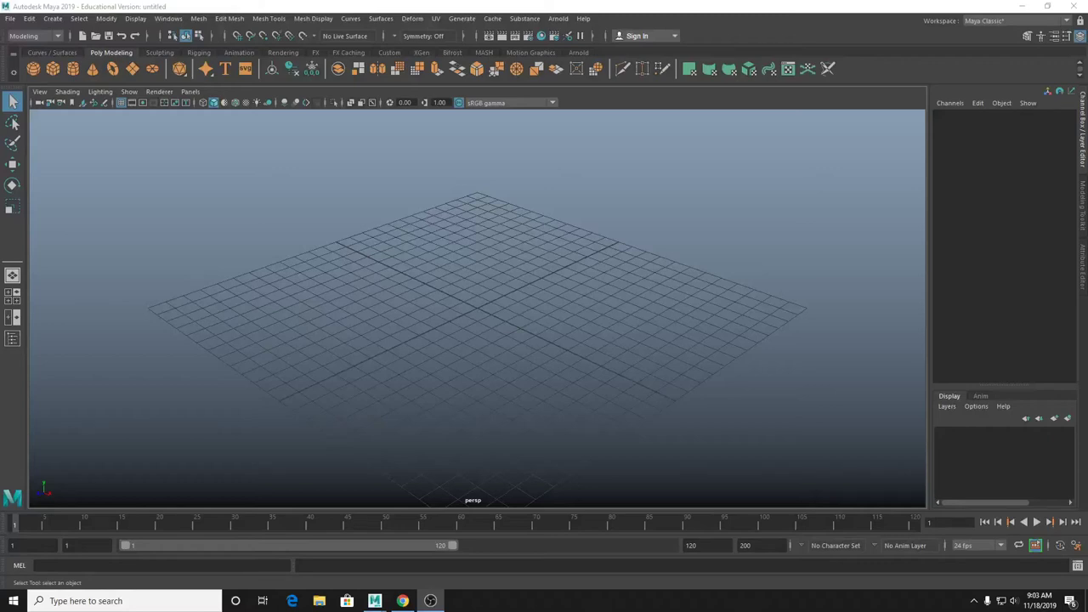
Import the woman's head model into the empty scene and display all its meshes in smooth preview.
{"action": "mouse_move", "coordinate": [417, 598]}
{"action": "left_mouse_down"}
{"action": "mouse_move", "coordinate": [357, 258]}
{"action": "mouse_move", "coordinate": [473, 240]}
{"action": "left_mouse_up"}
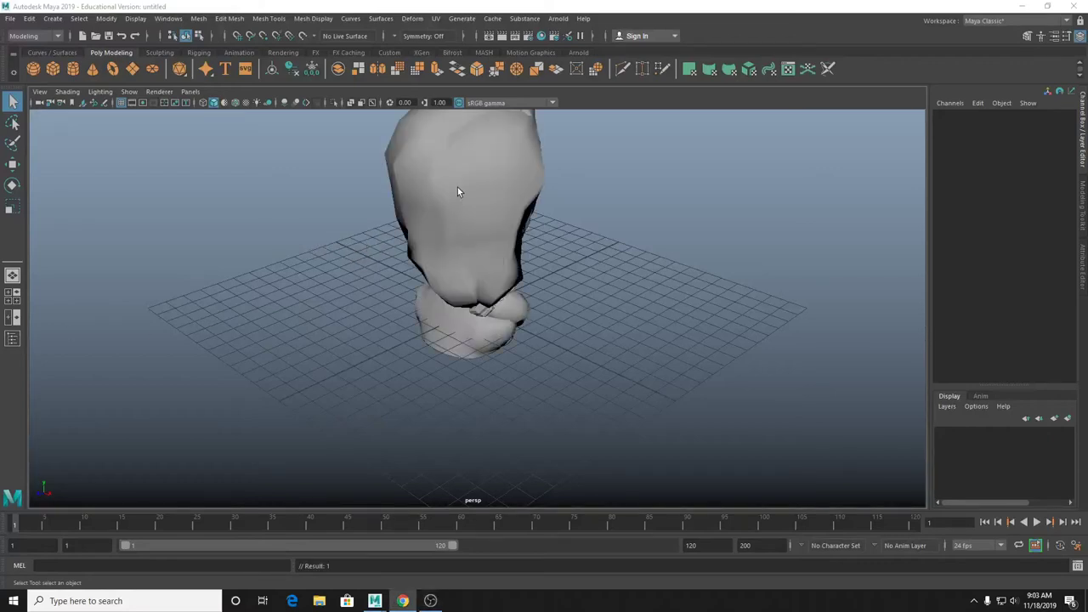
{"action": "scroll", "coordinate": [485, 245], "scroll_direction": "down", "scroll_amount": 3}
{"action": "left_click_drag", "start_coordinate": [392, 170], "coordinate": [743, 457]}
{"action": "key", "text": "3"}
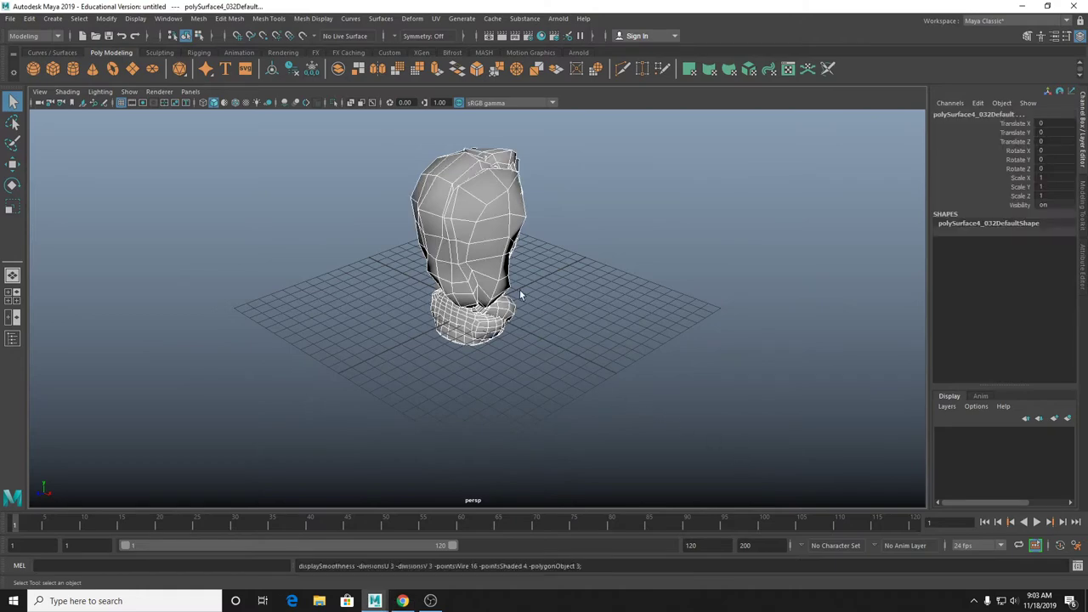
{"action": "left_click_drag", "start_coordinate": [527, 327], "coordinate": [397, 311], "text": "alt"}
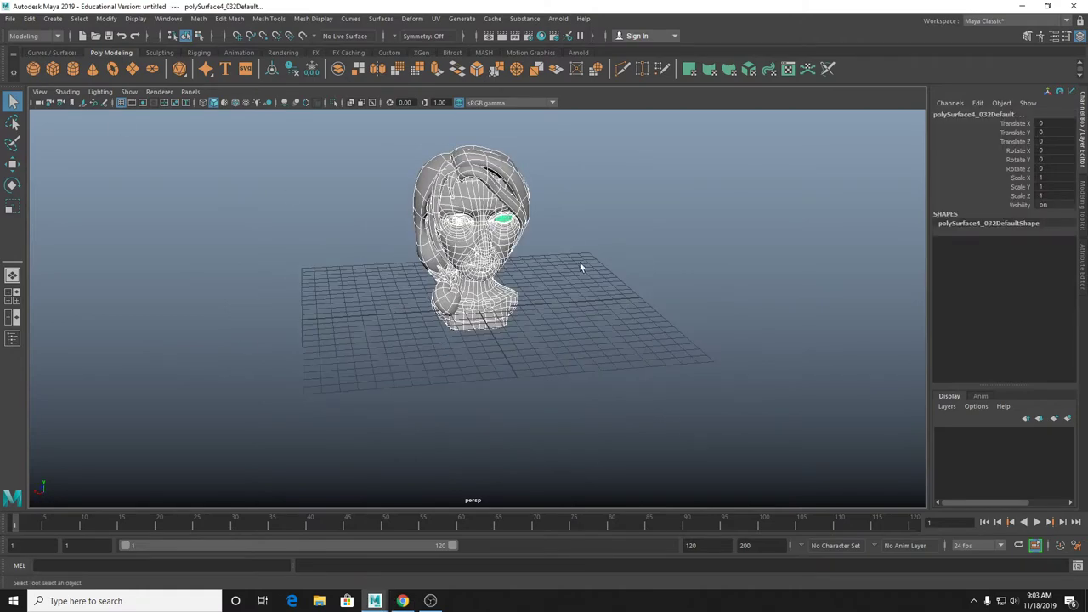
{"action": "left_click", "coordinate": [610, 266]}
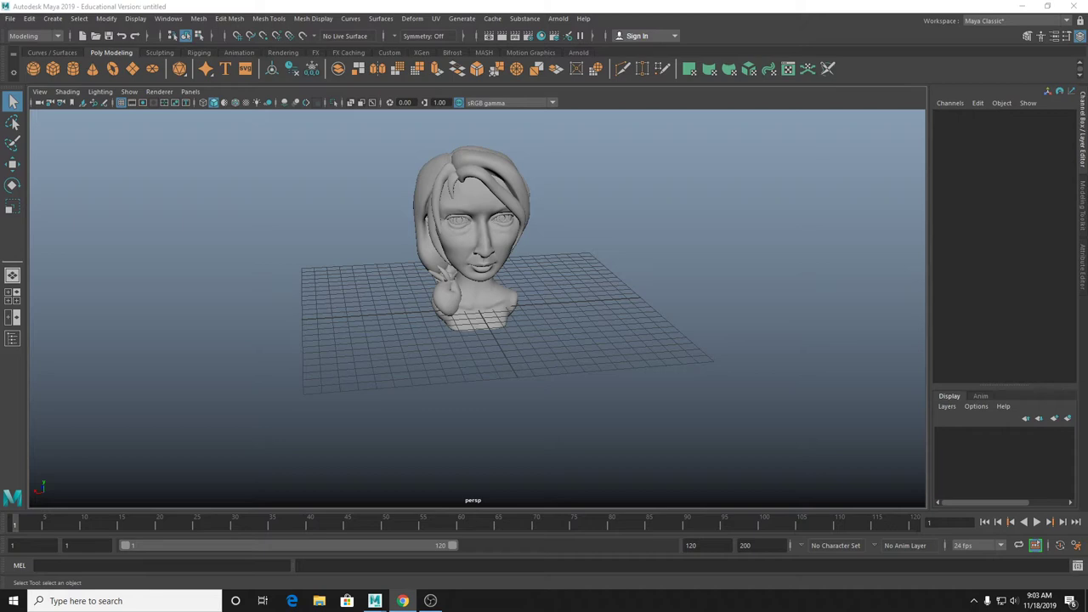
Create a polygon plane, scale it uniformly to about 39, and lower it beneath the bust to about -4.19 in Y.
{"action": "left_click", "coordinate": [132, 68]}
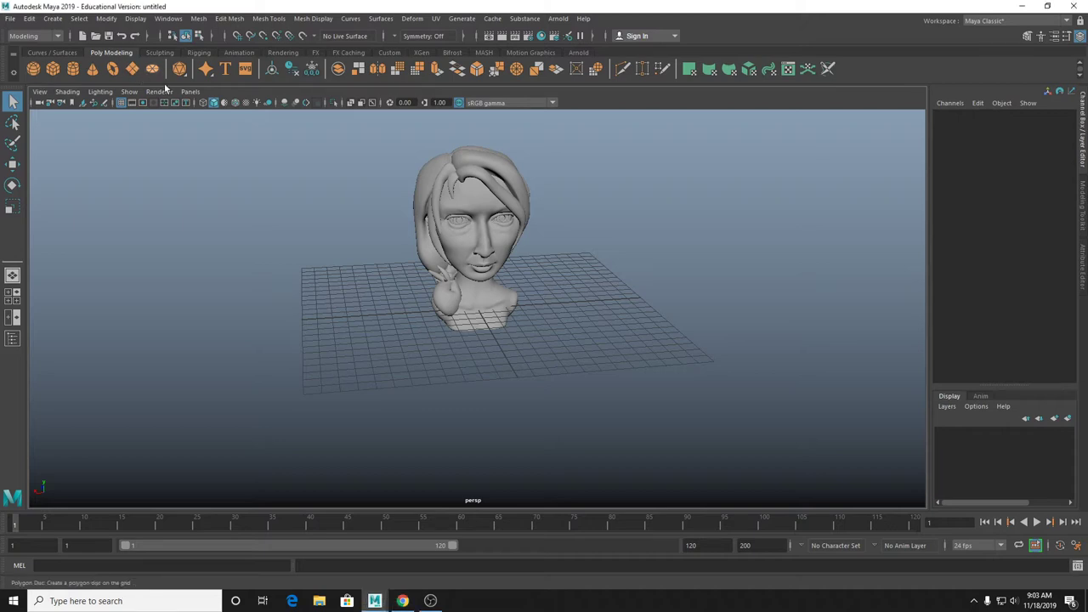
{"action": "key", "text": "r"}
{"action": "left_click_drag", "start_coordinate": [473, 299], "coordinate": [861, 341]}
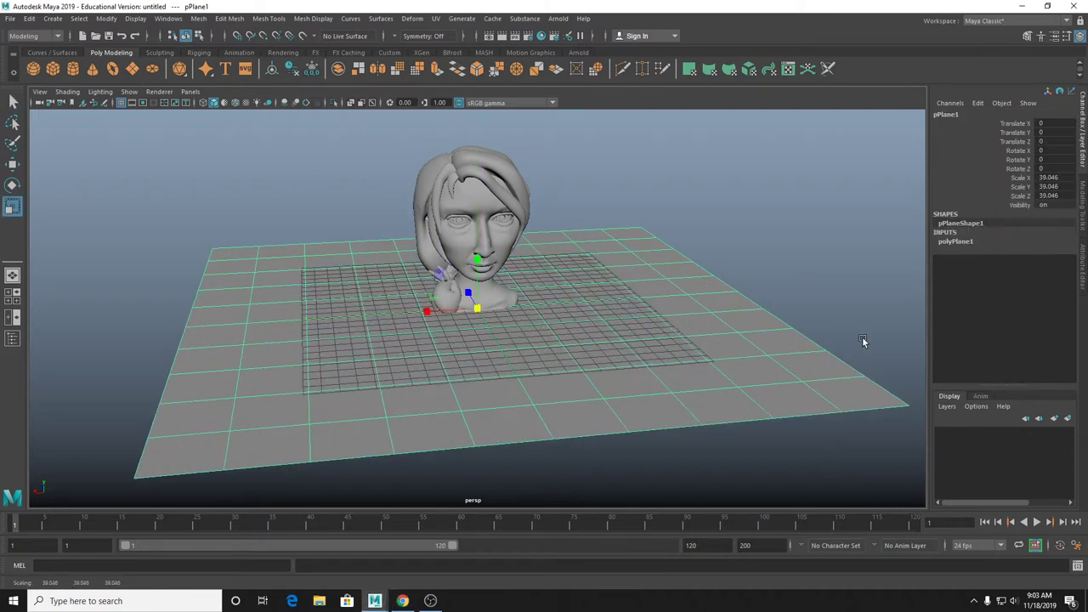
{"action": "key", "text": "w"}
{"action": "left_click_drag", "start_coordinate": [478, 269], "coordinate": [480, 330]}
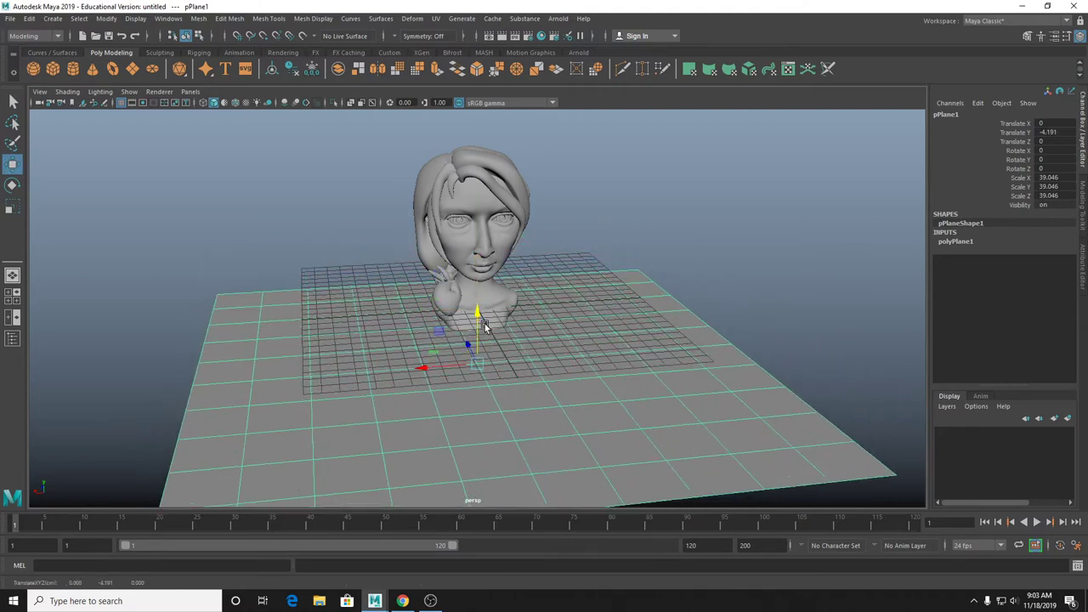
{"action": "key", "text": "space"}
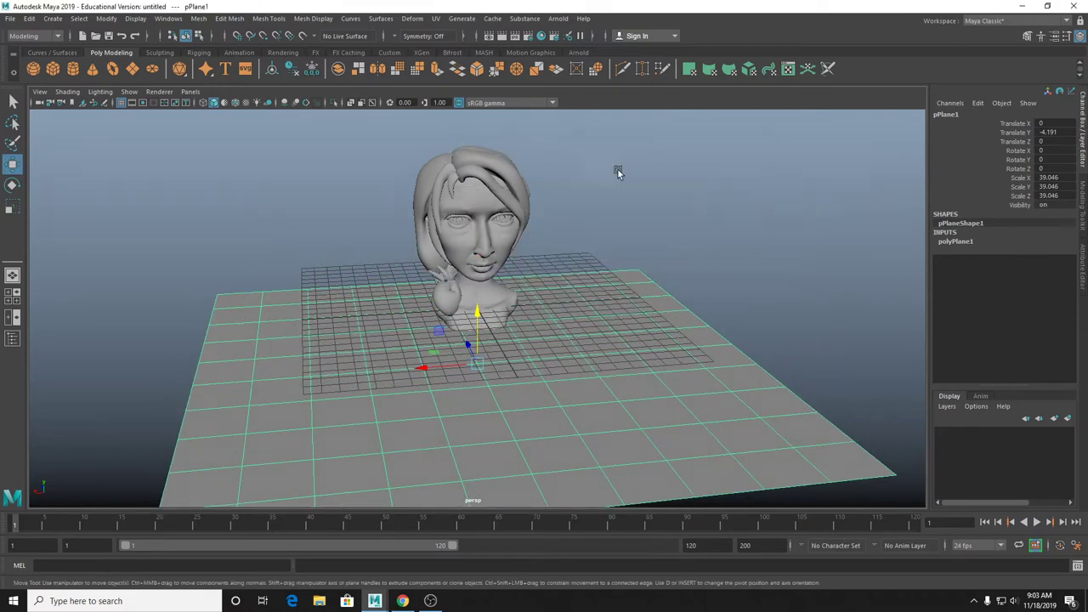
{"action": "left_click_drag", "start_coordinate": [633, 185], "coordinate": [623, 172], "text": "alt"}
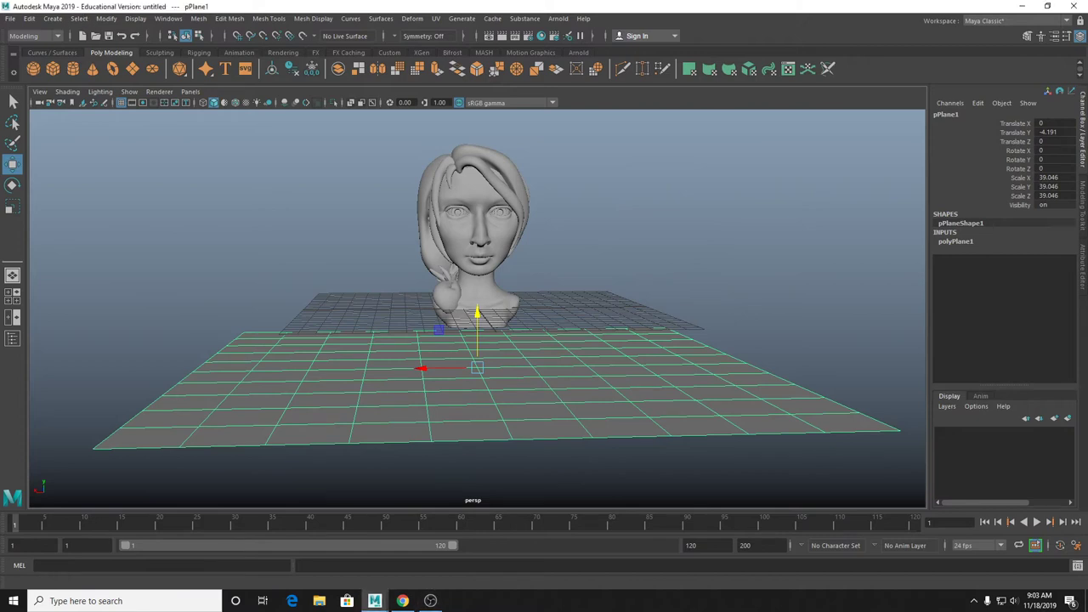
Switch to the FX toolset and hide the hair and eye meshes, leaving the bare head.
{"action": "left_click", "coordinate": [47, 36]}
{"action": "left_click", "coordinate": [15, 83]}
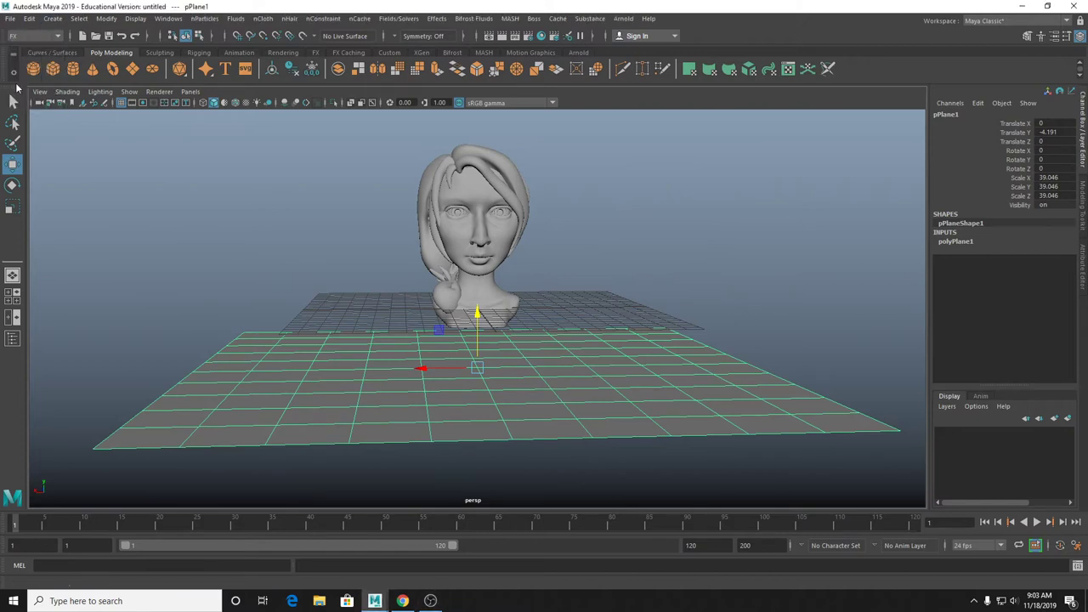
{"action": "left_click", "coordinate": [482, 200]}
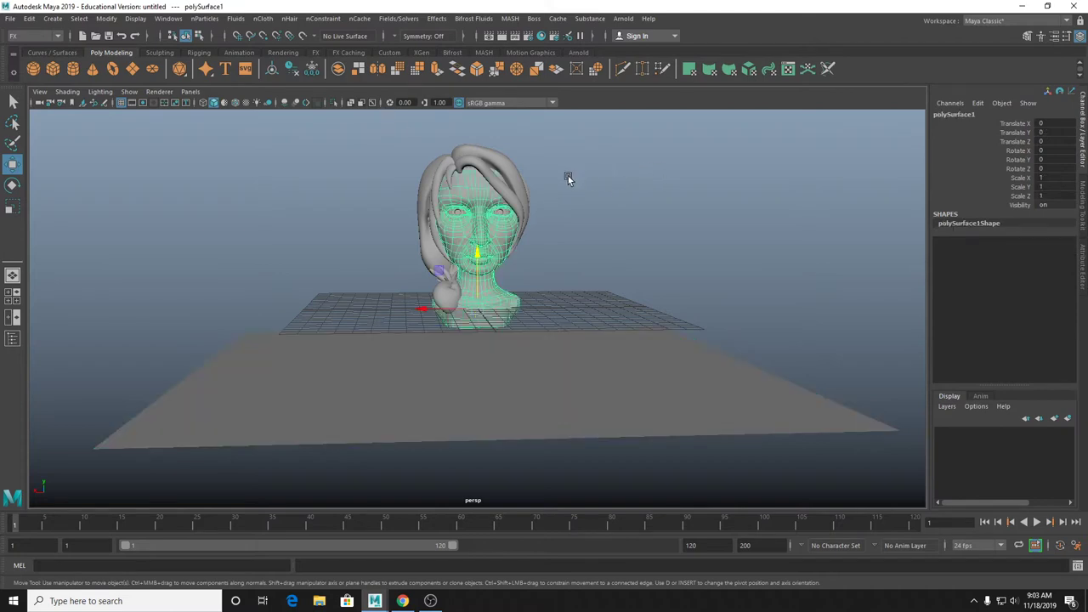
{"action": "left_click", "coordinate": [442, 174]}
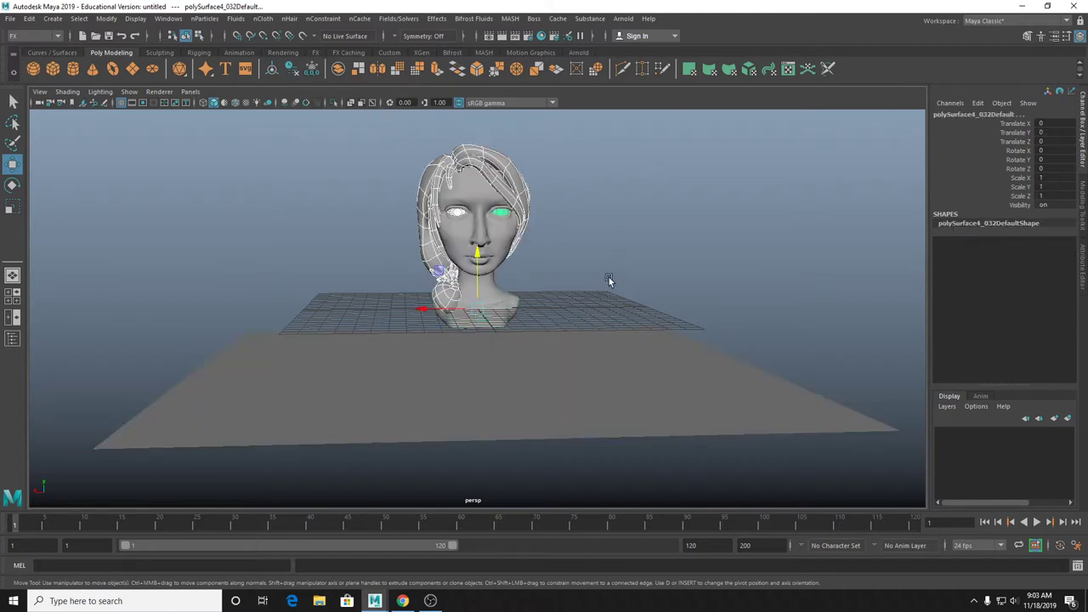
{"action": "key", "text": "ctrl+h"}
Convert the bare head mesh polySurface1 into an nCloth object.
{"action": "left_click", "coordinate": [487, 164]}
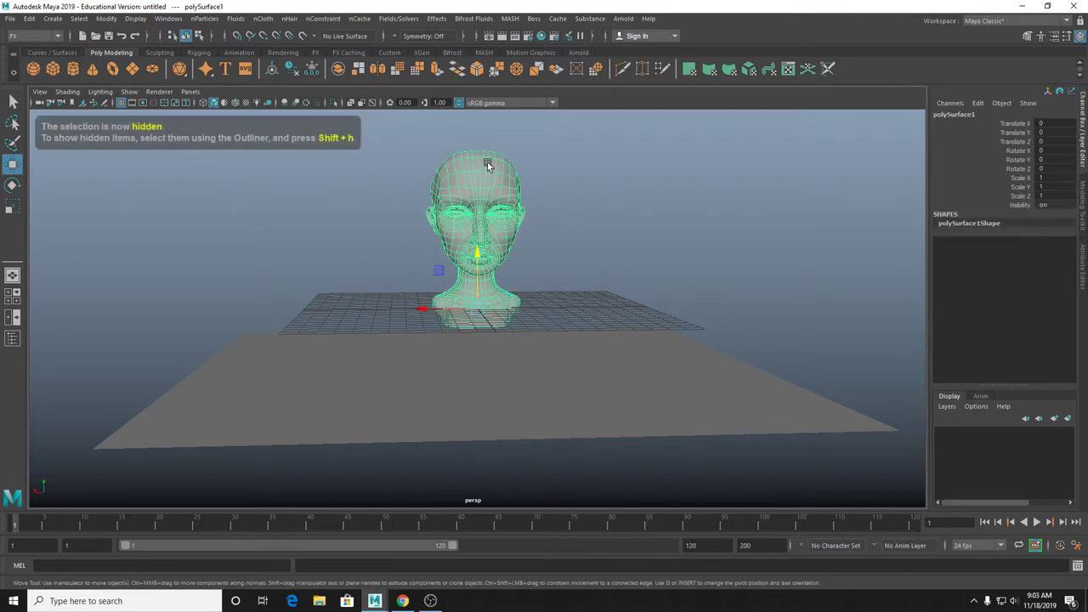
{"action": "left_click", "coordinate": [256, 19]}
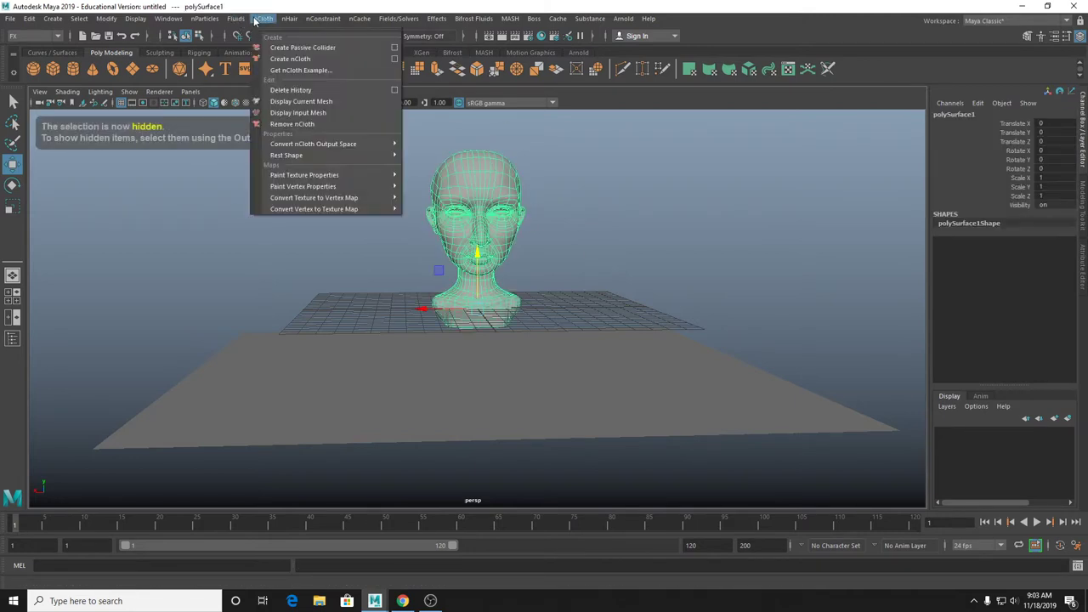
{"action": "left_click", "coordinate": [324, 60]}
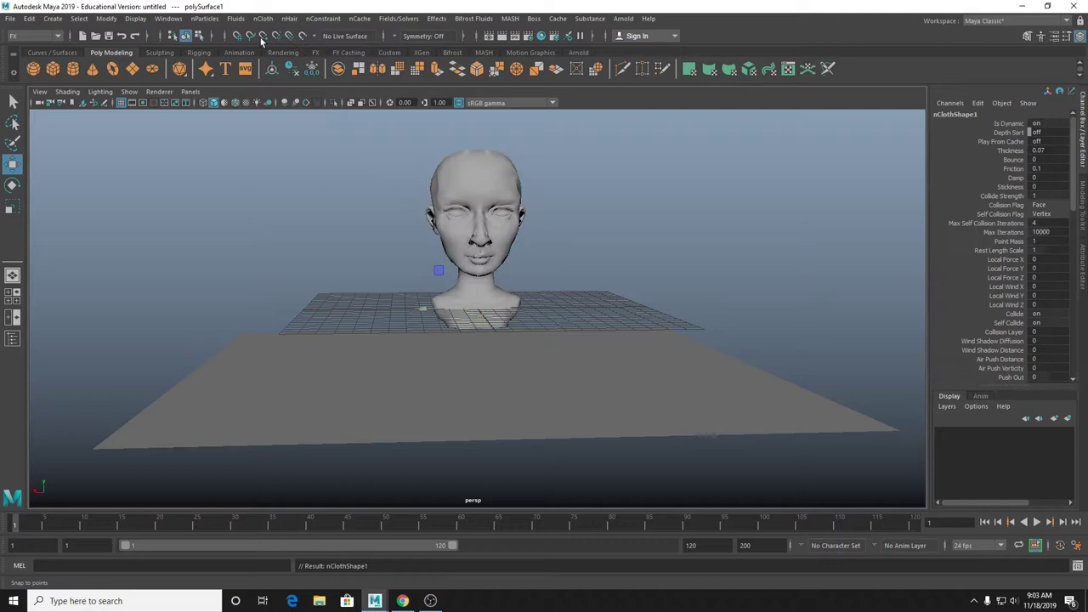
Open the Outliner and examine the head mesh and the attributes of nucleus1 and nCloth1.
{"action": "left_click", "coordinate": [168, 19]}
{"action": "mouse_move", "coordinate": [248, 104]}
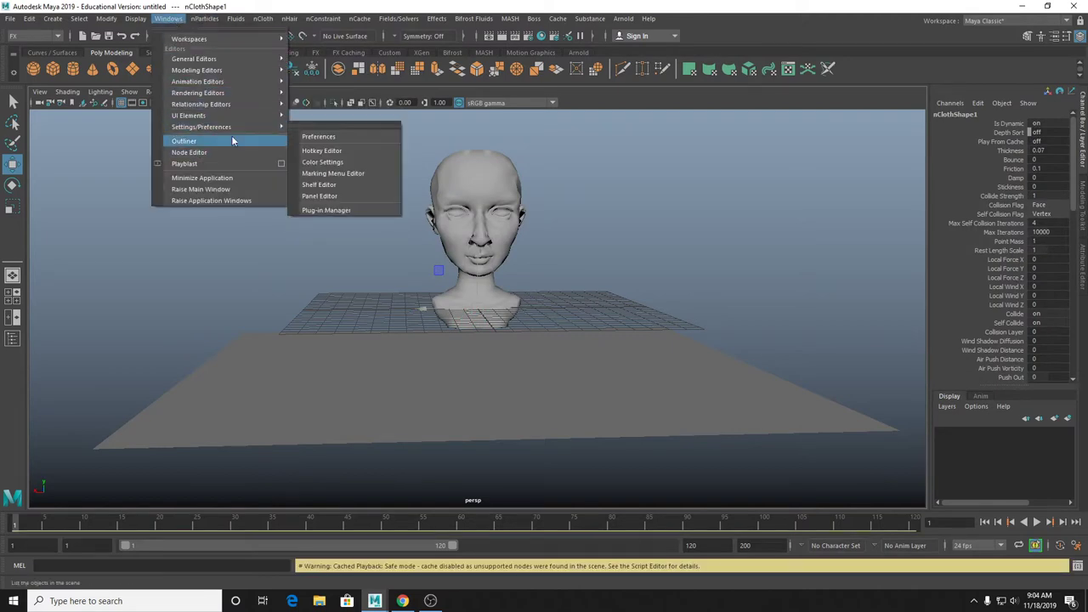
{"action": "left_click", "coordinate": [229, 137]}
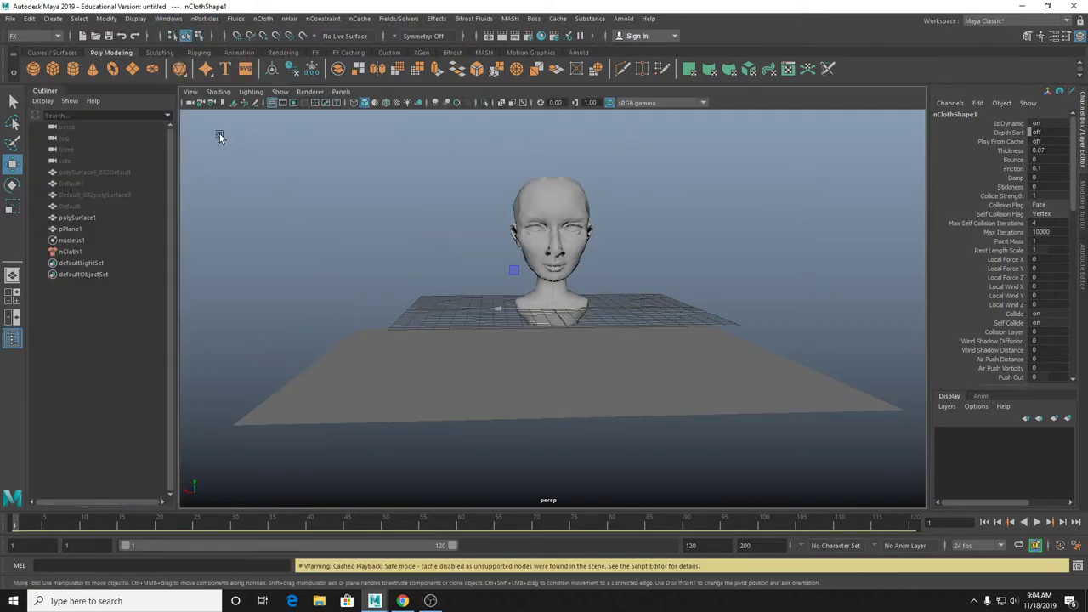
{"action": "left_click", "coordinate": [85, 217]}
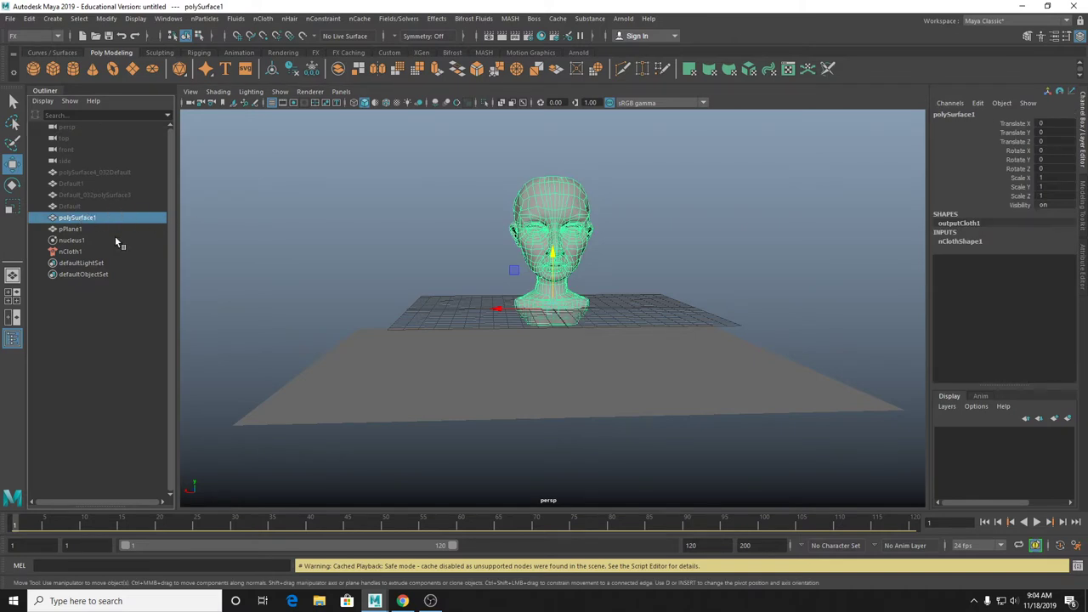
{"action": "left_click", "coordinate": [70, 241]}
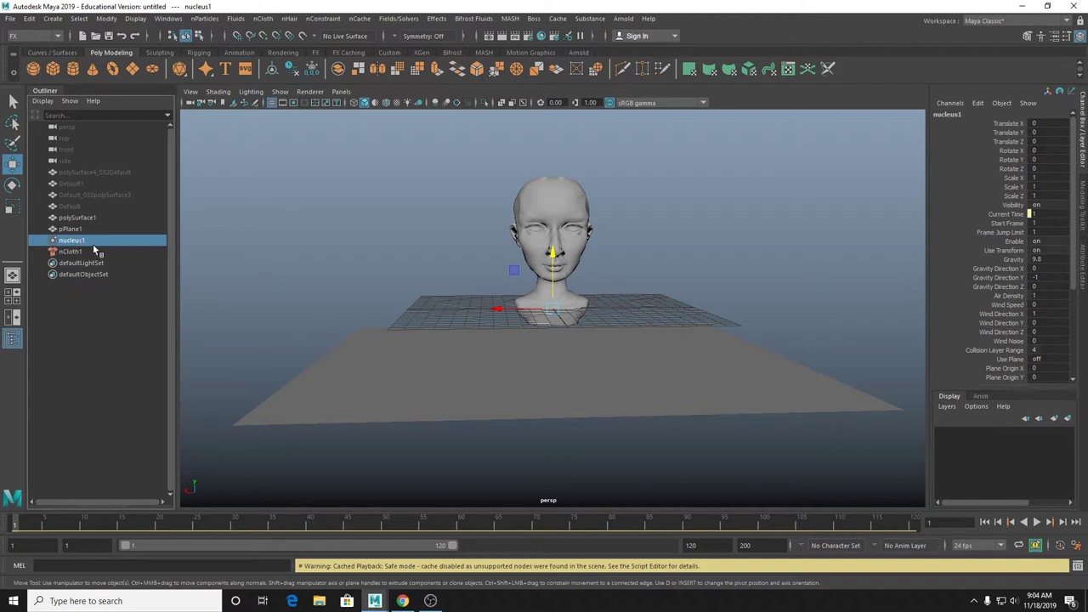
{"action": "left_click", "coordinate": [1083, 264]}
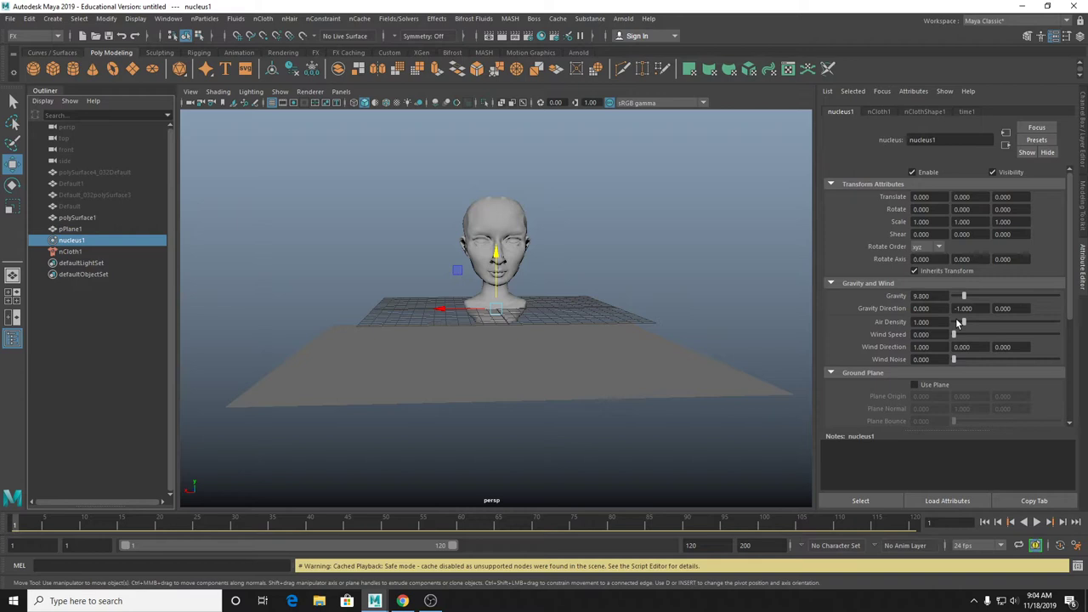
{"action": "left_click", "coordinate": [85, 252]}
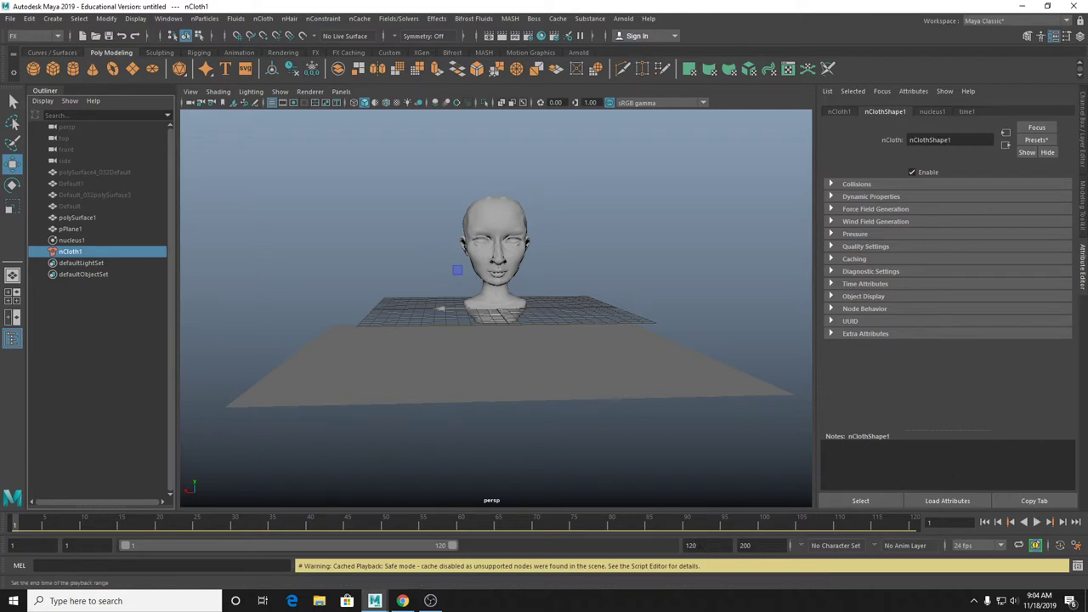
Extend the playback range to 500 frames and set the playback speed to Play Every Frame, Max Real-time.
{"action": "type", "text": "500"}
{"action": "key", "text": "Return"}
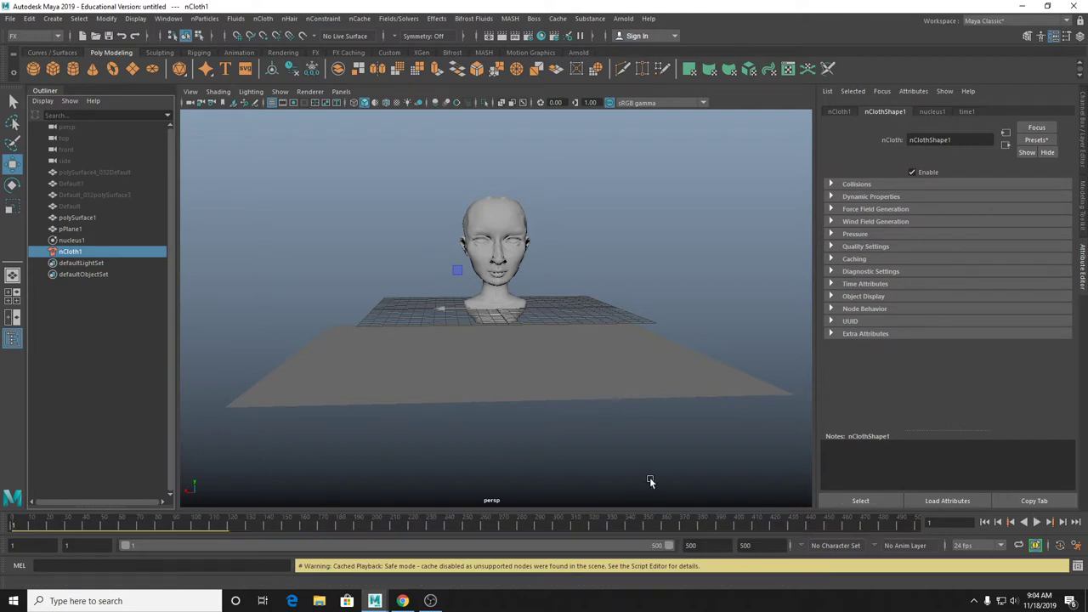
{"action": "right_click", "coordinate": [704, 527]}
{"action": "mouse_move", "coordinate": [773, 438]}
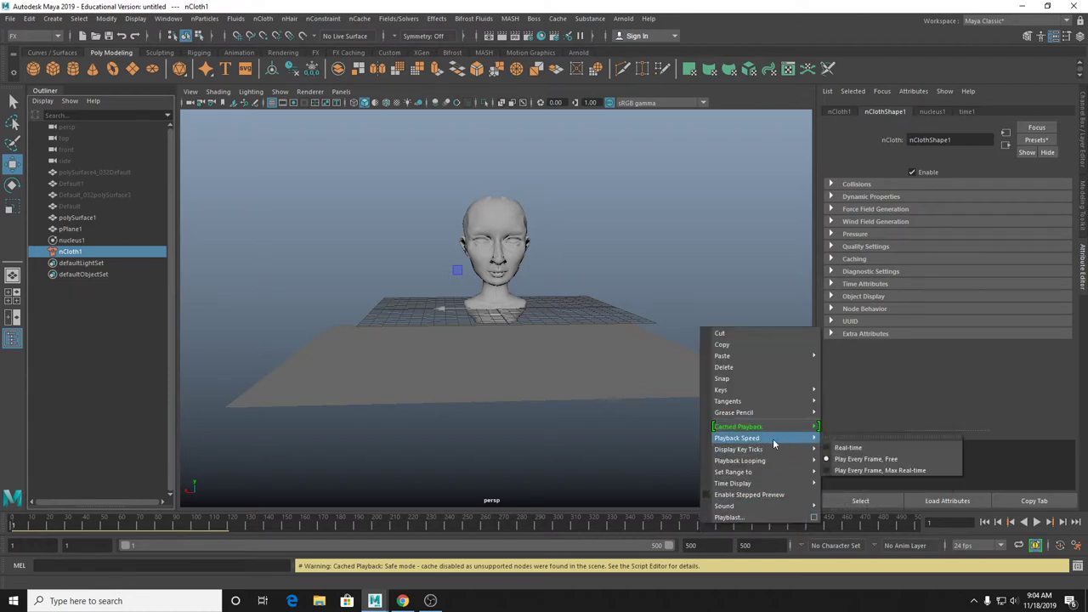
{"action": "left_click", "coordinate": [883, 471]}
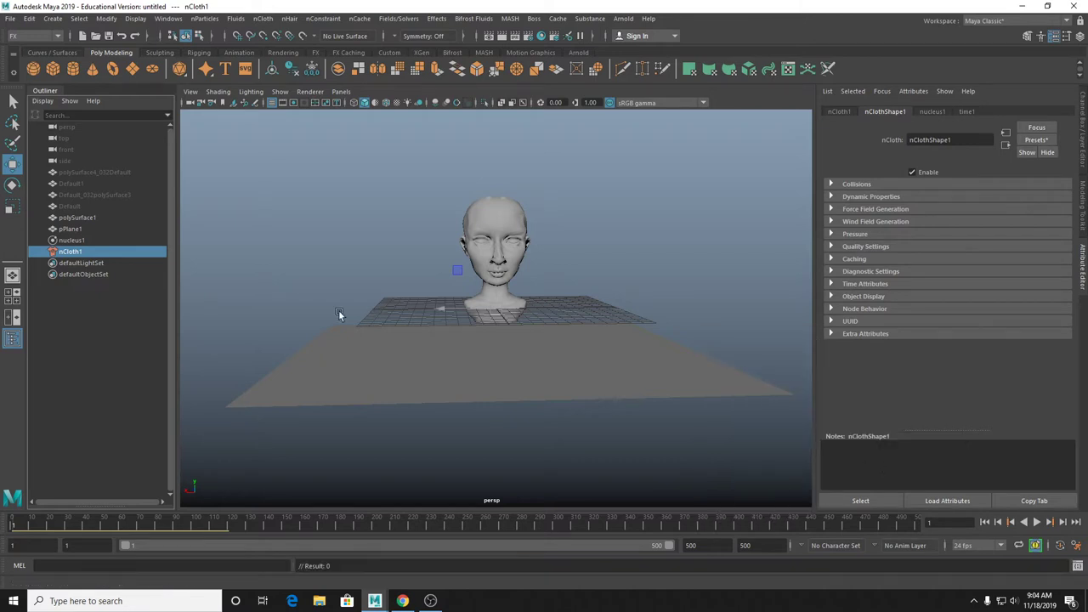
Turn on ambient occlusion and anti-aliasing in the viewport, and play the nCloth simulation of the falling head.
{"action": "left_click", "coordinate": [436, 102]}
{"action": "scroll", "coordinate": [651, 240], "scroll_direction": "up", "scroll_amount": 4}
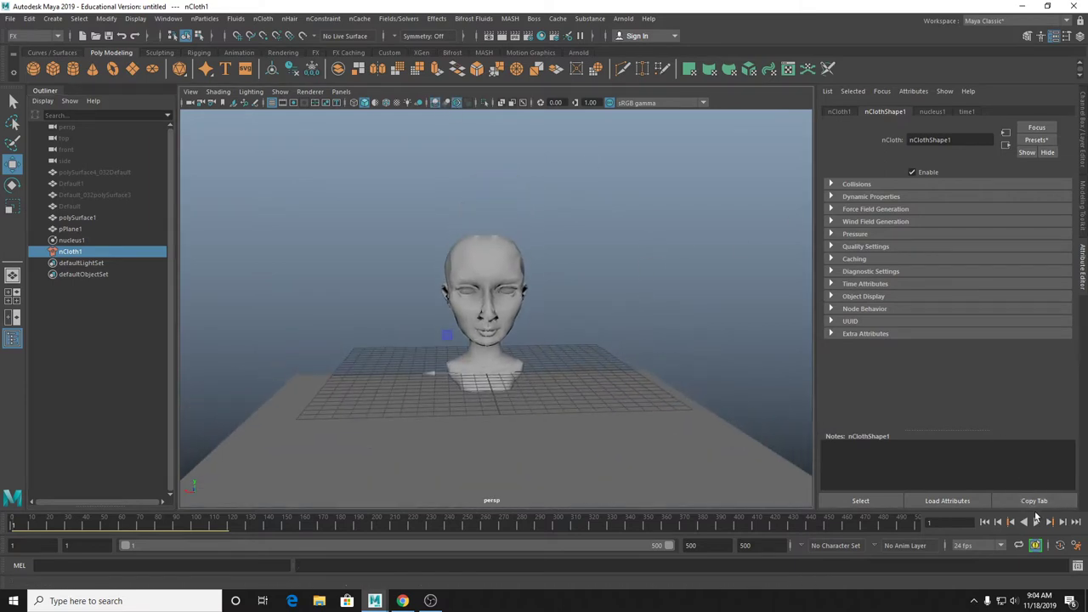
{"action": "left_click", "coordinate": [1036, 522]}
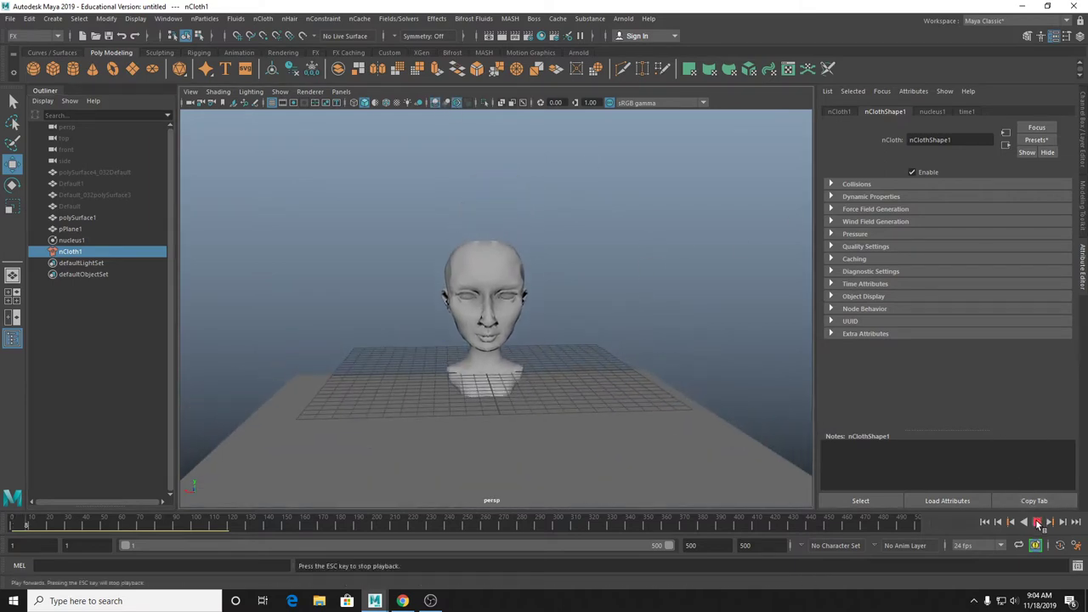
{"action": "scroll", "coordinate": [634, 352], "scroll_direction": "down", "scroll_amount": 3}
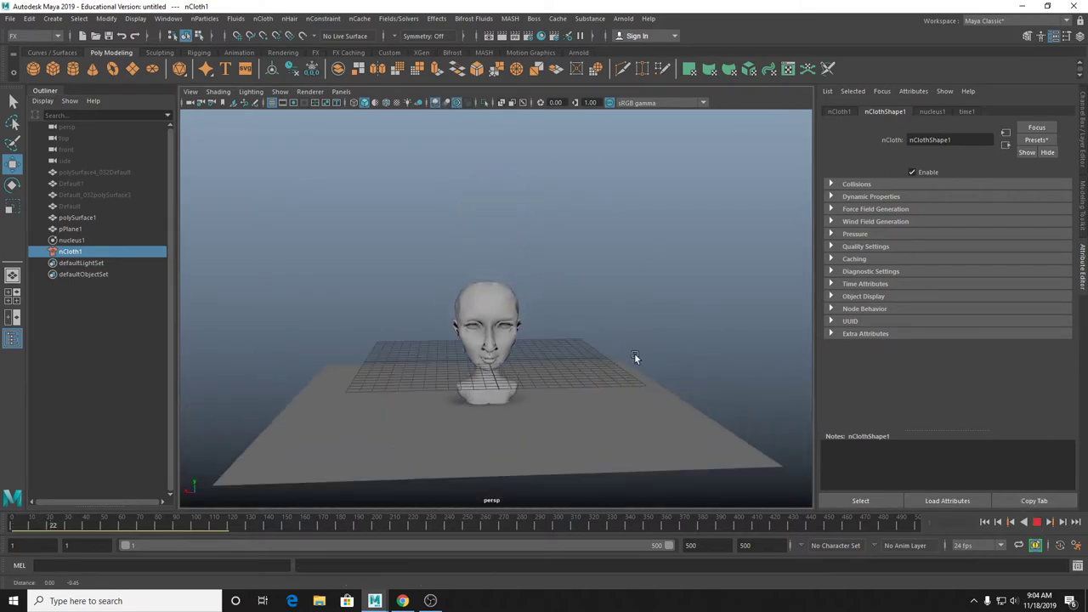
{"action": "mouse_move", "coordinate": [634, 353]}
{"action": "left_mouse_down", "text": "alt"}
{"action": "mouse_move", "coordinate": [639, 327]}
{"action": "mouse_move", "coordinate": [624, 351]}
{"action": "left_mouse_up", "text": "alt"}
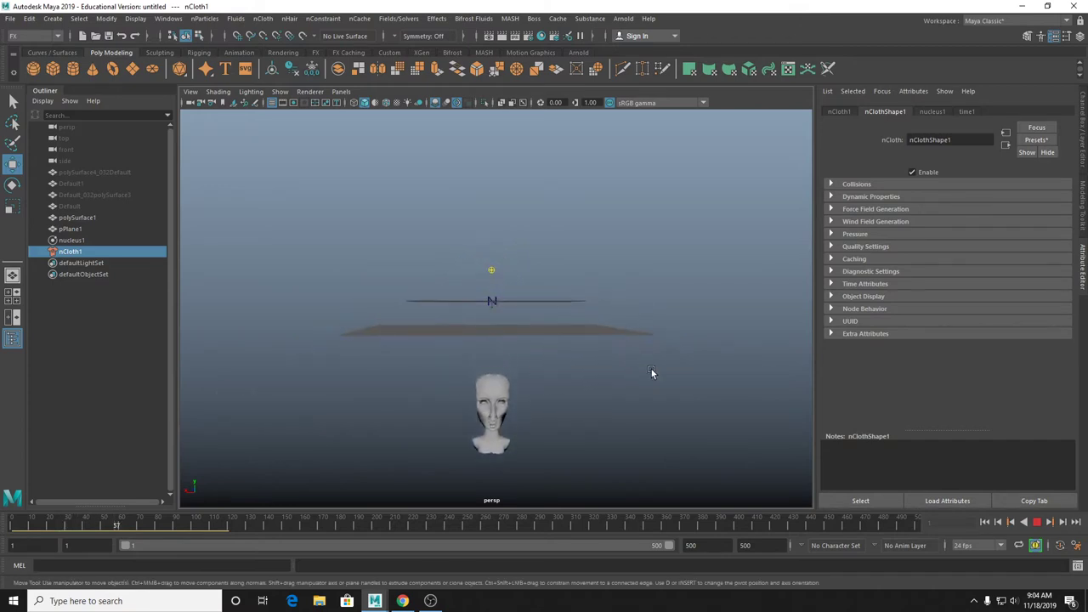
{"action": "left_click", "coordinate": [1038, 522]}
Frame the fallen head mesh and examine its cloth deformation from the front and sides.
{"action": "left_click_drag", "start_coordinate": [604, 448], "coordinate": [522, 360], "text": "alt"}
{"action": "left_click", "coordinate": [490, 323]}
{"action": "key", "text": "f"}
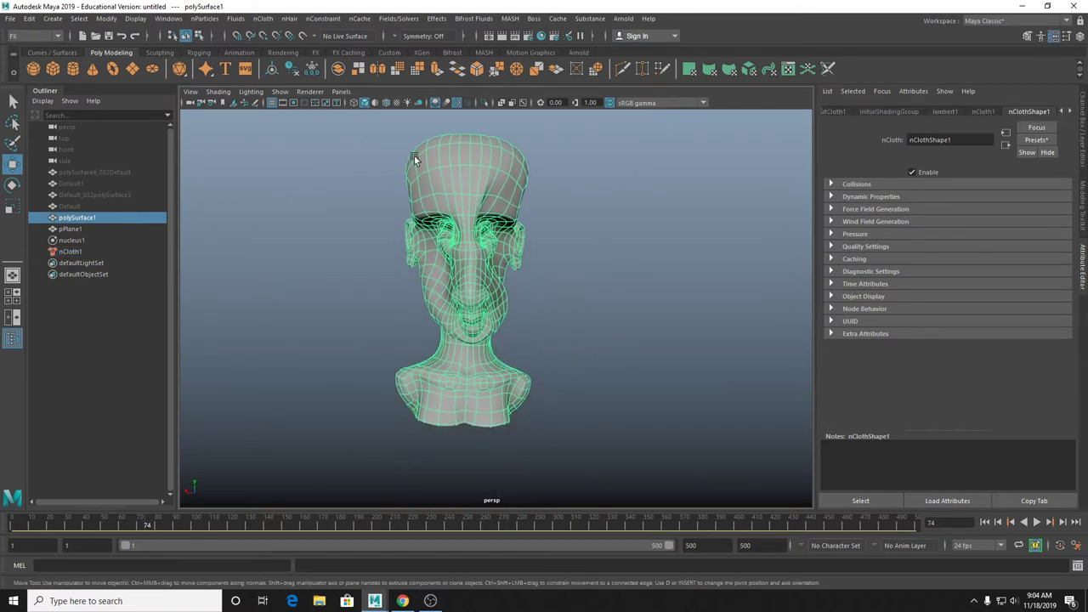
{"action": "left_click_drag", "start_coordinate": [566, 213], "coordinate": [623, 243], "text": "alt"}
{"action": "left_click", "coordinate": [629, 225]}
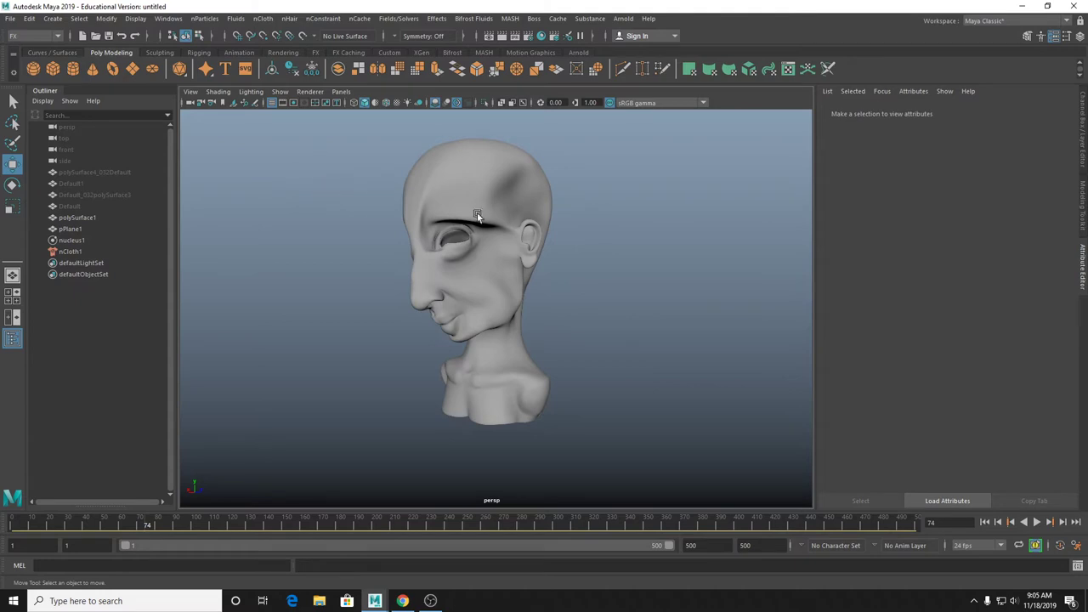
{"action": "left_click", "coordinate": [481, 207]}
{"action": "left_click_drag", "start_coordinate": [485, 182], "coordinate": [512, 232], "text": "alt"}
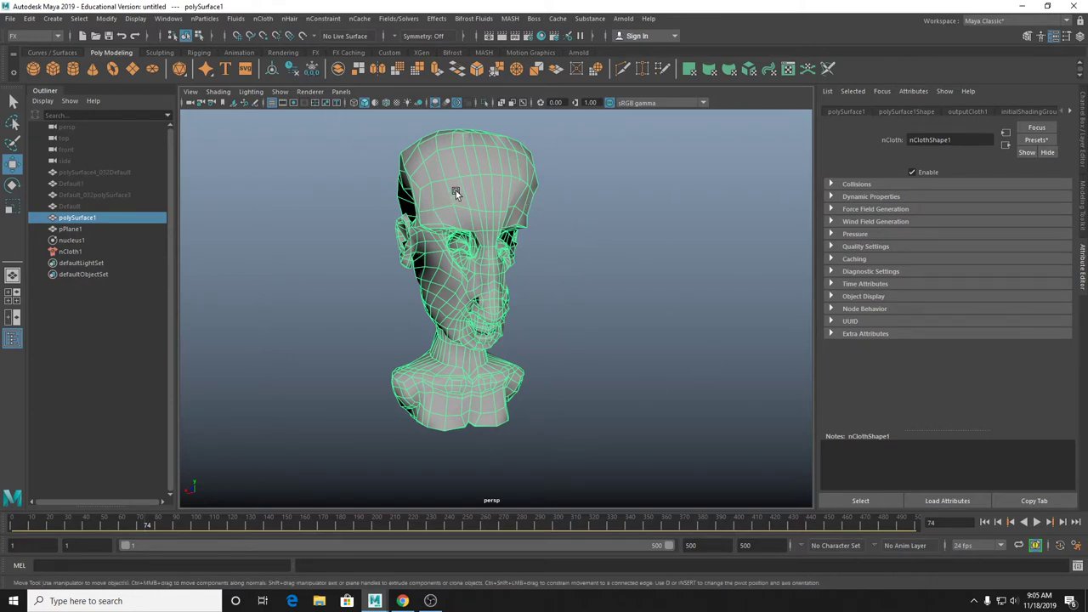
{"action": "left_click_drag", "start_coordinate": [461, 189], "coordinate": [541, 206], "text": "alt"}
{"action": "scroll", "coordinate": [542, 206], "scroll_direction": "down", "scroll_amount": 3}
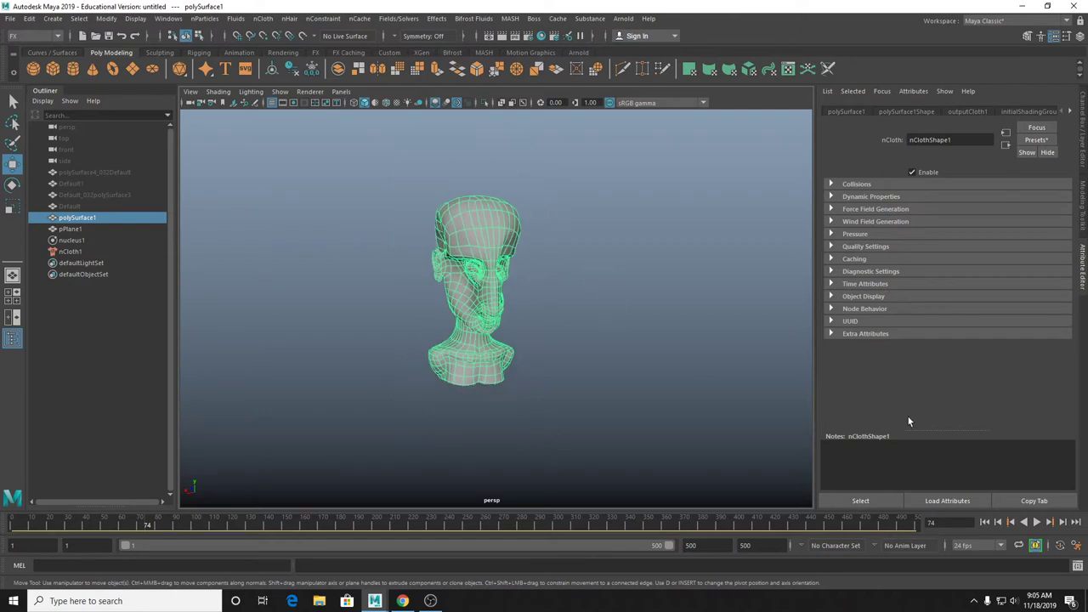
Resume the simulation briefly, stop it, and return the playhead to frame 1 with the head and plane in view.
{"action": "left_click", "coordinate": [1036, 522]}
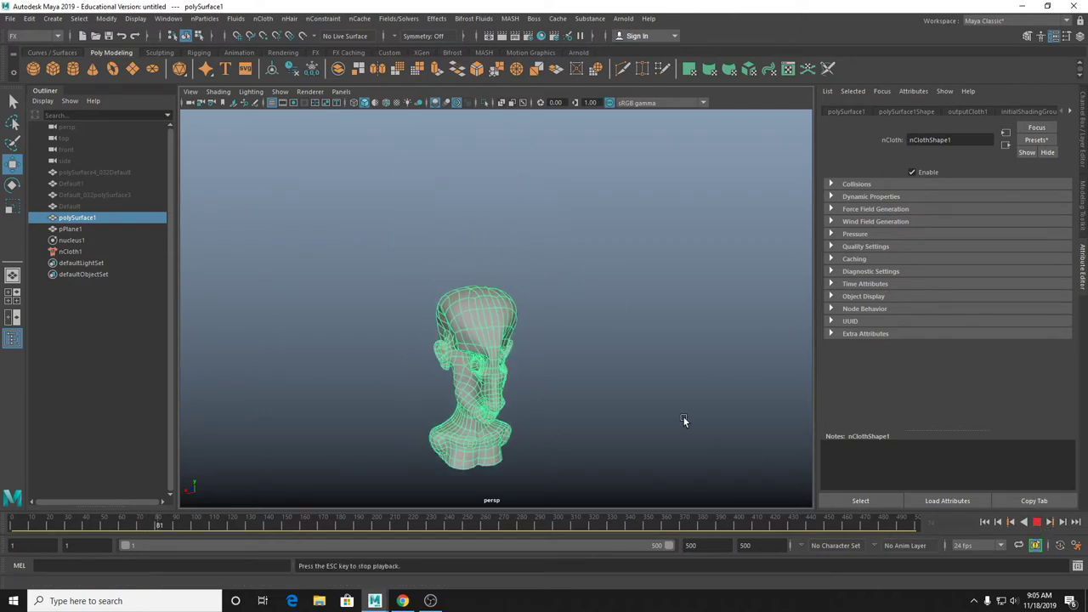
{"action": "left_click", "coordinate": [1036, 522]}
{"action": "key", "text": "alt+shift+v"}
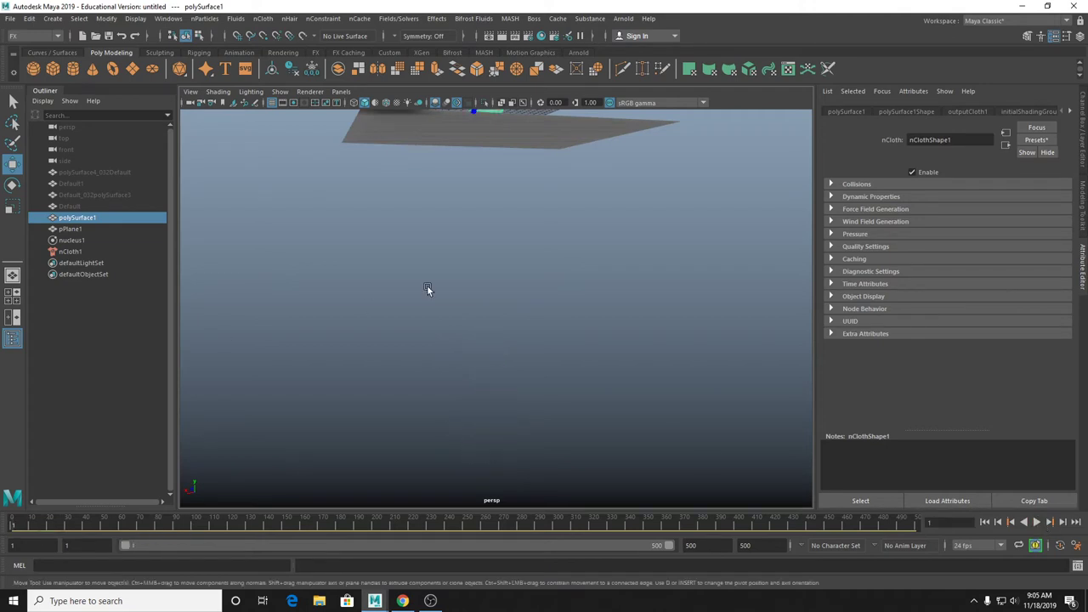
{"action": "left_click_drag", "start_coordinate": [428, 286], "coordinate": [430, 369], "text": "alt"}
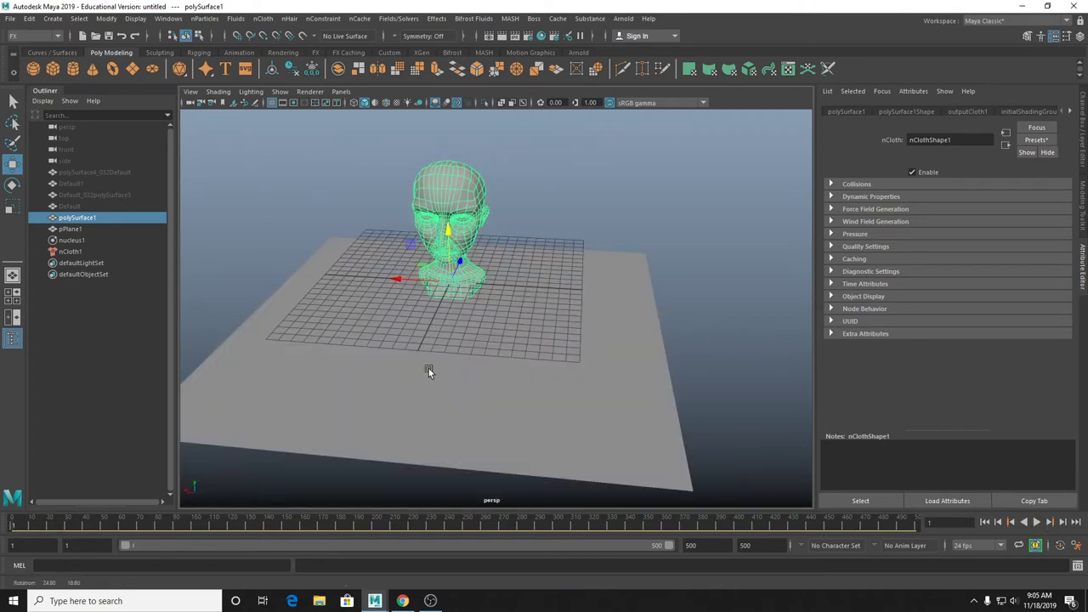
Make the ground plane pPlane1 a passive collider for the nCloth simulation.
{"action": "left_click_drag", "start_coordinate": [537, 252], "coordinate": [585, 252], "text": "alt"}
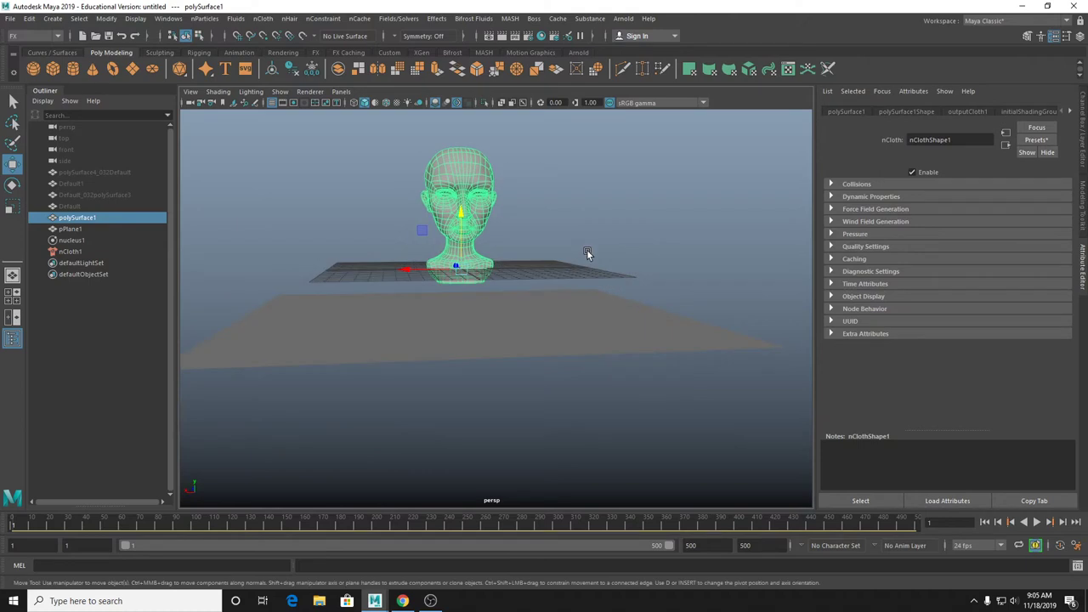
{"action": "left_click", "coordinate": [544, 321]}
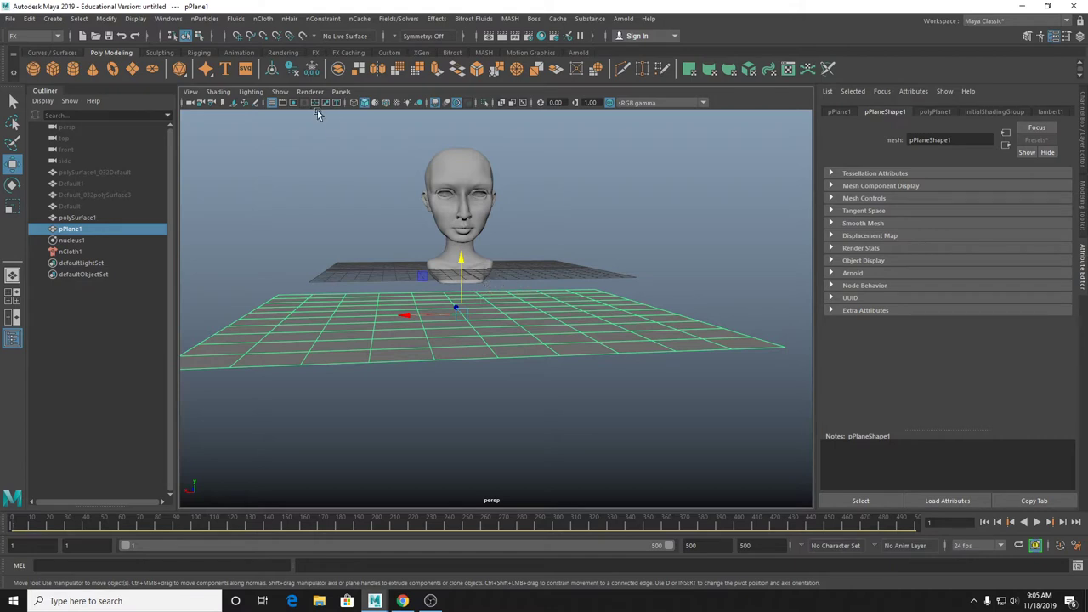
{"action": "left_click", "coordinate": [263, 17]}
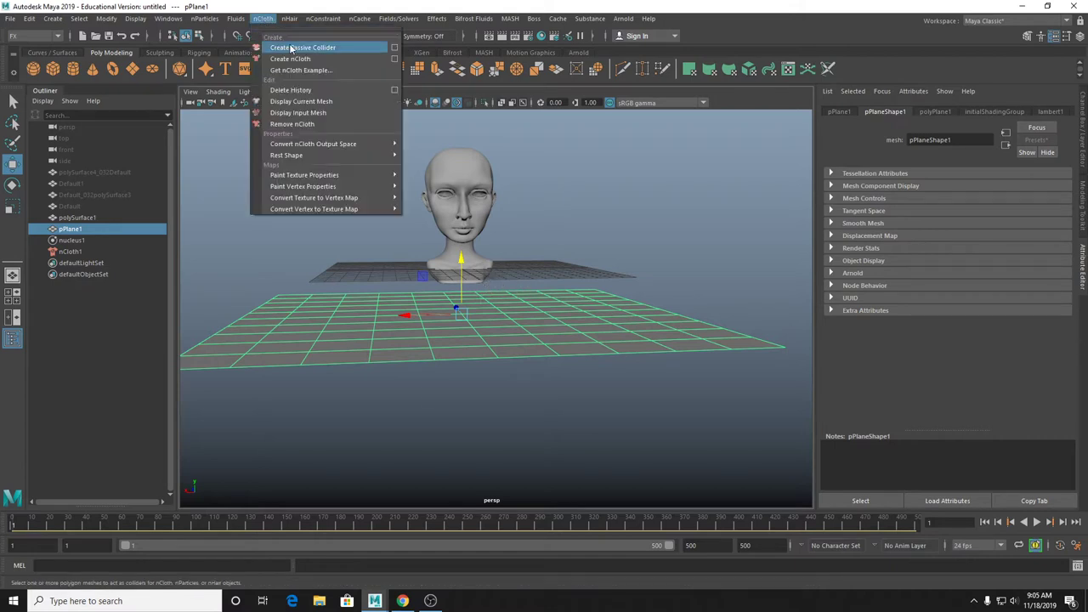
{"action": "left_click", "coordinate": [290, 48]}
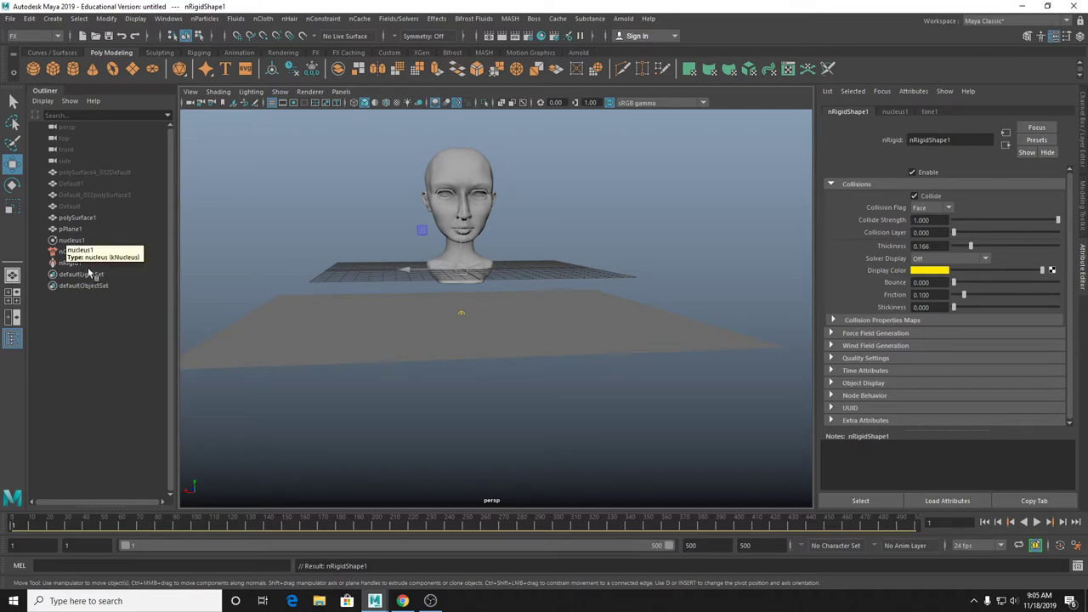
Select nCloth1, play the simulation of the head hitting the plane, and stop it around frame 103.
{"action": "left_click", "coordinate": [71, 251]}
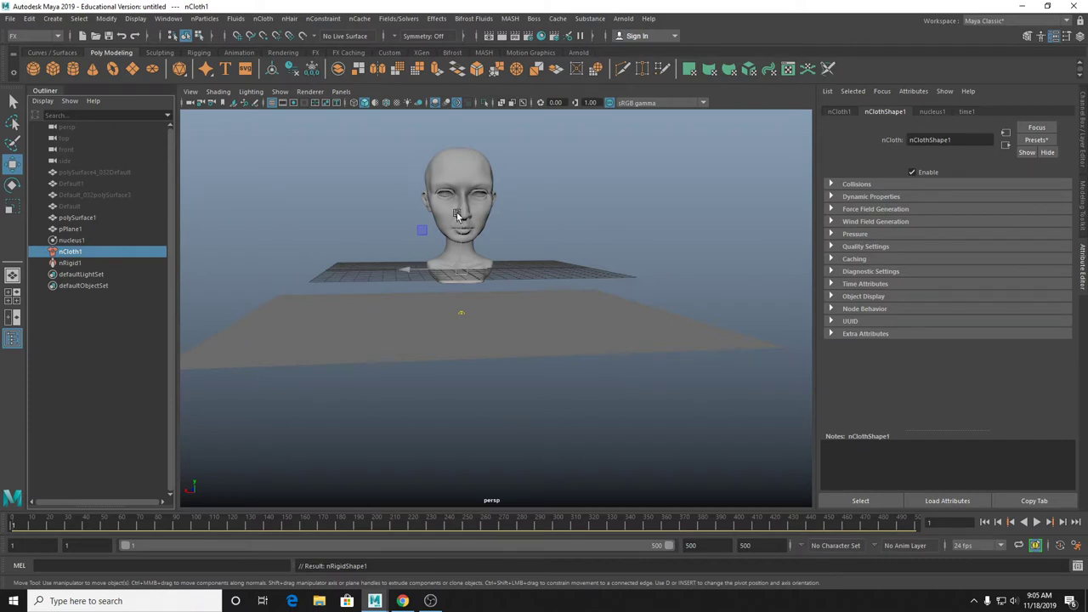
{"action": "left_click", "coordinate": [1037, 523]}
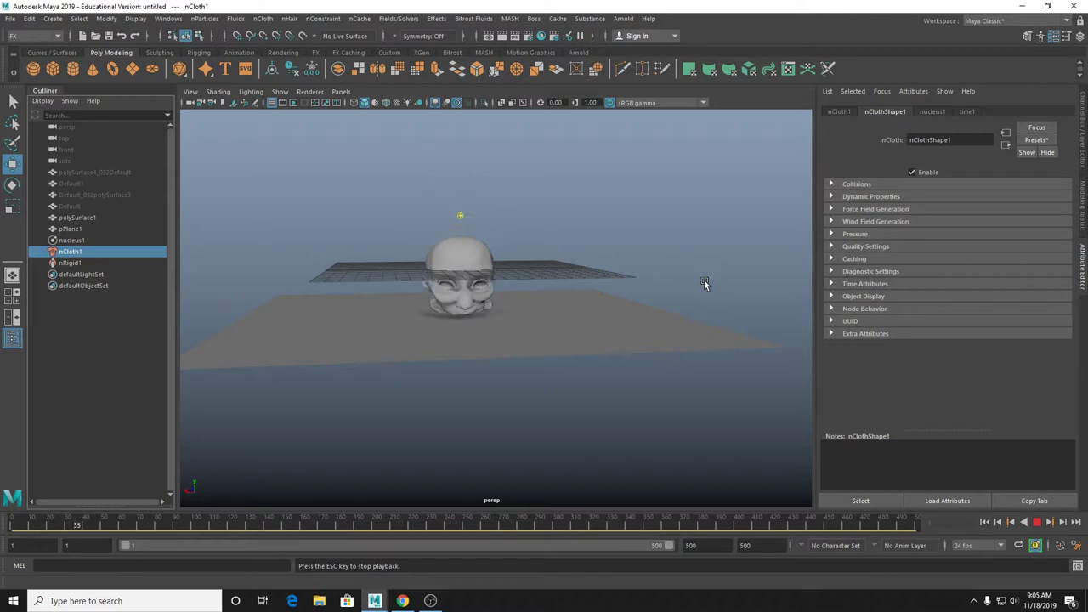
{"action": "left_click_drag", "start_coordinate": [539, 294], "coordinate": [479, 289], "text": "alt"}
{"action": "scroll", "coordinate": [479, 288], "scroll_direction": "up", "scroll_amount": 3}
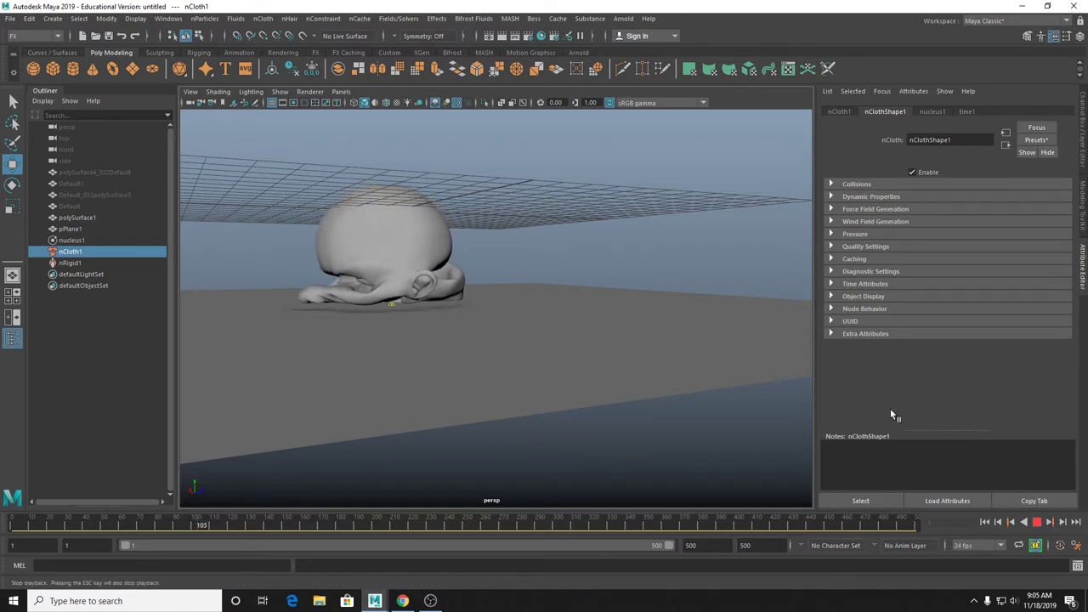
{"action": "left_click", "coordinate": [1036, 522]}
Hide the viewport grid and view the collapsed head from the front.
{"action": "key", "text": "space"}
{"action": "left_click_drag", "start_coordinate": [582, 160], "coordinate": [648, 561]}
{"action": "left_click_drag", "start_coordinate": [533, 277], "coordinate": [413, 246], "text": "alt"}
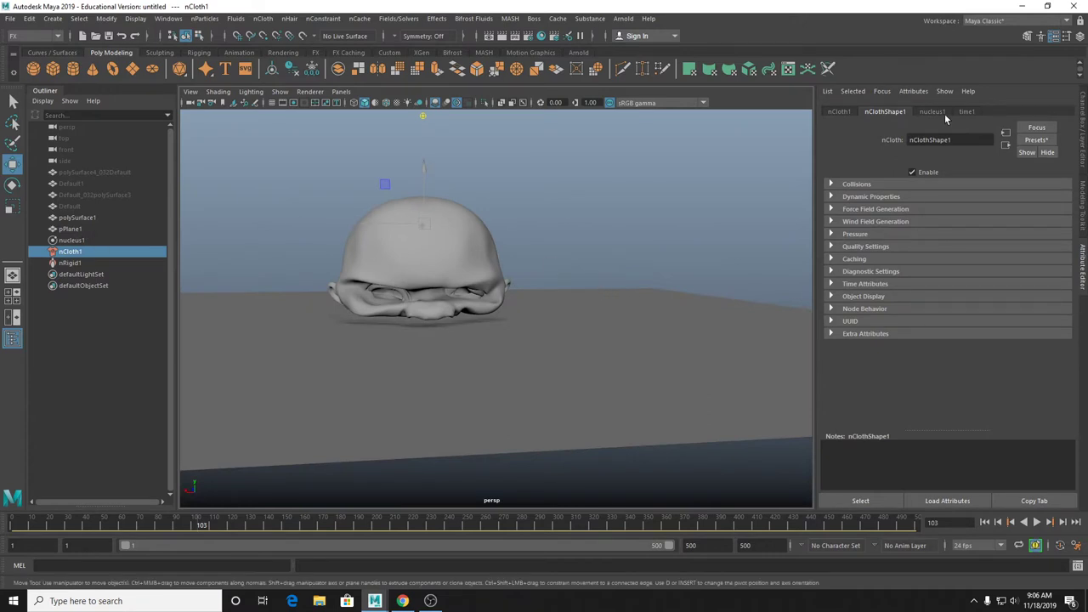
Expand the nCloth's dynamic and collision properties, start playback, and raise its collision Bounce to 0.505.
{"action": "left_click", "coordinate": [859, 198]}
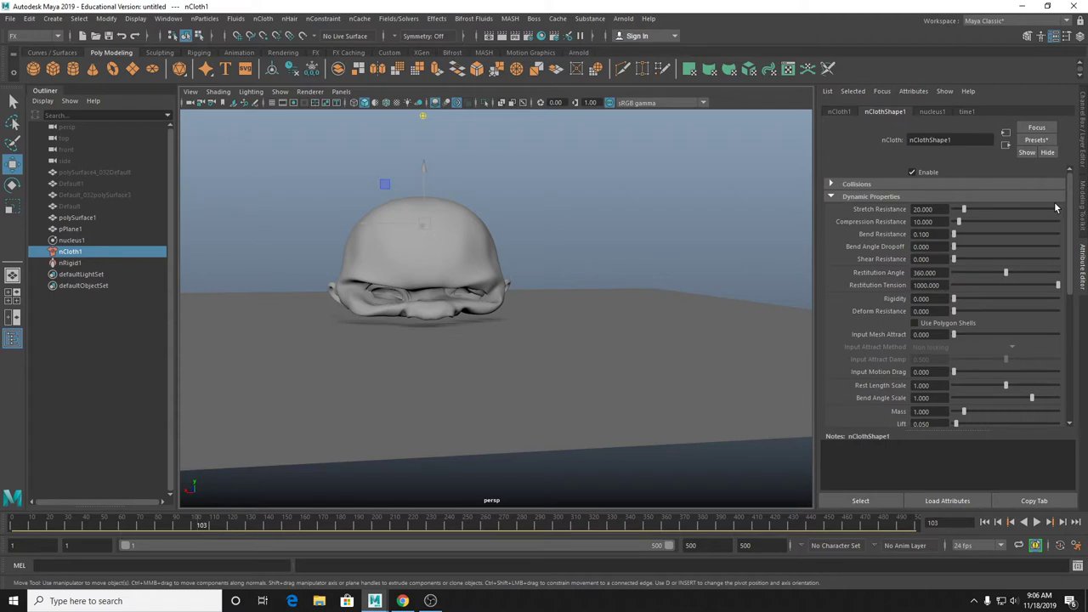
{"action": "left_click", "coordinate": [868, 184]}
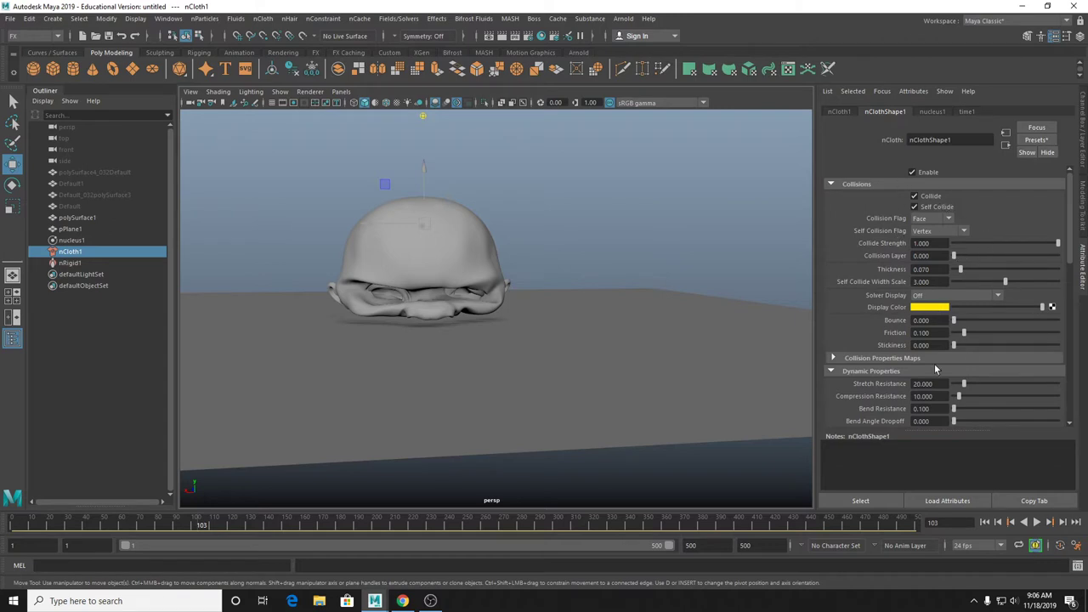
{"action": "left_click", "coordinate": [1036, 522]}
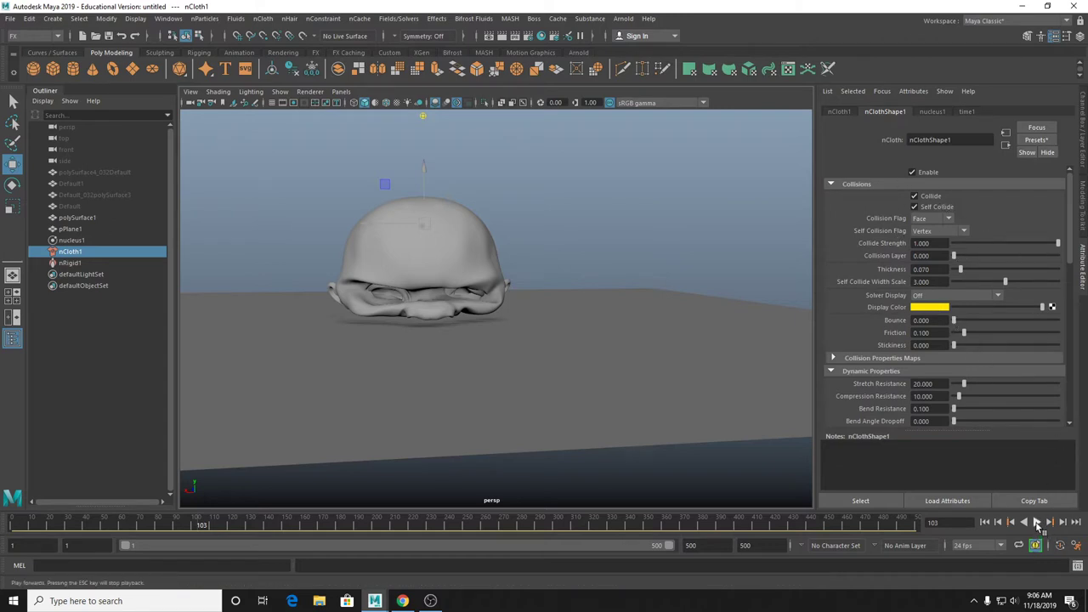
{"action": "left_click_drag", "start_coordinate": [953, 320], "coordinate": [1007, 321]}
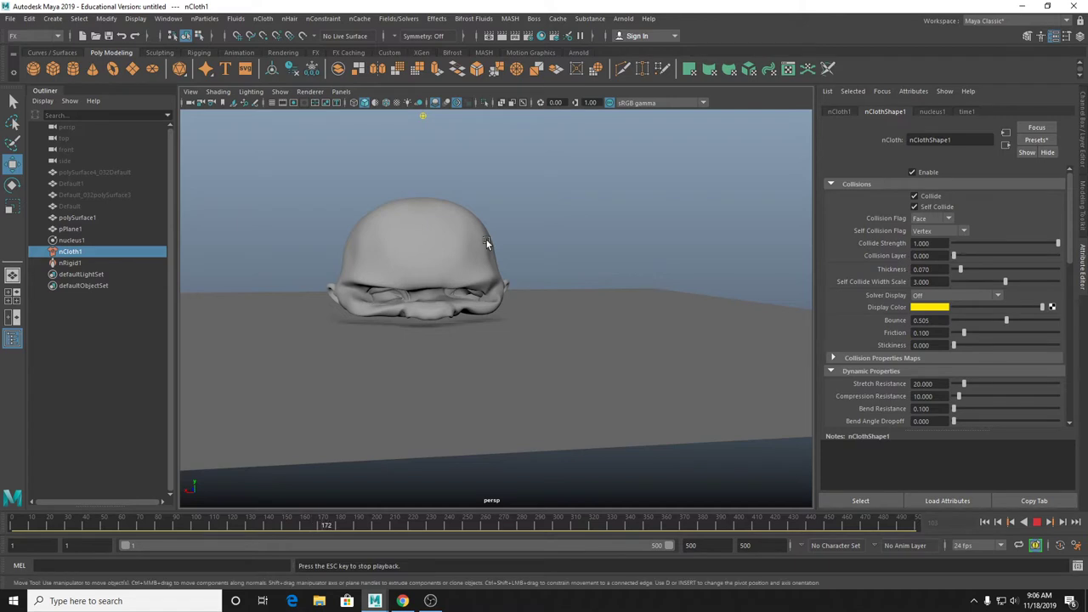
Stop the playback and examine the gap between the head's underside and the plane up close.
{"action": "scroll", "coordinate": [803, 391], "scroll_direction": "up", "scroll_amount": 3}
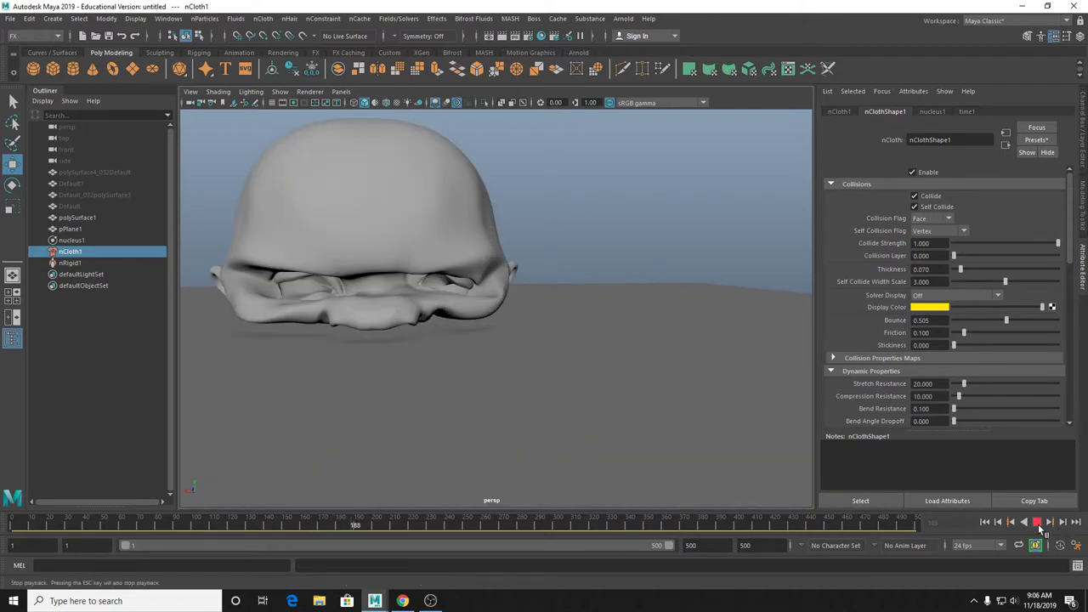
{"action": "left_click", "coordinate": [1038, 522]}
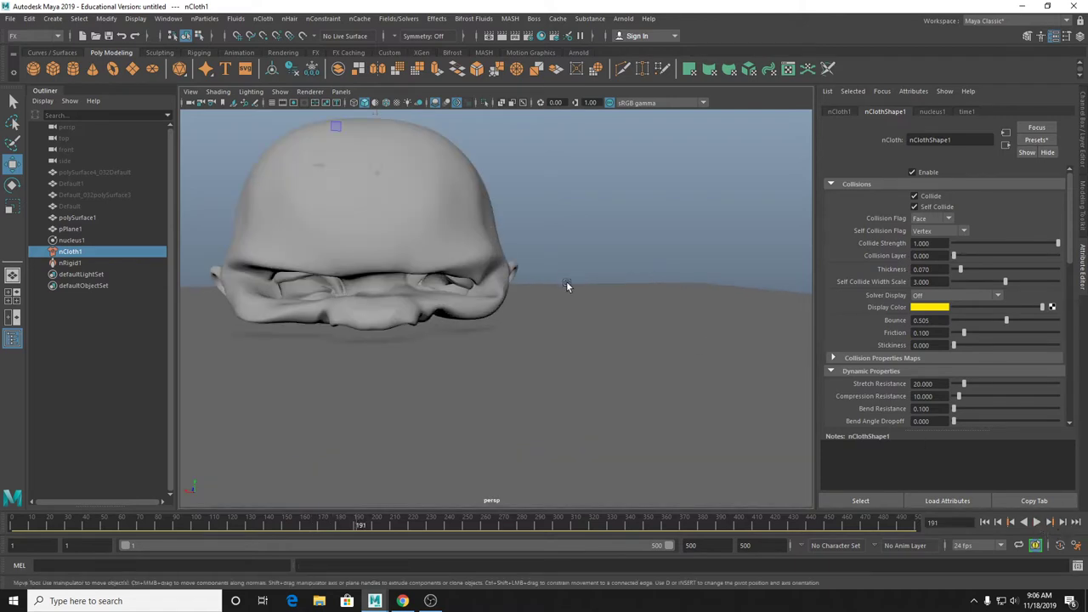
{"action": "left_click_drag", "start_coordinate": [566, 281], "coordinate": [573, 279], "text": "alt"}
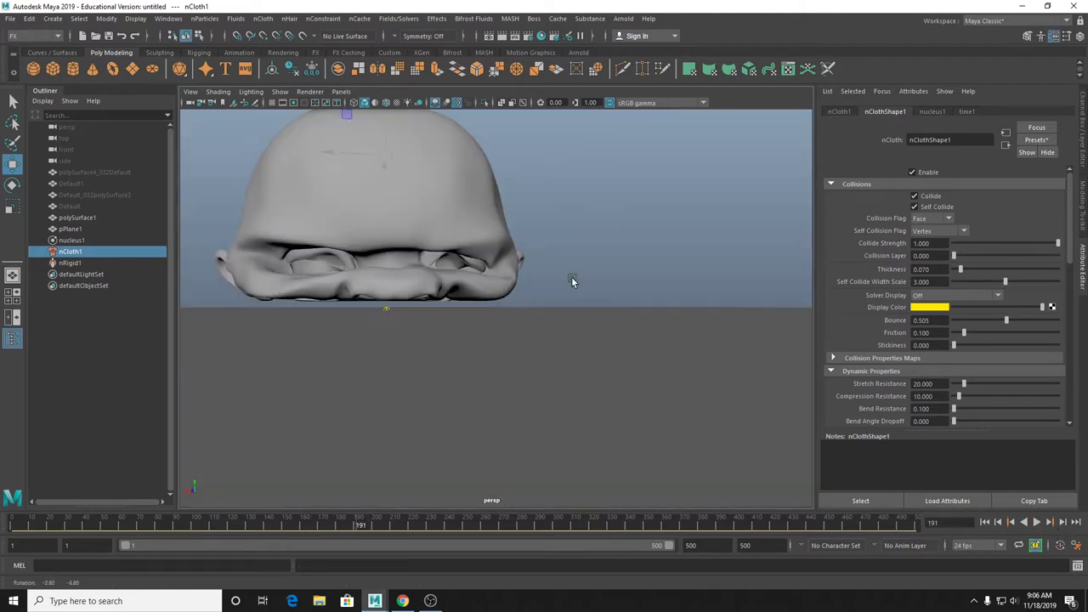
{"action": "scroll", "coordinate": [584, 286], "scroll_direction": "up", "scroll_amount": 2}
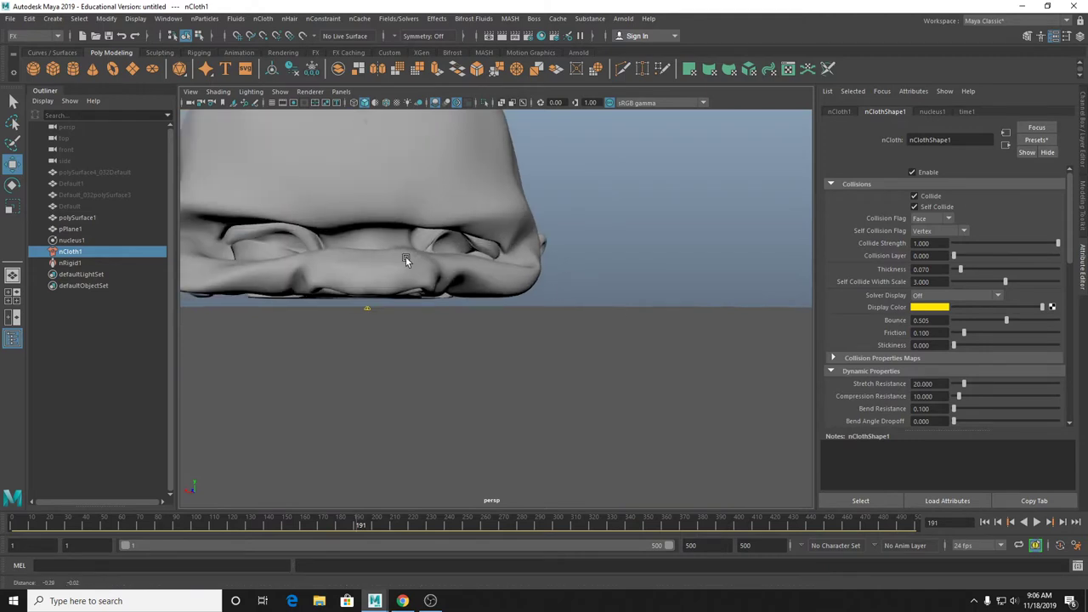
{"action": "left_click_drag", "start_coordinate": [406, 257], "coordinate": [433, 253], "text": "alt"}
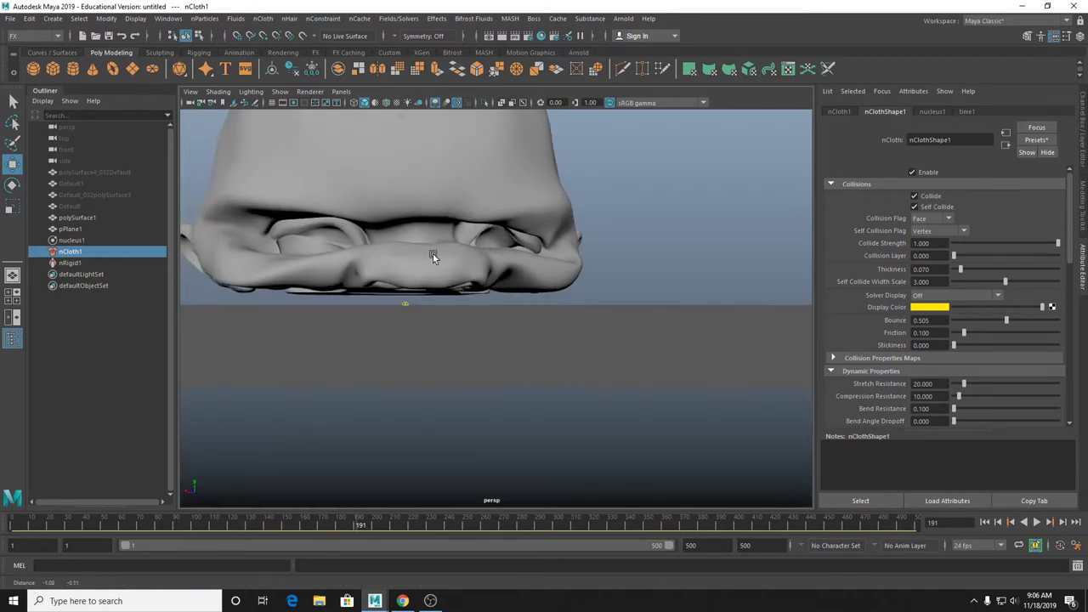
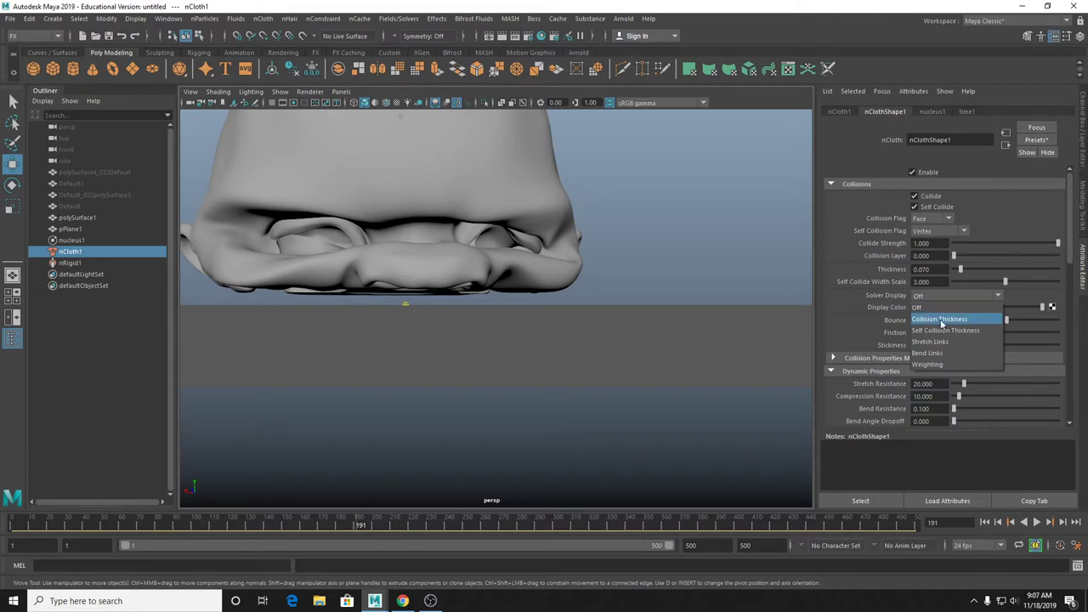
Set the nCloth's Solver Display to Collision Thickness and inspect the collision volume around the head.
{"action": "left_click", "coordinate": [942, 319]}
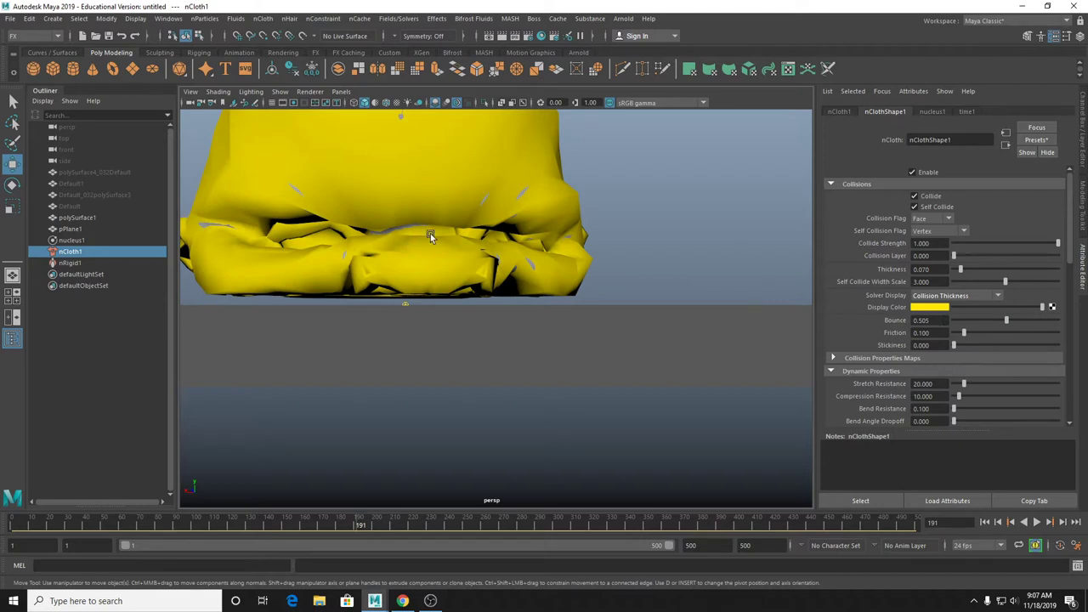
{"action": "scroll", "coordinate": [496, 234], "scroll_direction": "up", "scroll_amount": 3}
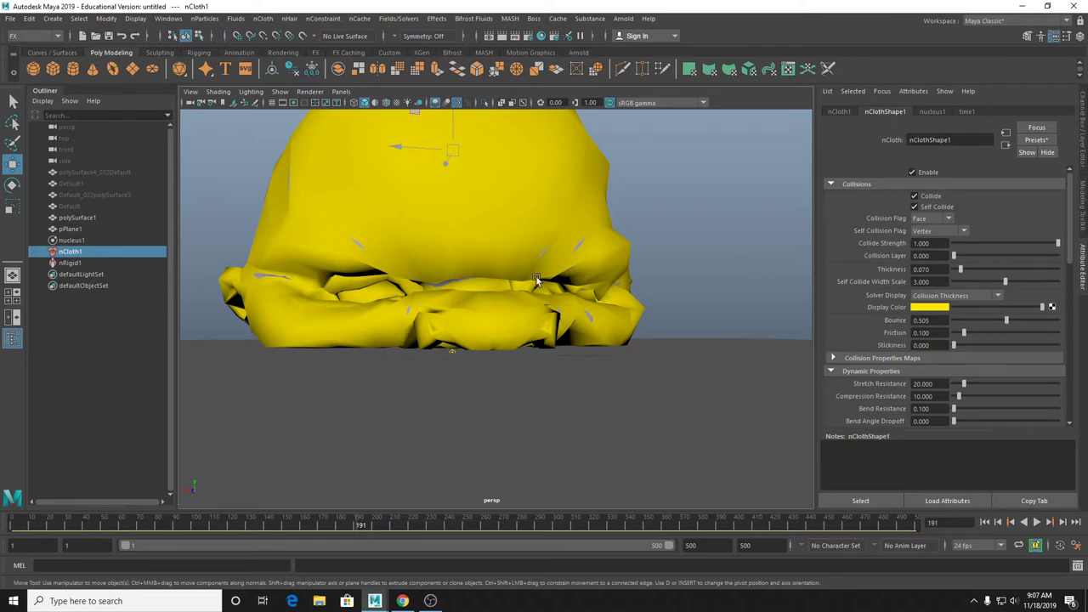
{"action": "scroll", "coordinate": [525, 277], "scroll_direction": "down", "scroll_amount": 5}
{"action": "scroll", "coordinate": [581, 299], "scroll_direction": "up", "scroll_amount": 5}
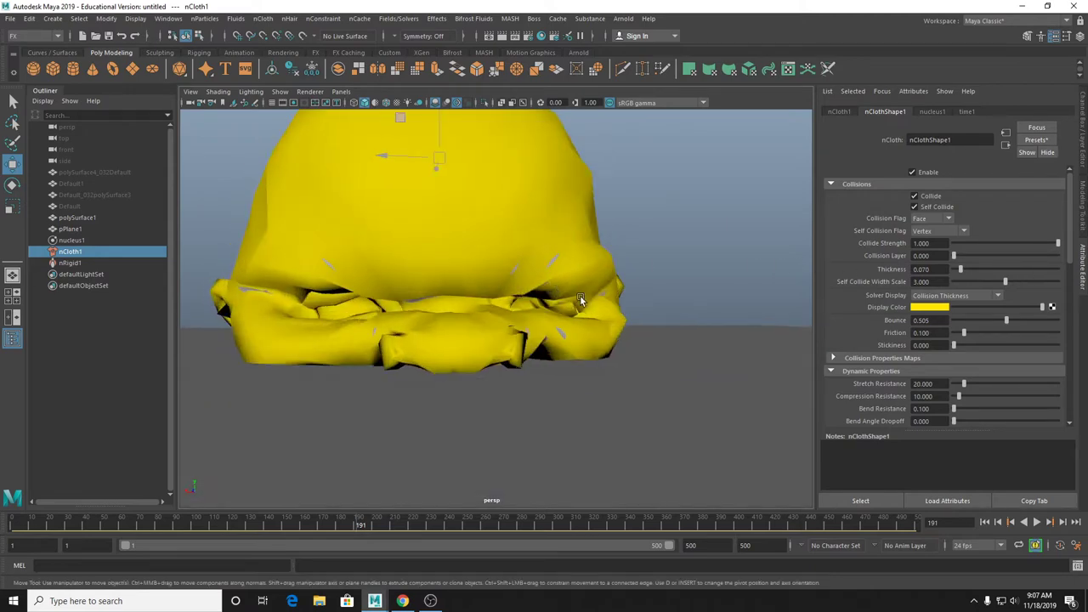
{"action": "mouse_move", "coordinate": [581, 299]}
{"action": "left_mouse_down", "text": "alt"}
{"action": "mouse_move", "coordinate": [595, 297]}
{"action": "mouse_move", "coordinate": [568, 296]}
{"action": "left_mouse_up", "text": "alt"}
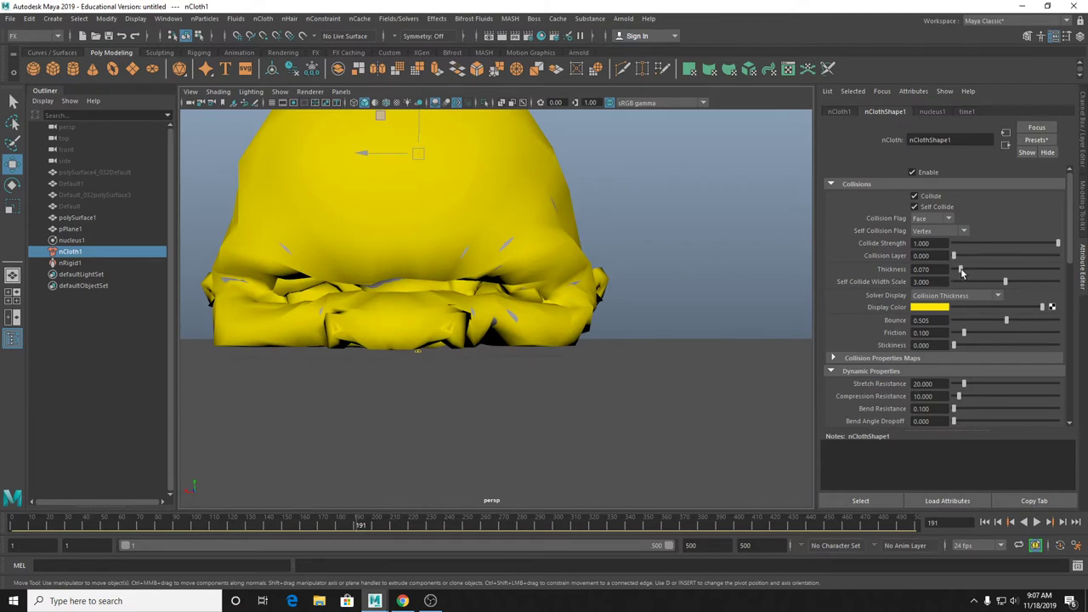
Increase the nCloth's collision Thickness to 0.610, then test the simulation to frame 200 with the head and plane in view.
{"action": "left_click_drag", "start_coordinate": [961, 270], "coordinate": [1018, 282]}
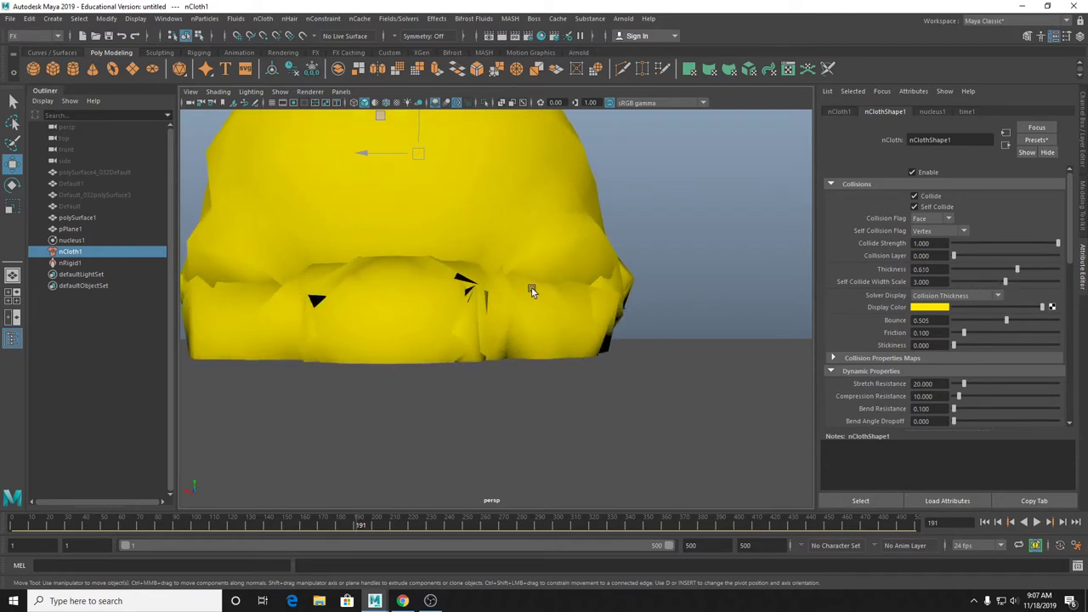
{"action": "scroll", "coordinate": [533, 292], "scroll_direction": "down", "scroll_amount": 2}
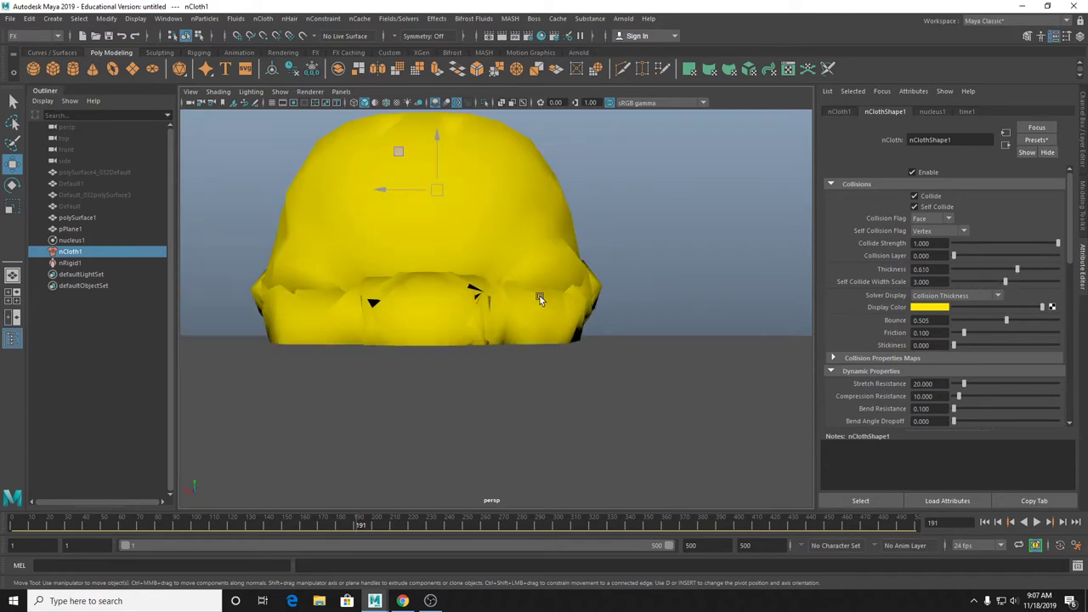
{"action": "left_click", "coordinate": [1037, 523]}
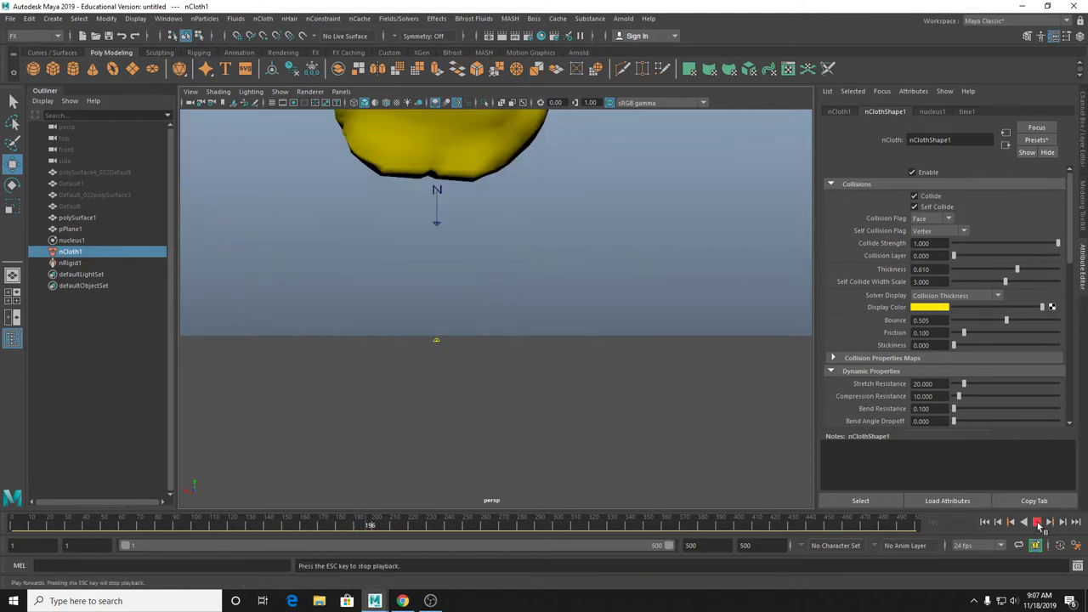
{"action": "left_click_drag", "start_coordinate": [365, 247], "coordinate": [361, 317], "text": "alt"}
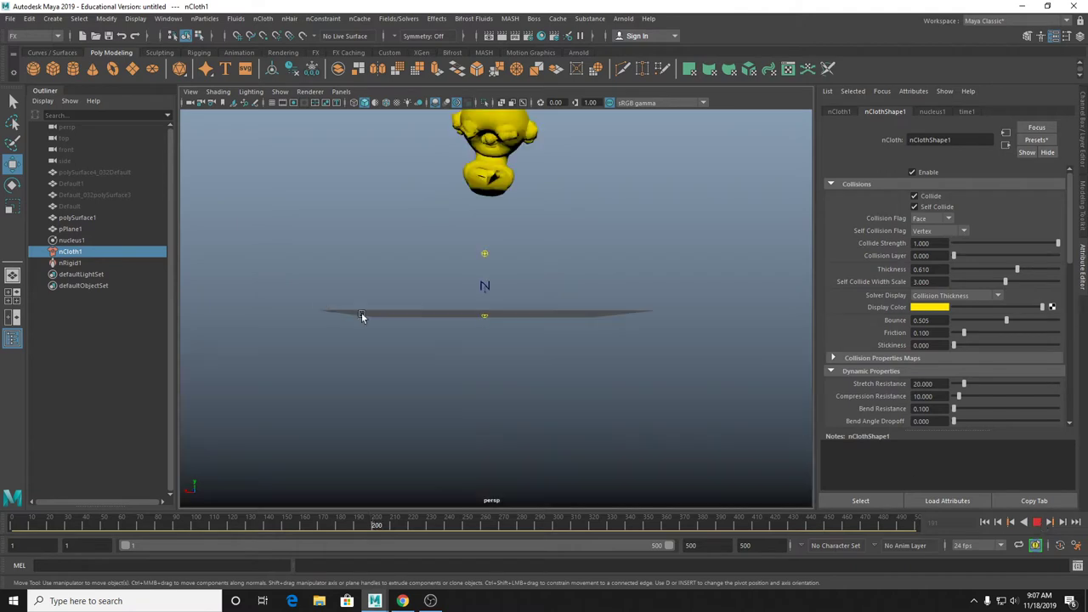
{"action": "scroll", "coordinate": [535, 297], "scroll_direction": "down", "scroll_amount": 5}
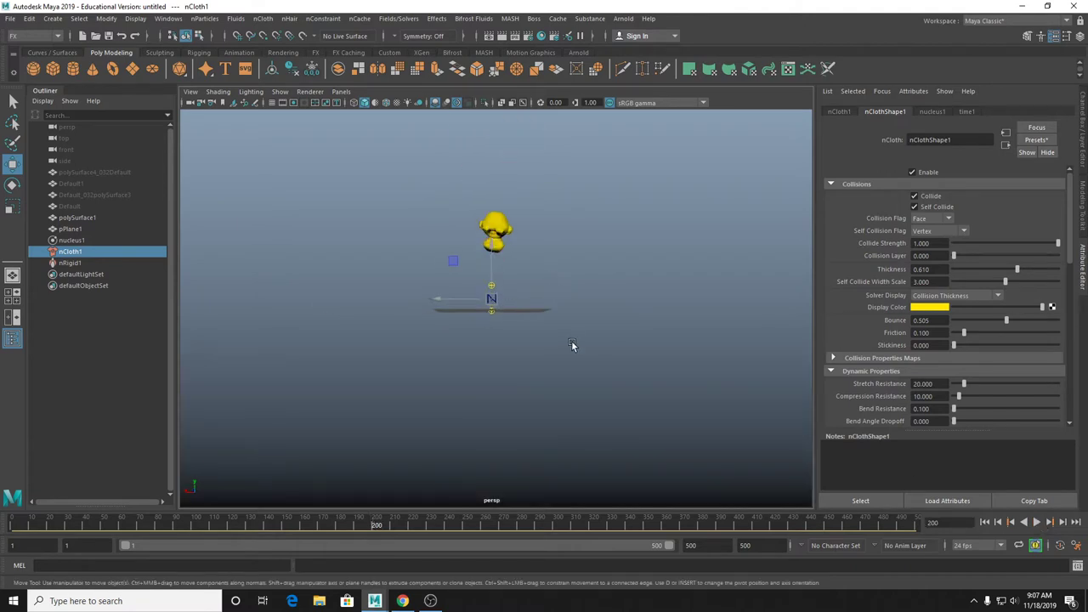
{"action": "scroll", "coordinate": [564, 340], "scroll_direction": "up", "scroll_amount": 4}
{"action": "left_click_drag", "start_coordinate": [536, 315], "coordinate": [627, 348], "text": "alt"}
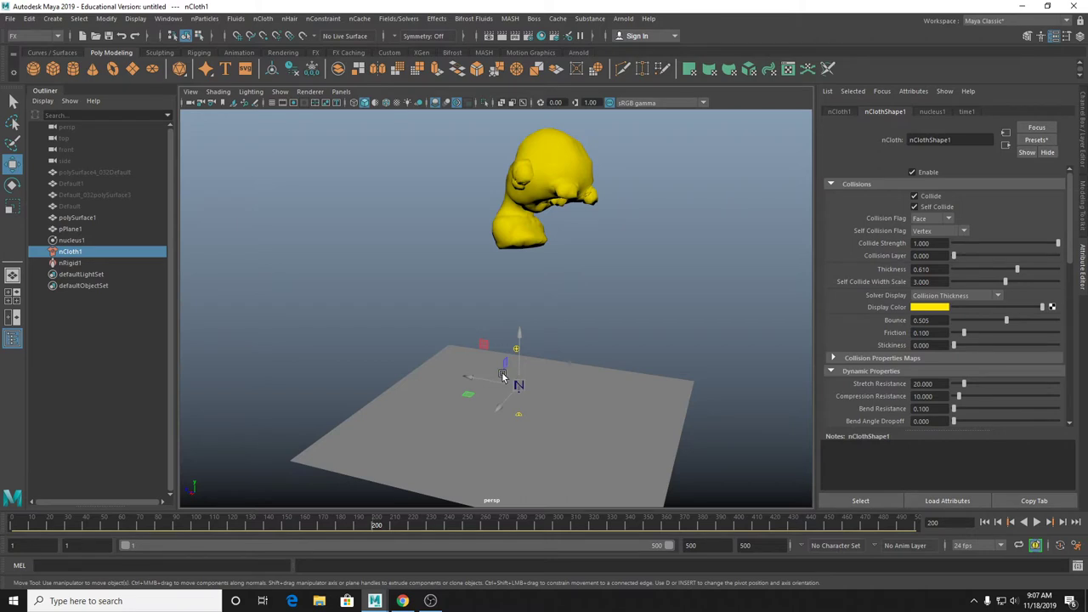
Return the playhead to frame 1, replay the simulation close to the head's base, and stop it around frame 23.
{"action": "left_click_drag", "start_coordinate": [367, 525], "coordinate": [17, 528]}
{"action": "left_click_drag", "start_coordinate": [595, 340], "coordinate": [537, 319], "text": "alt"}
{"action": "scroll", "coordinate": [526, 358], "scroll_direction": "up", "scroll_amount": 3}
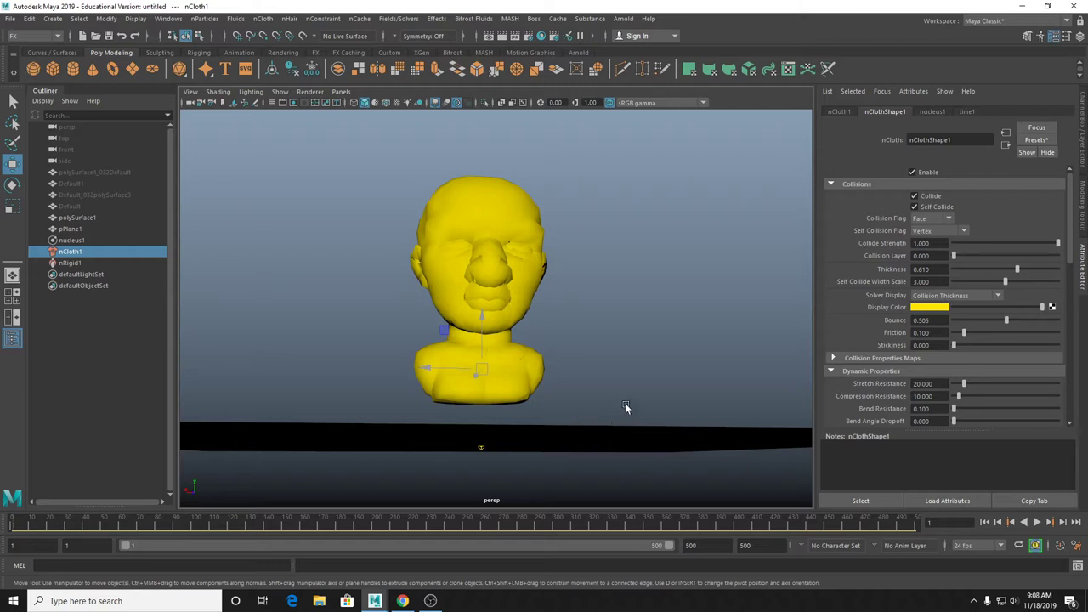
{"action": "left_click", "coordinate": [1036, 523]}
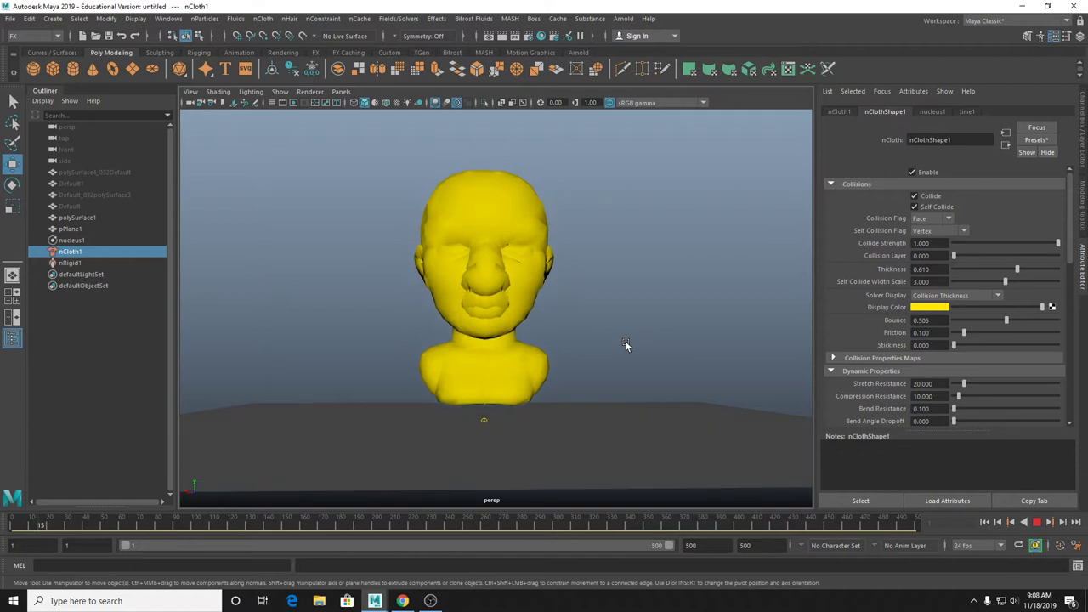
{"action": "left_click", "coordinate": [1037, 523]}
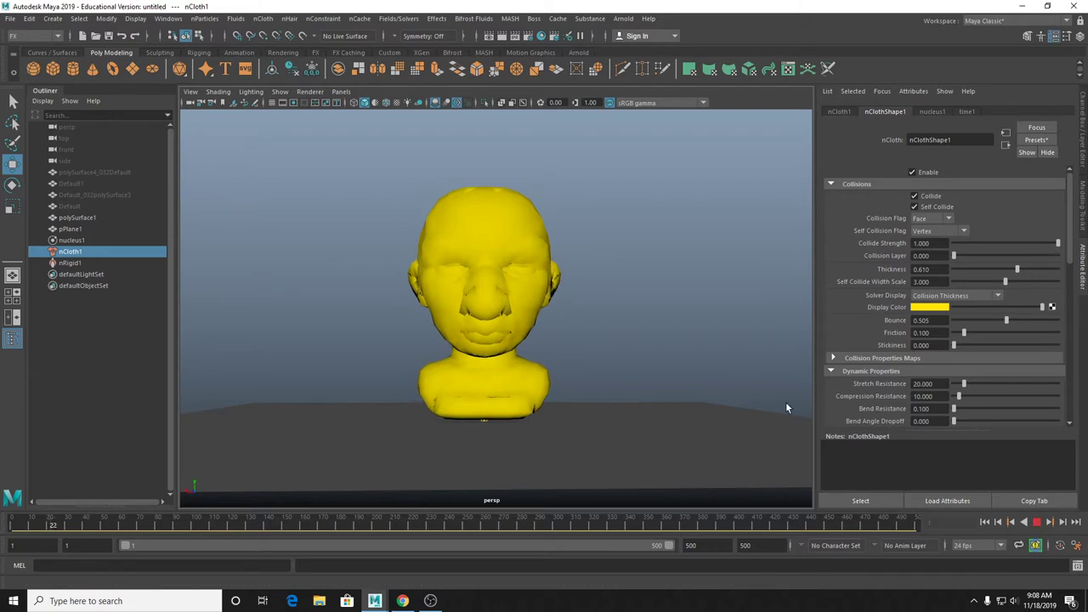
Turn the nCloth's Solver Display off and set its collision Thickness to 0.08.
{"action": "left_click", "coordinate": [938, 298]}
{"action": "left_click", "coordinate": [937, 308]}
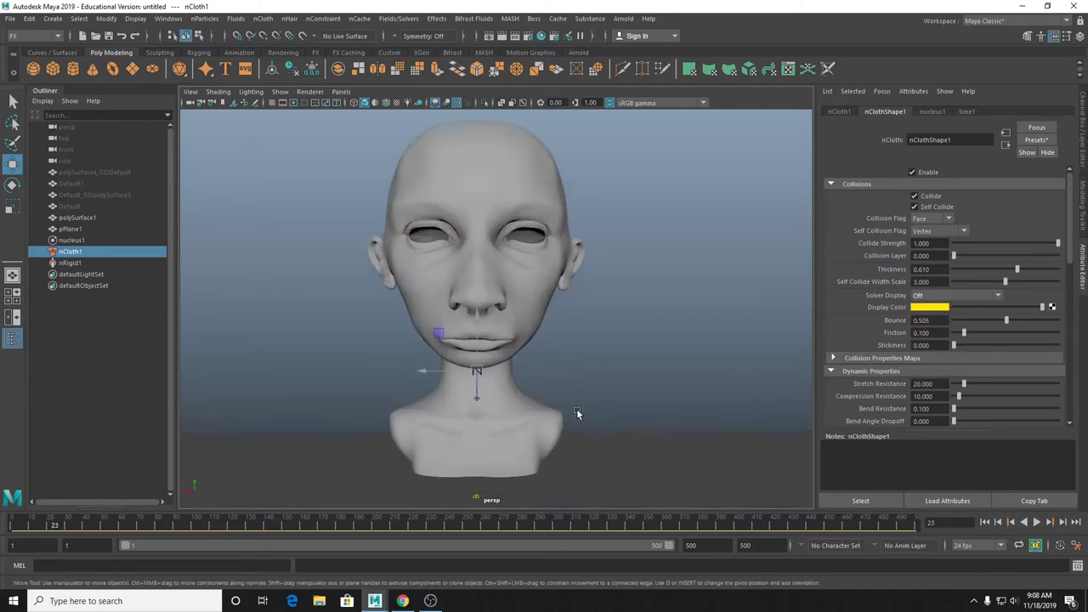
{"action": "left_click_drag", "start_coordinate": [576, 412], "coordinate": [585, 327], "text": "alt"}
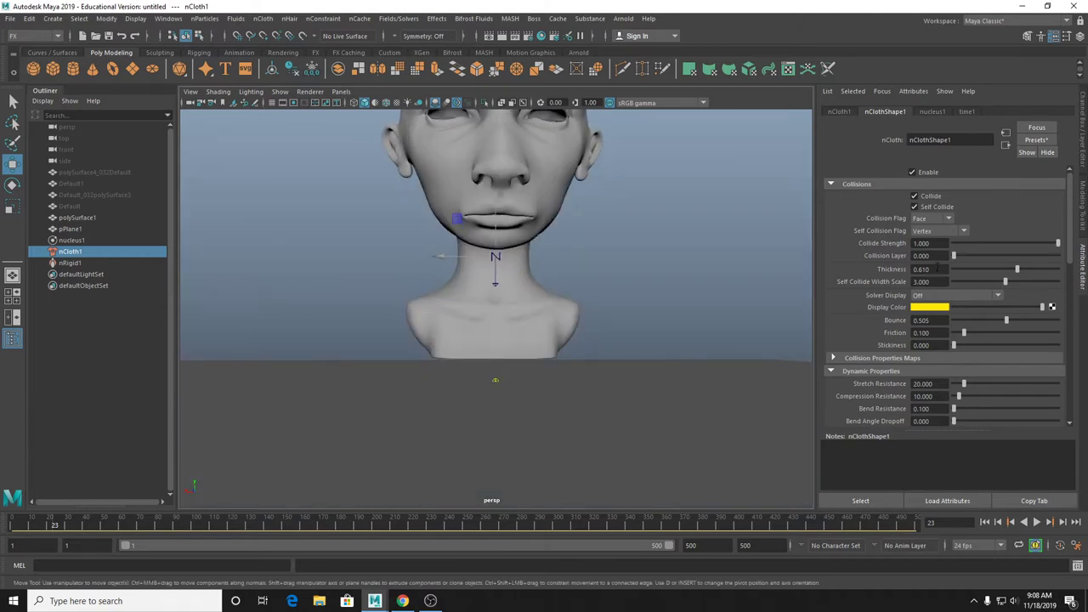
{"action": "left_click_drag", "start_coordinate": [935, 268], "coordinate": [922, 270]}
{"action": "type", "text": "08"}
{"action": "key", "text": "Return"}
Select the passive collider nRigid1, continue the simulation to around frame 49, and inspect where the head meets the plane.
{"action": "left_click", "coordinate": [68, 263]}
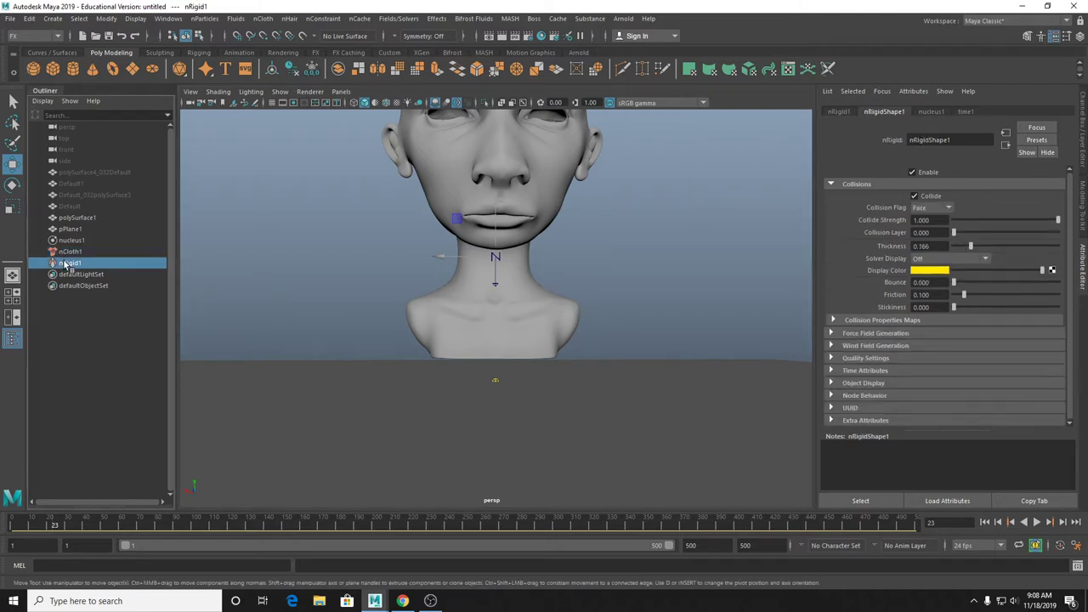
{"action": "left_click", "coordinate": [1037, 523]}
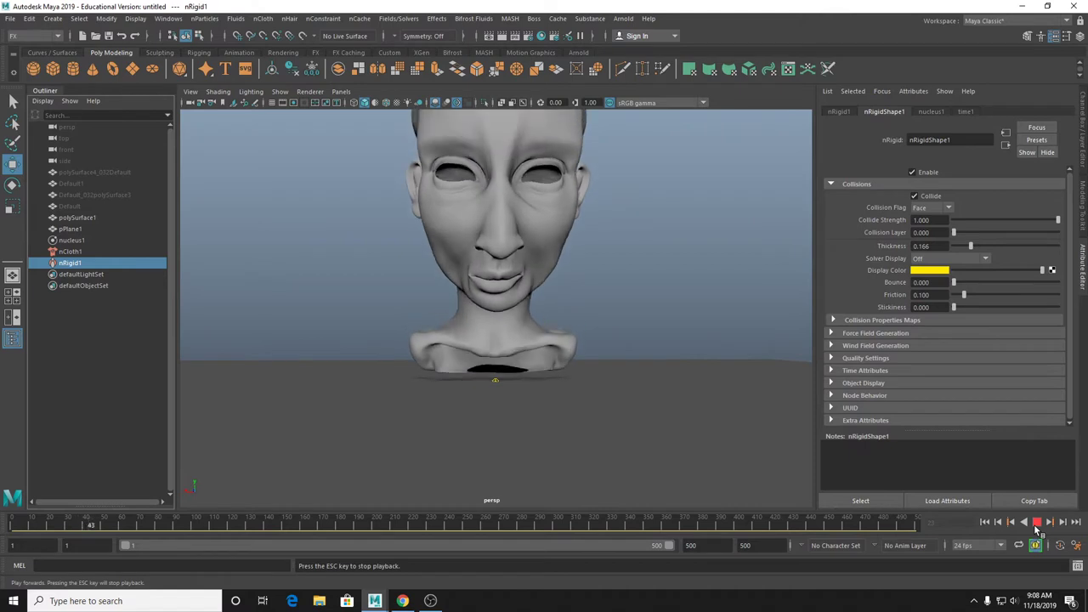
{"action": "left_click", "coordinate": [1036, 523]}
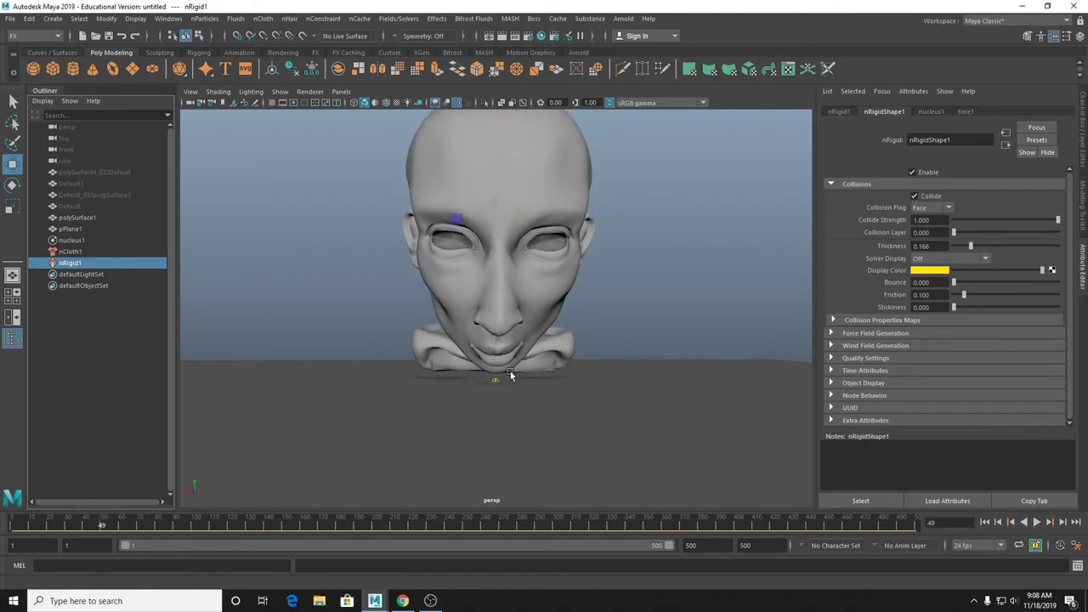
{"action": "mouse_move", "coordinate": [510, 374]}
{"action": "left_mouse_down", "text": "alt"}
{"action": "mouse_move", "coordinate": [603, 377]}
{"action": "mouse_move", "coordinate": [505, 380]}
{"action": "left_mouse_up", "text": "alt"}
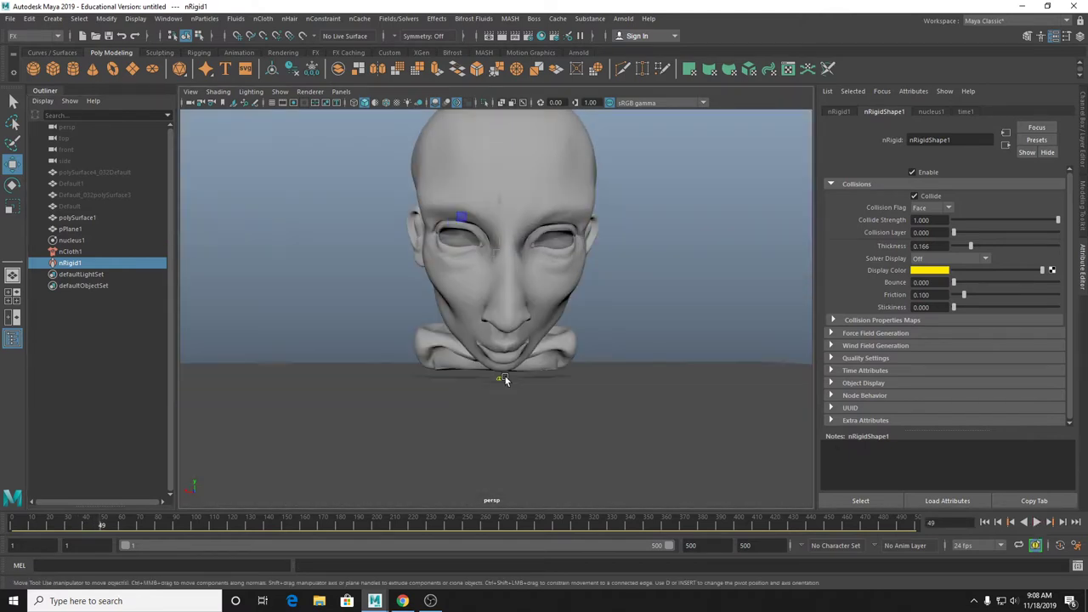
{"action": "scroll", "coordinate": [506, 378], "scroll_direction": "up", "scroll_amount": 5}
{"action": "scroll", "coordinate": [490, 329], "scroll_direction": "up", "scroll_amount": 2}
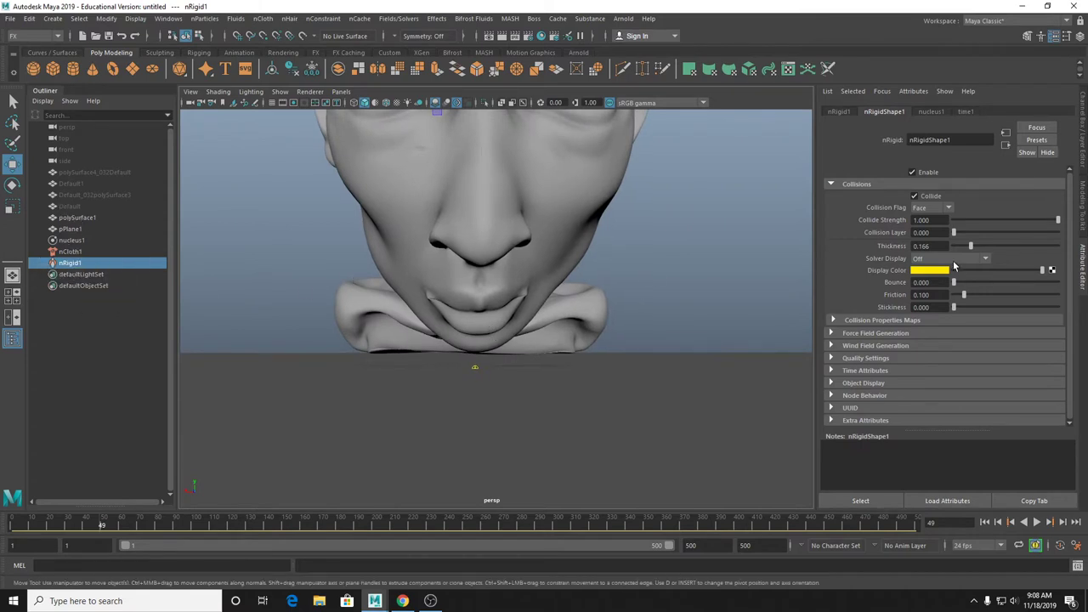
Set nRigid1's Solver Display to Collision Thickness and inspect the contact between the head and the plane.
{"action": "left_click", "coordinate": [935, 259]}
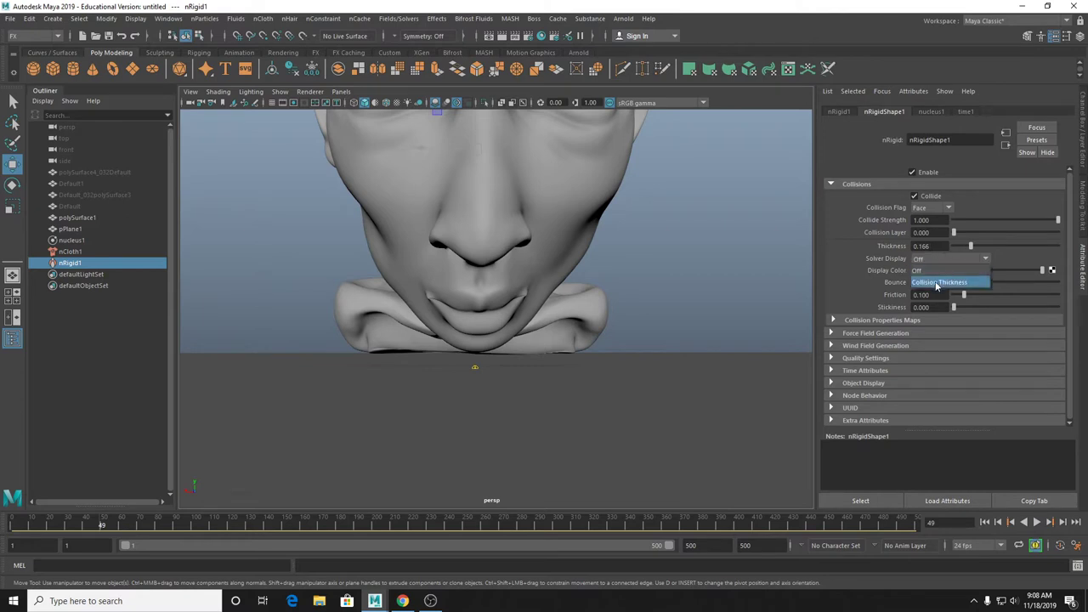
{"action": "left_click", "coordinate": [937, 282]}
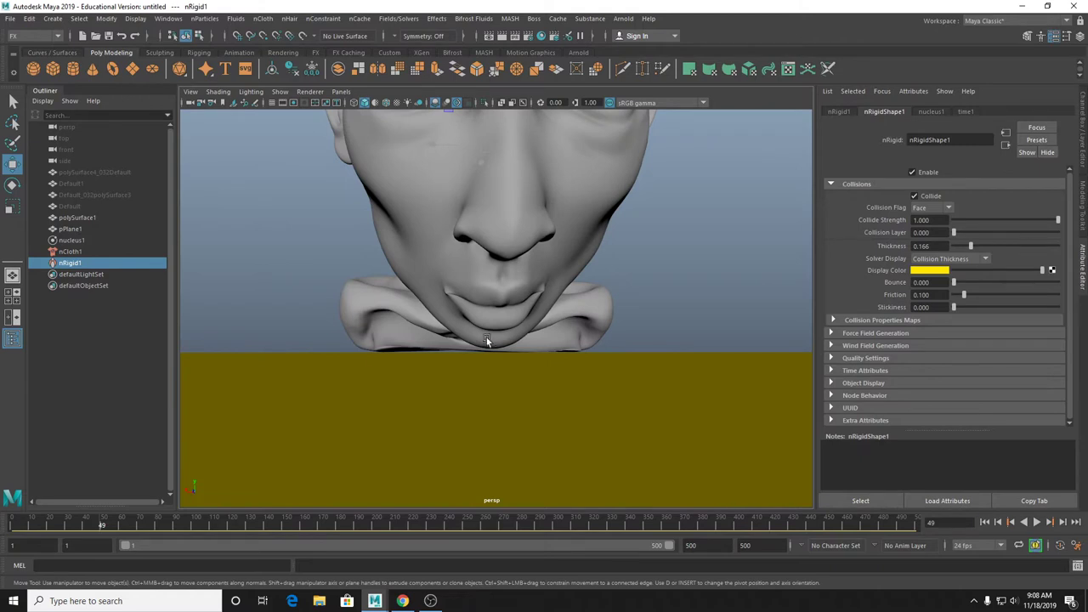
{"action": "left_click_drag", "start_coordinate": [418, 362], "coordinate": [425, 360], "text": "alt"}
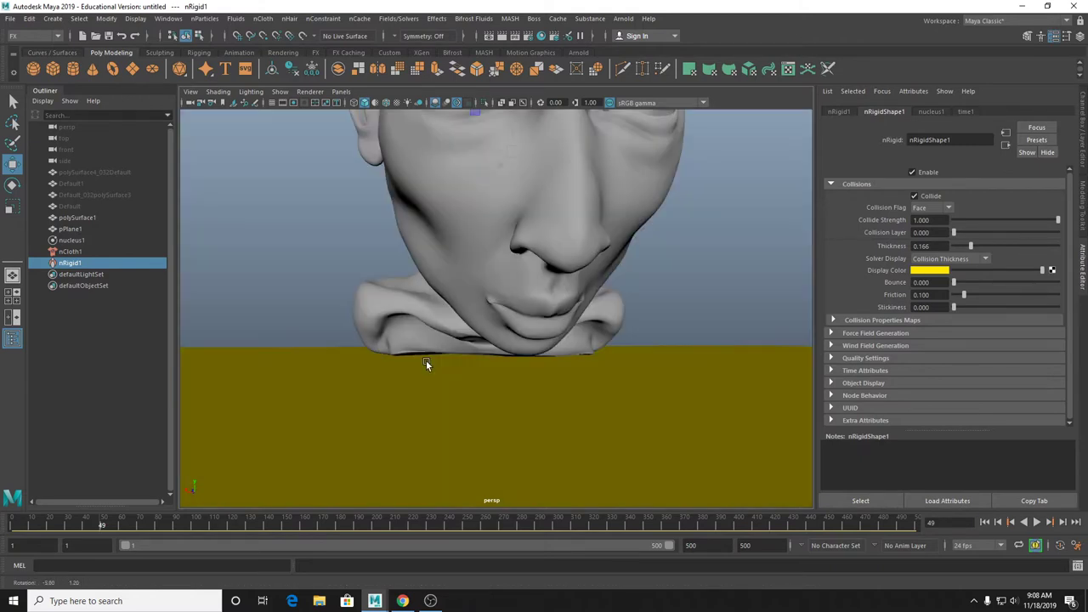
Set nRigid1's collision Thickness to 0.07 and turn its Solver Display off.
{"action": "double_click", "coordinate": [923, 246]}
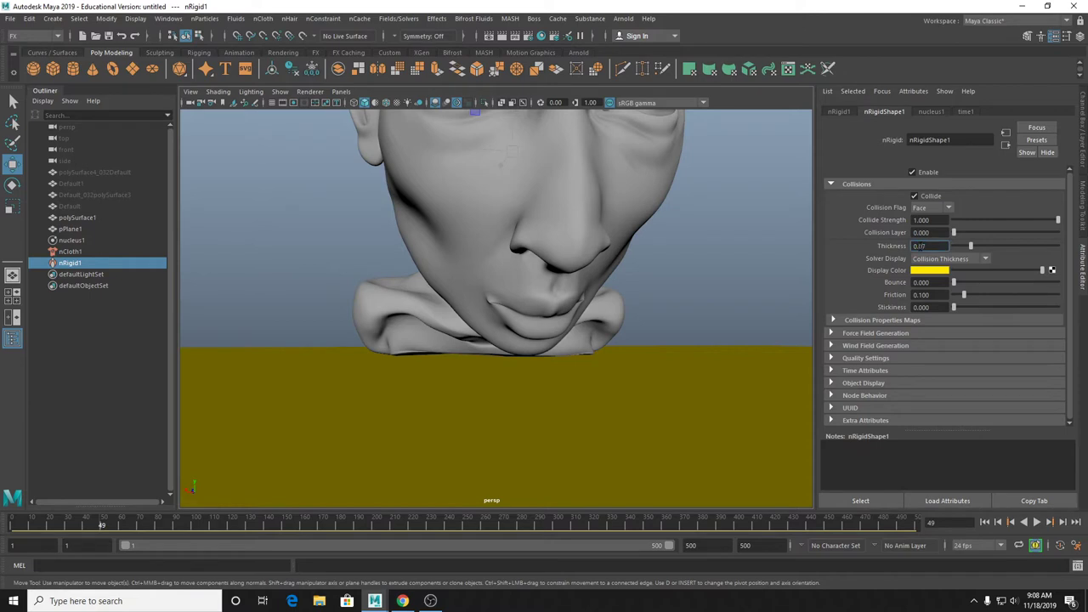
{"action": "key", "text": "Return"}
{"action": "left_click", "coordinate": [977, 260]}
{"action": "left_click", "coordinate": [927, 269]}
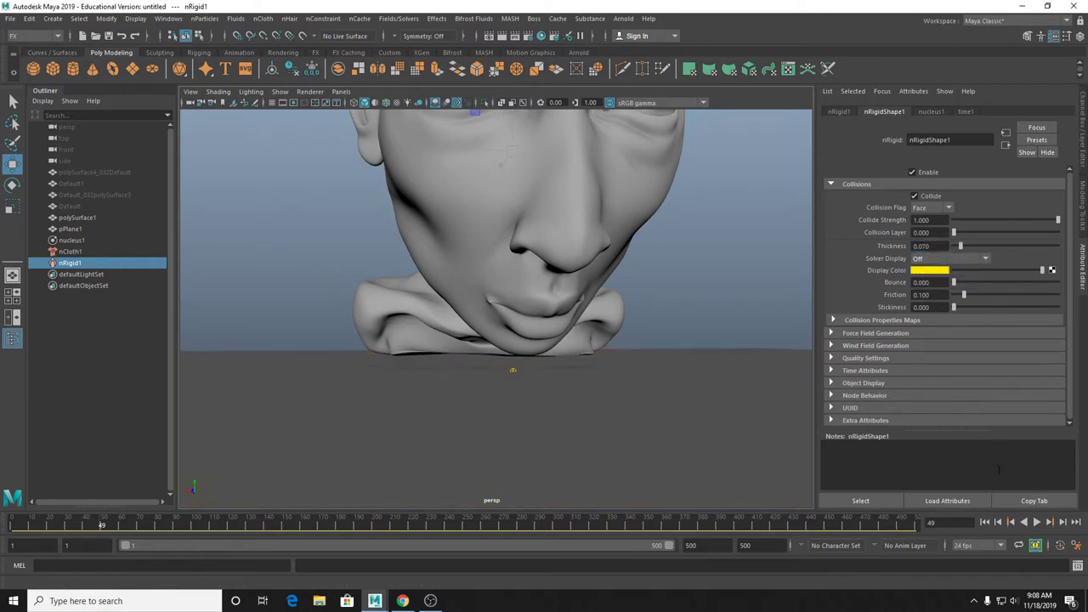
Test the collision by continuing playback, then replay the simulation from the start and stop it around frame 30.
{"action": "left_click", "coordinate": [1037, 522]}
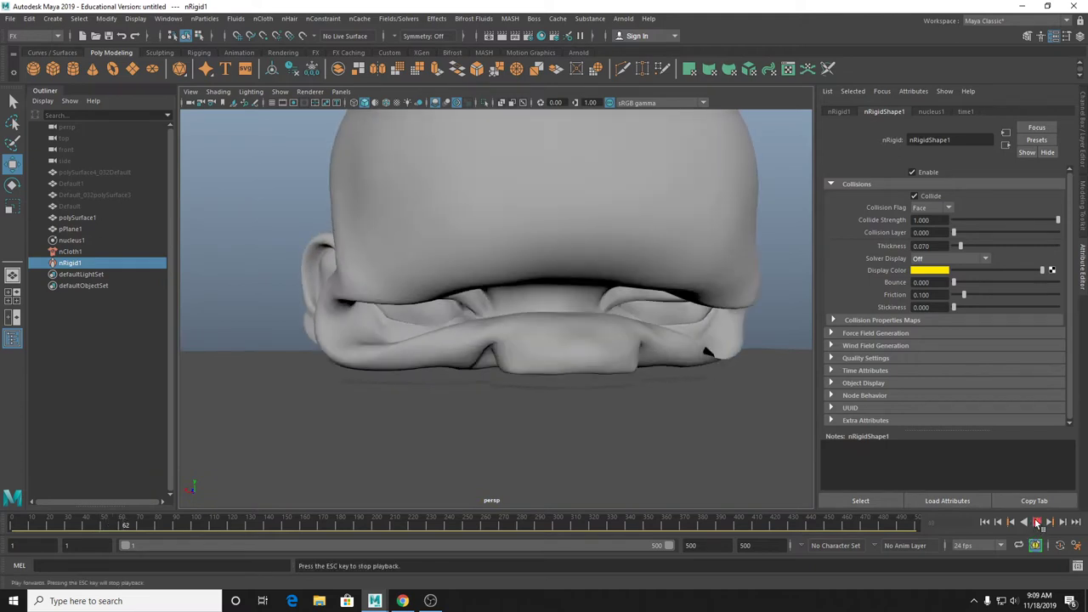
{"action": "left_click", "coordinate": [1037, 521]}
{"action": "left_click", "coordinate": [985, 521]}
{"action": "left_click", "coordinate": [1037, 522]}
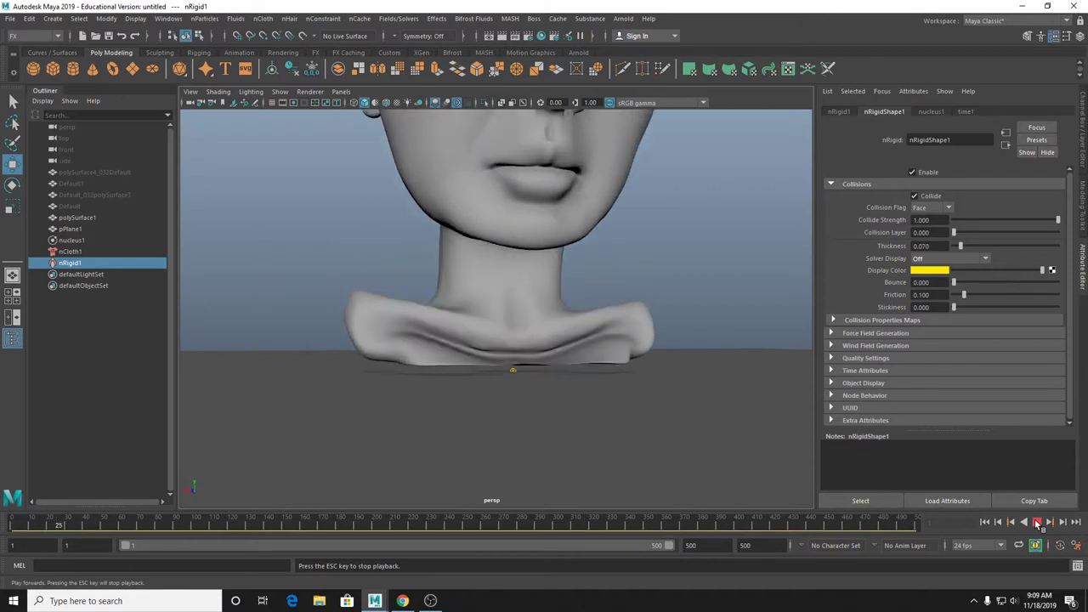
{"action": "left_click", "coordinate": [1037, 522]}
Set nRigid1's collision Thickness to 0.017 and play the simulation.
{"action": "left_click", "coordinate": [919, 246]}
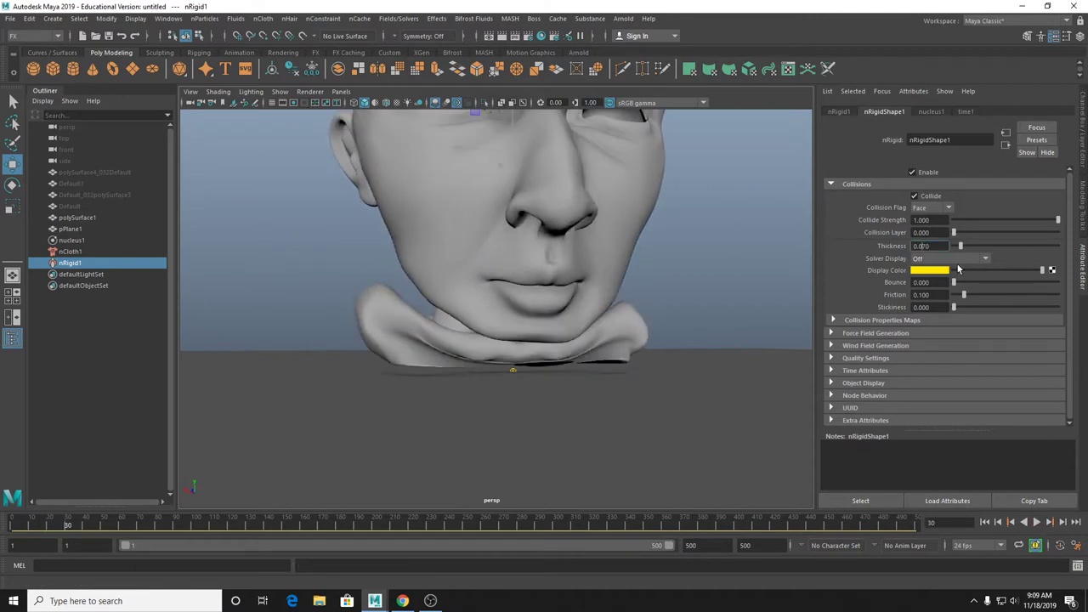
{"action": "type", "text": "0.017"}
{"action": "key", "text": "Return"}
{"action": "left_click", "coordinate": [1037, 522]}
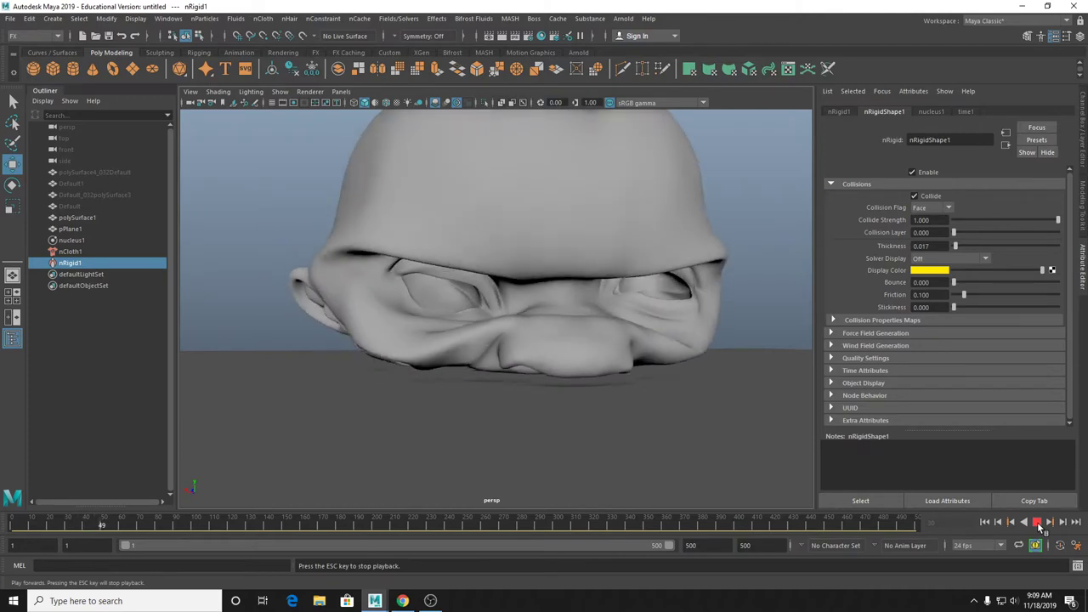
Select the head, stop playback around frame 58, and inspect its unsmoothed mesh against the plane.
{"action": "left_click", "coordinate": [367, 277]}
{"action": "key", "text": "Escape"}
{"action": "key", "text": "1"}
{"action": "key", "text": "f"}
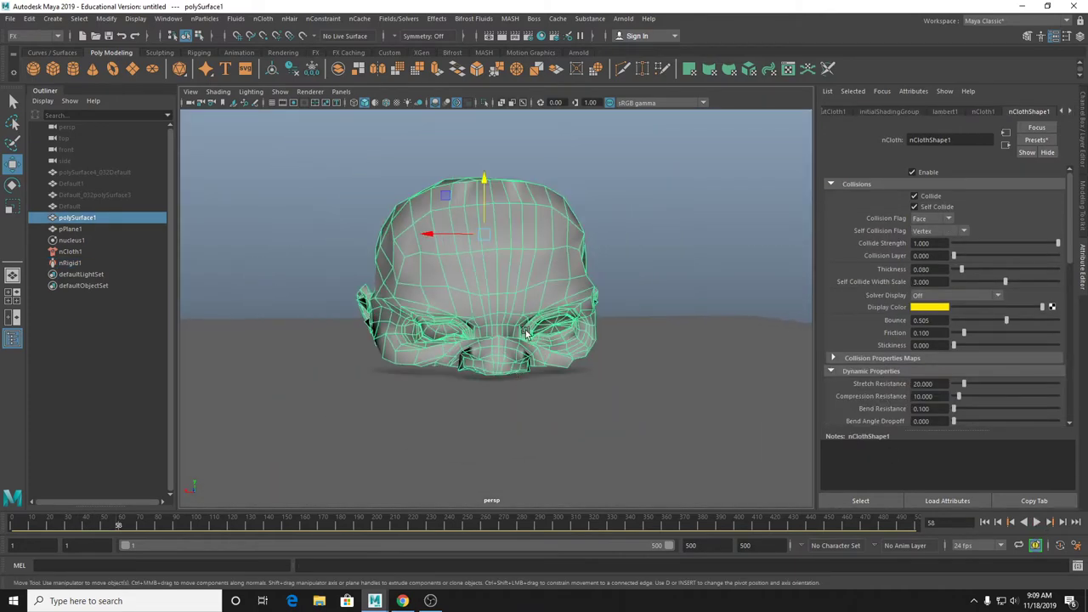
{"action": "left_click_drag", "start_coordinate": [519, 376], "coordinate": [474, 198], "text": "alt"}
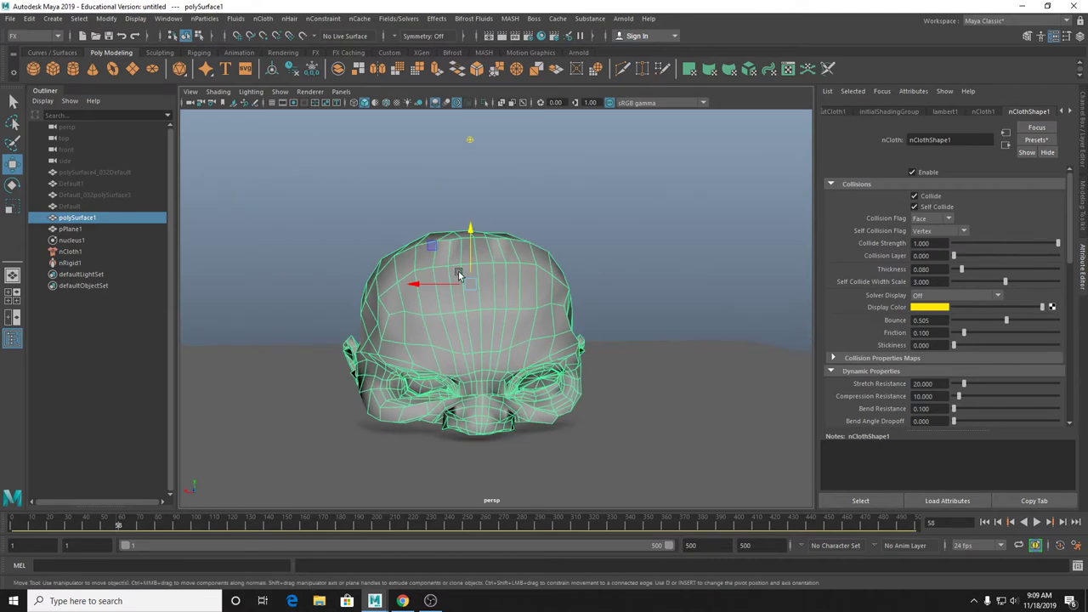
{"action": "left_click_drag", "start_coordinate": [510, 311], "coordinate": [515, 304], "text": "alt"}
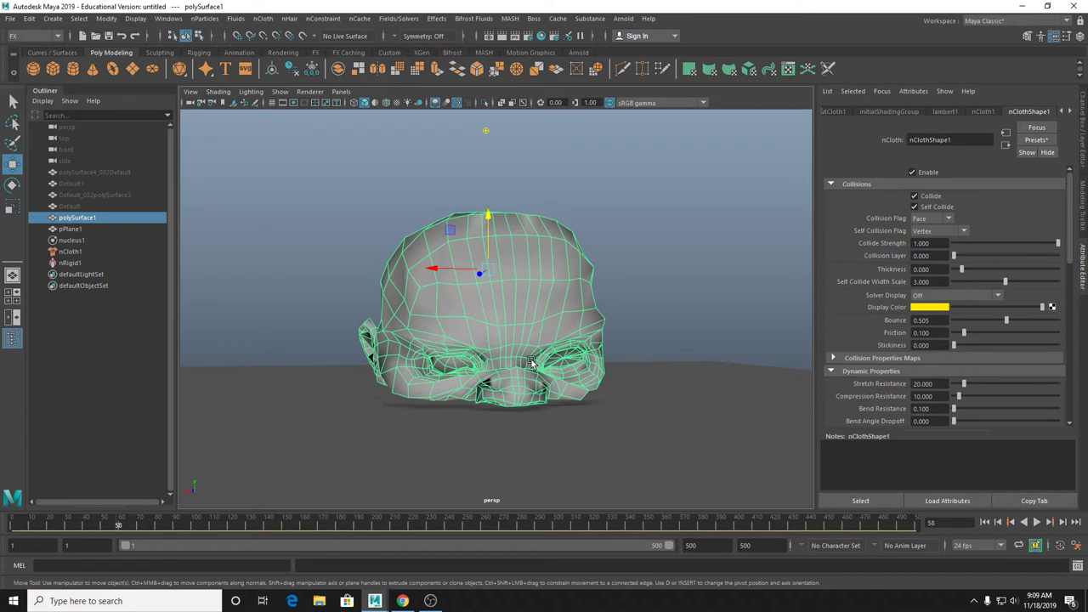
Play the simulation with the head in smooth mesh preview and stop it around frame 61.
{"action": "left_click", "coordinate": [1037, 524]}
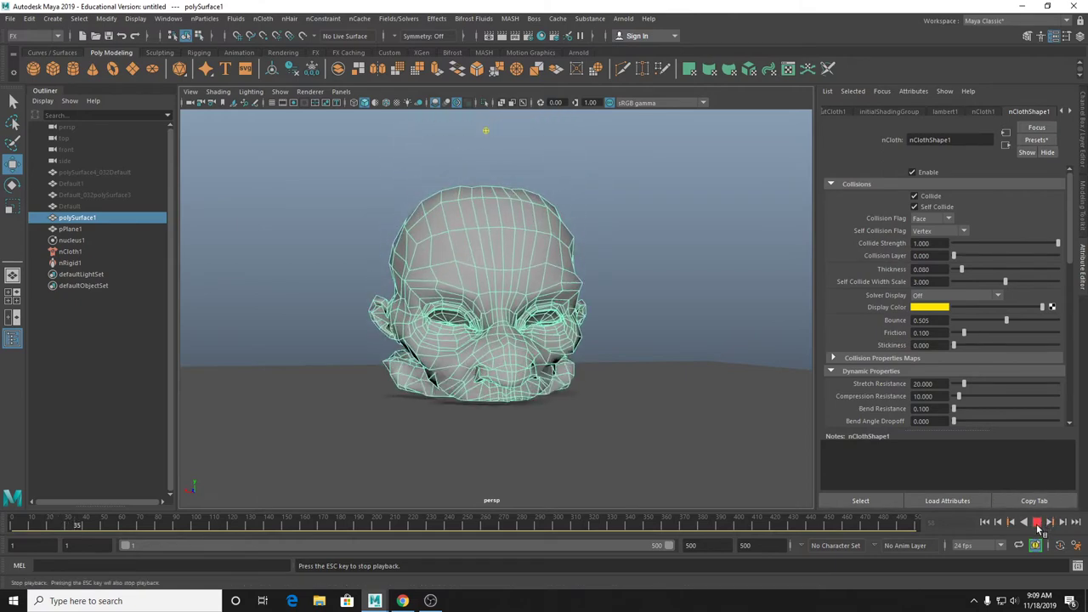
{"action": "key", "text": "3"}
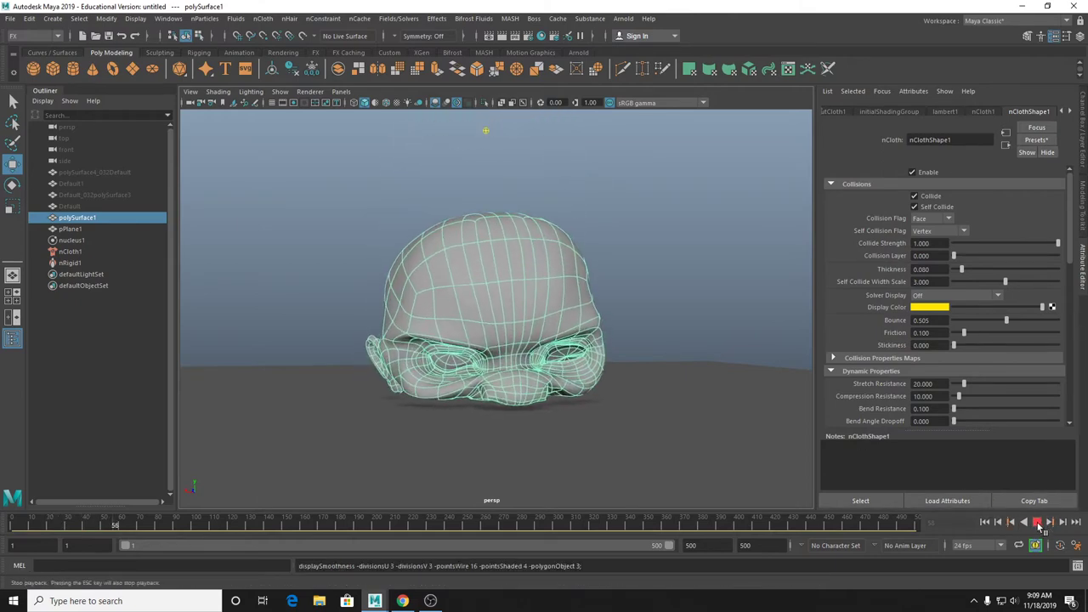
{"action": "left_click", "coordinate": [1037, 525]}
{"action": "key", "text": "1"}
Disable the head's nCloth, then replay the simulation from the start and stop it around frame 53.
{"action": "scroll", "coordinate": [945, 323], "scroll_direction": "down", "scroll_amount": 1}
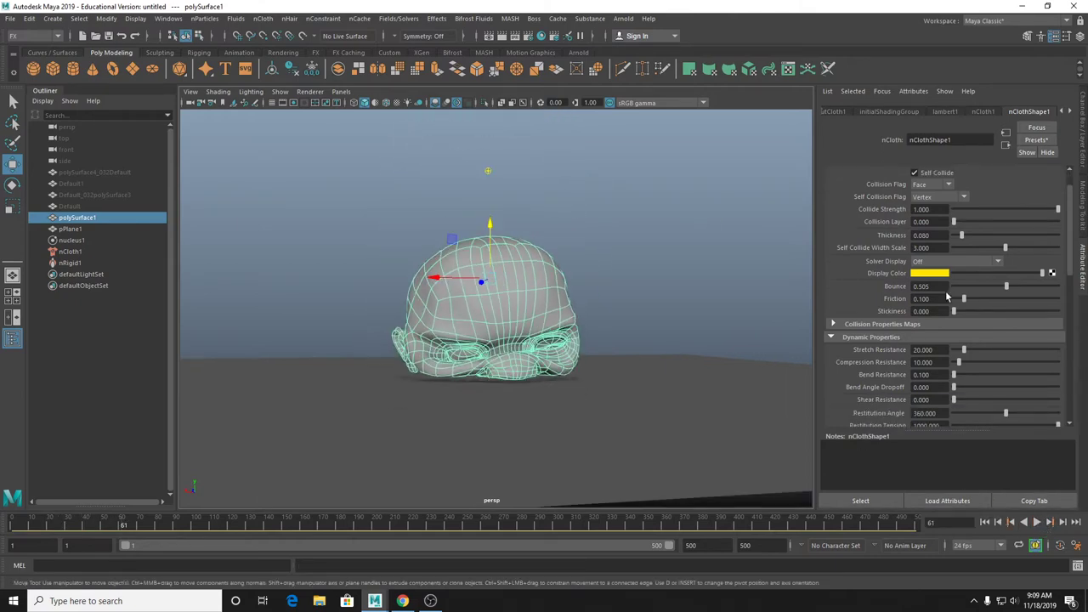
{"action": "scroll", "coordinate": [946, 292], "scroll_direction": "down", "scroll_amount": 2}
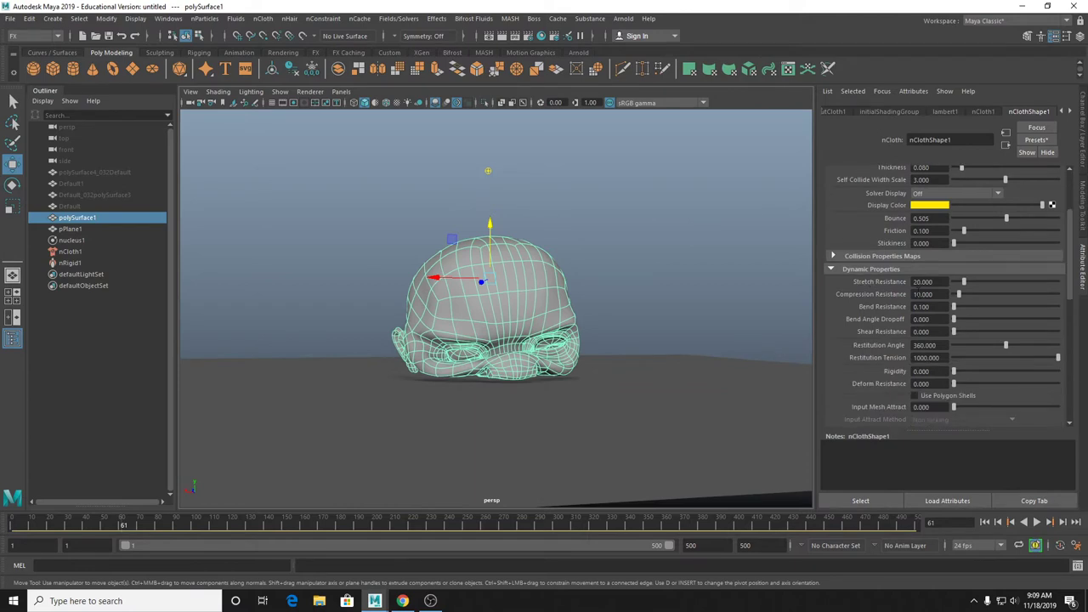
{"action": "scroll", "coordinate": [903, 274], "scroll_direction": "down", "scroll_amount": 1}
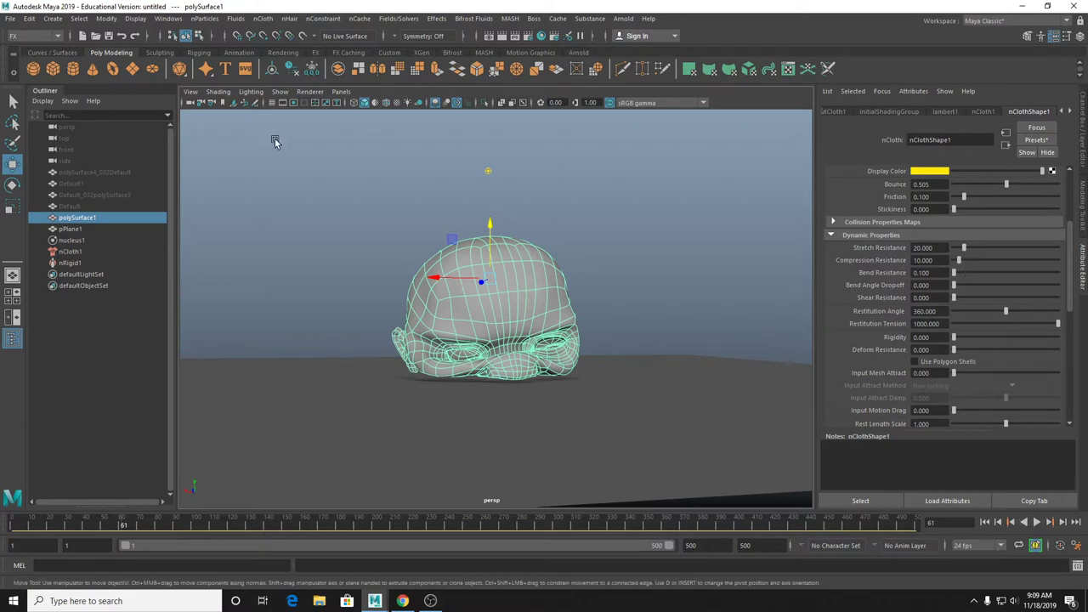
{"action": "scroll", "coordinate": [275, 138], "scroll_direction": "down", "scroll_amount": 2}
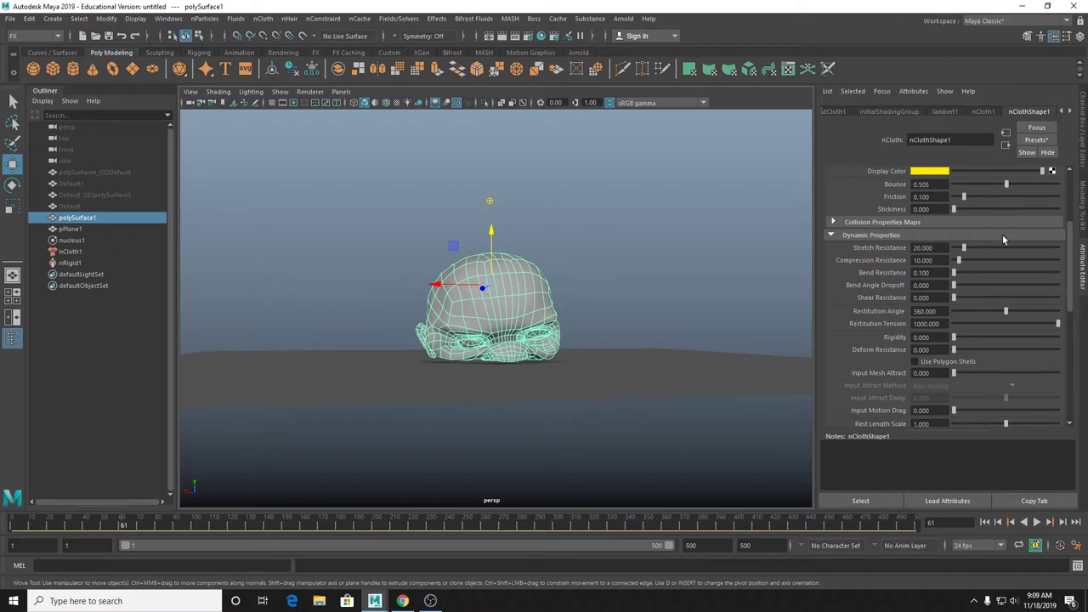
{"action": "scroll", "coordinate": [1002, 234], "scroll_direction": "up", "scroll_amount": 3}
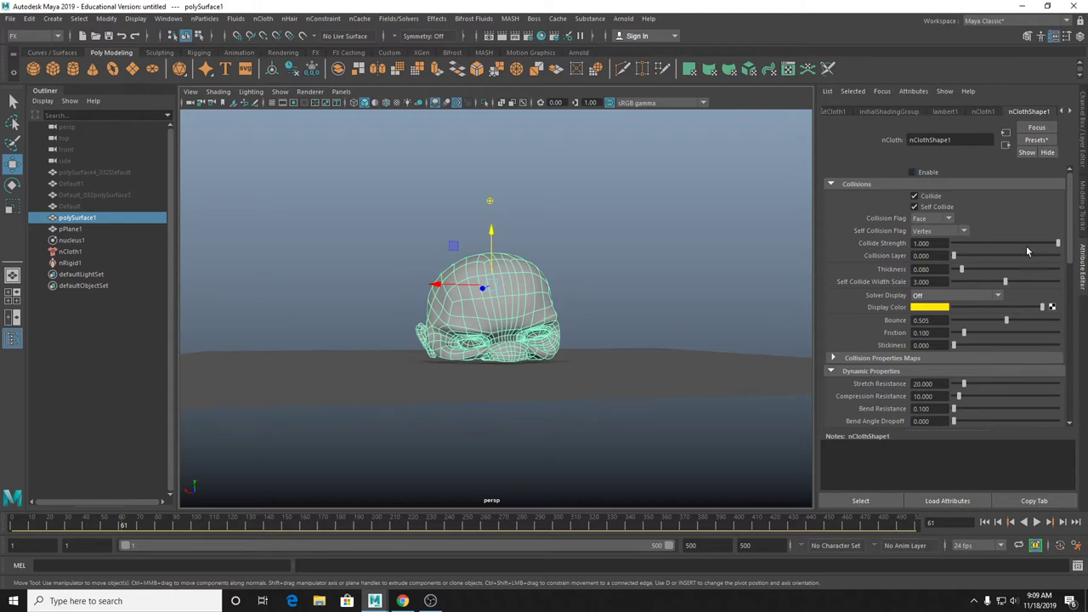
{"action": "left_click", "coordinate": [985, 522]}
{"action": "left_click", "coordinate": [1037, 523]}
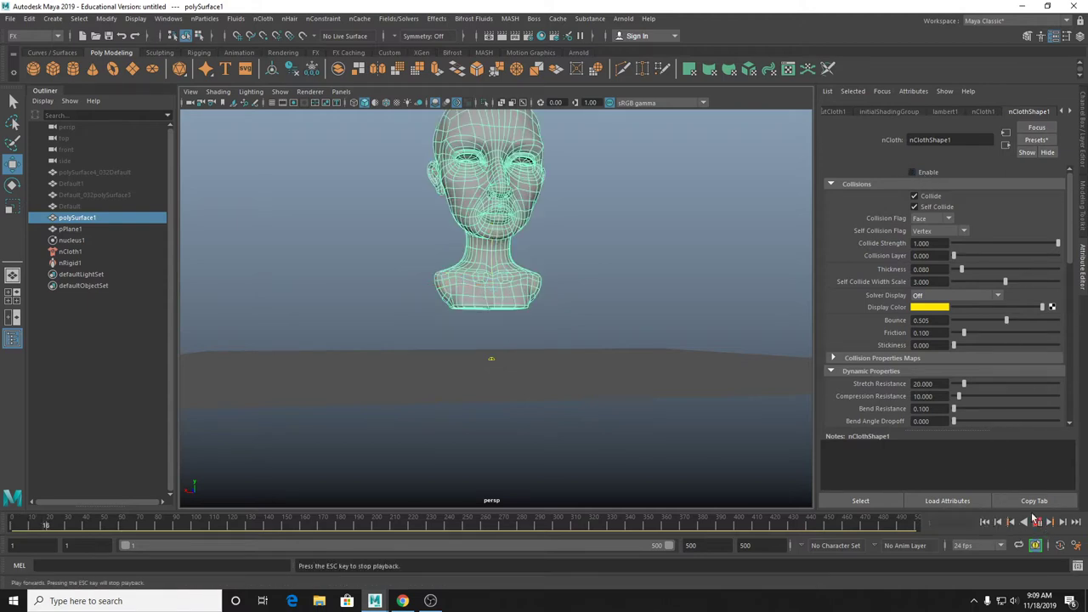
{"action": "left_click", "coordinate": [1041, 521]}
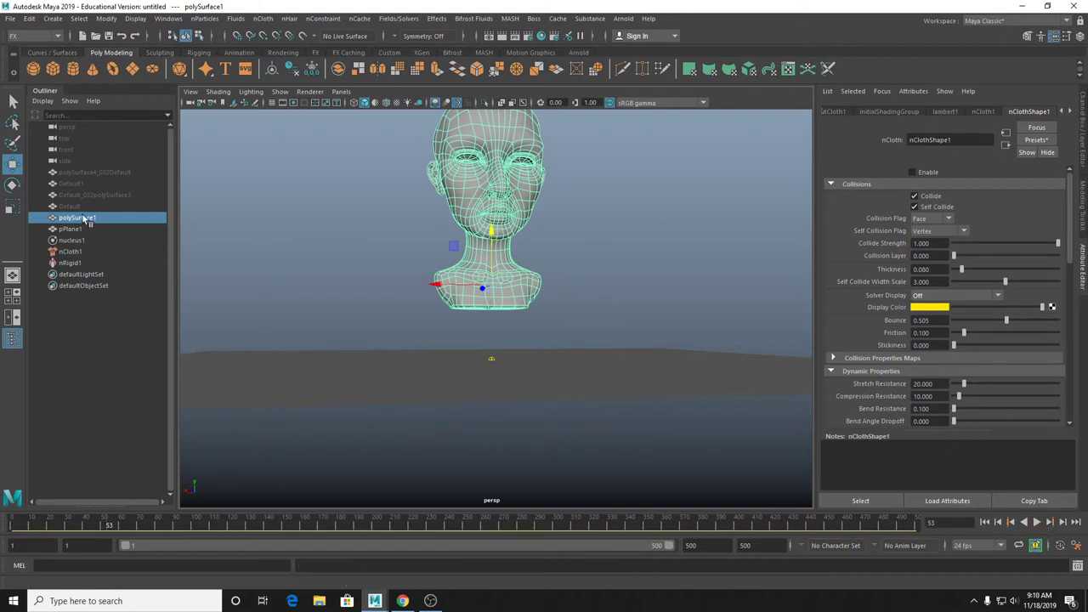
Create a second polygon plane and scale it uniformly to about 64 so it extends past the ground plane, using wireframe display.
{"action": "left_click", "coordinate": [133, 69]}
{"action": "left_click_drag", "start_coordinate": [274, 177], "coordinate": [510, 352], "text": "alt"}
{"action": "left_click_drag", "start_coordinate": [434, 311], "coordinate": [435, 313]}
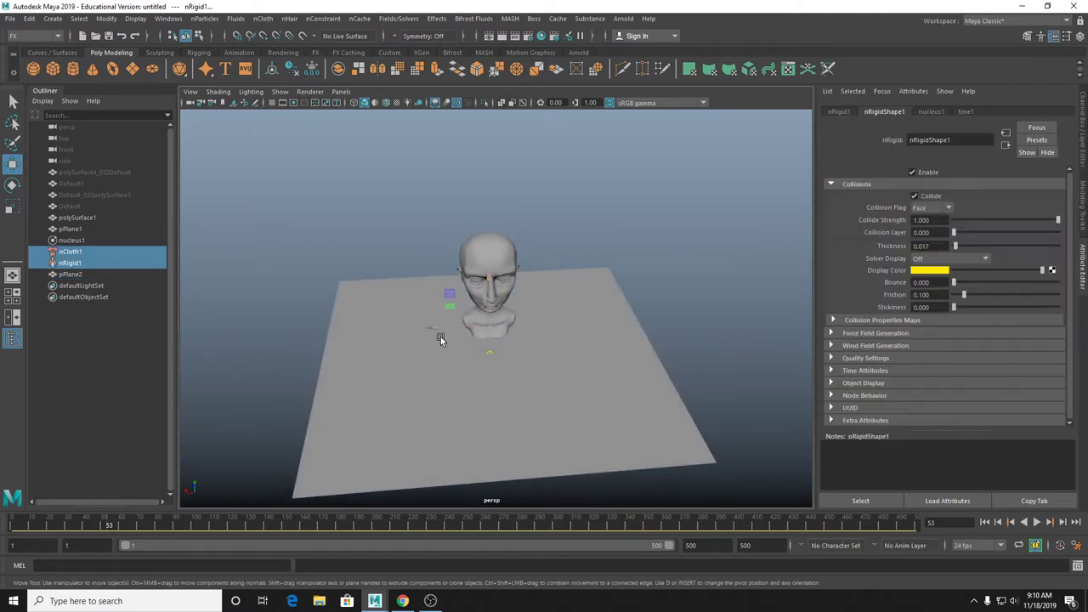
{"action": "key", "text": "4"}
{"action": "left_click", "coordinate": [101, 272]}
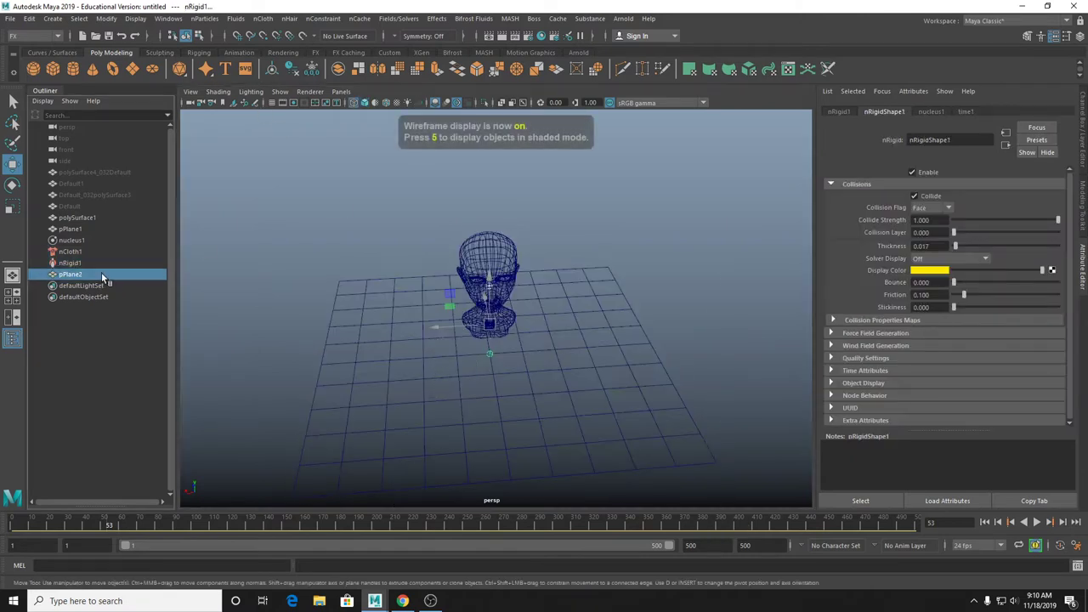
{"action": "key", "text": "r"}
{"action": "left_click_drag", "start_coordinate": [482, 325], "coordinate": [650, 292]}
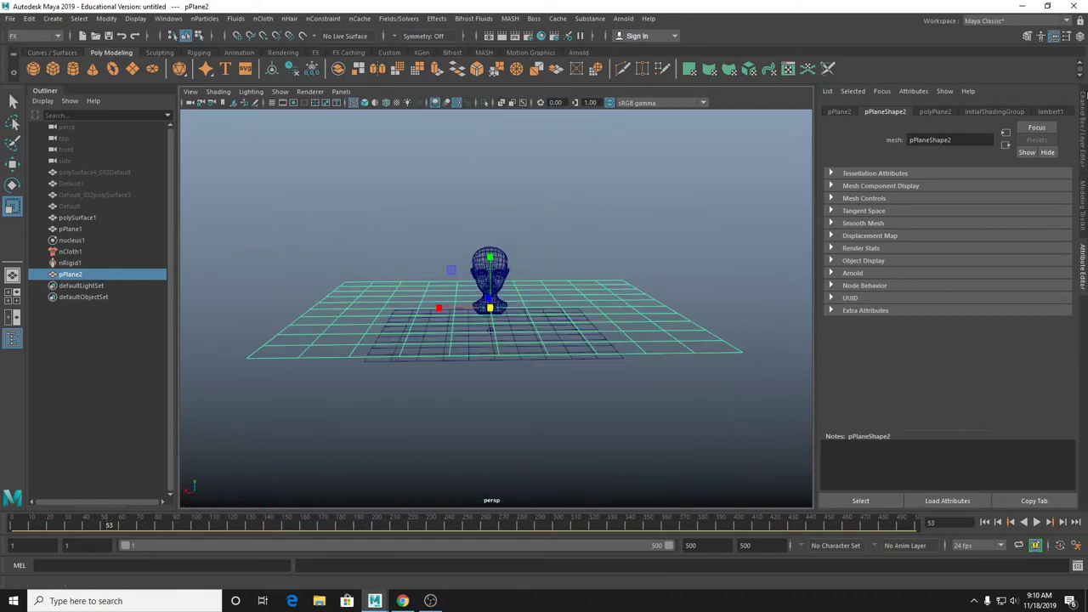
Set the new plane's Subdivisions Width and Subdivisions Height to 50.
{"action": "left_click", "coordinate": [1083, 123]}
{"action": "left_click", "coordinate": [969, 242]}
{"action": "left_click", "coordinate": [1024, 269]}
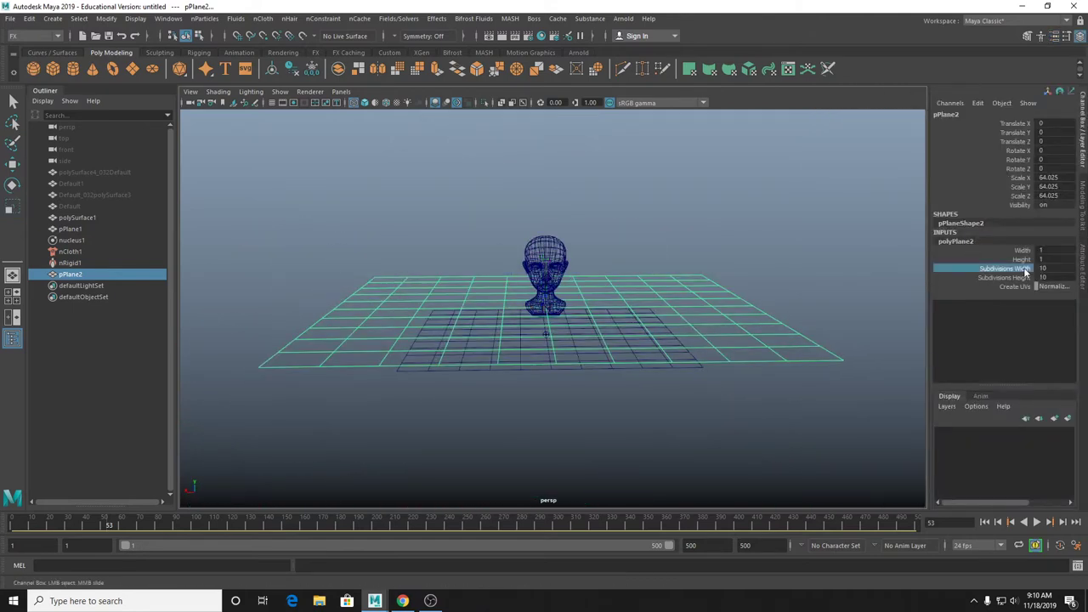
{"action": "left_click", "coordinate": [1025, 278], "text": "shift"}
{"action": "middle_click_drag", "start_coordinate": [654, 229], "coordinate": [1039, 246]}
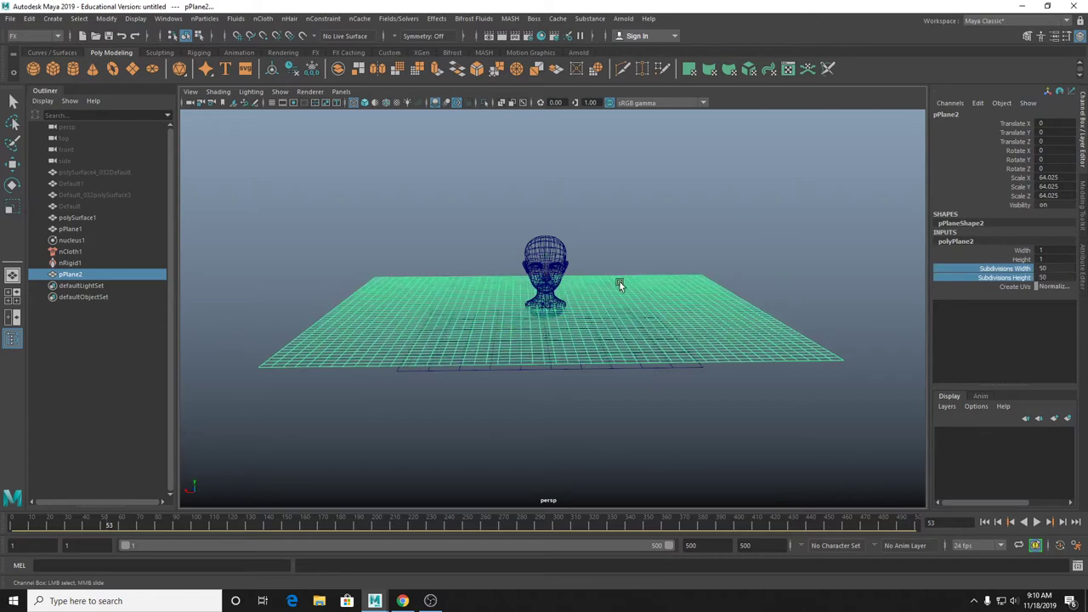
Lower the new plane to about -3.195 in Y, then show the scene shaded with the head and plane in view.
{"action": "key", "text": "q"}
{"action": "key", "text": "w"}
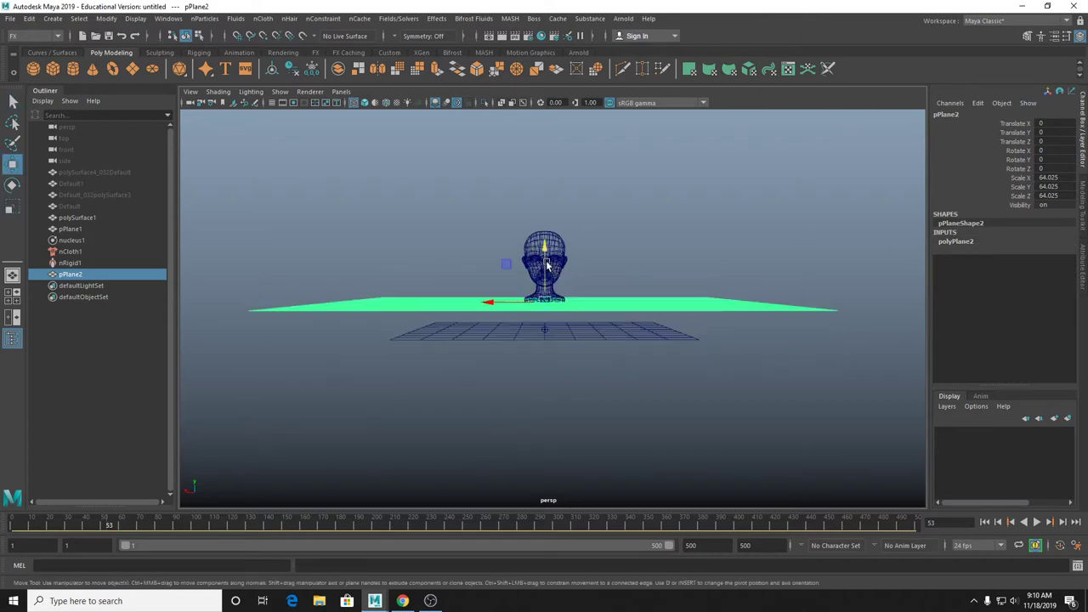
{"action": "left_click_drag", "start_coordinate": [548, 269], "coordinate": [549, 294]}
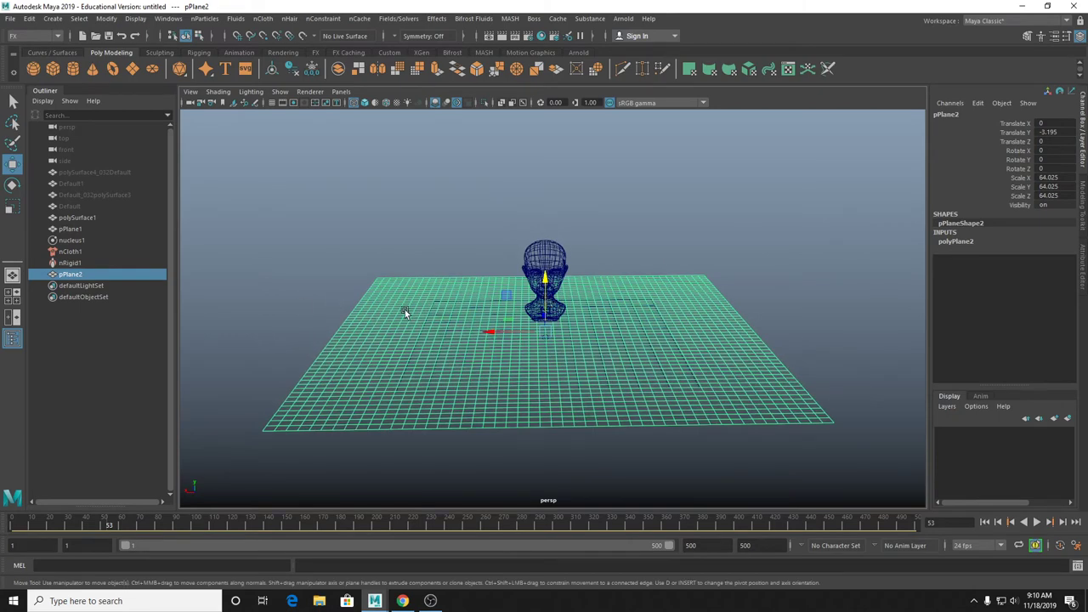
{"action": "key", "text": "5"}
{"action": "mouse_move", "coordinate": [443, 281]}
{"action": "right_mouse_down", "text": "alt"}
{"action": "mouse_move", "coordinate": [489, 339]}
{"action": "mouse_move", "coordinate": [506, 244]}
{"action": "right_mouse_up", "text": "alt"}
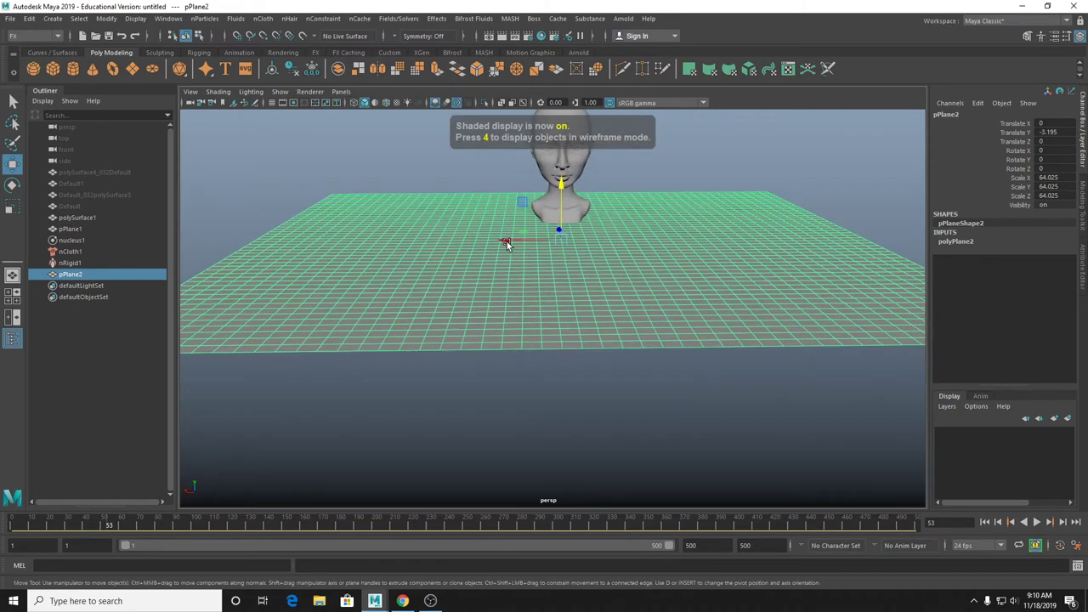
{"action": "left_click_drag", "start_coordinate": [506, 244], "coordinate": [354, 150], "text": "alt"}
{"action": "left_click_drag", "start_coordinate": [401, 177], "coordinate": [467, 260], "text": "alt"}
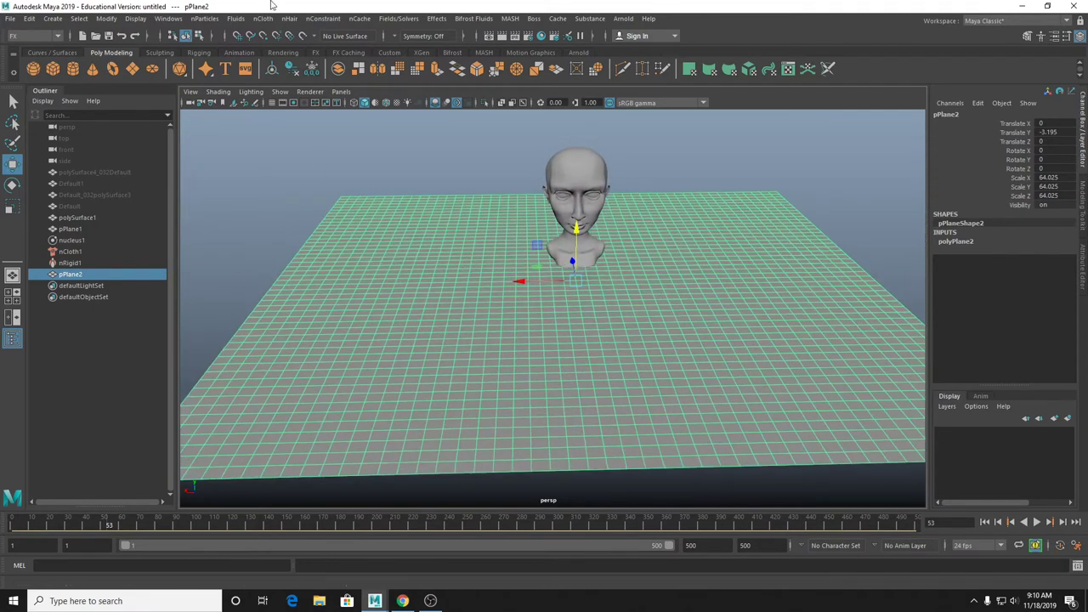
Make the lowered 50 by 50 plane an nCloth, then simulate from the first frame and stop around frame 113.
{"action": "left_click", "coordinate": [263, 19]}
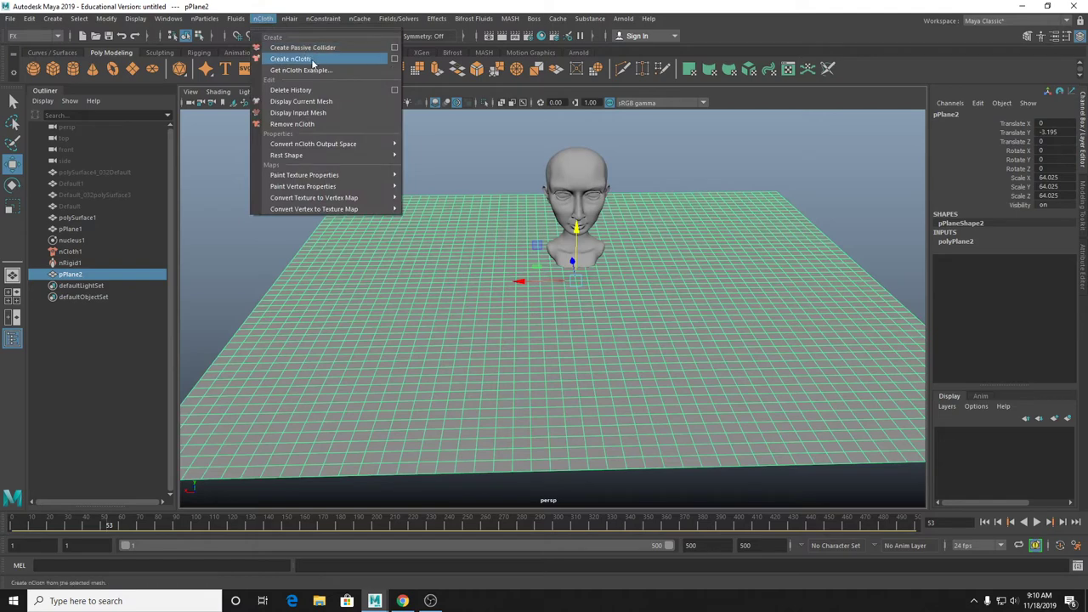
{"action": "left_click", "coordinate": [294, 59]}
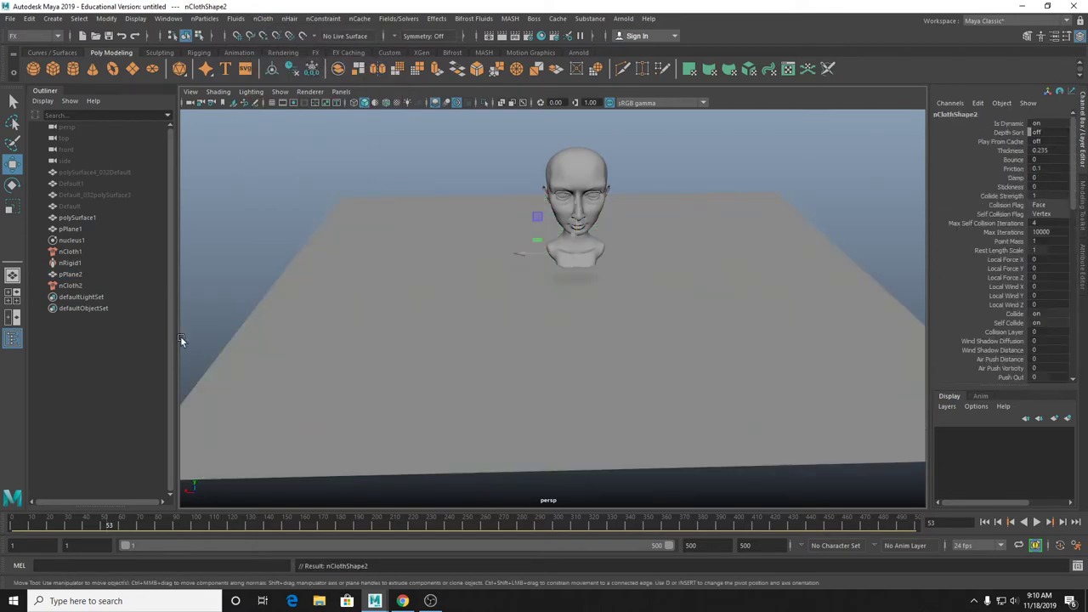
{"action": "left_click", "coordinate": [985, 522]}
{"action": "left_click", "coordinate": [1036, 522]}
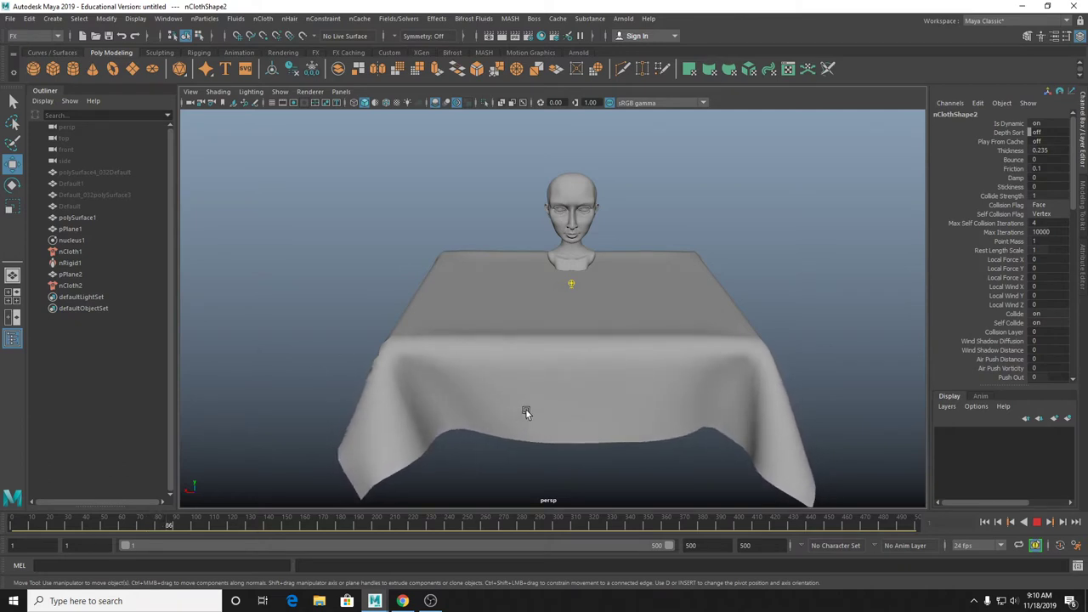
{"action": "left_click", "coordinate": [1039, 524]}
Examine how the draped cloth's corner meets the ground plane in wireframe and shaded display, and deselect the cloth.
{"action": "left_click_drag", "start_coordinate": [514, 371], "coordinate": [325, 340], "text": "alt"}
{"action": "right_click_drag", "start_coordinate": [324, 340], "coordinate": [432, 307], "text": "alt"}
{"action": "left_click_drag", "start_coordinate": [432, 307], "coordinate": [475, 311], "text": "alt"}
{"action": "left_click", "coordinate": [475, 311]}
{"action": "left_click_drag", "start_coordinate": [454, 213], "coordinate": [574, 235], "text": "alt"}
{"action": "key", "text": "4"}
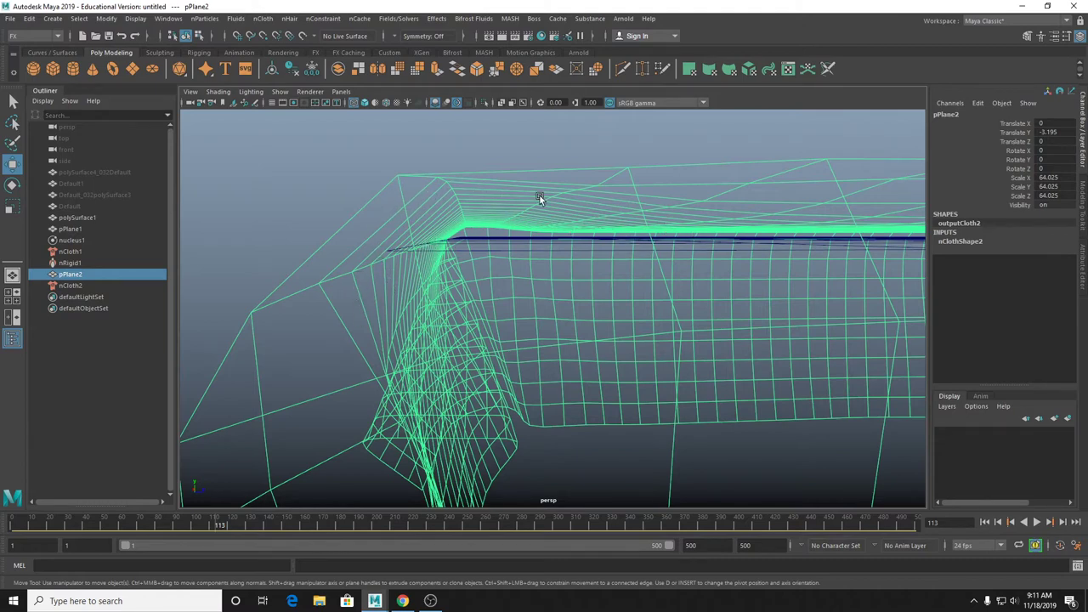
{"action": "left_click_drag", "start_coordinate": [376, 298], "coordinate": [524, 286], "text": "alt"}
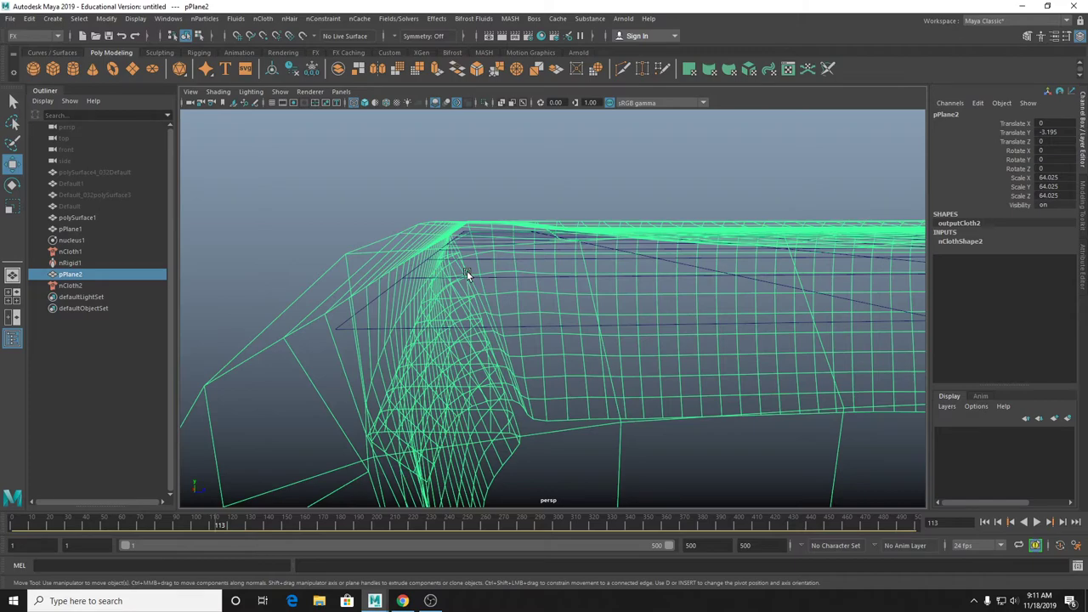
{"action": "left_click_drag", "start_coordinate": [620, 271], "coordinate": [564, 300], "text": "alt"}
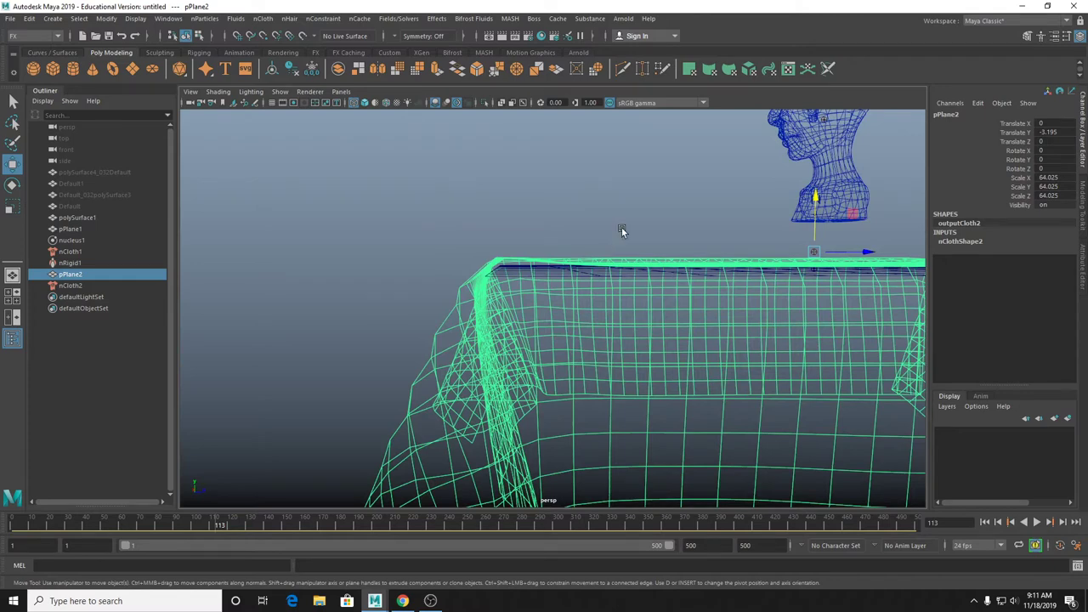
{"action": "left_click_drag", "start_coordinate": [610, 245], "coordinate": [626, 245], "text": "alt"}
{"action": "key", "text": "5"}
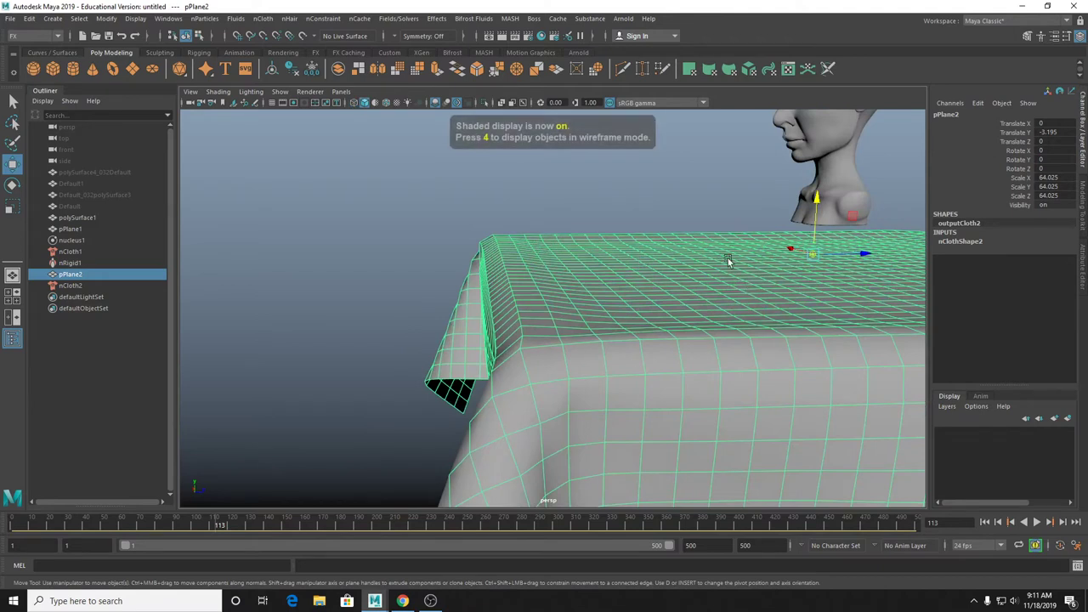
{"action": "left_click", "coordinate": [702, 255]}
{"action": "mouse_move", "coordinate": [703, 255]}
{"action": "left_mouse_down", "text": "alt"}
{"action": "mouse_move", "coordinate": [722, 270]}
{"action": "mouse_move", "coordinate": [703, 359]}
{"action": "mouse_move", "coordinate": [814, 334]}
{"action": "left_mouse_up", "text": "alt"}
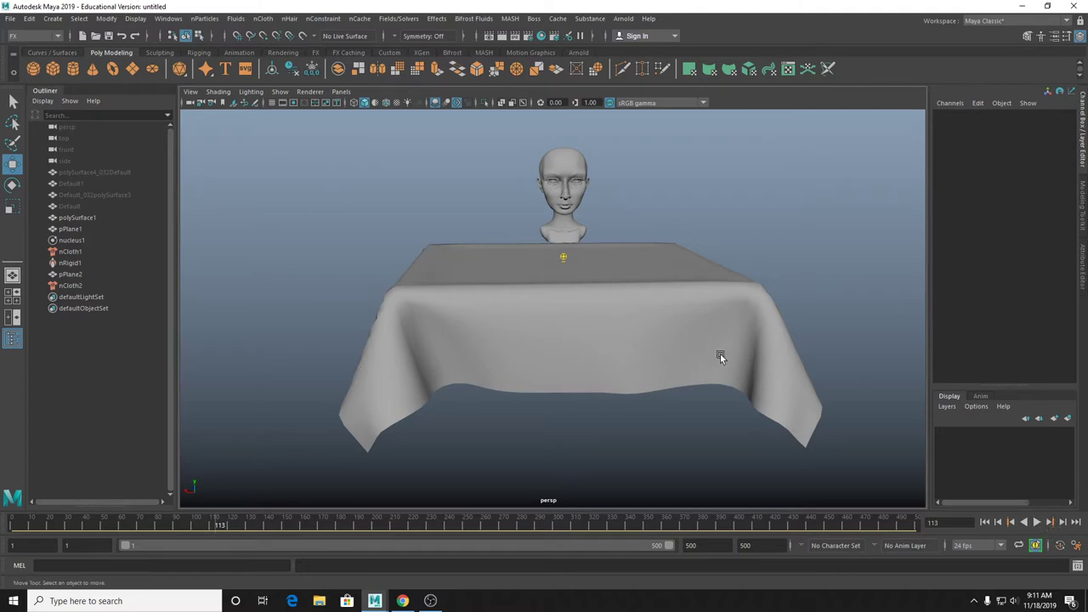
Continue the simulation to about frame 165, select nCloth2 and show its Dynamic Properties in the attribute settings.
{"action": "left_click", "coordinate": [1037, 522]}
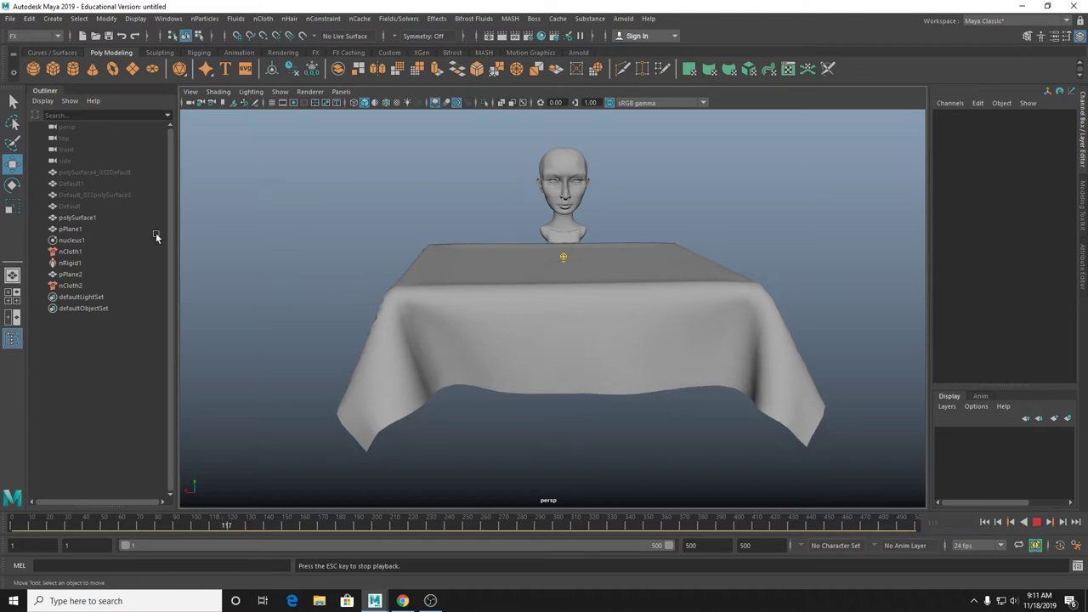
{"action": "left_click", "coordinate": [71, 285]}
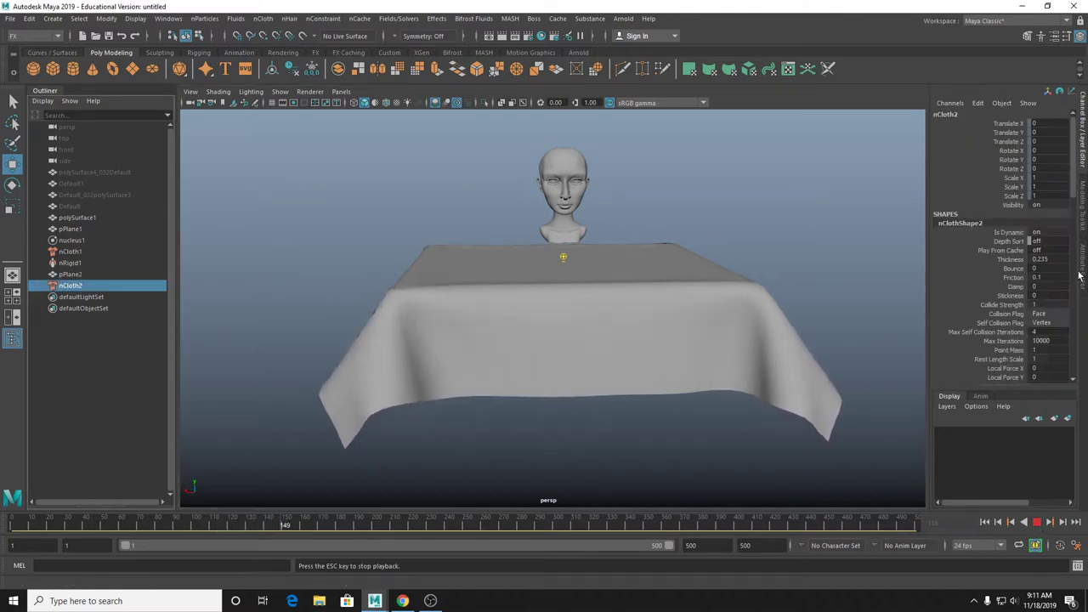
{"action": "key", "text": "Escape"}
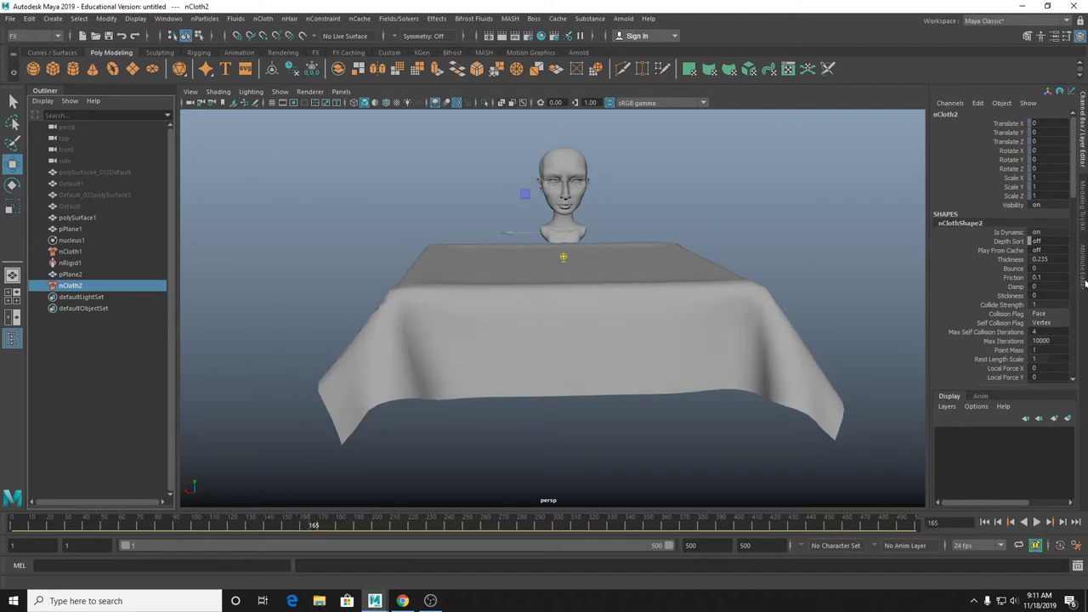
{"action": "left_click", "coordinate": [1082, 280]}
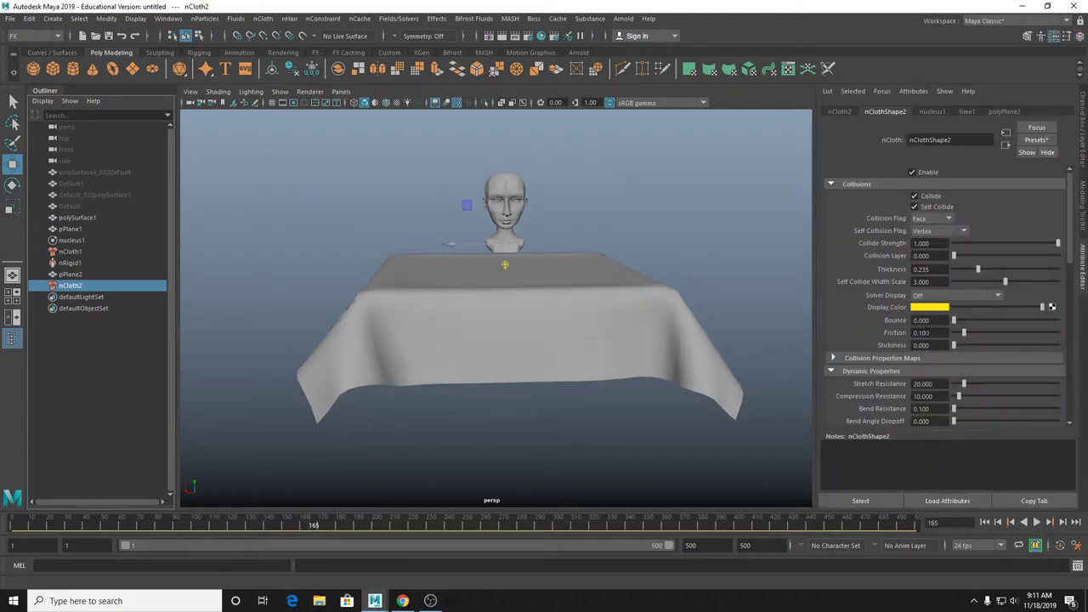
{"action": "scroll", "coordinate": [987, 349], "scroll_direction": "down", "scroll_amount": 4}
Set nCloth2's Stretch Resistance to 0 while the simulation plays, then stop around frame 286 and view the cloth.
{"action": "left_click", "coordinate": [1036, 522]}
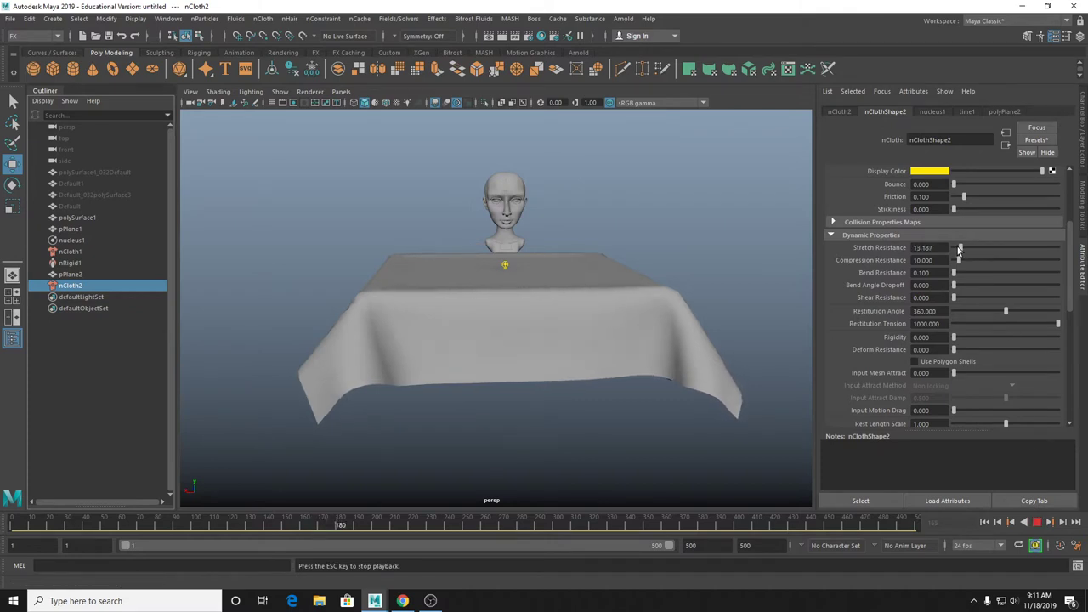
{"action": "left_click_drag", "start_coordinate": [957, 246], "coordinate": [950, 247]}
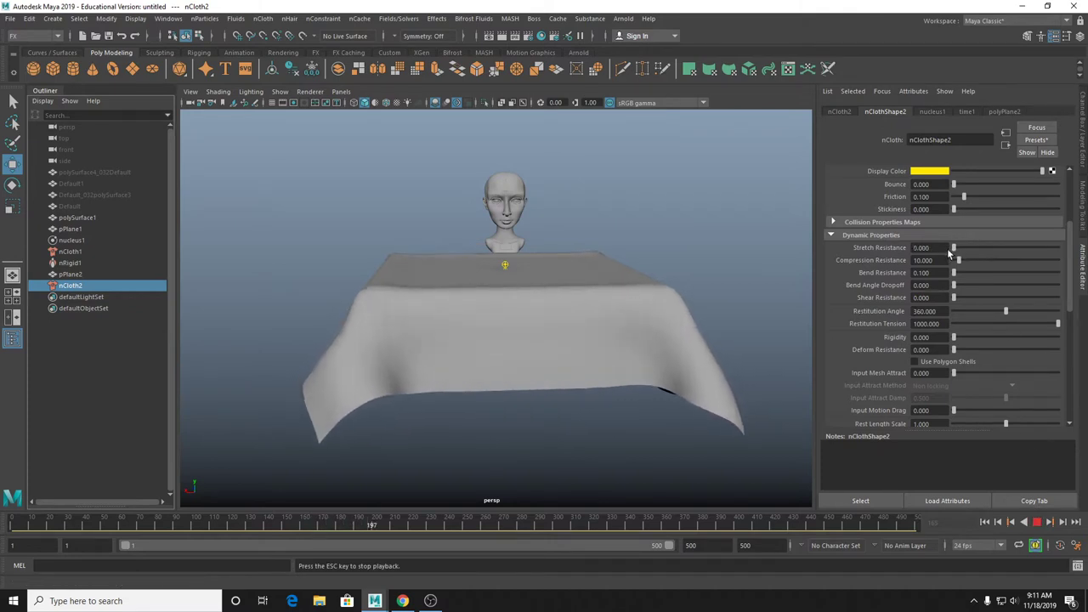
{"action": "scroll", "coordinate": [621, 366], "scroll_direction": "down", "scroll_amount": 5}
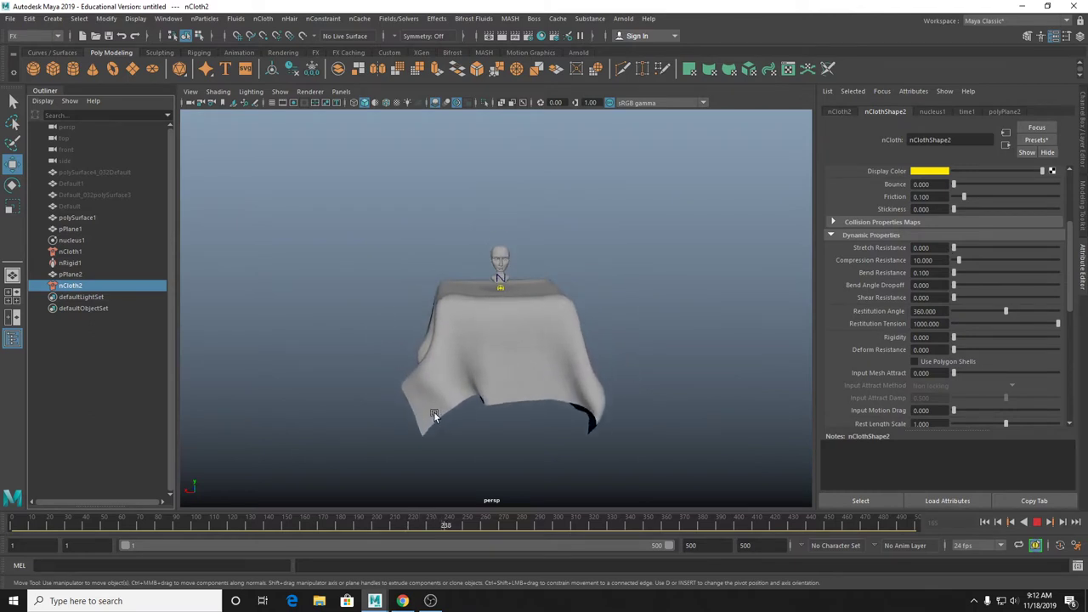
{"action": "left_click", "coordinate": [1044, 524]}
{"action": "mouse_move", "coordinate": [527, 357]}
{"action": "left_mouse_down", "text": "alt"}
{"action": "mouse_move", "coordinate": [717, 383]}
{"action": "mouse_move", "coordinate": [580, 396]}
{"action": "mouse_move", "coordinate": [536, 363]}
{"action": "left_mouse_up", "text": "alt"}
{"action": "right_click_drag", "start_coordinate": [535, 364], "coordinate": [529, 357], "text": "alt"}
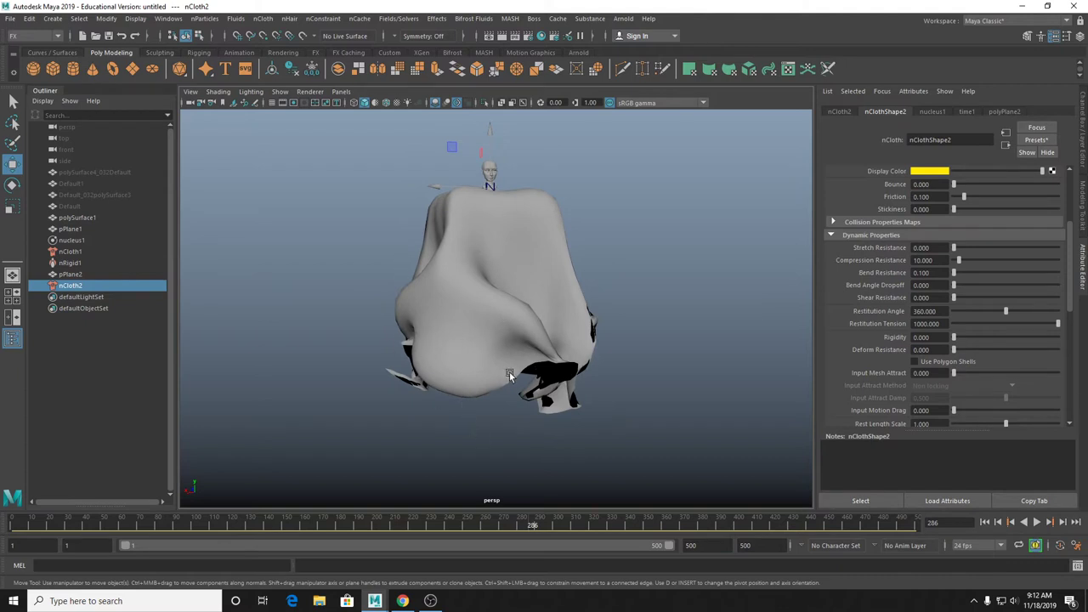
{"action": "scroll", "coordinate": [561, 338], "scroll_direction": "down", "scroll_amount": 5}
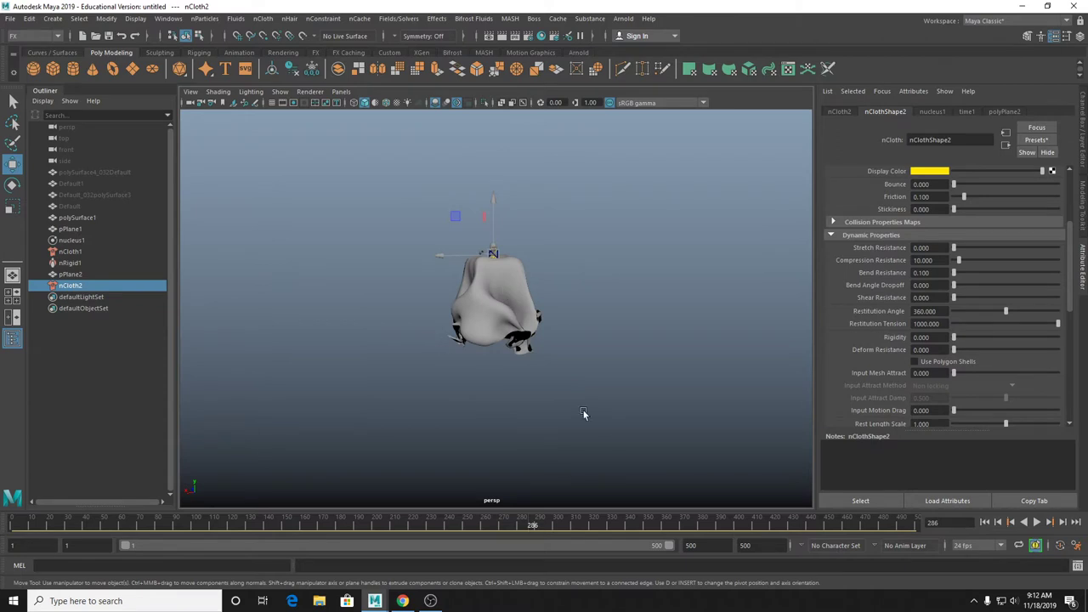
Resume the simulation and set nCloth2's Stretch Resistance to about 7.692.
{"action": "key", "text": "alt+v"}
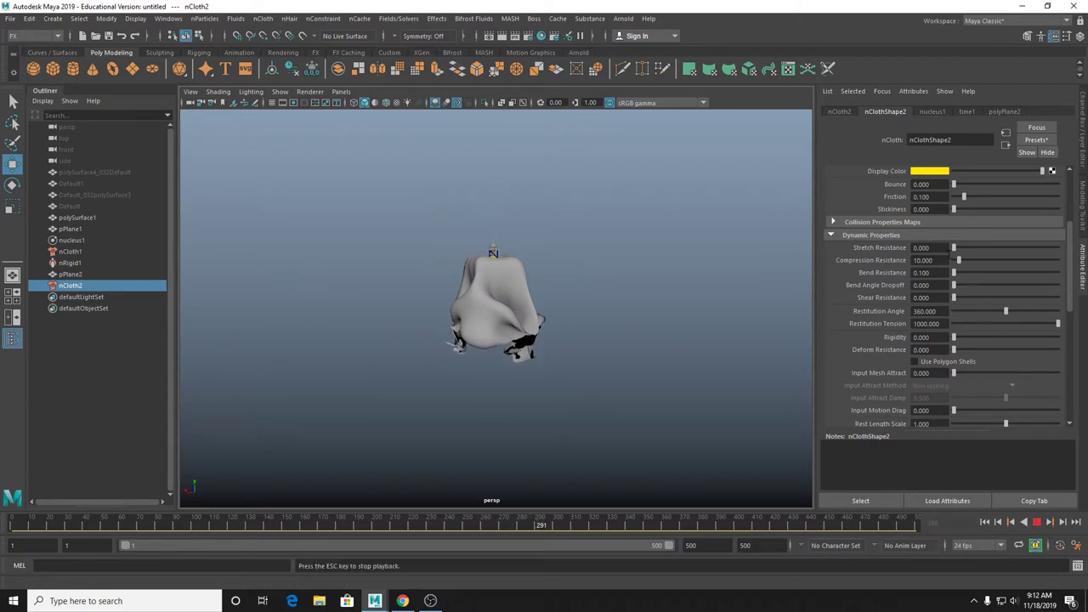
{"action": "left_click_drag", "start_coordinate": [955, 247], "coordinate": [958, 248]}
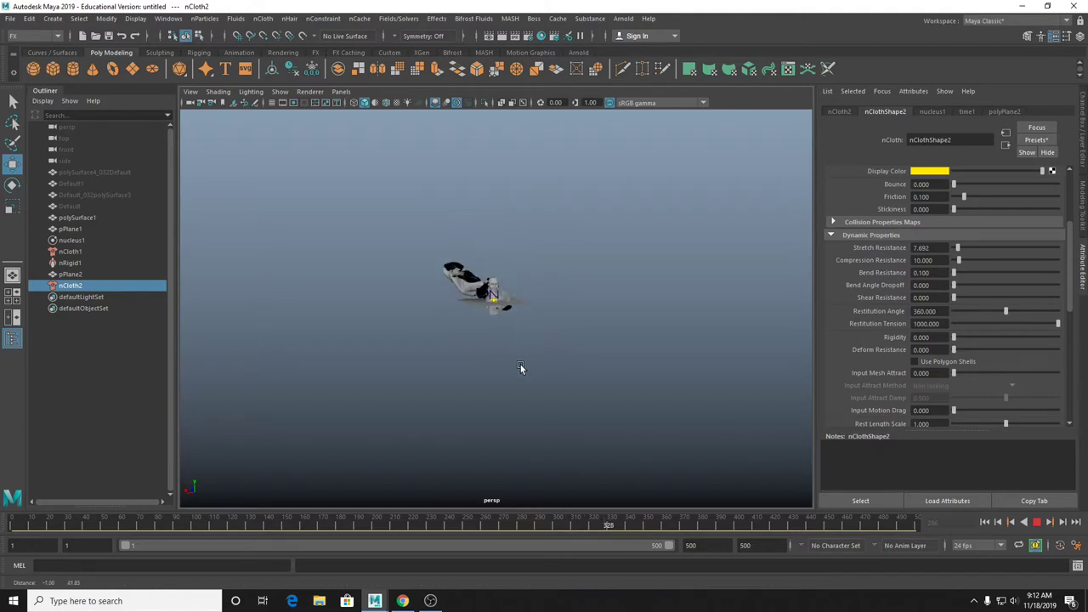
{"action": "scroll", "coordinate": [520, 365], "scroll_direction": "up", "scroll_amount": 5}
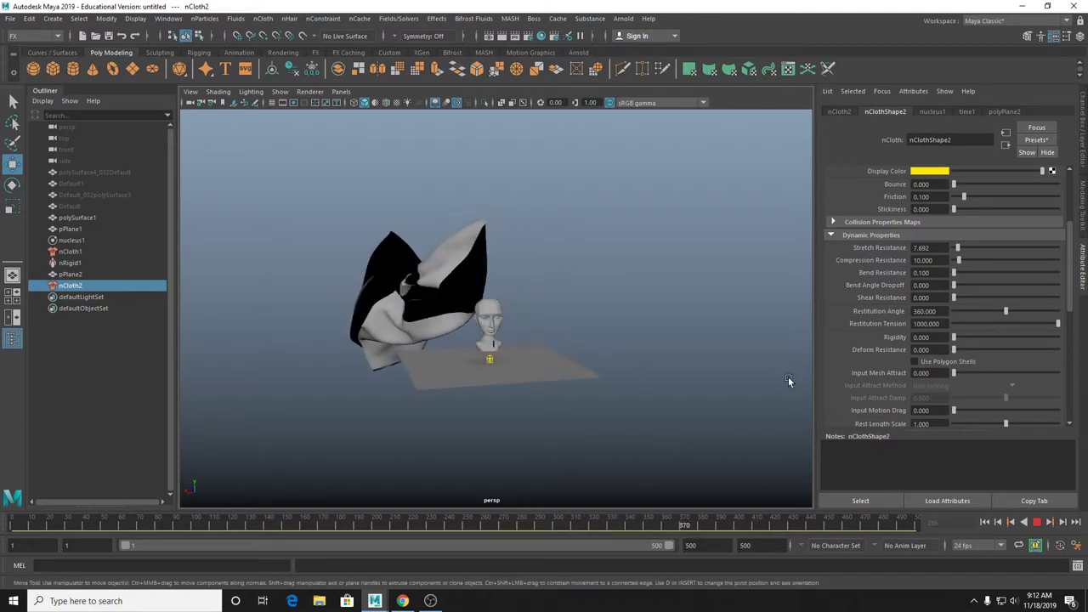
Restart the simulation from the first frame and set nCloth2's Compression Resistance to 0 while it plays.
{"action": "left_click", "coordinate": [1036, 522]}
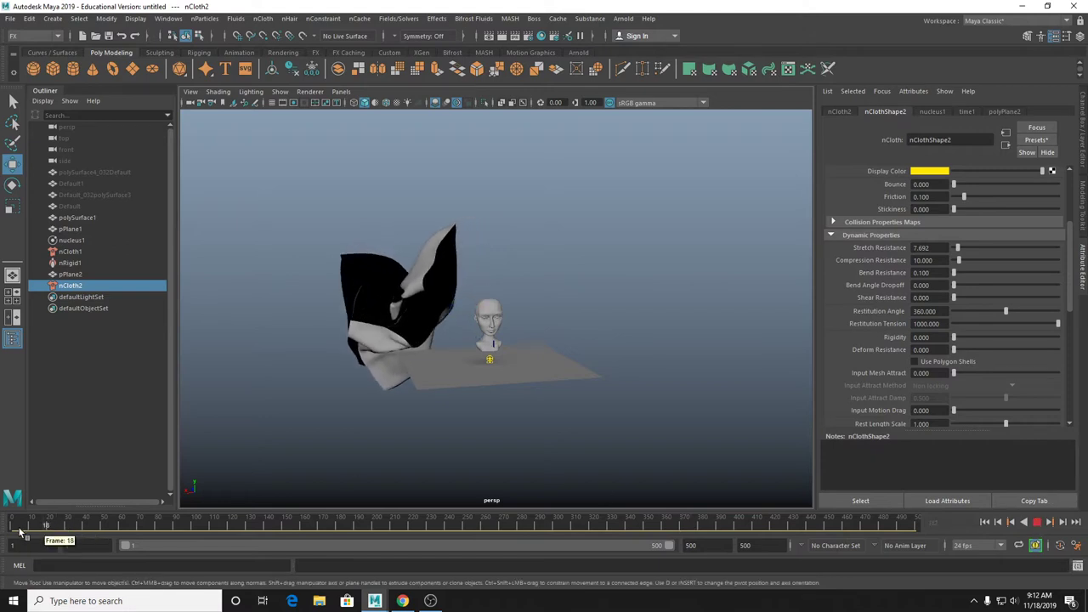
{"action": "left_click", "coordinate": [984, 522]}
{"action": "left_click", "coordinate": [1036, 522]}
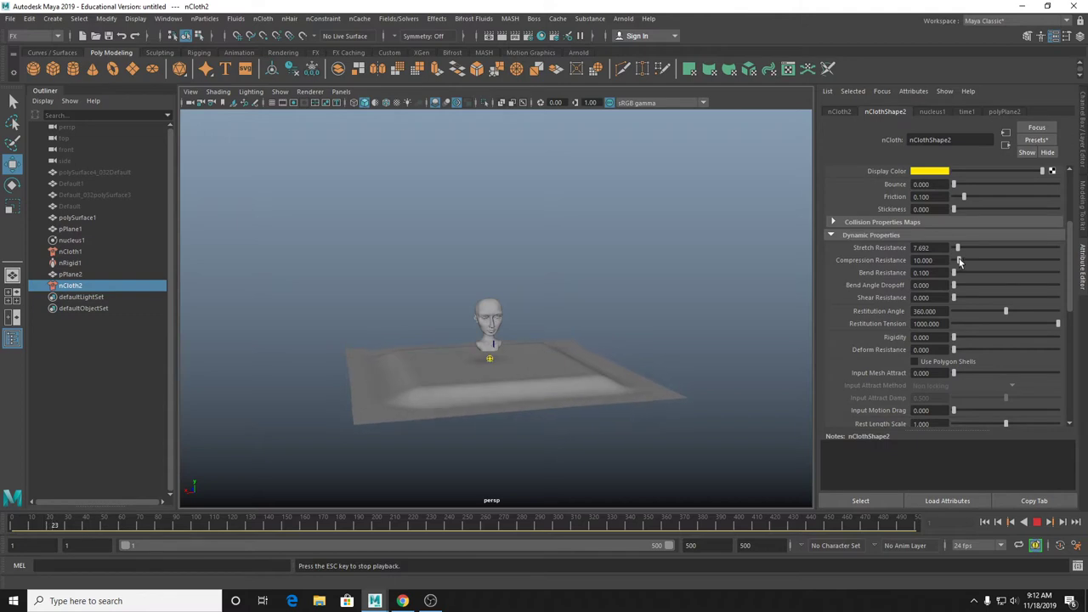
{"action": "left_click_drag", "start_coordinate": [958, 260], "coordinate": [953, 261]}
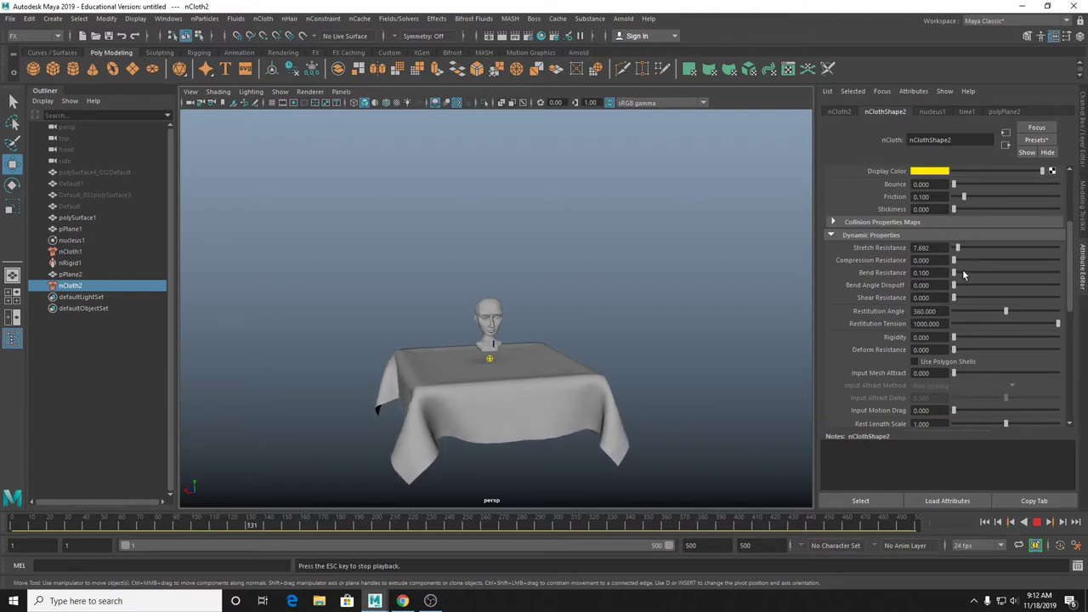
Set nCloth2's Bend Resistance to about 9.890 during playback, watch the cloth, and stop around frame 333.
{"action": "left_click_drag", "start_coordinate": [955, 276], "coordinate": [959, 276]}
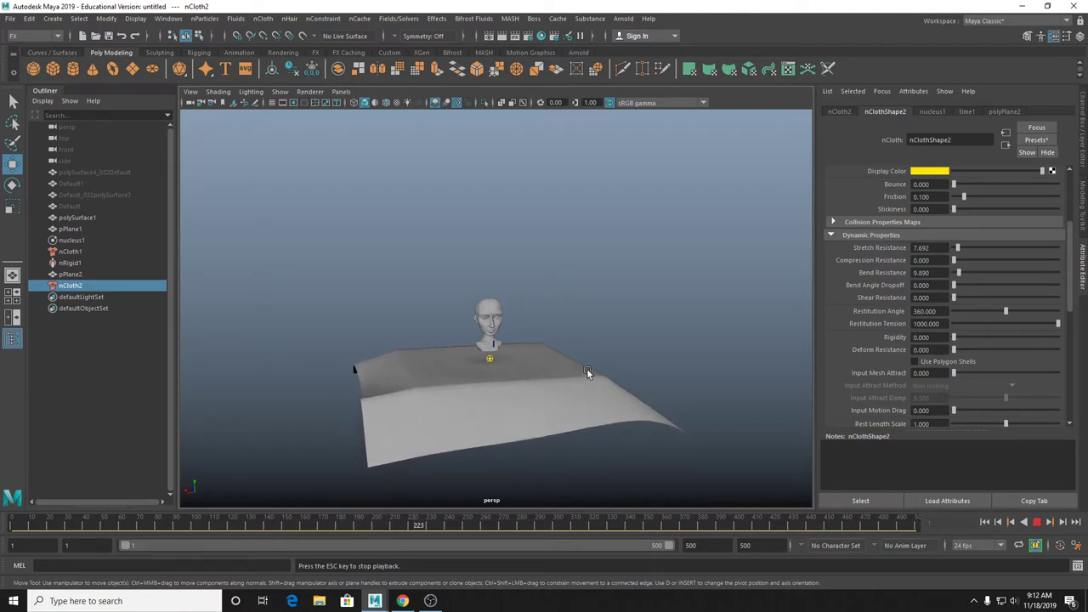
{"action": "mouse_move", "coordinate": [582, 332]}
{"action": "left_mouse_down", "text": "alt"}
{"action": "mouse_move", "coordinate": [641, 332]}
{"action": "mouse_move", "coordinate": [579, 331]}
{"action": "left_mouse_up", "text": "alt"}
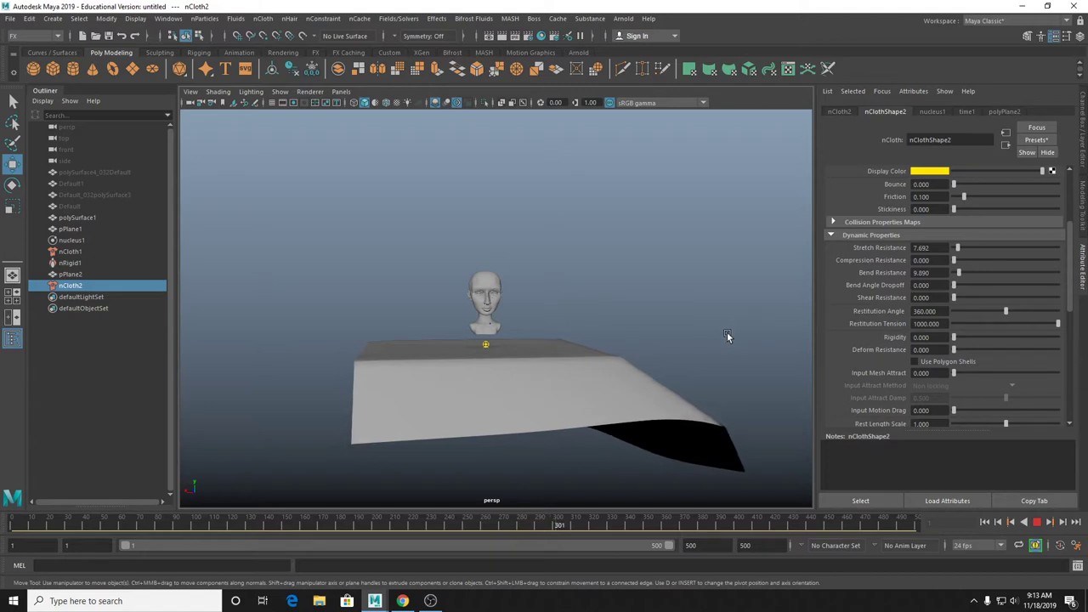
{"action": "left_click_drag", "start_coordinate": [727, 331], "coordinate": [664, 328], "text": "alt"}
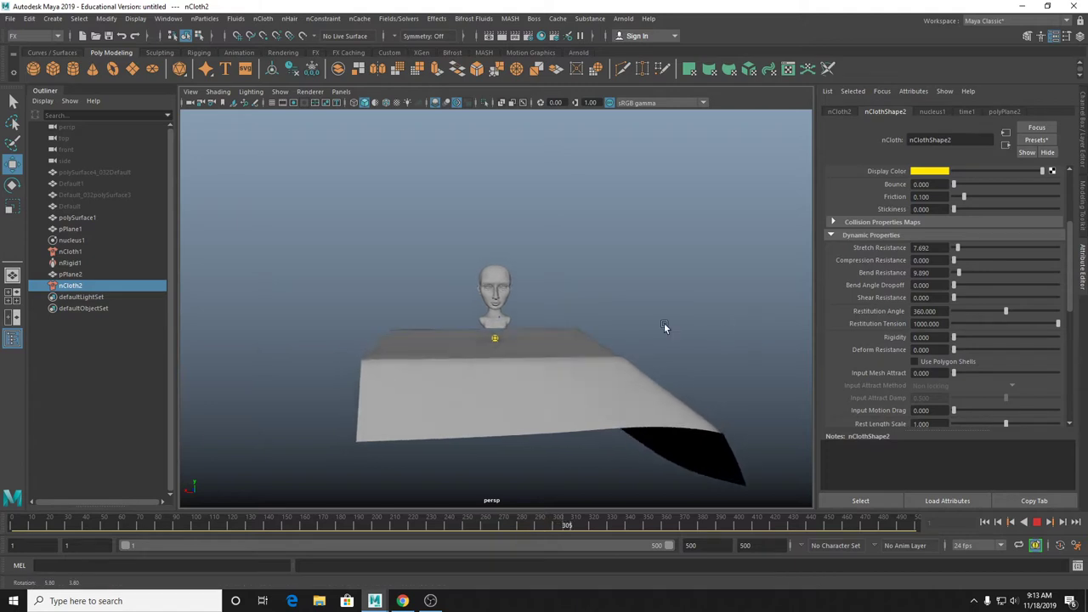
{"action": "left_click", "coordinate": [1038, 523]}
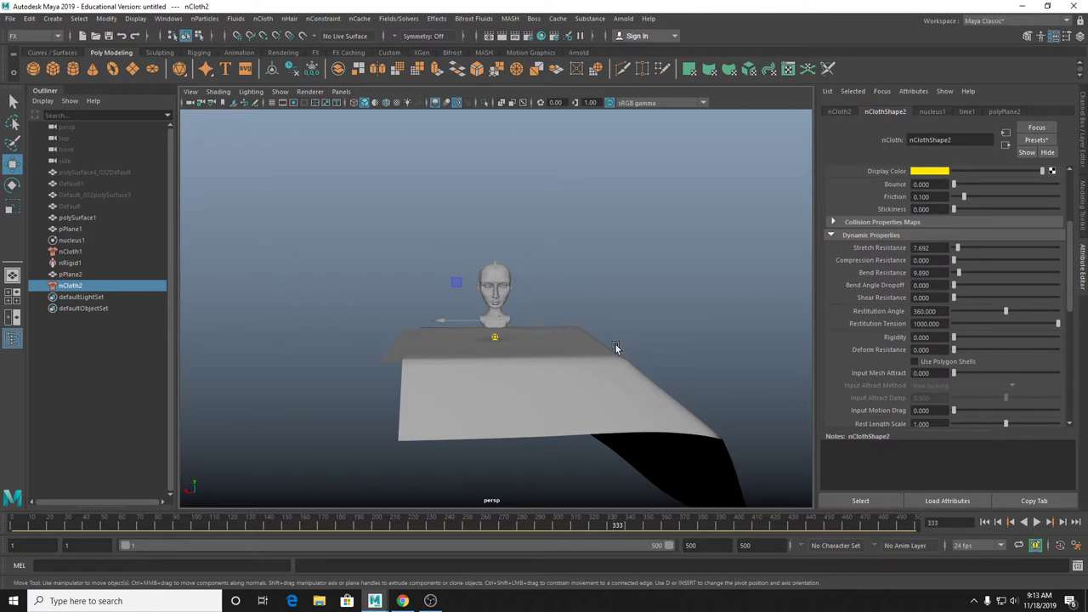
{"action": "left_click_drag", "start_coordinate": [609, 347], "coordinate": [622, 355], "text": "alt"}
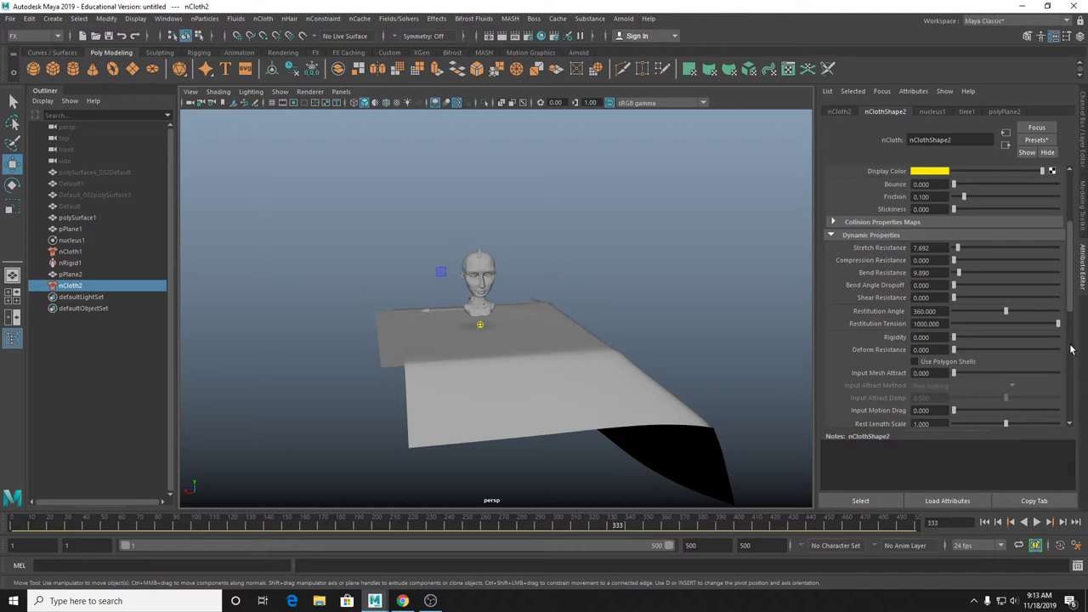
Review nCloth2's collision settings and play the simulation on to about frame 349 to watch the cloth slide.
{"action": "scroll", "coordinate": [1002, 317], "scroll_direction": "up", "scroll_amount": 5}
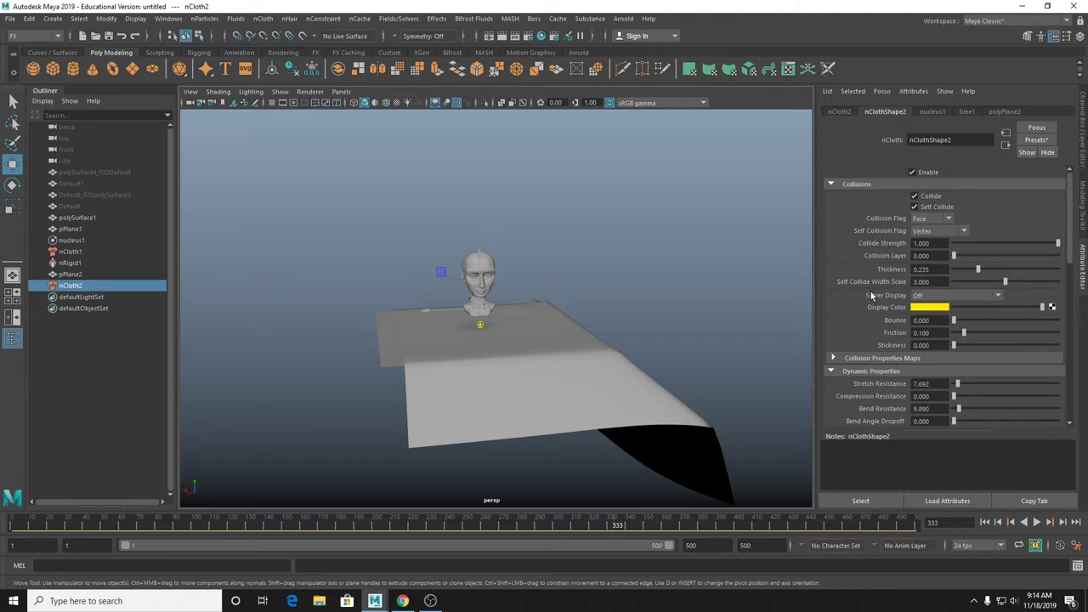
{"action": "scroll", "coordinate": [709, 332], "scroll_direction": "down", "scroll_amount": 2}
{"action": "scroll", "coordinate": [709, 332], "scroll_direction": "up", "scroll_amount": 4}
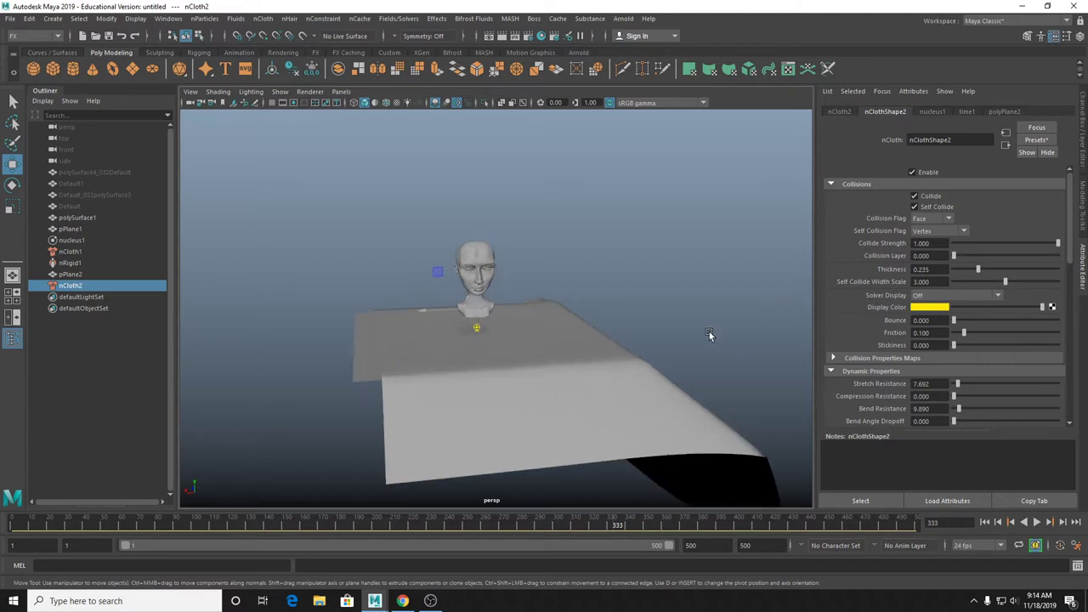
{"action": "left_click_drag", "start_coordinate": [719, 356], "coordinate": [715, 313], "text": "alt"}
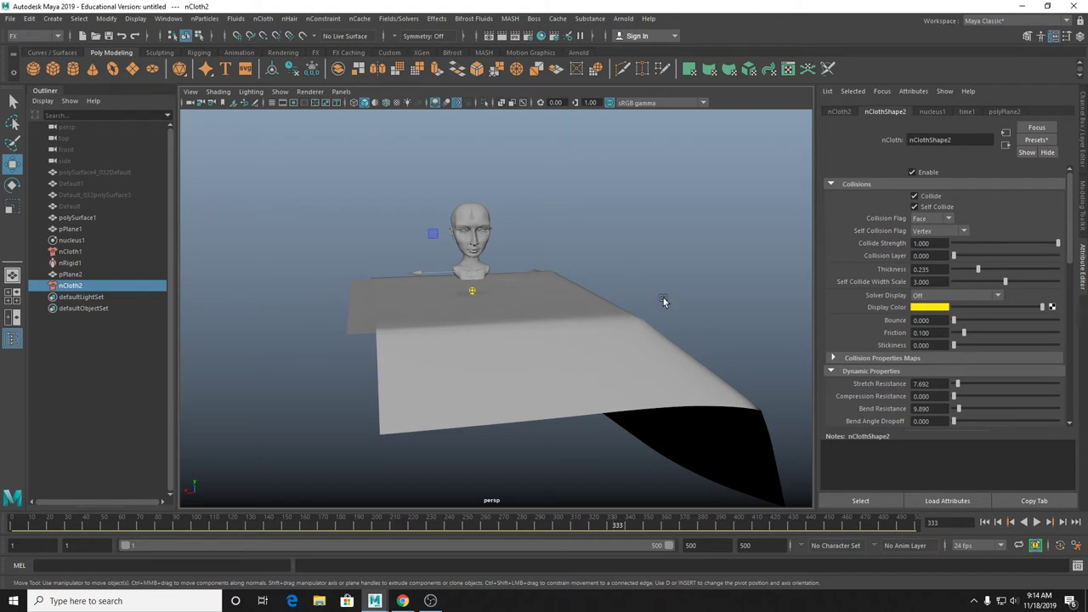
{"action": "left_click", "coordinate": [1038, 522]}
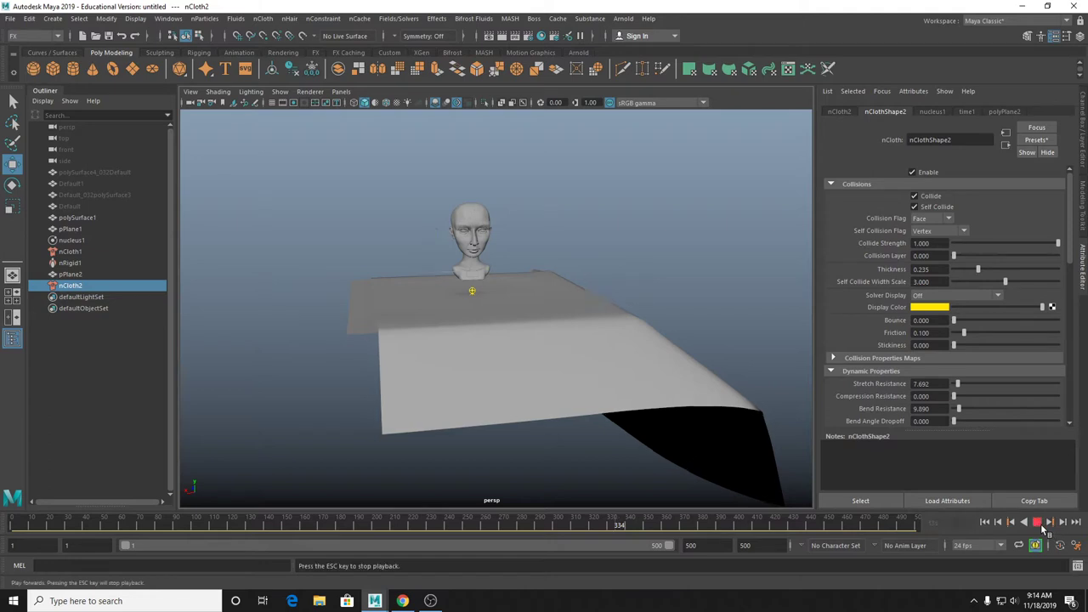
{"action": "left_click", "coordinate": [1038, 523]}
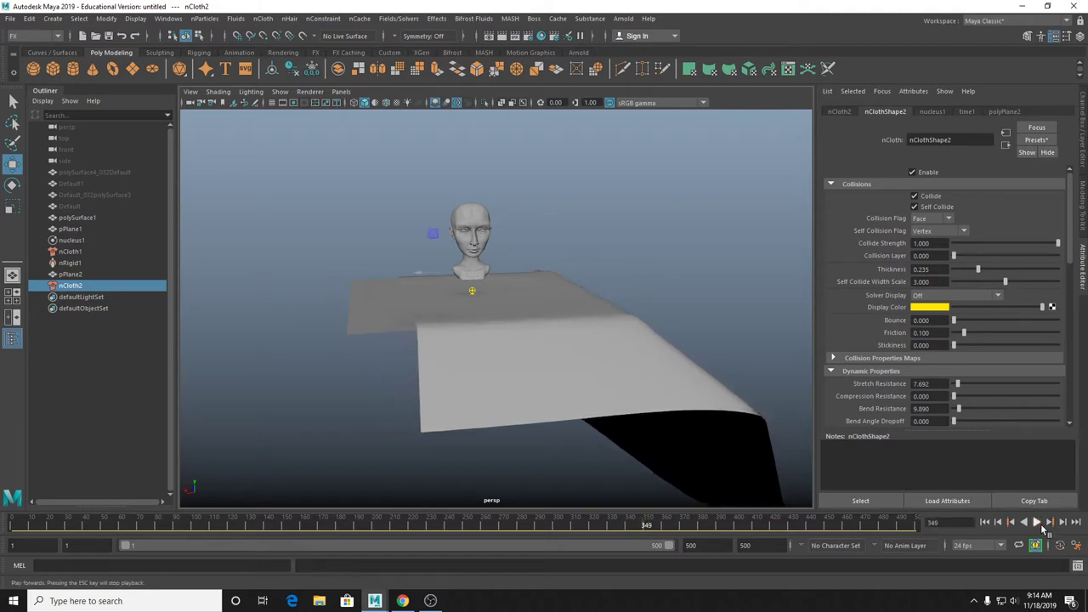
Set the ground collider nRigid1's Stickiness to 2 and resume the simulation.
{"action": "left_click", "coordinate": [78, 264]}
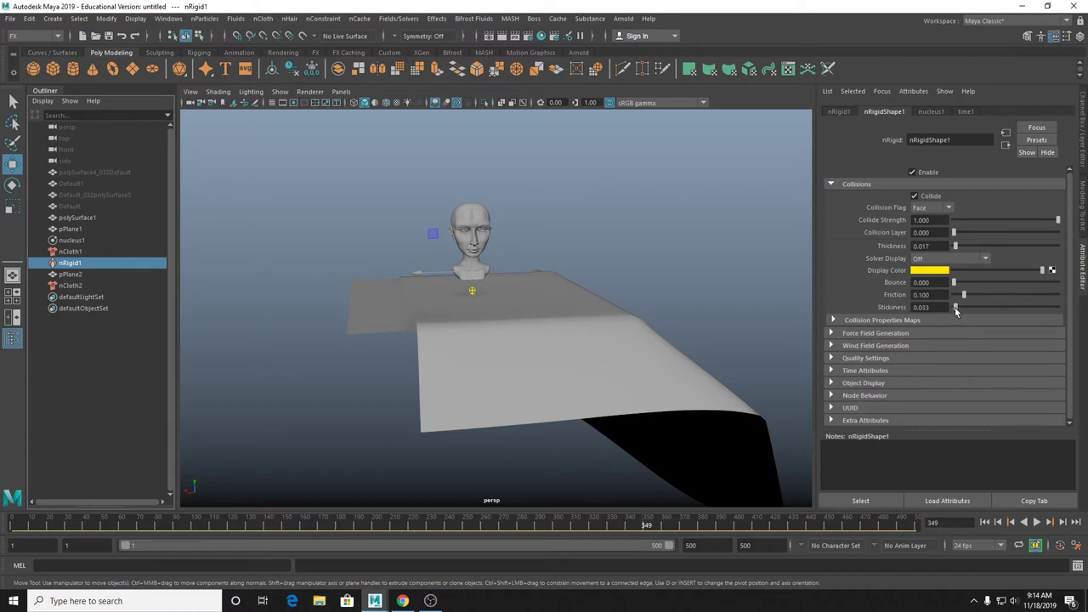
{"action": "left_click_drag", "start_coordinate": [956, 309], "coordinate": [1054, 310]}
{"action": "left_click", "coordinate": [1036, 522]}
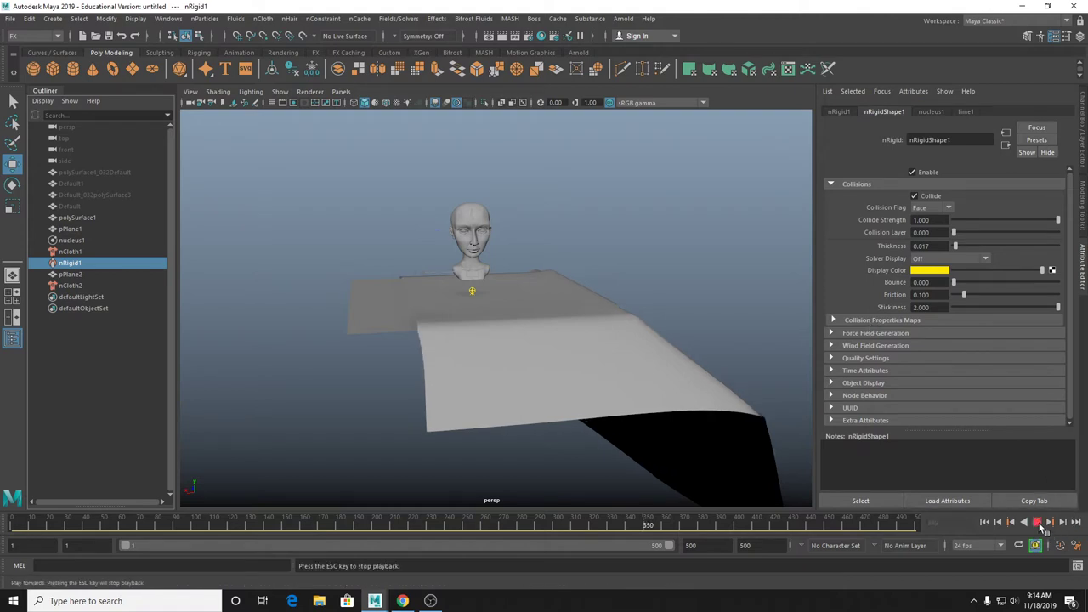
Watch the simulation with the sticky ground collider to about frame 492, stop it, and return to the first frame.
{"action": "left_click_drag", "start_coordinate": [733, 399], "coordinate": [723, 378], "text": "alt"}
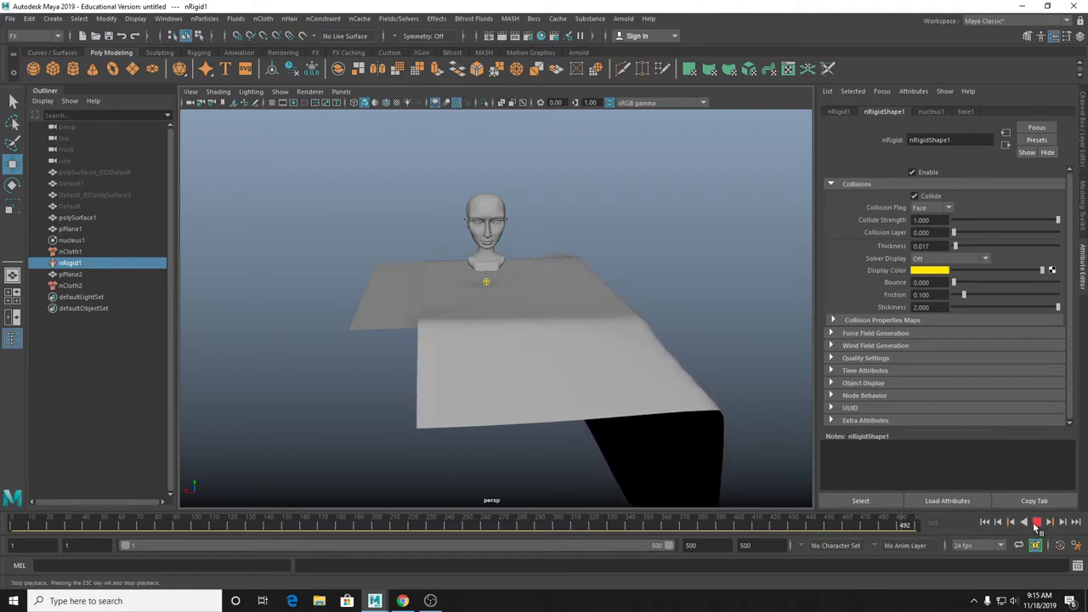
{"action": "left_click", "coordinate": [1037, 522]}
{"action": "left_click", "coordinate": [984, 522]}
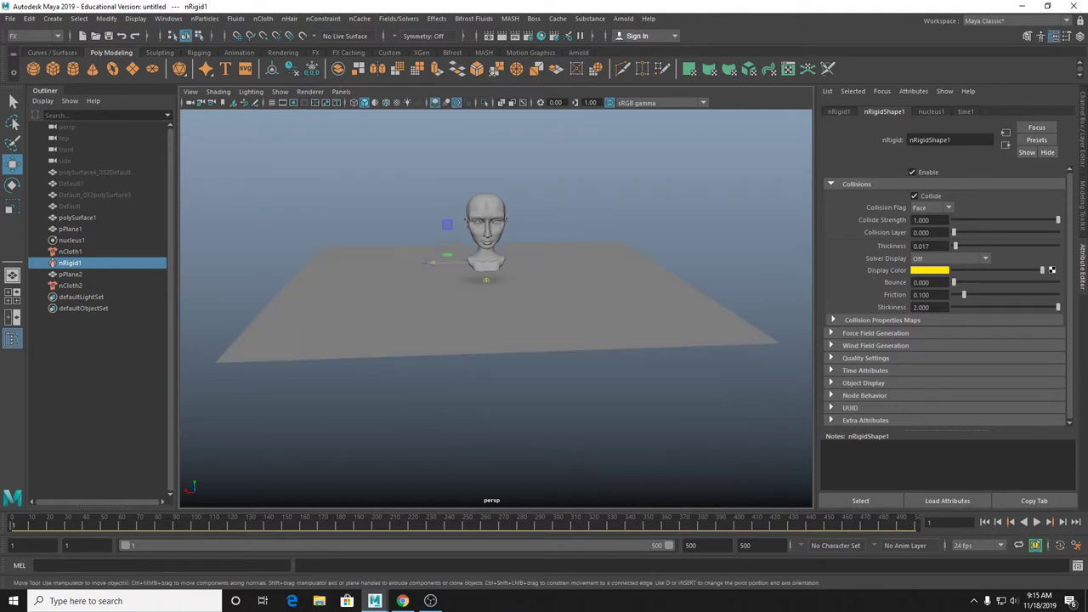
Play the simulation from the first frame and set nCloth2's Bend Resistance to about 3.297 while it runs.
{"action": "left_click", "coordinate": [70, 287]}
{"action": "scroll", "coordinate": [1032, 351], "scroll_direction": "down", "scroll_amount": 3}
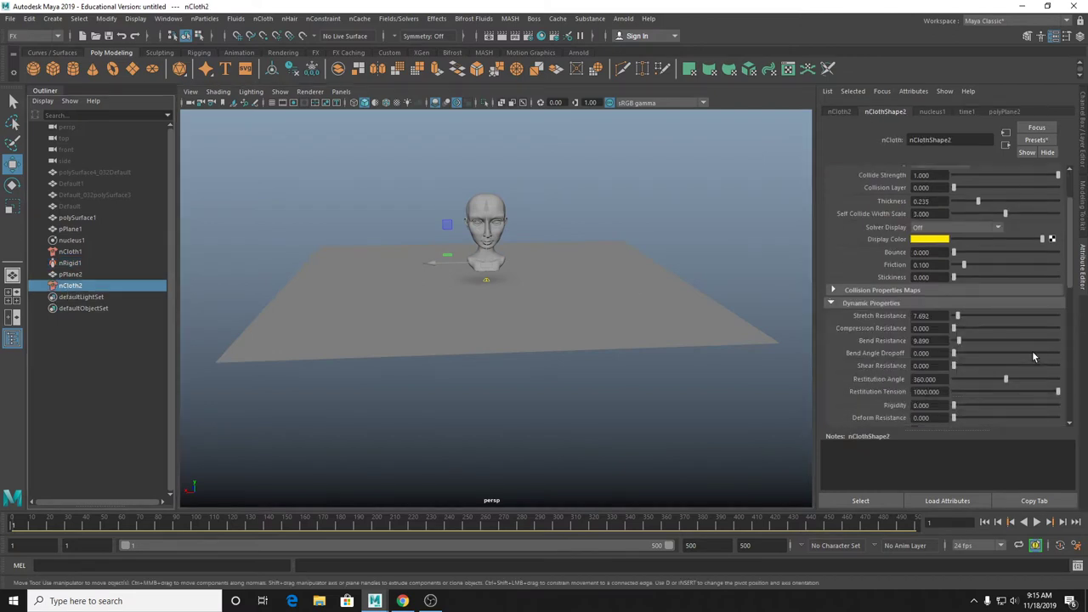
{"action": "scroll", "coordinate": [1032, 351], "scroll_direction": "down", "scroll_amount": 2}
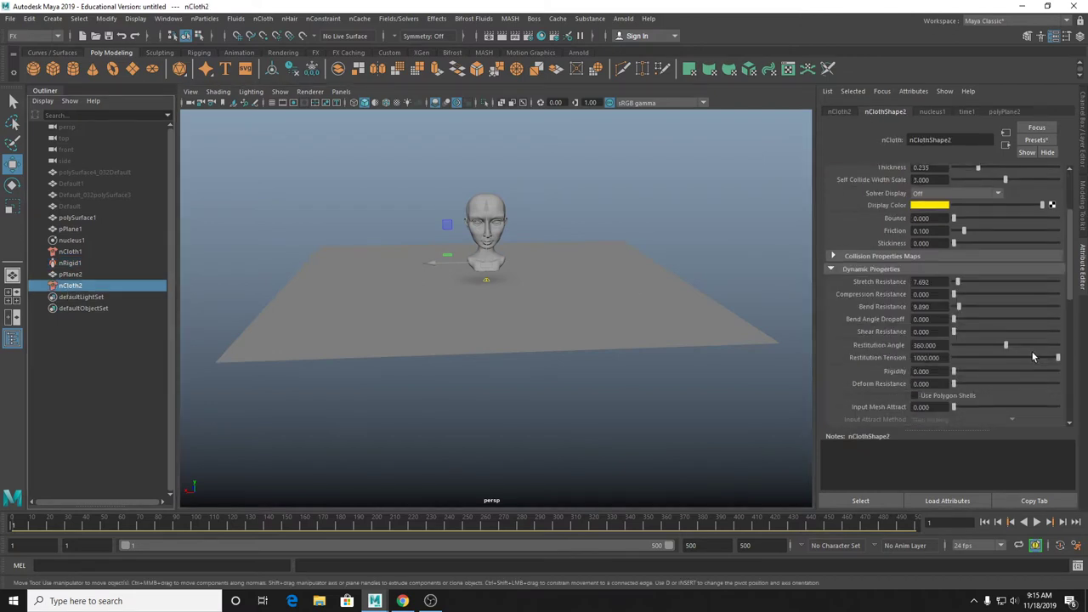
{"action": "left_click", "coordinate": [1036, 522]}
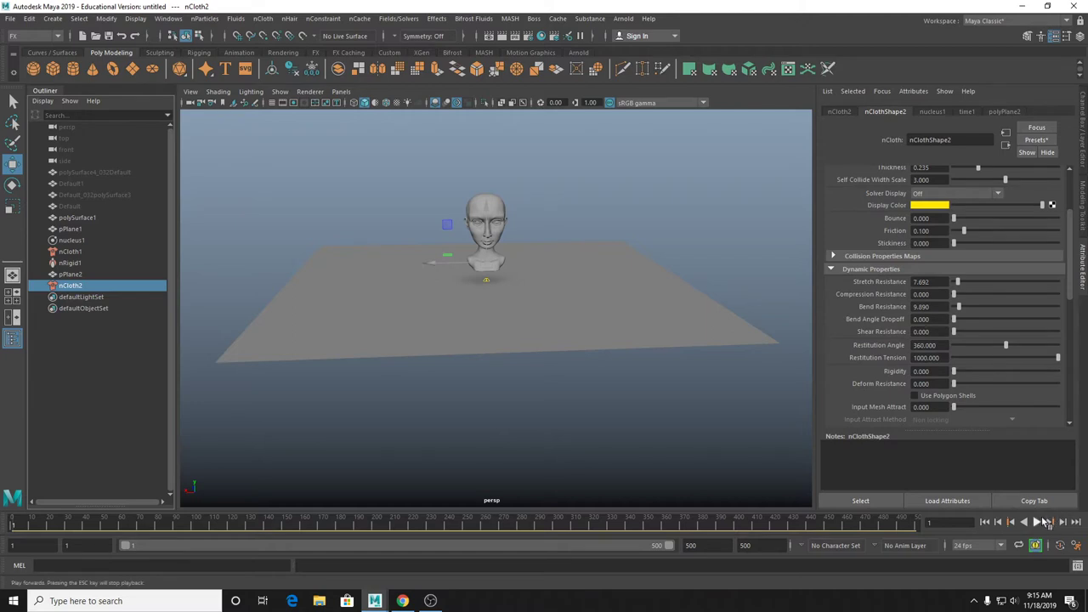
{"action": "left_click", "coordinate": [956, 306]}
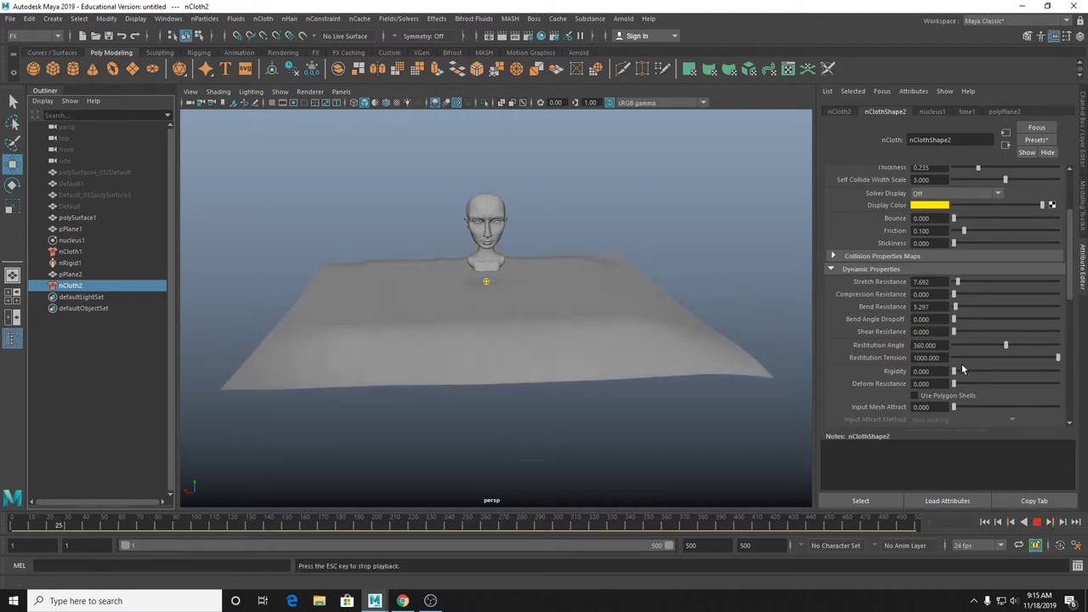
Try nCloth2 Rigidity values of about 0.495, 0.149 and 0.015, replaying the simulation from the start after the first.
{"action": "mouse_move", "coordinate": [956, 370]}
{"action": "left_mouse_down"}
{"action": "mouse_move", "coordinate": [969, 374]}
{"action": "mouse_move", "coordinate": [959, 374]}
{"action": "left_mouse_up"}
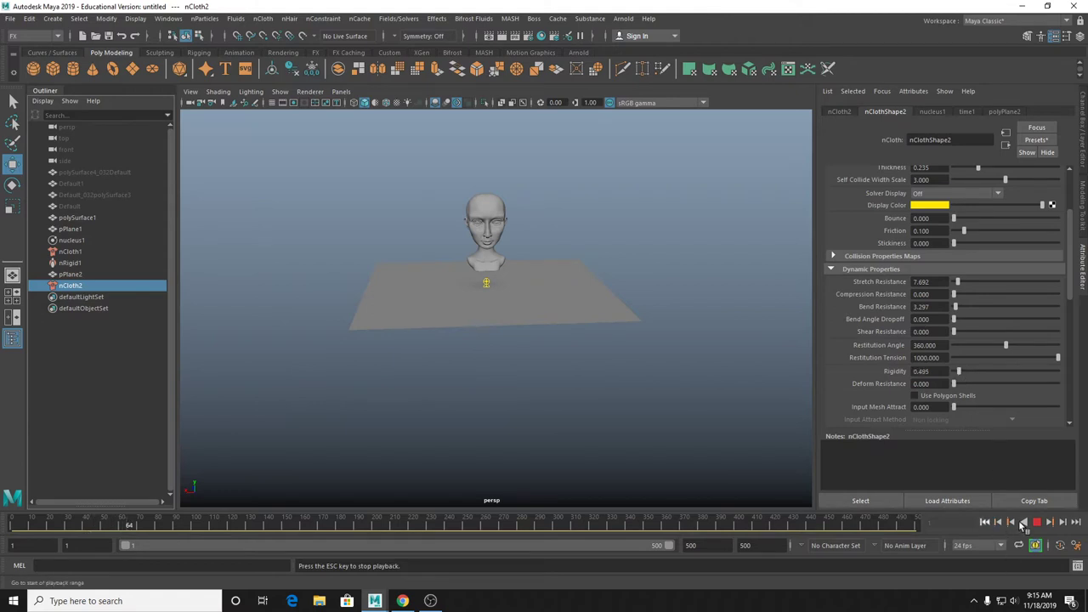
{"action": "left_click", "coordinate": [984, 521]}
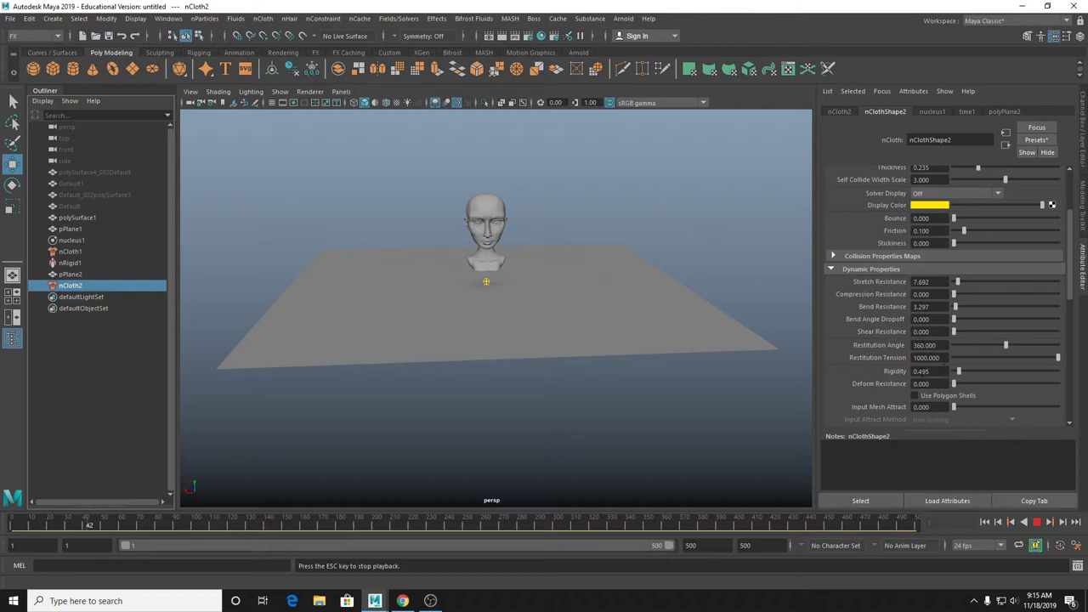
{"action": "left_click_drag", "start_coordinate": [919, 371], "coordinate": [913, 372], "text": "ctrl"}
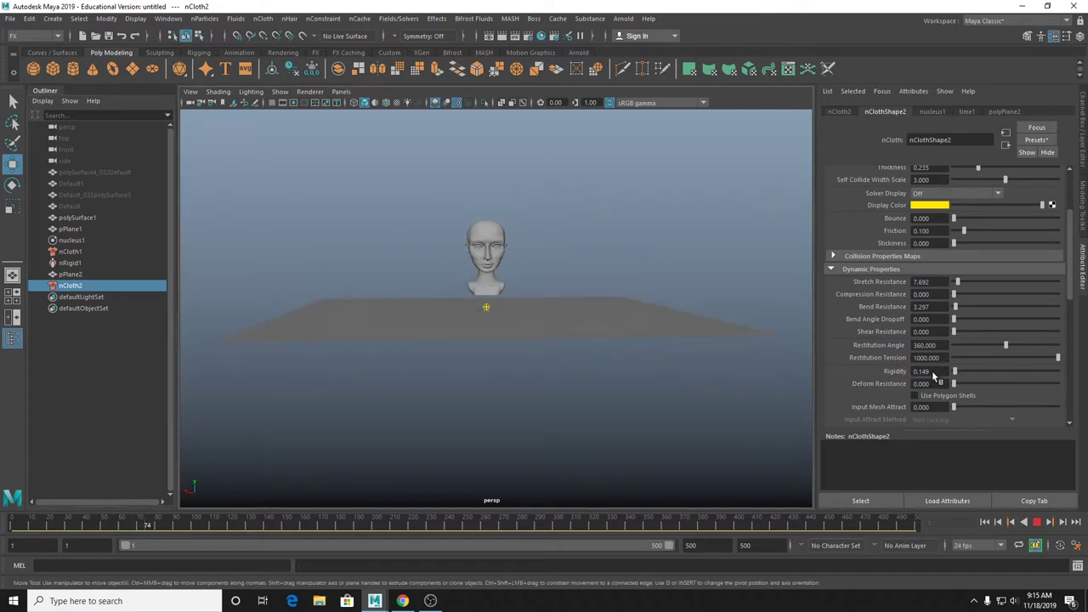
{"action": "left_click", "coordinate": [920, 371]}
{"action": "type", "text": "0.015"}
{"action": "key", "text": "Return"}
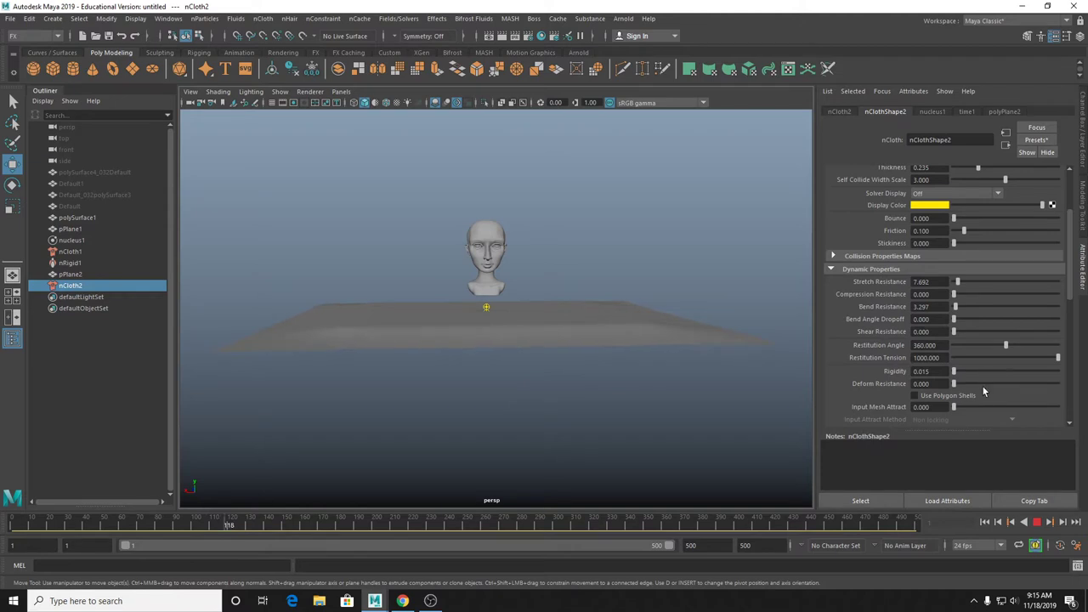
Set nCloth2's Rigidity to 0 and its Drag to about 0.242 during playback, stopping around frame 315.
{"action": "scroll", "coordinate": [965, 389], "scroll_direction": "down", "scroll_amount": 1}
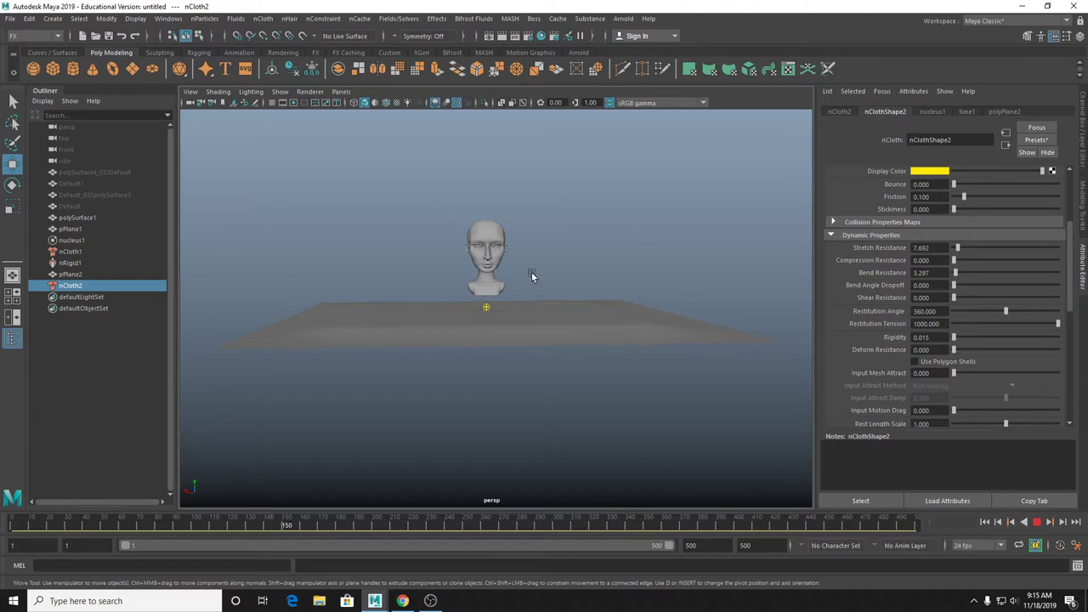
{"action": "scroll", "coordinate": [985, 374], "scroll_direction": "down", "scroll_amount": 1}
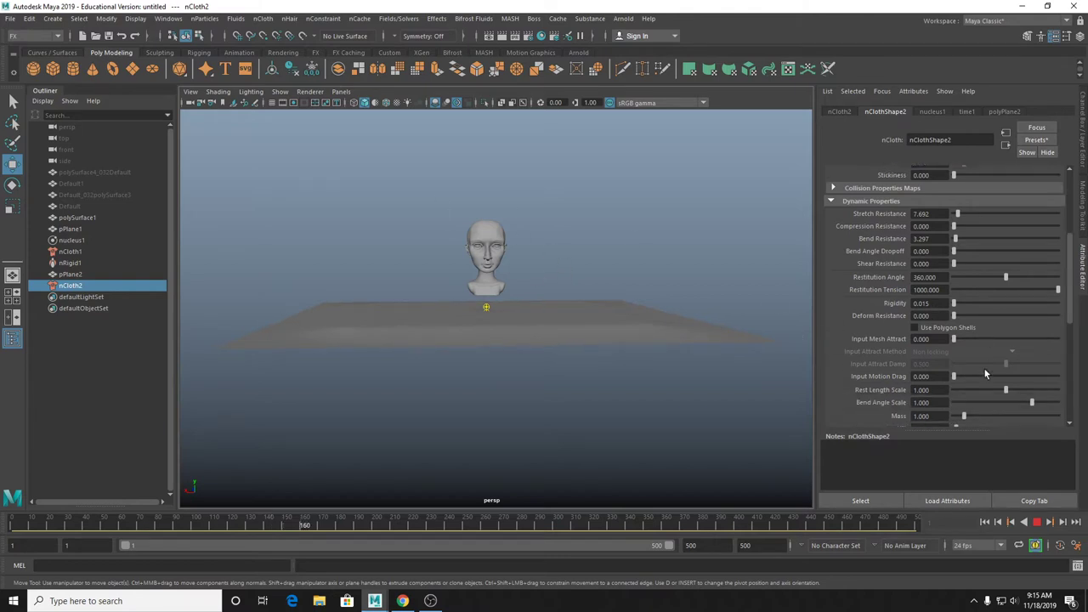
{"action": "scroll", "coordinate": [984, 369], "scroll_direction": "down", "scroll_amount": 3}
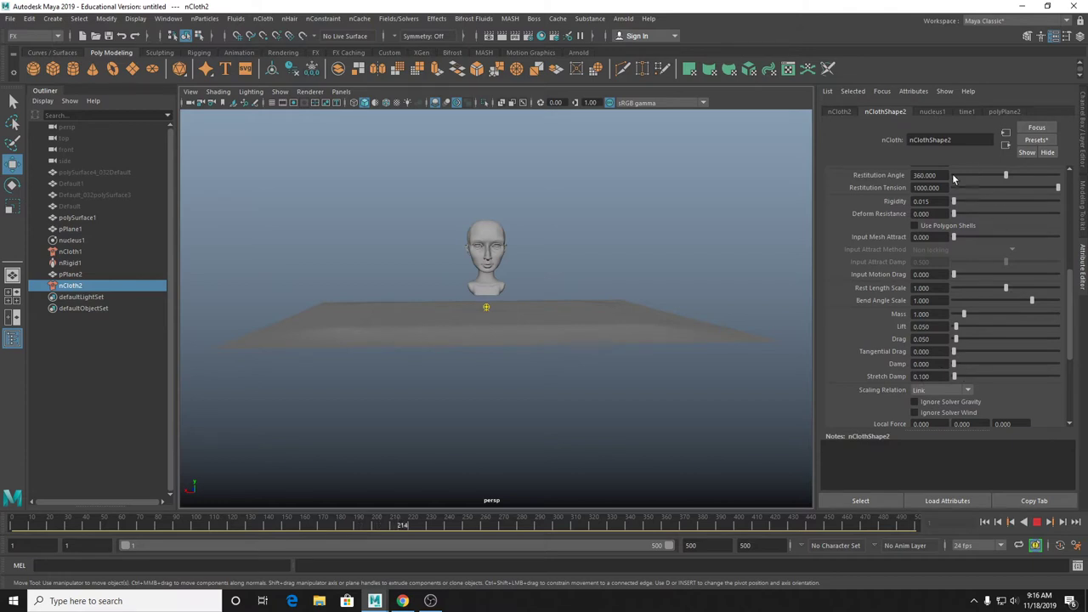
{"action": "left_click_drag", "start_coordinate": [954, 203], "coordinate": [939, 205]}
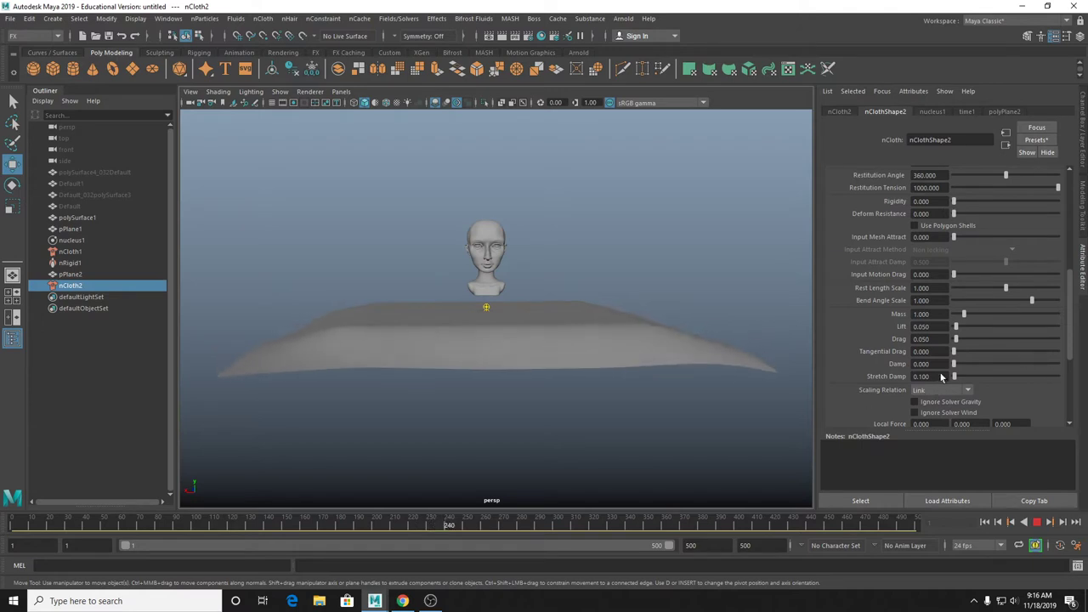
{"action": "left_click_drag", "start_coordinate": [954, 338], "coordinate": [965, 340]}
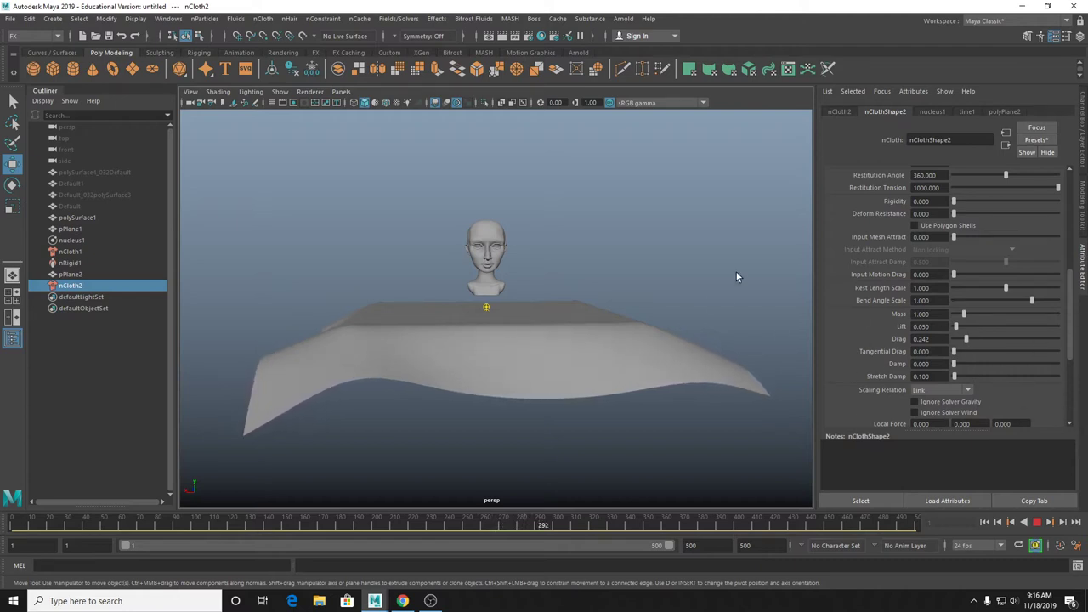
{"action": "scroll", "coordinate": [947, 307], "scroll_direction": "down", "scroll_amount": 3}
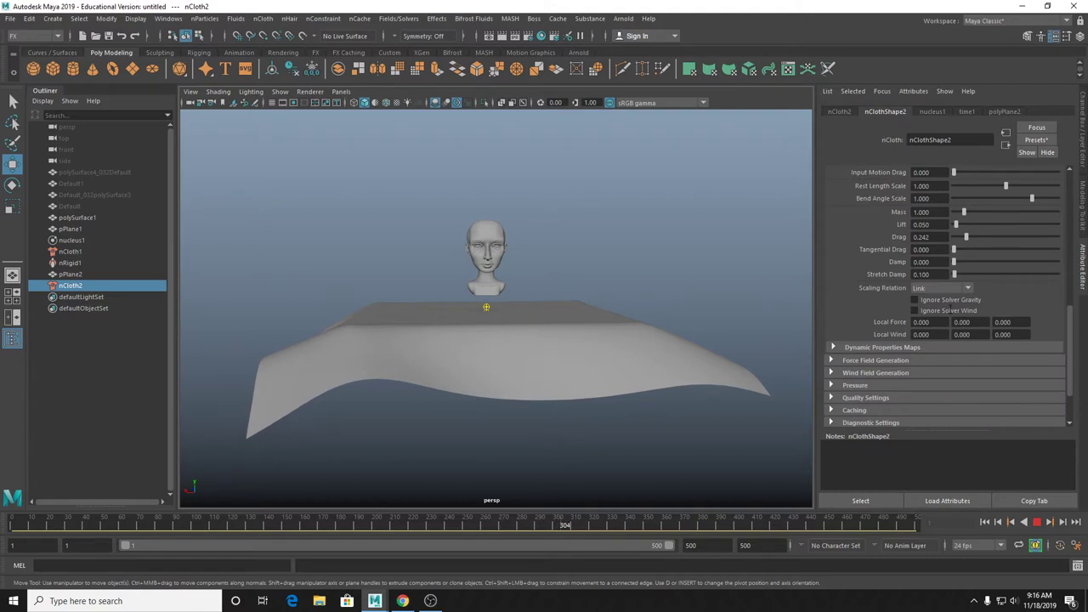
{"action": "key", "text": "Escape"}
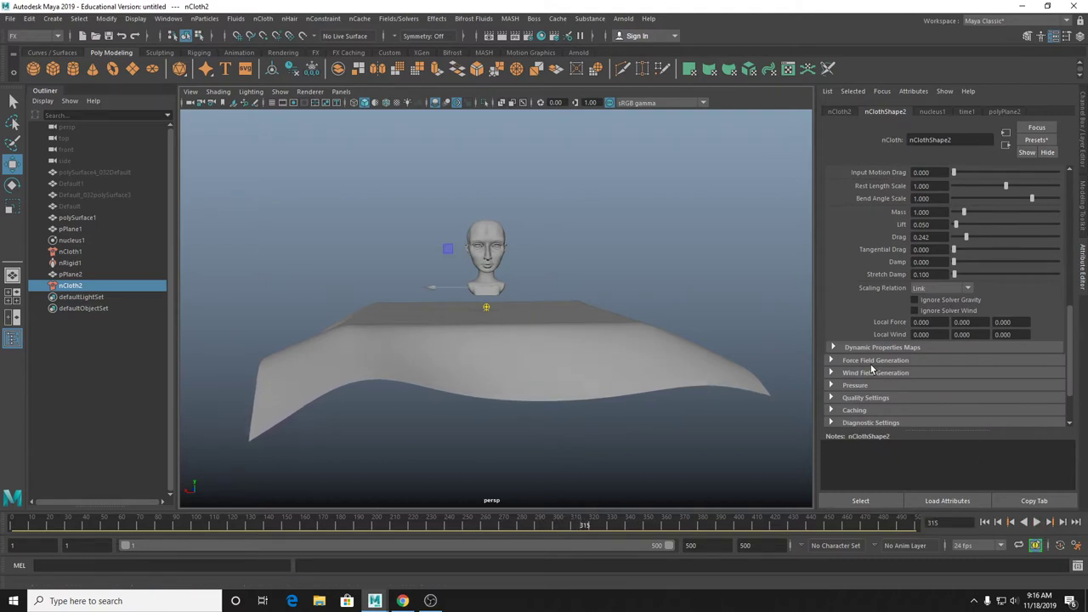
Expand and review nCloth2's Force Field Generation and Wind Field Generation settings.
{"action": "left_click", "coordinate": [871, 362]}
{"action": "scroll", "coordinate": [998, 375], "scroll_direction": "down", "scroll_amount": 2}
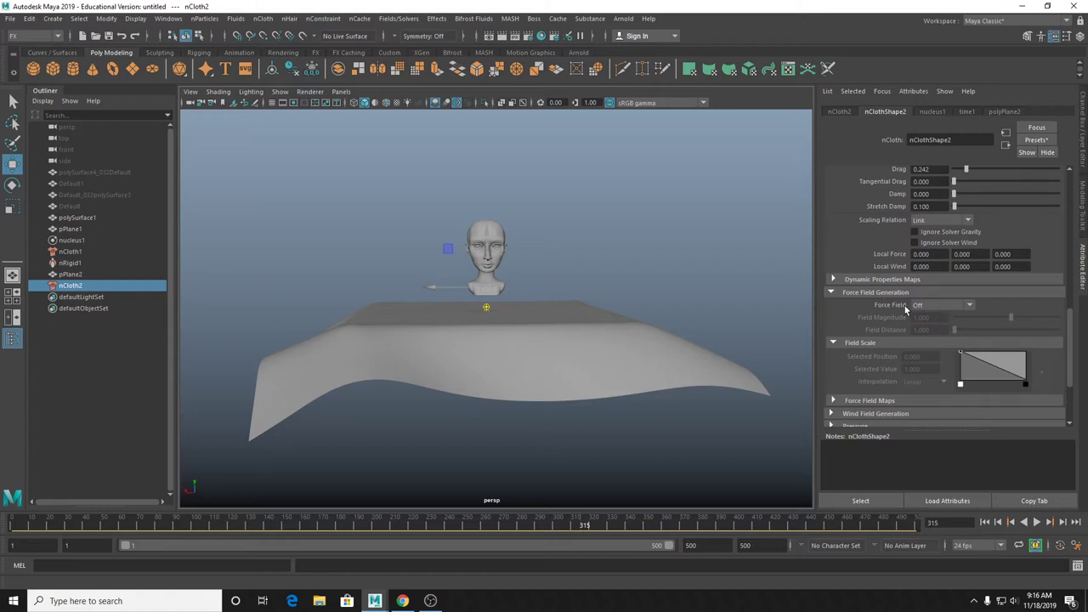
{"action": "left_click", "coordinate": [879, 413]}
{"action": "scroll", "coordinate": [906, 385], "scroll_direction": "down", "scroll_amount": 2}
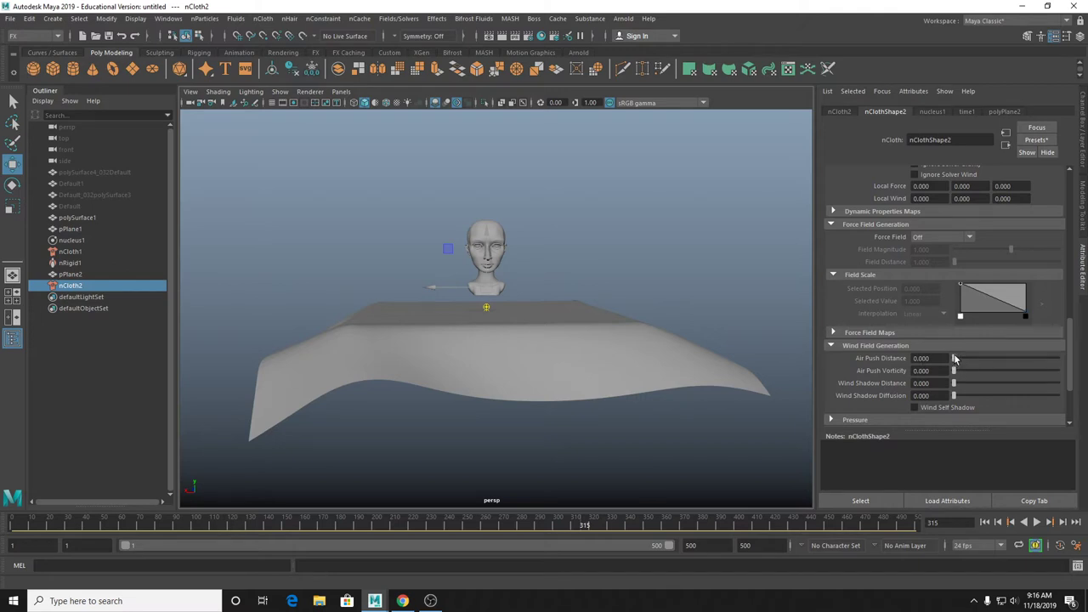
Try an Air Push Distance of about 13.187 on nCloth2 during playback, reset it to 0, and stop around frame 356.
{"action": "left_click_drag", "start_coordinate": [953, 358], "coordinate": [981, 358]}
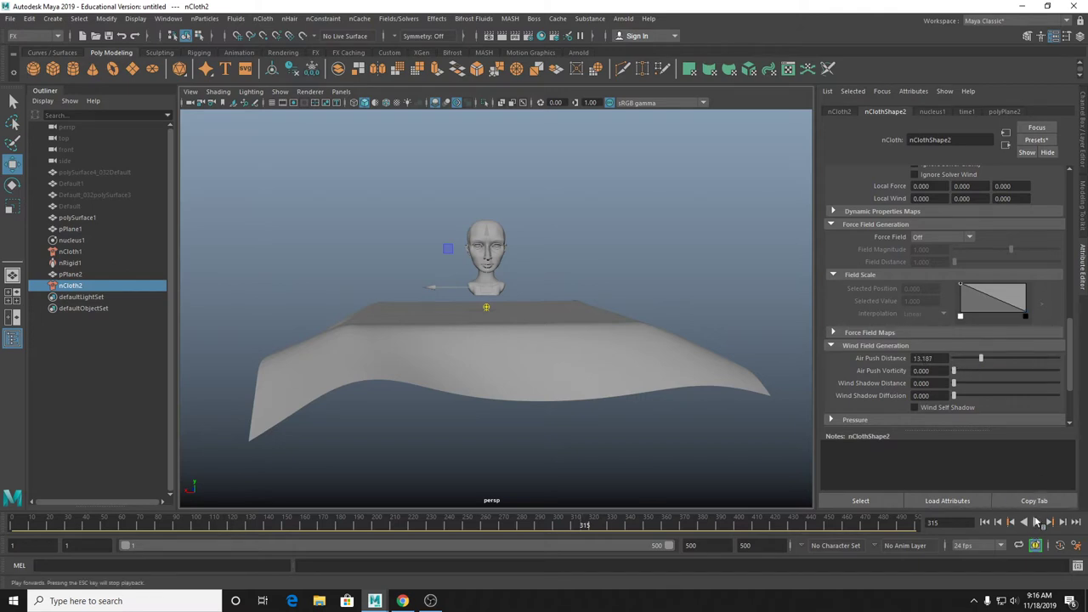
{"action": "left_click", "coordinate": [1037, 522]}
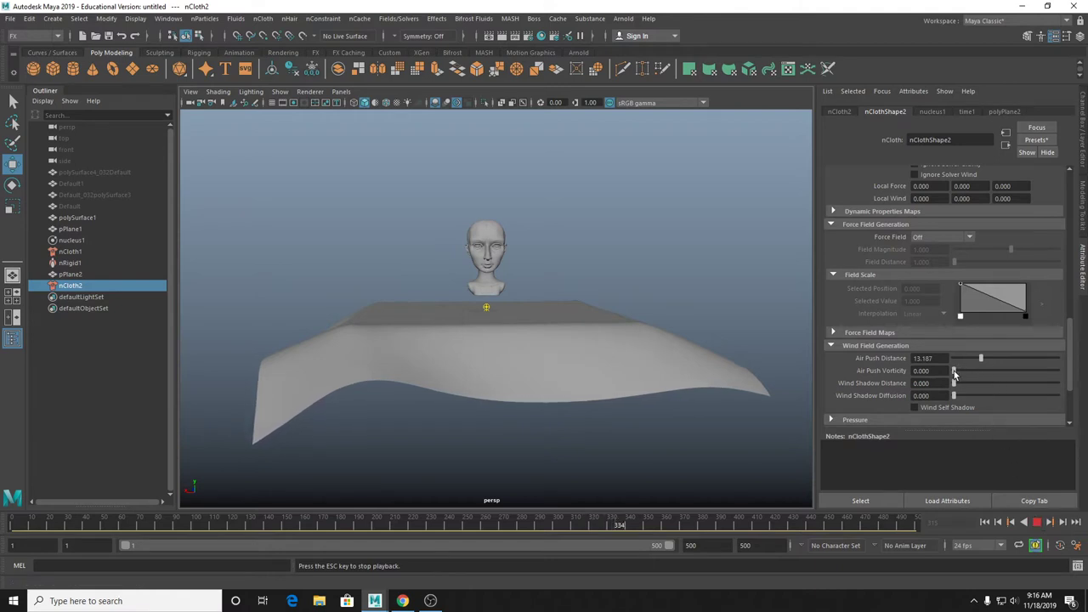
{"action": "left_click_drag", "start_coordinate": [981, 358], "coordinate": [928, 363]}
{"action": "key", "text": "Escape"}
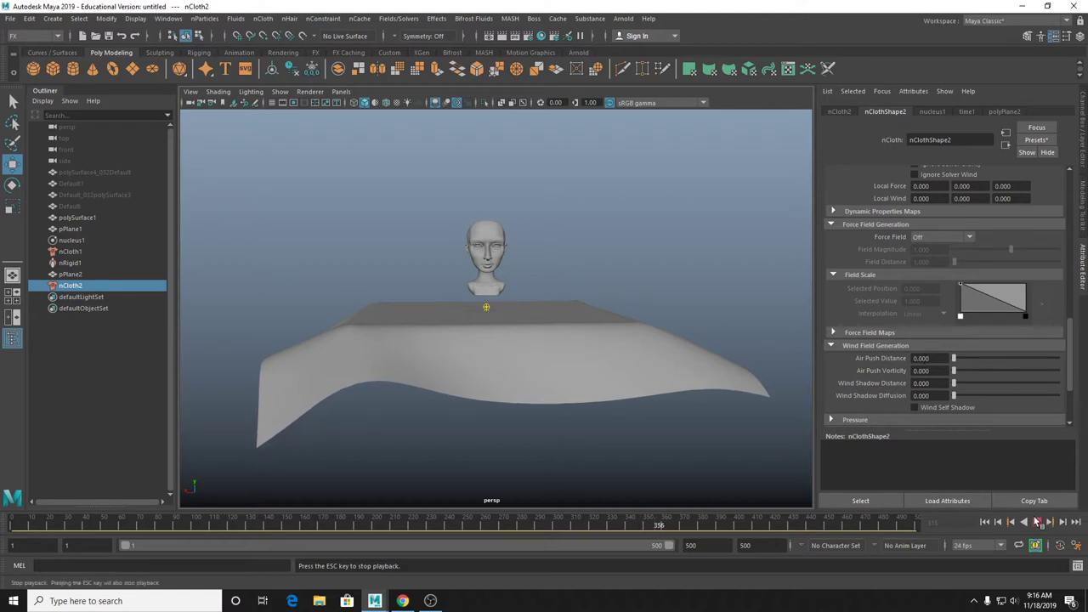
Set the nucleus1 solver's Wind Speed to about 8.242 and resume the simulation.
{"action": "left_click", "coordinate": [74, 252]}
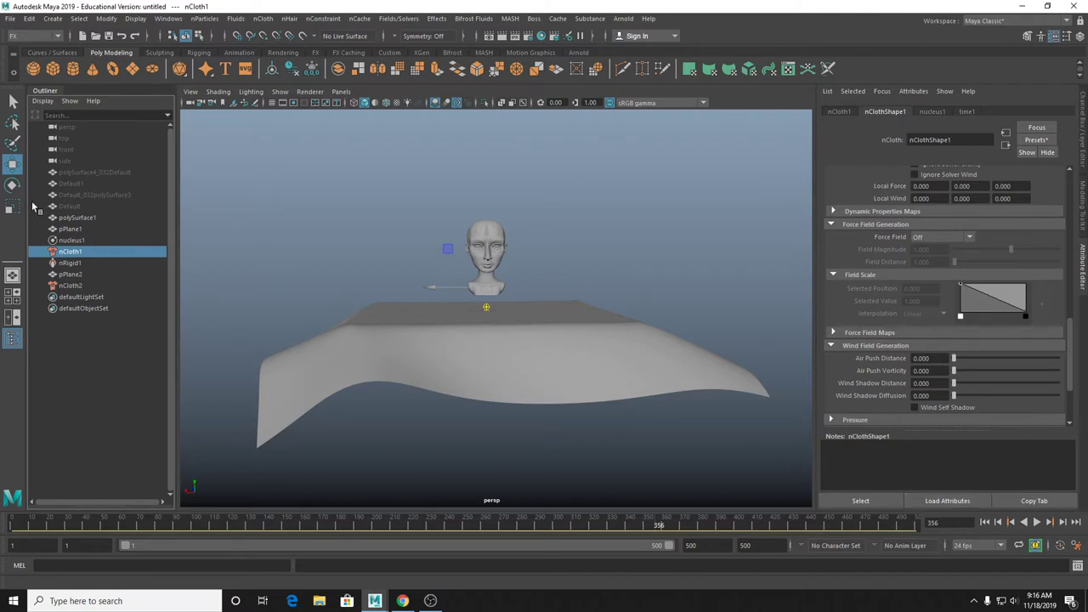
{"action": "left_click", "coordinate": [71, 240]}
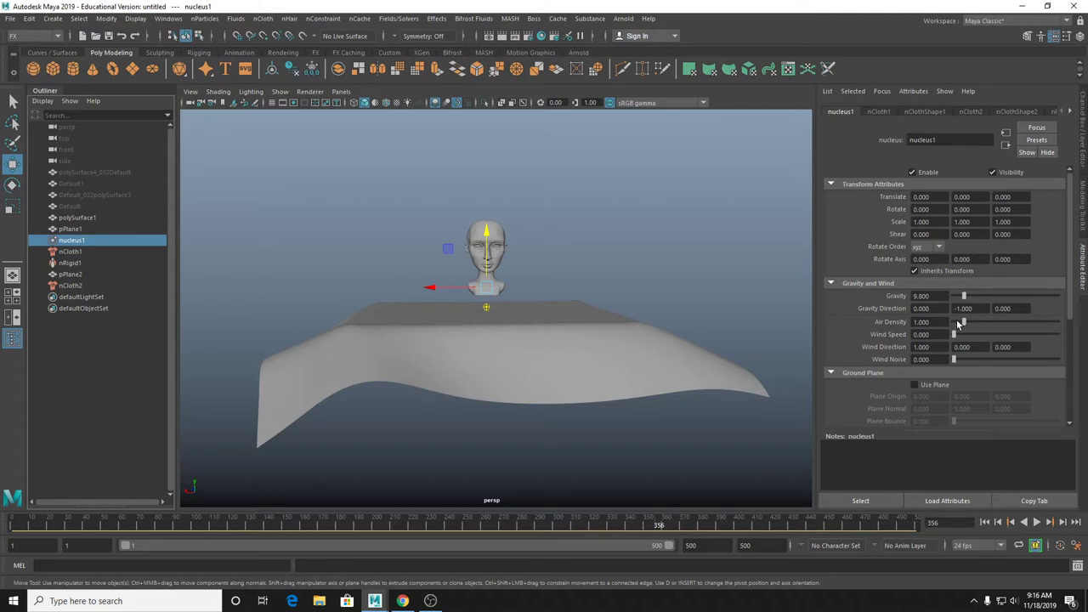
{"action": "left_click_drag", "start_coordinate": [959, 338], "coordinate": [971, 337]}
{"action": "left_click", "coordinate": [1037, 522]}
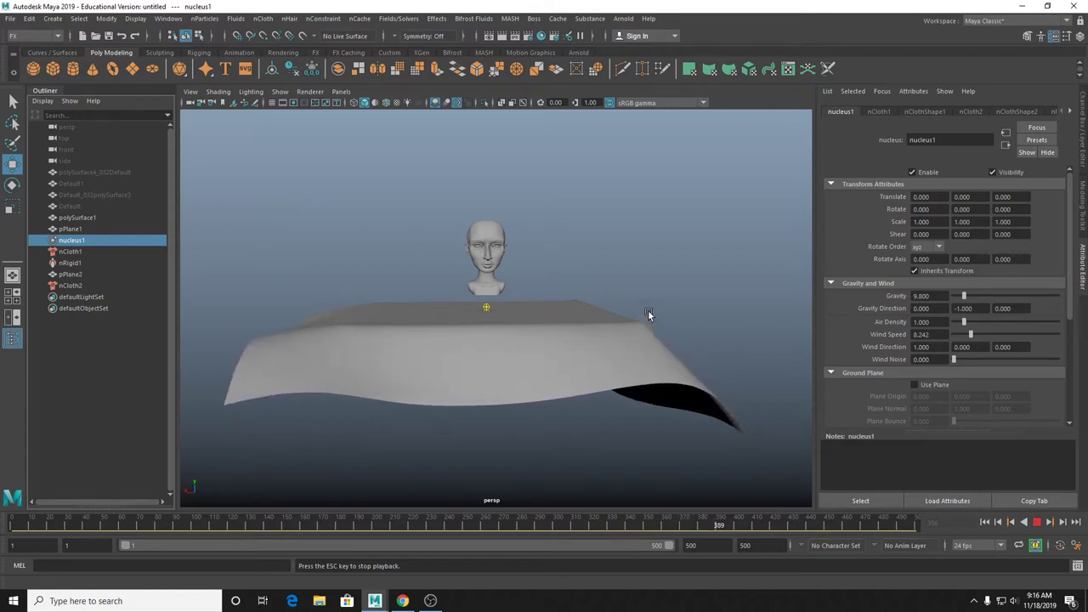
Stop around frame 451, set nucleus1's Wind Direction to 0, 1, 0, and play the simulation until about frame 39 of the next loop.
{"action": "left_click", "coordinate": [921, 347]}
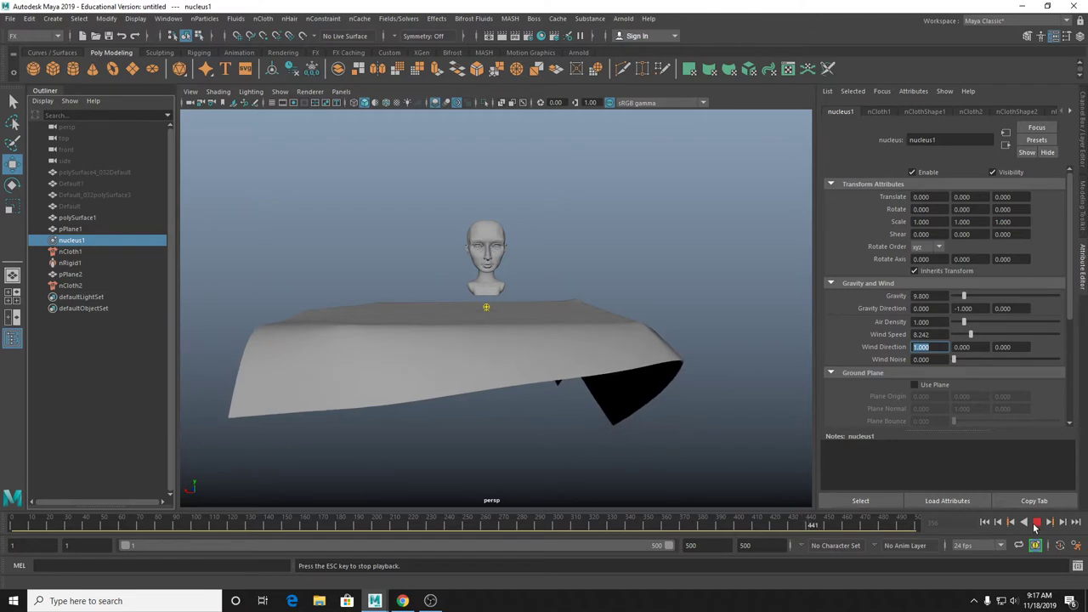
{"action": "key", "text": "Escape"}
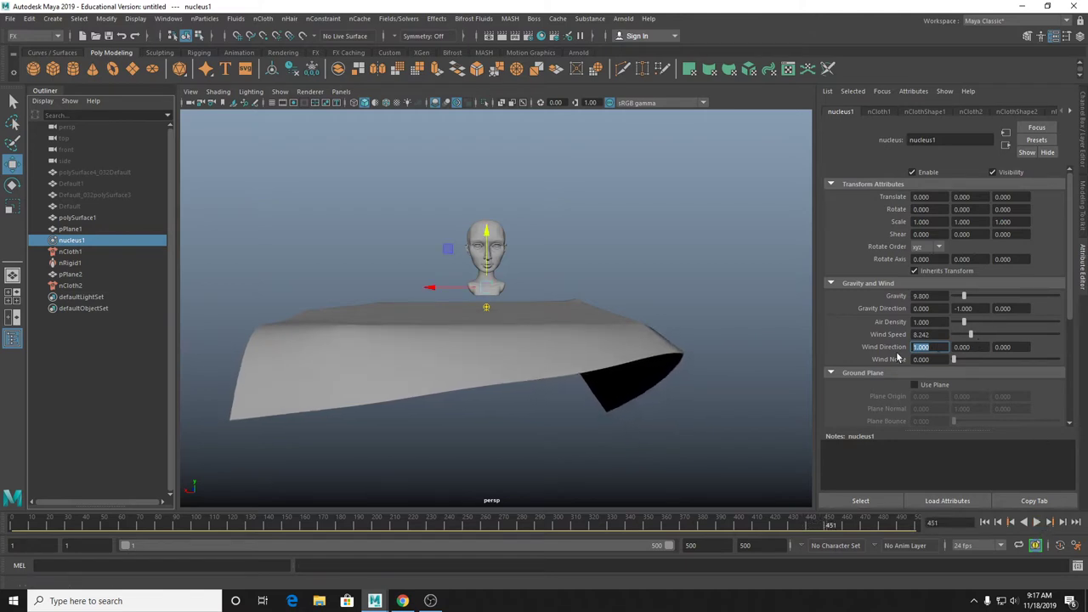
{"action": "type", "text": "0"}
{"action": "key", "text": "Tab"}
{"action": "type", "text": "1"}
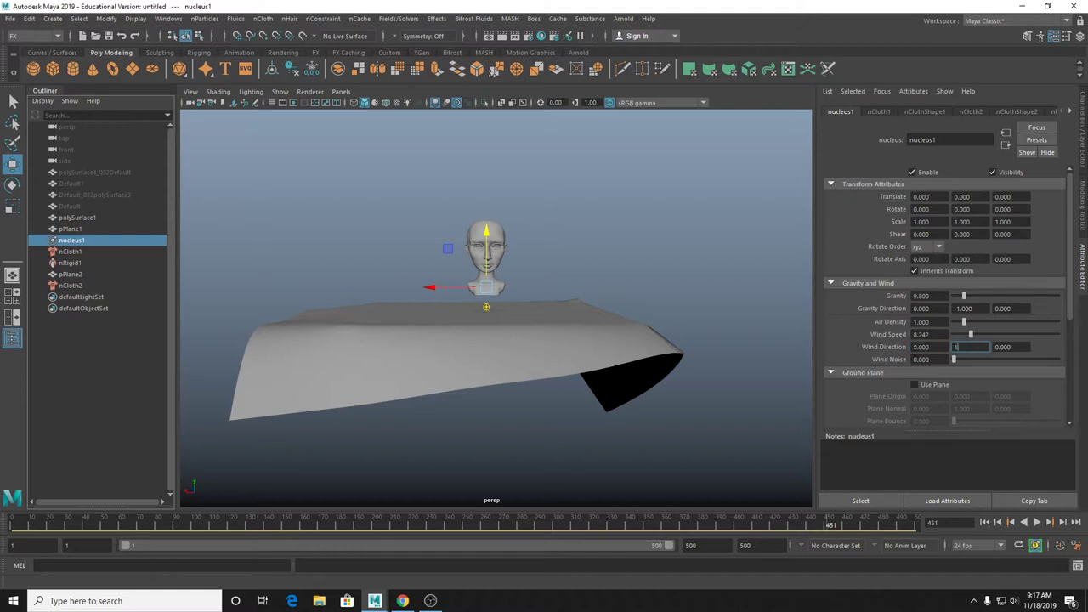
{"action": "key", "text": "Tab"}
{"action": "left_click", "coordinate": [1038, 523]}
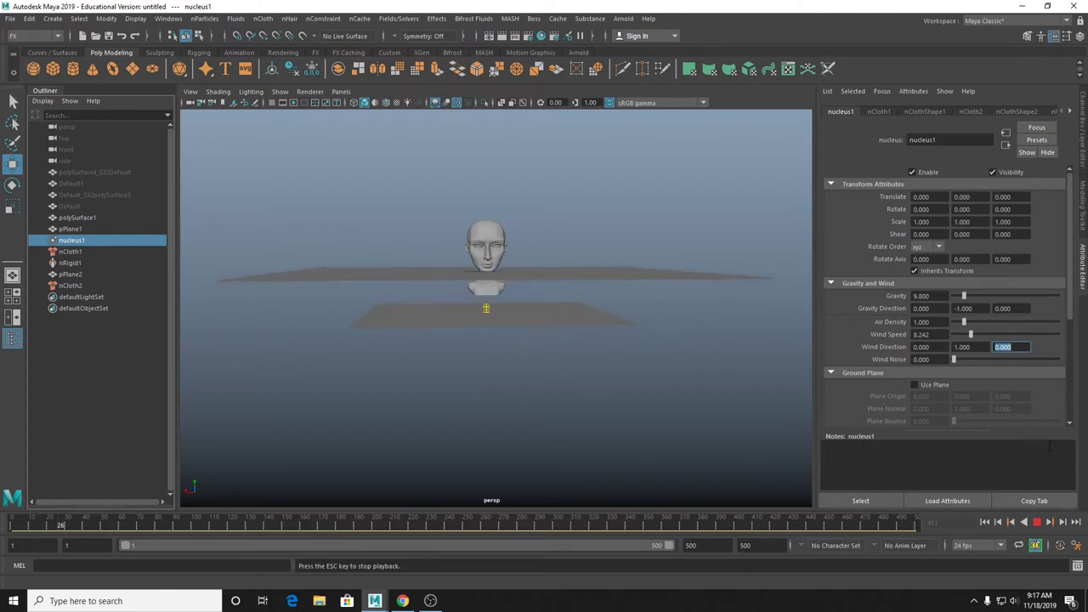
{"action": "left_click", "coordinate": [1038, 522]}
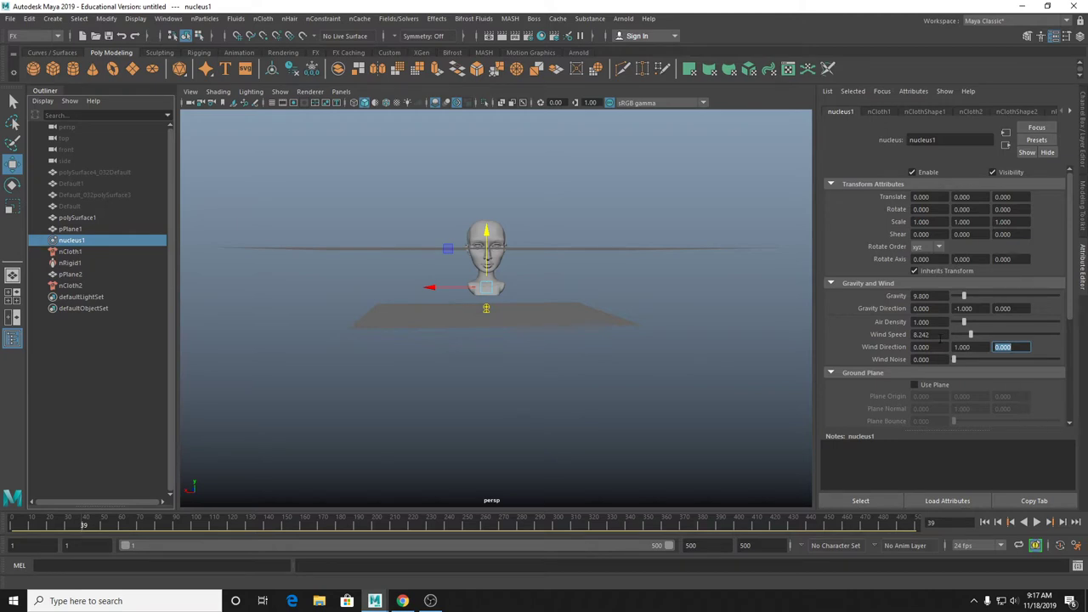
Set nucleus1's Wind Speed to 0, replay the simulation from the first frame to check the cloth, and rewind.
{"action": "left_click_drag", "start_coordinate": [972, 338], "coordinate": [935, 339]}
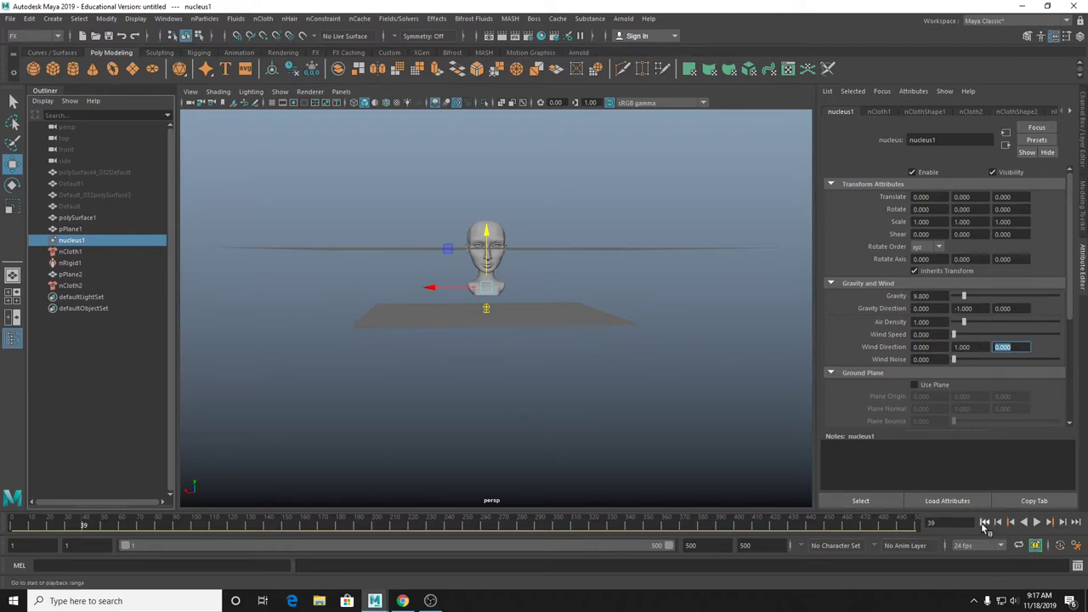
{"action": "left_click", "coordinate": [985, 522]}
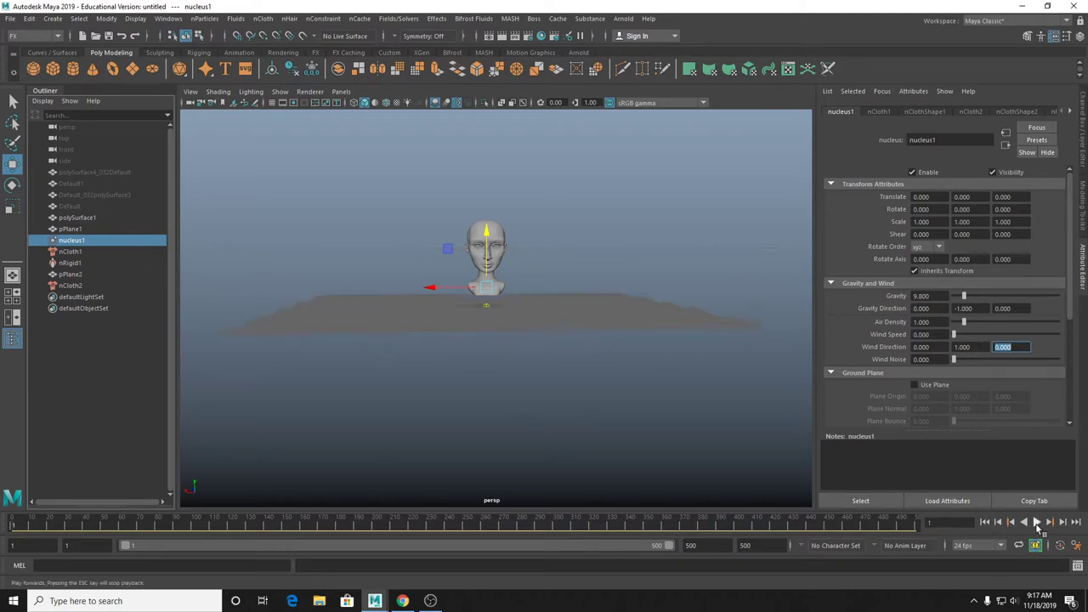
{"action": "left_click", "coordinate": [1037, 523]}
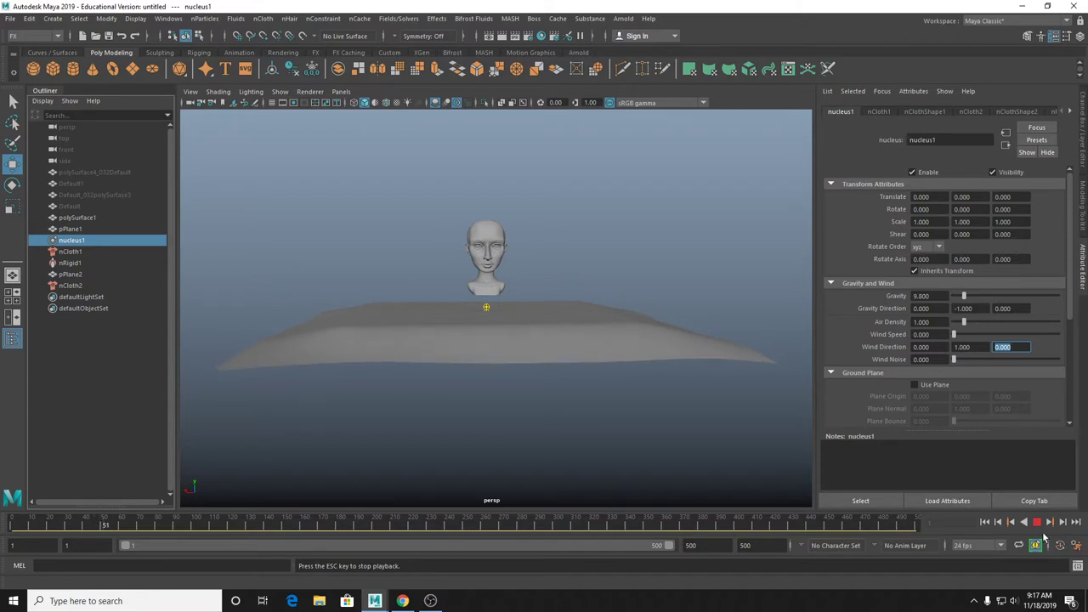
{"action": "left_click", "coordinate": [1037, 522]}
{"action": "left_click", "coordinate": [984, 522]}
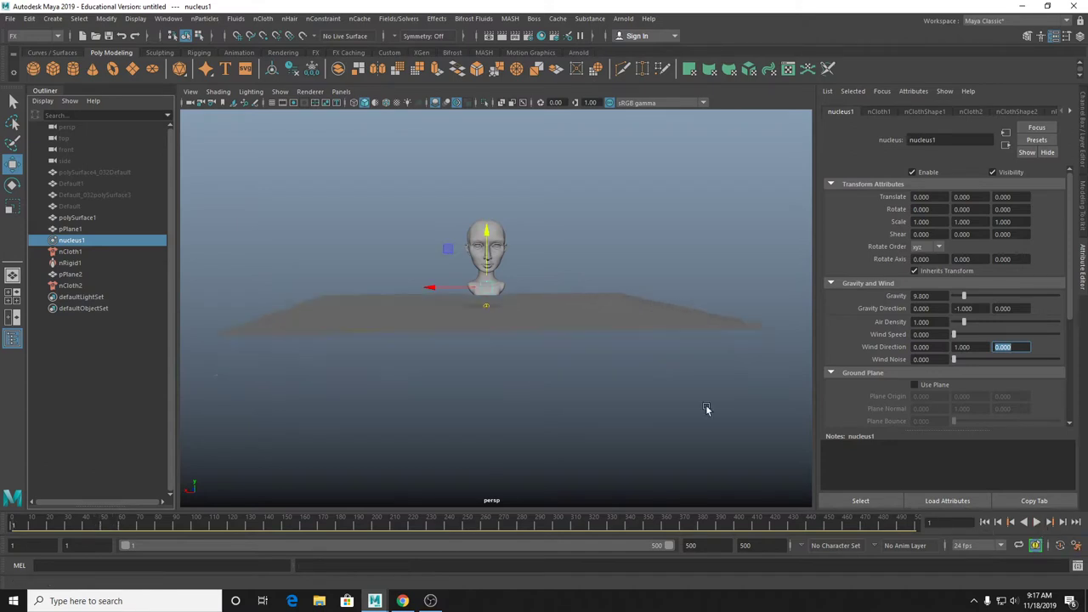
Delete the nCloth2 node from the scene.
{"action": "left_click", "coordinate": [416, 311]}
{"action": "left_click", "coordinate": [70, 285]}
{"action": "key", "text": "Delete"}
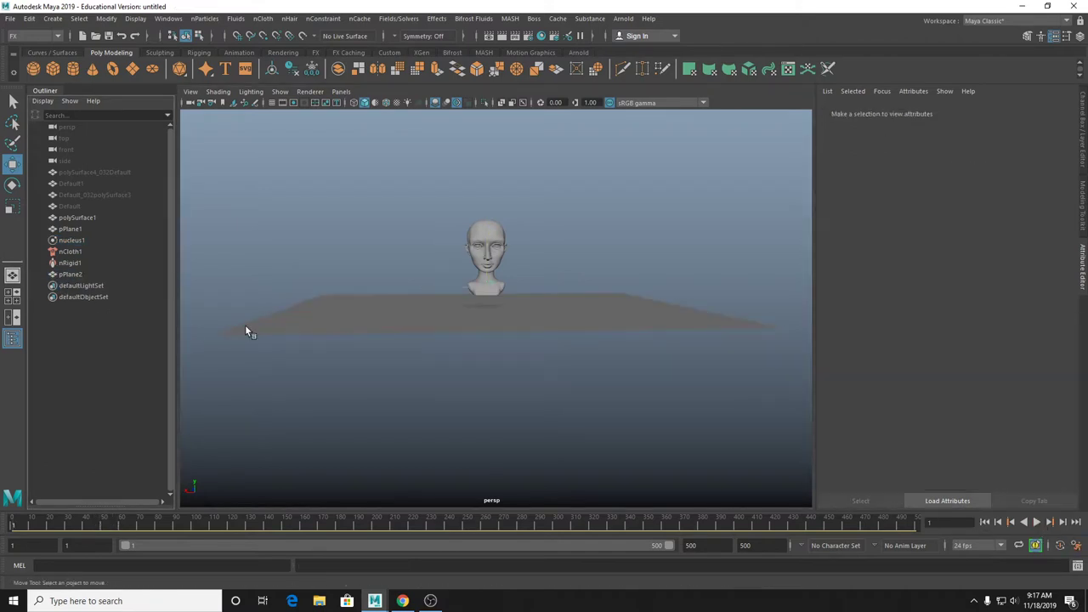
Smooth the large cloth plane beneath the head twice, with 1 division each time.
{"action": "left_click", "coordinate": [297, 327]}
{"action": "left_click_drag", "start_coordinate": [292, 321], "coordinate": [382, 307], "text": "alt"}
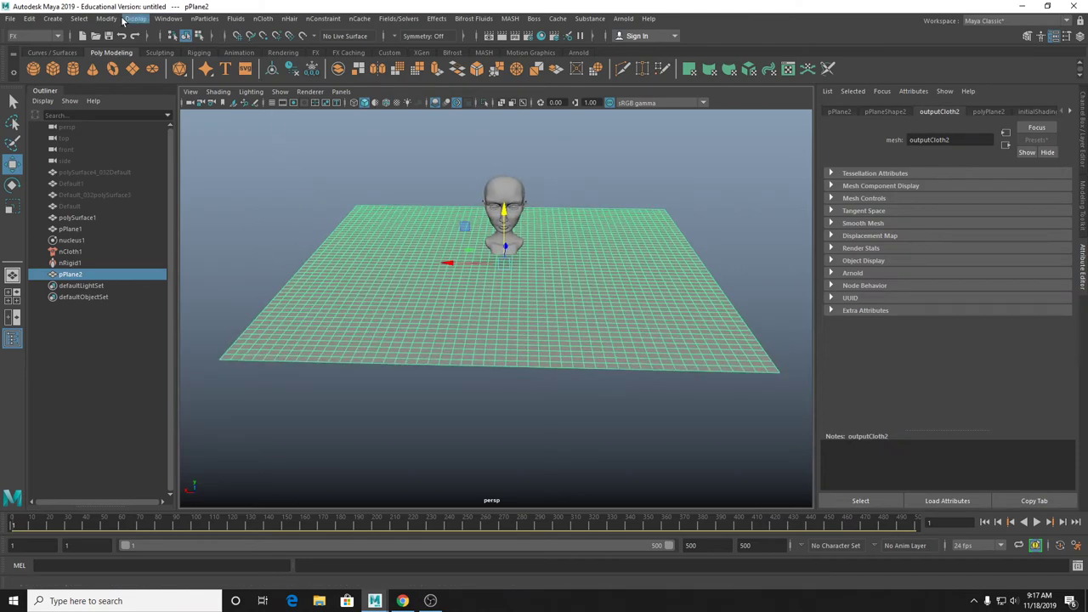
{"action": "key", "text": "space"}
{"action": "left_click_drag", "start_coordinate": [331, 268], "coordinate": [378, 391]}
{"action": "key", "text": "g"}
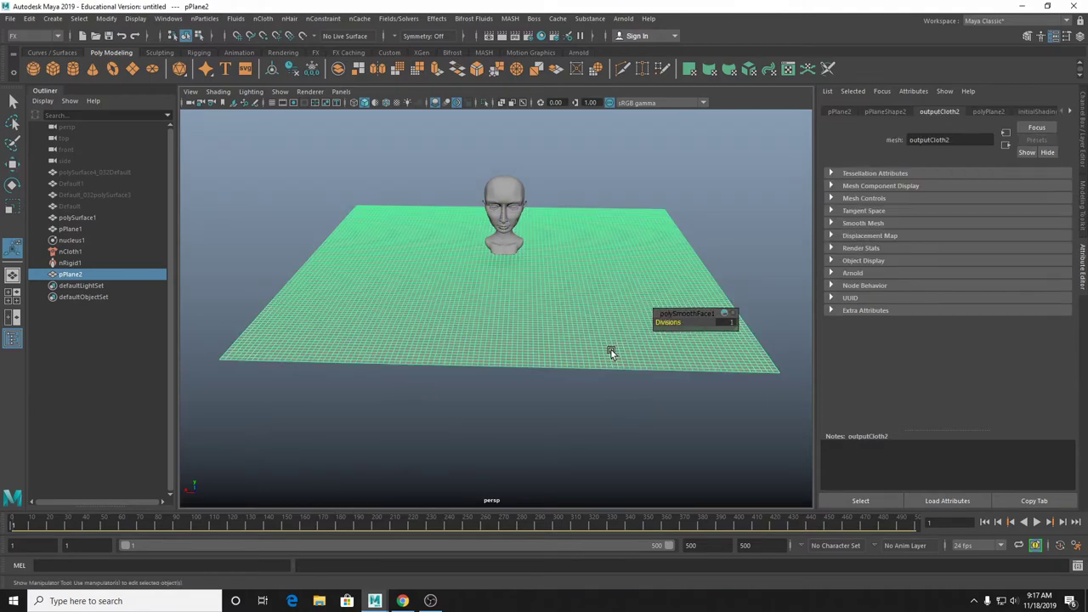
{"action": "right_click_drag", "start_coordinate": [216, 233], "coordinate": [342, 272], "text": "alt"}
{"action": "left_click_drag", "start_coordinate": [343, 272], "coordinate": [335, 297], "text": "alt"}
{"action": "right_click_drag", "start_coordinate": [336, 297], "coordinate": [333, 230], "text": "alt"}
{"action": "left_click_drag", "start_coordinate": [333, 230], "coordinate": [343, 255], "text": "alt"}
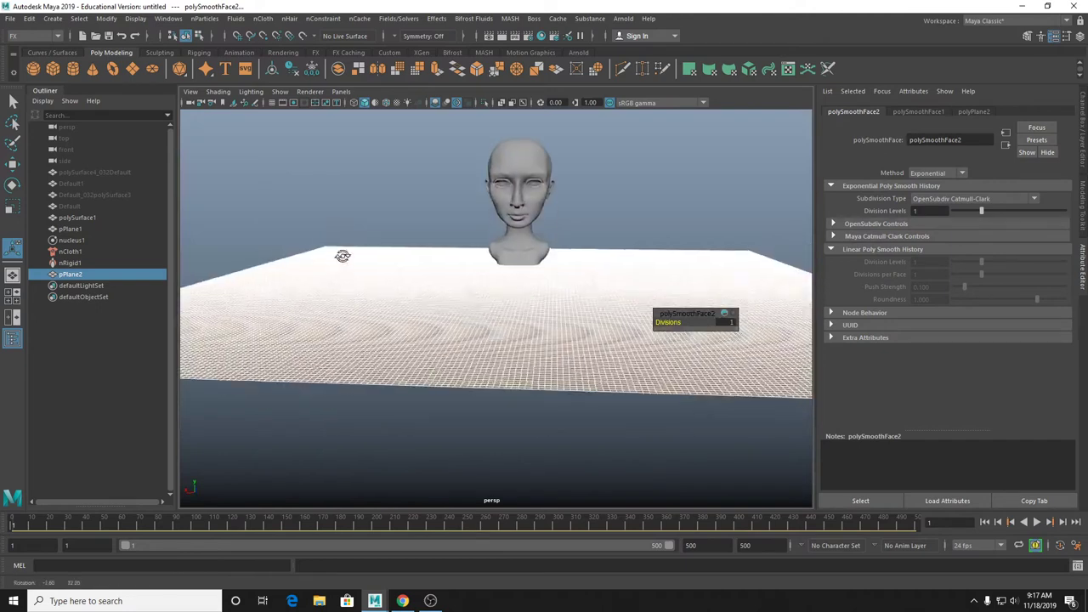
Turn the smoothed plane into an nCloth and play the simulation to frame 18.
{"action": "left_click", "coordinate": [343, 184]}
{"action": "left_click", "coordinate": [405, 268]}
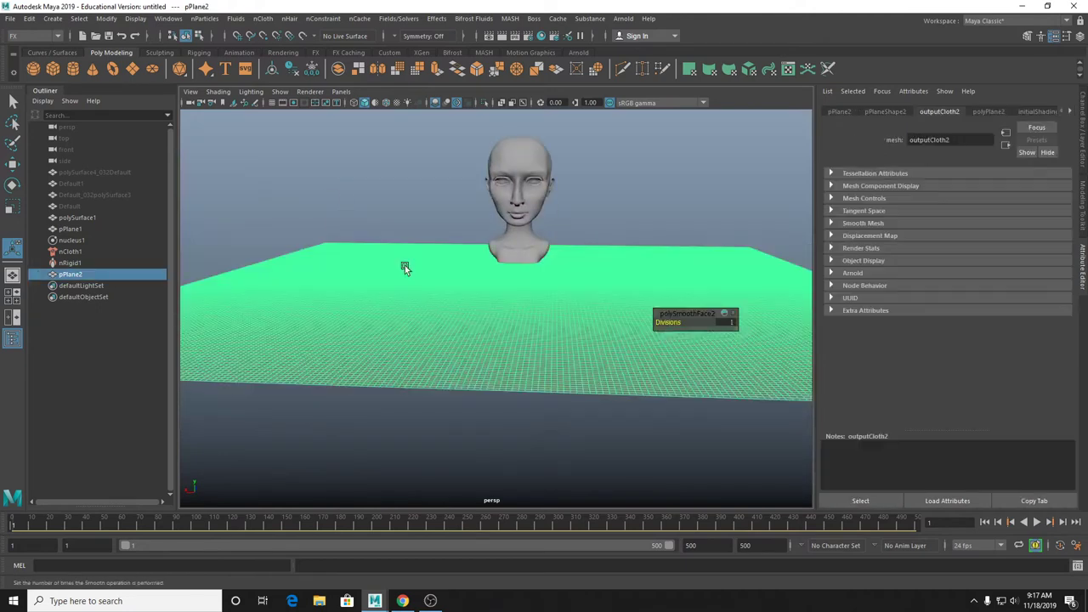
{"action": "left_click", "coordinate": [262, 18]}
{"action": "left_click", "coordinate": [284, 60]}
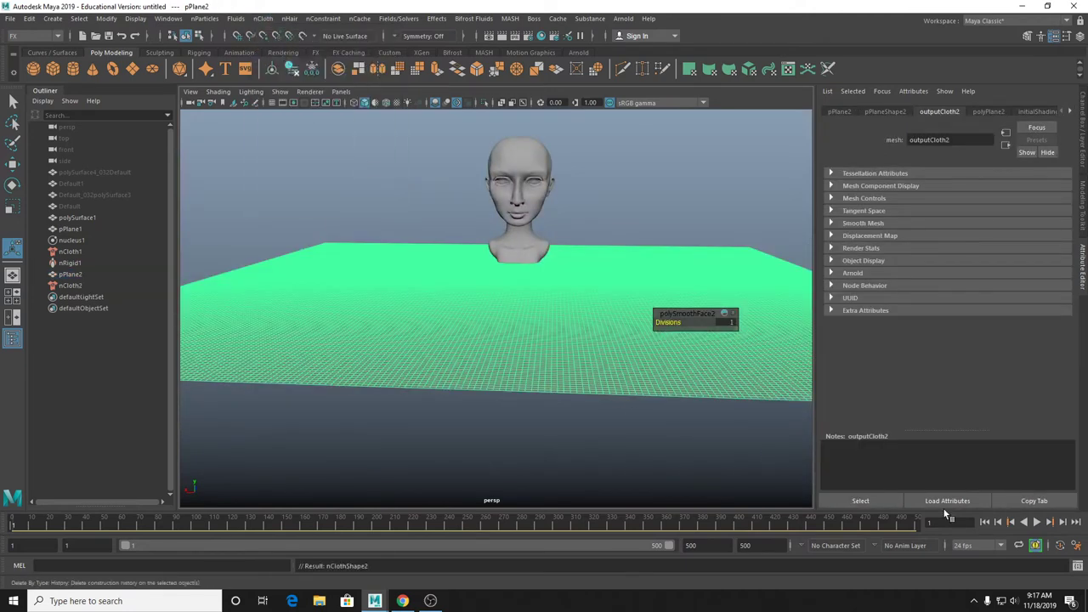
{"action": "left_click", "coordinate": [1036, 522]}
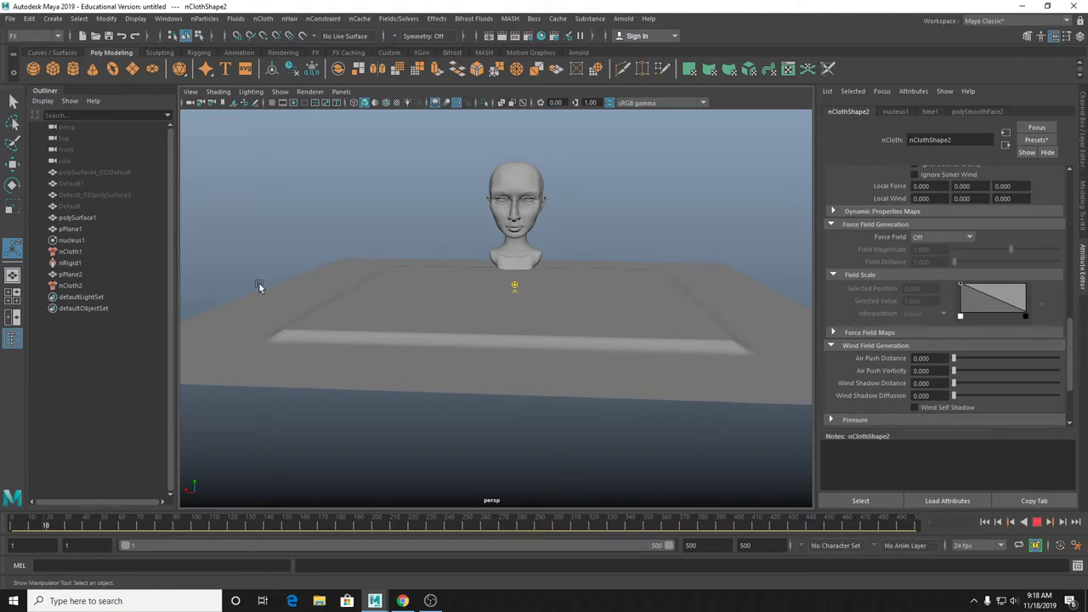
{"action": "key", "text": "Escape"}
Examine the cloth's mesh density around the bent corner in wireframe display, and restore shaded display.
{"action": "scroll", "coordinate": [270, 285], "scroll_direction": "up", "scroll_amount": 3}
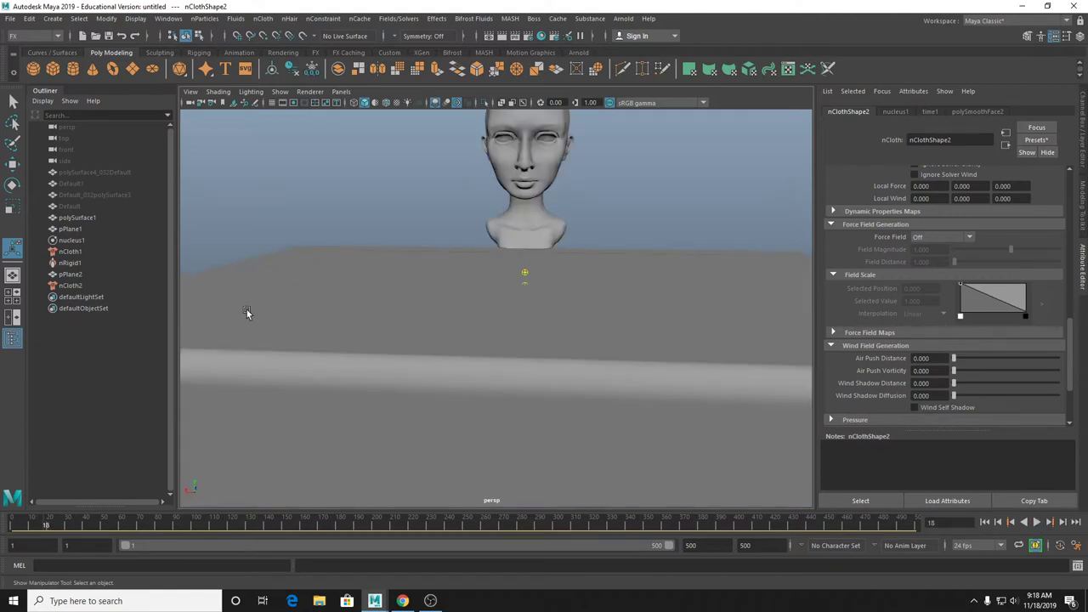
{"action": "left_click_drag", "start_coordinate": [245, 311], "coordinate": [433, 295], "text": "alt"}
{"action": "key", "text": "super"}
{"action": "type", "text": "4"}
{"action": "key", "text": "Escape"}
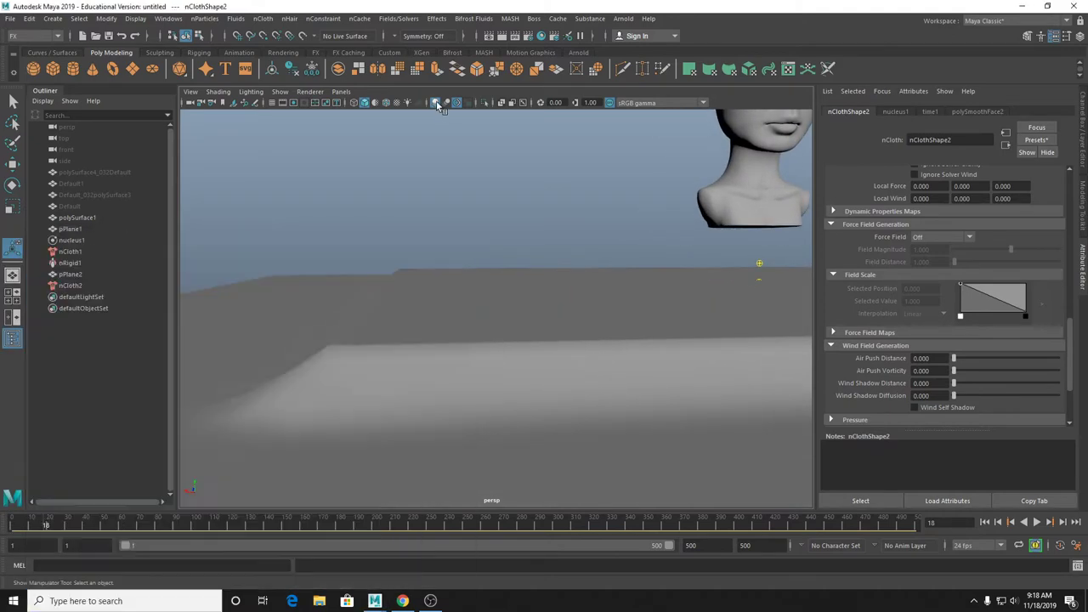
{"action": "key", "text": "4"}
{"action": "left_click_drag", "start_coordinate": [454, 252], "coordinate": [518, 271], "text": "alt"}
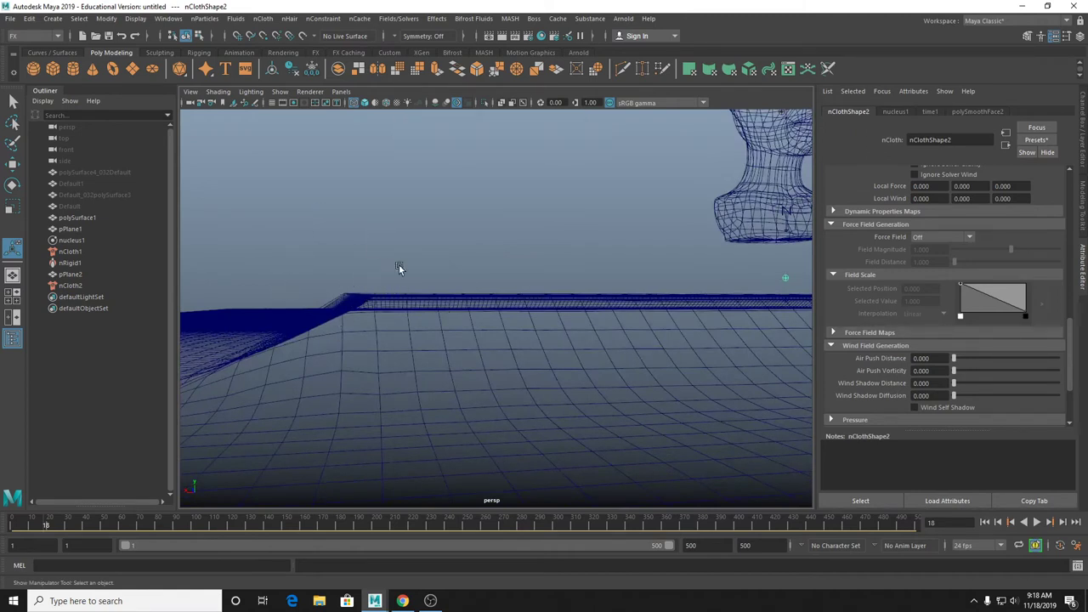
{"action": "left_click_drag", "start_coordinate": [611, 244], "coordinate": [607, 260], "text": "alt"}
{"action": "scroll", "coordinate": [607, 260], "scroll_direction": "up", "scroll_amount": 5}
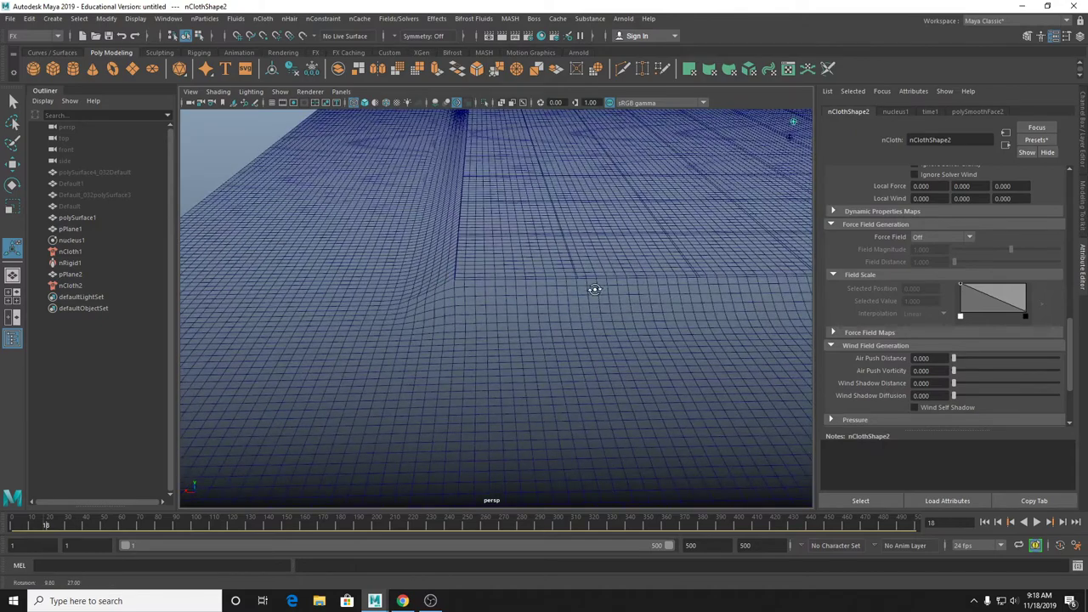
{"action": "key", "text": "5"}
Resume the simulation, stop it at frame 52, and inspect the folds at the draped corners.
{"action": "left_click", "coordinate": [1037, 522]}
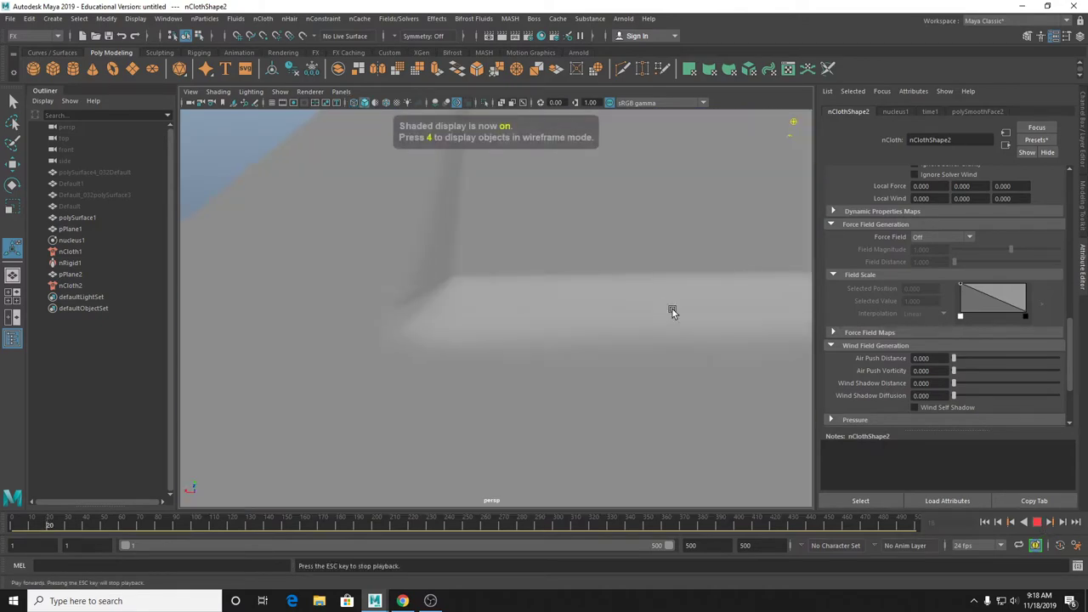
{"action": "key", "text": "f"}
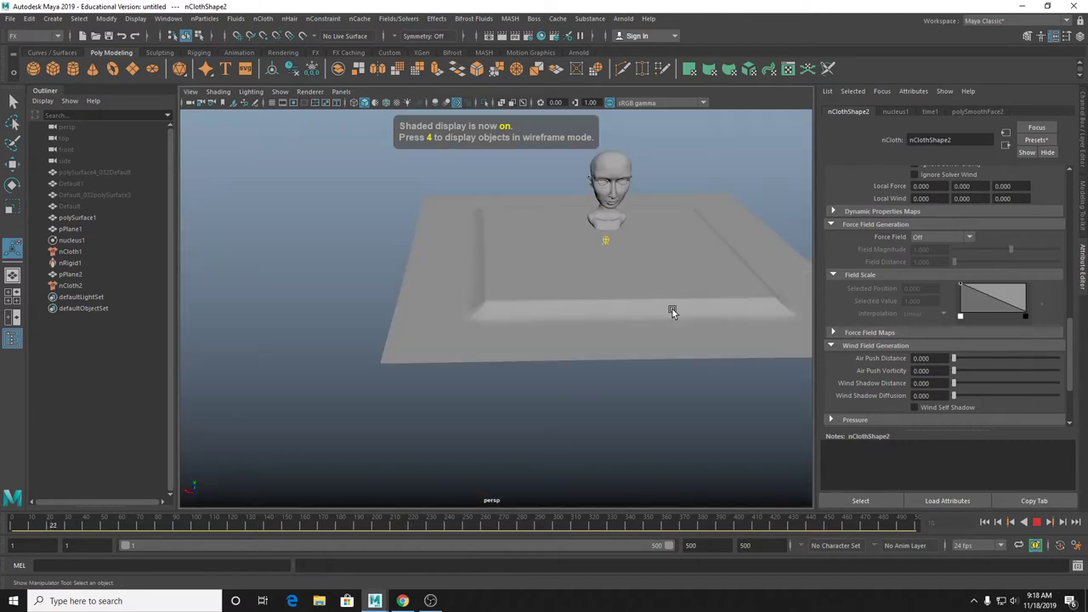
{"action": "scroll", "coordinate": [672, 310], "scroll_direction": "down", "scroll_amount": 2}
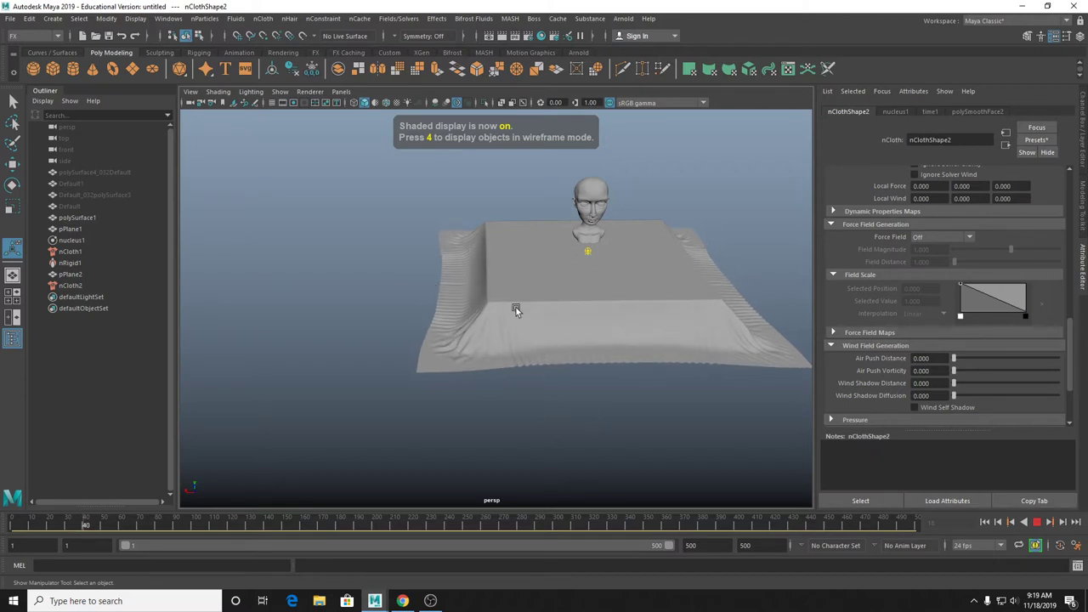
{"action": "right_click_drag", "start_coordinate": [516, 308], "coordinate": [791, 381], "text": "alt"}
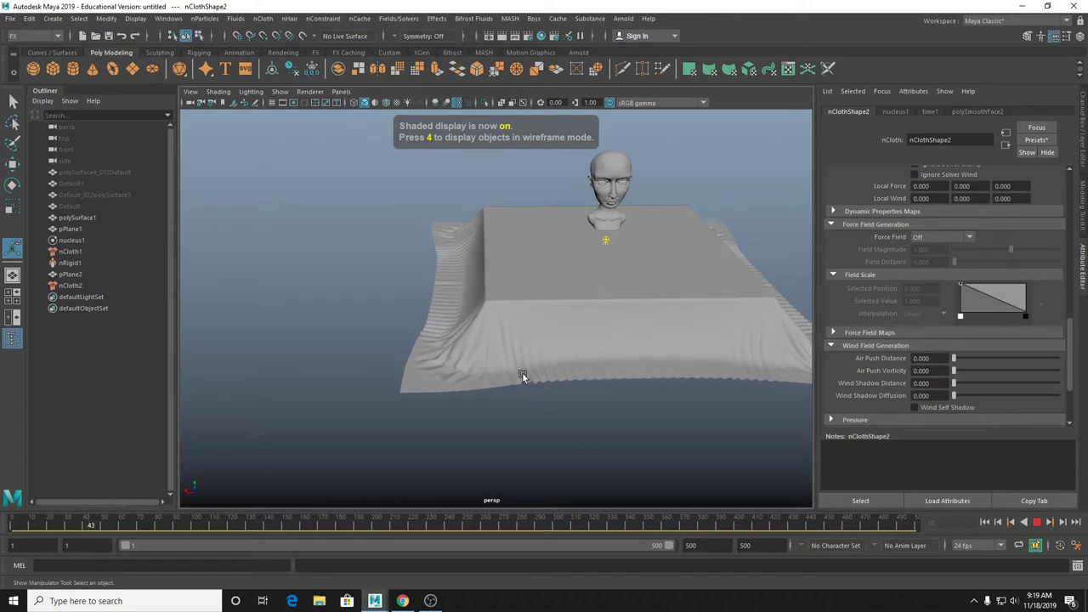
{"action": "scroll", "coordinate": [521, 376], "scroll_direction": "up", "scroll_amount": 2}
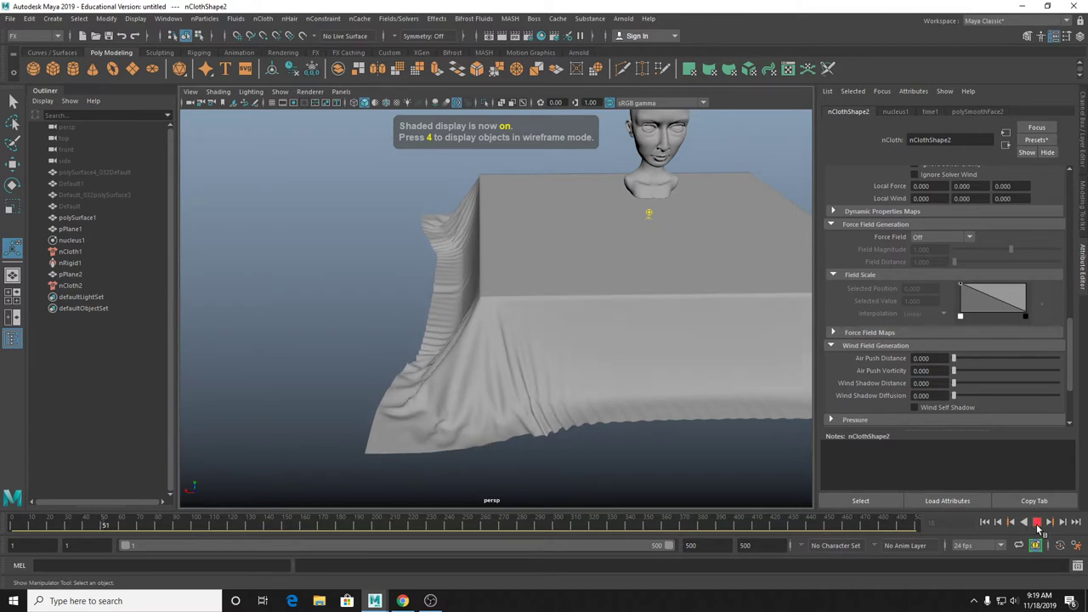
{"action": "key", "text": "Escape"}
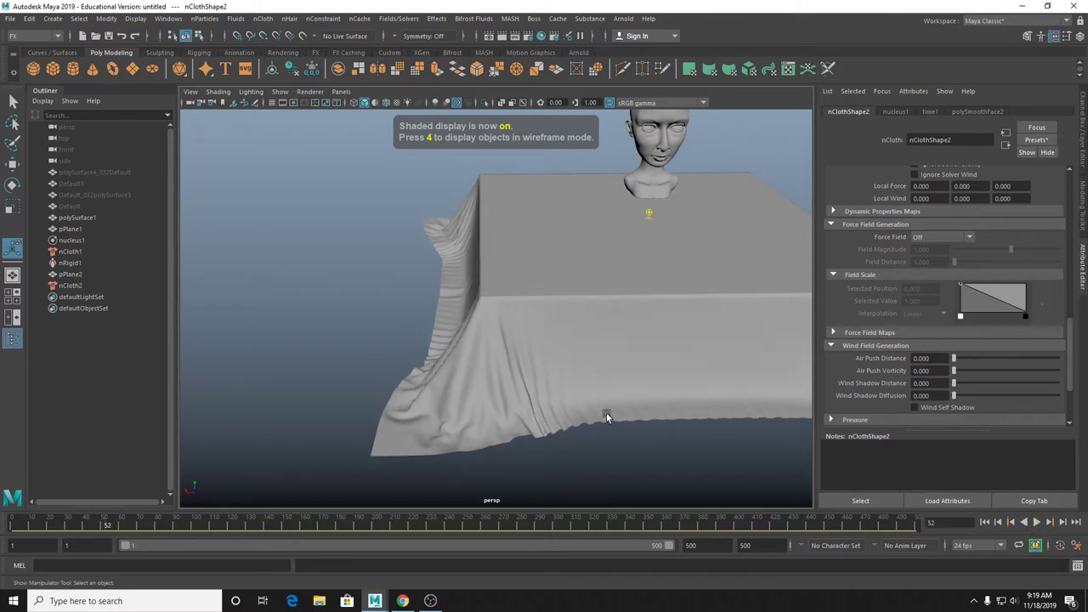
{"action": "left_click_drag", "start_coordinate": [607, 413], "coordinate": [658, 432], "text": "alt"}
{"action": "left_click_drag", "start_coordinate": [479, 247], "coordinate": [537, 322], "text": "alt"}
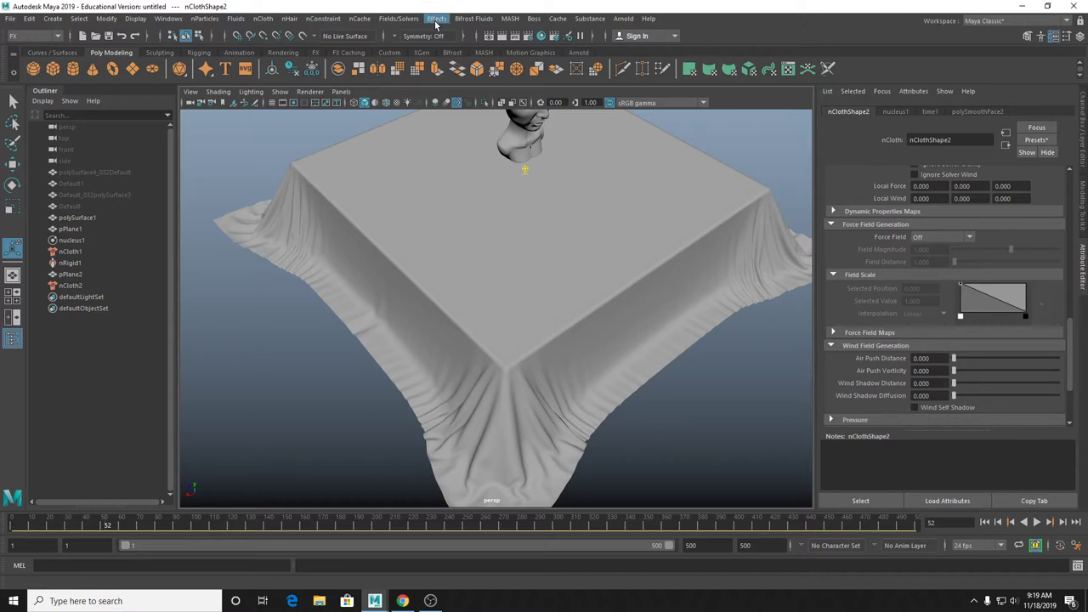
Review the available cache types: Alembic, BIF, Geometry and GPU.
{"action": "left_click", "coordinate": [558, 21]}
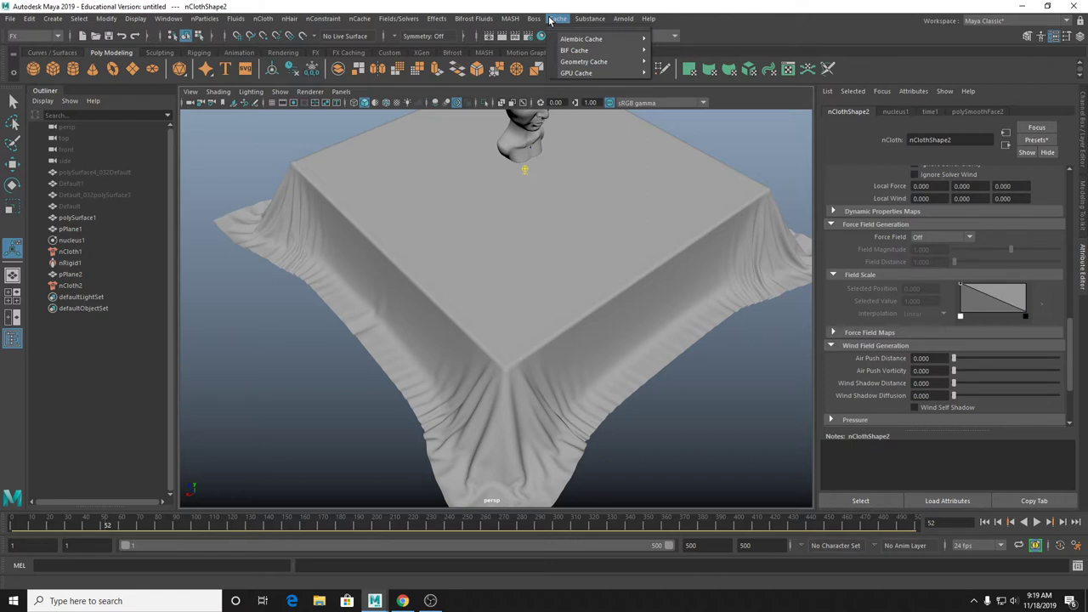
{"action": "mouse_move", "coordinate": [573, 46]}
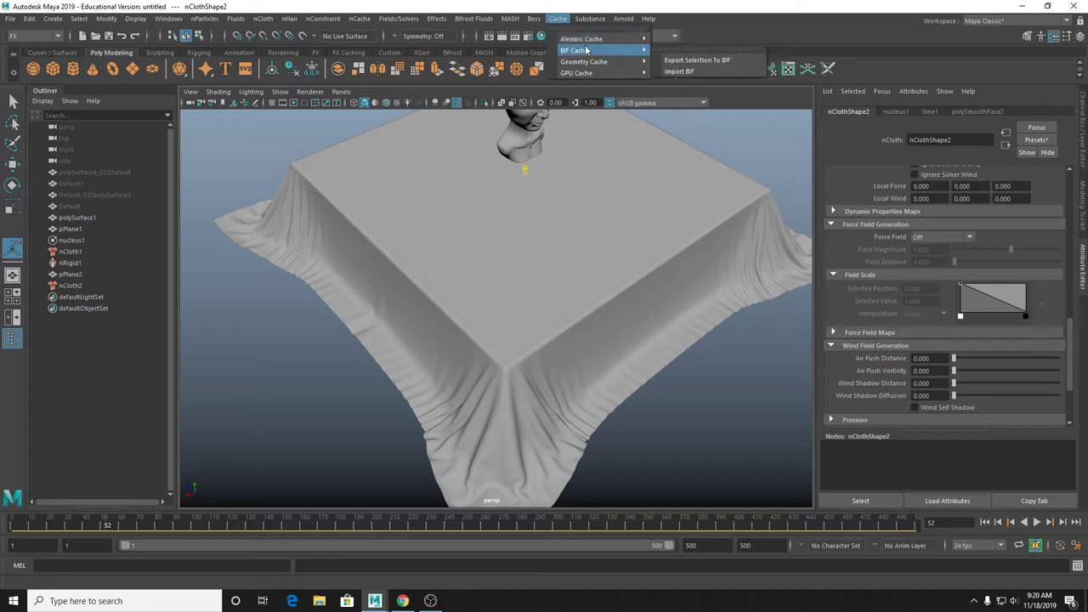
{"action": "mouse_move", "coordinate": [591, 62]}
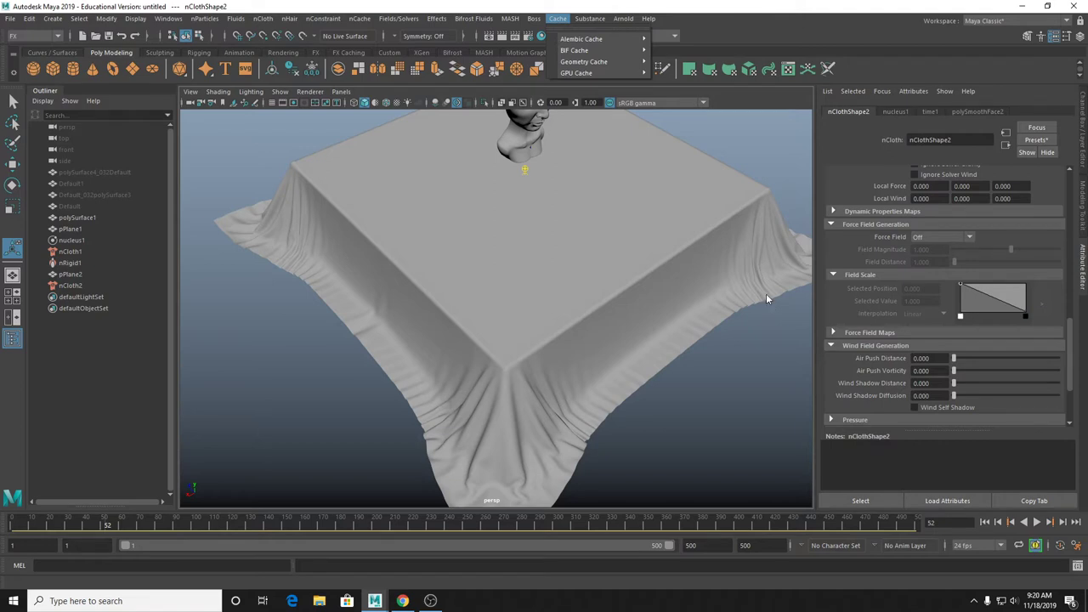
{"action": "left_click", "coordinate": [653, 420]}
Duplicate the draped cloth mesh at frame 52 and move the copy about 55 units along X, beside the original.
{"action": "left_click_drag", "start_coordinate": [622, 396], "coordinate": [476, 370], "text": "alt"}
{"action": "left_click", "coordinate": [571, 349]}
{"action": "left_click", "coordinate": [588, 405]}
{"action": "left_click", "coordinate": [474, 361]}
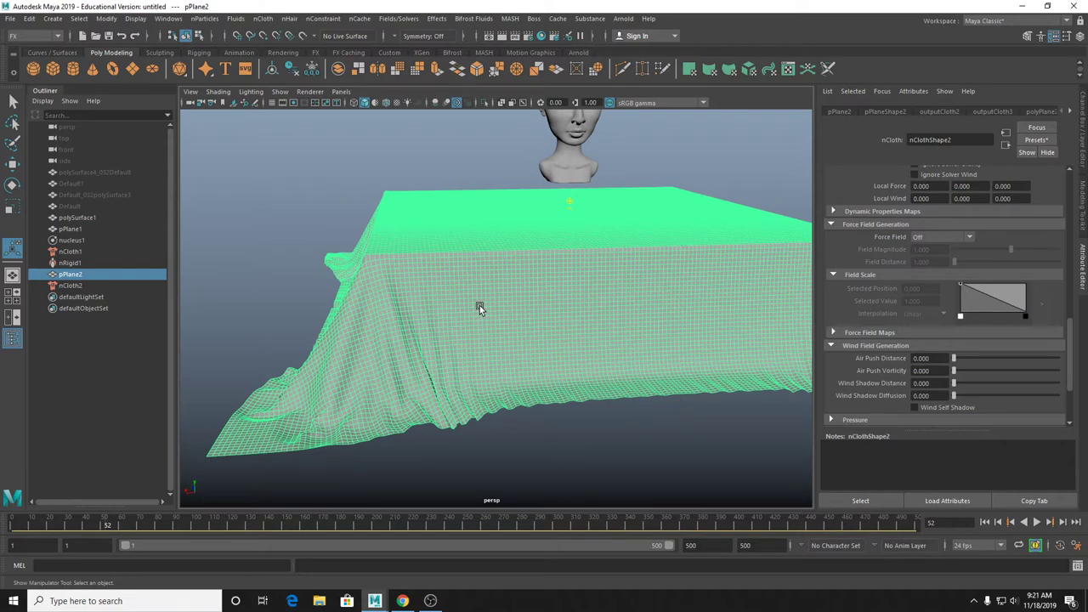
{"action": "key", "text": "ctrl+d"}
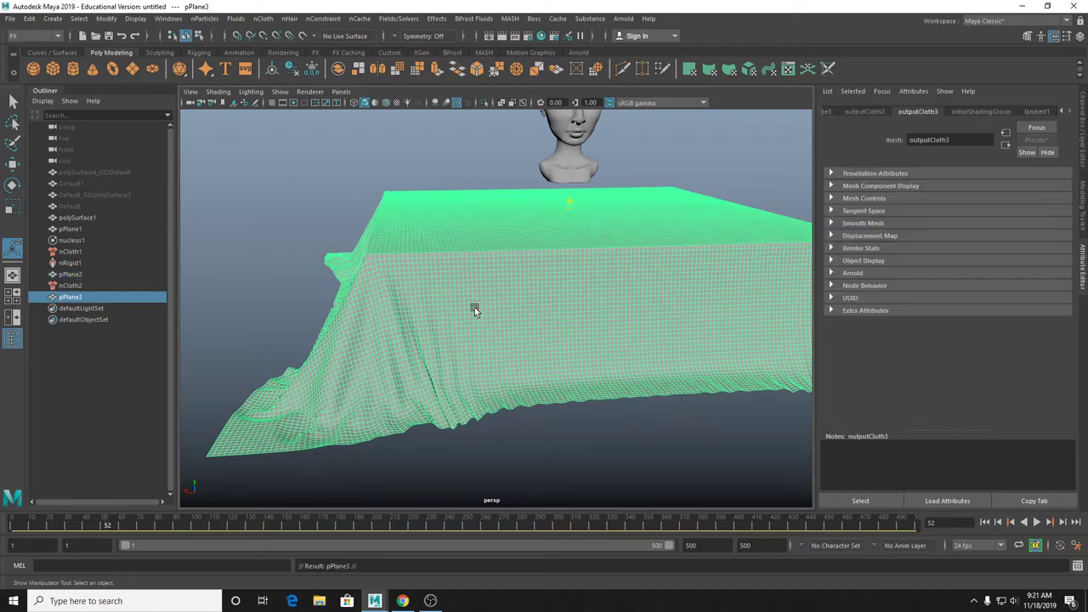
{"action": "key", "text": "w"}
{"action": "scroll", "coordinate": [483, 300], "scroll_direction": "down", "scroll_amount": 3}
{"action": "left_click_drag", "start_coordinate": [495, 283], "coordinate": [221, 272]}
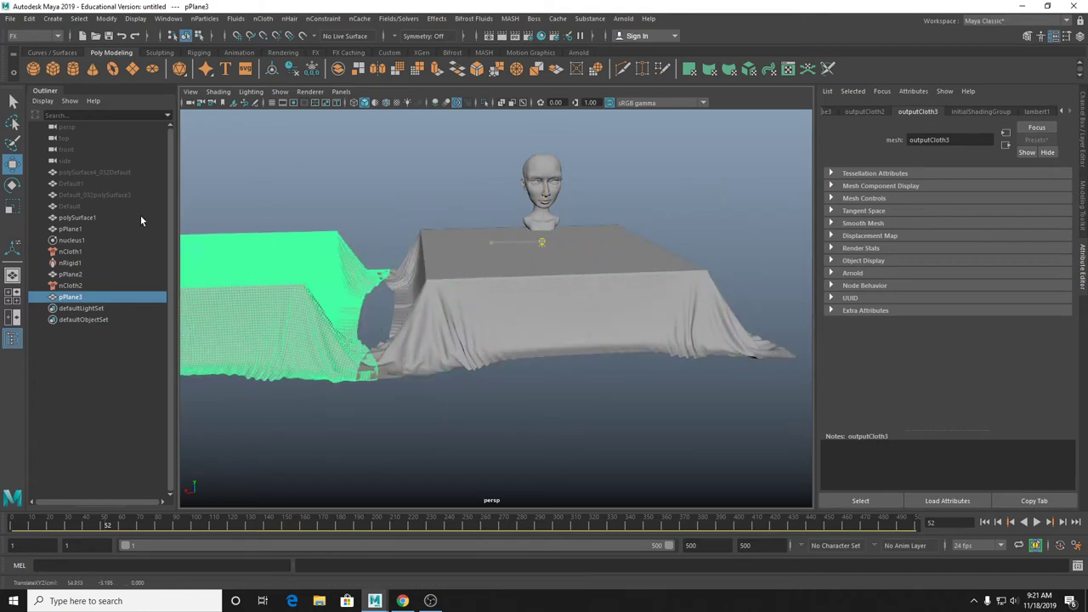
{"action": "middle_click_drag", "start_coordinate": [221, 272], "coordinate": [391, 272], "text": "alt"}
Play the simulation on to frame 60 to compare the original cloth with the duplicated mesh.
{"action": "left_click", "coordinate": [1037, 522]}
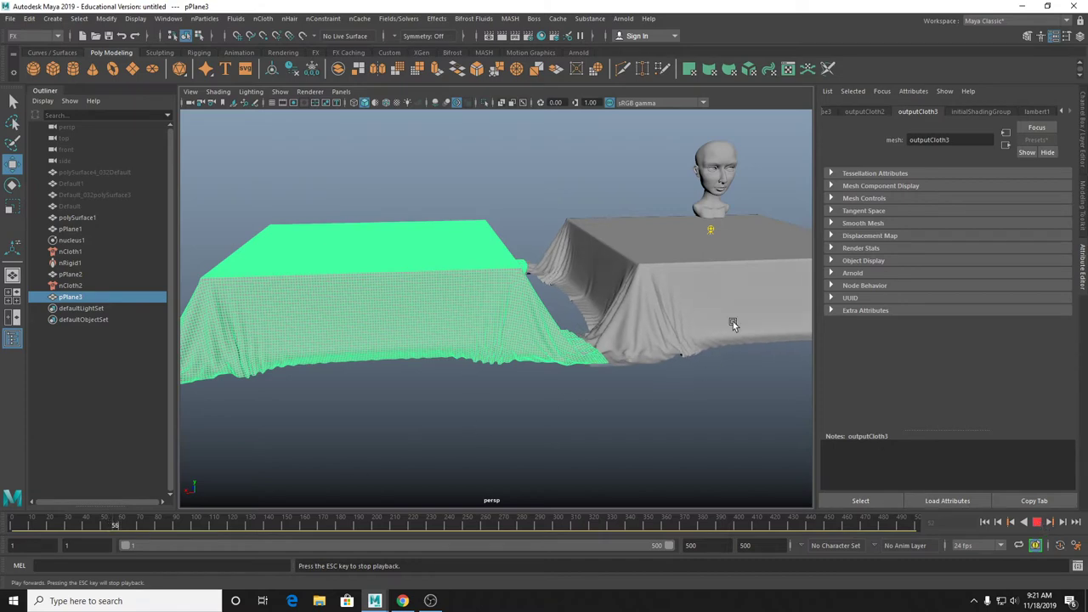
{"action": "left_click", "coordinate": [658, 265]}
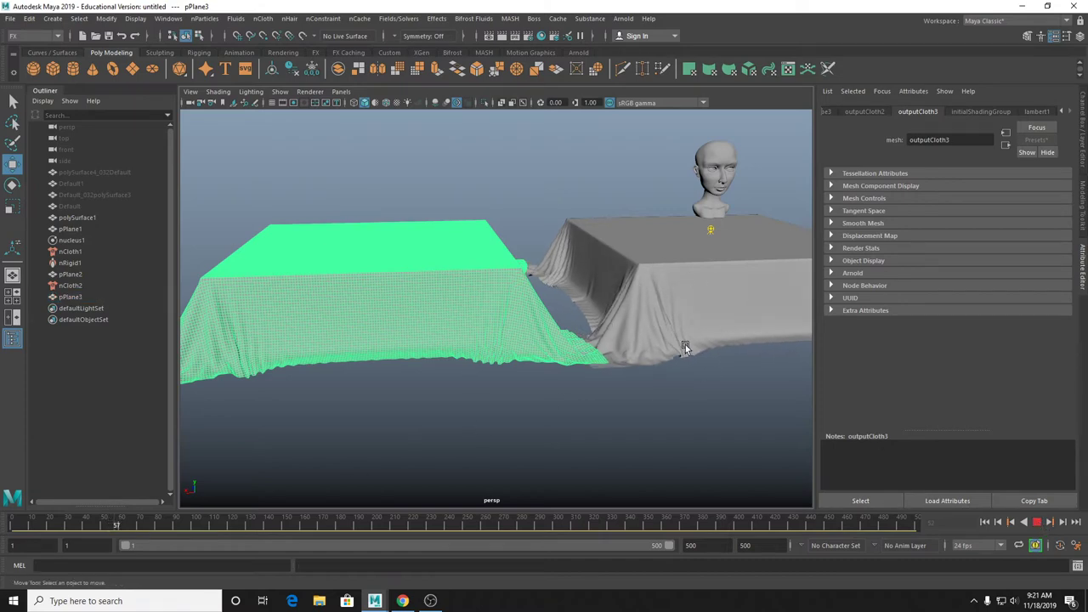
{"action": "left_click", "coordinate": [695, 429]}
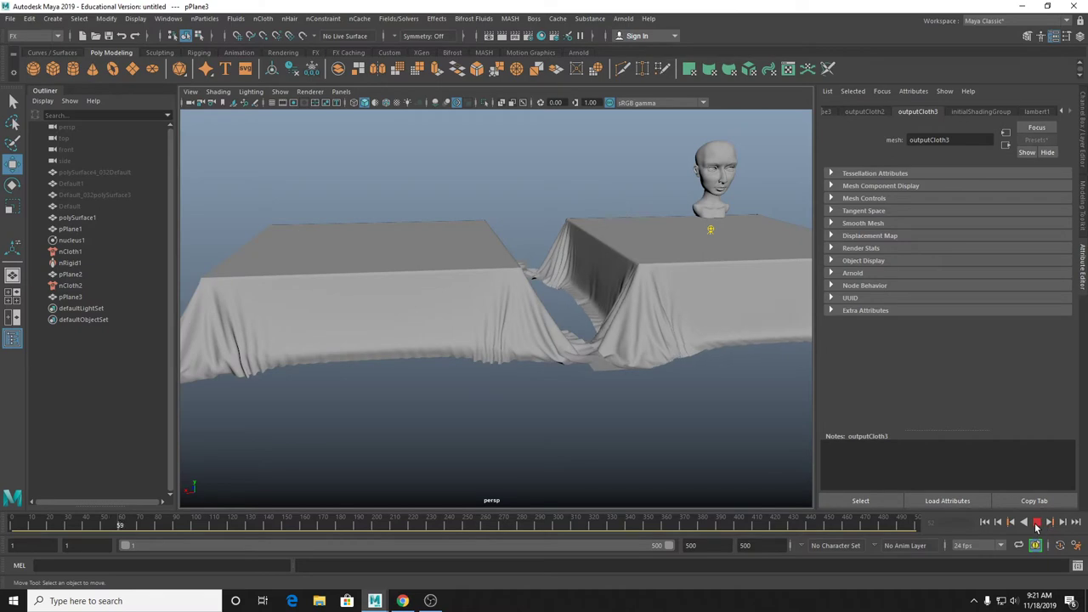
{"action": "key", "text": "Escape"}
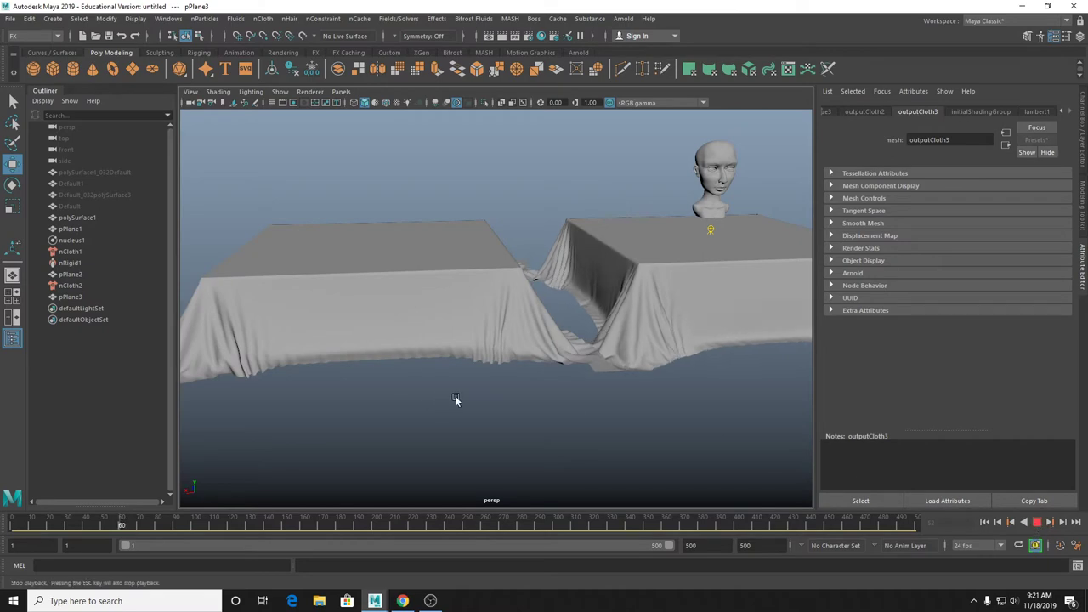
Extrude all faces of the duplicated cloth with a Local Translate Z of about -0.287, and return to object selection.
{"action": "left_click_drag", "start_coordinate": [455, 397], "coordinate": [518, 368]}
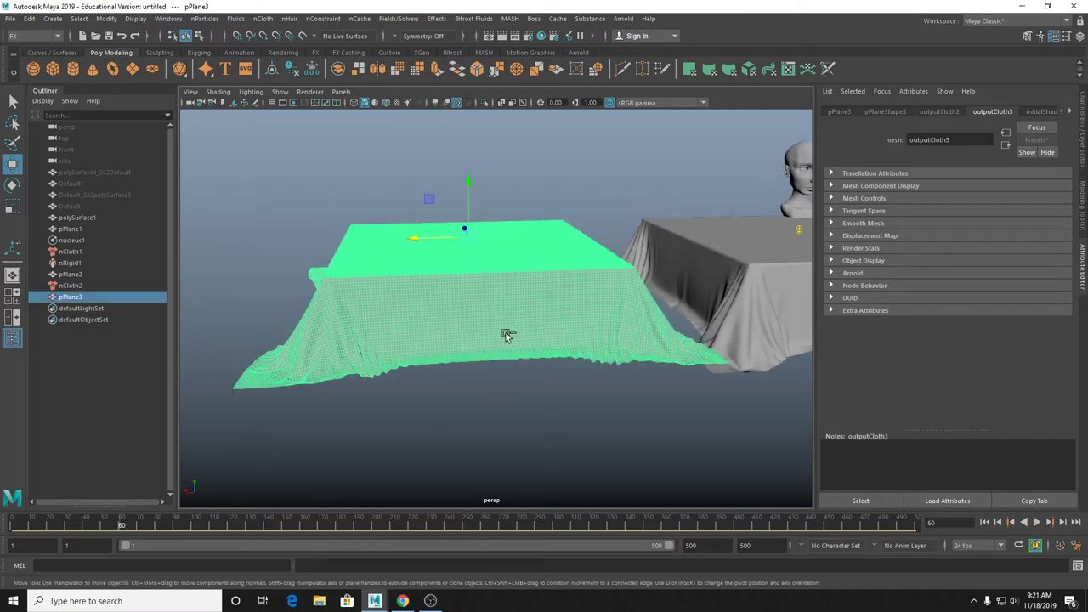
{"action": "key", "text": "ctrl+e"}
{"action": "scroll", "coordinate": [505, 334], "scroll_direction": "up", "scroll_amount": 3}
{"action": "left_click_drag", "start_coordinate": [620, 221], "coordinate": [617, 204], "text": "alt"}
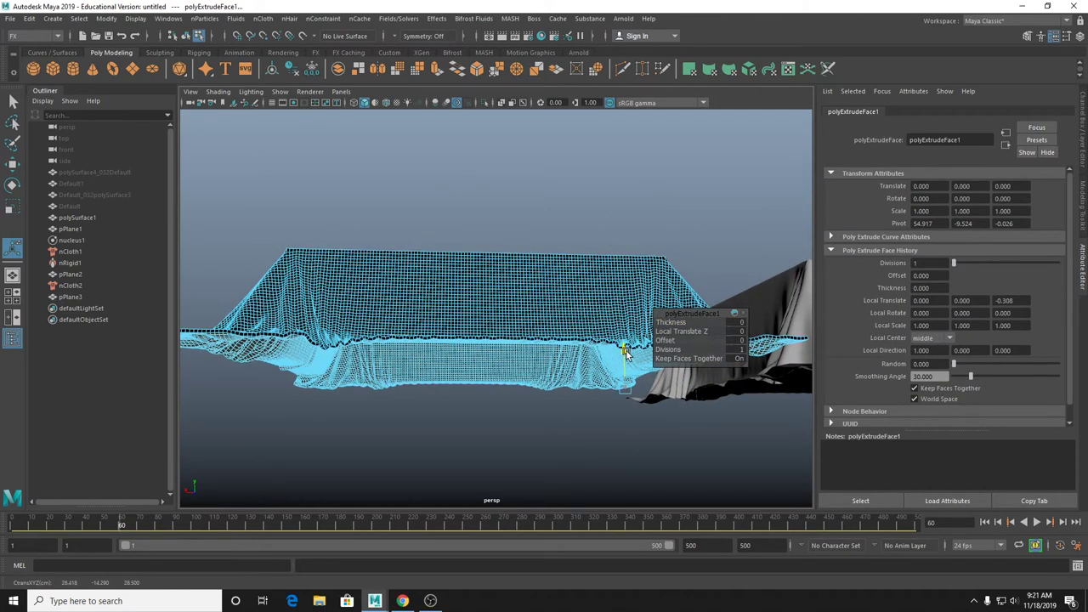
{"action": "left_click_drag", "start_coordinate": [626, 352], "coordinate": [626, 351]}
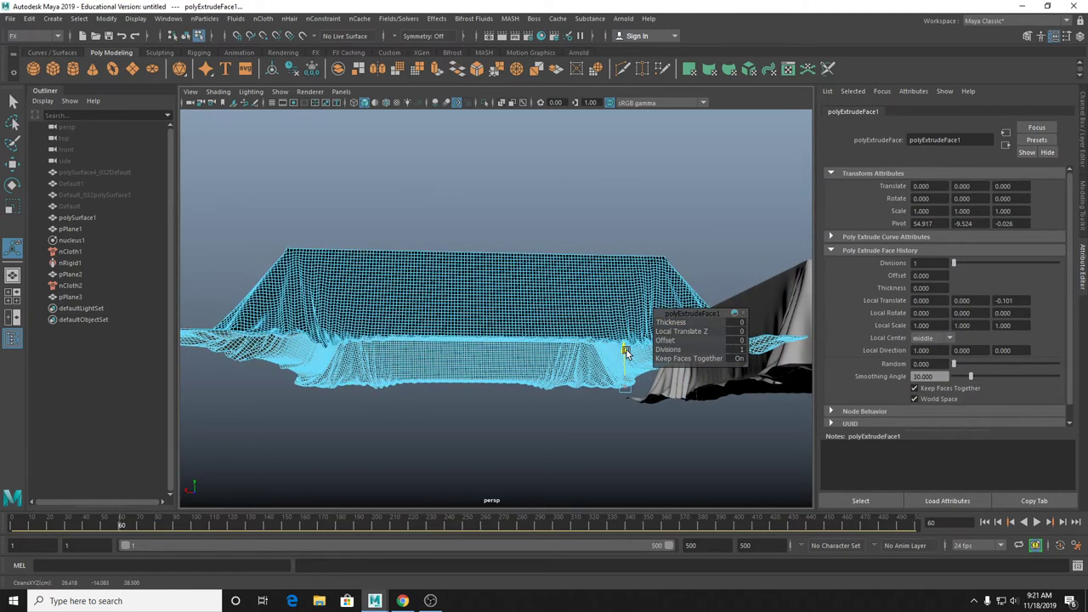
{"action": "left_click_drag", "start_coordinate": [626, 352], "coordinate": [624, 346]}
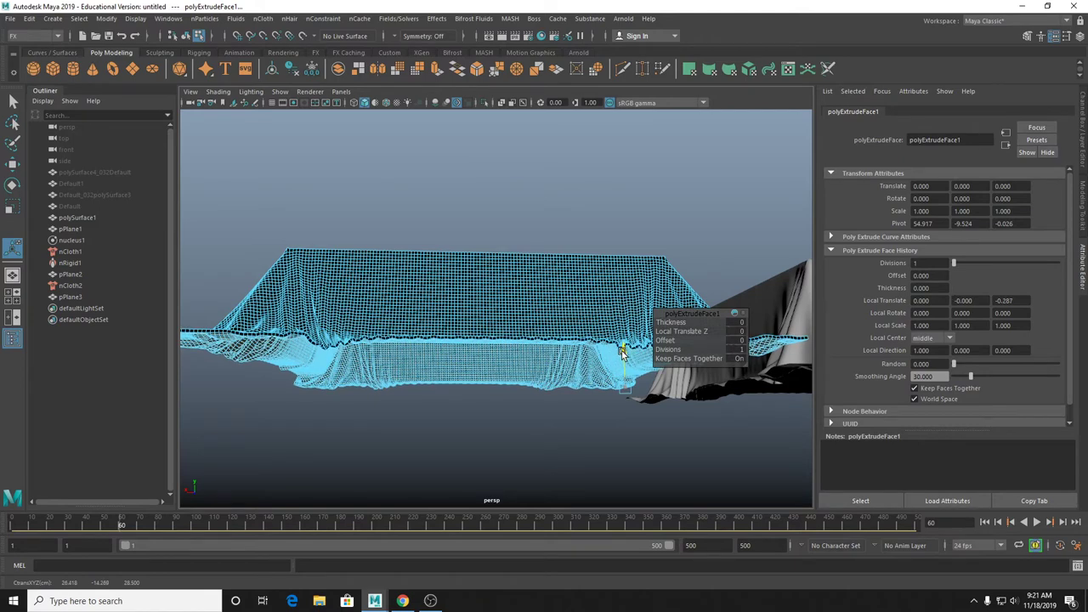
{"action": "left_click", "coordinate": [454, 292]}
{"action": "right_click_drag", "start_coordinate": [424, 253], "coordinate": [475, 220]}
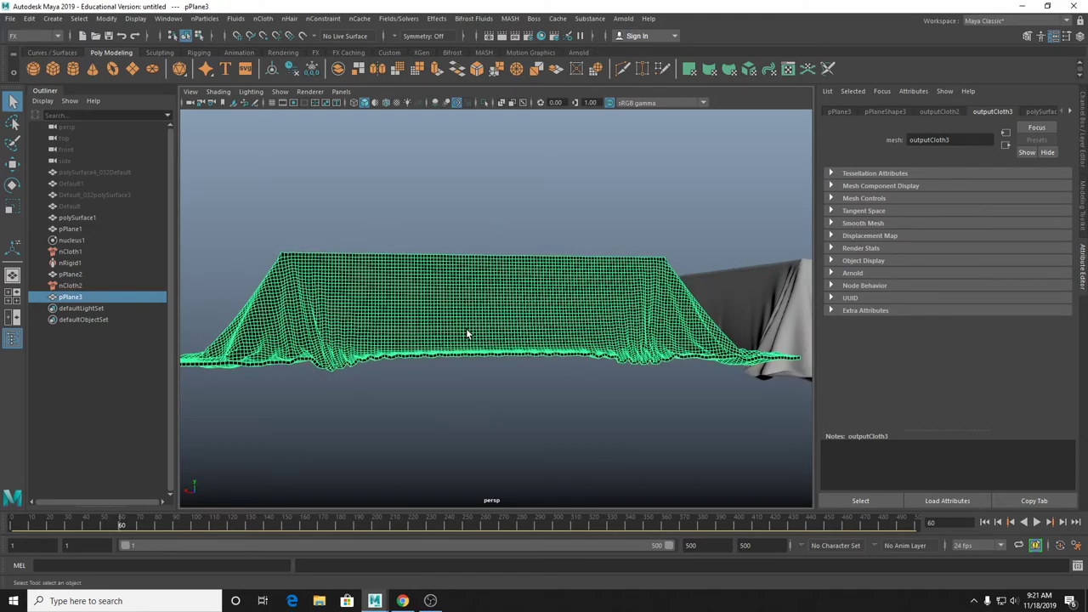
Reverse the normals of the extruded cloth copy.
{"action": "left_click_drag", "start_coordinate": [472, 334], "coordinate": [392, 107], "text": "alt"}
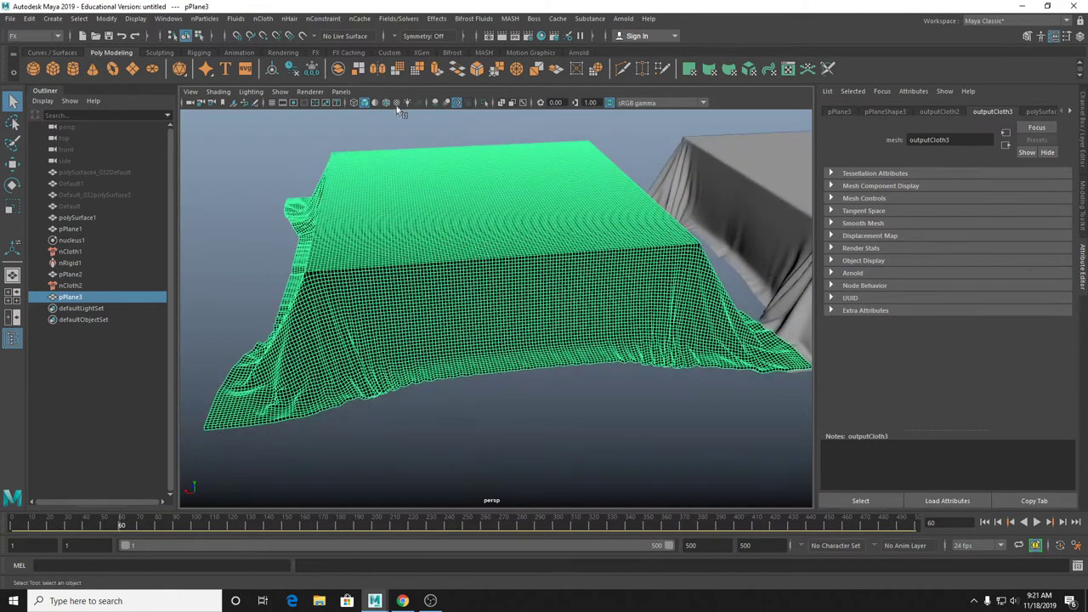
{"action": "key", "text": "space"}
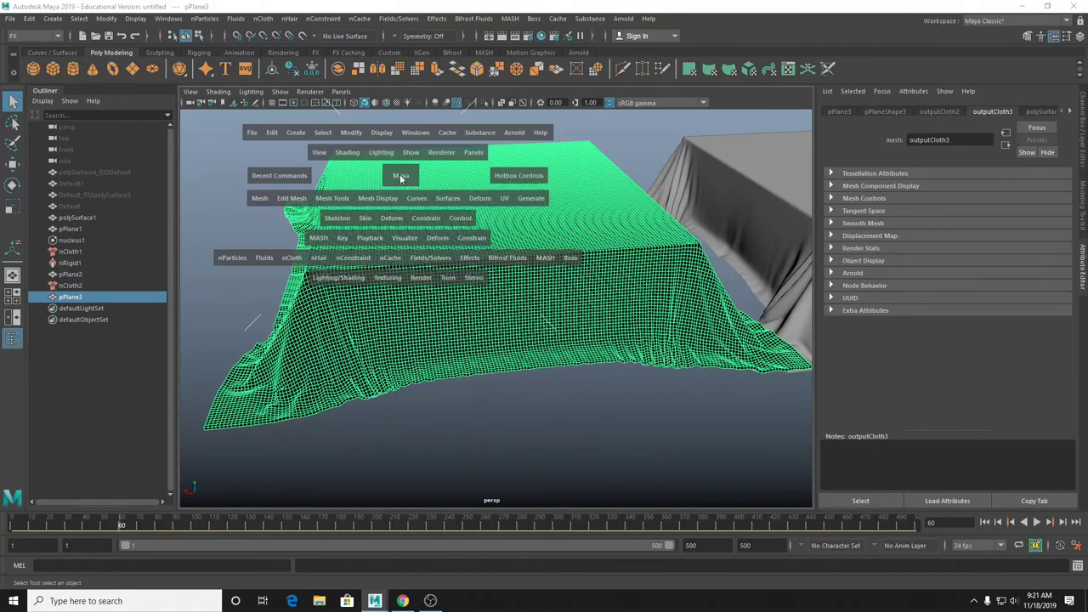
{"action": "left_click", "coordinate": [379, 200]}
{"action": "left_click", "coordinate": [387, 252]}
{"action": "key", "text": "w"}
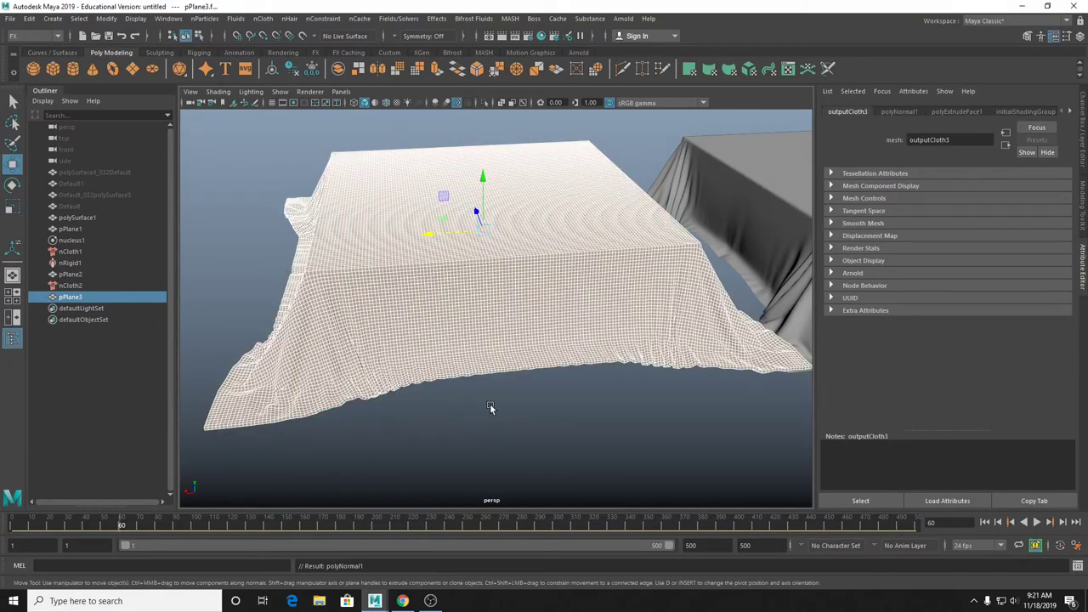
Turn on smooth mesh preview for the thickened cloth copy, accepting the high face count, and clear the selection.
{"action": "left_click", "coordinate": [490, 403]}
{"action": "key", "text": "bracketleft"}
{"action": "key", "text": "bracketleft"}
{"action": "left_click", "coordinate": [454, 316]}
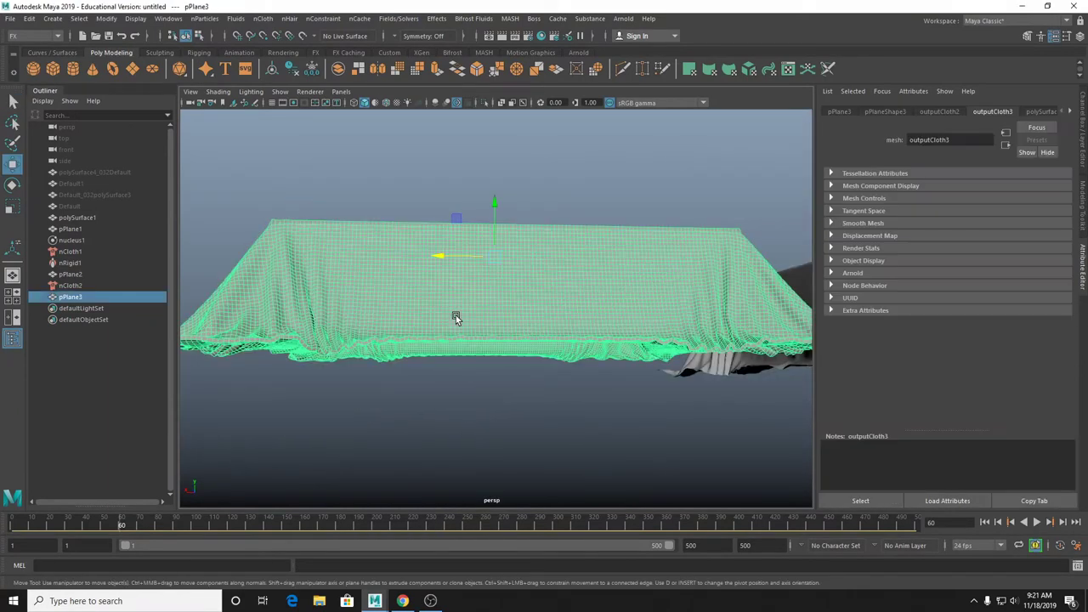
{"action": "key", "text": "3"}
{"action": "left_click", "coordinate": [502, 310]}
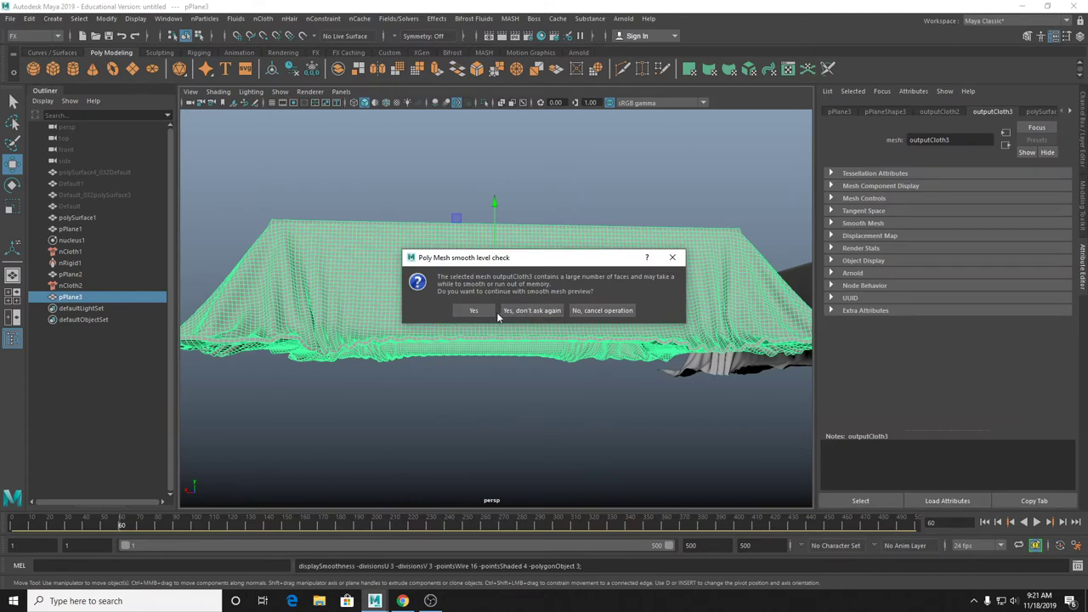
{"action": "left_click", "coordinate": [489, 376]}
{"action": "left_click_drag", "start_coordinate": [489, 376], "coordinate": [496, 422], "text": "alt"}
{"action": "scroll", "coordinate": [458, 380], "scroll_direction": "down", "scroll_amount": 5}
{"action": "left_click_drag", "start_coordinate": [458, 378], "coordinate": [441, 294], "text": "alt"}
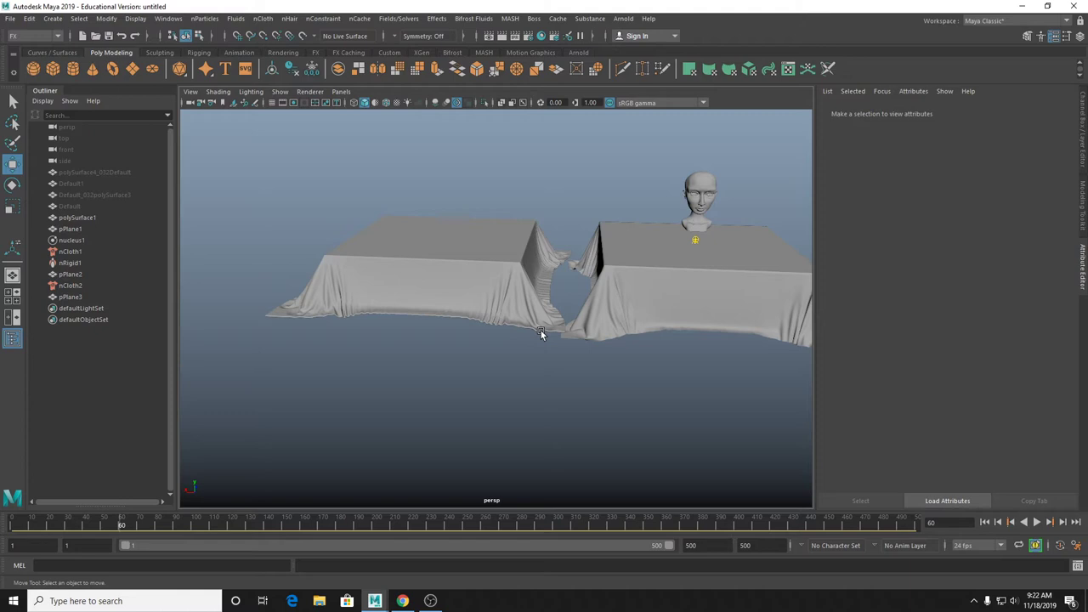
Delete the thickened cloth copy and the original draped cloth, keeping the head and ground plane.
{"action": "left_click_drag", "start_coordinate": [620, 350], "coordinate": [412, 302], "text": "alt"}
{"action": "left_click", "coordinate": [413, 302]}
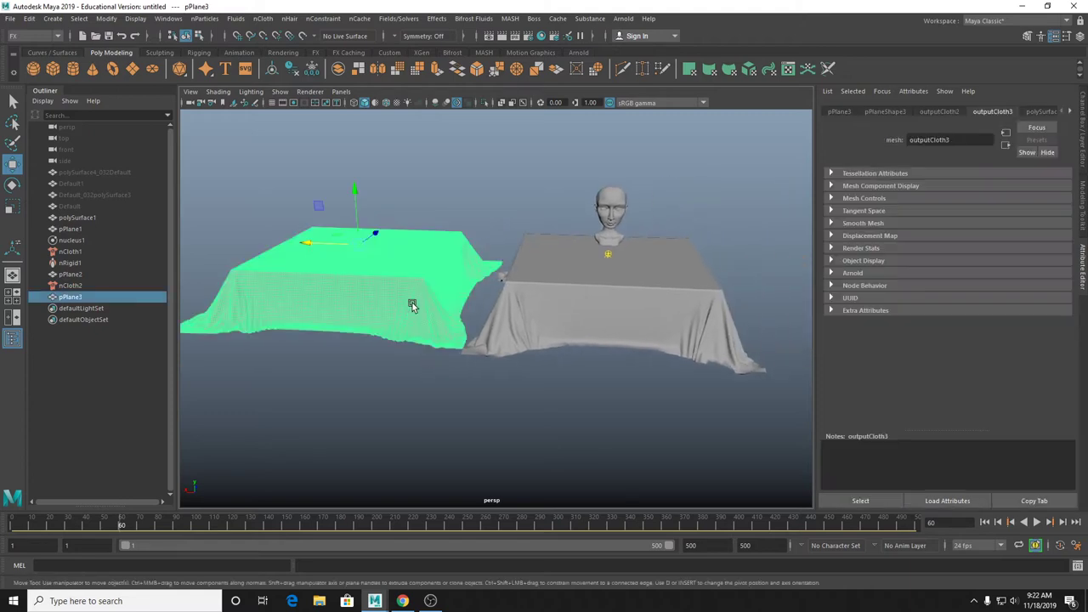
{"action": "key", "text": "Delete"}
{"action": "left_click", "coordinate": [520, 314]}
{"action": "key", "text": "Delete"}
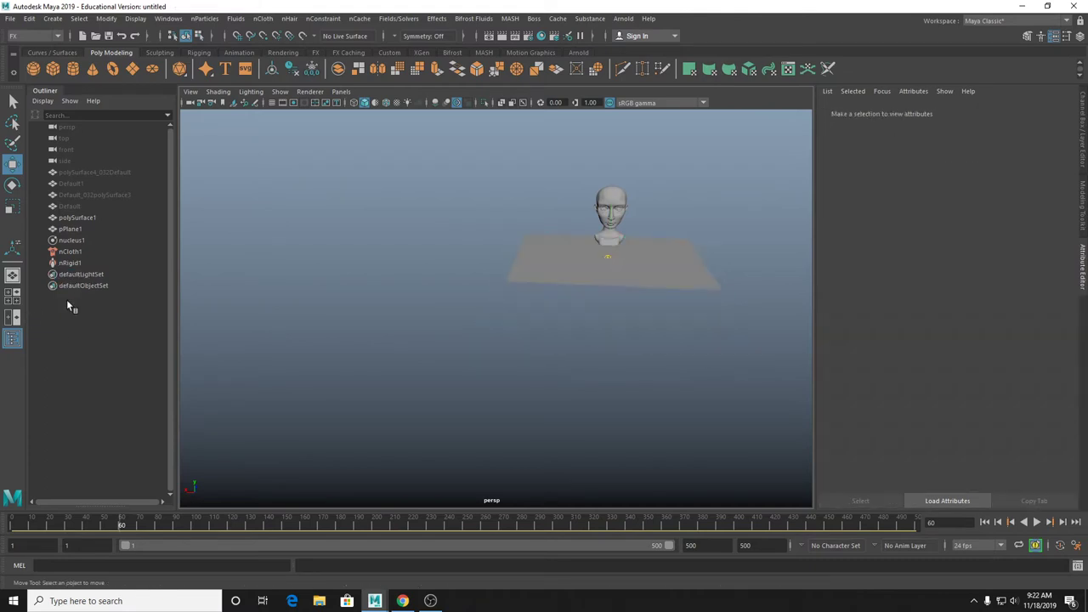
Enable the head's nCloth1 simulation and play it from frame 1.
{"action": "left_click_drag", "start_coordinate": [647, 306], "coordinate": [510, 306], "text": "alt"}
{"action": "left_click", "coordinate": [71, 251]}
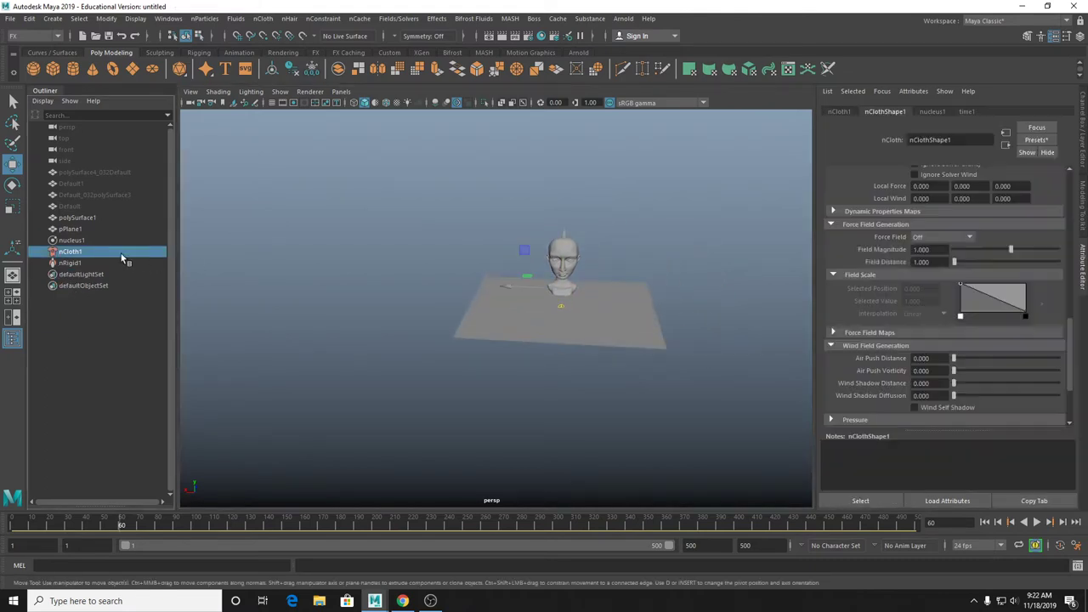
{"action": "scroll", "coordinate": [983, 232], "scroll_direction": "up", "scroll_amount": 10}
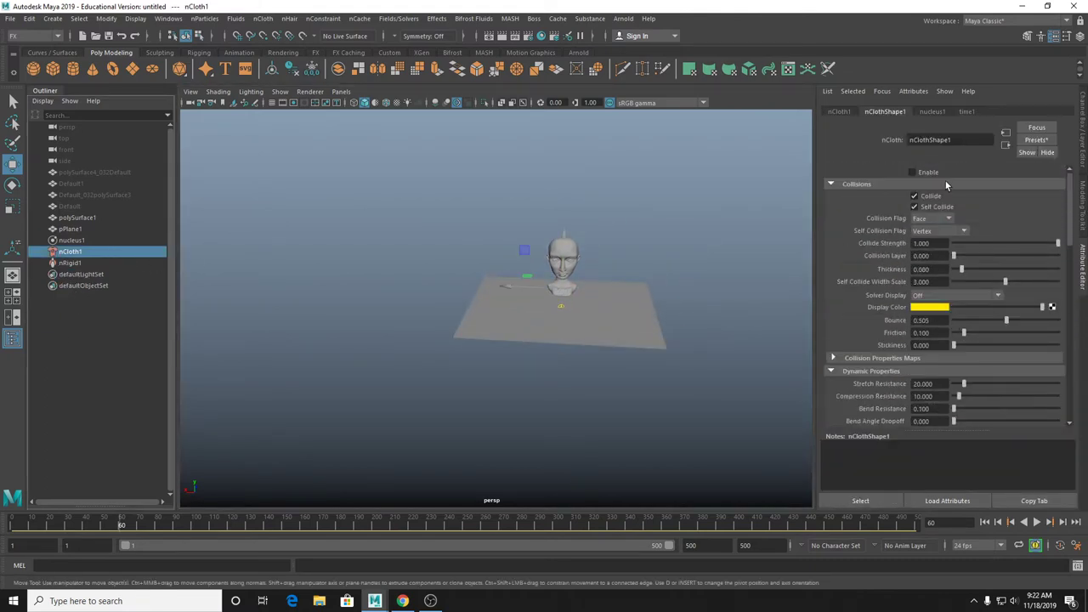
{"action": "left_click", "coordinate": [927, 174]}
{"action": "scroll", "coordinate": [510, 370], "scroll_direction": "up", "scroll_amount": 5}
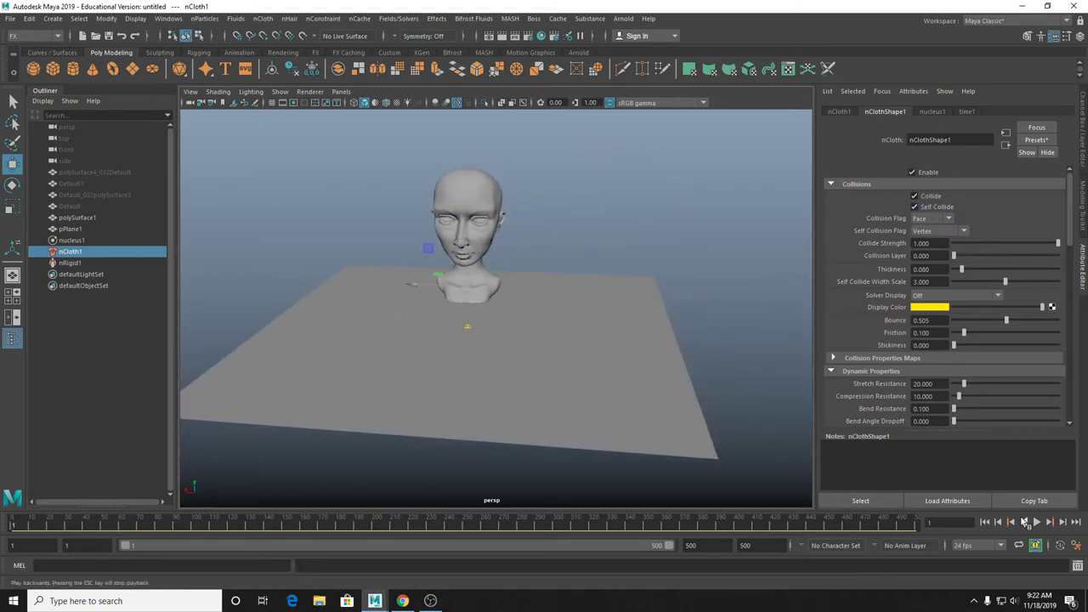
{"action": "left_click", "coordinate": [1036, 522]}
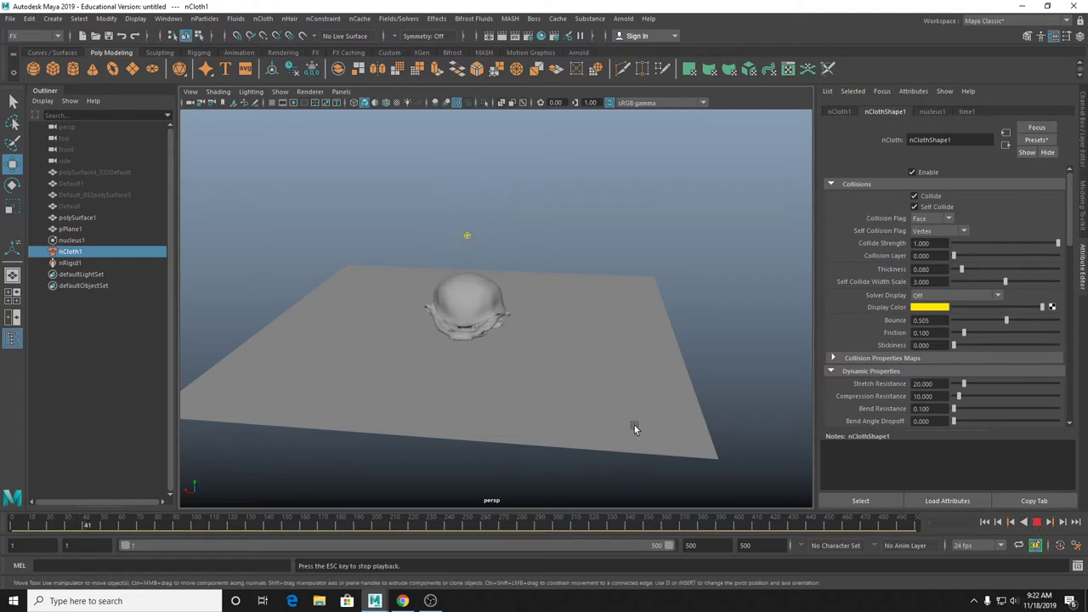
{"action": "scroll", "coordinate": [620, 406], "scroll_direction": "up", "scroll_amount": 2}
{"action": "left_click_drag", "start_coordinate": [620, 405], "coordinate": [551, 391], "text": "alt"}
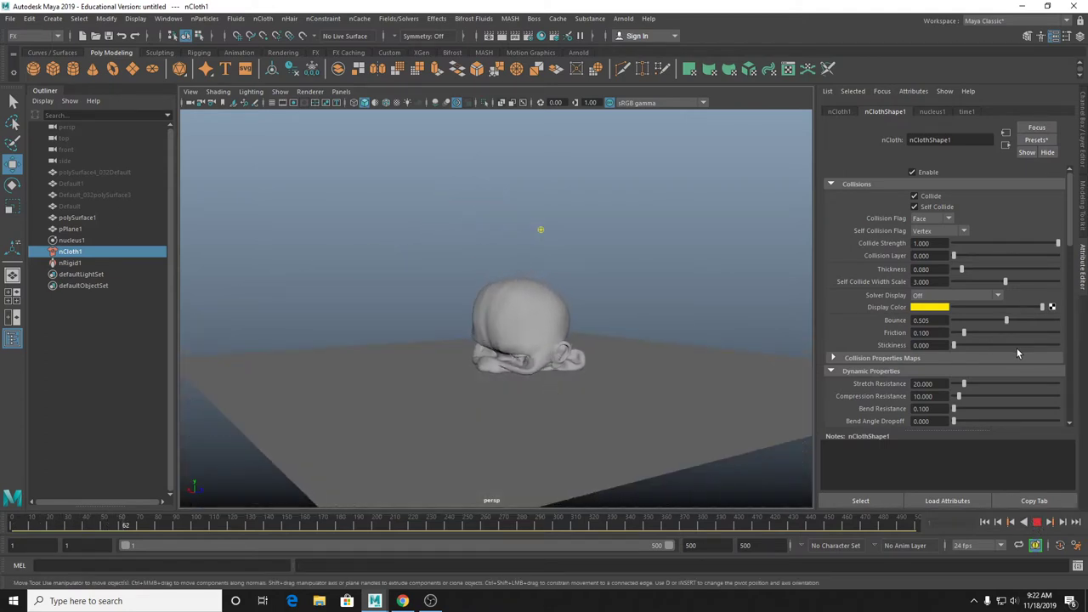
Try Compression Resistance values of 0 and about 26.4 on the head's nCloth while the simulation plays.
{"action": "scroll", "coordinate": [1017, 349], "scroll_direction": "down", "scroll_amount": 1}
{"action": "left_click_drag", "start_coordinate": [959, 362], "coordinate": [952, 363]}
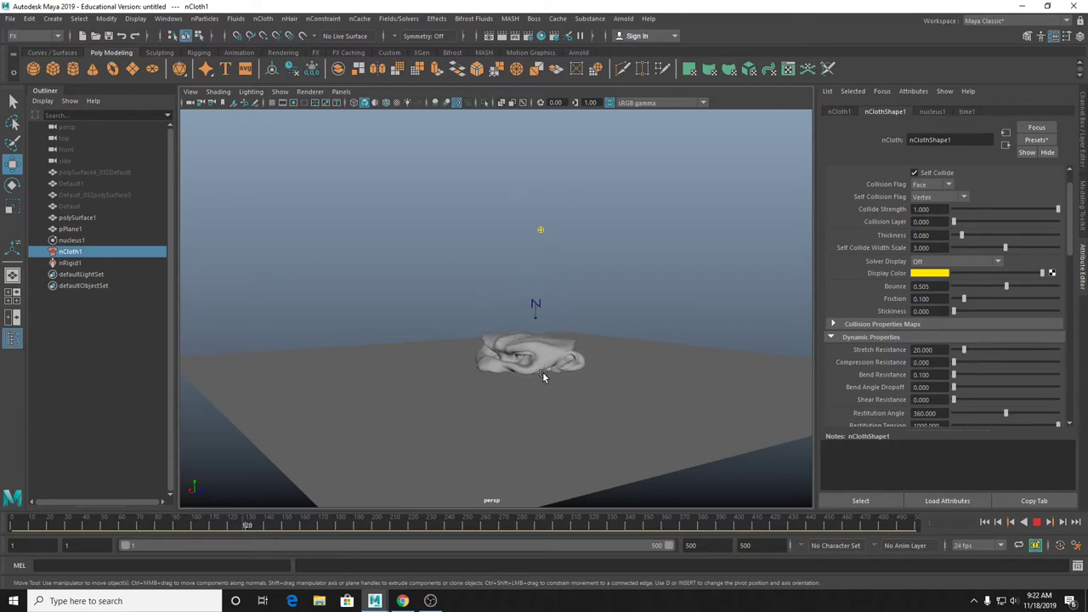
{"action": "scroll", "coordinate": [542, 374], "scroll_direction": "up", "scroll_amount": 1}
{"action": "right_click_drag", "start_coordinate": [542, 372], "coordinate": [628, 371], "text": "alt"}
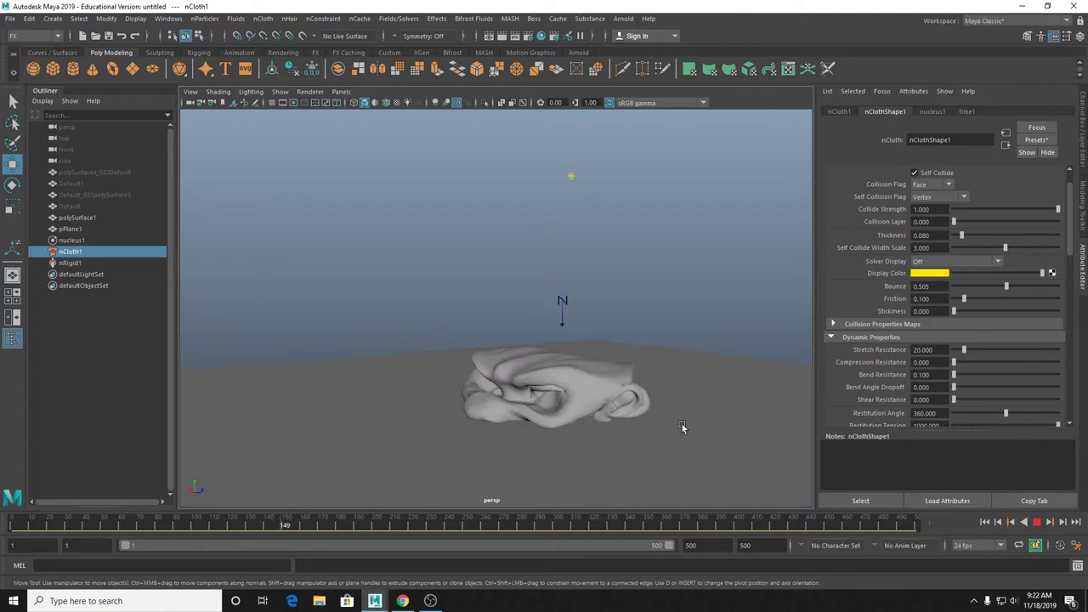
{"action": "left_click_drag", "start_coordinate": [953, 363], "coordinate": [967, 364]}
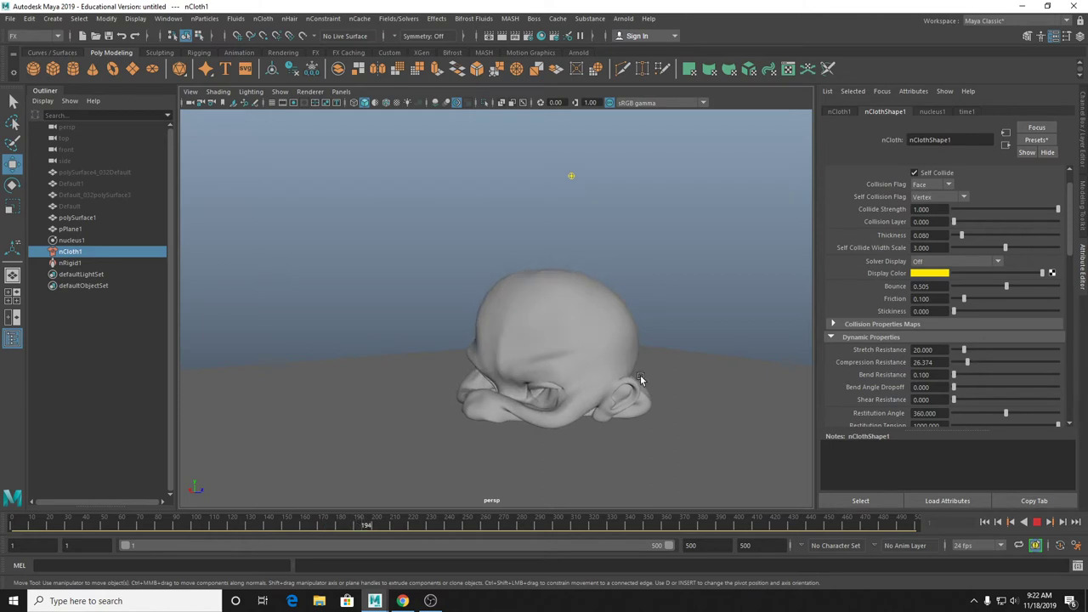
{"action": "left_click_drag", "start_coordinate": [640, 375], "coordinate": [615, 331], "text": "alt"}
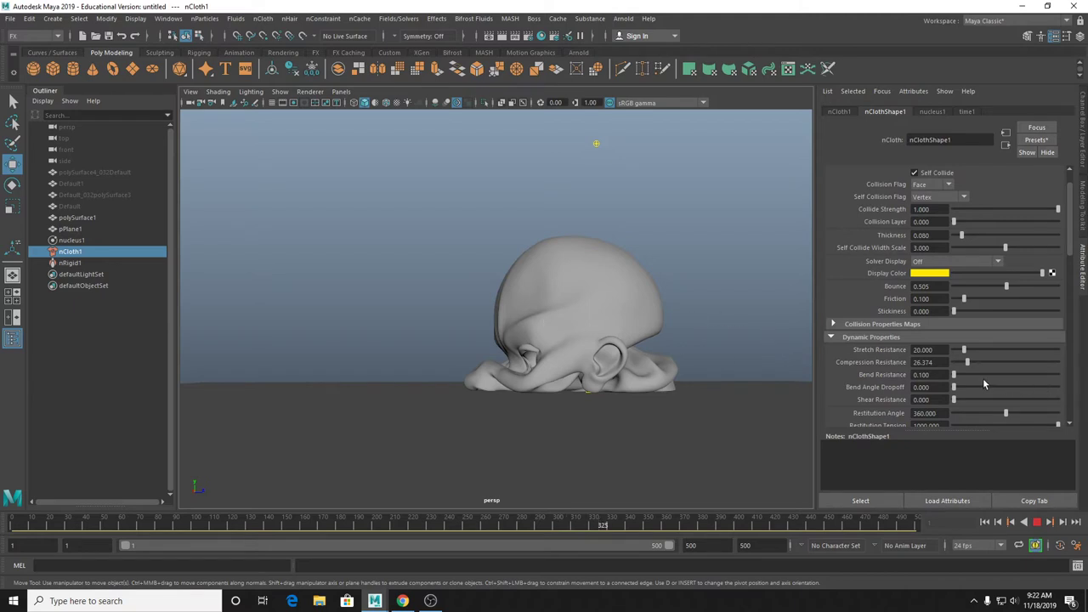
Set the head's Bend Resistance to about 51.6 and Compression Resistance to about 1.1 during playback.
{"action": "left_click_drag", "start_coordinate": [956, 374], "coordinate": [980, 387]}
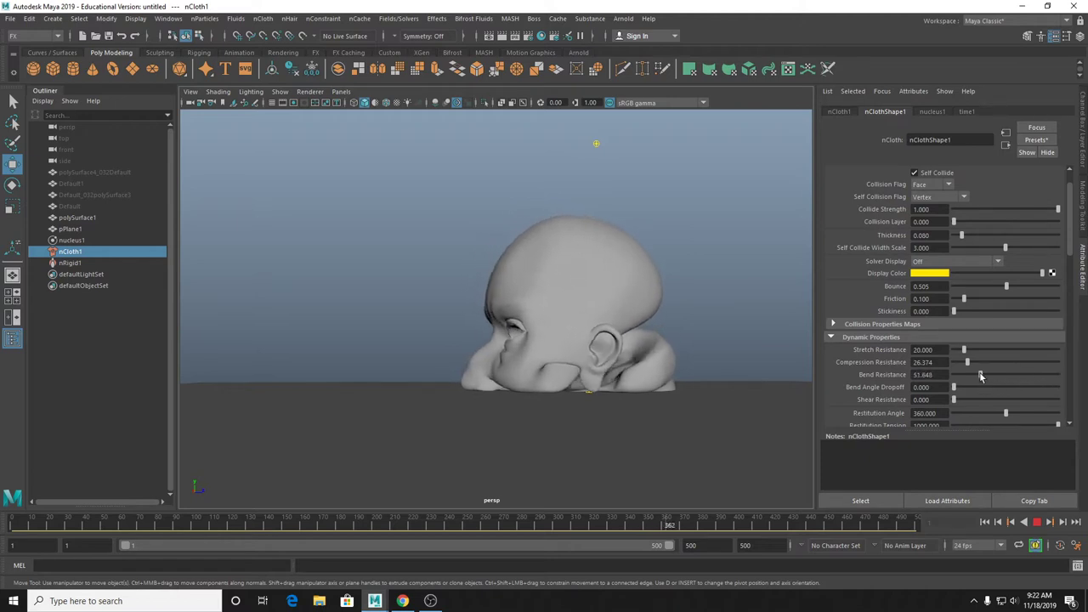
{"action": "left_click", "coordinate": [955, 363]}
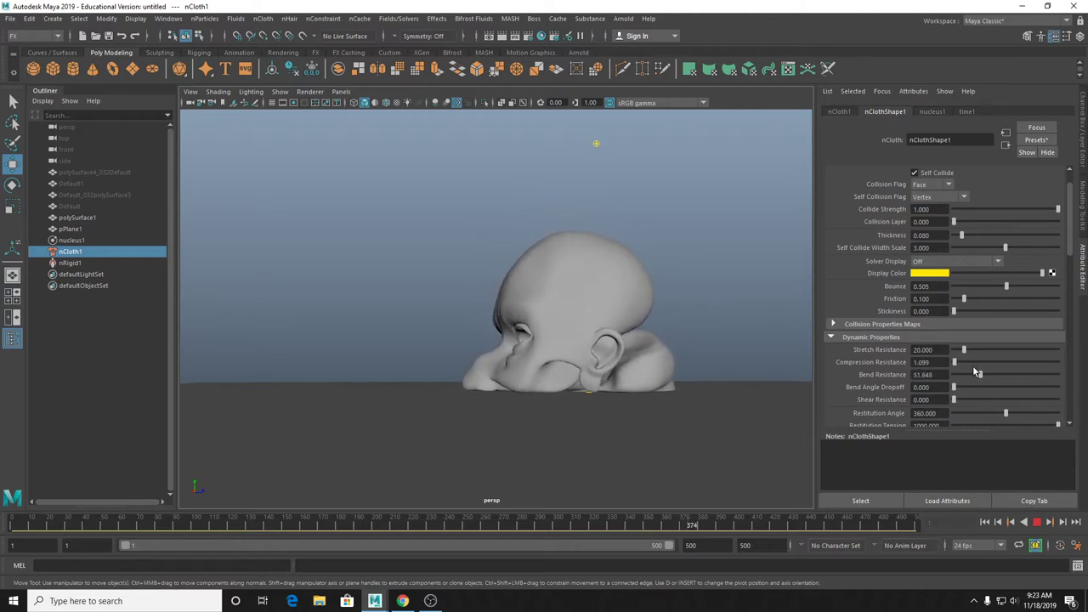
Try a Rigidity of about 0.549 on the head's nCloth, then stop playback and return to frame 1.
{"action": "scroll", "coordinate": [972, 365], "scroll_direction": "down", "scroll_amount": 4}
{"action": "mouse_move", "coordinate": [955, 308]}
{"action": "left_mouse_down"}
{"action": "mouse_move", "coordinate": [969, 308]}
{"action": "mouse_move", "coordinate": [959, 310]}
{"action": "left_mouse_up"}
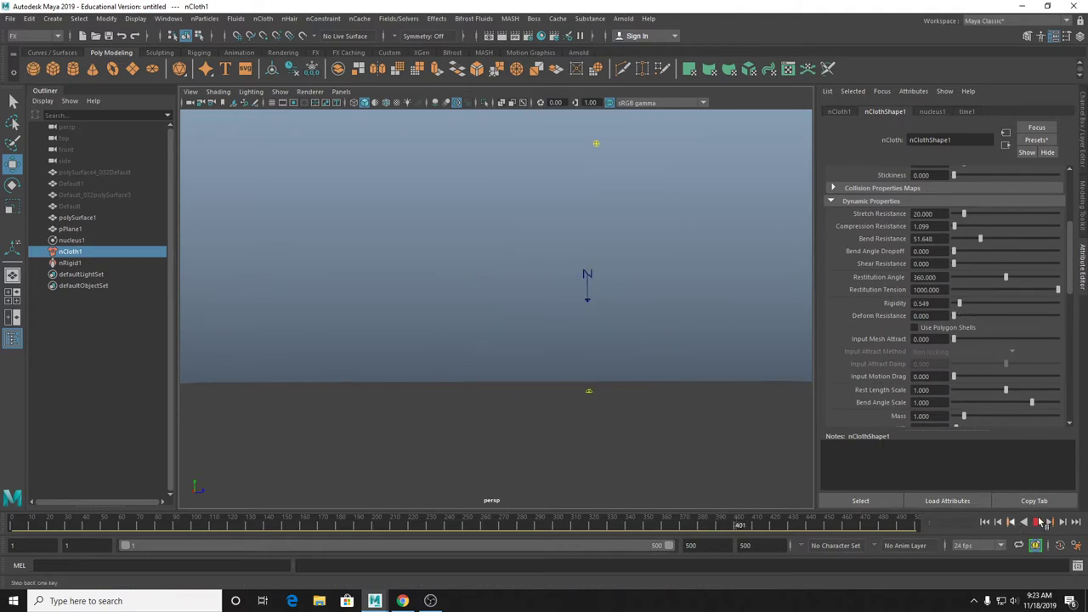
{"action": "left_click", "coordinate": [1037, 522]}
{"action": "left_click", "coordinate": [985, 522]}
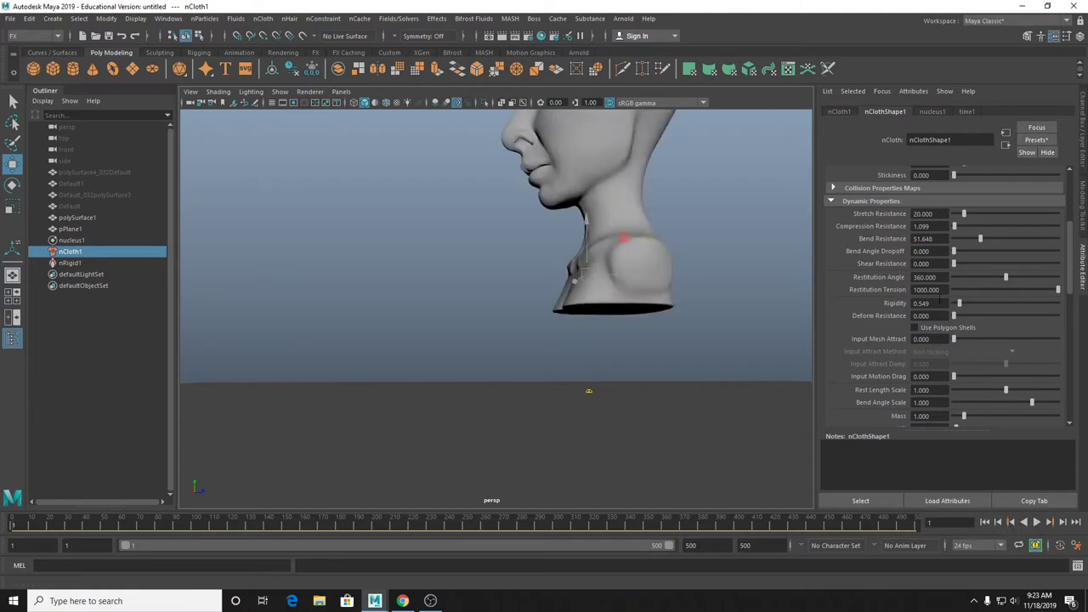
Reset the Rigidity of the head's nCloth to 0.
{"action": "left_click_drag", "start_coordinate": [940, 301], "coordinate": [908, 306]}
{"action": "type", "text": "0"}
{"action": "key", "text": "Return"}
Delete the nCloth1 node from the head.
{"action": "scroll", "coordinate": [650, 275], "scroll_direction": "down", "scroll_amount": 3}
{"action": "left_click_drag", "start_coordinate": [649, 276], "coordinate": [746, 361], "text": "alt"}
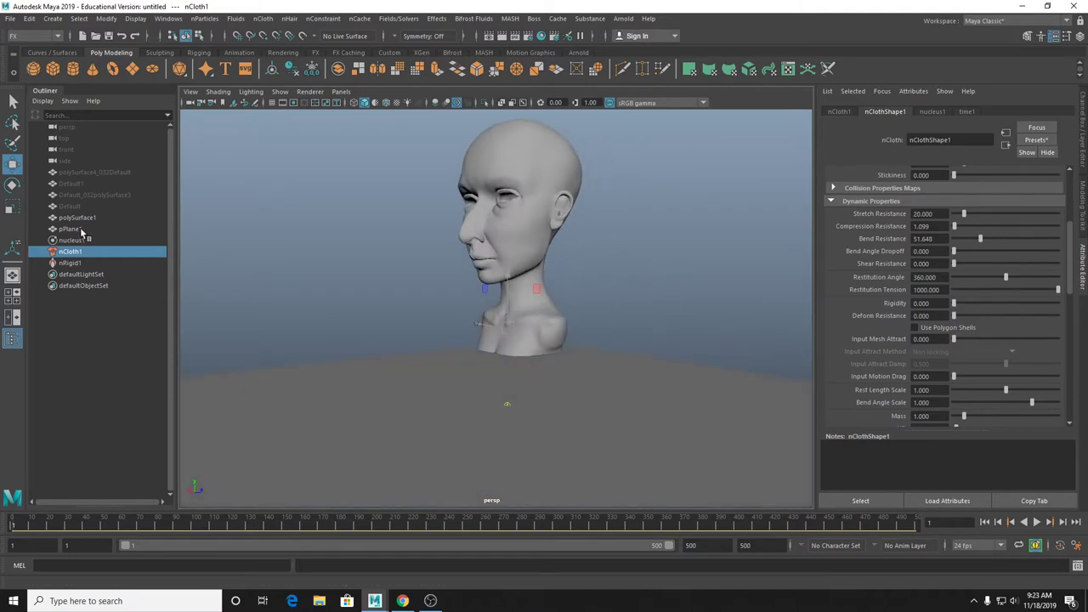
{"action": "key", "text": "Delete"}
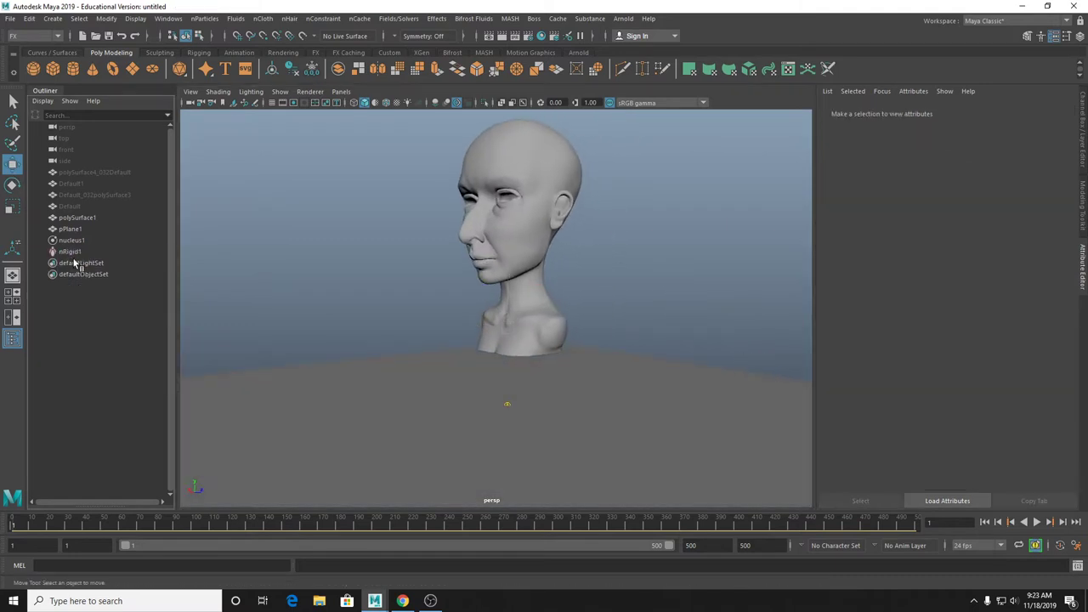
Create a new nCloth from the head mesh polySurface1 and display the head with smooth mesh preview.
{"action": "left_click", "coordinate": [500, 192]}
{"action": "left_click", "coordinate": [272, 21]}
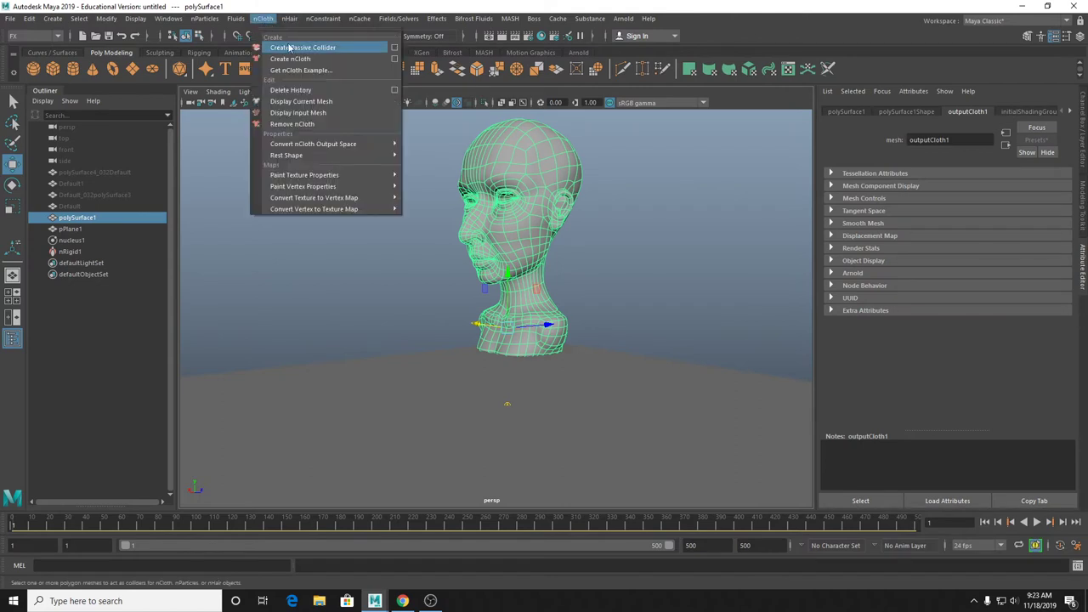
{"action": "left_click", "coordinate": [297, 47]}
{"action": "key", "text": "3"}
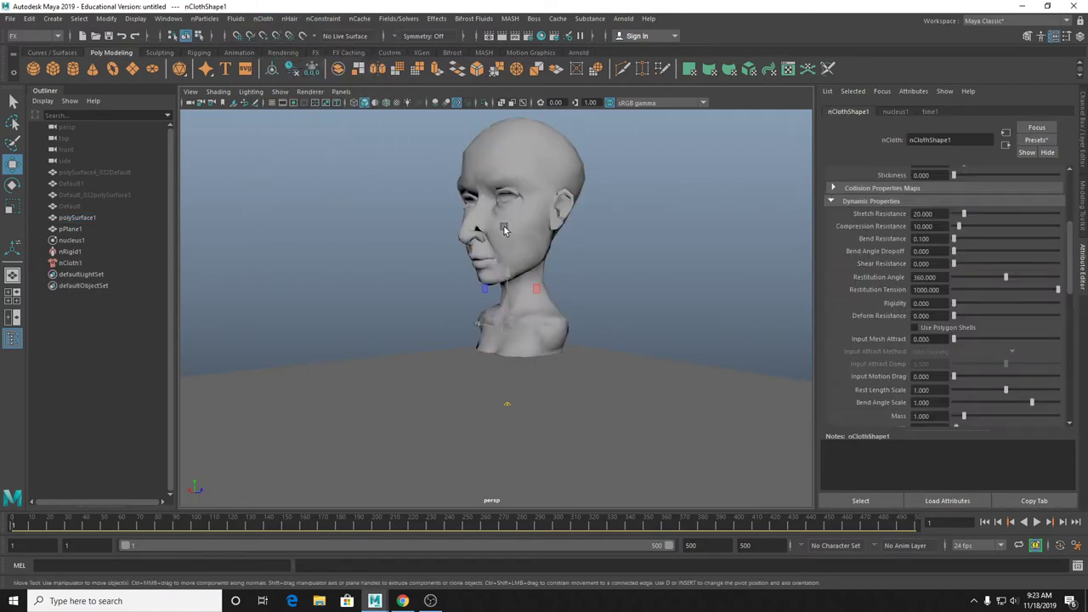
{"action": "left_click", "coordinate": [484, 231]}
Expand the Pressure attributes of the head's nCloth and play the simulation.
{"action": "scroll", "coordinate": [974, 343], "scroll_direction": "down", "scroll_amount": 5}
{"action": "scroll", "coordinate": [972, 343], "scroll_direction": "down", "scroll_amount": 8}
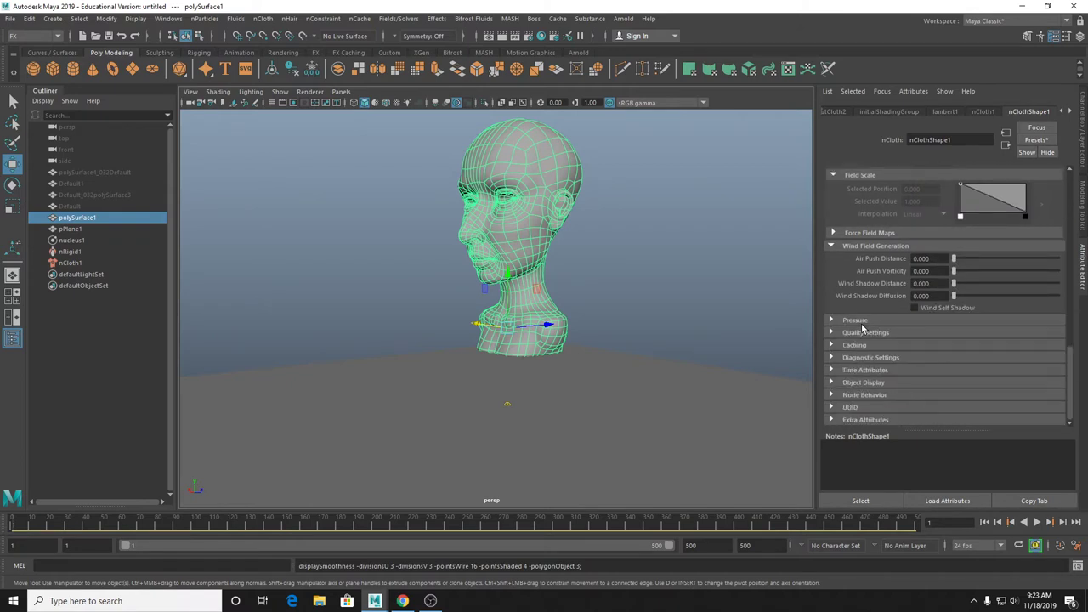
{"action": "left_click", "coordinate": [855, 321]}
{"action": "scroll", "coordinate": [999, 340], "scroll_direction": "down", "scroll_amount": 1}
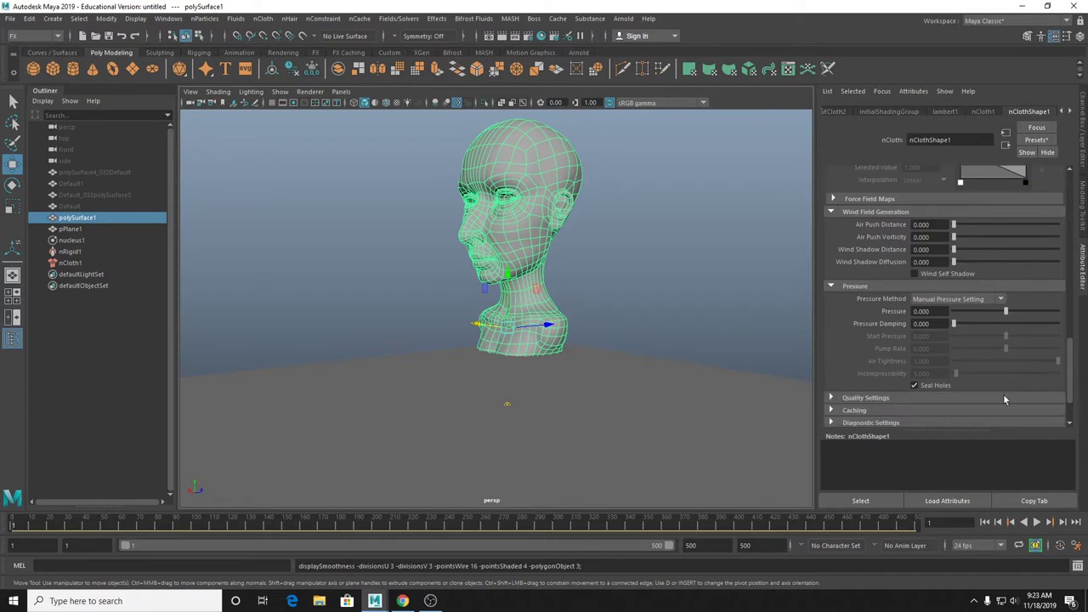
{"action": "left_click", "coordinate": [1036, 522]}
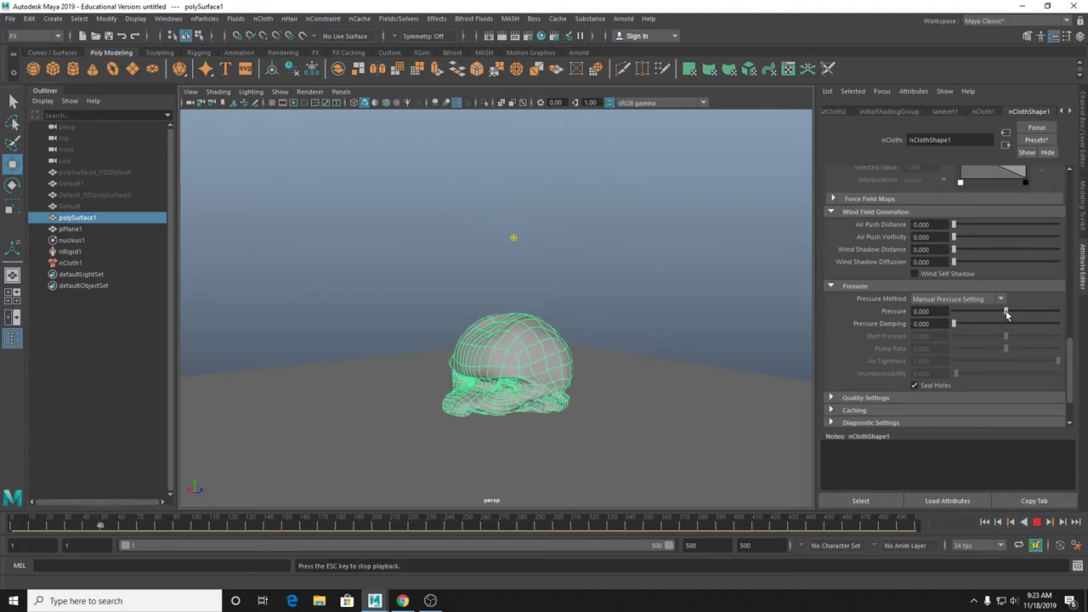
Inflate the head during playback by raising the nCloth Pressure to 1 and then 2.
{"action": "left_click_drag", "start_coordinate": [1007, 313], "coordinate": [1071, 318]}
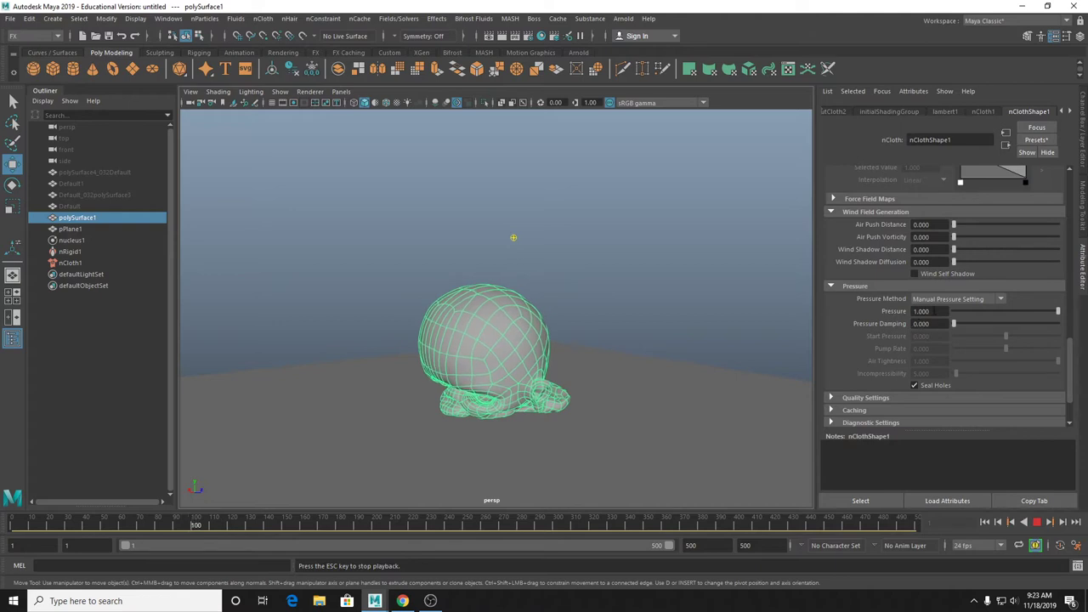
{"action": "type", "text": "2"}
{"action": "key", "text": "Return"}
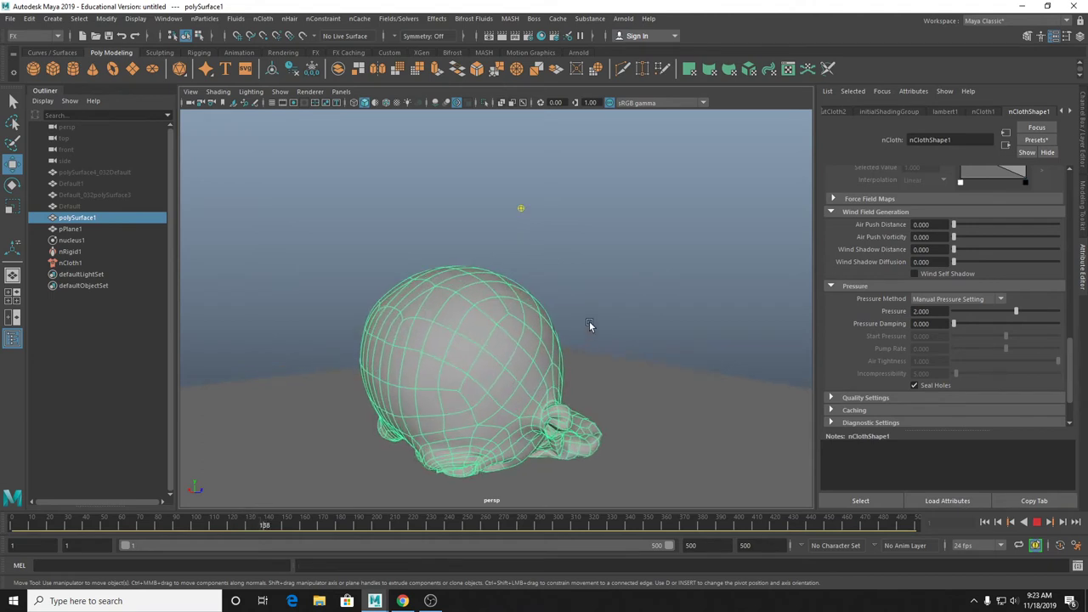
{"action": "right_click_drag", "start_coordinate": [589, 321], "coordinate": [580, 339], "text": "alt"}
{"action": "left_click_drag", "start_coordinate": [578, 323], "coordinate": [620, 344], "text": "alt"}
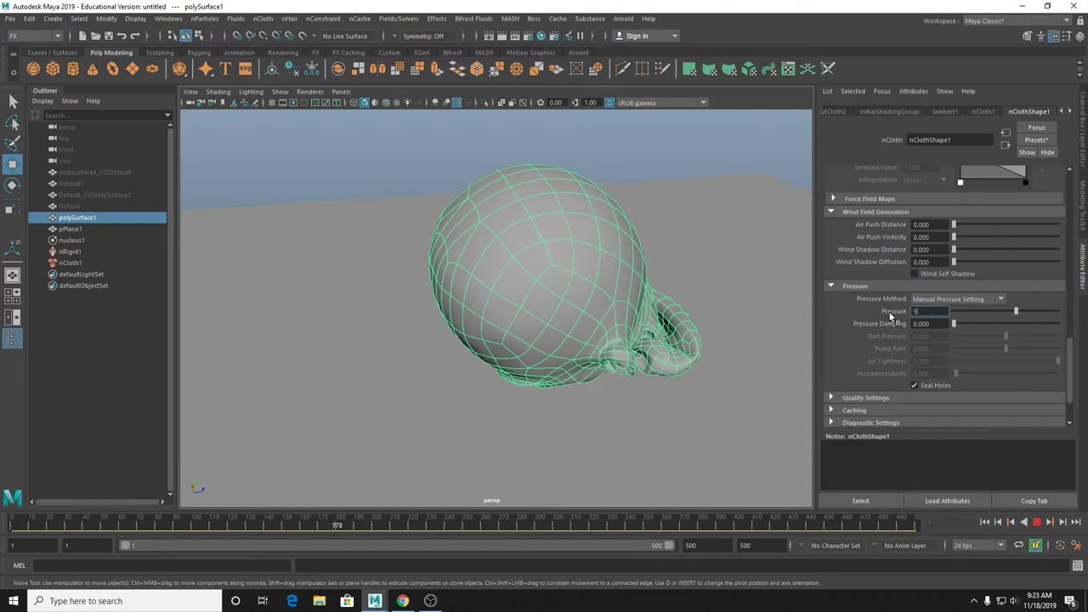
Raise the head's nCloth Pressure to 5 and then 10 while the simulation runs.
{"action": "type", "text": "5"}
{"action": "key", "text": "Return"}
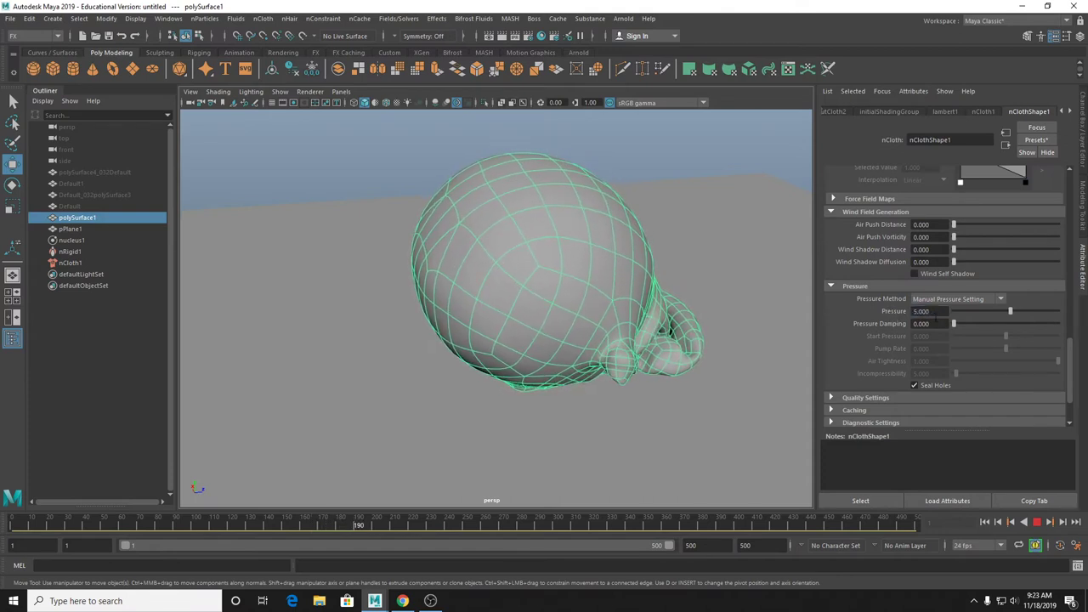
{"action": "left_click", "coordinate": [929, 312]}
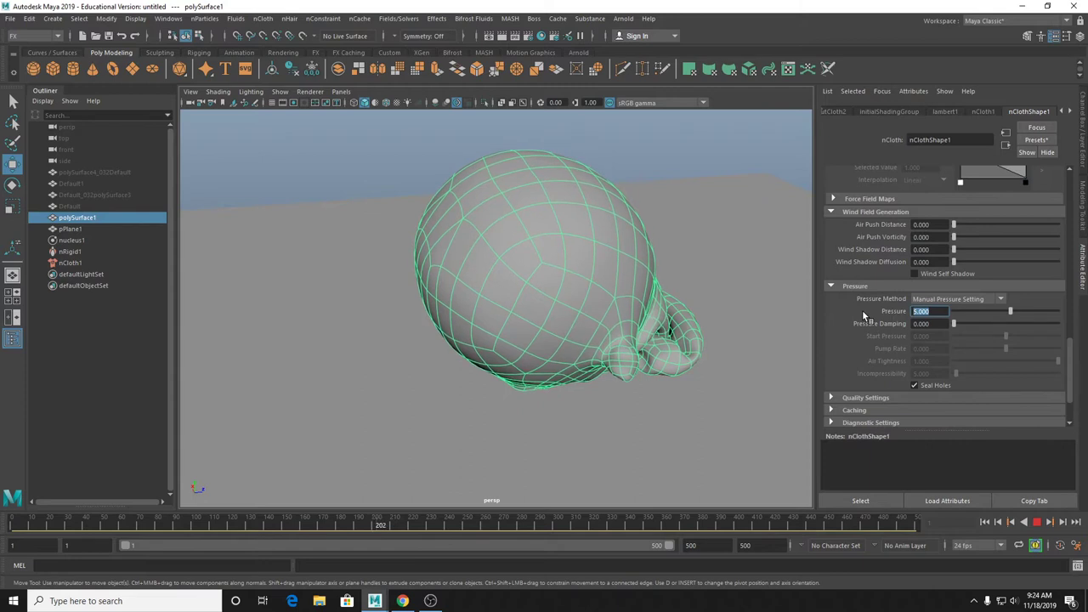
{"action": "type", "text": "10"}
{"action": "key", "text": "Return"}
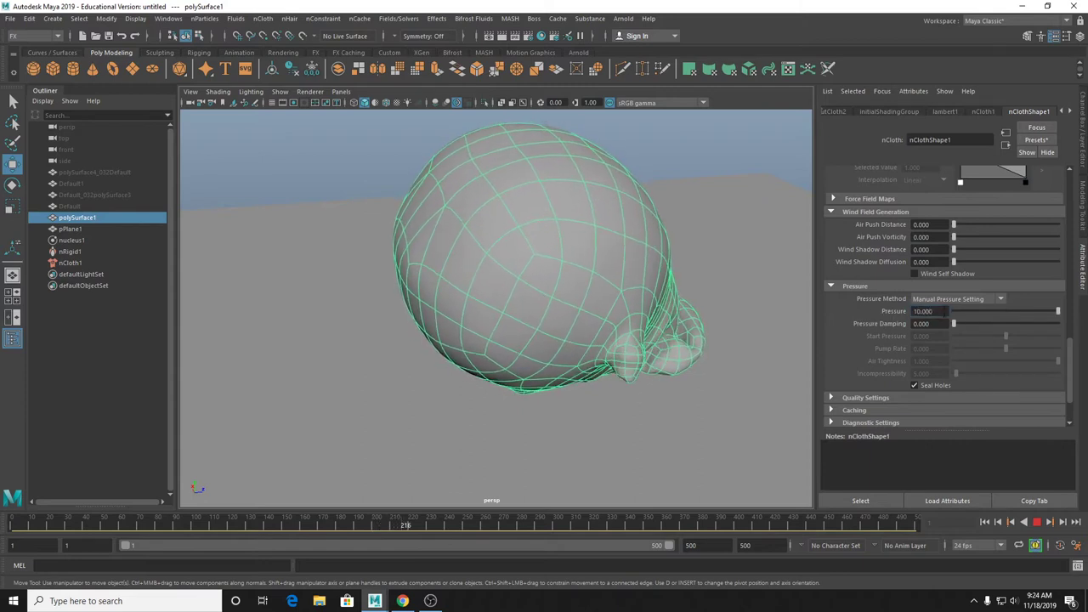
Try an extreme nCloth Pressure of 1000 on the head, then stop playback and return to frame 1.
{"action": "type", "text": "100"}
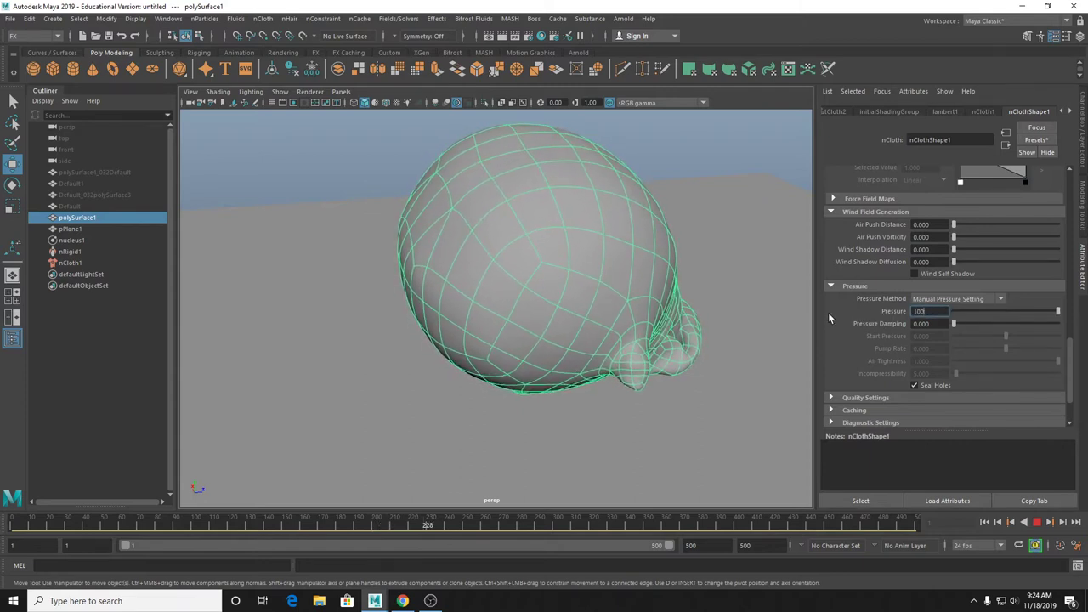
{"action": "key", "text": "Return"}
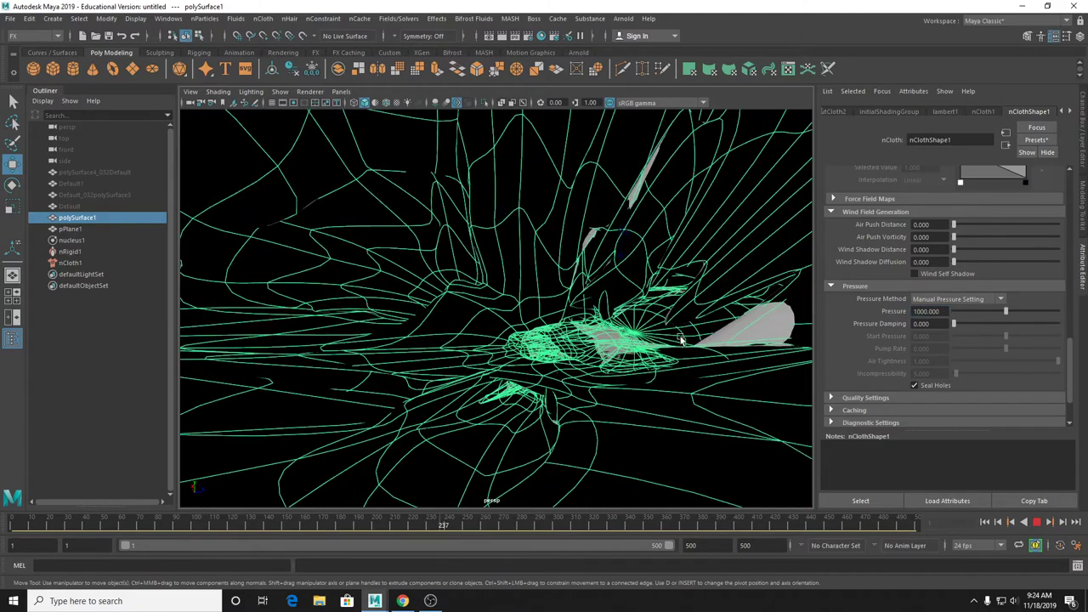
{"action": "left_click", "coordinate": [1037, 521]}
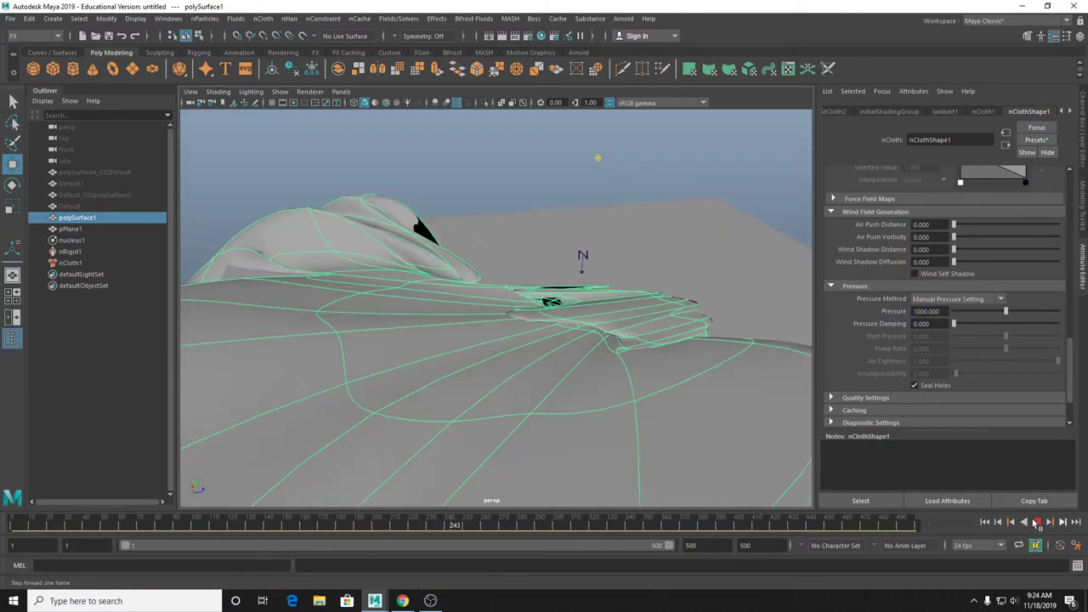
{"action": "left_click", "coordinate": [986, 523]}
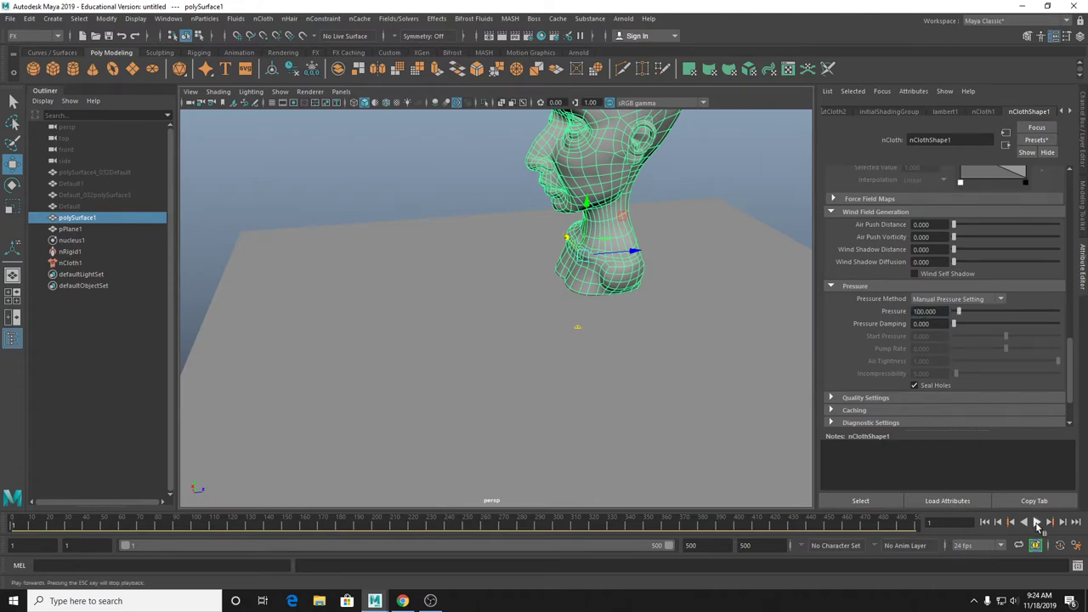
Play the head's simulation with Pressure at 100, examine the inflation from several sides, and stop playback.
{"action": "left_click", "coordinate": [1037, 523]}
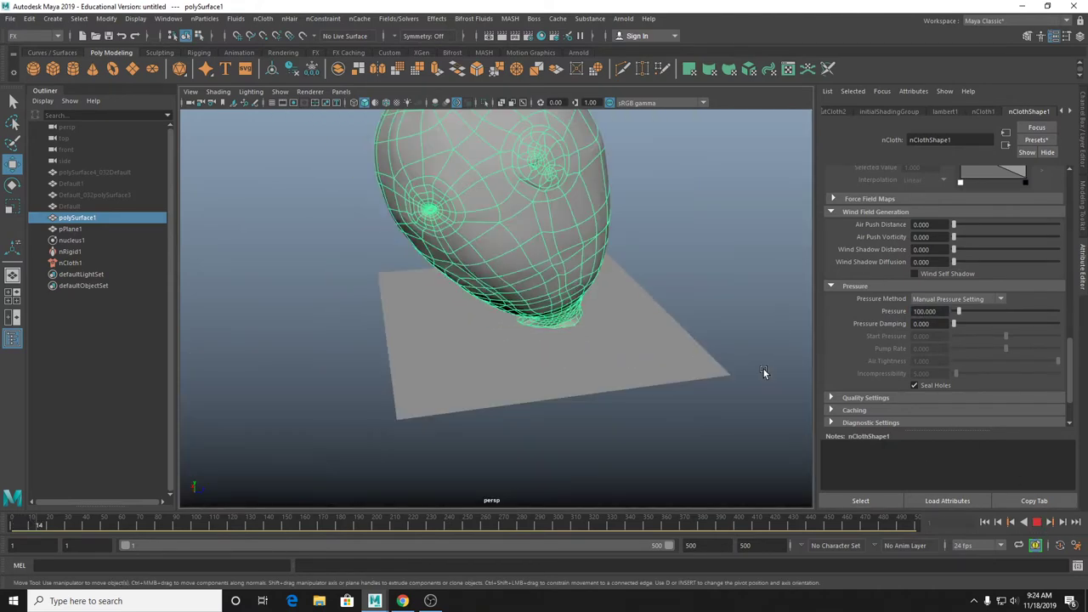
{"action": "left_click_drag", "start_coordinate": [764, 369], "coordinate": [567, 279], "text": "alt"}
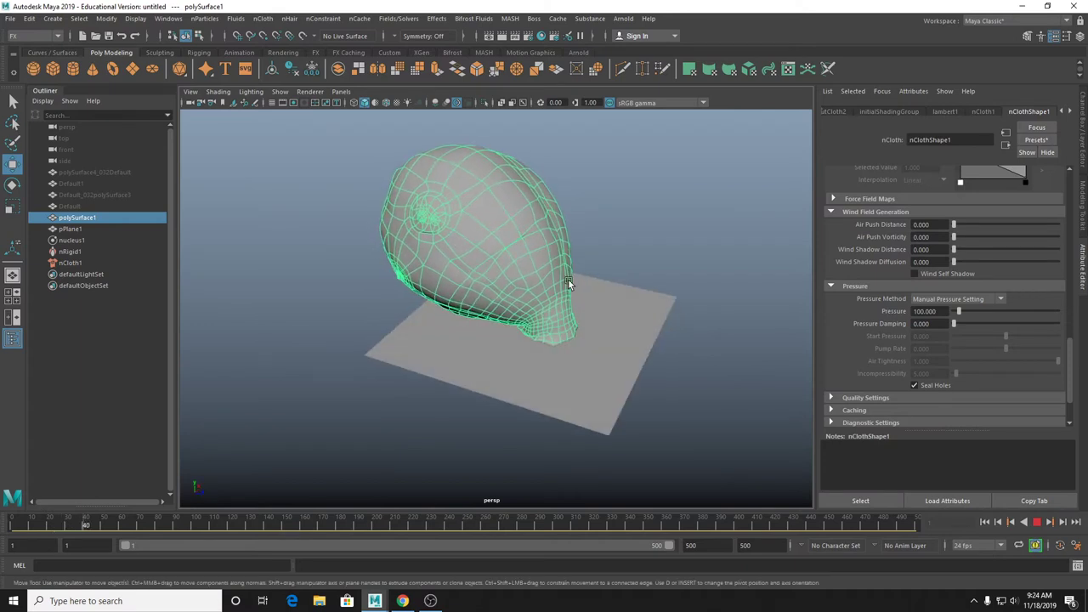
{"action": "mouse_move", "coordinate": [465, 230]}
{"action": "left_mouse_down", "text": "alt"}
{"action": "mouse_move", "coordinate": [515, 227]}
{"action": "mouse_move", "coordinate": [466, 226]}
{"action": "left_mouse_up", "text": "alt"}
{"action": "left_click_drag", "start_coordinate": [549, 246], "coordinate": [476, 284], "text": "alt"}
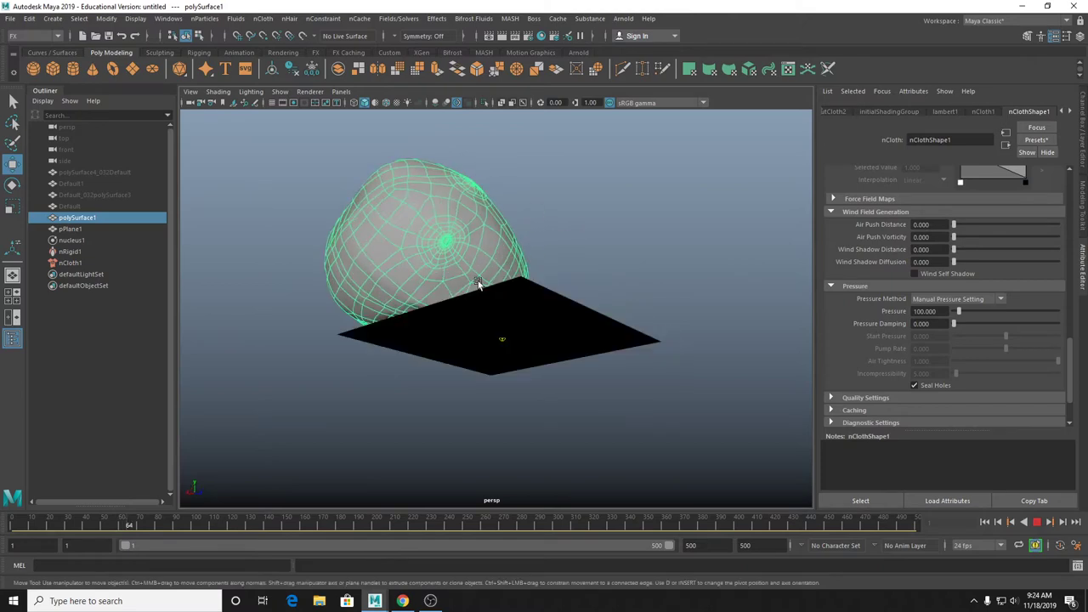
{"action": "left_click", "coordinate": [1039, 527]}
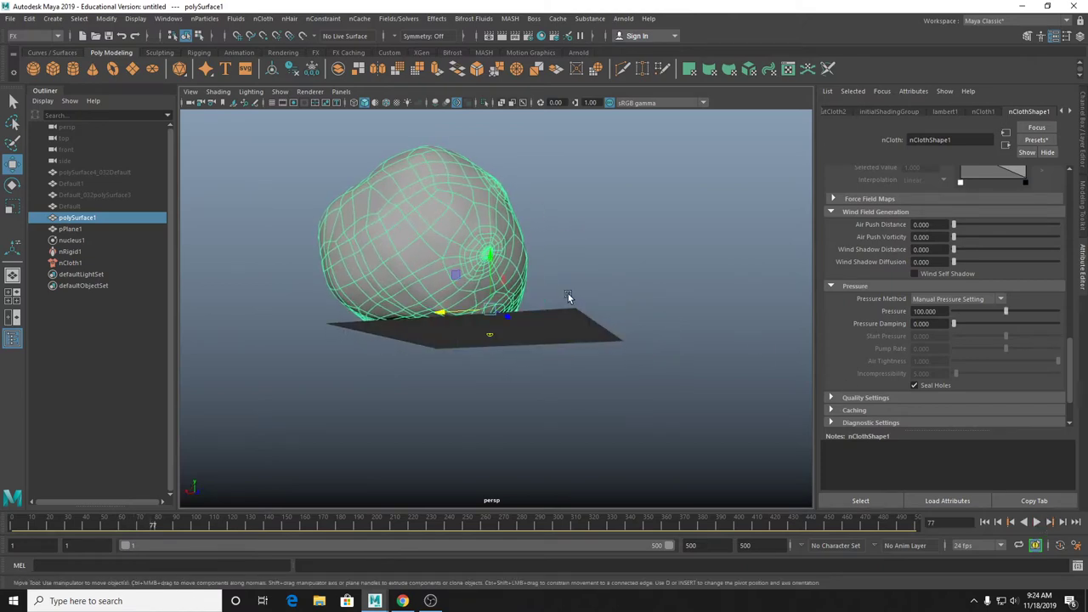
Isolate the inflated head and the ground plane's view, inspect the head unselected up close, and reselect it.
{"action": "key", "text": "ctrl+1"}
{"action": "left_click_drag", "start_coordinate": [573, 324], "coordinate": [578, 302], "text": "alt"}
{"action": "left_click", "coordinate": [578, 302]}
{"action": "scroll", "coordinate": [578, 301], "scroll_direction": "up", "scroll_amount": 3}
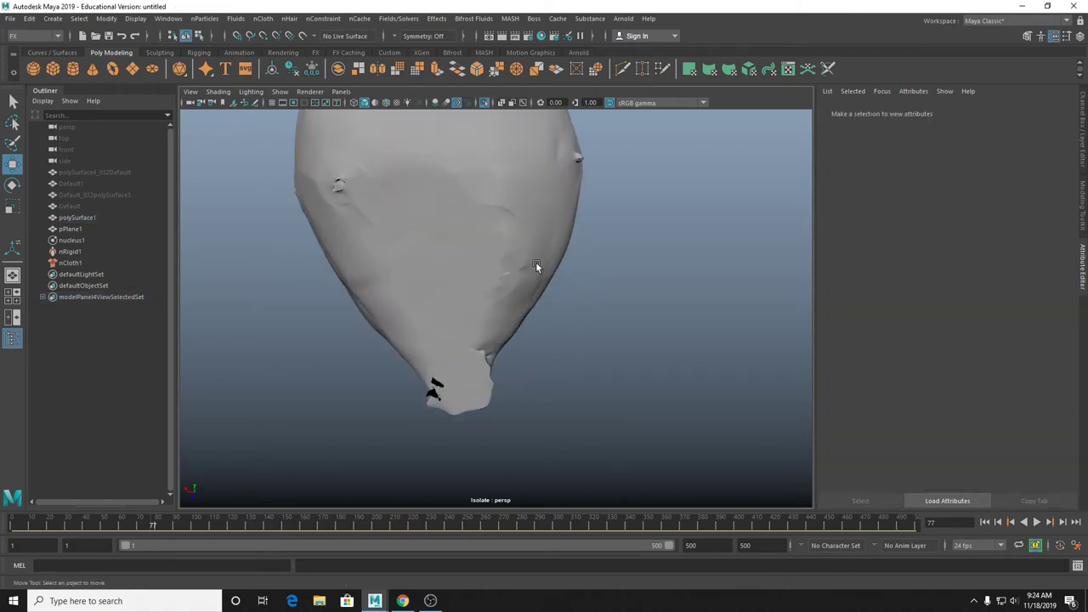
{"action": "left_click", "coordinate": [535, 267]}
{"action": "scroll", "coordinate": [612, 311], "scroll_direction": "down", "scroll_amount": 1}
{"action": "left_click", "coordinate": [622, 354]}
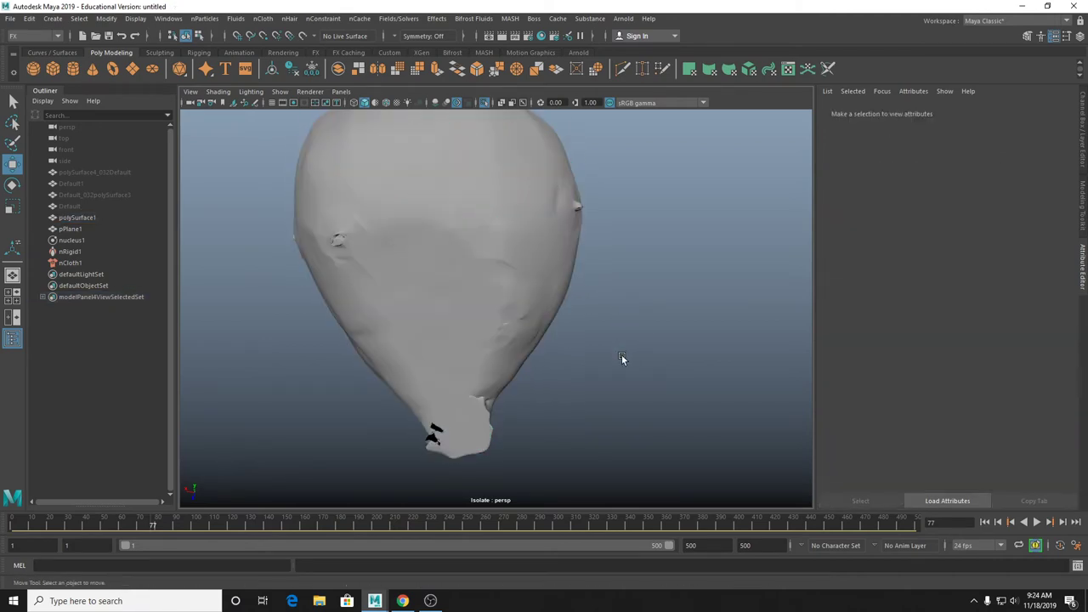
{"action": "left_click", "coordinate": [523, 299]}
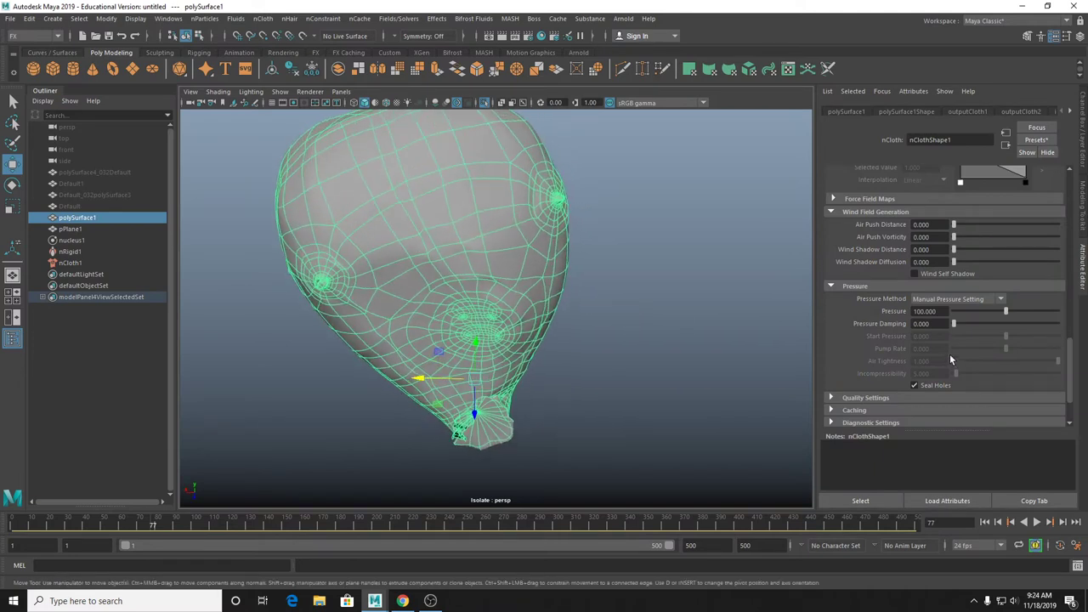
Resume playback and deflate the head by lowering its nCloth Pressure to -1.
{"action": "left_click", "coordinate": [1037, 522]}
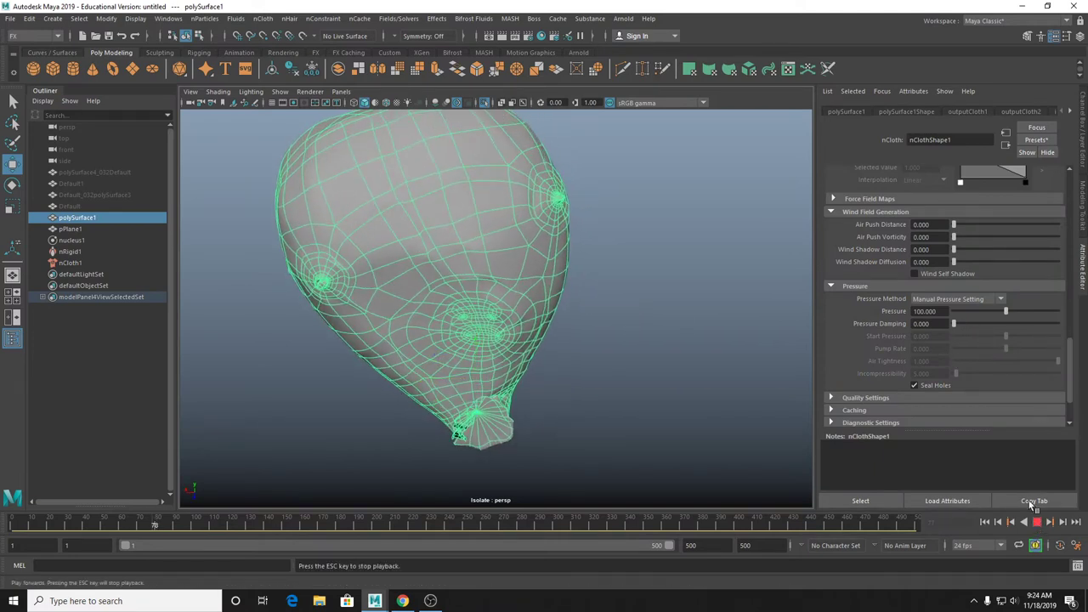
{"action": "left_click_drag", "start_coordinate": [612, 357], "coordinate": [658, 362], "text": "alt"}
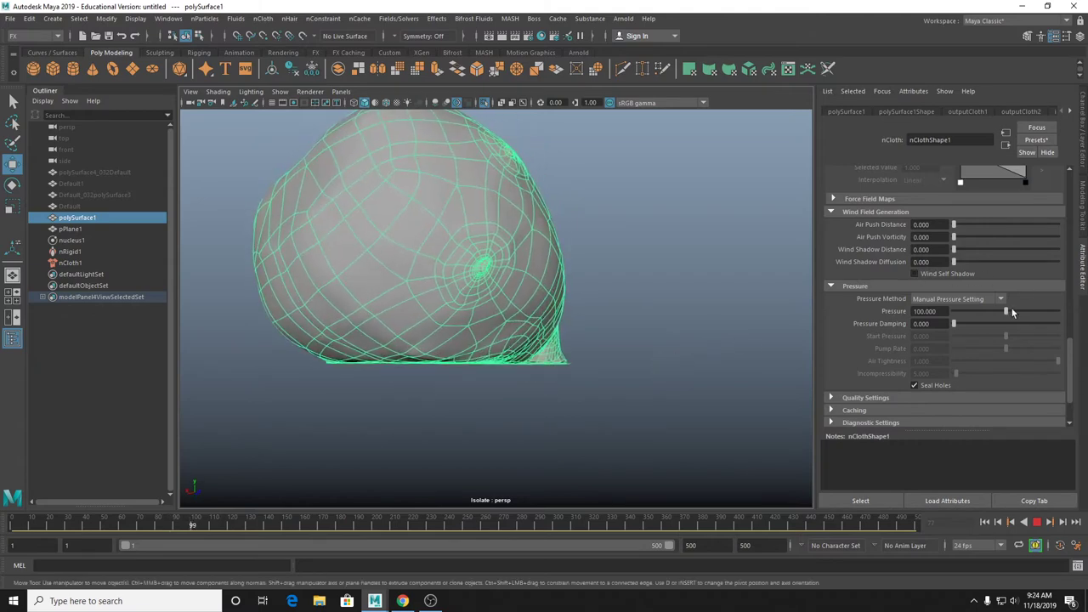
{"action": "left_click_drag", "start_coordinate": [1003, 312], "coordinate": [958, 329]}
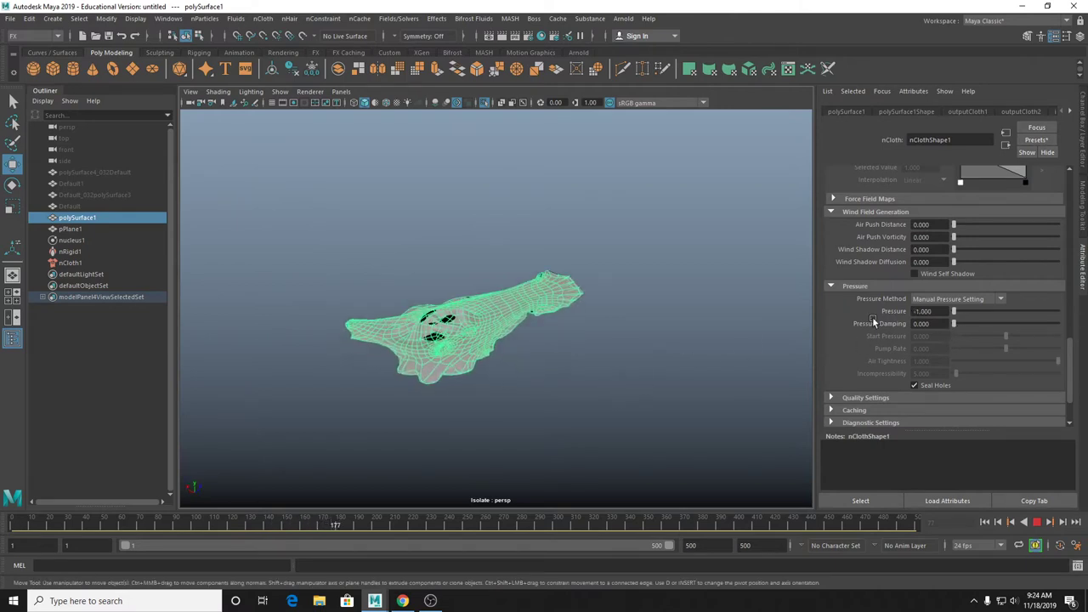
Reinflate the collapsed head by raising Pressure to about 62, 72 and 82 during playback, and return to frame 1.
{"action": "left_click_drag", "start_coordinate": [955, 313], "coordinate": [986, 328]}
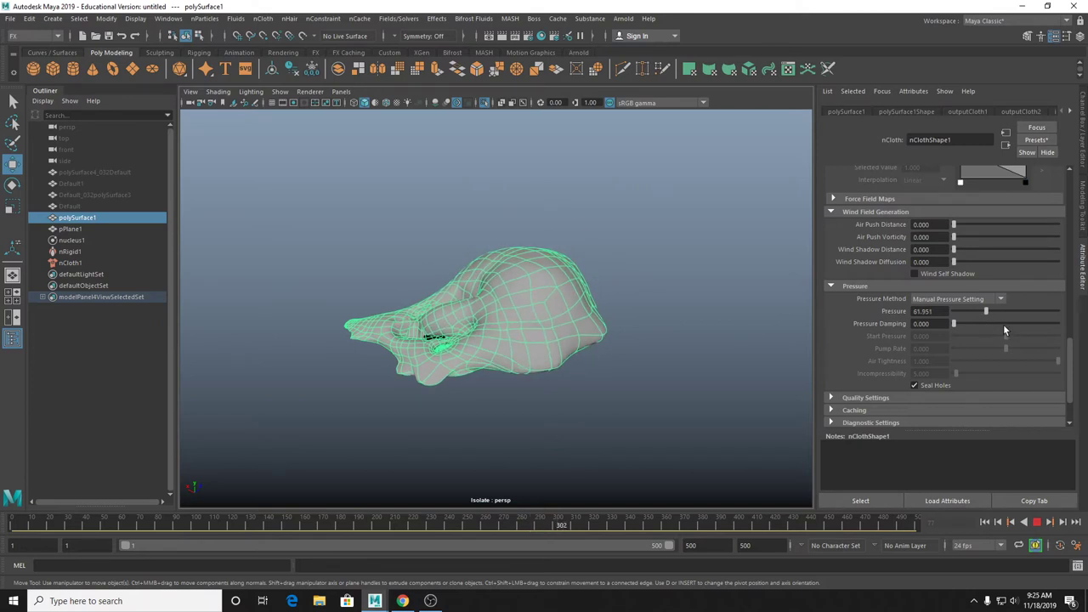
{"action": "left_click_drag", "start_coordinate": [988, 314], "coordinate": [1001, 315]}
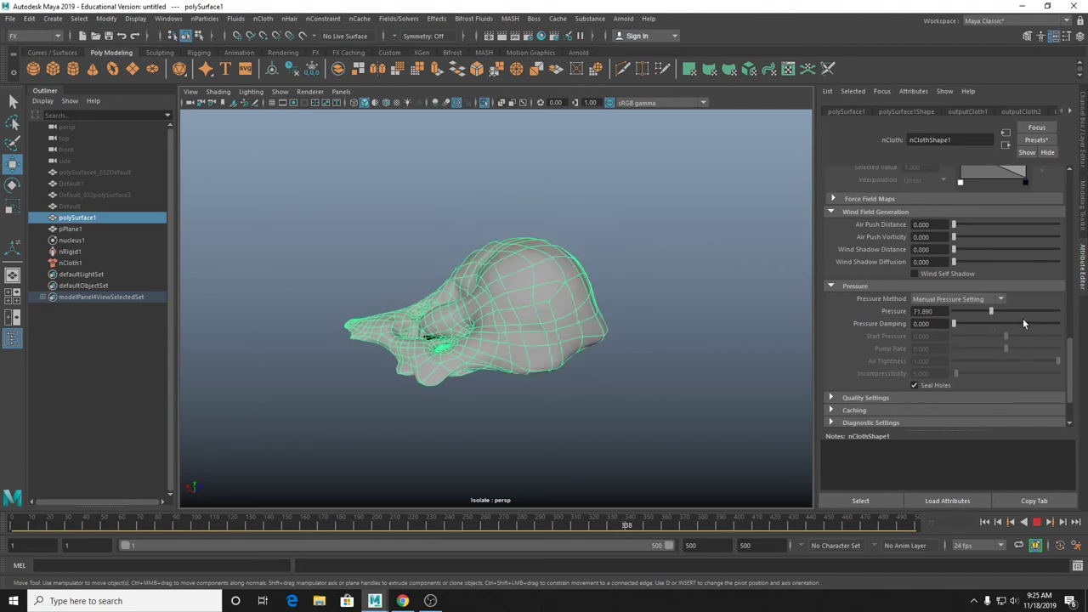
{"action": "left_click_drag", "start_coordinate": [1023, 324], "coordinate": [997, 333]}
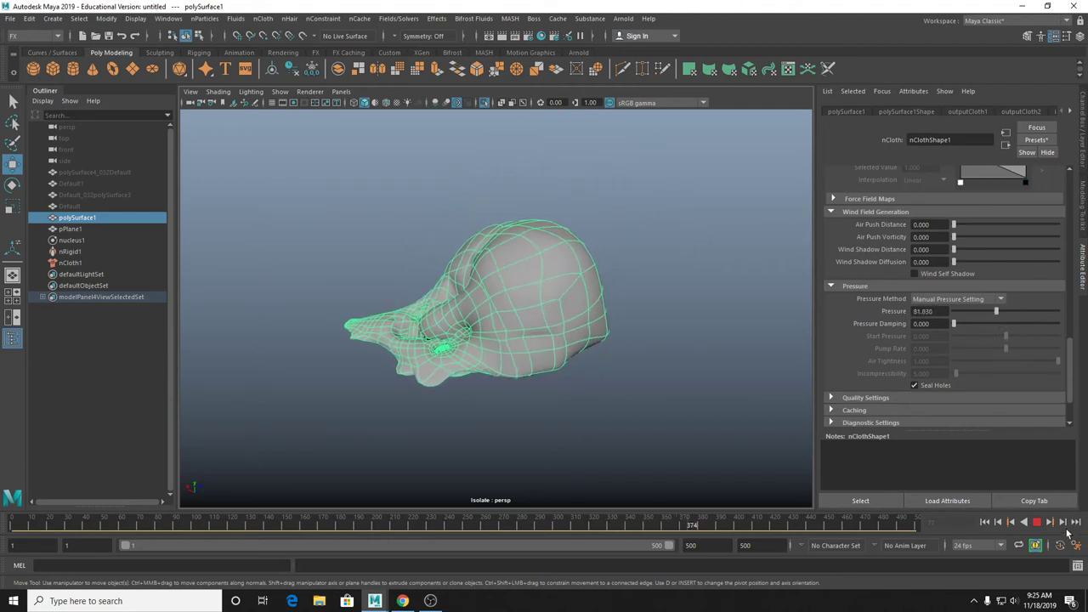
{"action": "left_click", "coordinate": [986, 522]}
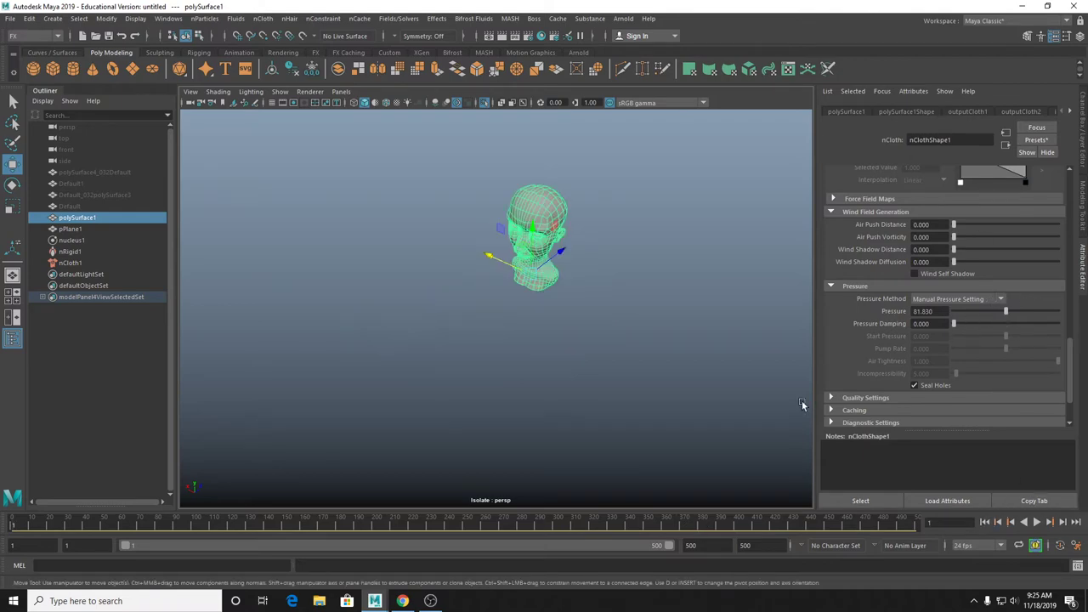
Replay the simulation, lower Pressure until the head collapses, raise it to about 68 and 98.5, and stop playback.
{"action": "left_click", "coordinate": [1037, 522]}
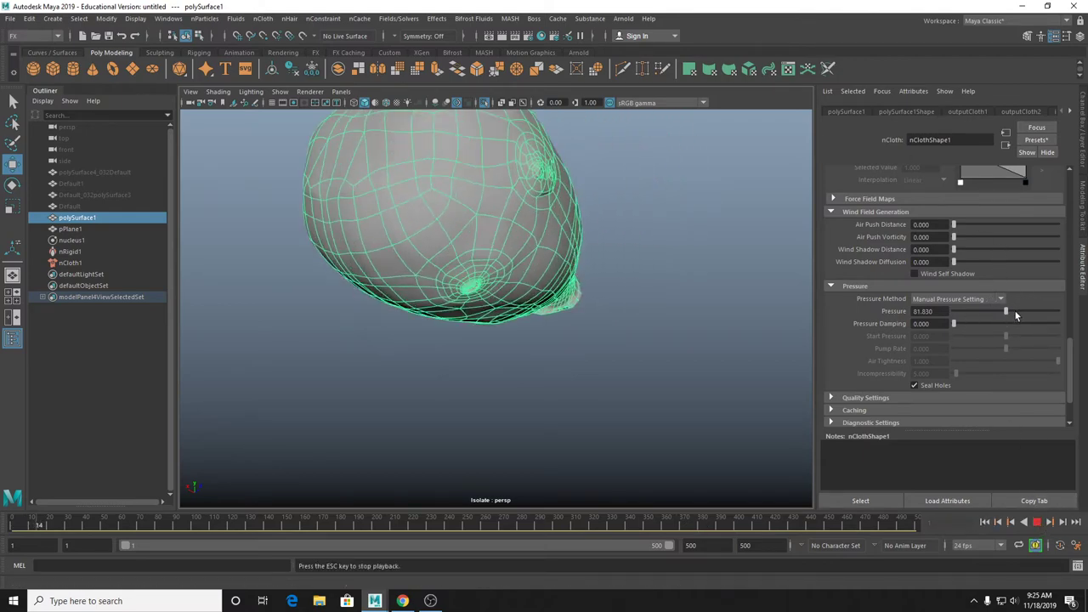
{"action": "left_click_drag", "start_coordinate": [1006, 311], "coordinate": [968, 315]}
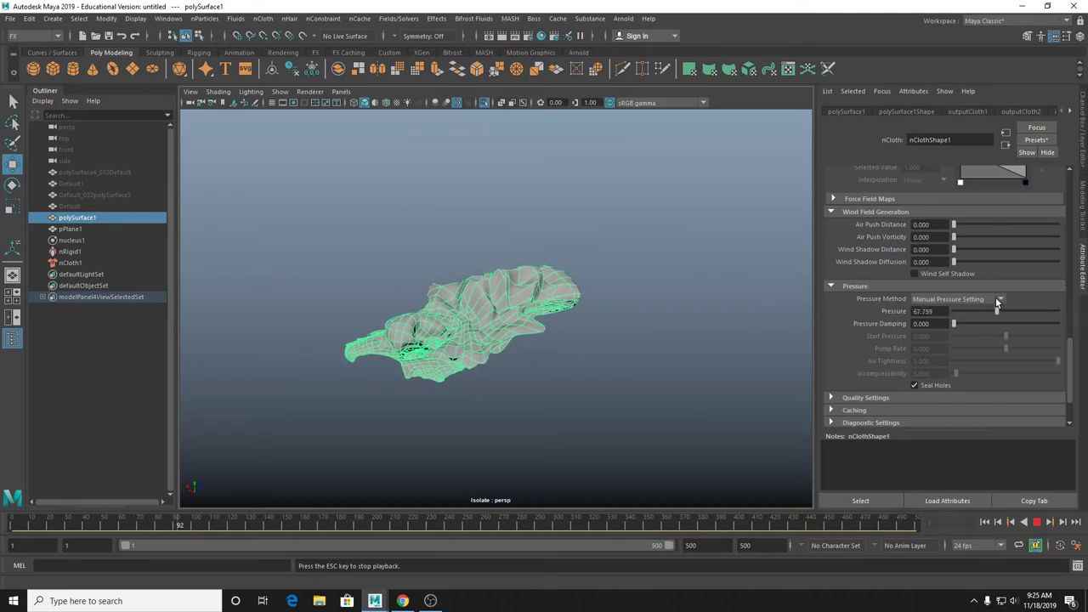
{"action": "left_click_drag", "start_coordinate": [1015, 301], "coordinate": [1016, 303]}
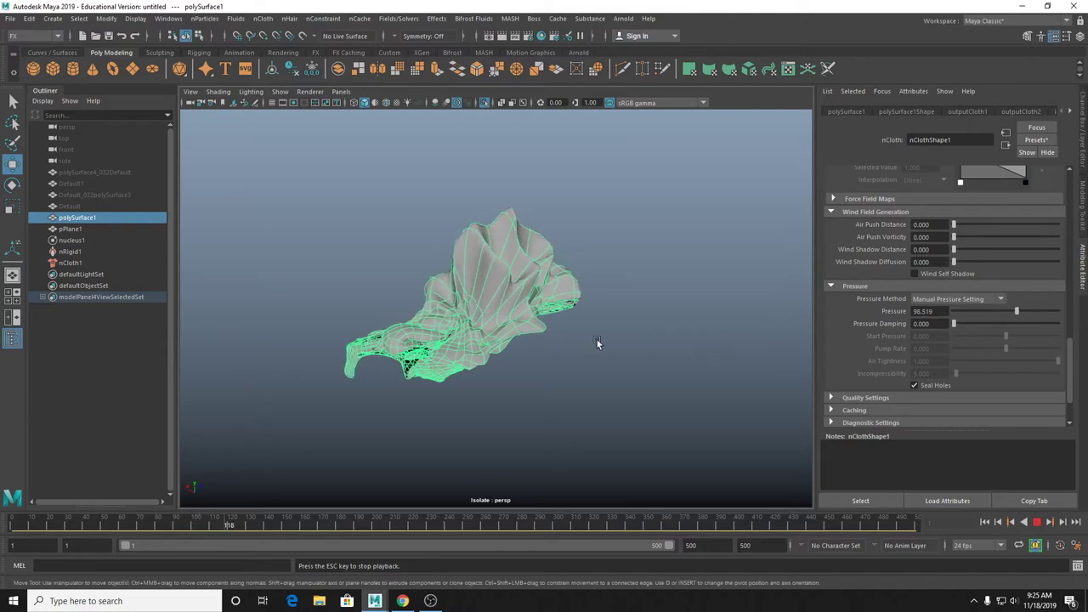
{"action": "left_click", "coordinate": [1038, 523]}
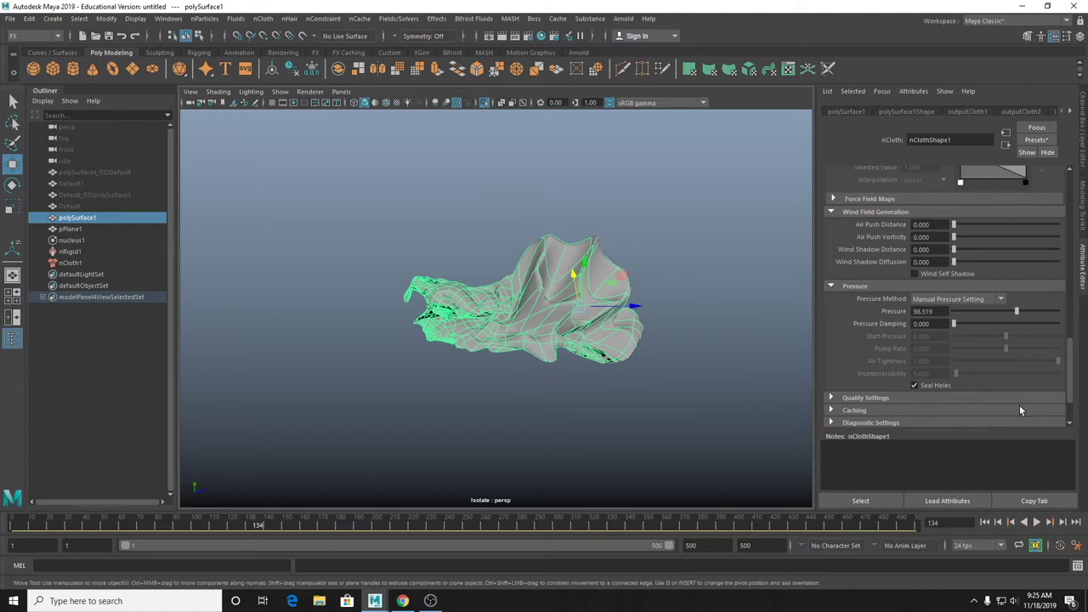
Resume playback and try different Pressure Damping values on the head's nCloth, including about 0.79.
{"action": "left_click", "coordinate": [1036, 523]}
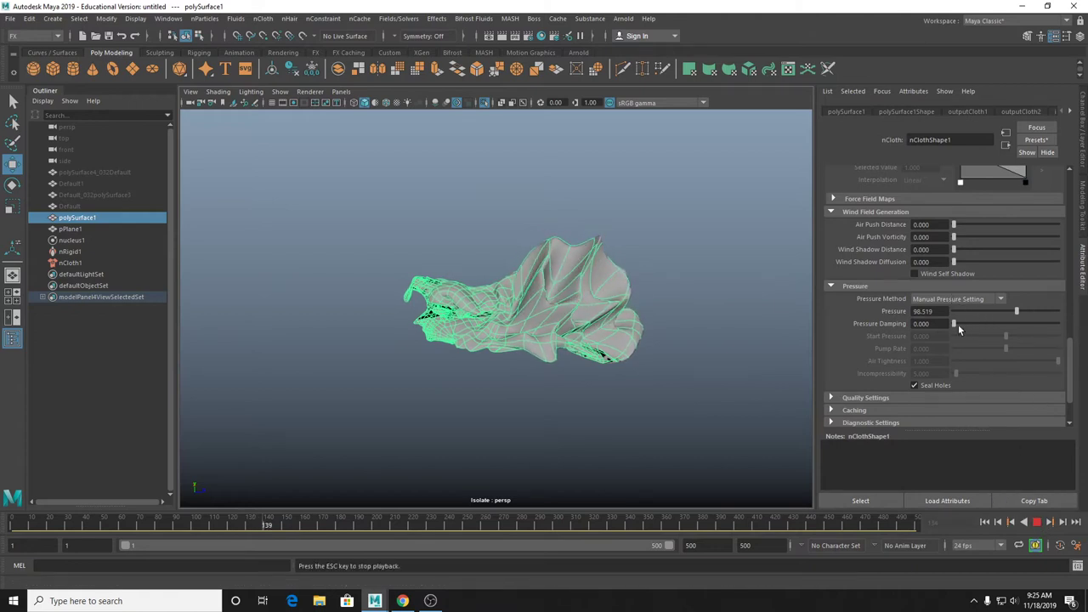
{"action": "left_click", "coordinate": [962, 323]}
{"action": "left_click_drag", "start_coordinate": [973, 323], "coordinate": [1032, 323]}
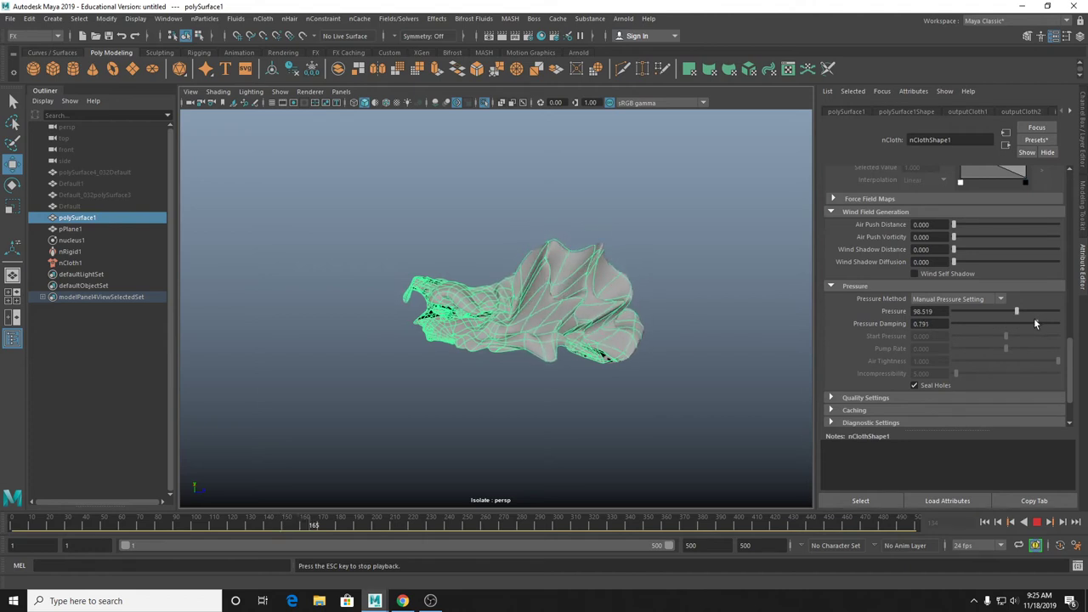
{"action": "left_click_drag", "start_coordinate": [1031, 322], "coordinate": [1012, 323]}
{"action": "left_click", "coordinate": [977, 323]}
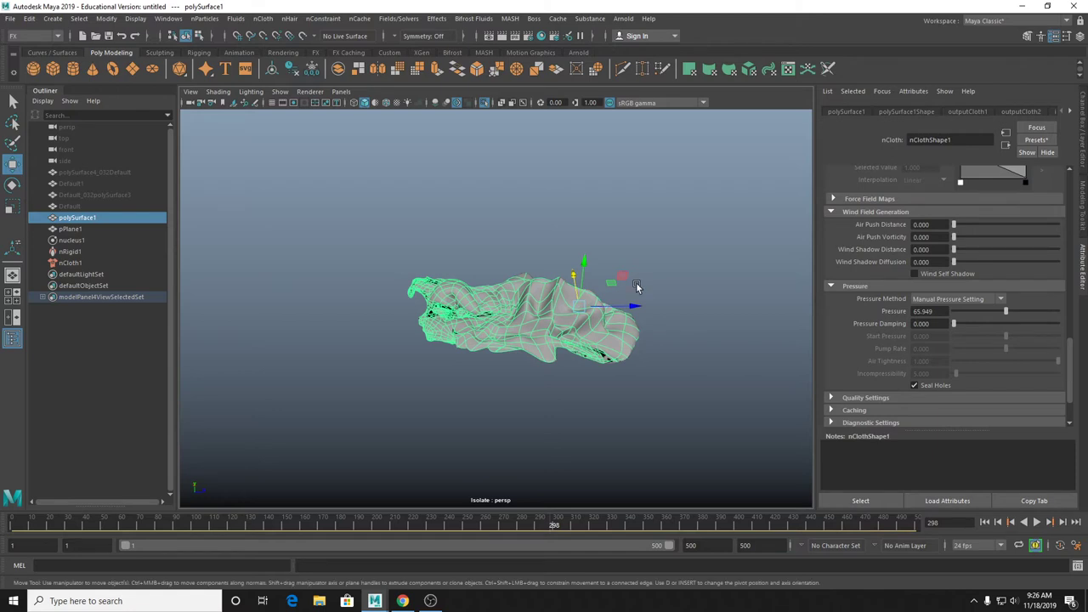
Open the attributes of nCloth1 and nRigid1, replay the simulation from frame 1, and return to the start.
{"action": "left_click", "coordinate": [68, 262]}
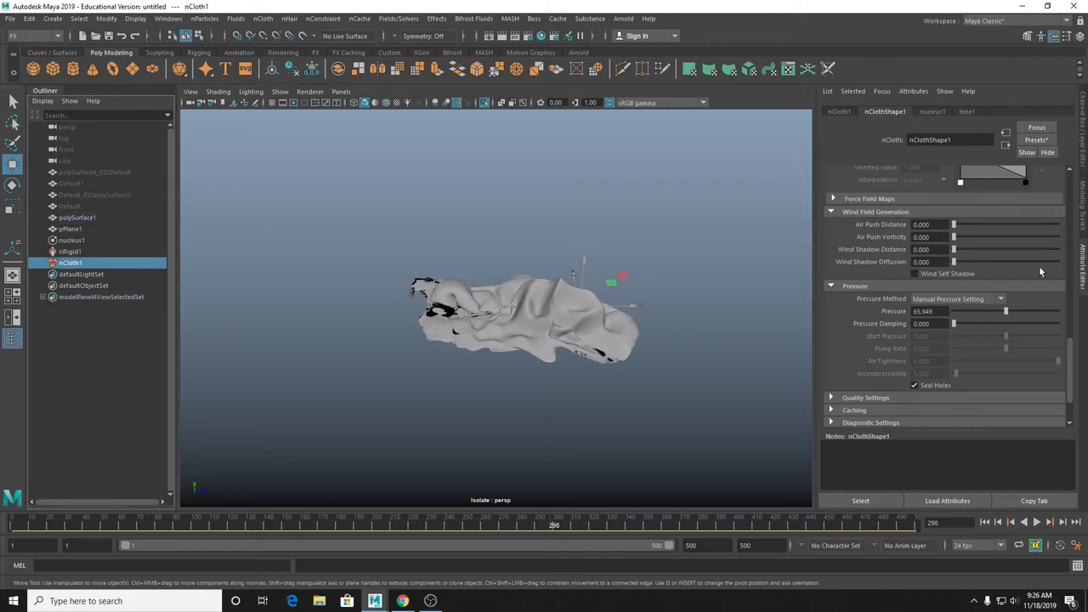
{"action": "left_click", "coordinate": [75, 252]}
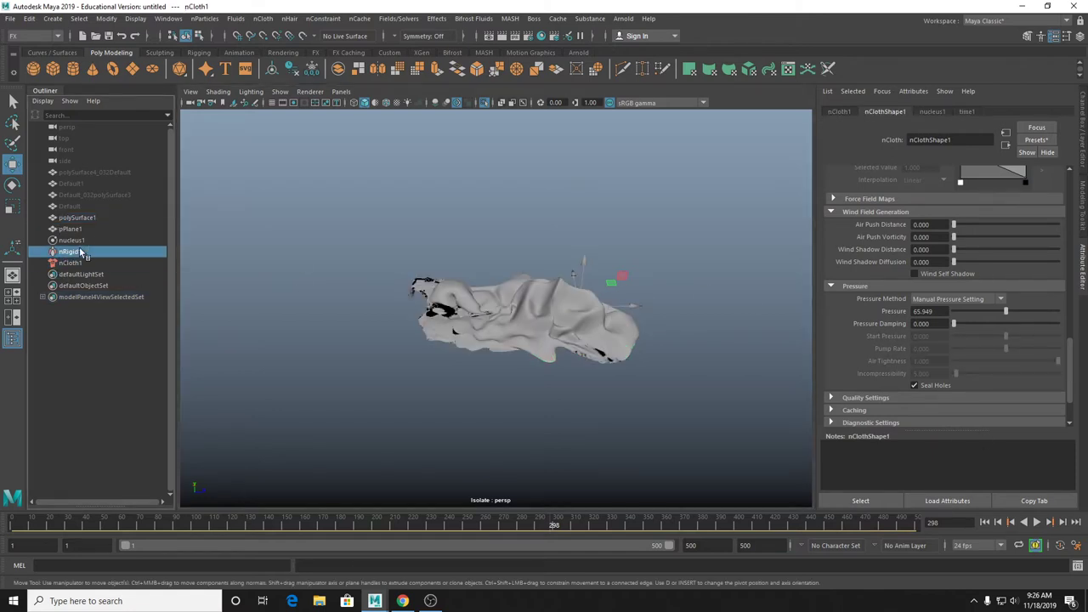
{"action": "left_click", "coordinate": [985, 522]}
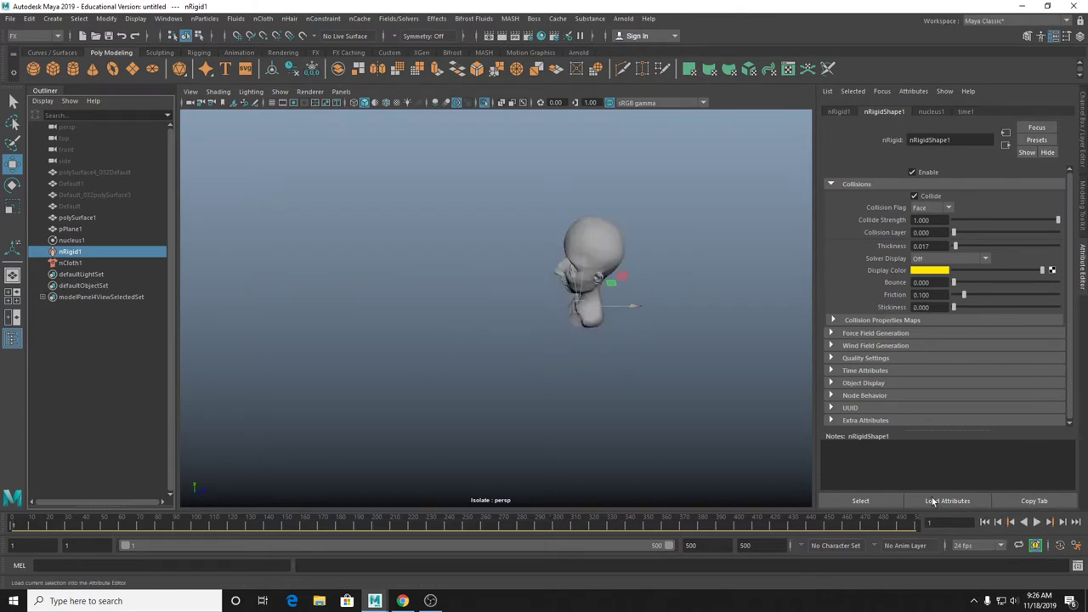
{"action": "left_click", "coordinate": [1039, 523]}
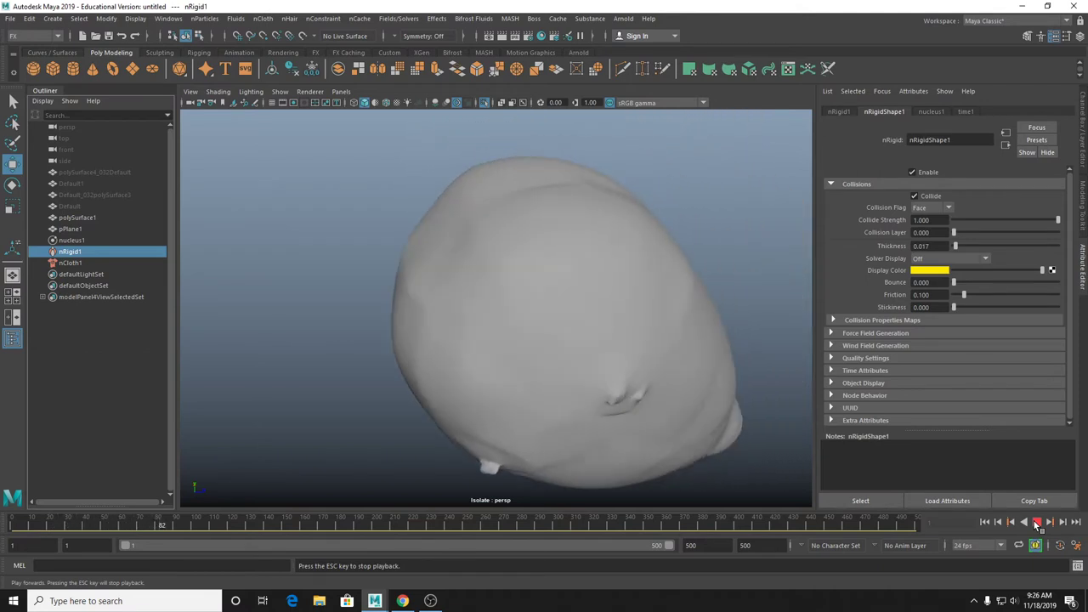
{"action": "left_click", "coordinate": [1038, 523]}
{"action": "left_click", "coordinate": [984, 523]}
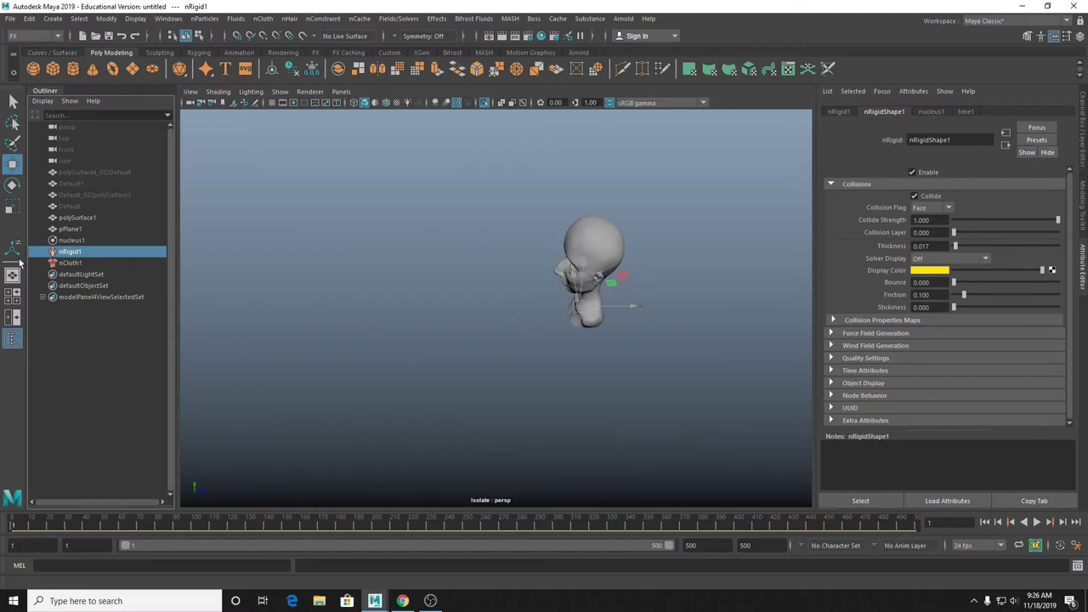
Set nCloth1's Pressure to about 5.57, play the simulation while viewing the head from the front, and stop it.
{"action": "left_click", "coordinate": [71, 263]}
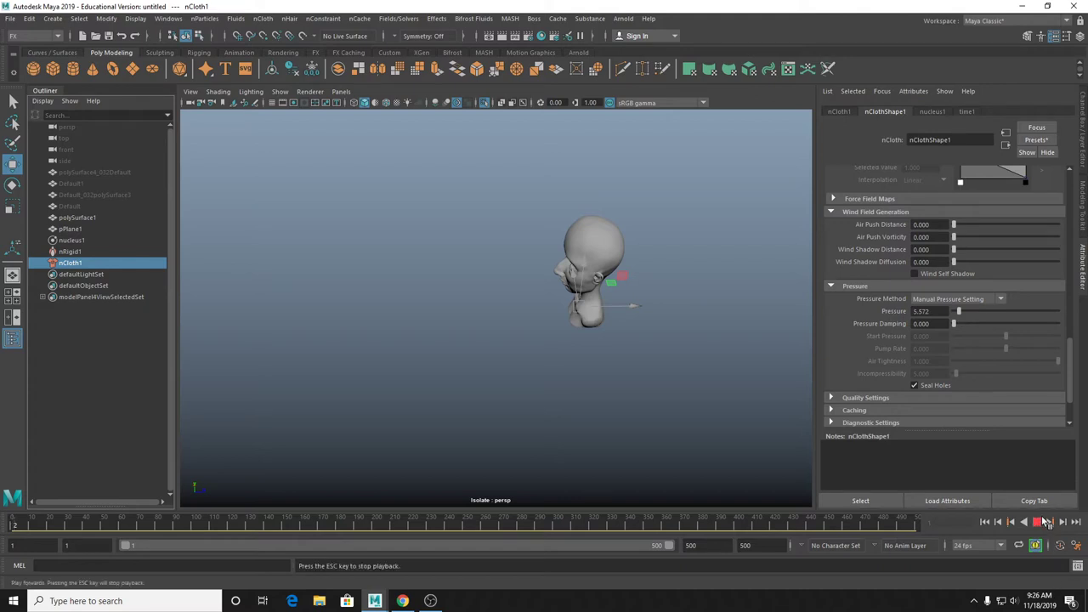
{"action": "left_click_drag", "start_coordinate": [587, 370], "coordinate": [619, 351], "text": "alt"}
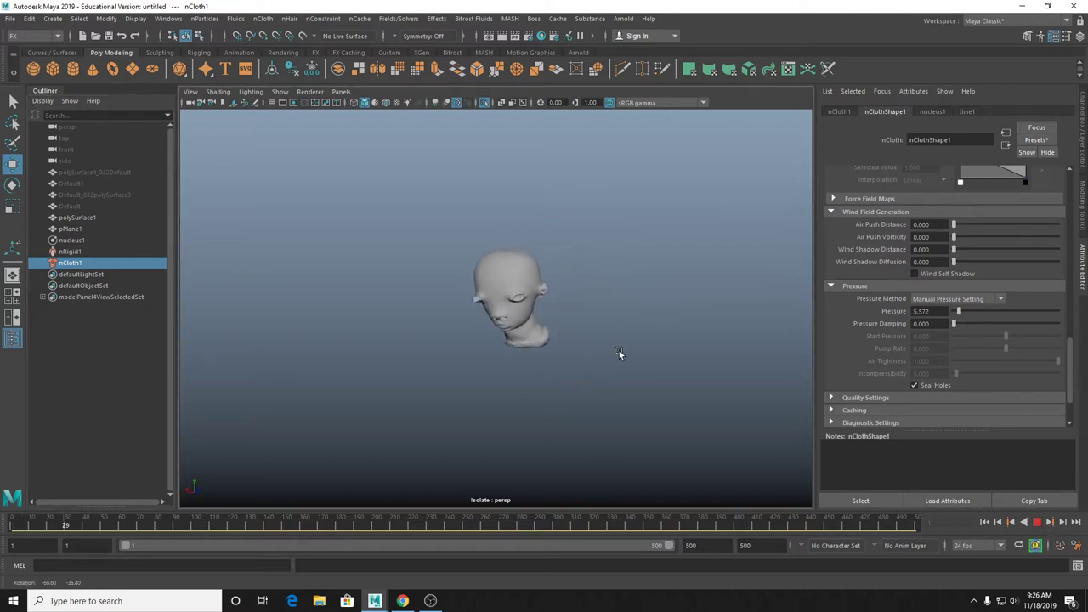
{"action": "key", "text": "Escape"}
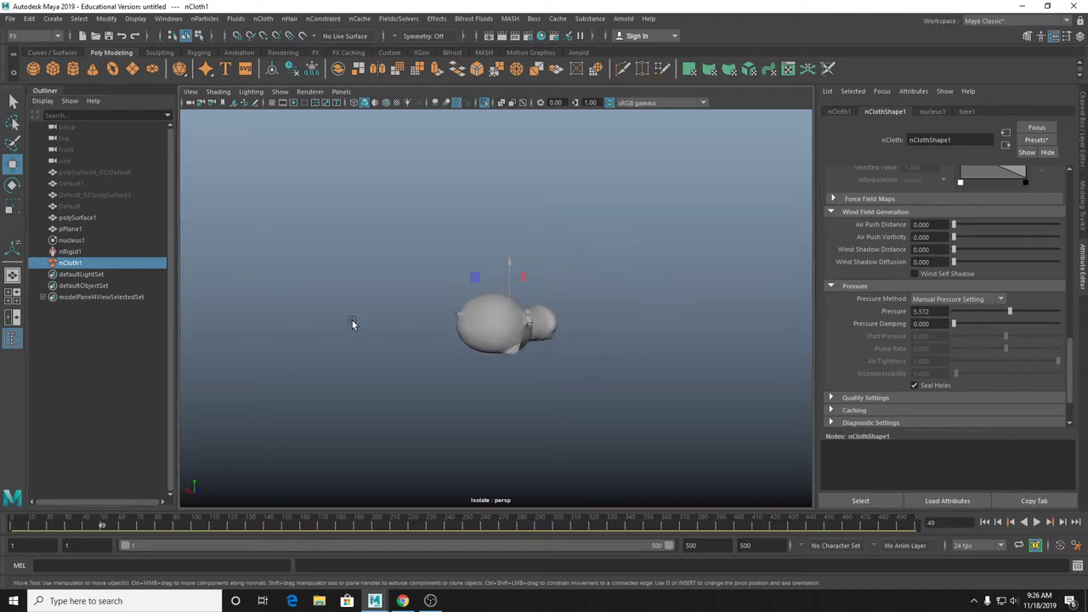
Show the ground plane again by leaving isolation, resume playback, and lower nCloth1's Pressure to about 1.14.
{"action": "key", "text": "ctrl+1"}
{"action": "scroll", "coordinate": [718, 351], "scroll_direction": "up", "scroll_amount": 3}
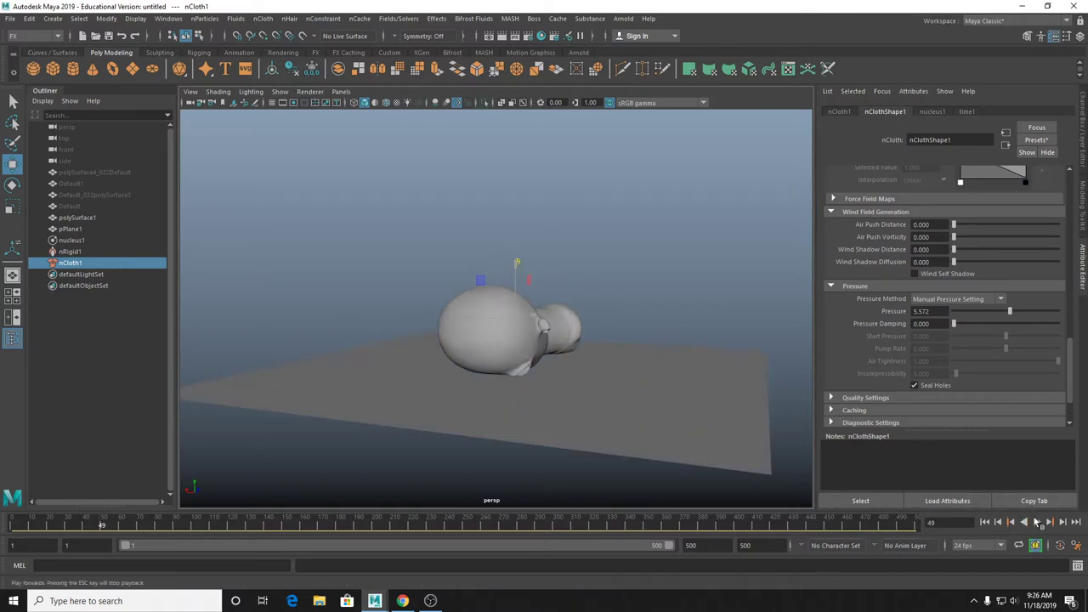
{"action": "left_click", "coordinate": [1036, 522]}
{"action": "left_click_drag", "start_coordinate": [514, 340], "coordinate": [468, 348], "text": "alt"}
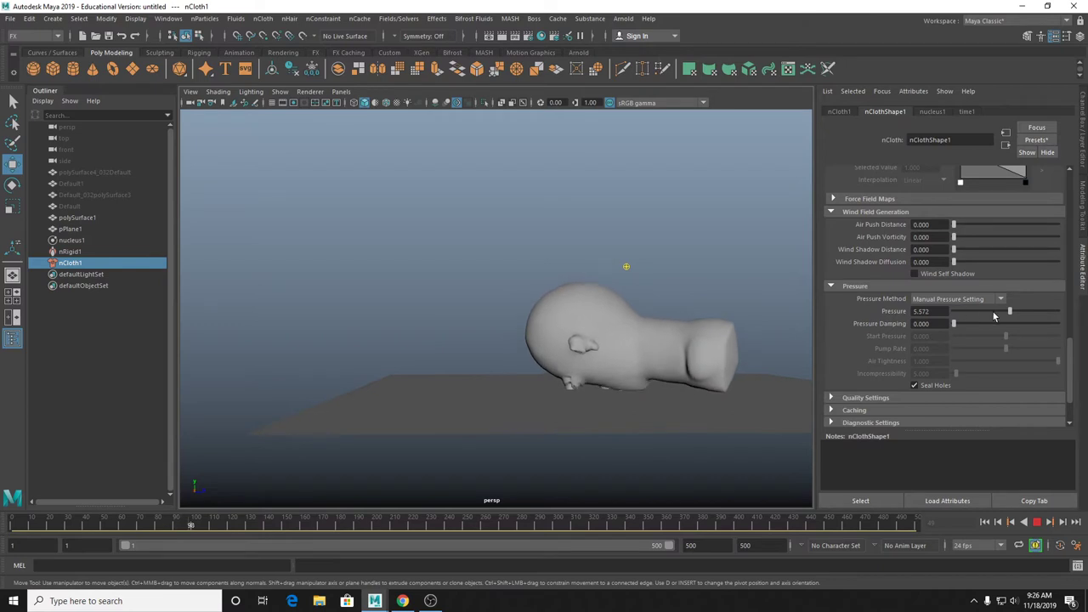
{"action": "left_click_drag", "start_coordinate": [994, 316], "coordinate": [972, 330]}
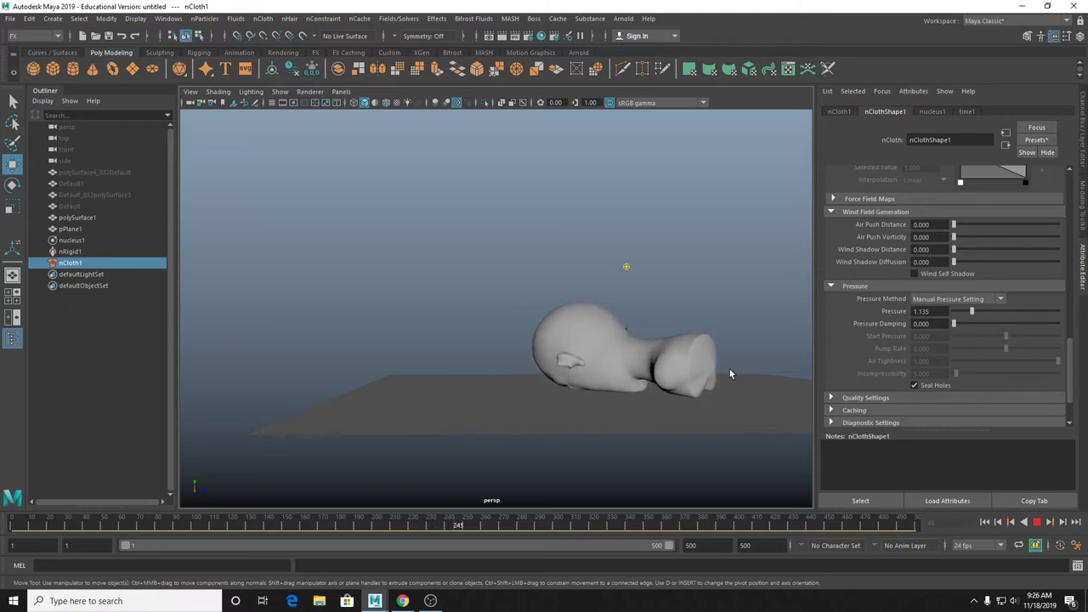
{"action": "mouse_move", "coordinate": [620, 409]}
{"action": "left_mouse_down", "text": "alt"}
{"action": "mouse_move", "coordinate": [758, 420]}
{"action": "mouse_move", "coordinate": [632, 411]}
{"action": "left_mouse_up", "text": "alt"}
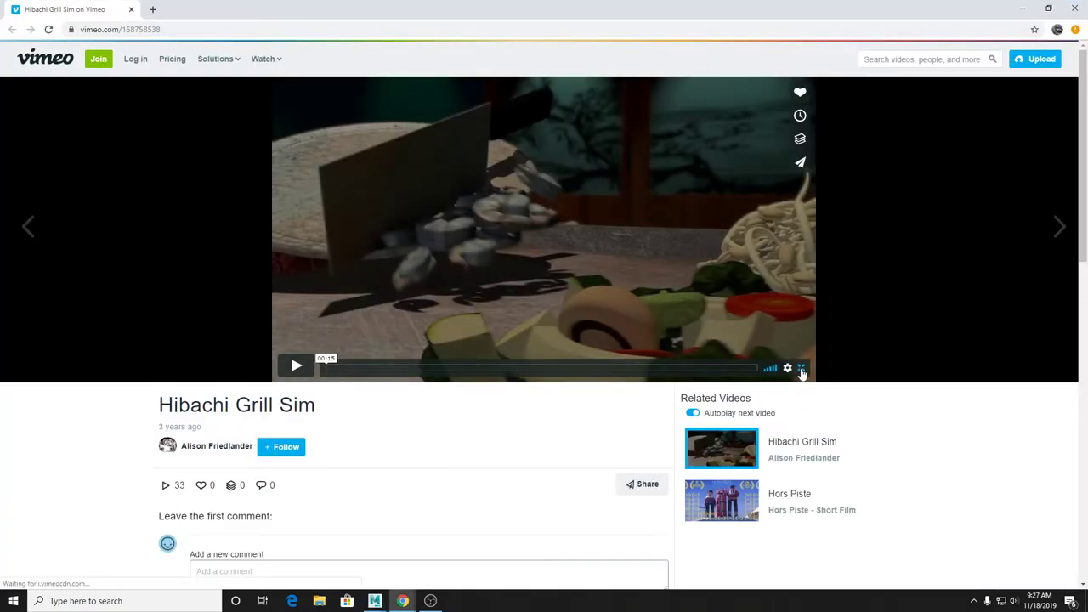
Switch to the Hibachi Grill Sim video on Vimeo in the browser, view it full screen, and exit full screen.
{"action": "left_click", "coordinate": [800, 368]}
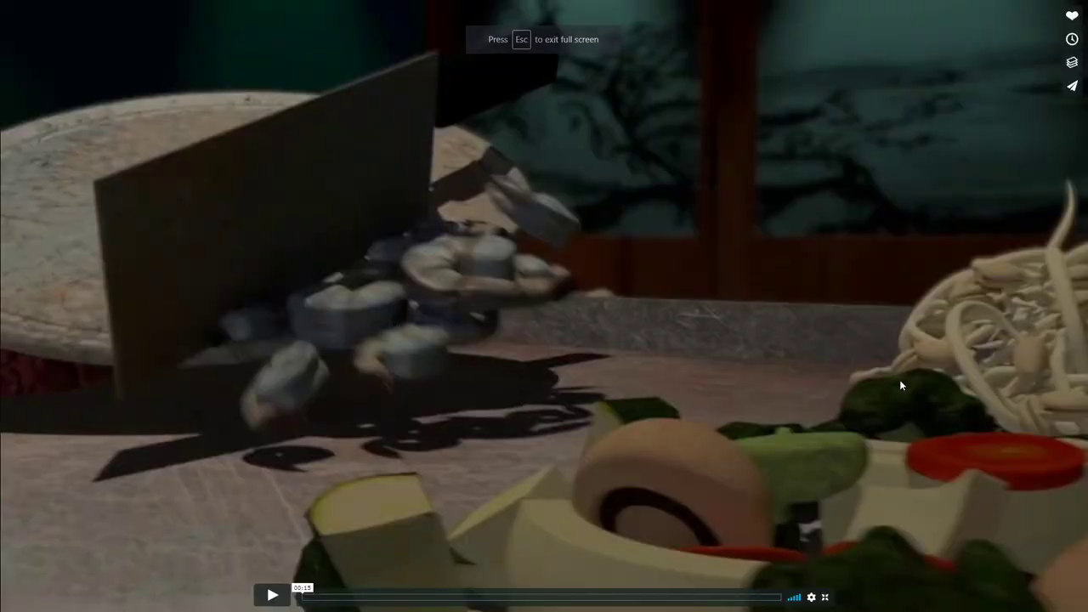
{"action": "key", "text": "Escape"}
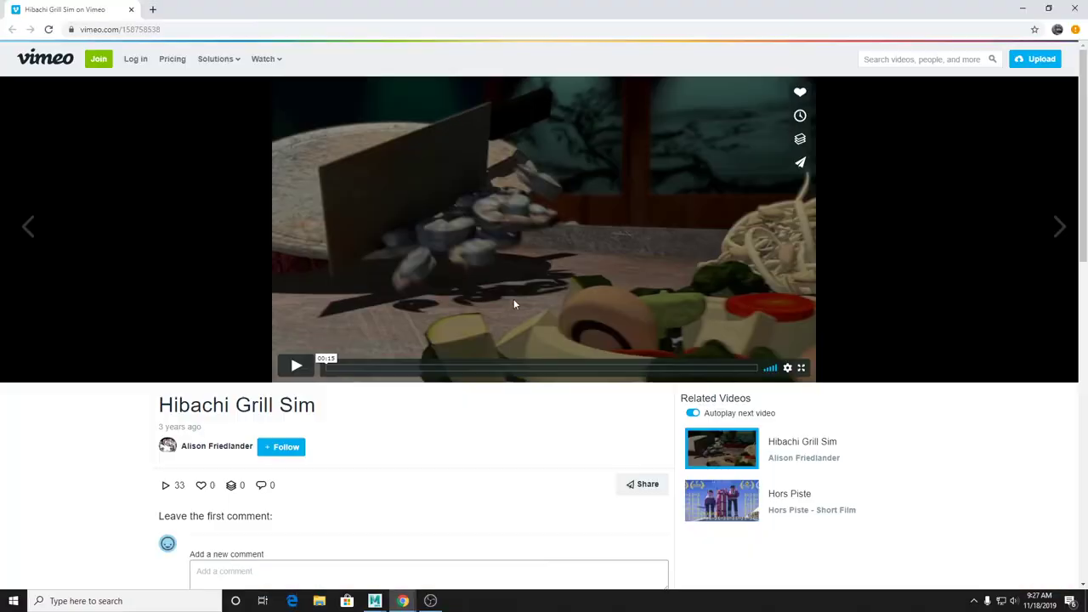
Play the Hibachi Grill Sim video in full screen, and close the browser to return to Maya.
{"action": "left_click", "coordinate": [800, 370]}
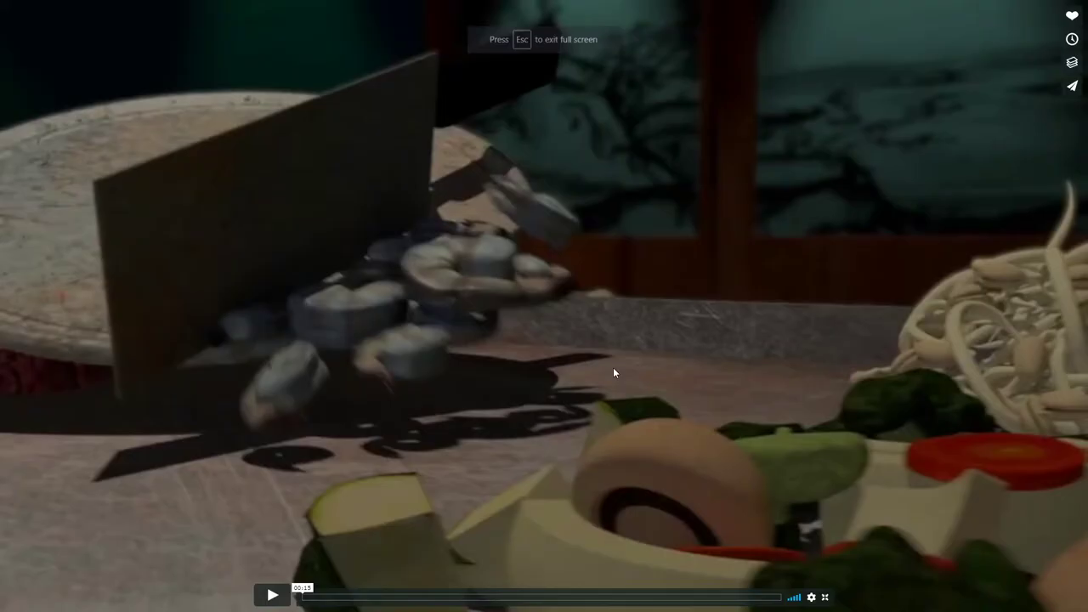
{"action": "left_click", "coordinate": [285, 573]}
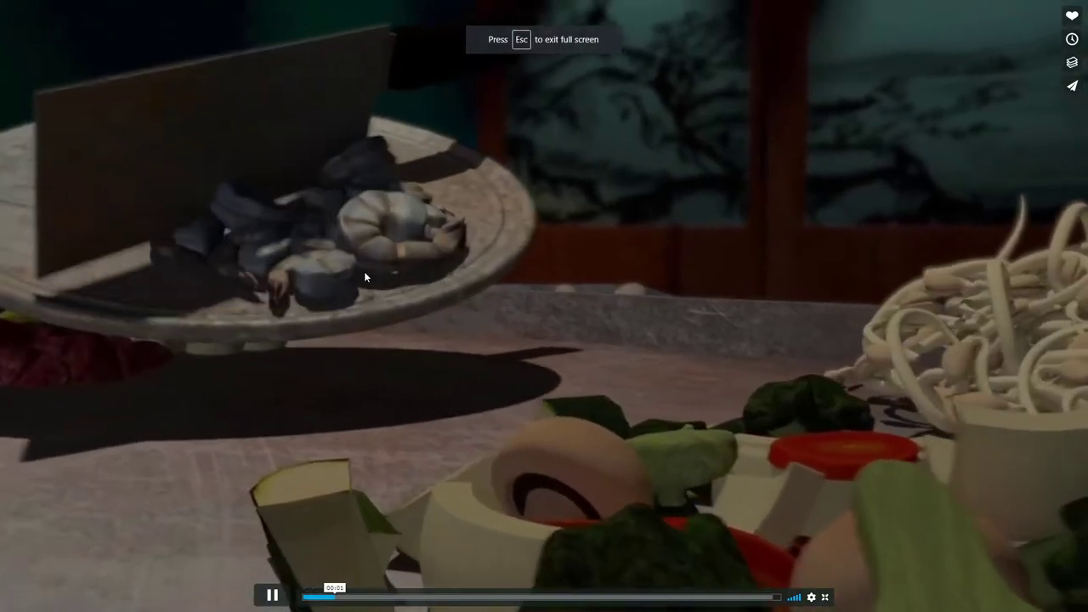
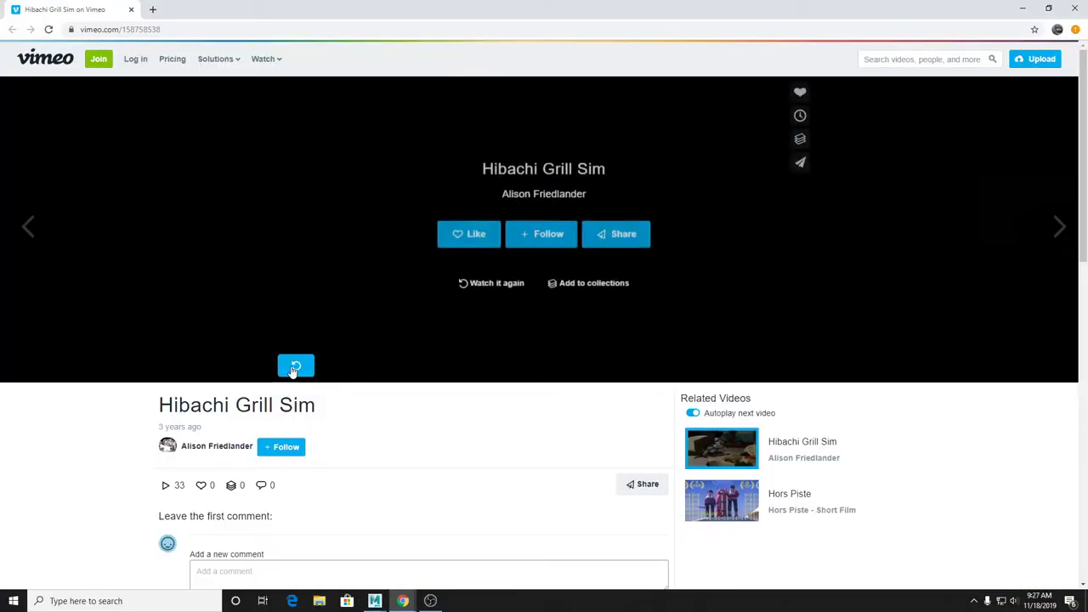
{"action": "left_click", "coordinate": [1075, 11]}
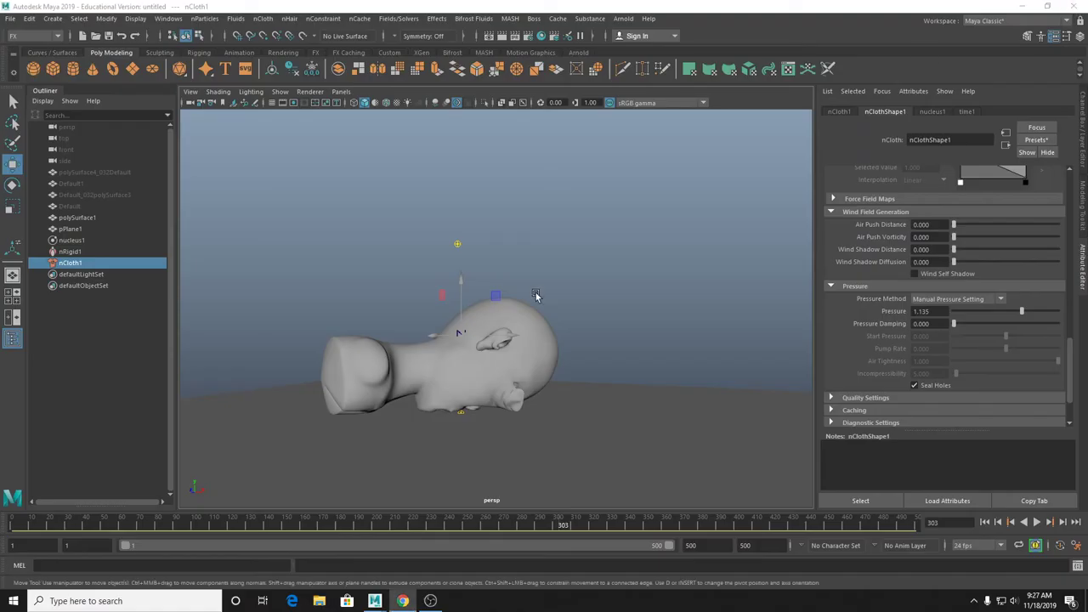
Create a polygon sphere, place it on the plane away from the head, and convert it to nCloth.
{"action": "left_click", "coordinate": [32, 70]}
{"action": "left_click_drag", "start_coordinate": [627, 377], "coordinate": [599, 405], "text": "alt"}
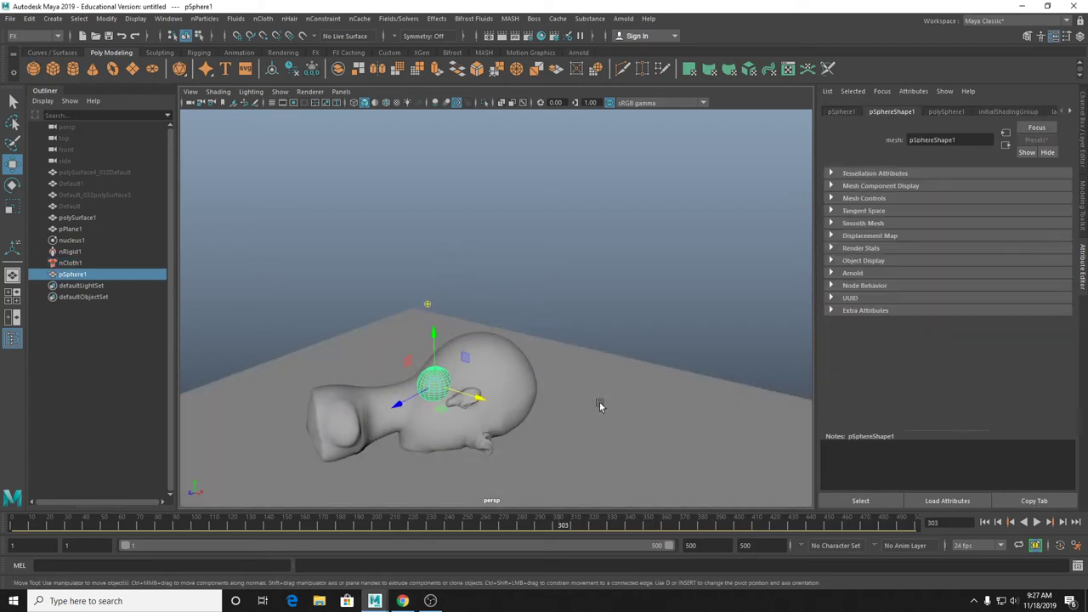
{"action": "left_click_drag", "start_coordinate": [470, 401], "coordinate": [728, 462]}
{"action": "middle_click_drag", "start_coordinate": [729, 461], "coordinate": [687, 333], "text": "alt"}
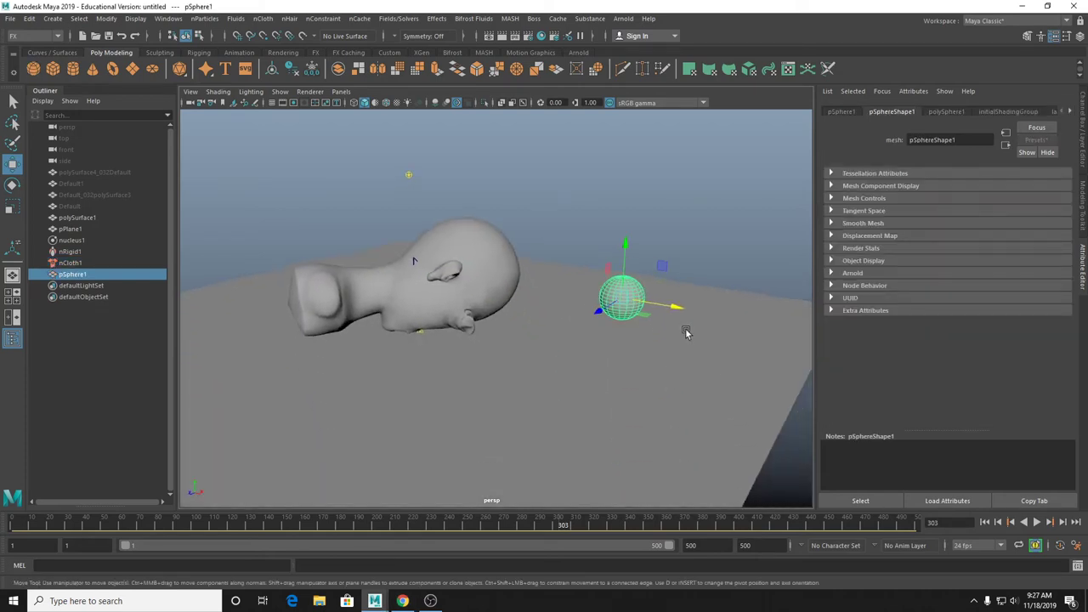
{"action": "left_click", "coordinate": [263, 18]}
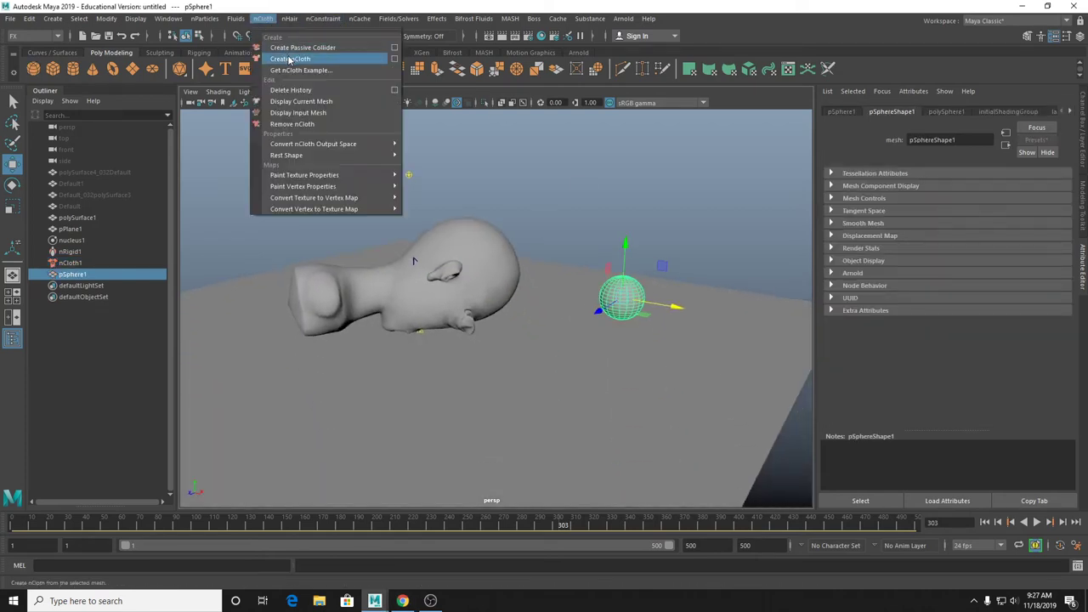
{"action": "left_click", "coordinate": [289, 59]}
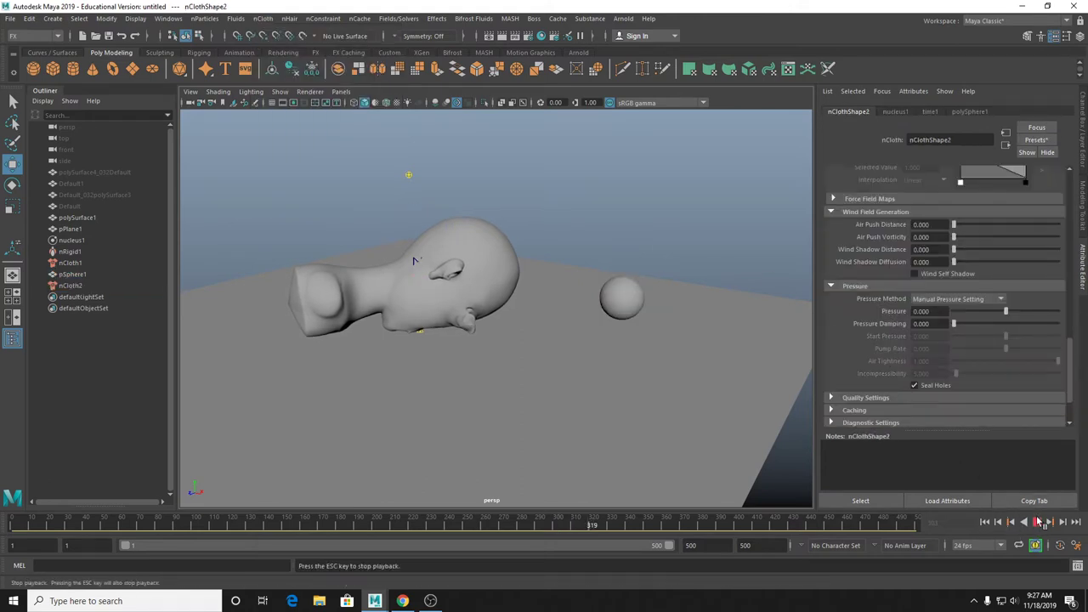
Play the simulation from frame 1 to watch the sphere fall onto the plane, and stop playback.
{"action": "left_click", "coordinate": [986, 521]}
{"action": "left_click", "coordinate": [1036, 522]}
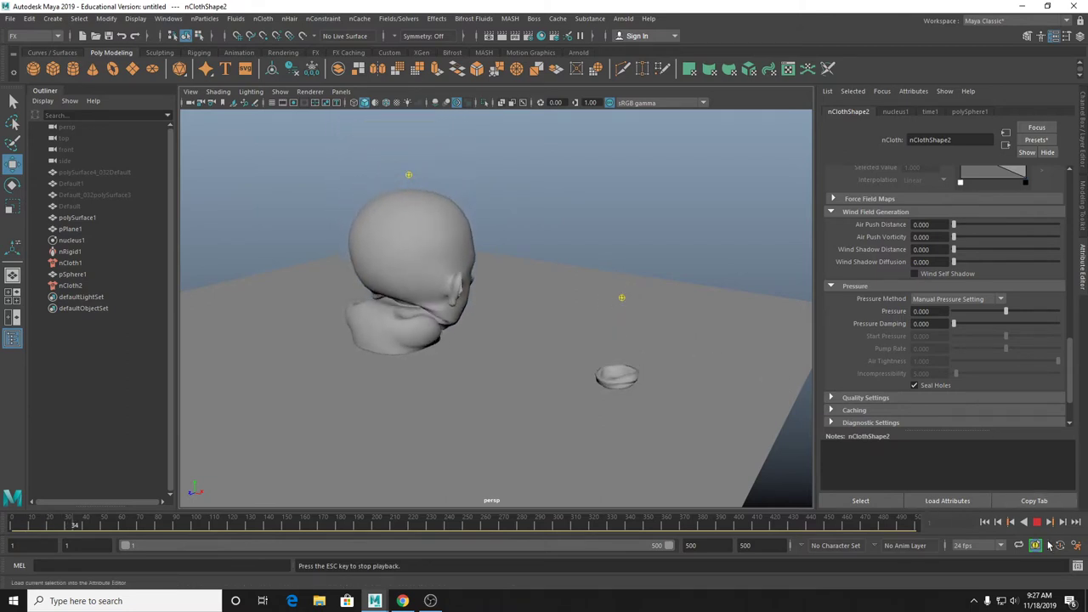
{"action": "key", "text": "Escape"}
Select the sphere, resume the simulation, adjust nClothShape2's Pressure to about 0.21, and stop playback.
{"action": "left_click", "coordinate": [609, 383]}
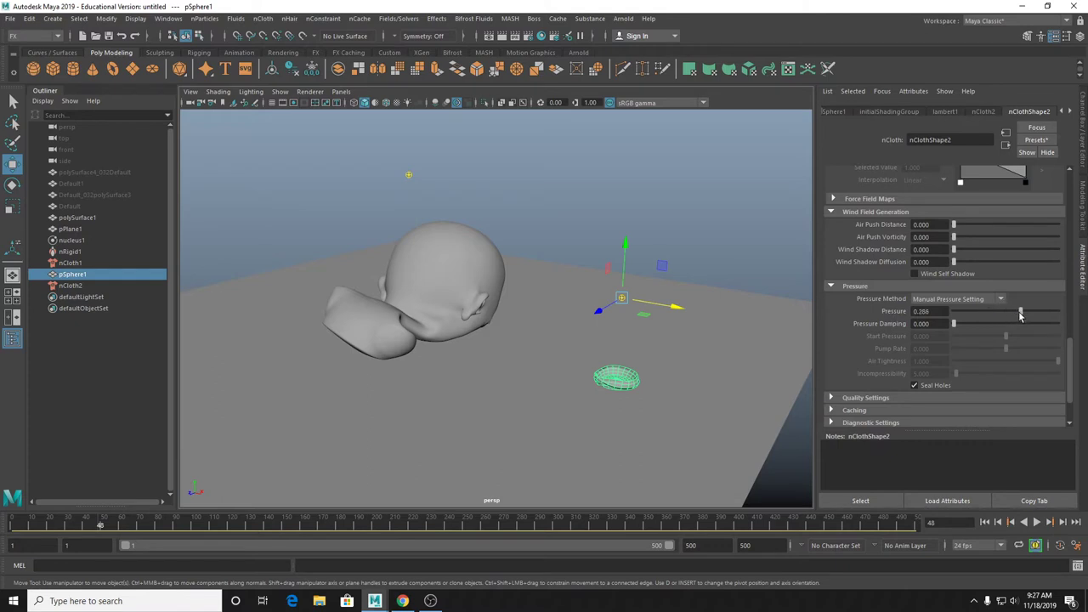
{"action": "left_click", "coordinate": [1036, 521]}
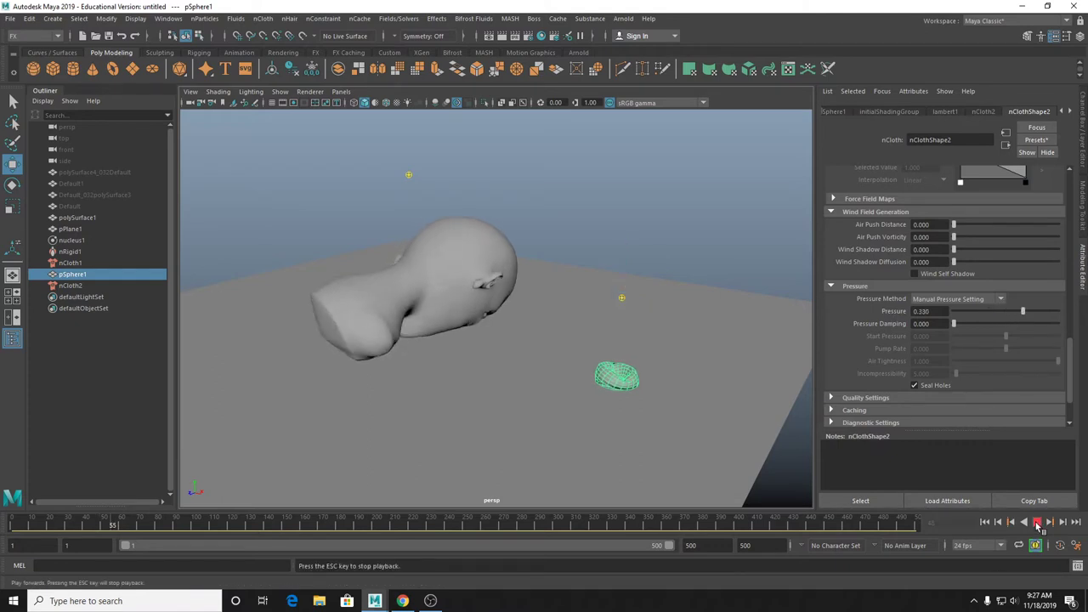
{"action": "left_click_drag", "start_coordinate": [1020, 310], "coordinate": [1012, 312]}
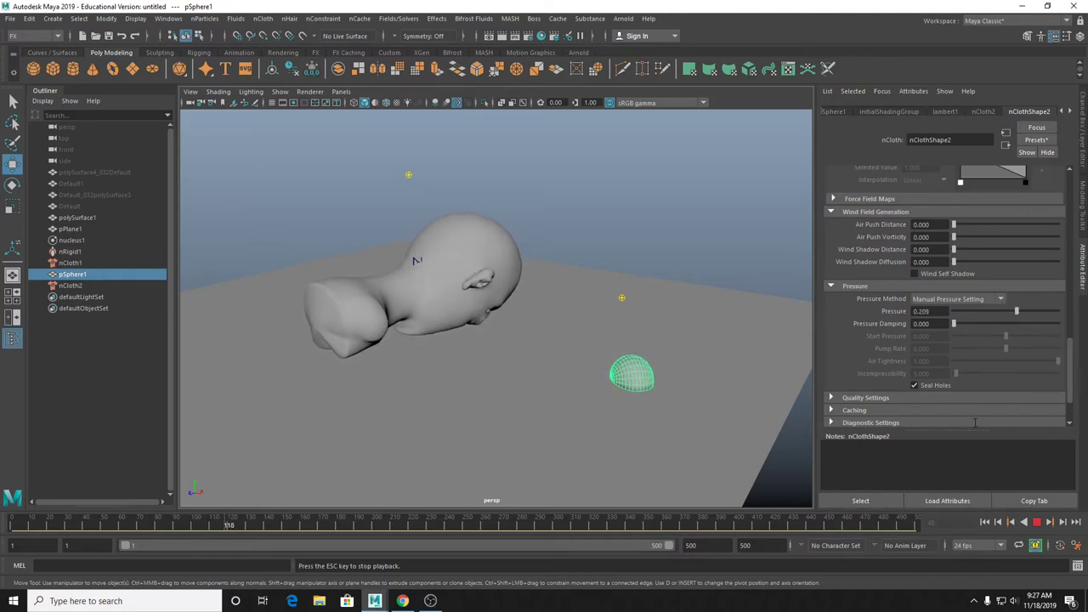
{"action": "left_click", "coordinate": [1036, 522]}
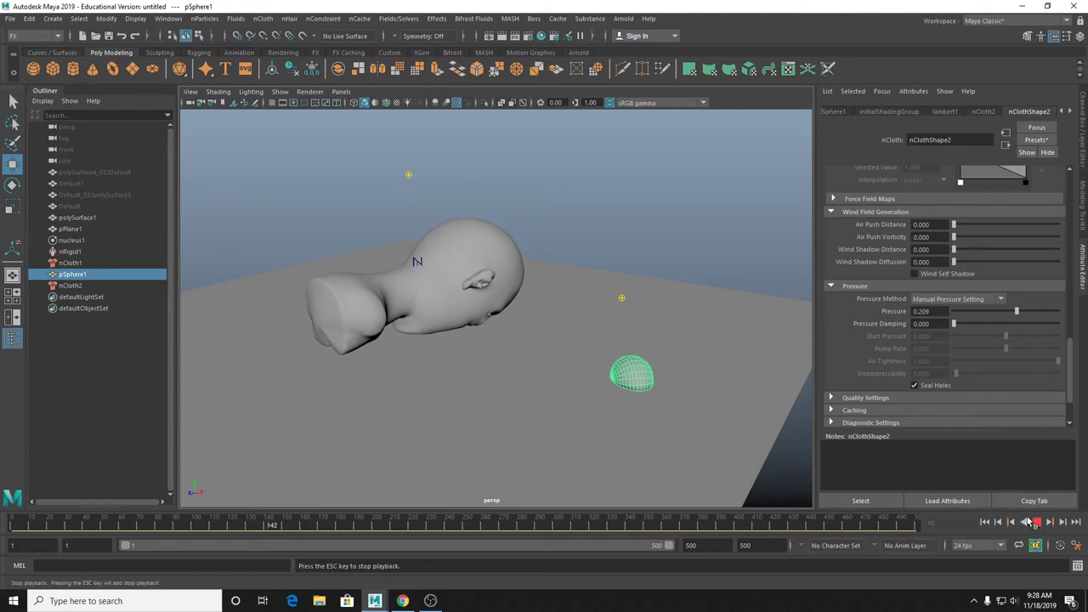
Replay the simulation from frame 1, examine how the pressurized sphere lands on the plane, and stop playback.
{"action": "left_click_drag", "start_coordinate": [246, 525], "coordinate": [12, 525]}
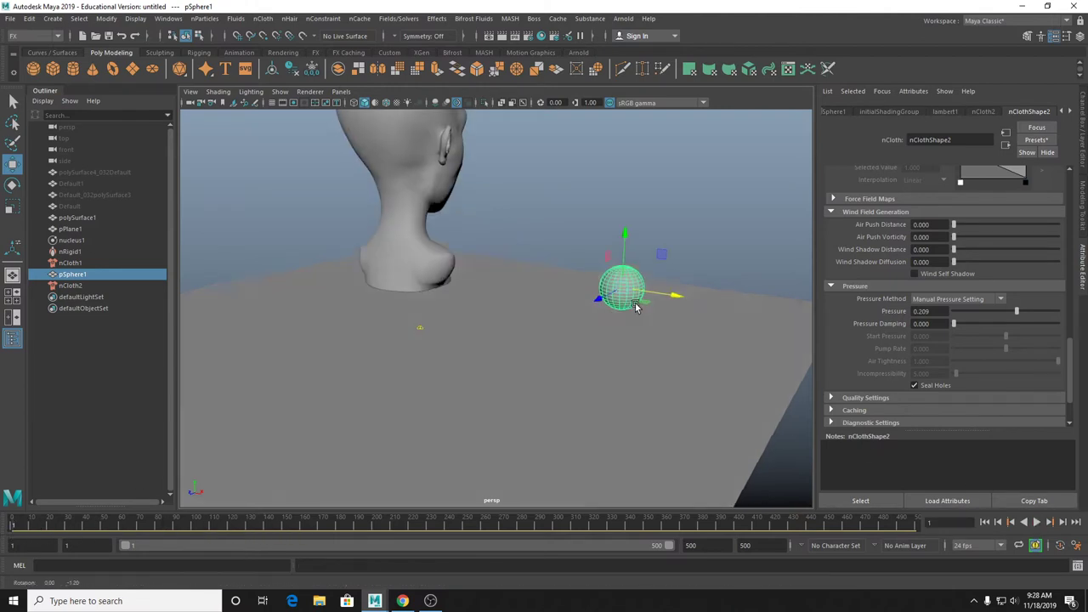
{"action": "left_click_drag", "start_coordinate": [625, 299], "coordinate": [633, 267], "text": "alt"}
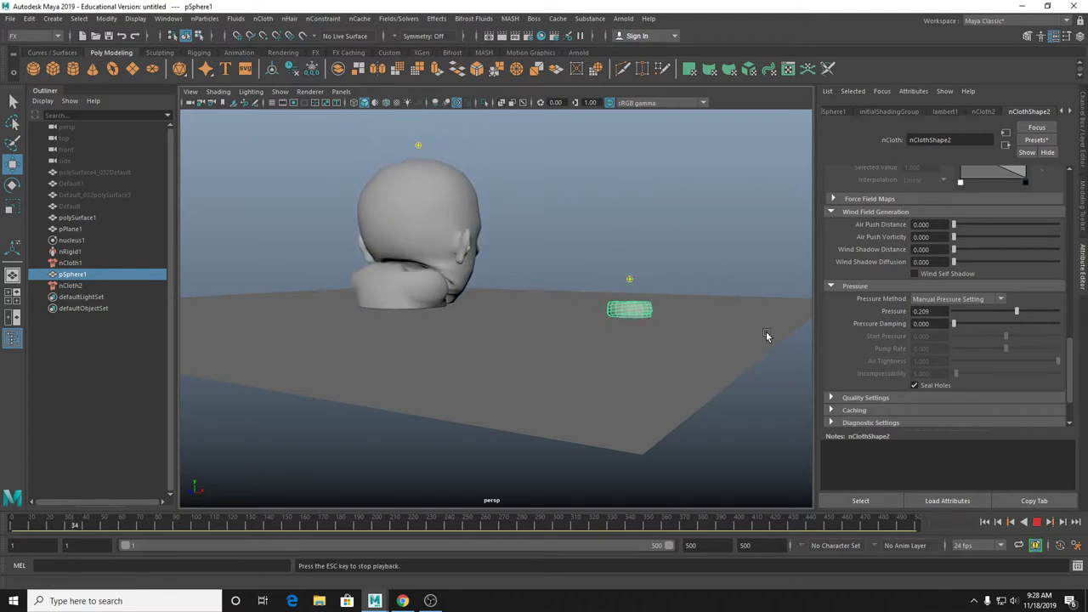
{"action": "left_click_drag", "start_coordinate": [767, 335], "coordinate": [697, 348], "text": "alt"}
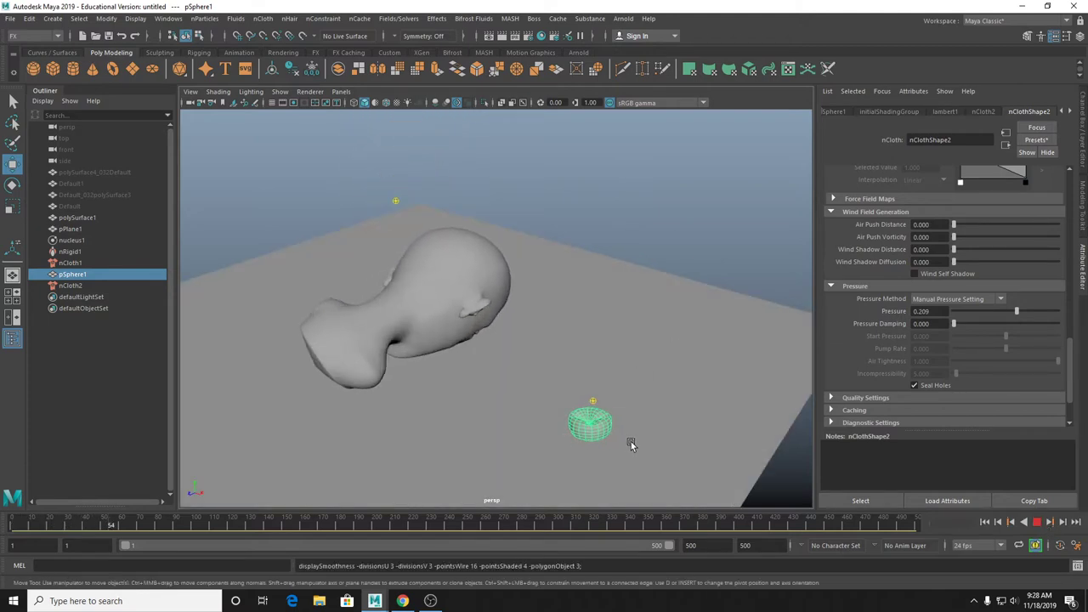
{"action": "middle_click_drag", "start_coordinate": [641, 430], "coordinate": [639, 387], "text": "alt"}
{"action": "scroll", "coordinate": [639, 386], "scroll_direction": "up", "scroll_amount": 2}
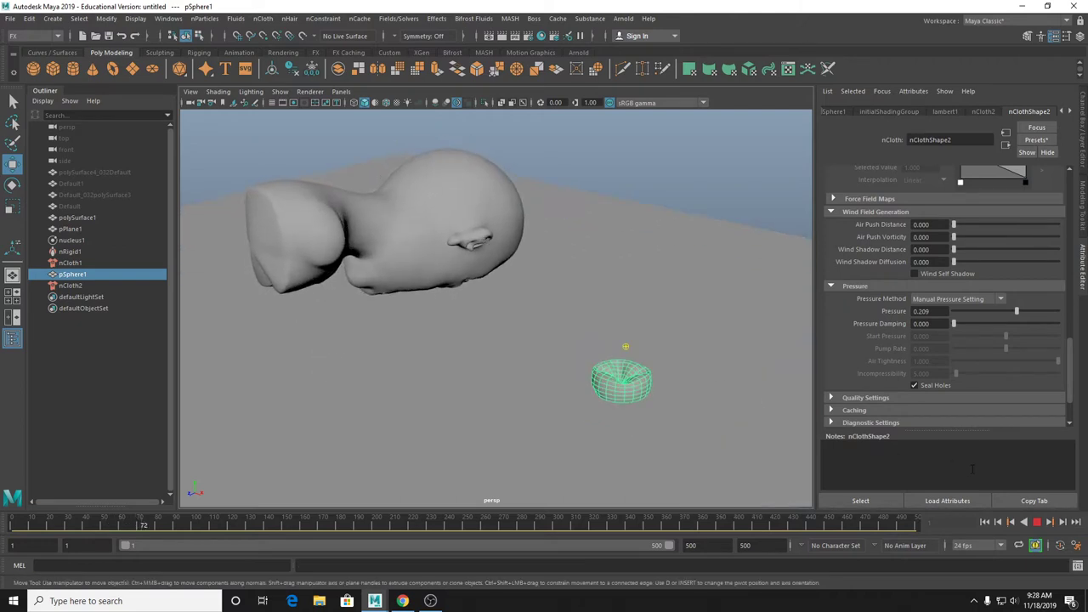
{"action": "left_click", "coordinate": [1037, 523]}
{"action": "key", "text": "w"}
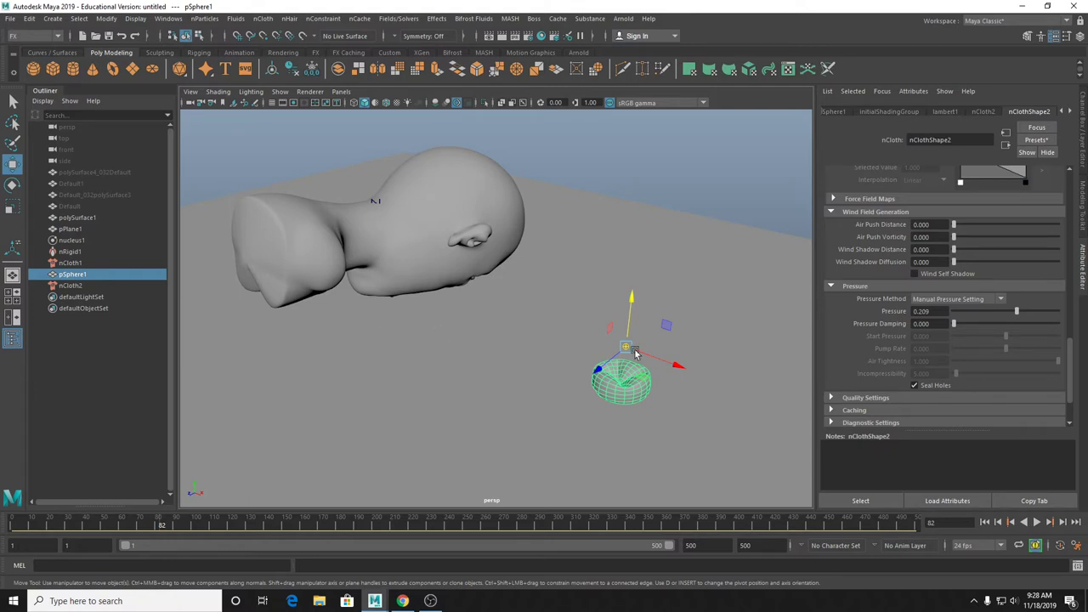
Delete the nCloth sphere from the scene.
{"action": "scroll", "coordinate": [629, 330], "scroll_direction": "down", "scroll_amount": 3}
{"action": "left_click_drag", "start_coordinate": [629, 329], "coordinate": [600, 346], "text": "alt"}
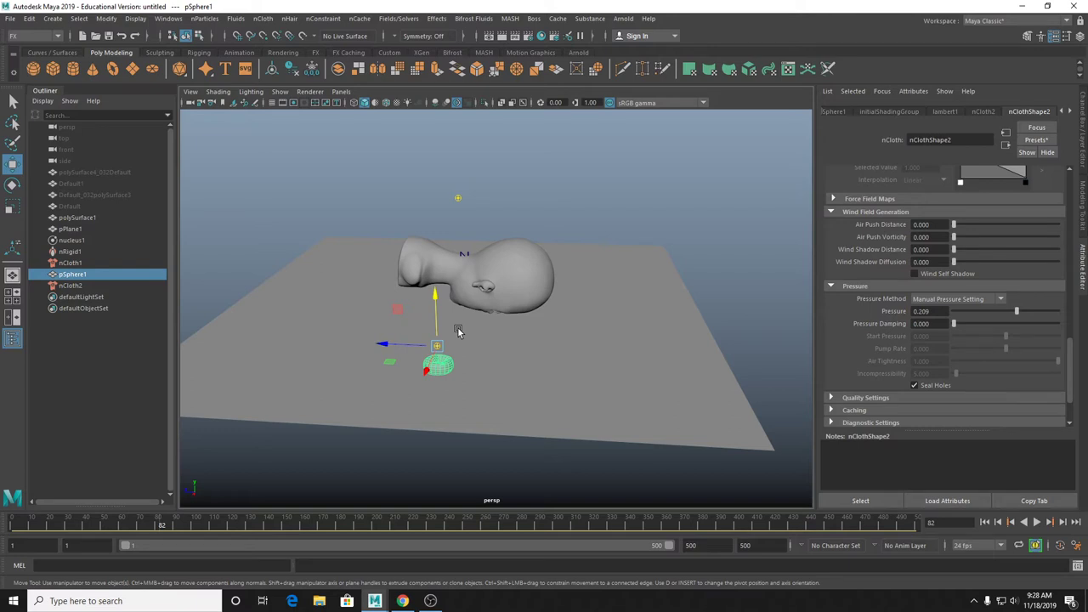
{"action": "key", "text": "Delete"}
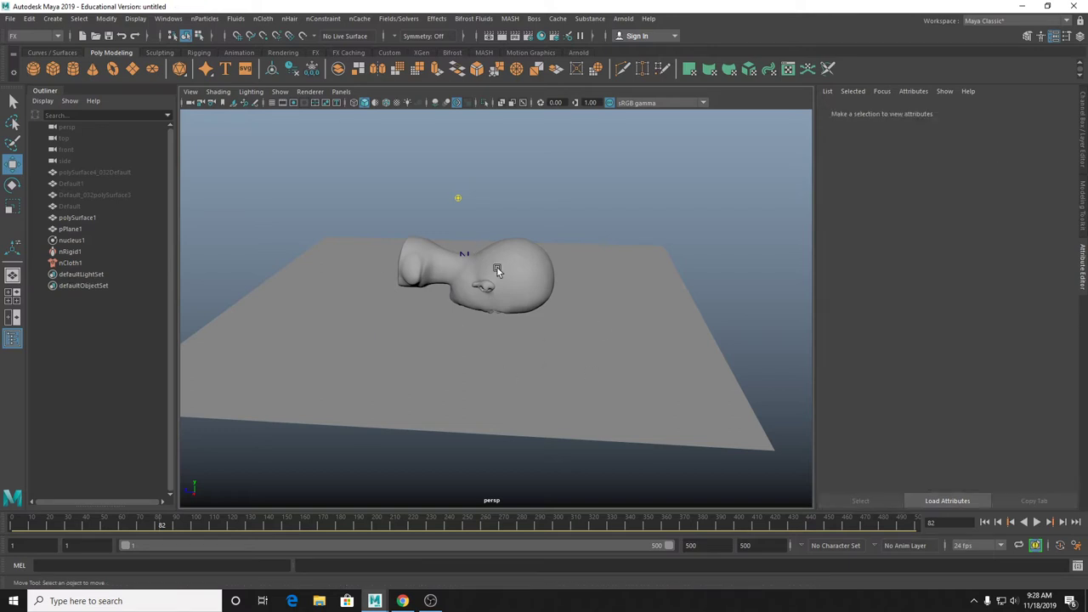
Select the head mesh, show nClothShape1's Dynamic Properties, and play the simulation from frame 1 with the head viewed from the front.
{"action": "left_click", "coordinate": [534, 273]}
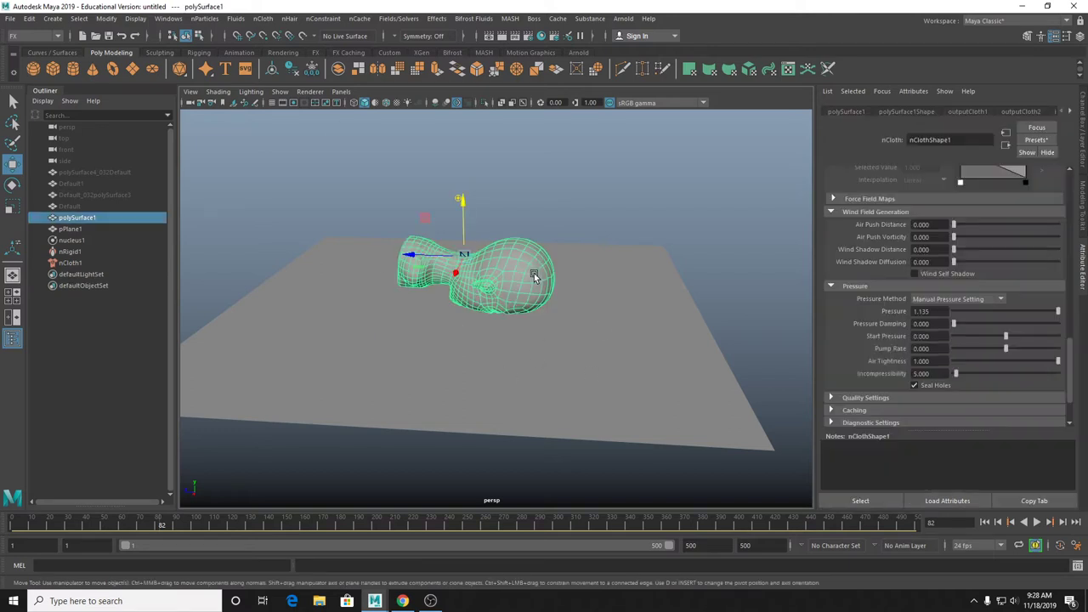
{"action": "left_click", "coordinate": [984, 522]}
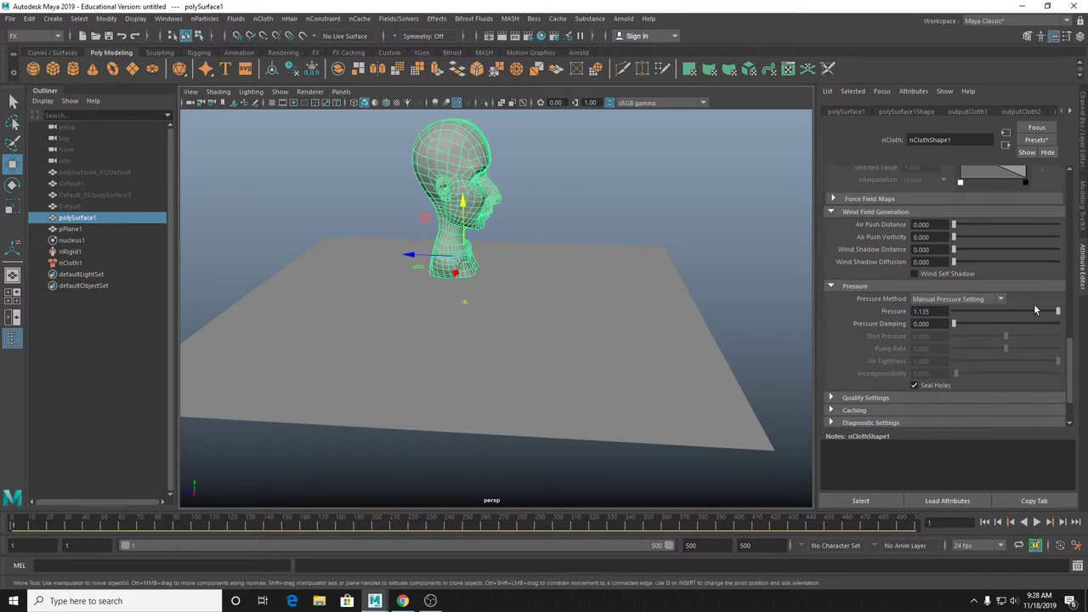
{"action": "scroll", "coordinate": [964, 286], "scroll_direction": "up", "scroll_amount": 5}
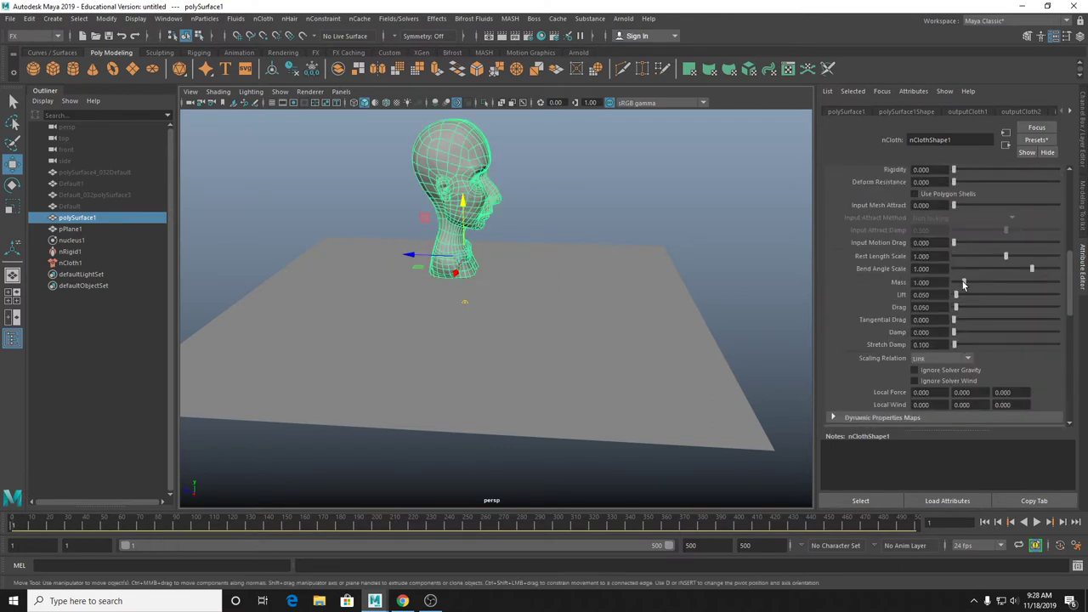
{"action": "scroll", "coordinate": [963, 284], "scroll_direction": "up", "scroll_amount": 3}
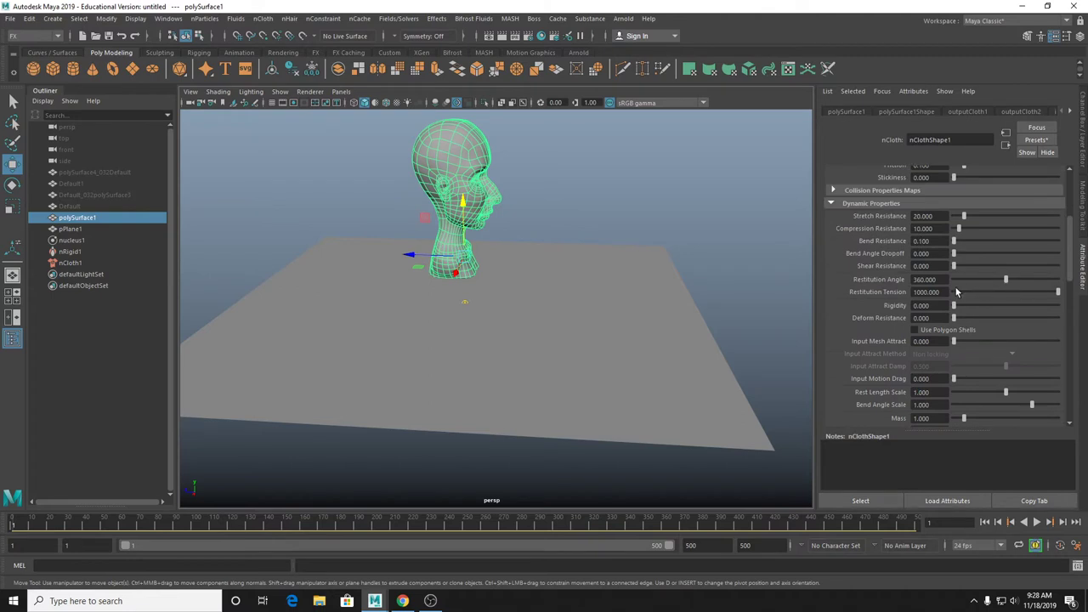
{"action": "left_click_drag", "start_coordinate": [669, 282], "coordinate": [465, 411], "text": "alt"}
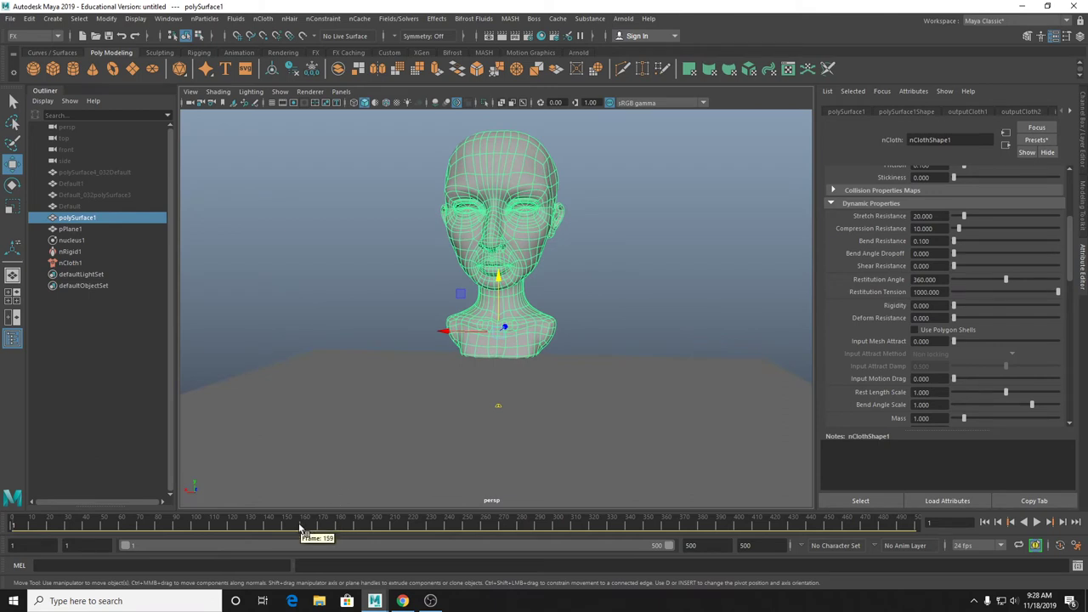
{"action": "left_click", "coordinate": [1039, 522]}
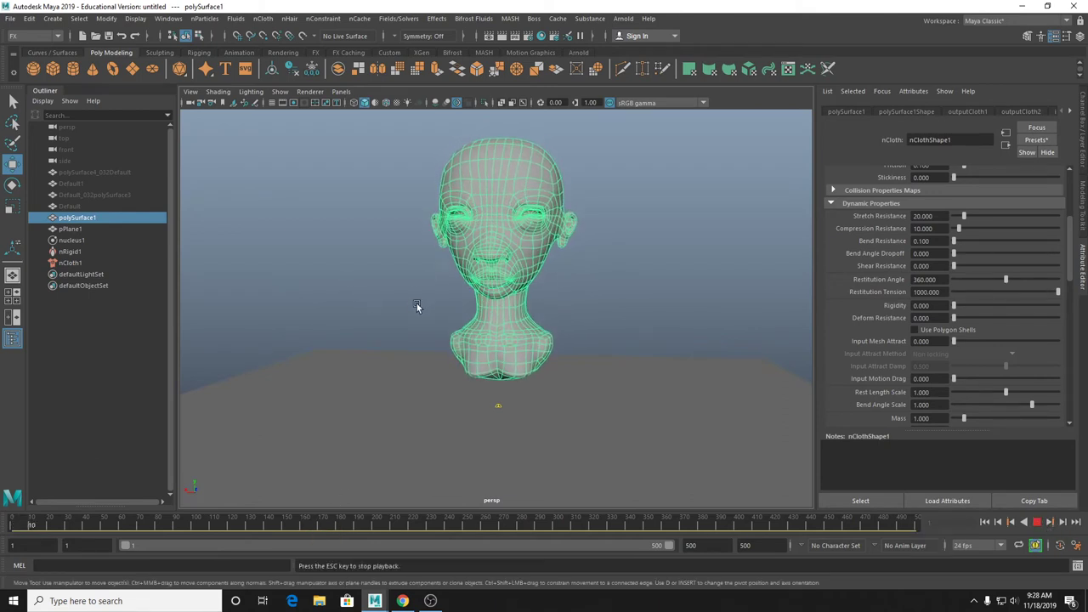
Try nClothShape1's Input Mesh Attract at about 0.12 and 0.54 during playback, return it to 0, and stop the simulation.
{"action": "left_click_drag", "start_coordinate": [951, 342], "coordinate": [970, 342]}
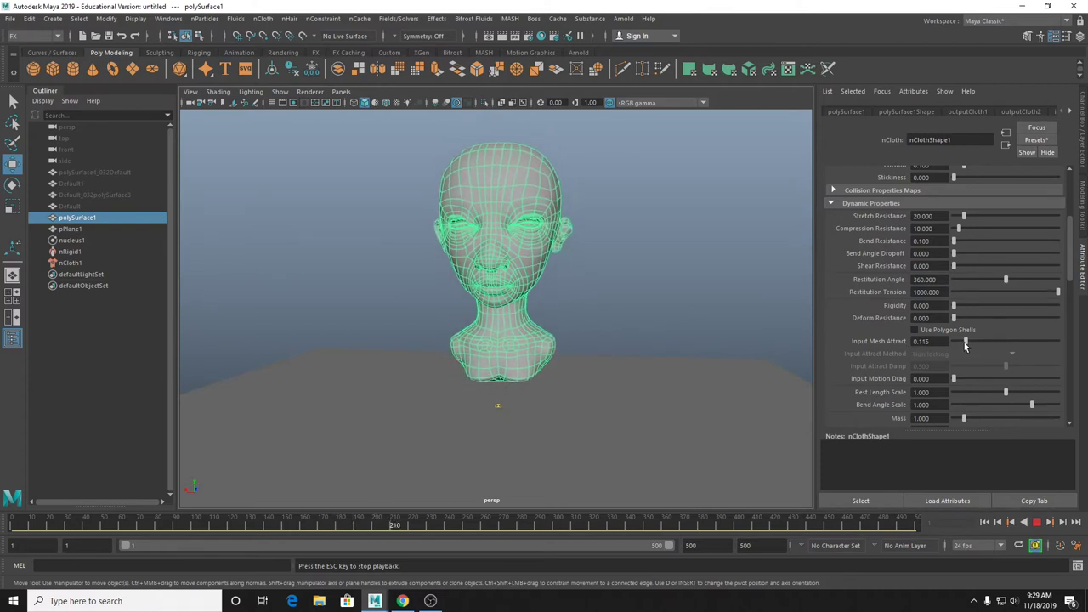
{"action": "left_click_drag", "start_coordinate": [971, 343], "coordinate": [1087, 348]}
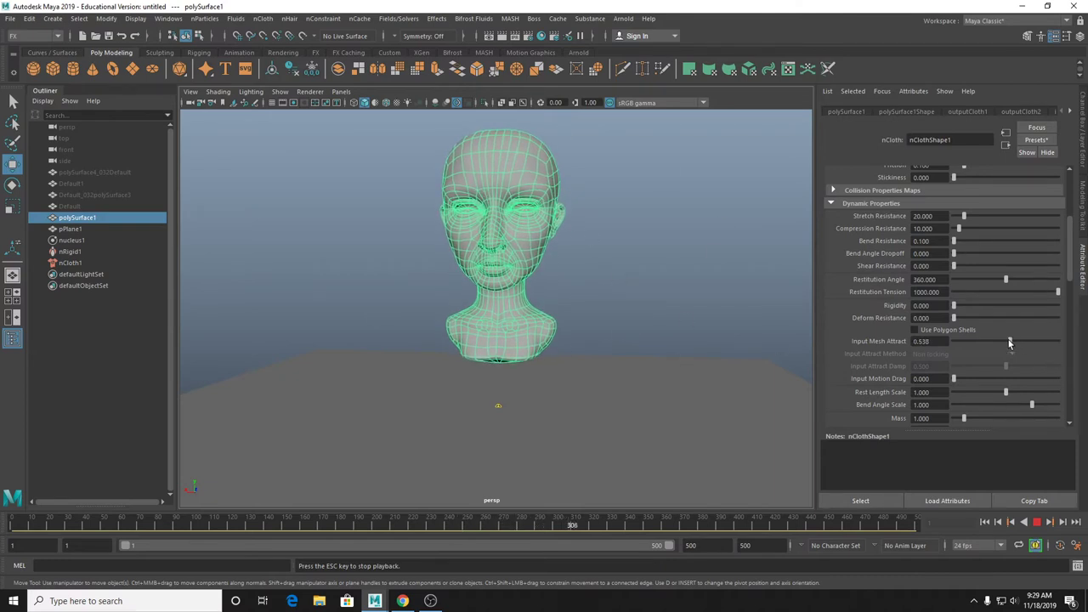
{"action": "left_click_drag", "start_coordinate": [977, 355], "coordinate": [891, 391]}
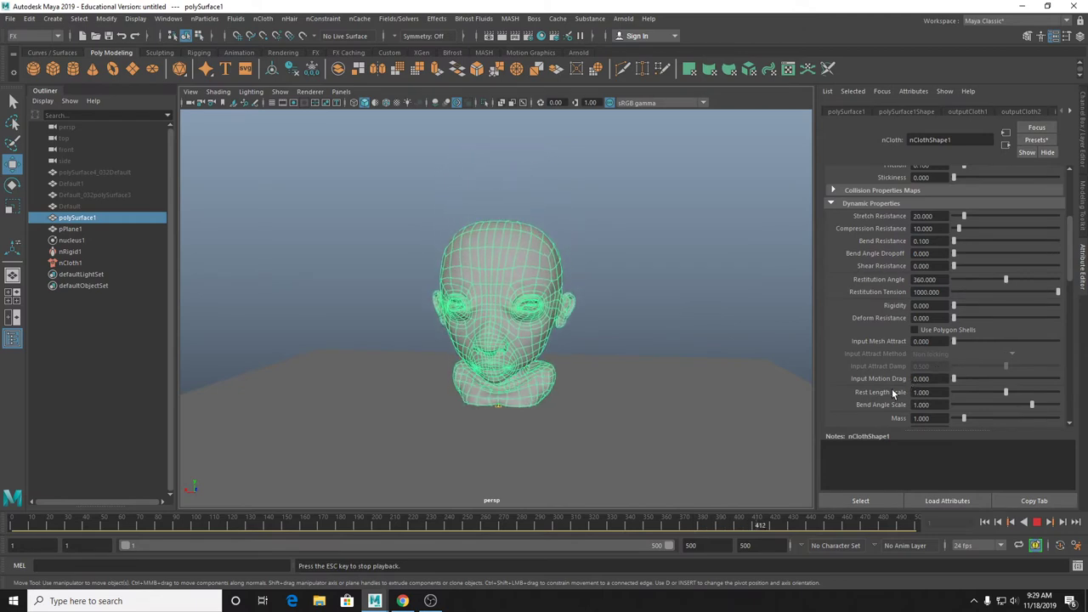
{"action": "left_click", "coordinate": [1036, 523]}
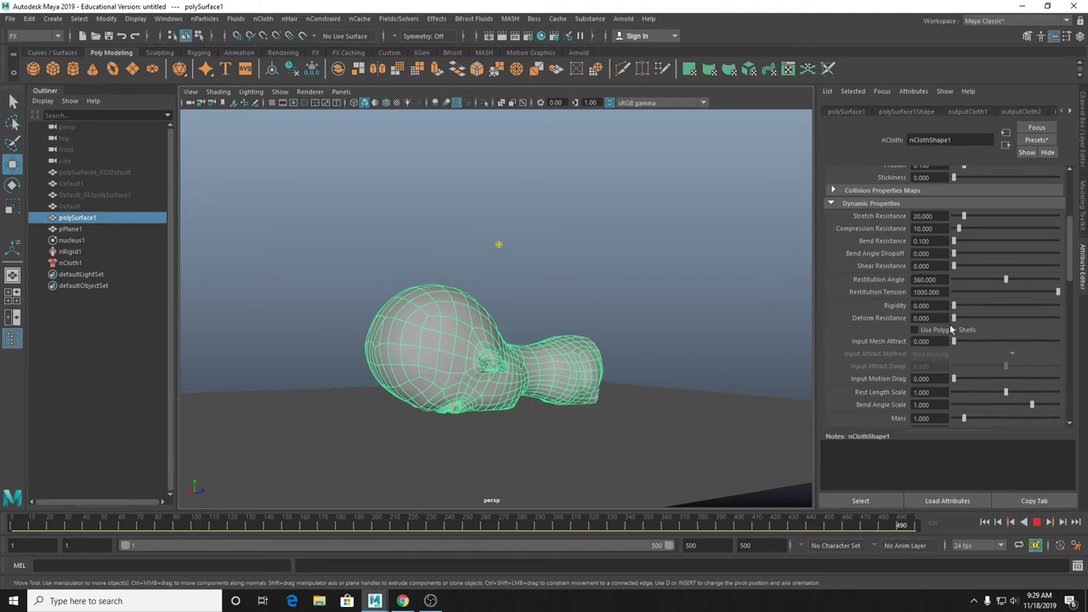
Set nClothShape1's Input Mesh Attract to about 0.044, inspect the head in wireframe and shaded display during playback, and stop the simulation.
{"action": "left_click_drag", "start_coordinate": [953, 341], "coordinate": [959, 343]}
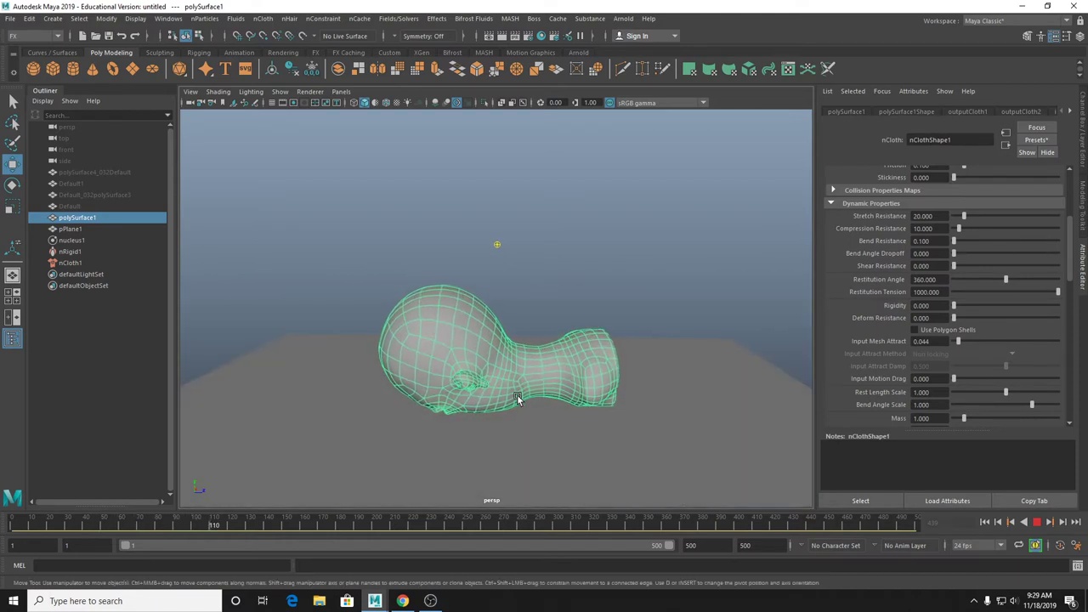
{"action": "key", "text": "4"}
{"action": "left_click_drag", "start_coordinate": [539, 405], "coordinate": [558, 359], "text": "alt"}
{"action": "key", "text": "5"}
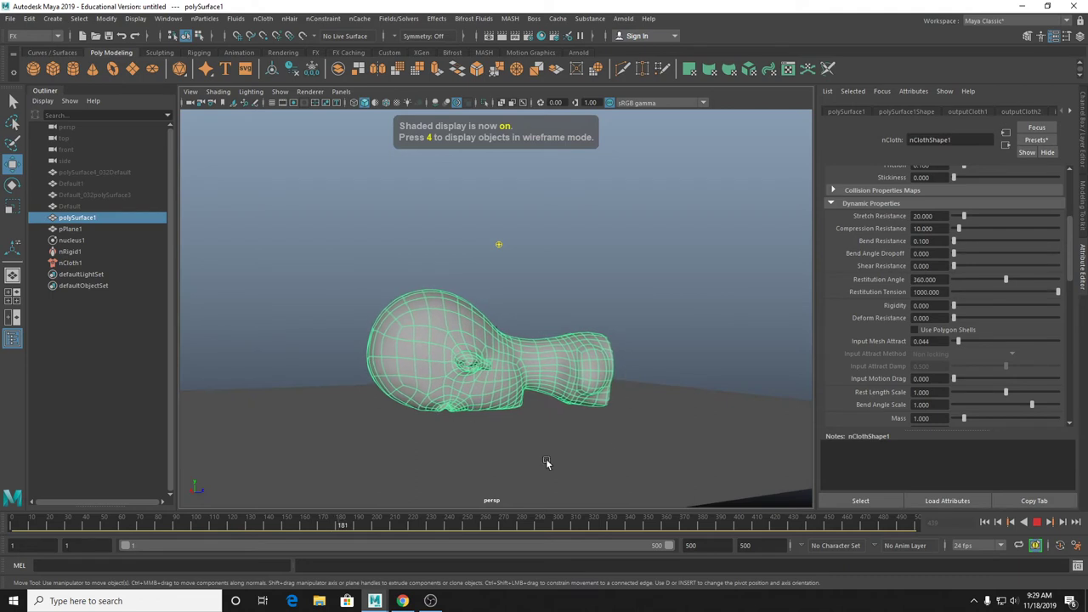
{"action": "left_click", "coordinate": [1039, 523]}
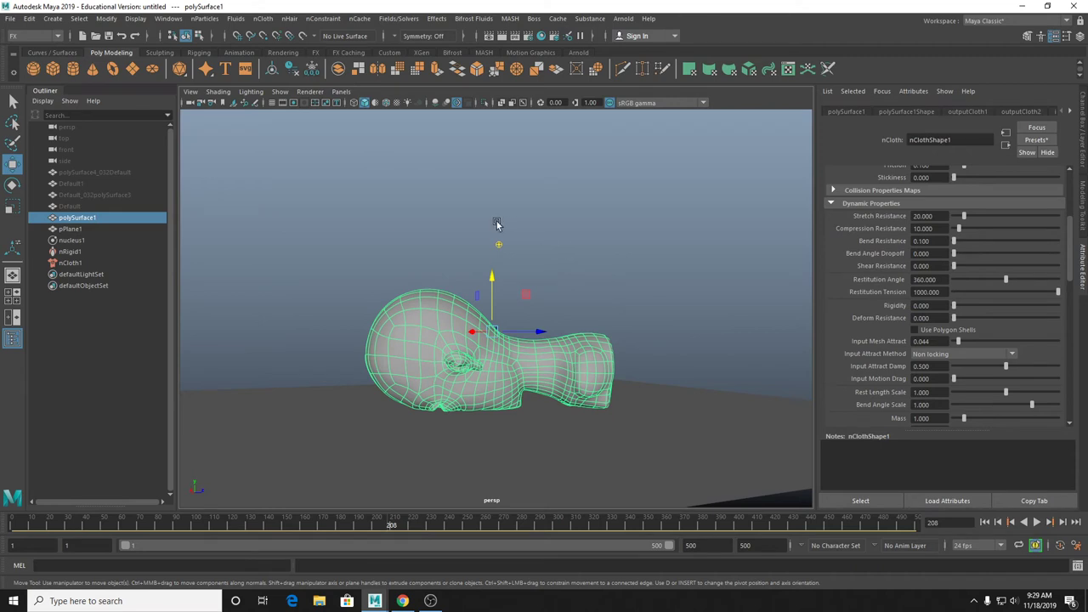
{"action": "left_click_drag", "start_coordinate": [574, 261], "coordinate": [565, 304], "text": "alt"}
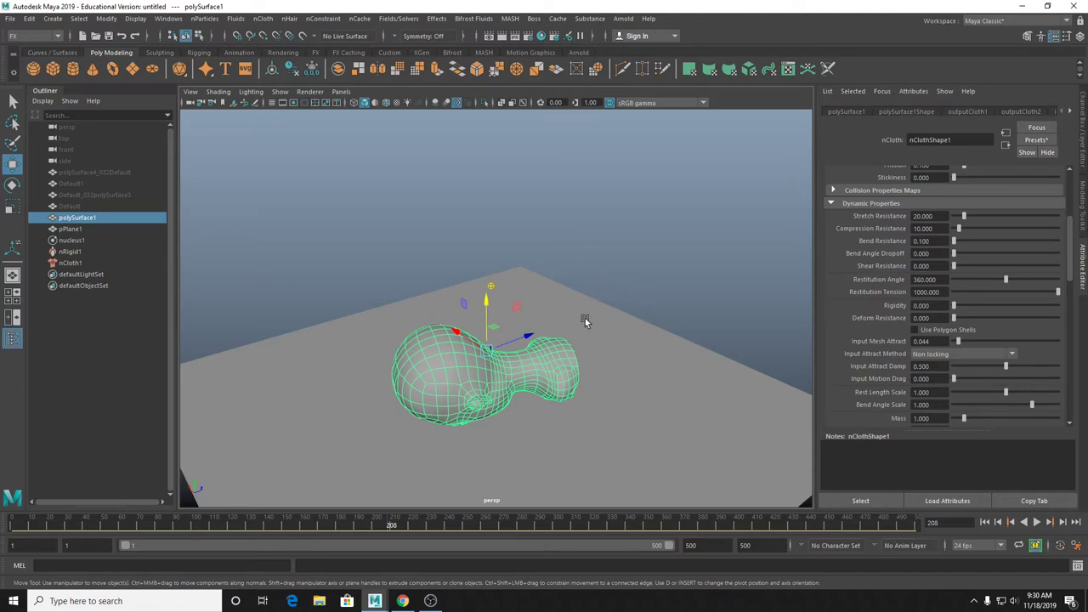
{"action": "left_click_drag", "start_coordinate": [583, 321], "coordinate": [638, 311], "text": "alt"}
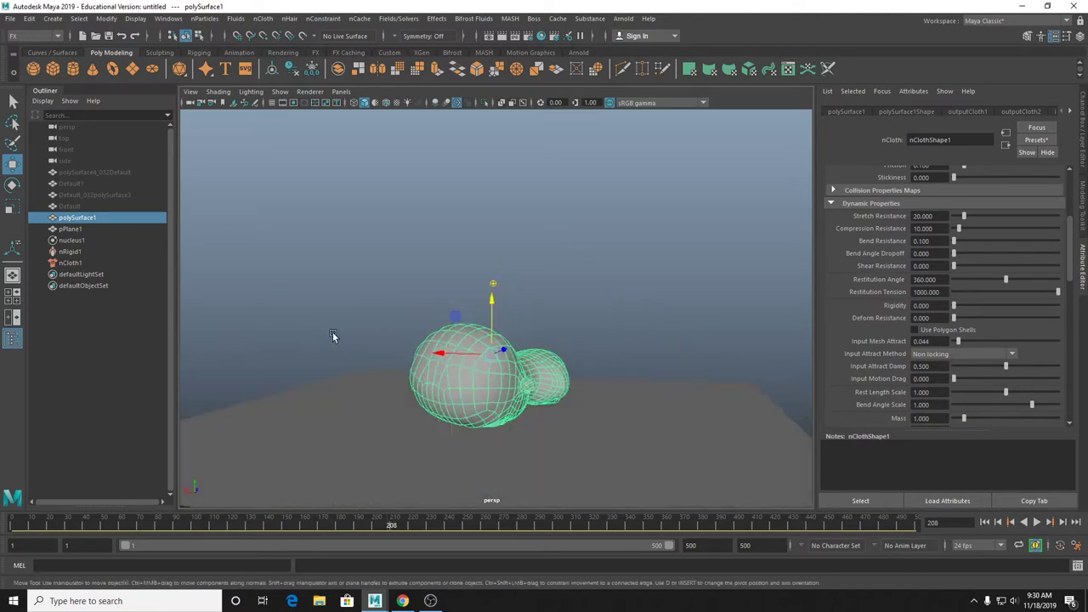
Select nCloth1 and set nClothShape1's Input Mesh Attract to its maximum of 1.000.
{"action": "left_click", "coordinate": [88, 262]}
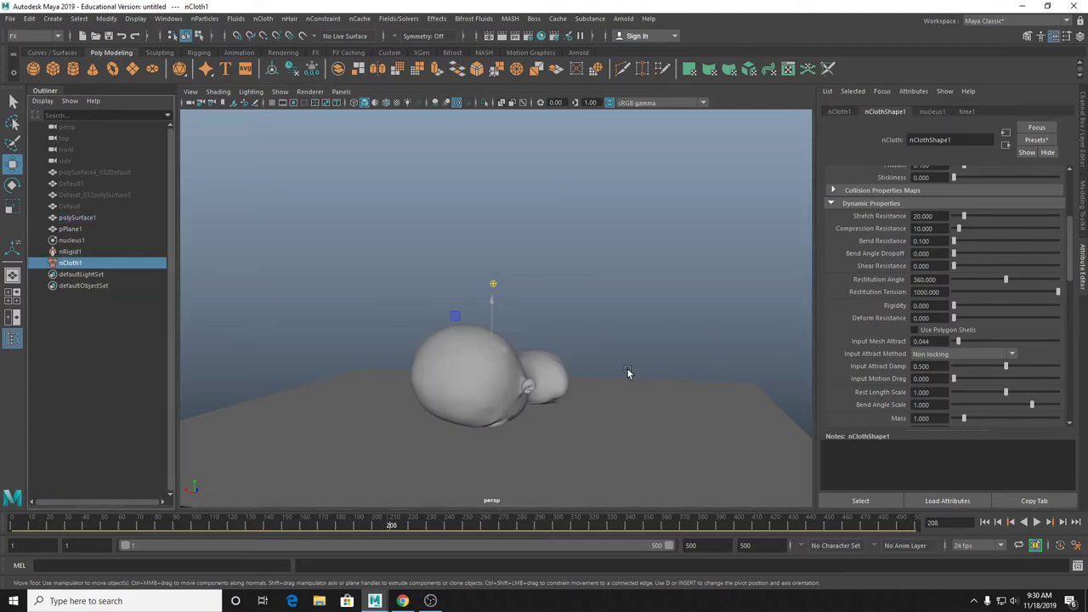
{"action": "middle_click_drag", "start_coordinate": [362, 175], "coordinate": [420, 248], "text": "alt"}
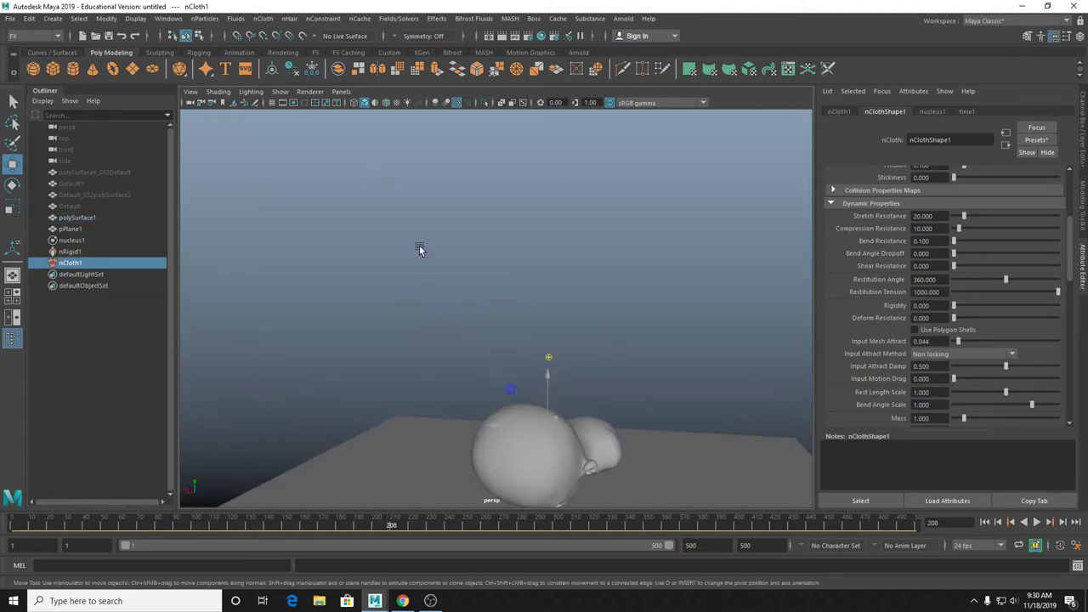
{"action": "left_click_drag", "start_coordinate": [504, 308], "coordinate": [398, 495], "text": "alt"}
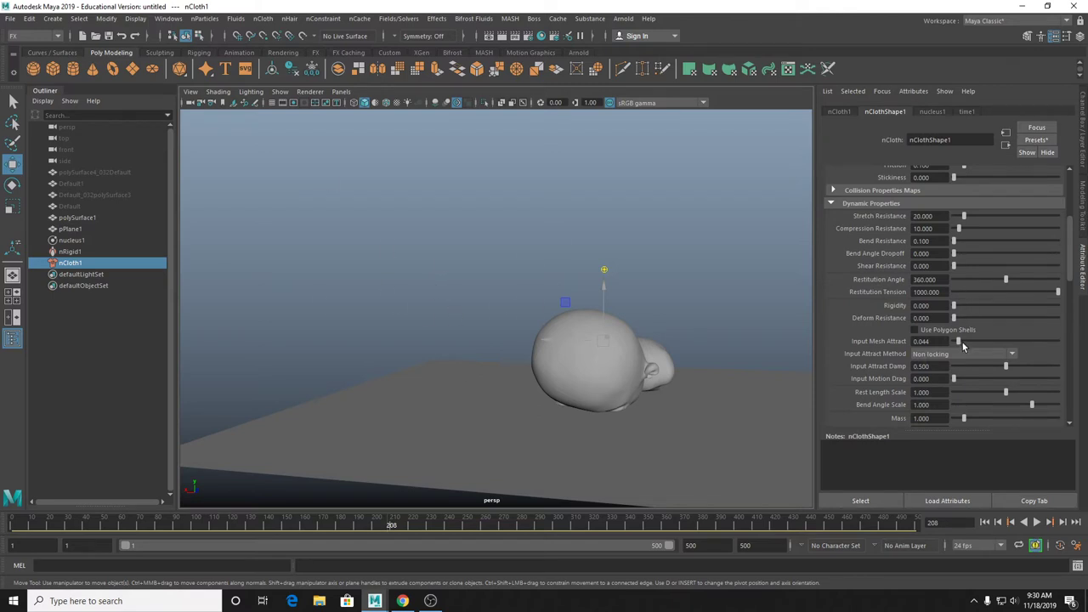
{"action": "left_click_drag", "start_coordinate": [958, 341], "coordinate": [1085, 352]}
{"action": "left_click_drag", "start_coordinate": [1058, 341], "coordinate": [1085, 327]}
Review nClothShape1's force field, wind field, pressure and collision settings, including the Collision Properties Maps, and collapse those maps again.
{"action": "scroll", "coordinate": [922, 240], "scroll_direction": "down", "scroll_amount": 10}
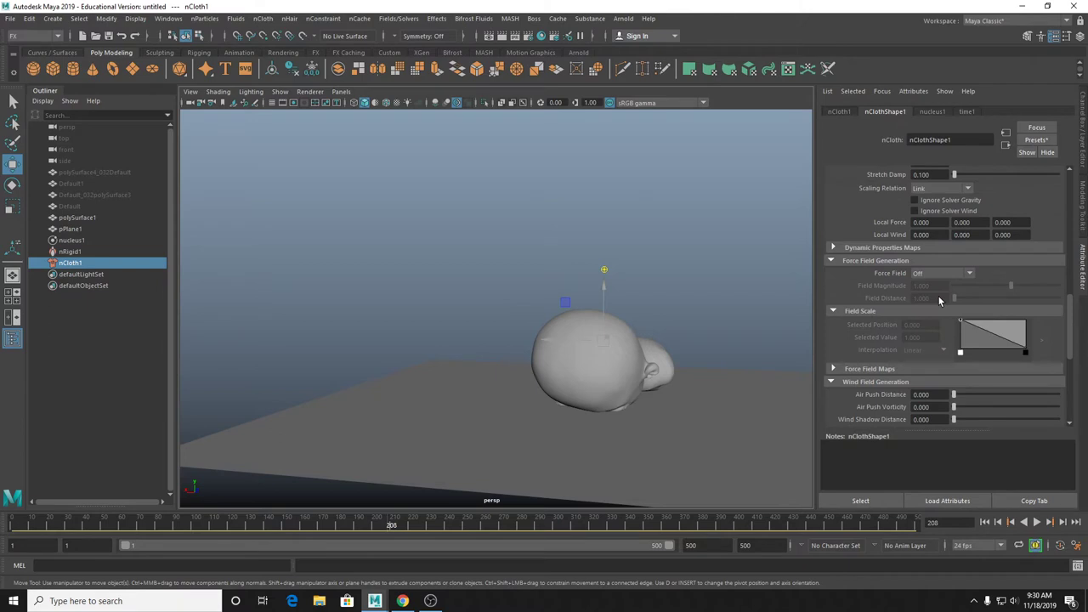
{"action": "scroll", "coordinate": [938, 297], "scroll_direction": "down", "scroll_amount": 8}
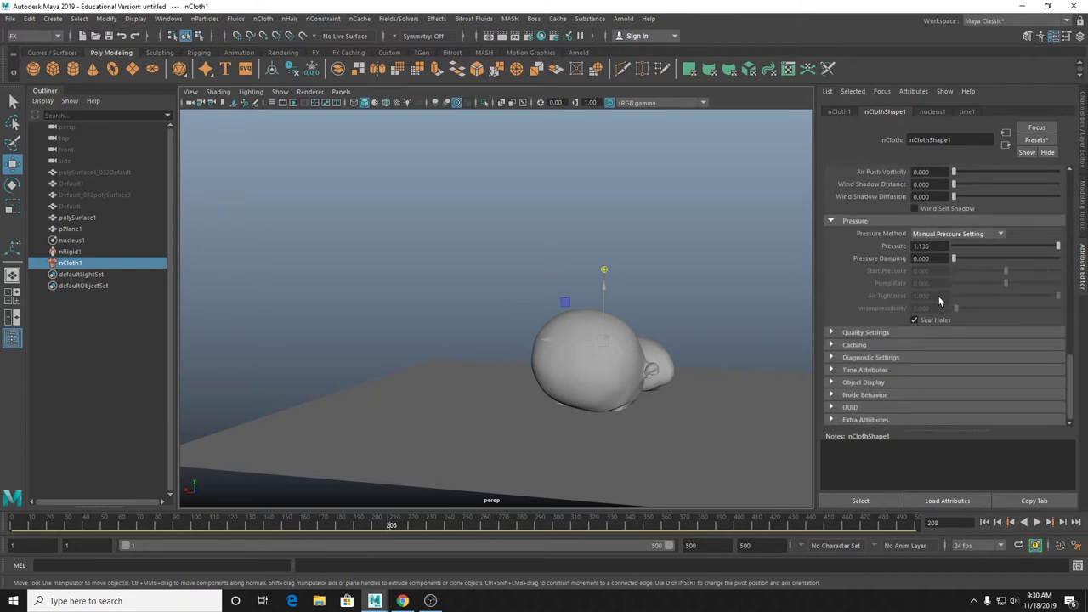
{"action": "scroll", "coordinate": [933, 357], "scroll_direction": "up", "scroll_amount": 4}
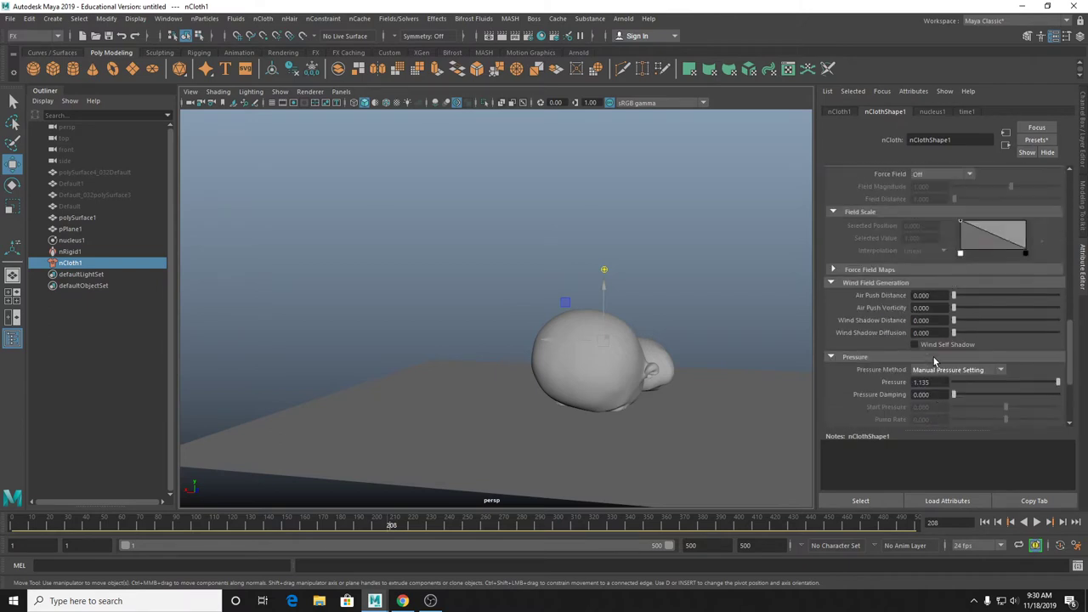
{"action": "scroll", "coordinate": [931, 355], "scroll_direction": "up", "scroll_amount": 8}
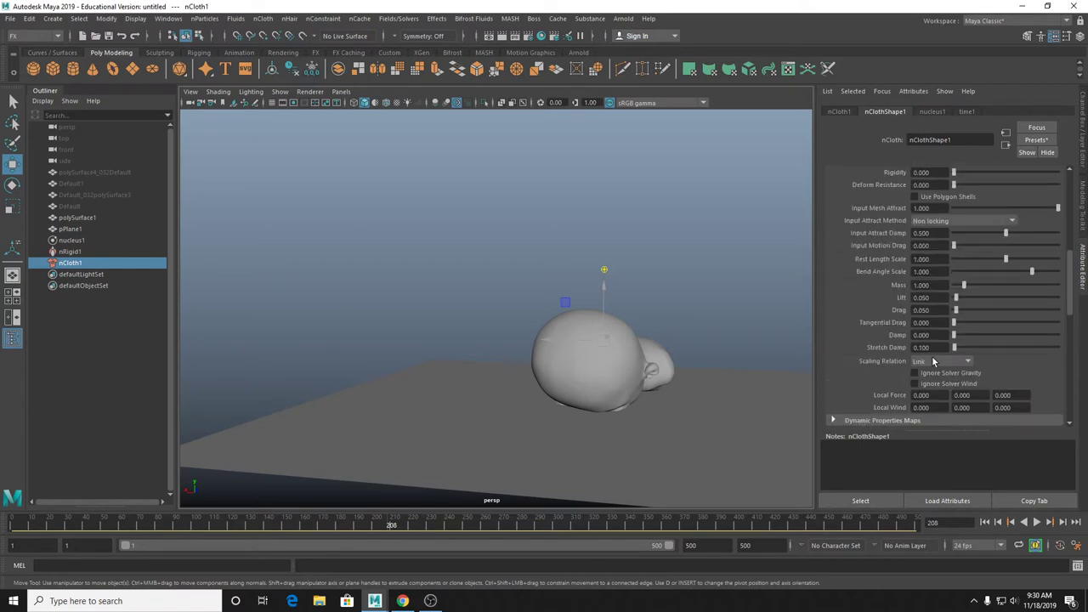
{"action": "scroll", "coordinate": [933, 362], "scroll_direction": "up", "scroll_amount": 7}
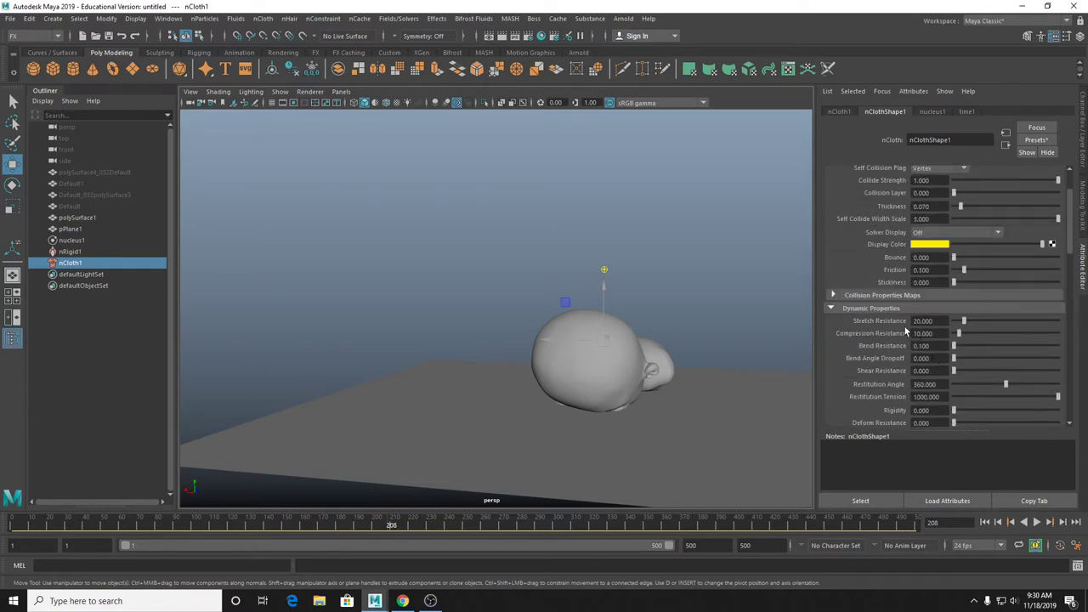
{"action": "left_click", "coordinate": [894, 296]}
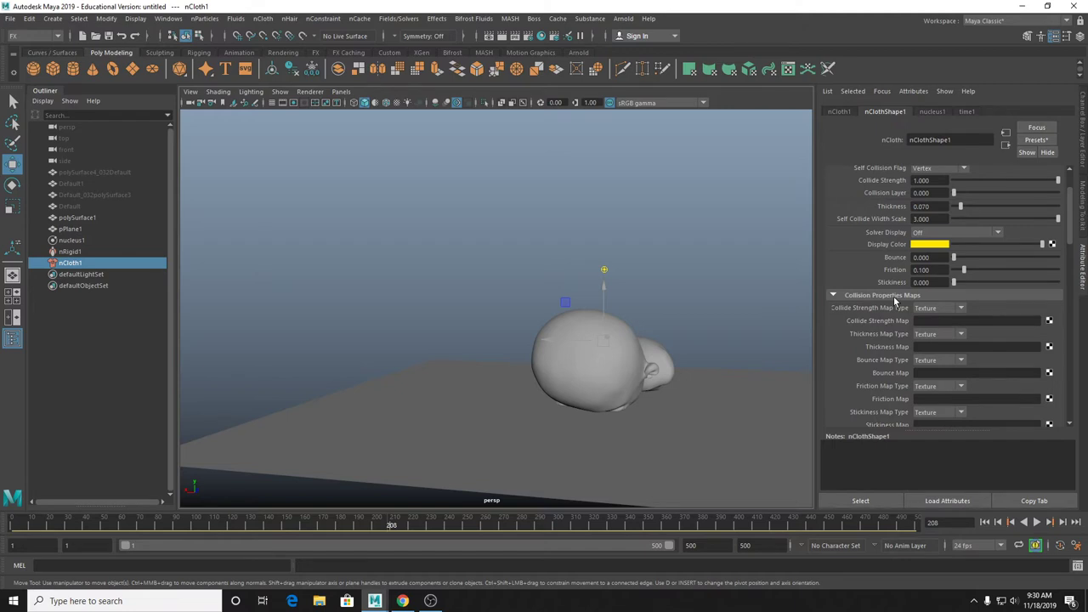
{"action": "scroll", "coordinate": [894, 300], "scroll_direction": "up", "scroll_amount": 2}
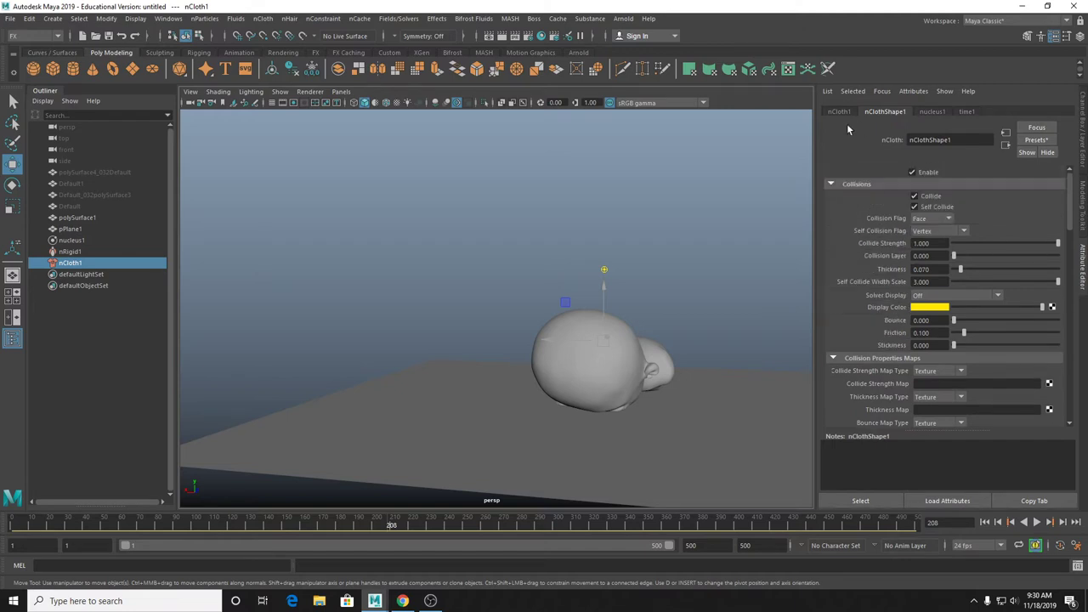
{"action": "left_click", "coordinate": [863, 358]}
Expand nClothShape1's Dynamic Properties Maps, examine the stretch, compression and bend map slots, and return to the Dynamic Properties values.
{"action": "scroll", "coordinate": [887, 356], "scroll_direction": "down", "scroll_amount": 9}
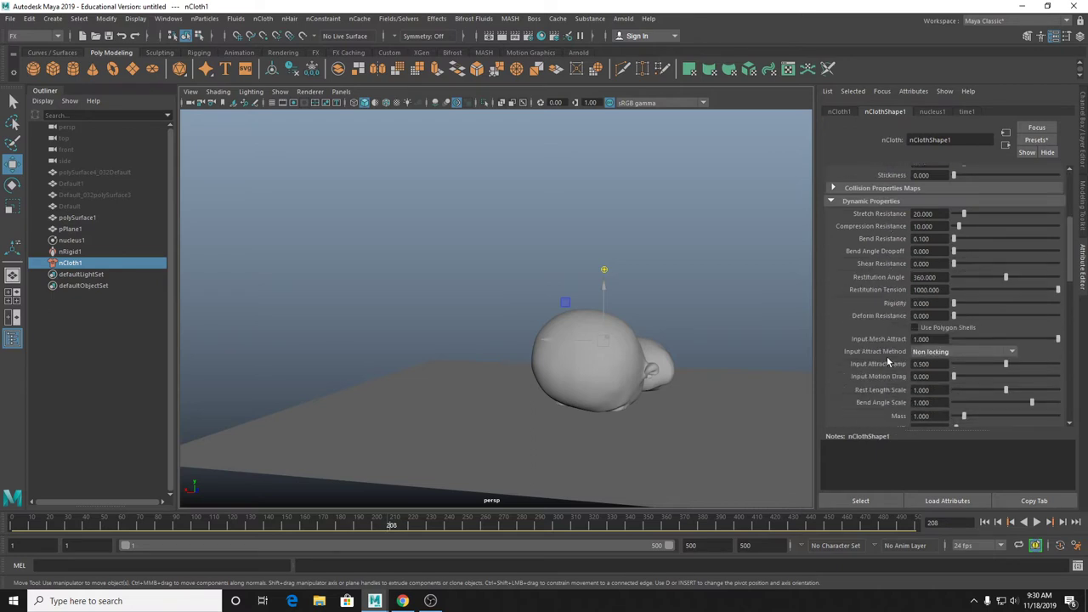
{"action": "scroll", "coordinate": [886, 356], "scroll_direction": "down", "scroll_amount": 1}
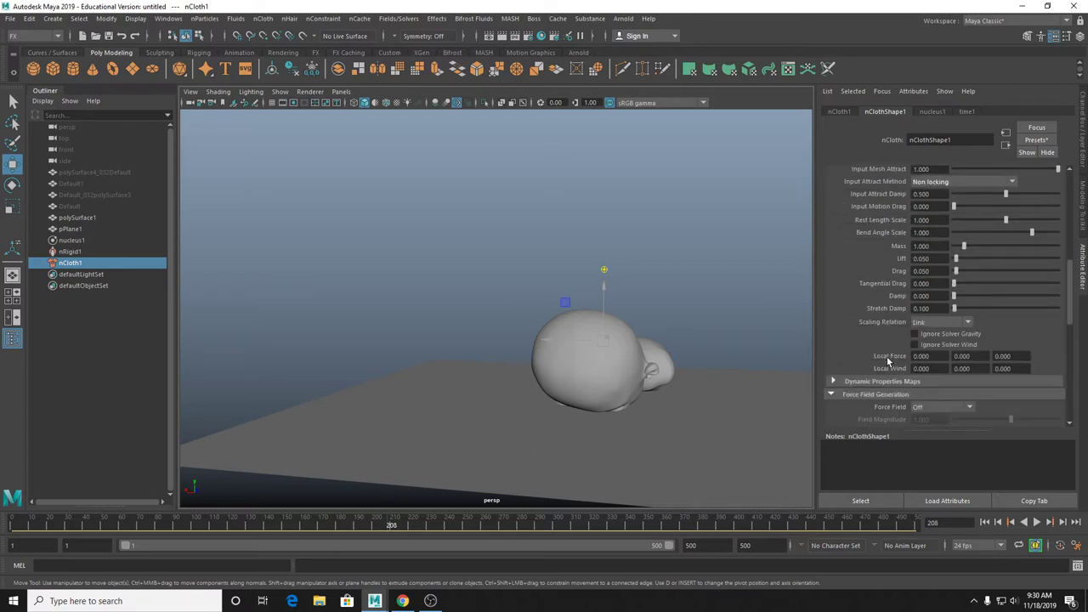
{"action": "left_click", "coordinate": [847, 384]}
{"action": "scroll", "coordinate": [886, 337], "scroll_direction": "down", "scroll_amount": 3}
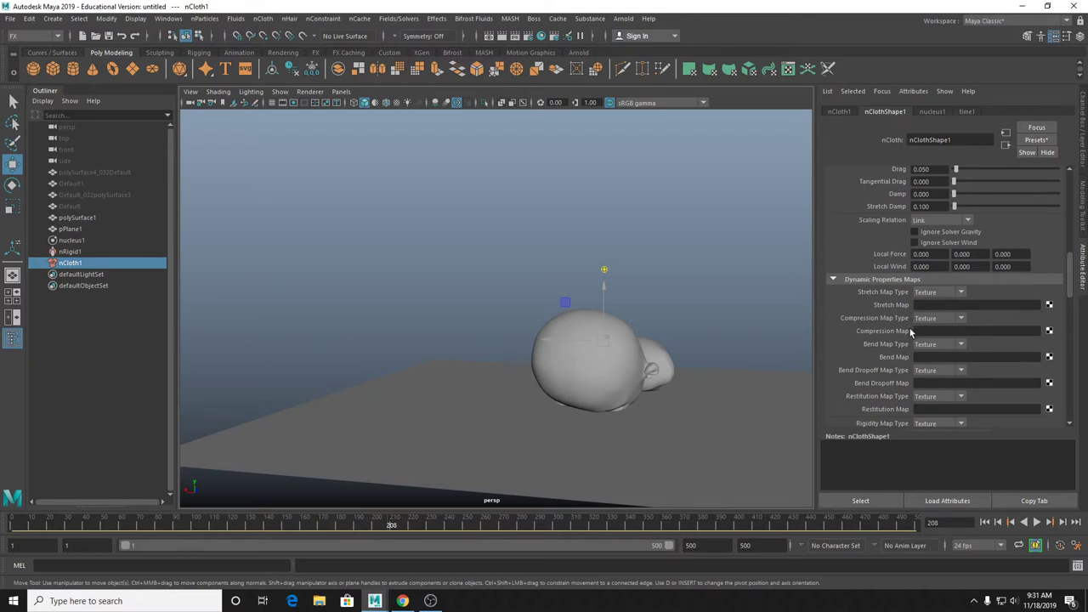
{"action": "scroll", "coordinate": [915, 290], "scroll_direction": "up", "scroll_amount": 3}
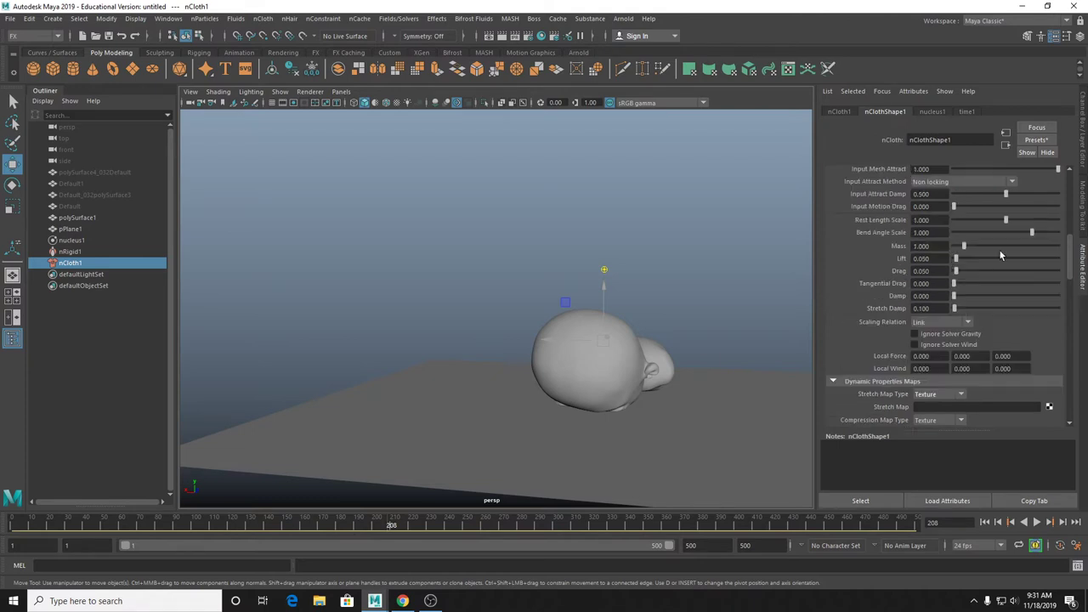
{"action": "scroll", "coordinate": [915, 290], "scroll_direction": "up", "scroll_amount": 2}
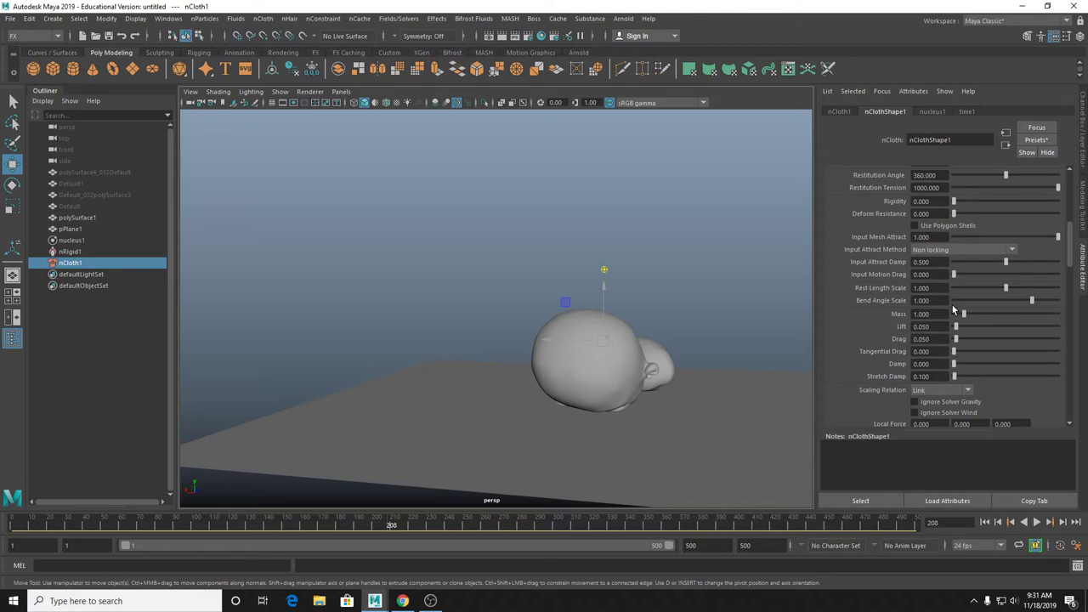
Switch to Chrome, replay the nCloth simulation segment of the Reel 2015 video on Vimeo around 0:38, and return to Maya.
{"action": "key", "text": "alt+Tab"}
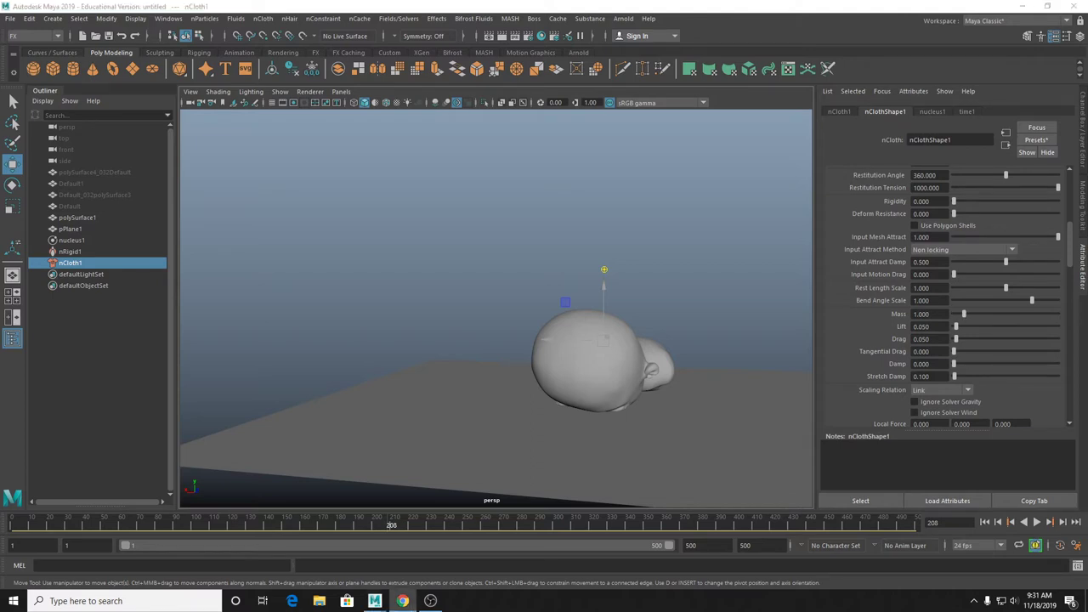
{"action": "key", "text": "super+Up"}
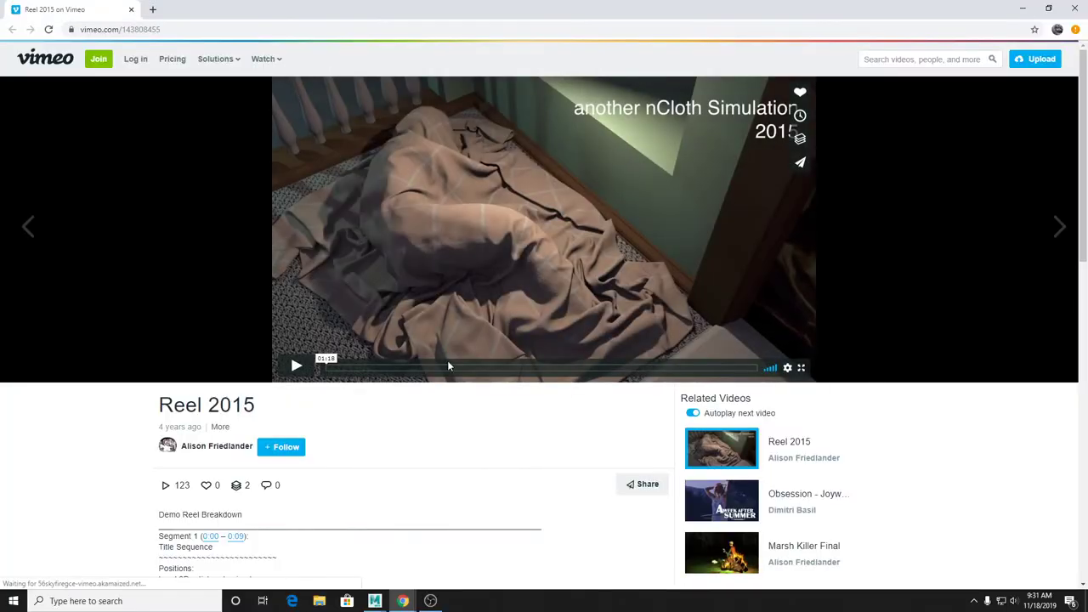
{"action": "left_click", "coordinate": [532, 368]}
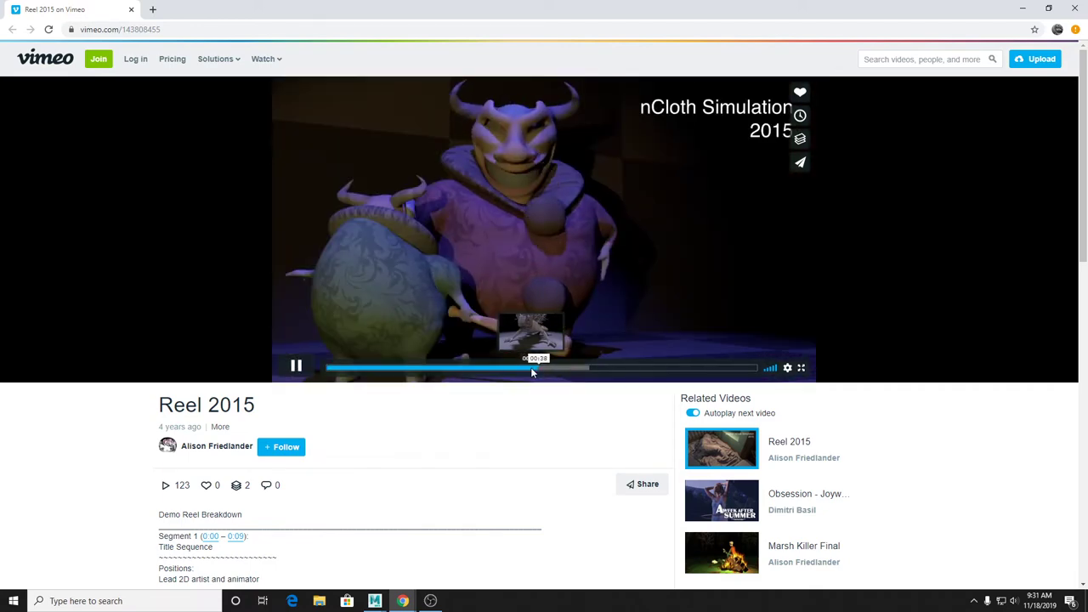
{"action": "left_click", "coordinate": [532, 369]}
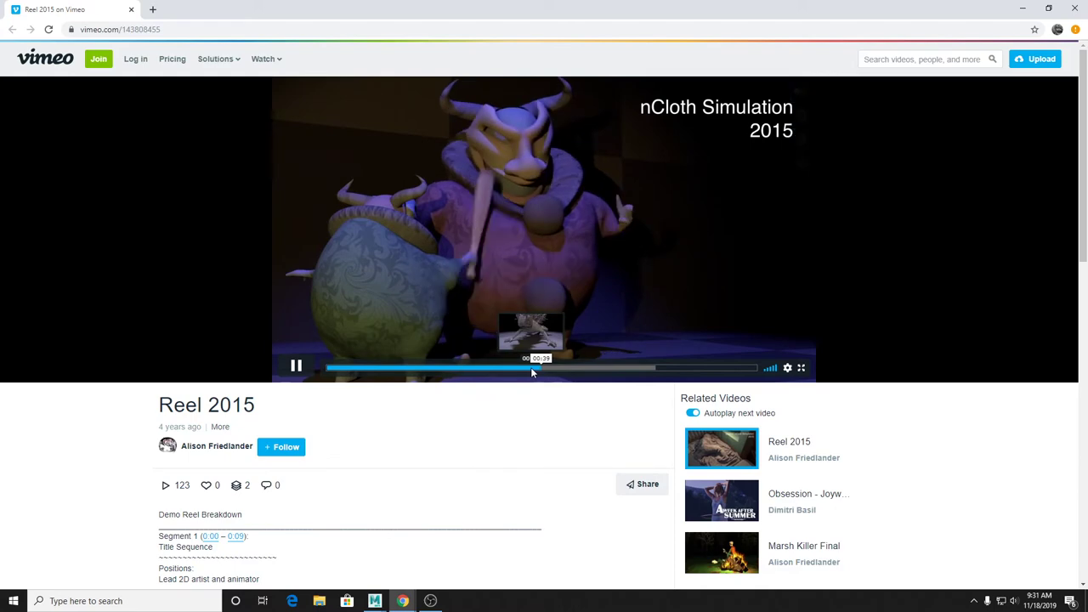
{"action": "left_click", "coordinate": [532, 369]}
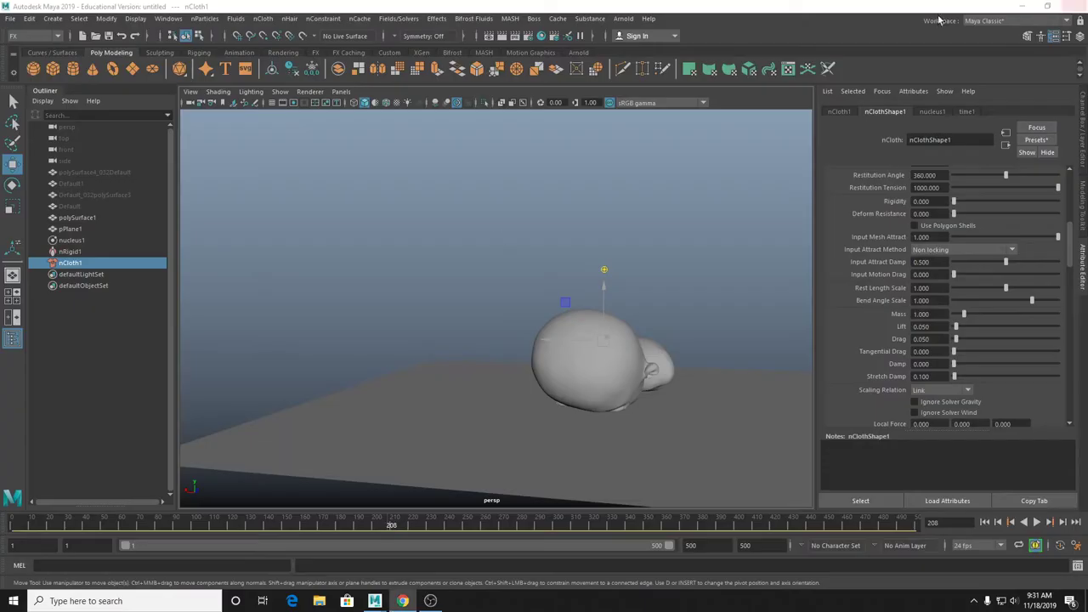
Return to the first frame and connect a Checker texture to the nCloth's Input Attract Map.
{"action": "left_click", "coordinate": [985, 522]}
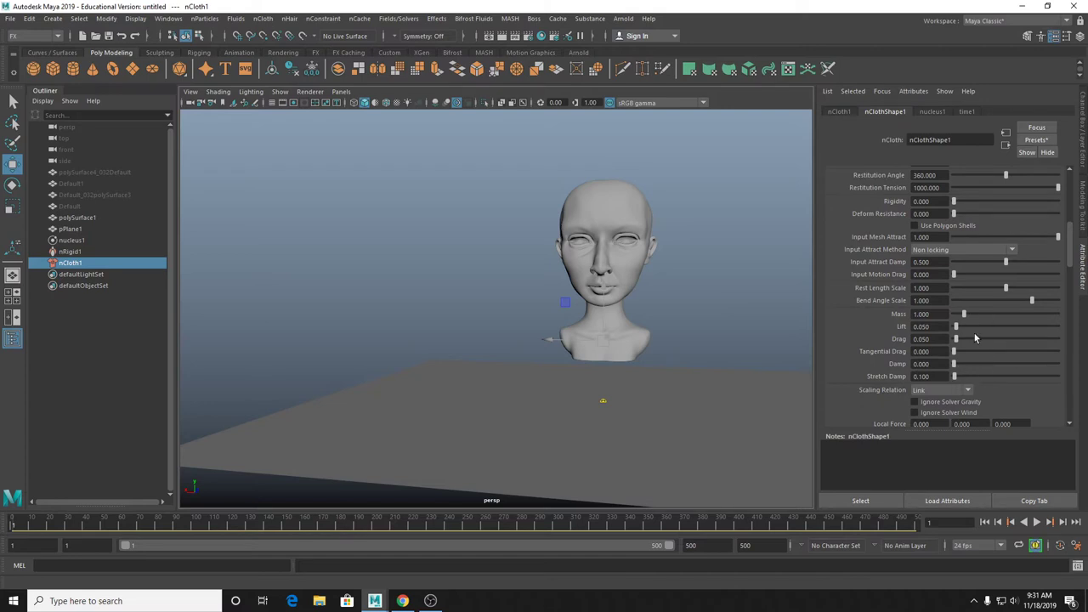
{"action": "scroll", "coordinate": [974, 333], "scroll_direction": "down", "scroll_amount": 5}
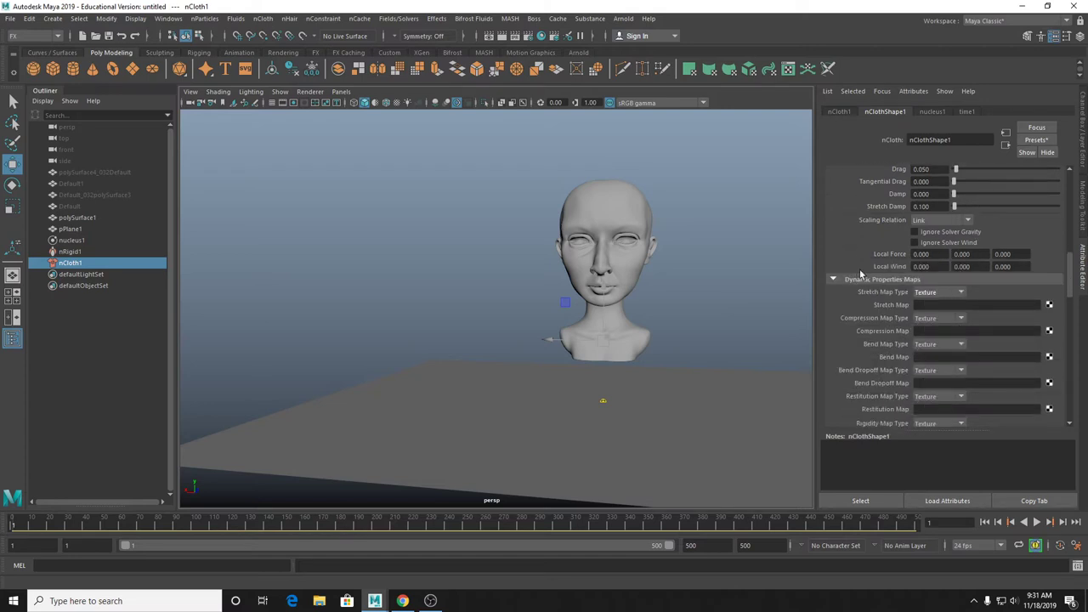
{"action": "scroll", "coordinate": [958, 295], "scroll_direction": "down", "scroll_amount": 3}
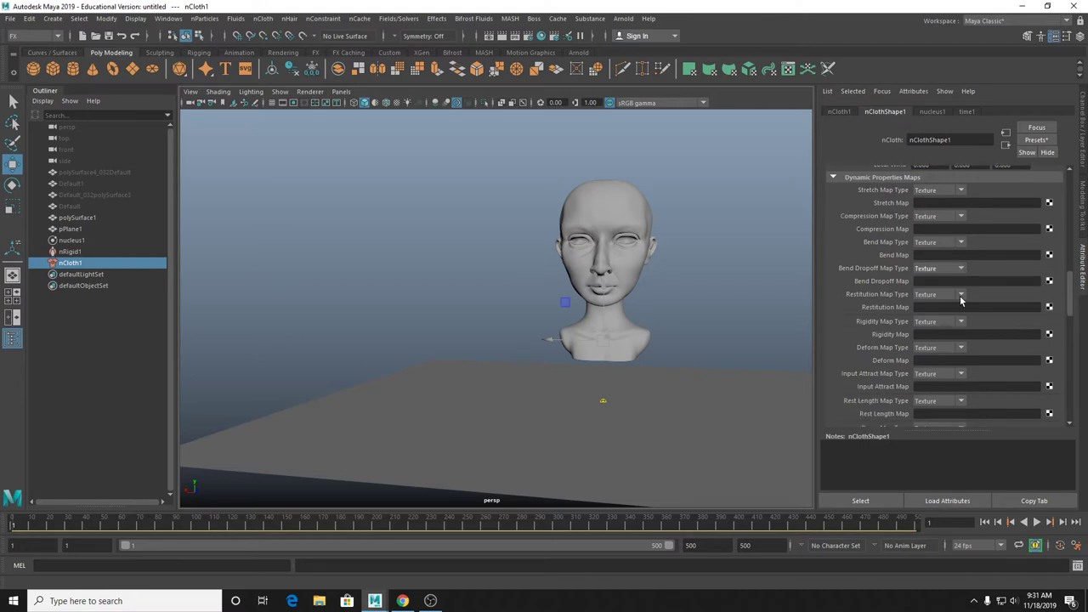
{"action": "scroll", "coordinate": [959, 295], "scroll_direction": "down", "scroll_amount": 2}
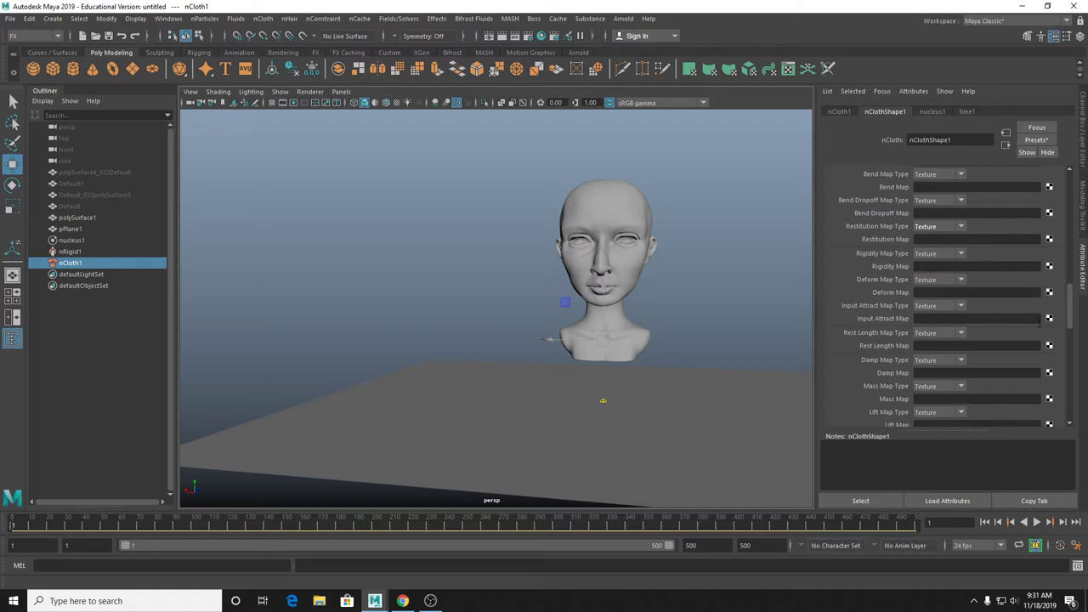
{"action": "left_click", "coordinate": [1050, 318]}
{"action": "left_click", "coordinate": [470, 269]}
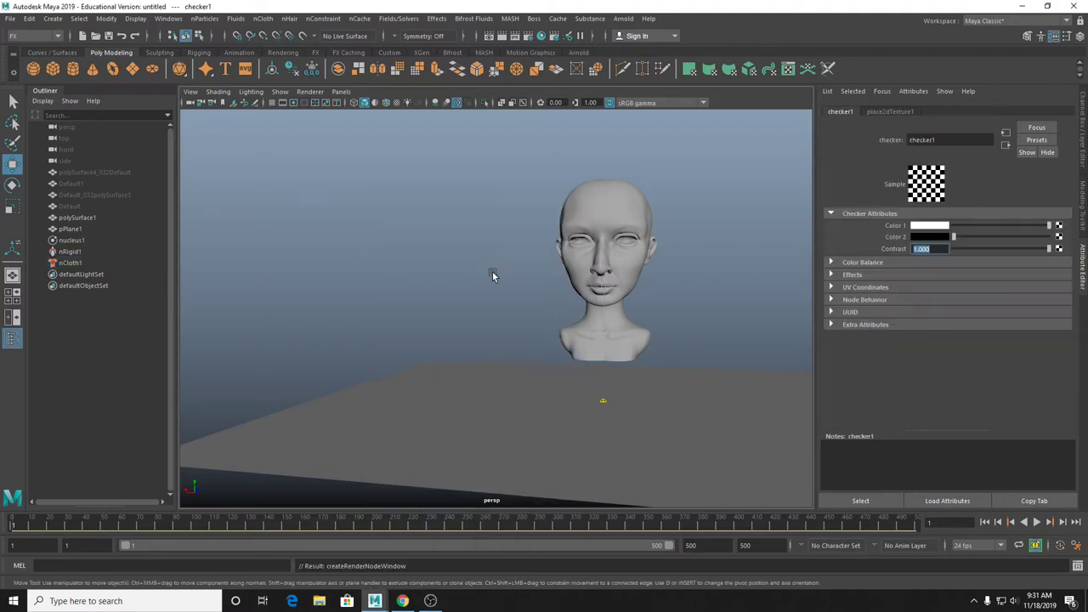
Set the checker texture's Repeat UV to 2 by 2 and go back to its checker attributes.
{"action": "left_click", "coordinate": [885, 110]}
{"action": "left_click", "coordinate": [921, 313]}
{"action": "type", "text": "2"}
{"action": "key", "text": "Tab"}
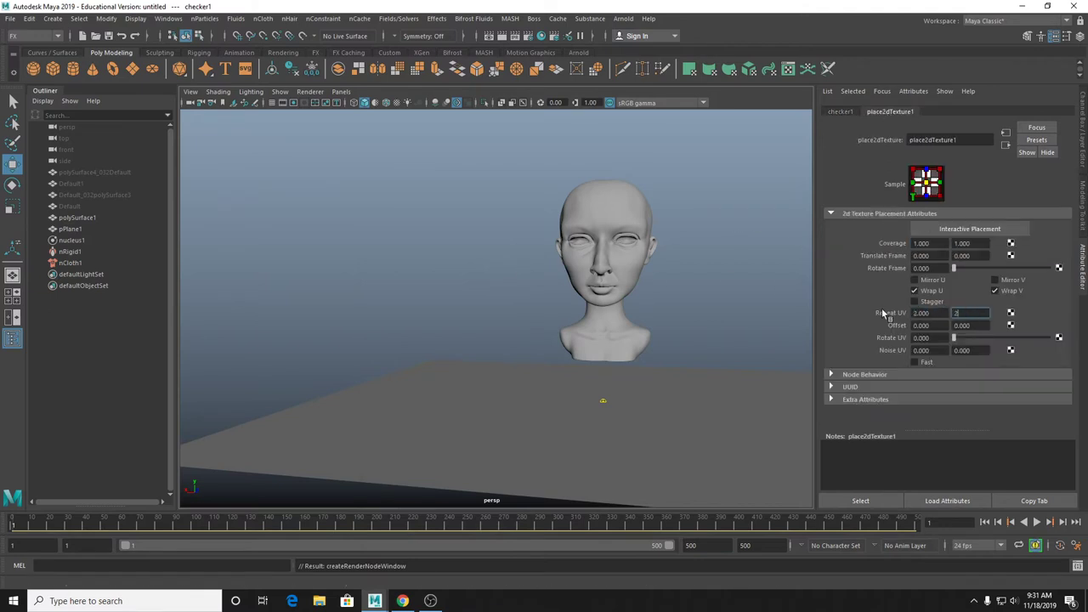
{"action": "type", "text": "2"}
{"action": "key", "text": "Tab"}
{"action": "left_click", "coordinate": [839, 112]}
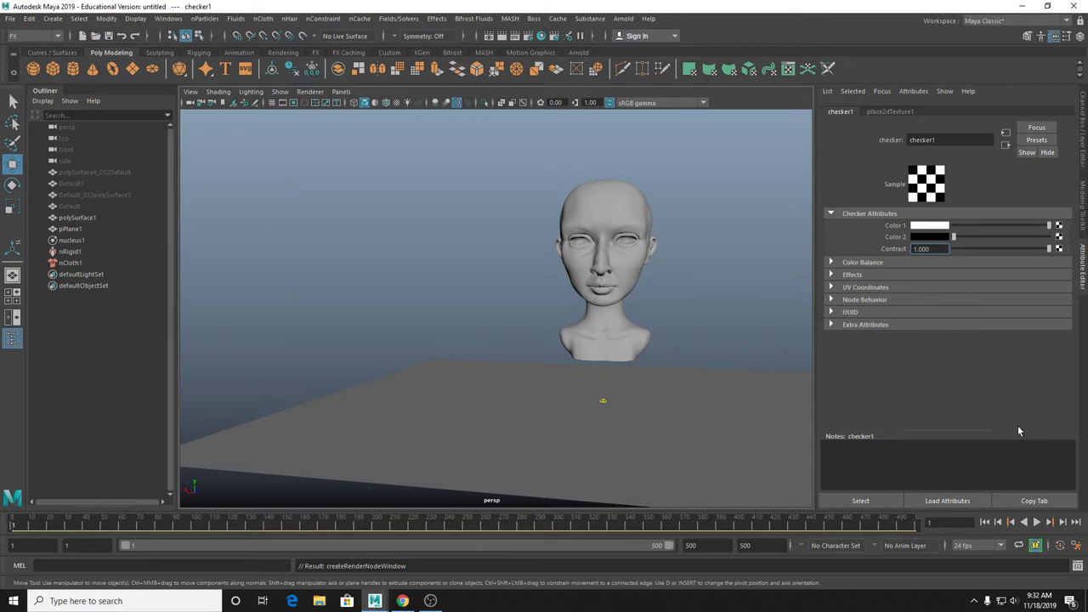
Run the cloth simulation, try a darker grey for the checker's Color 1, restore white and rewind.
{"action": "left_click", "coordinate": [1037, 522]}
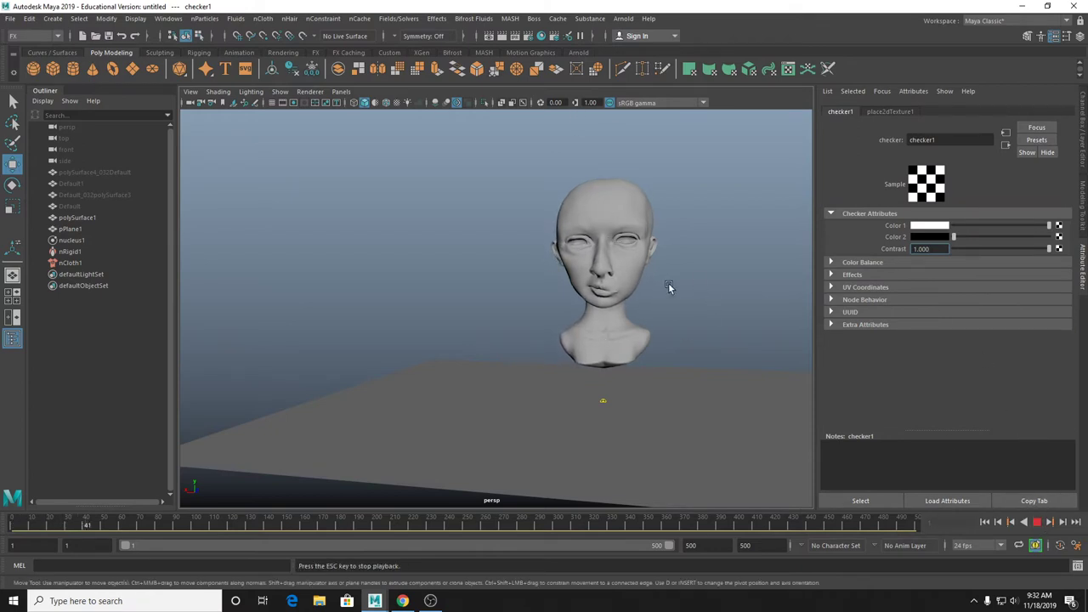
{"action": "scroll", "coordinate": [668, 282], "scroll_direction": "up", "scroll_amount": 3}
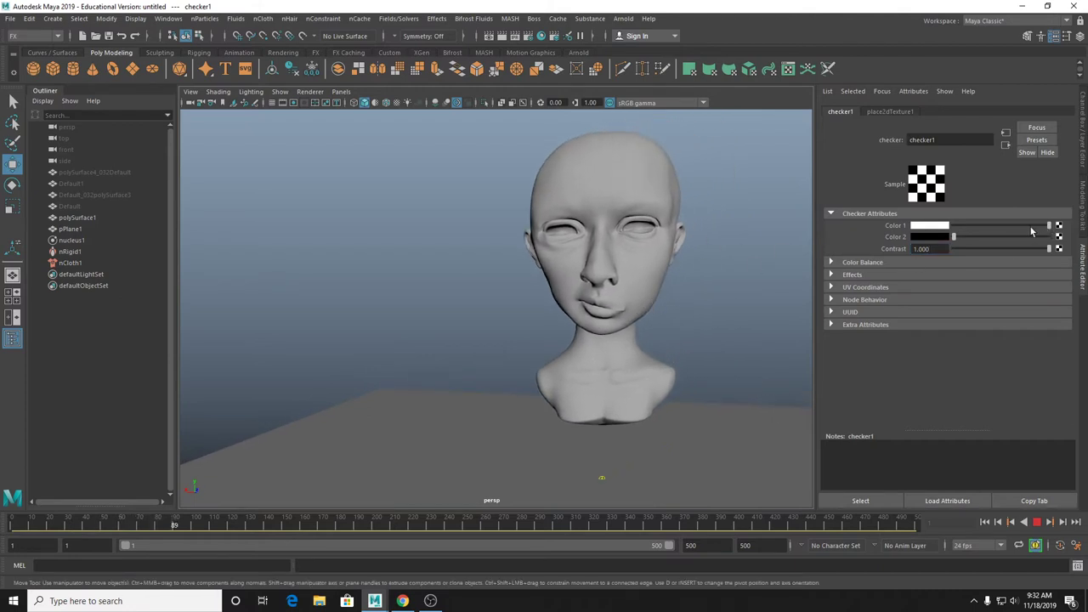
{"action": "left_click_drag", "start_coordinate": [1049, 227], "coordinate": [970, 231]}
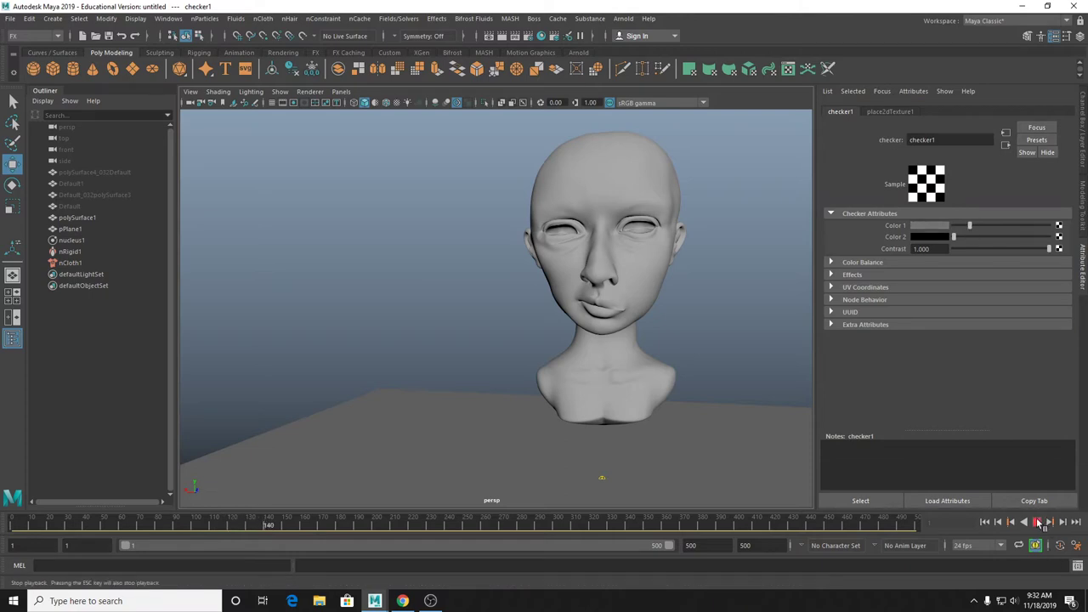
{"action": "left_click", "coordinate": [1039, 525]}
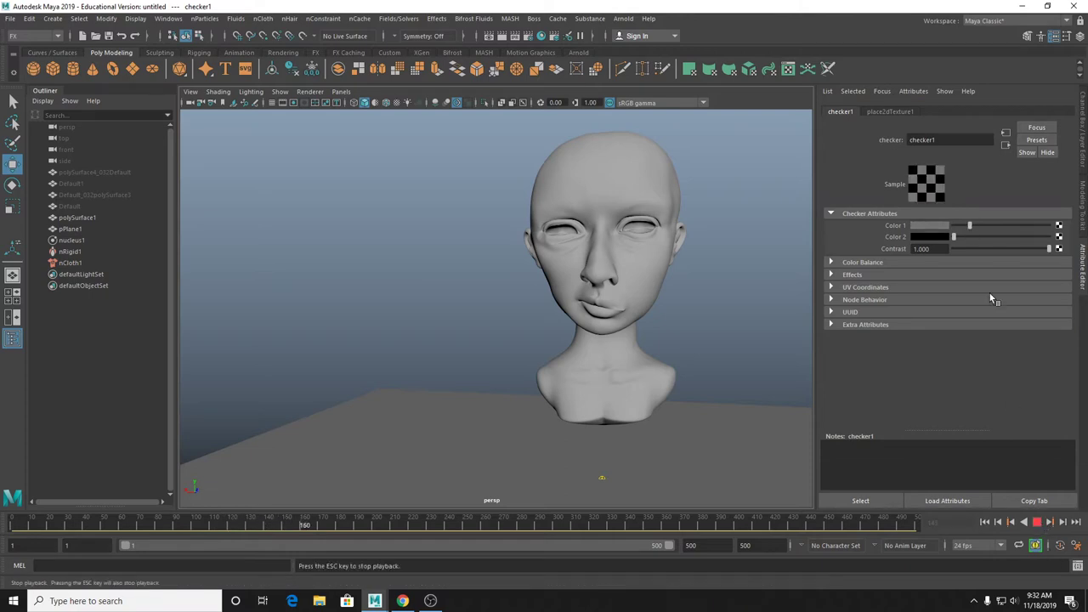
{"action": "left_click_drag", "start_coordinate": [970, 228], "coordinate": [1085, 227]}
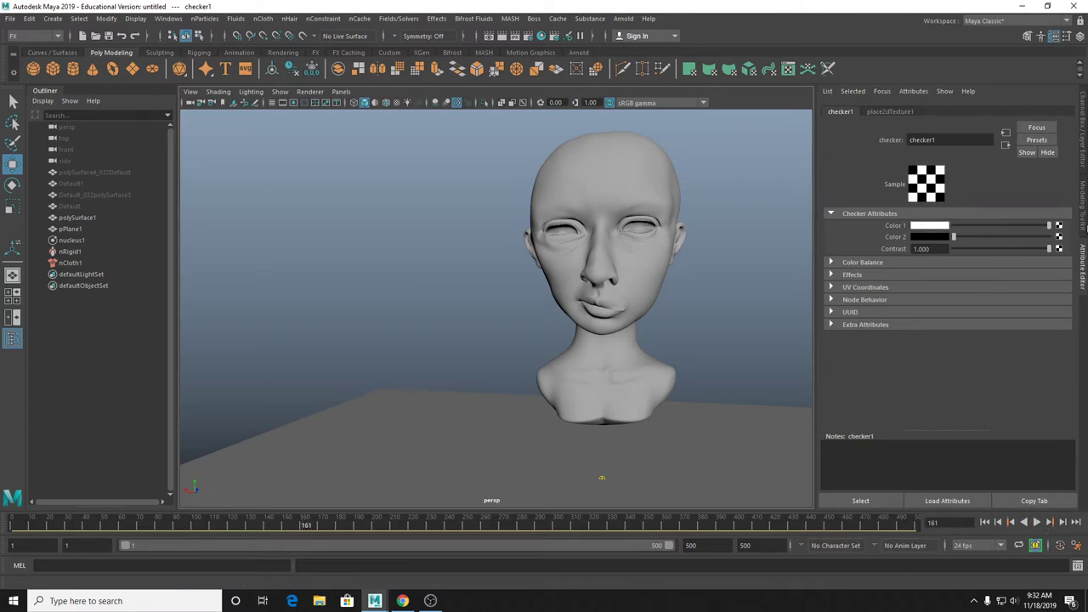
{"action": "left_click", "coordinate": [985, 522]}
Set the nCloth's Pressure to 10 under the Manual Pressure Setting method.
{"action": "left_click", "coordinate": [99, 251]}
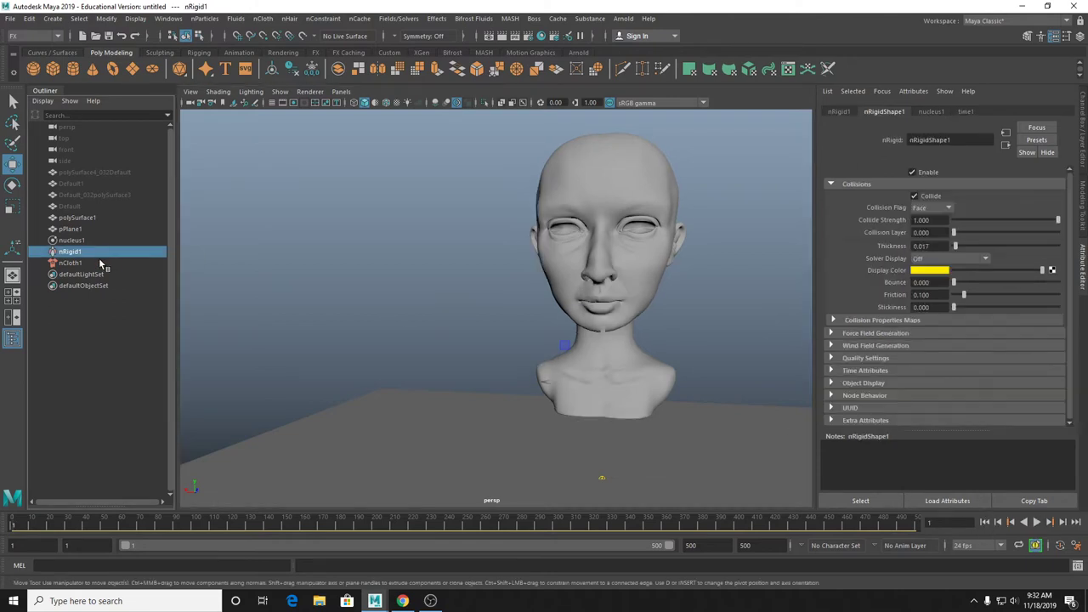
{"action": "left_click", "coordinate": [108, 262]}
{"action": "scroll", "coordinate": [927, 246], "scroll_direction": "down", "scroll_amount": 10}
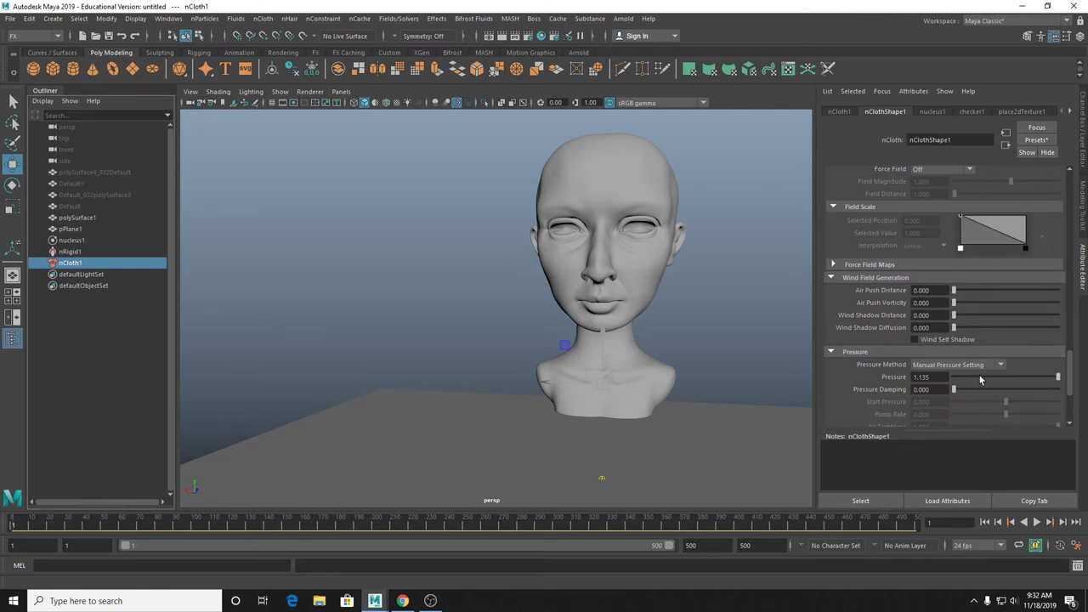
{"action": "double_click", "coordinate": [935, 377]}
{"action": "type", "text": "10"}
{"action": "key", "text": "Return"}
Play the cloth simulation and examine the head's deformation from the side, above and front.
{"action": "left_click", "coordinate": [1036, 523]}
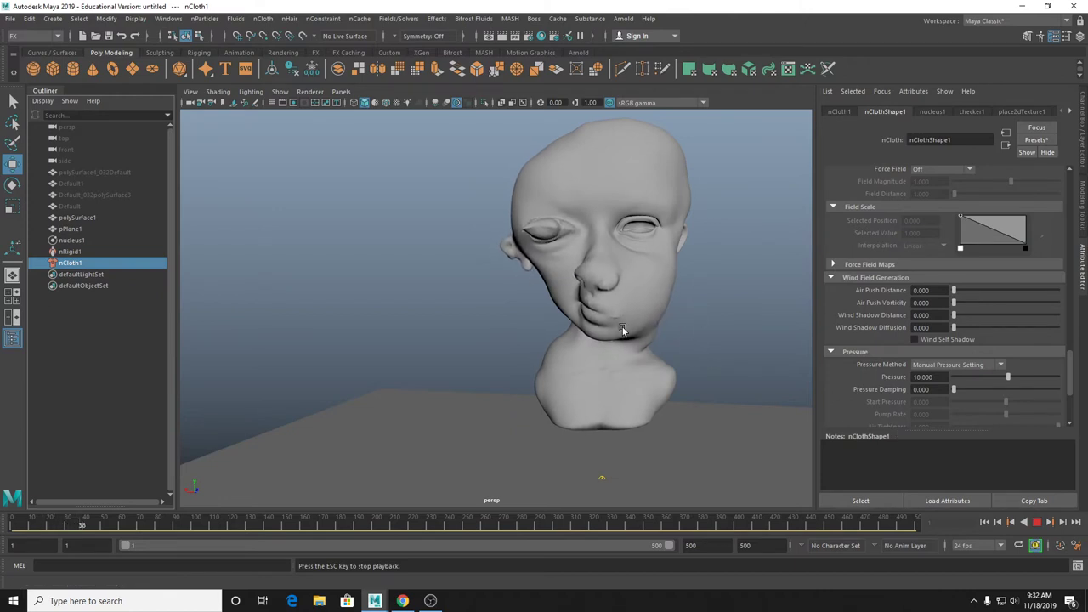
{"action": "left_click_drag", "start_coordinate": [627, 323], "coordinate": [740, 345], "text": "alt"}
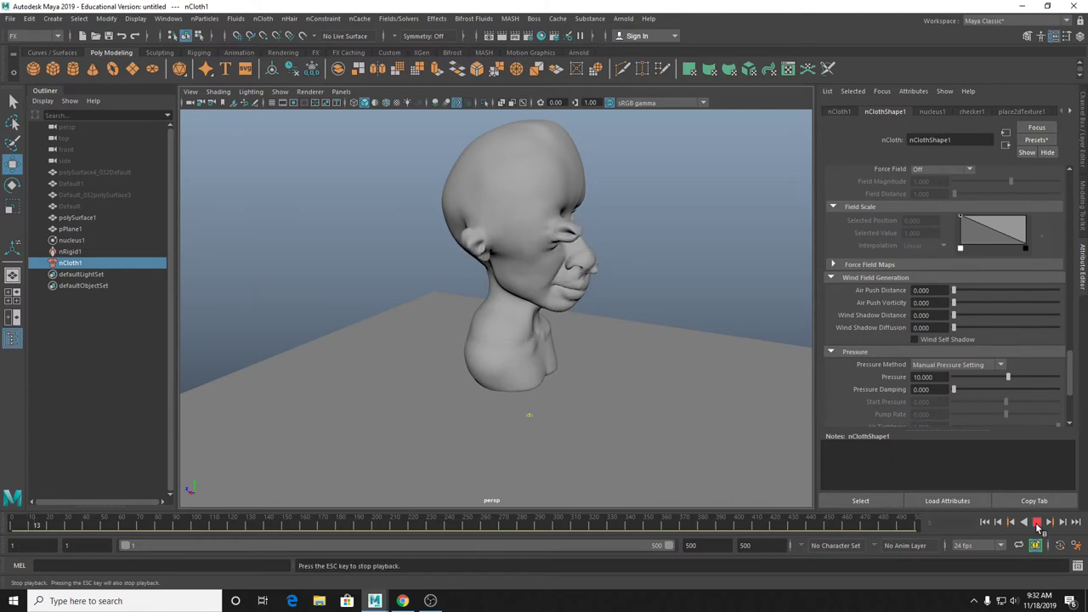
{"action": "left_click_drag", "start_coordinate": [566, 324], "coordinate": [599, 413], "text": "alt"}
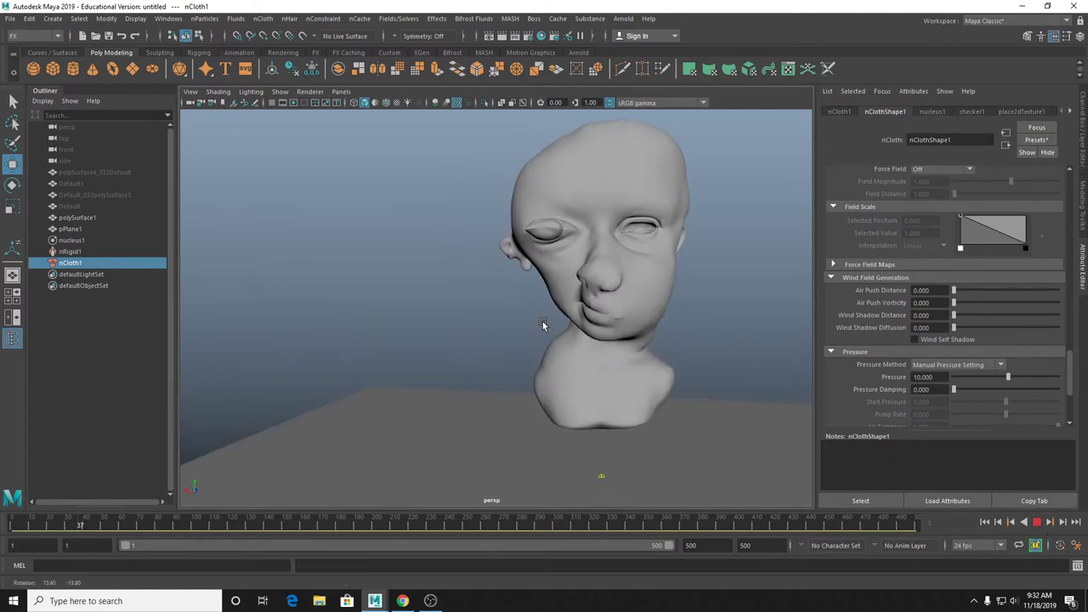
{"action": "left_click_drag", "start_coordinate": [607, 349], "coordinate": [612, 388], "text": "alt"}
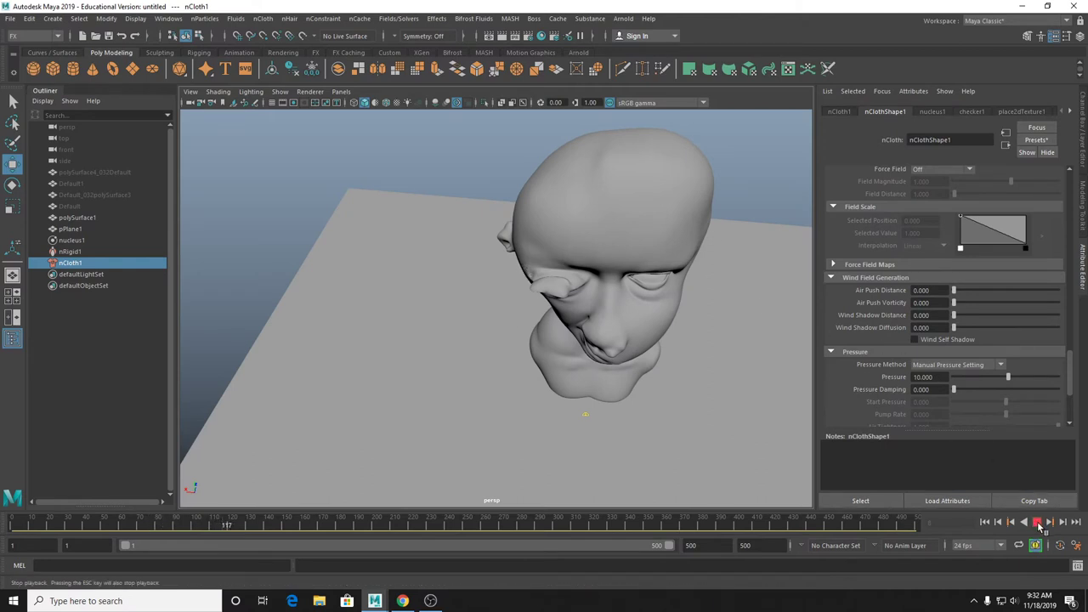
{"action": "key", "text": "Escape"}
{"action": "left_click_drag", "start_coordinate": [633, 260], "coordinate": [592, 214], "text": "alt"}
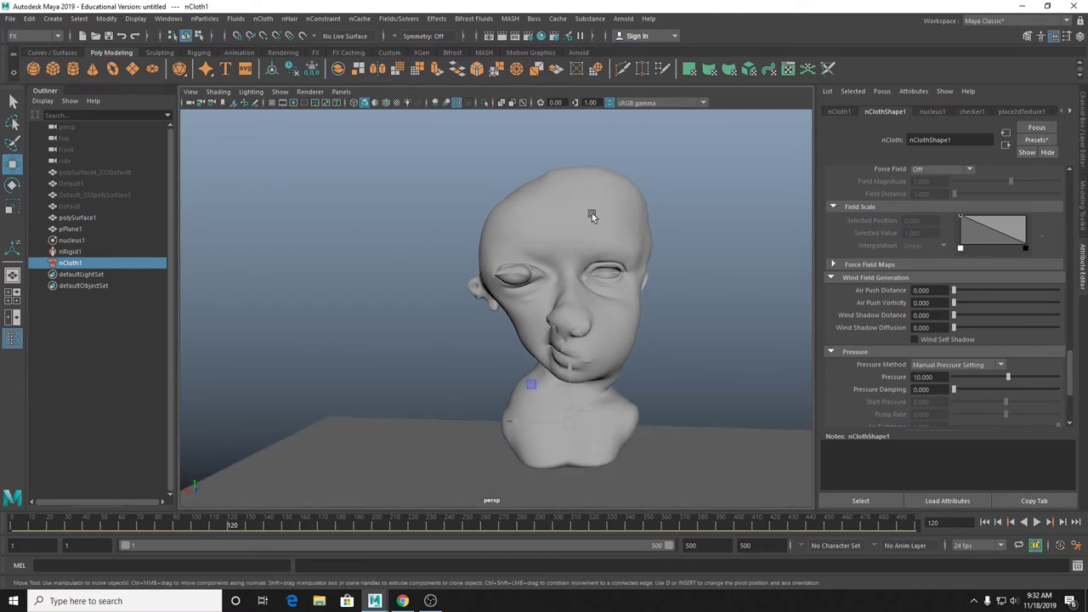
Select the head mesh, continue the simulation to check its wireframe, and rewind to the first frame.
{"action": "left_click", "coordinate": [618, 216]}
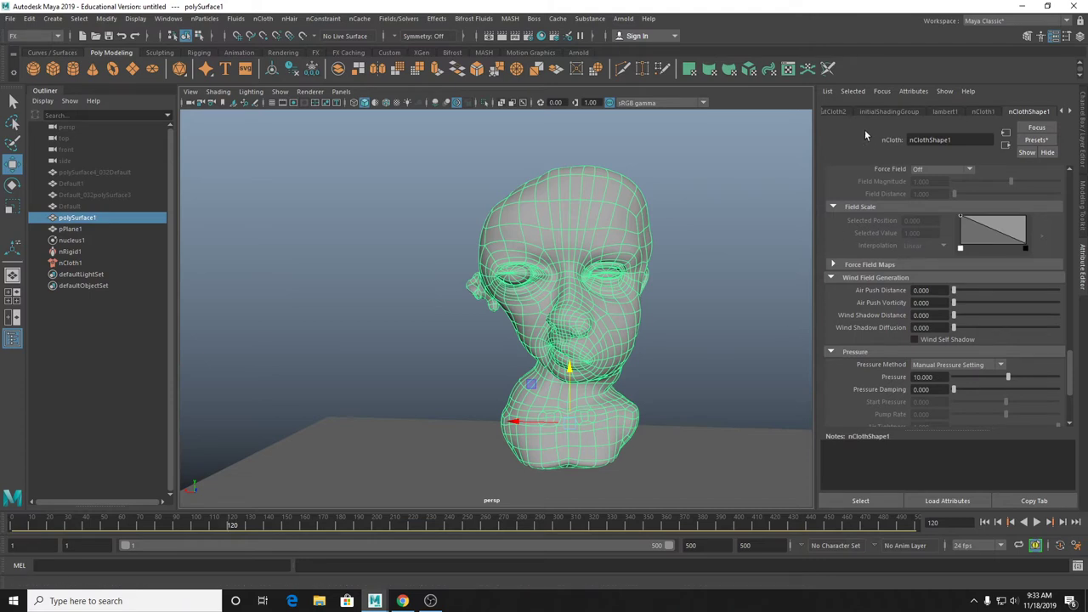
{"action": "left_click", "coordinate": [1037, 522]}
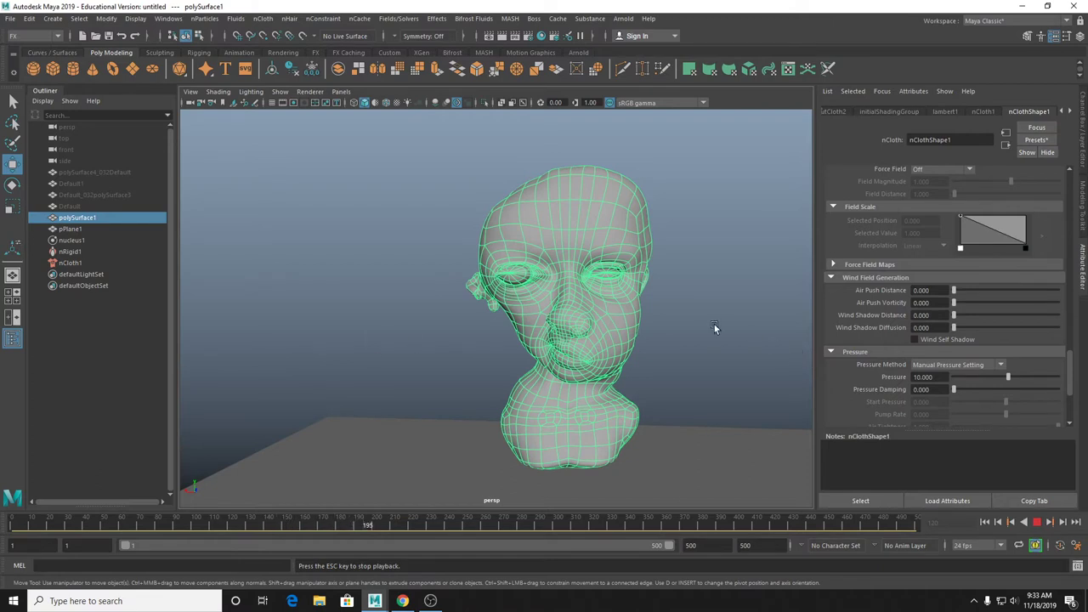
{"action": "left_click", "coordinate": [1036, 522]}
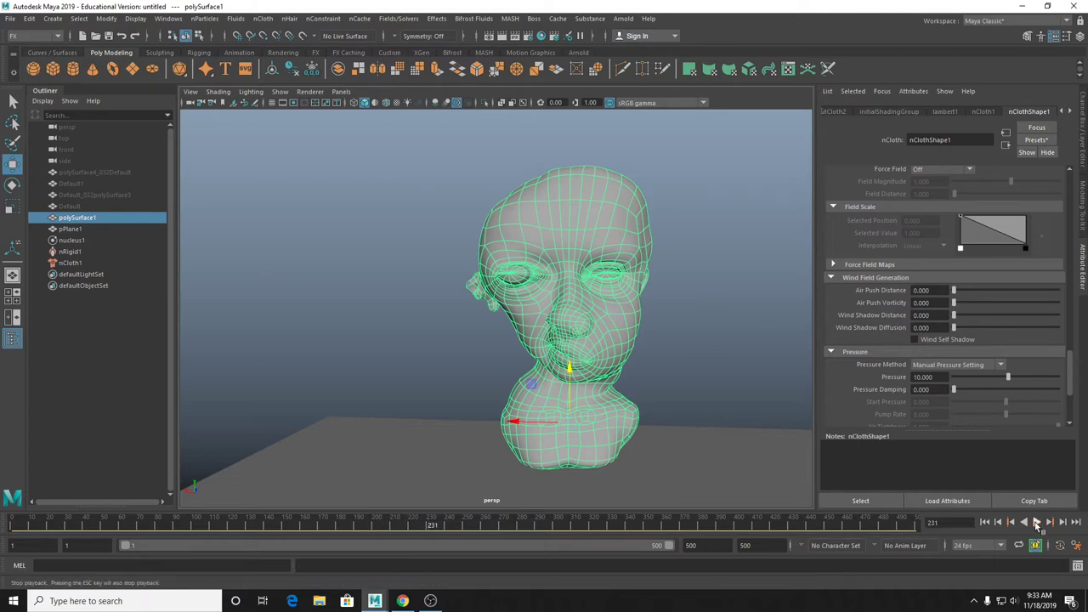
{"action": "left_click", "coordinate": [984, 522]}
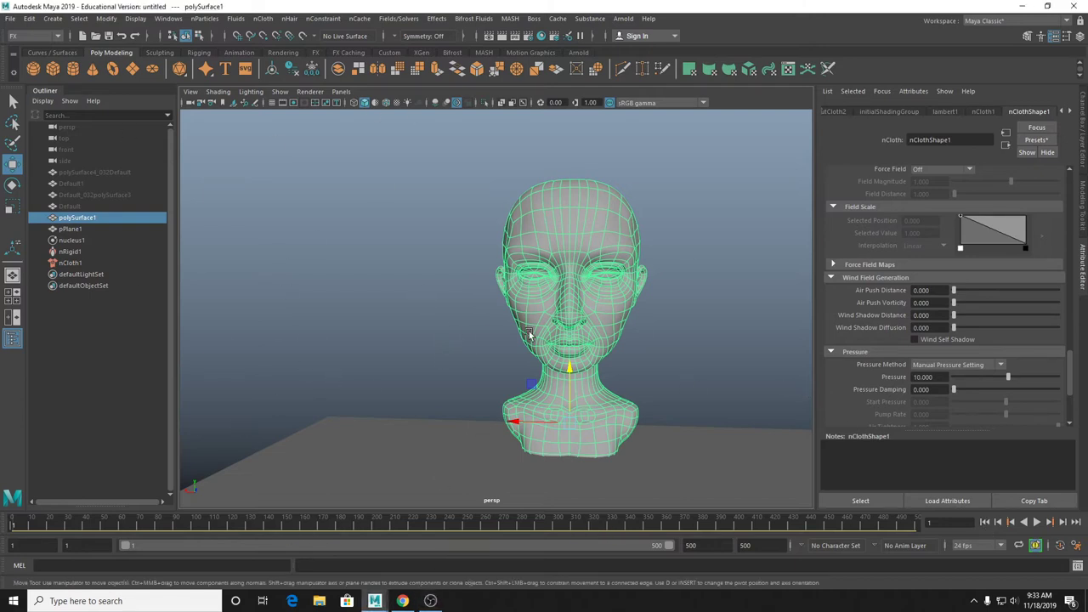
Delete the head mesh and the nRigid1 collider from the scene.
{"action": "left_click_drag", "start_coordinate": [530, 333], "coordinate": [594, 326], "text": "alt"}
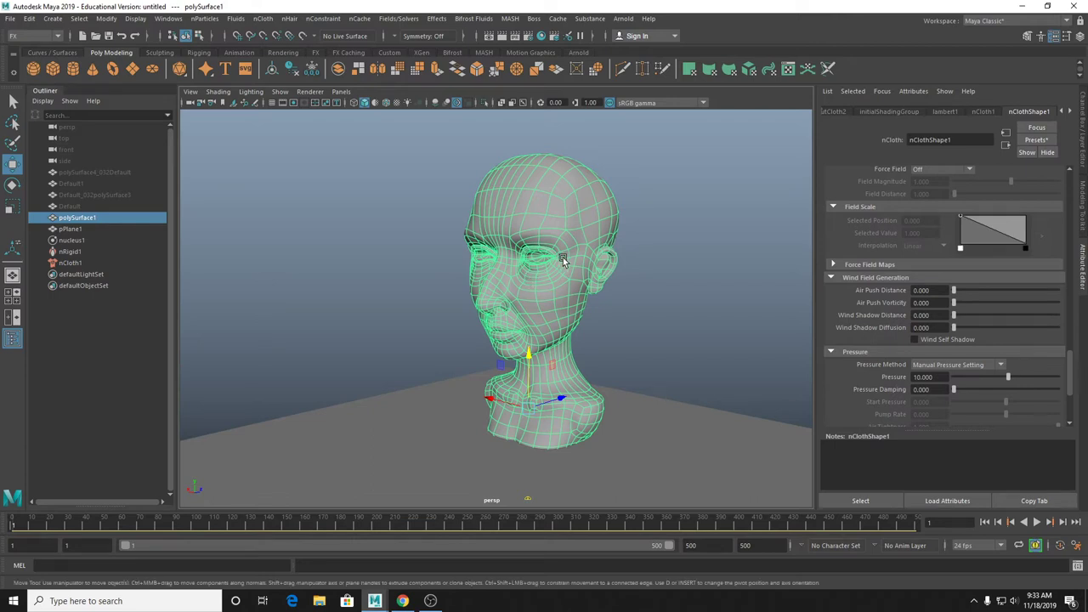
{"action": "key", "text": "Delete"}
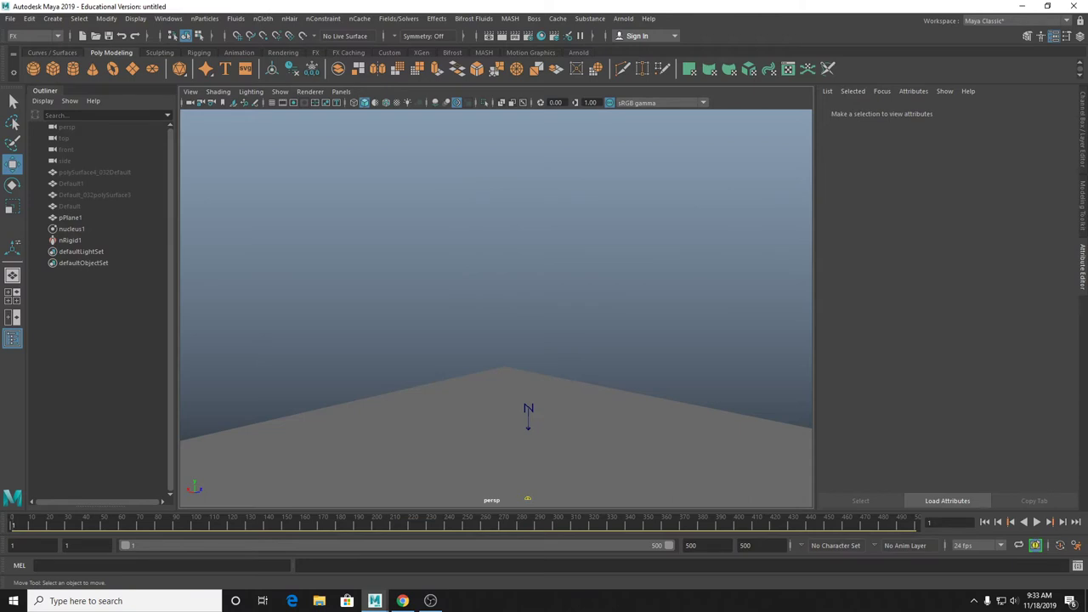
{"action": "left_click", "coordinate": [75, 240]}
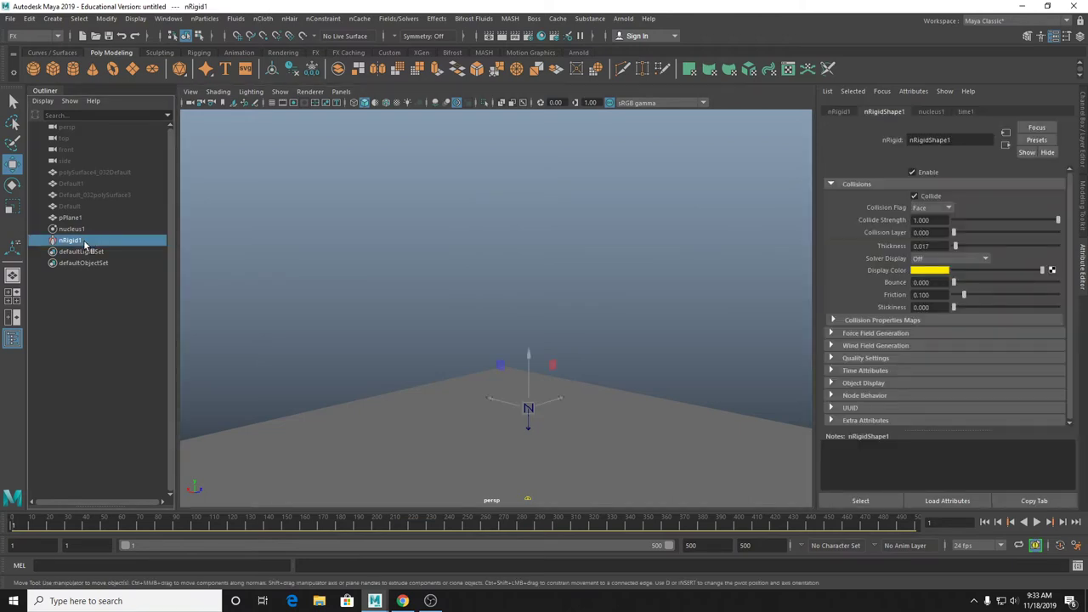
{"action": "key", "text": "Delete"}
{"action": "left_click", "coordinate": [77, 206]}
{"action": "left_click", "coordinate": [83, 173], "text": "shift"}
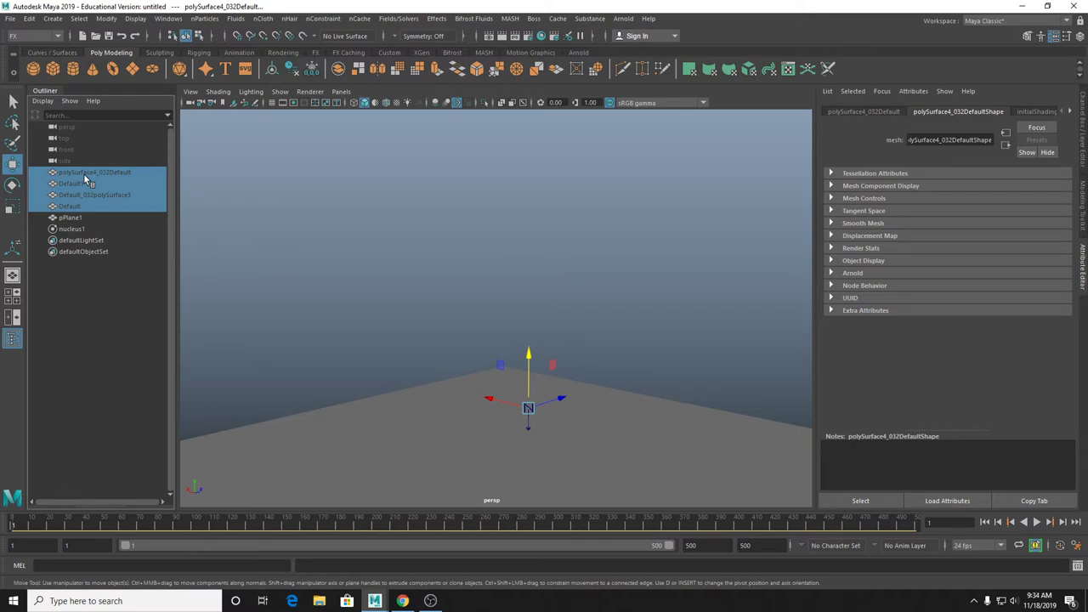
Create a polygon plane at the origin with 5 width and 5 height subdivisions.
{"action": "left_click", "coordinate": [133, 70]}
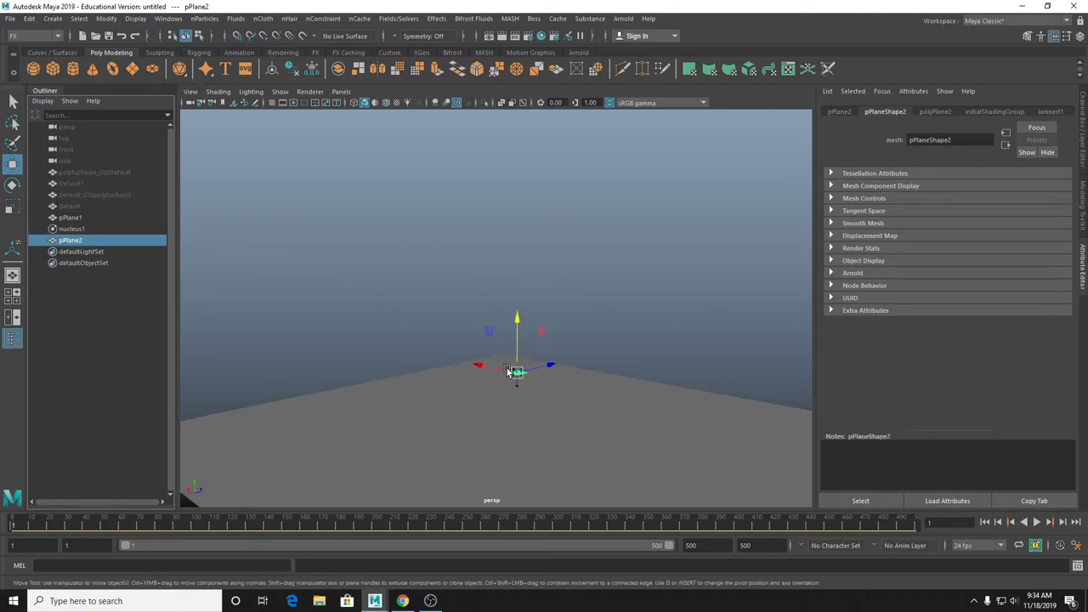
{"action": "left_click", "coordinate": [1083, 170]}
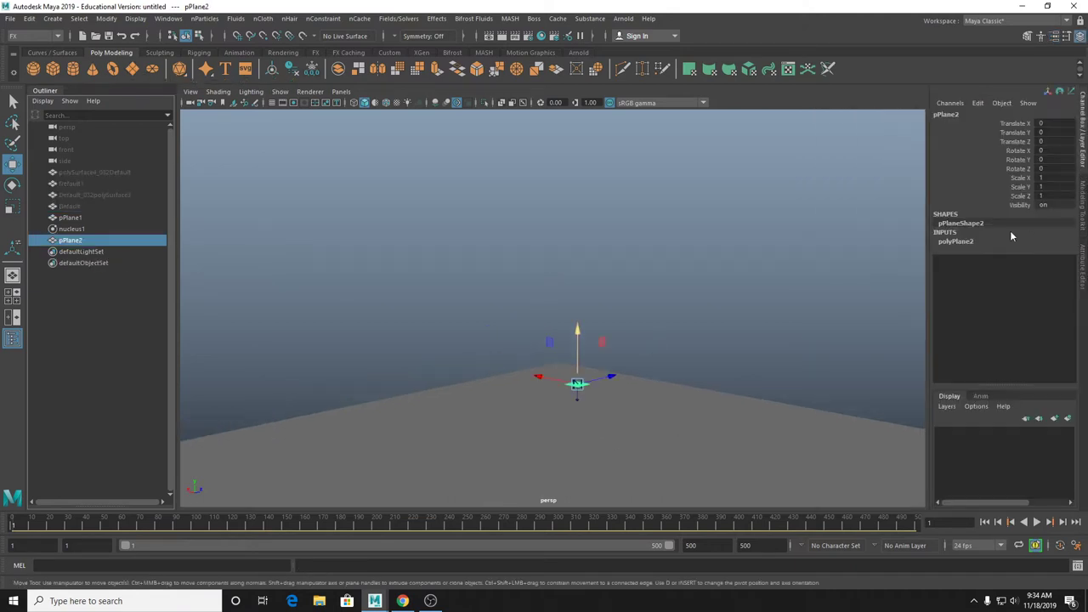
{"action": "left_click_drag", "start_coordinate": [1024, 270], "coordinate": [1022, 278]}
{"action": "middle_click_drag", "start_coordinate": [1020, 277], "coordinate": [605, 372]}
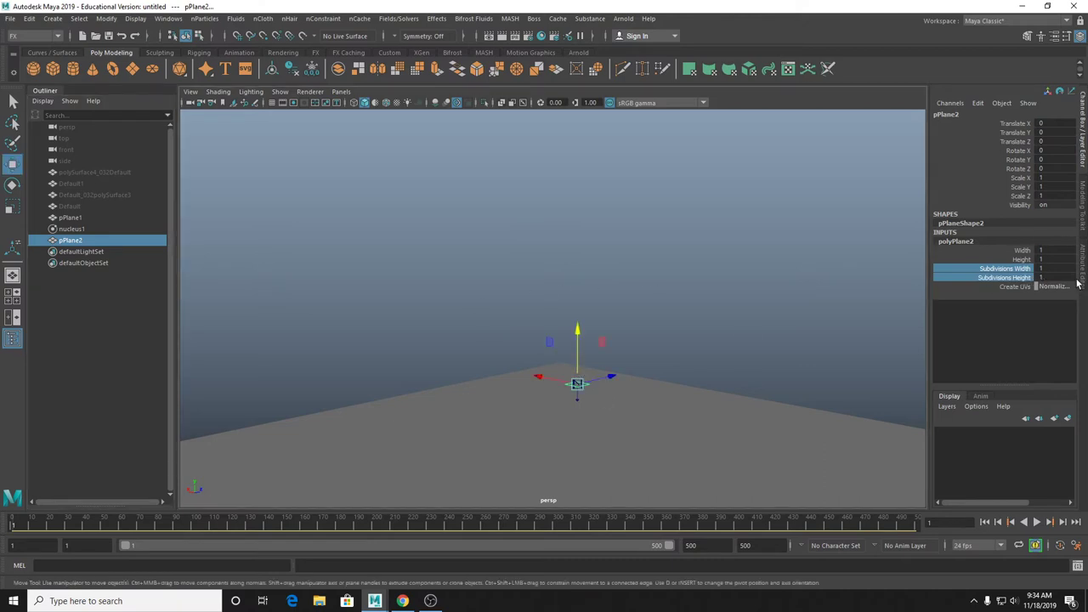
{"action": "left_click_drag", "start_coordinate": [1062, 268], "coordinate": [1059, 277]}
{"action": "type", "text": "5"}
{"action": "key", "text": "Return"}
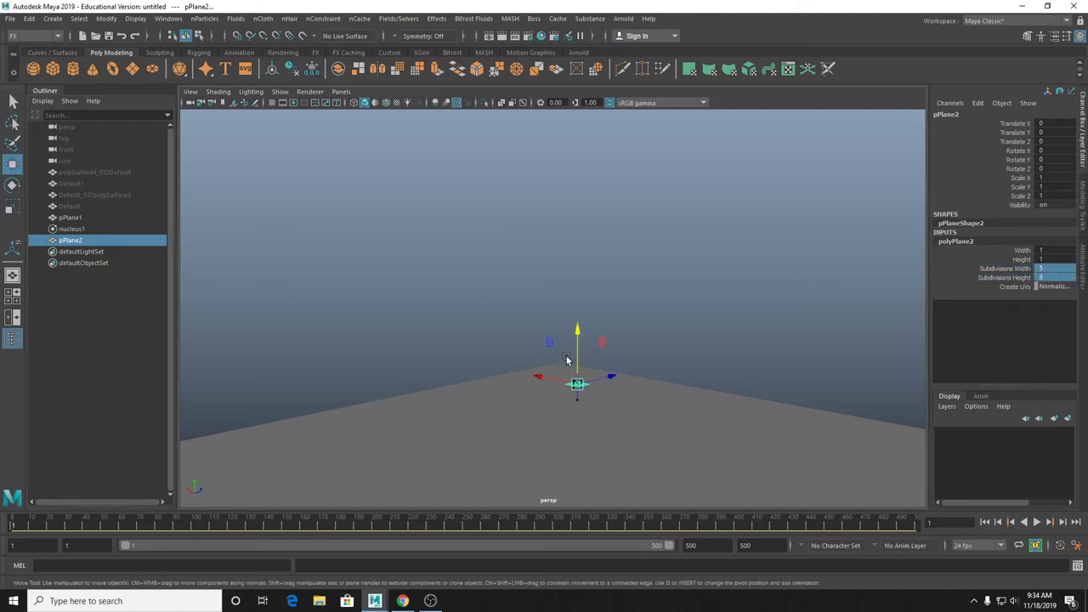
Raise the small plane to a Translate Y of about 6.09 and make five duplicates in a row along Z.
{"action": "left_click_drag", "start_coordinate": [577, 353], "coordinate": [498, 297]}
{"action": "key", "text": "ctrl+d"}
{"action": "key", "text": "ctrl+d"}
{"action": "key", "text": "ctrl+d"}
{"action": "key", "text": "ctrl+d"}
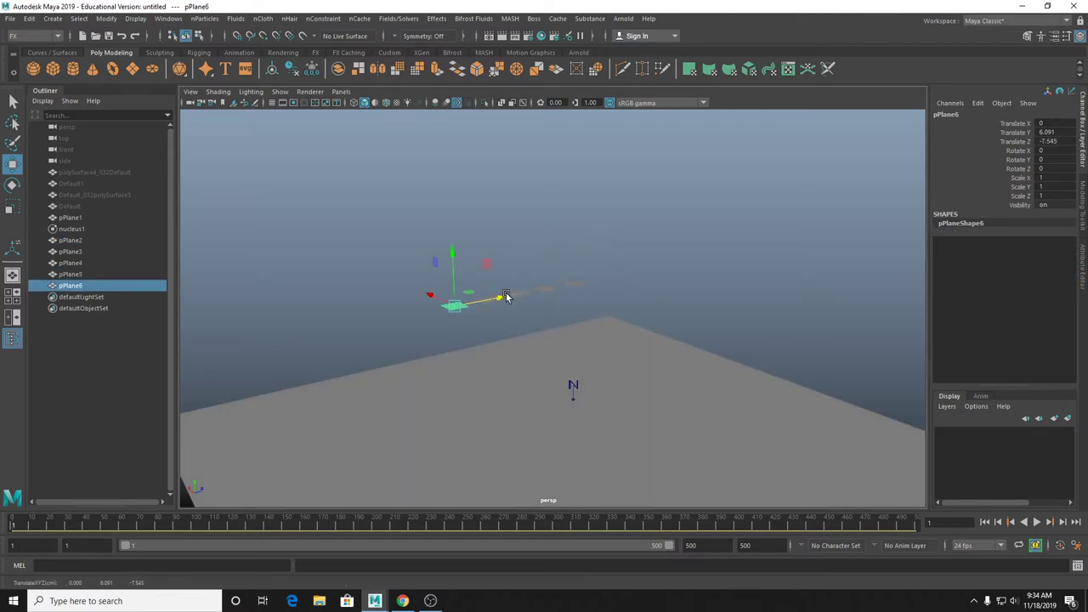
{"action": "key", "text": "ctrl+d"}
Select all six small planes and delete their construction history.
{"action": "key", "text": "q"}
{"action": "left_click_drag", "start_coordinate": [414, 253], "coordinate": [628, 219]}
{"action": "key", "text": "super"}
{"action": "key", "text": "super+s"}
{"action": "key", "text": "Escape"}
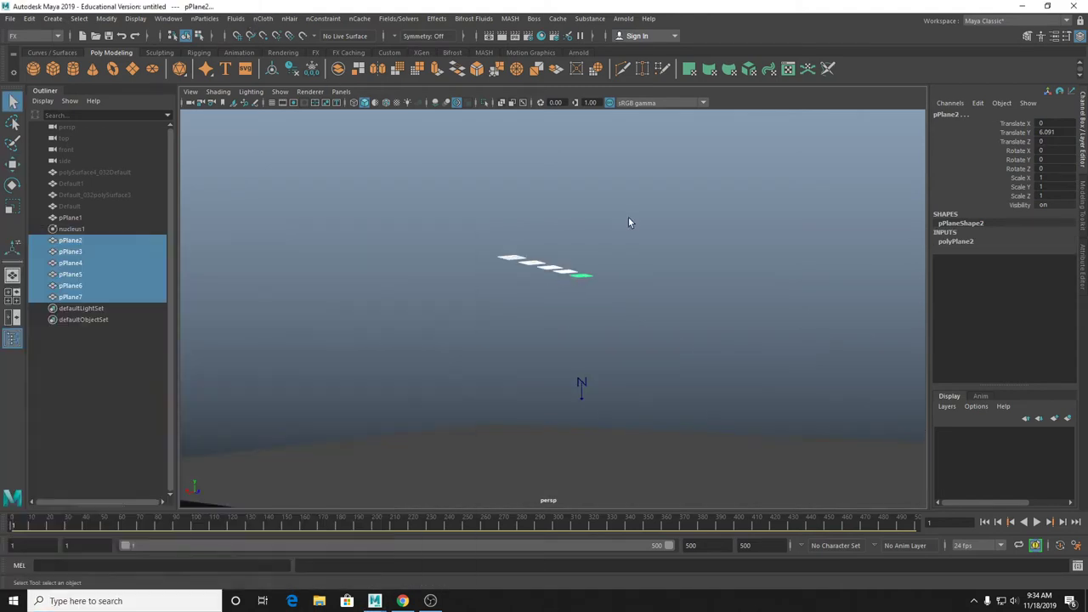
{"action": "left_click", "coordinate": [628, 219]}
{"action": "key", "text": "space"}
{"action": "key", "text": "space"}
{"action": "left_click_drag", "start_coordinate": [473, 255], "coordinate": [702, 344]}
{"action": "key", "text": "space"}
{"action": "left_click_drag", "start_coordinate": [540, 341], "coordinate": [546, 381]}
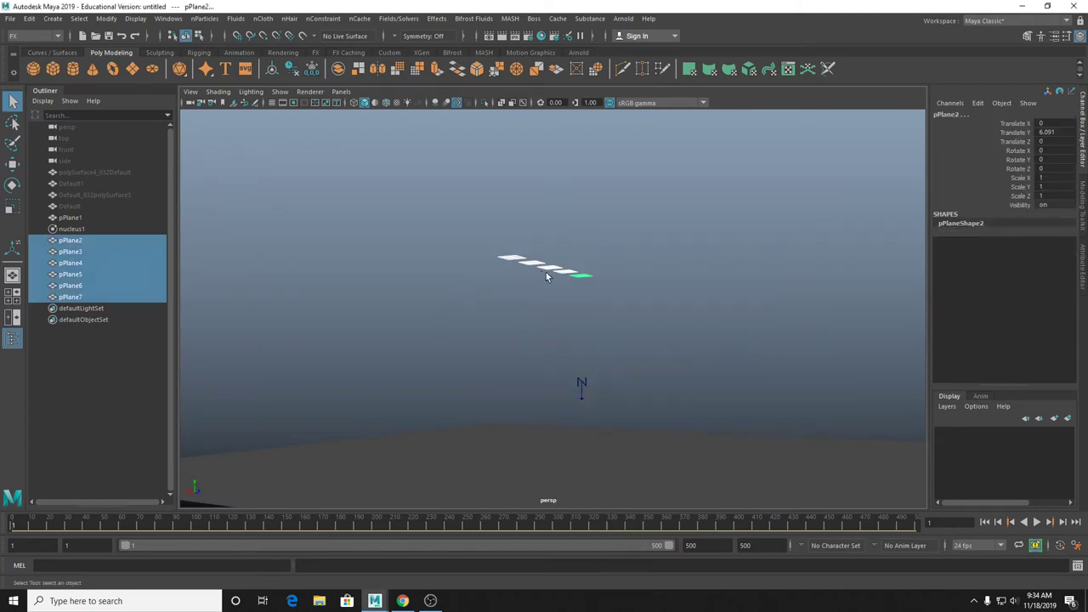
Set the nucleus1 solver's Wind Speed to about 10.44 and its Wind Direction to 1, 0, 0.
{"action": "left_click", "coordinate": [73, 229]}
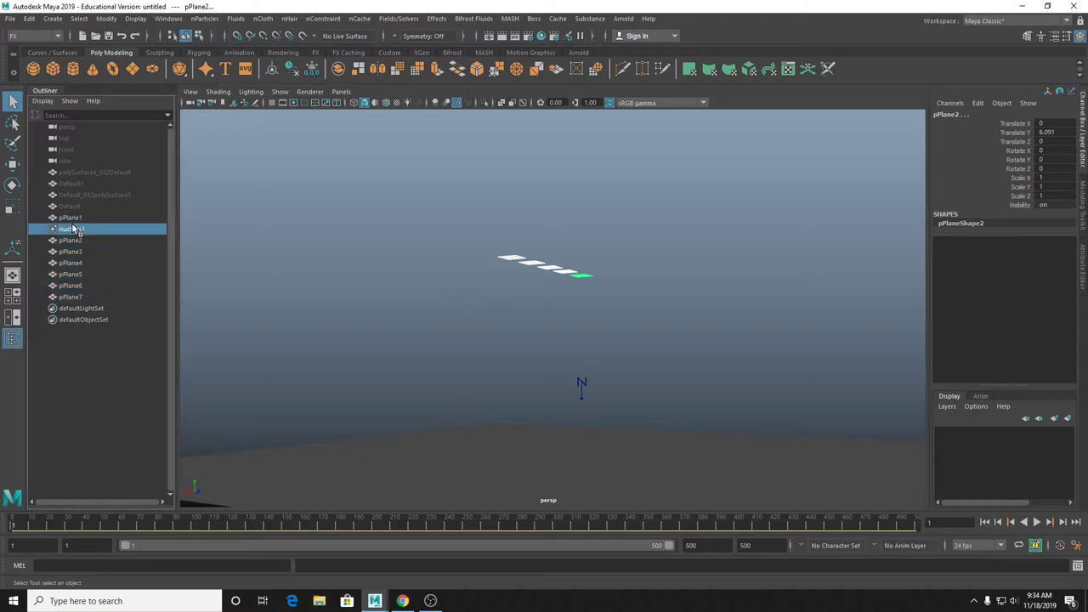
{"action": "left_click", "coordinate": [1082, 249]}
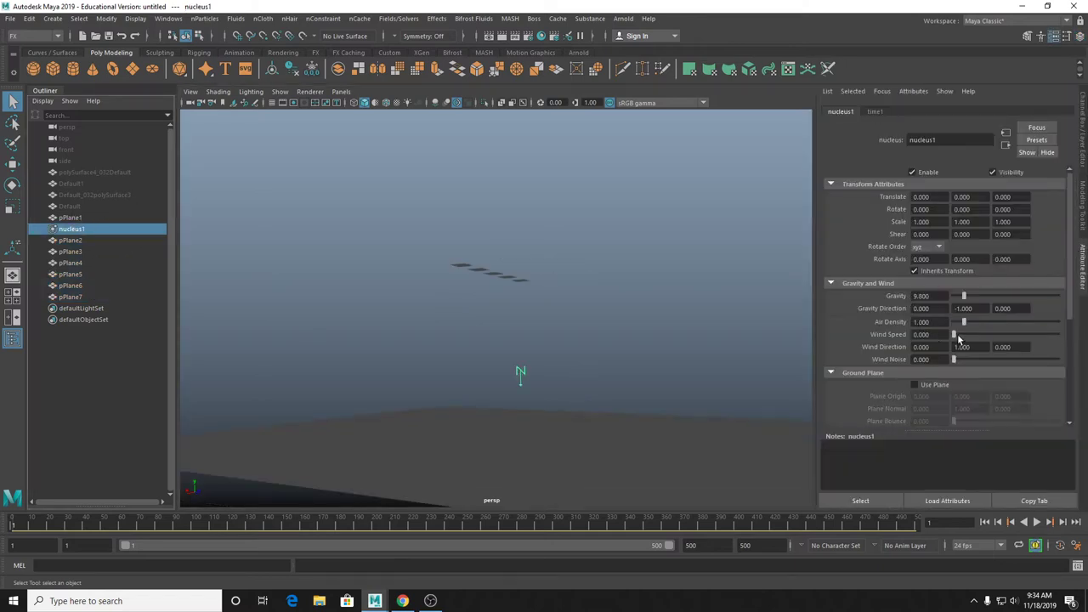
{"action": "left_click_drag", "start_coordinate": [976, 337], "coordinate": [974, 335]}
{"action": "left_click", "coordinate": [961, 346]}
{"action": "left_click", "coordinate": [921, 346]}
{"action": "type", "text": "1"}
{"action": "key", "text": "Return"}
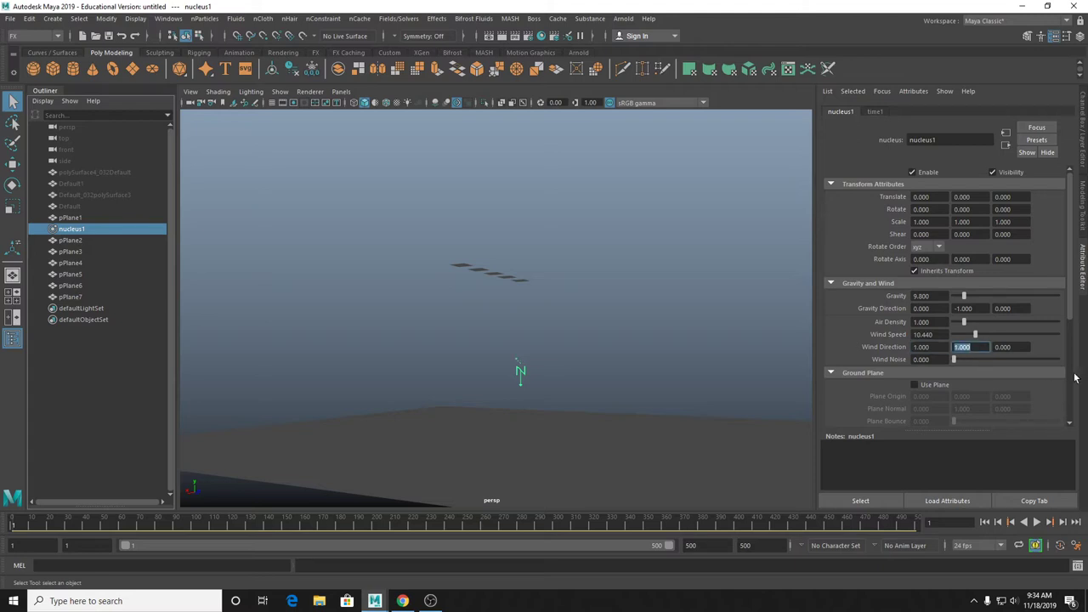
{"action": "type", "text": "0"}
{"action": "key", "text": "Return"}
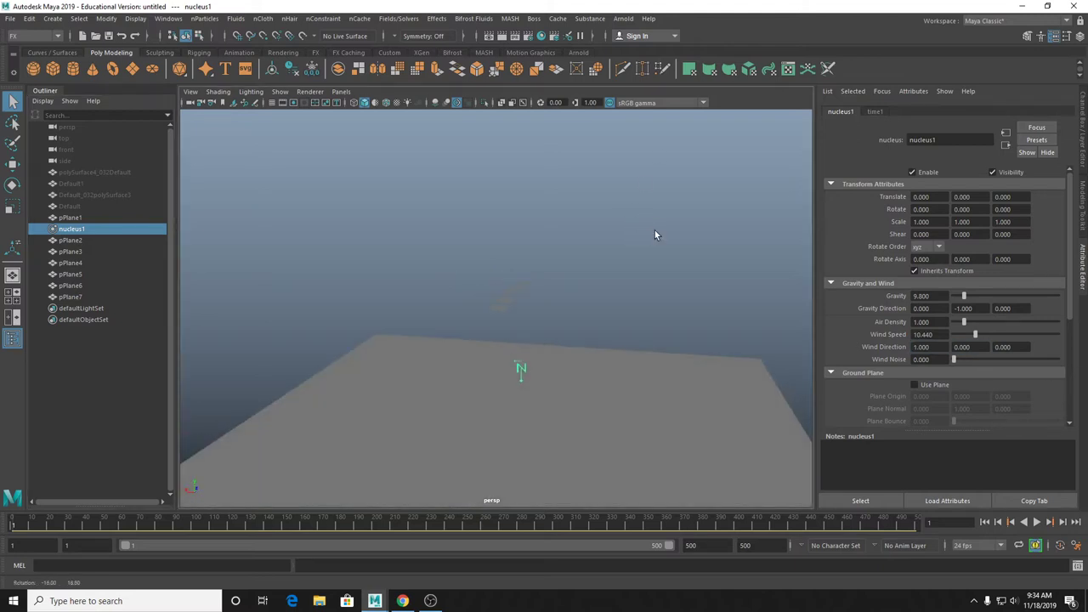
Create nCloth objects from the six small planes.
{"action": "left_click", "coordinate": [1037, 522]}
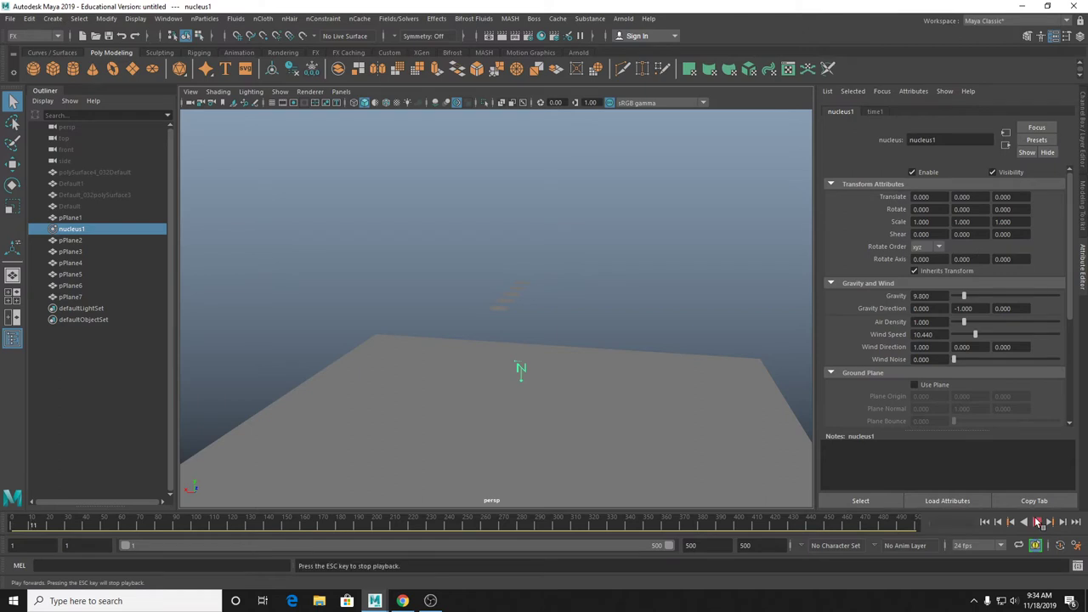
{"action": "left_click", "coordinate": [1037, 522]}
{"action": "left_click_drag", "start_coordinate": [495, 264], "coordinate": [540, 321]}
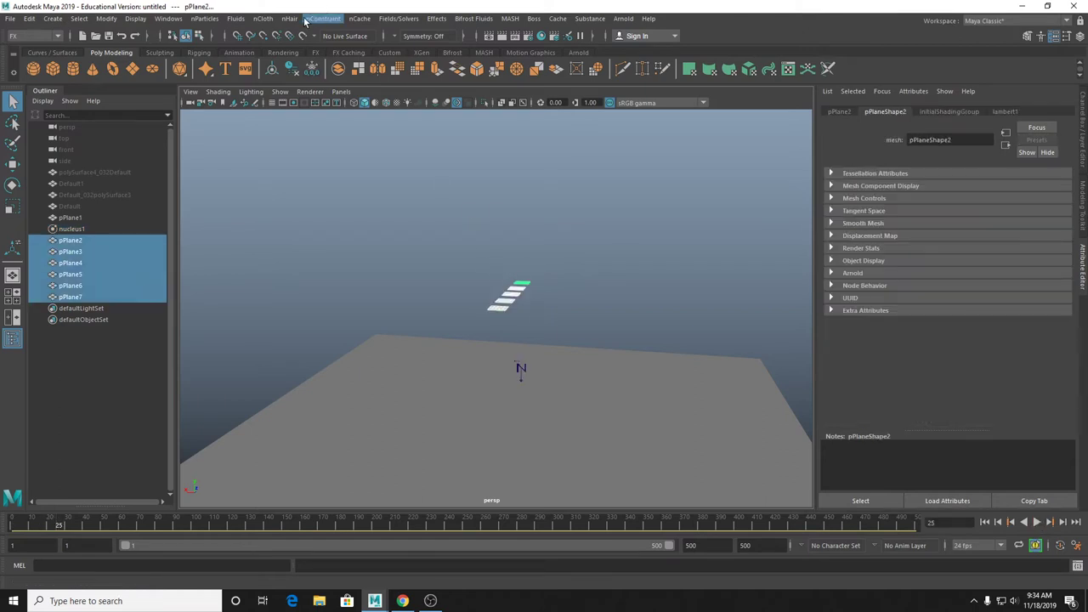
{"action": "left_click", "coordinate": [271, 21]}
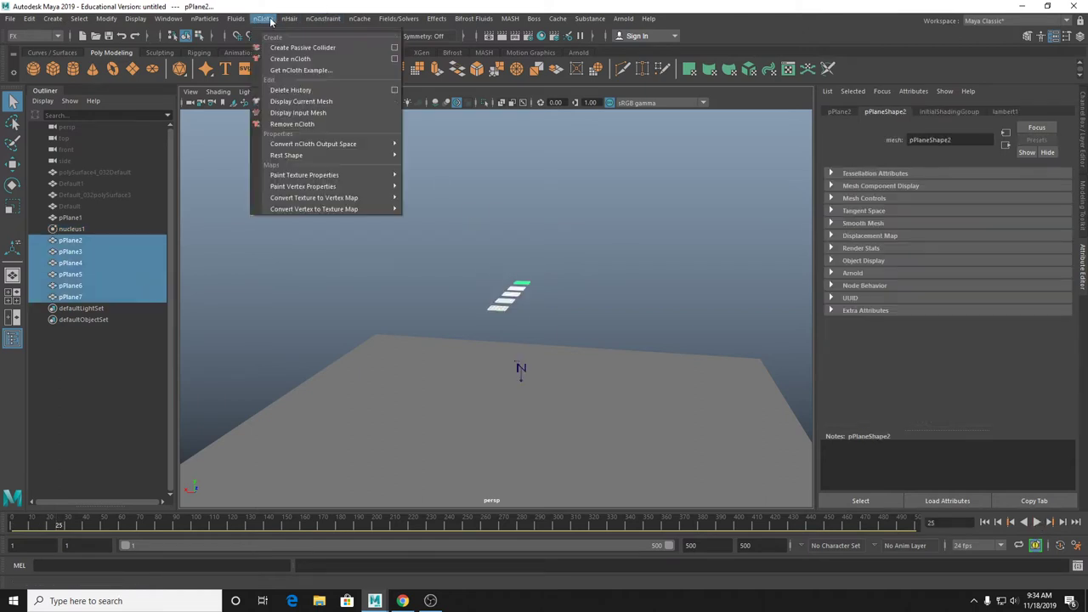
{"action": "left_click", "coordinate": [291, 58]}
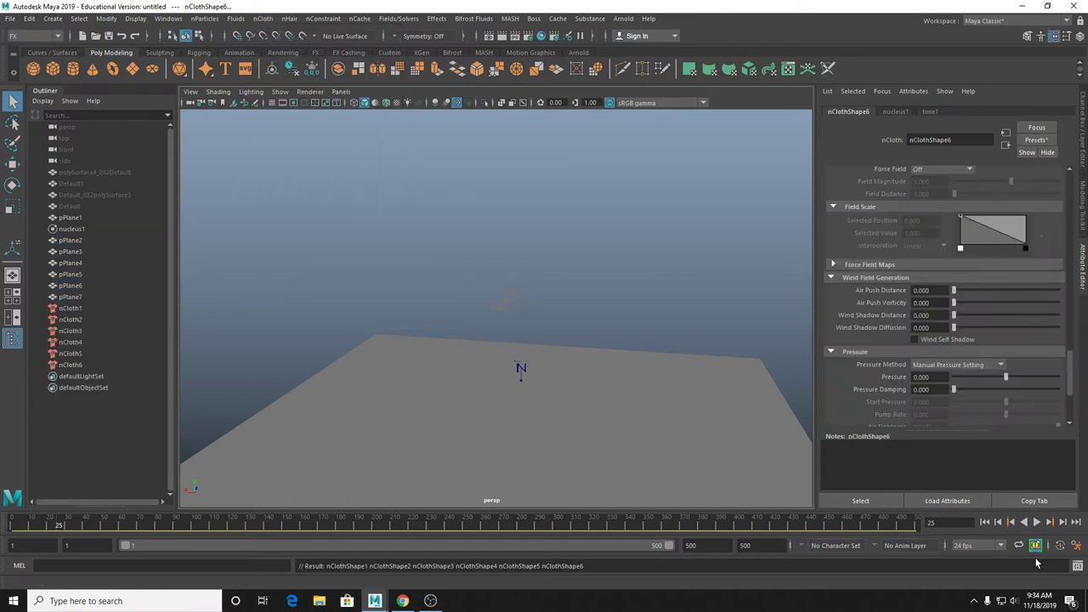
Play the simulation of the six separate cloth planes from the first frame, stopping at about frame 78.
{"action": "left_click", "coordinate": [984, 522]}
{"action": "left_click", "coordinate": [1037, 522]}
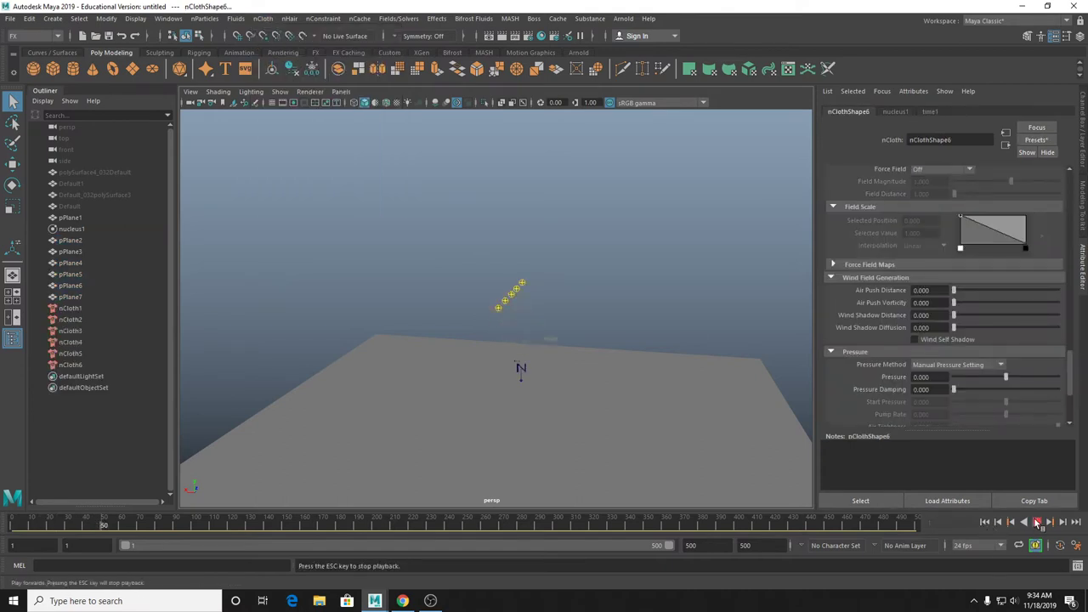
{"action": "left_click", "coordinate": [1037, 521]}
Assign a new Blinn material to the six small planes and set its color to green.
{"action": "left_click_drag", "start_coordinate": [672, 358], "coordinate": [568, 306], "text": "alt"}
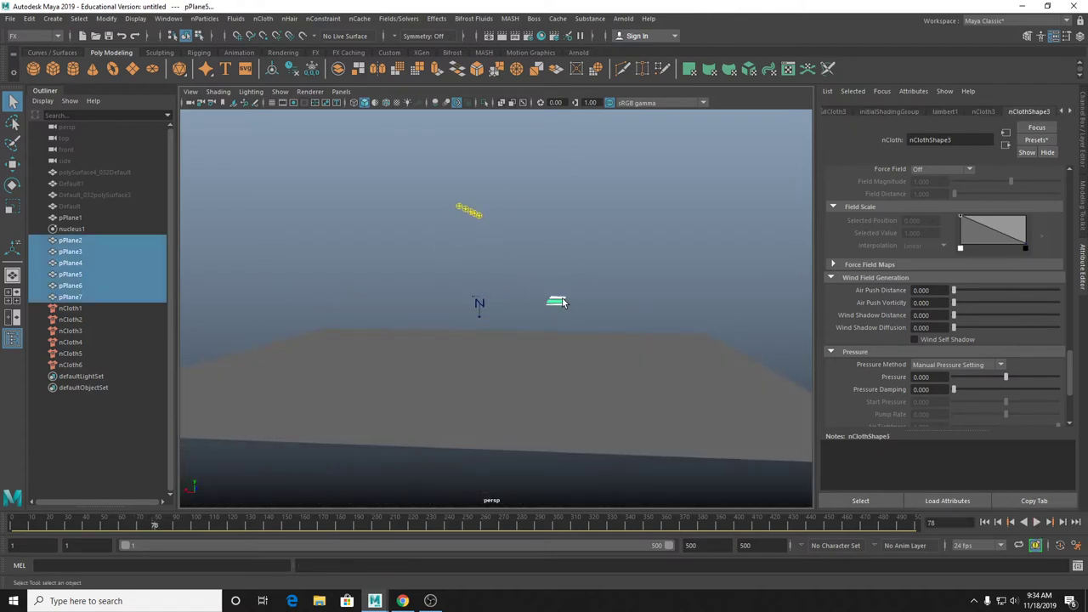
{"action": "right_click_drag", "start_coordinate": [563, 251], "coordinate": [582, 541]}
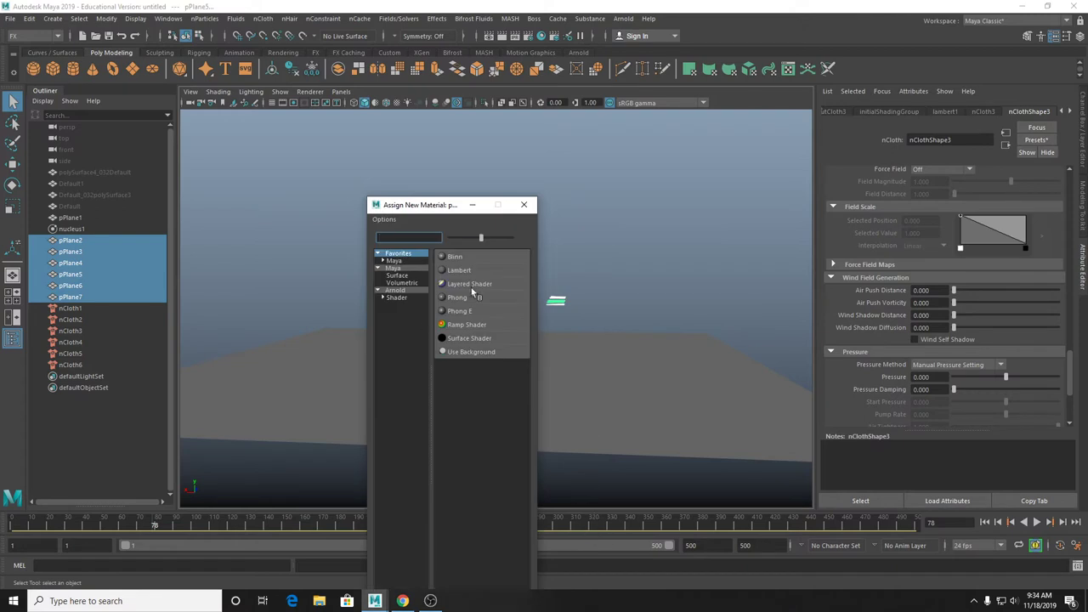
{"action": "left_click", "coordinate": [456, 258]}
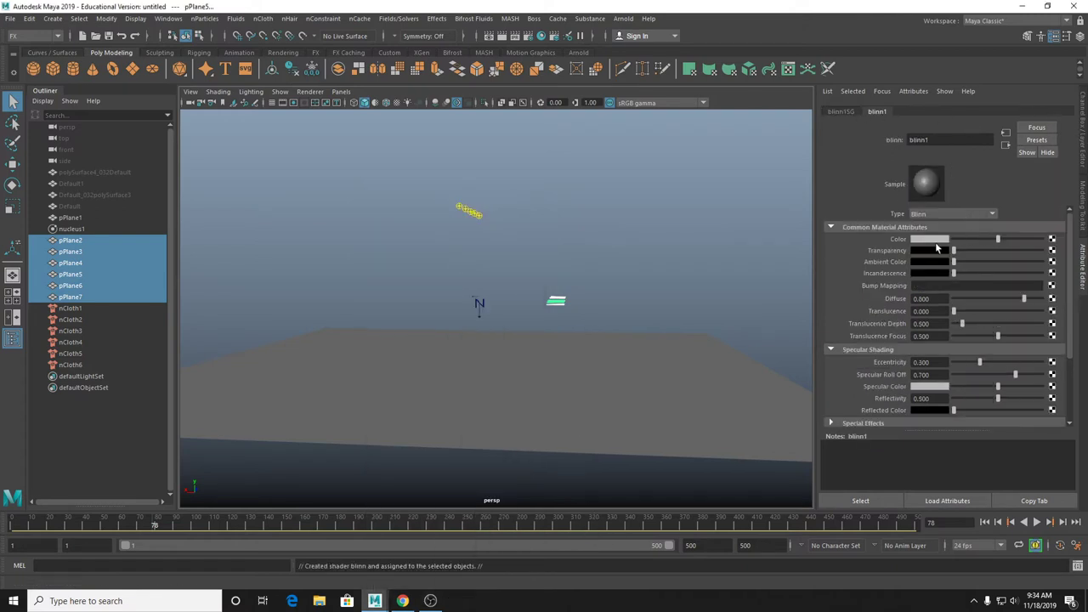
{"action": "left_click", "coordinate": [930, 238]}
{"action": "left_click", "coordinate": [1003, 255]}
{"action": "left_click", "coordinate": [683, 206]}
Continue the wind simulation, examine the green planes from several angles, and return to the first frame.
{"action": "left_click_drag", "start_coordinate": [683, 207], "coordinate": [894, 487], "text": "alt"}
{"action": "left_click", "coordinate": [1037, 522]}
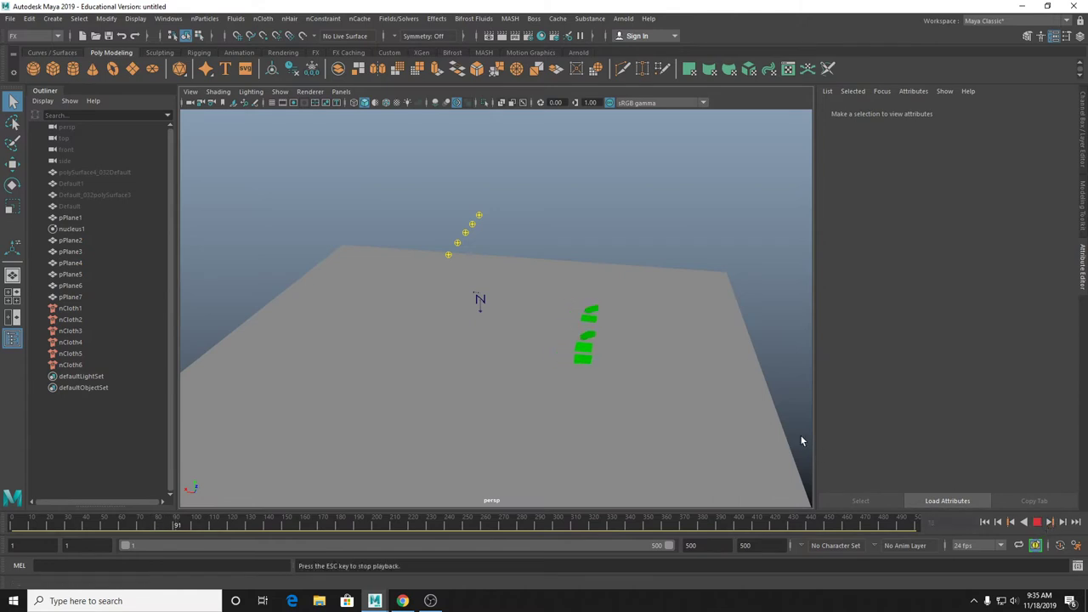
{"action": "middle_click_drag", "start_coordinate": [746, 346], "coordinate": [671, 303], "text": "alt"}
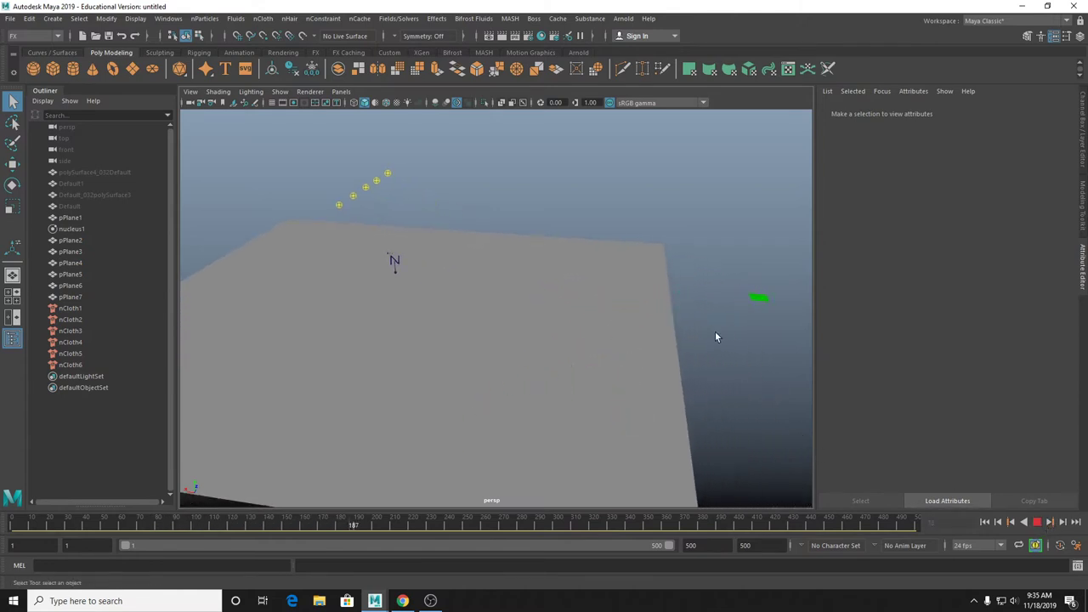
{"action": "left_click_drag", "start_coordinate": [717, 335], "coordinate": [734, 280], "text": "alt"}
{"action": "left_click_drag", "start_coordinate": [856, 440], "coordinate": [663, 430], "text": "alt"}
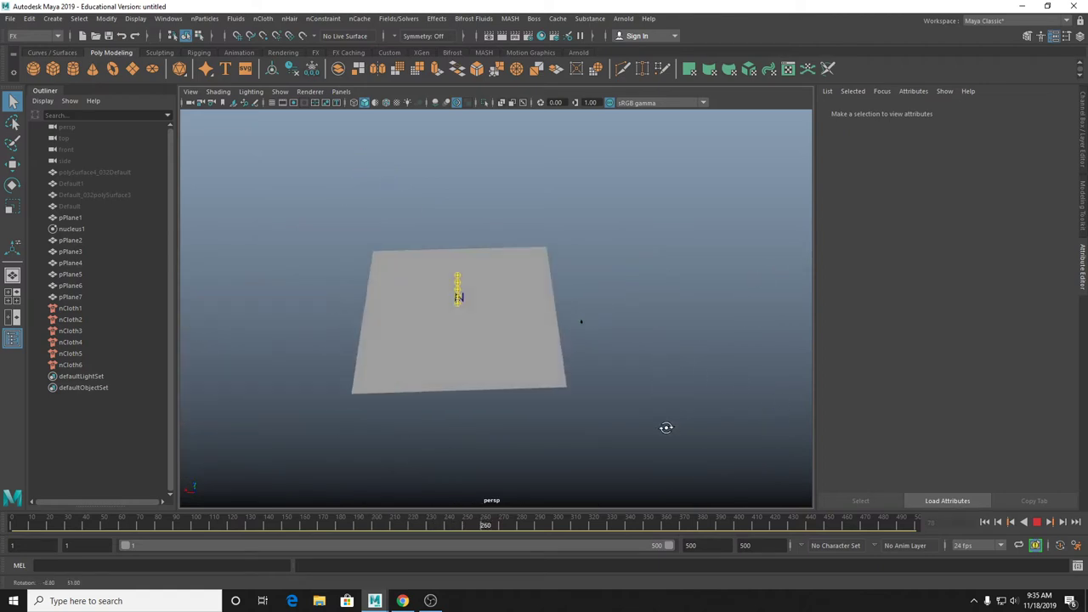
{"action": "left_click", "coordinate": [1036, 523]}
{"action": "left_click", "coordinate": [984, 523]}
Replay the wind simulation from the first frame to examine how the separate planes move, and rewind it.
{"action": "scroll", "coordinate": [476, 275], "scroll_direction": "up", "scroll_amount": 5}
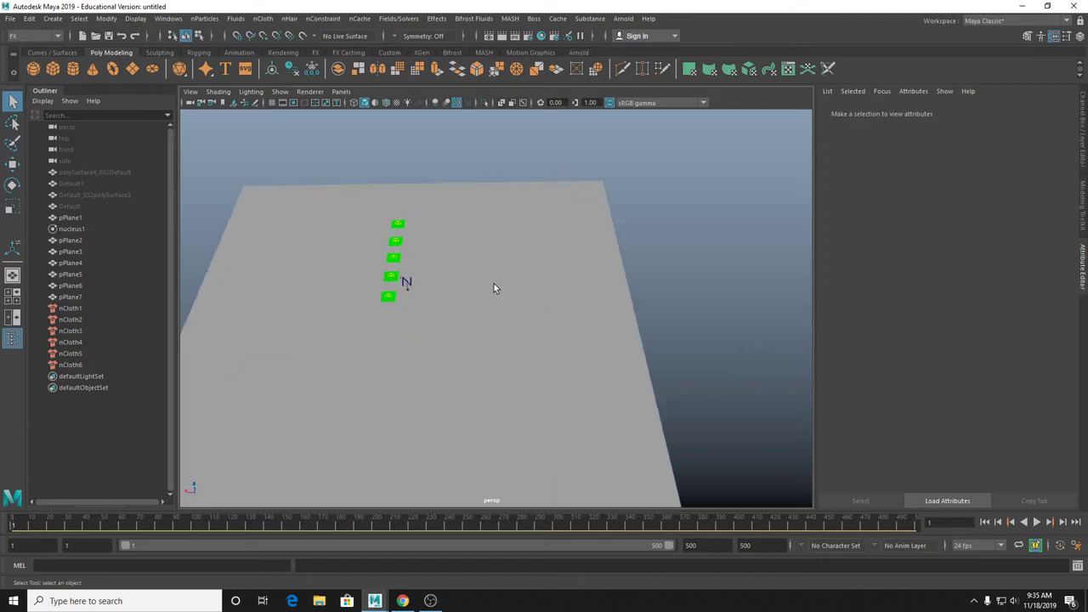
{"action": "left_click_drag", "start_coordinate": [493, 282], "coordinate": [474, 272], "text": "alt"}
{"action": "left_click", "coordinate": [1036, 523]}
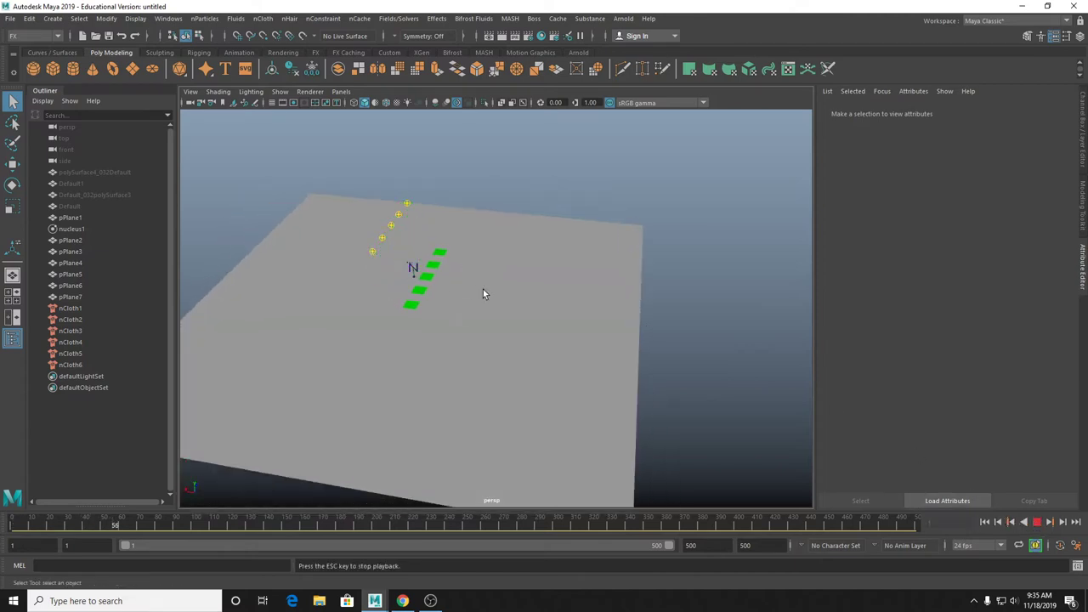
{"action": "mouse_move", "coordinate": [483, 289]}
{"action": "left_mouse_down", "text": "alt"}
{"action": "mouse_move", "coordinate": [510, 274]}
{"action": "mouse_move", "coordinate": [495, 284]}
{"action": "left_mouse_up", "text": "alt"}
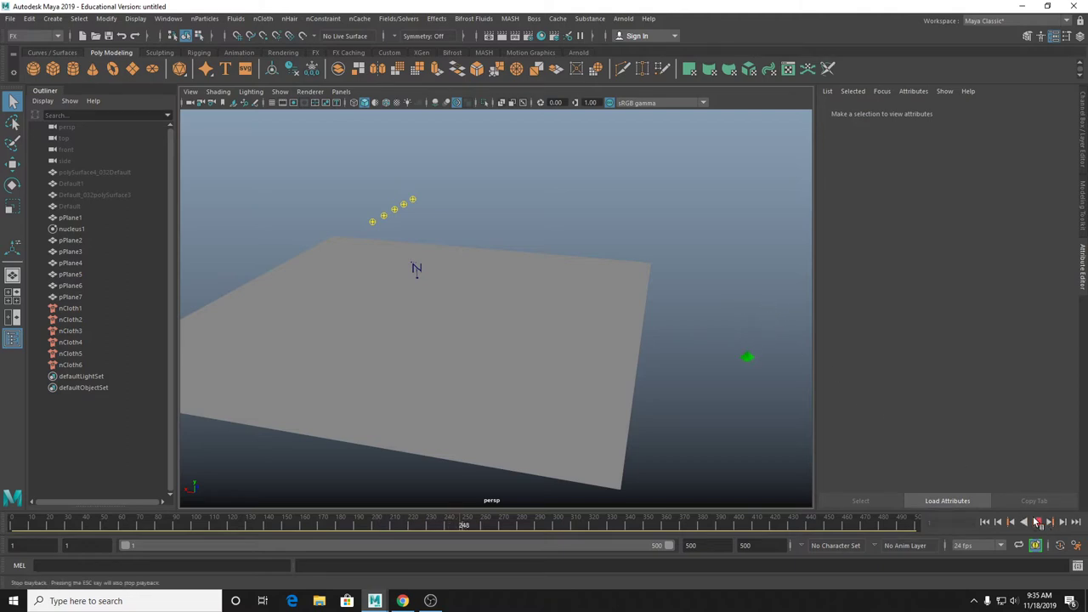
{"action": "left_click", "coordinate": [987, 522]}
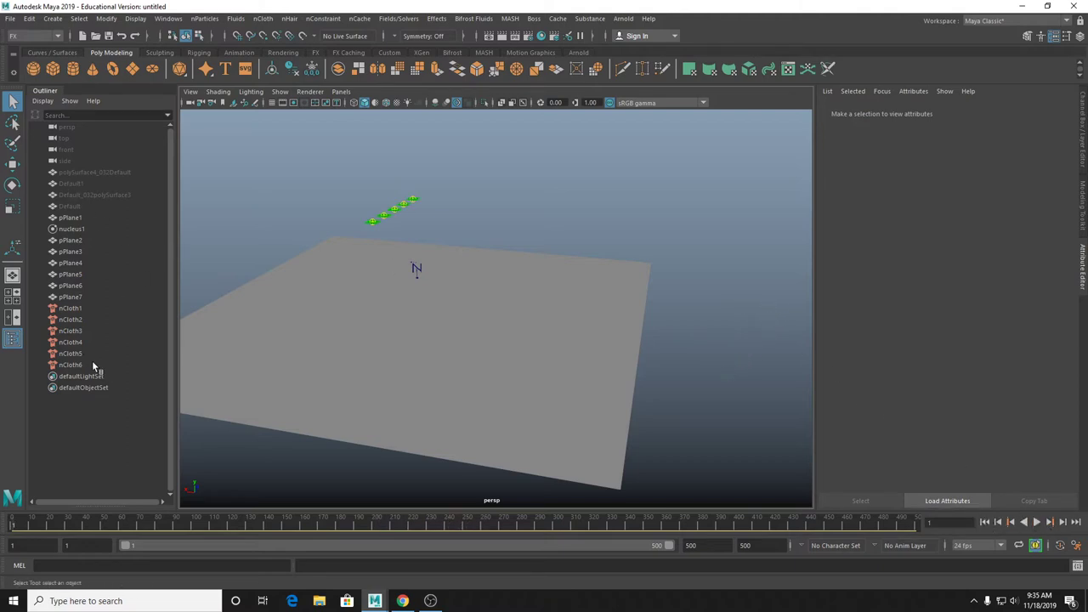
Delete nCloth1 through nCloth6 from the scene.
{"action": "left_click", "coordinate": [81, 307]}
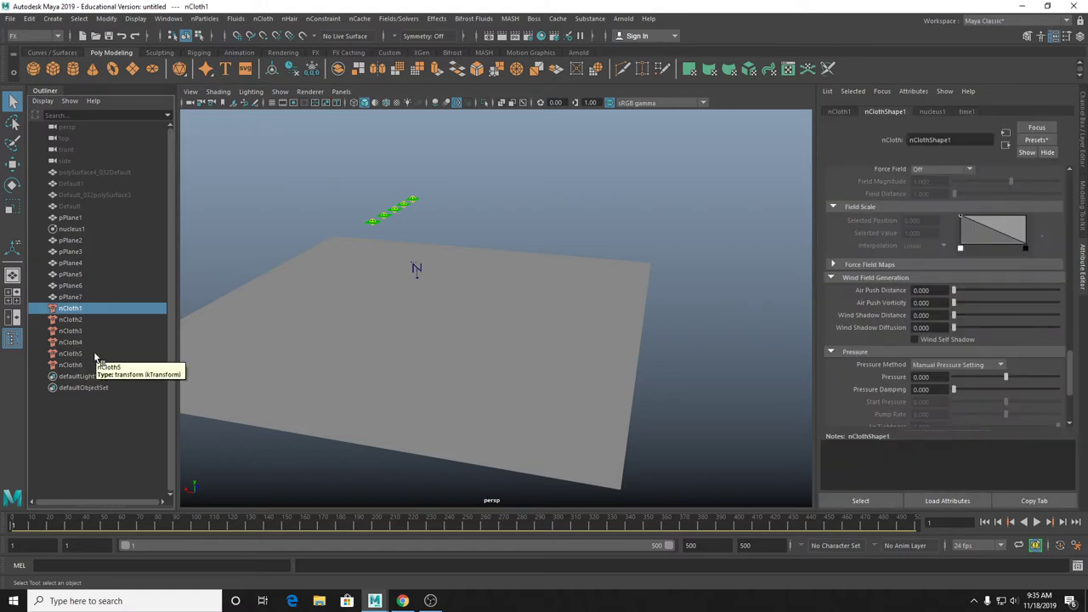
{"action": "left_click", "coordinate": [87, 364], "text": "shift"}
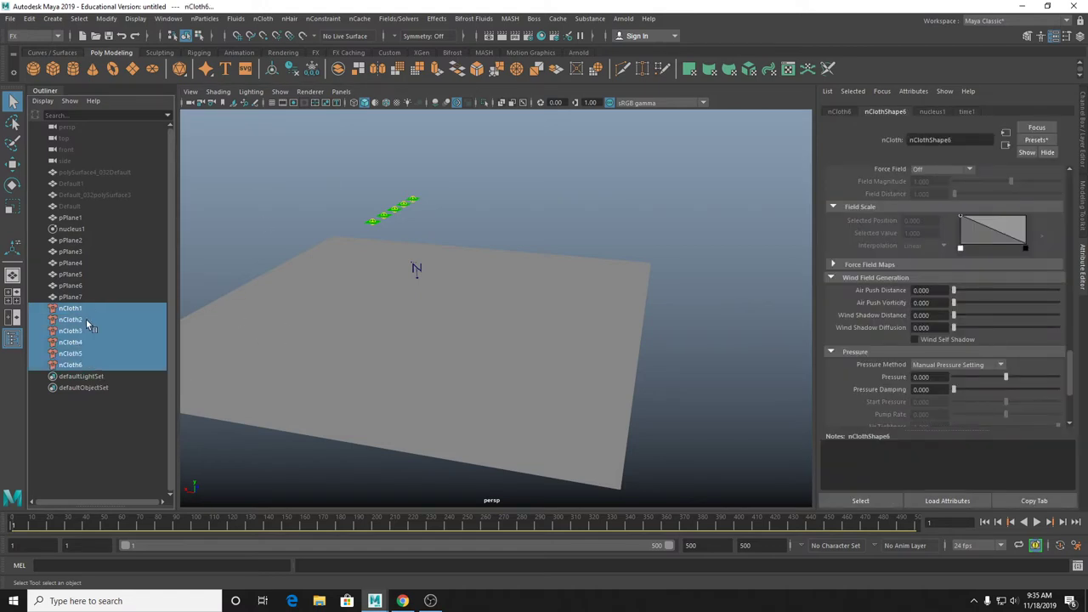
{"action": "key", "text": "Delete"}
Combine the six small planes into a single mesh.
{"action": "left_click_drag", "start_coordinate": [367, 175], "coordinate": [423, 228]}
{"action": "key", "text": "space"}
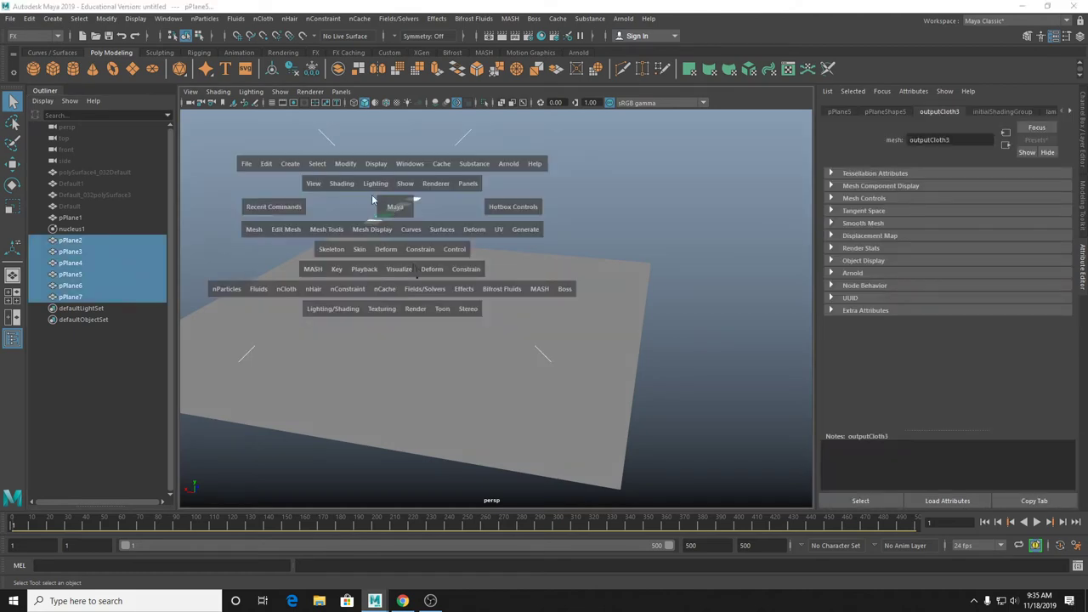
{"action": "left_click", "coordinate": [253, 230]}
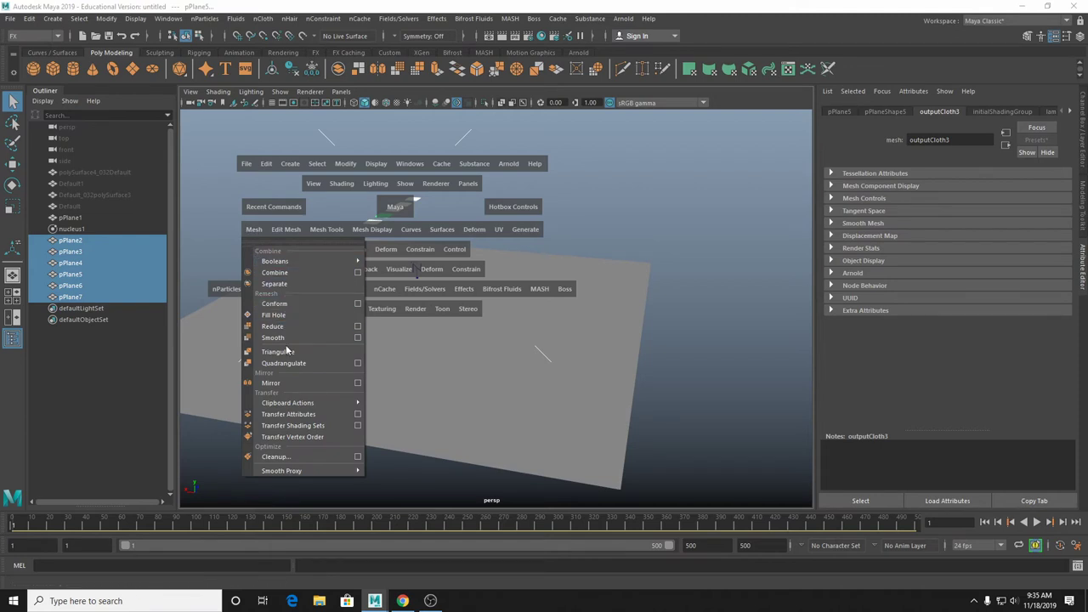
{"action": "left_click", "coordinate": [289, 267]}
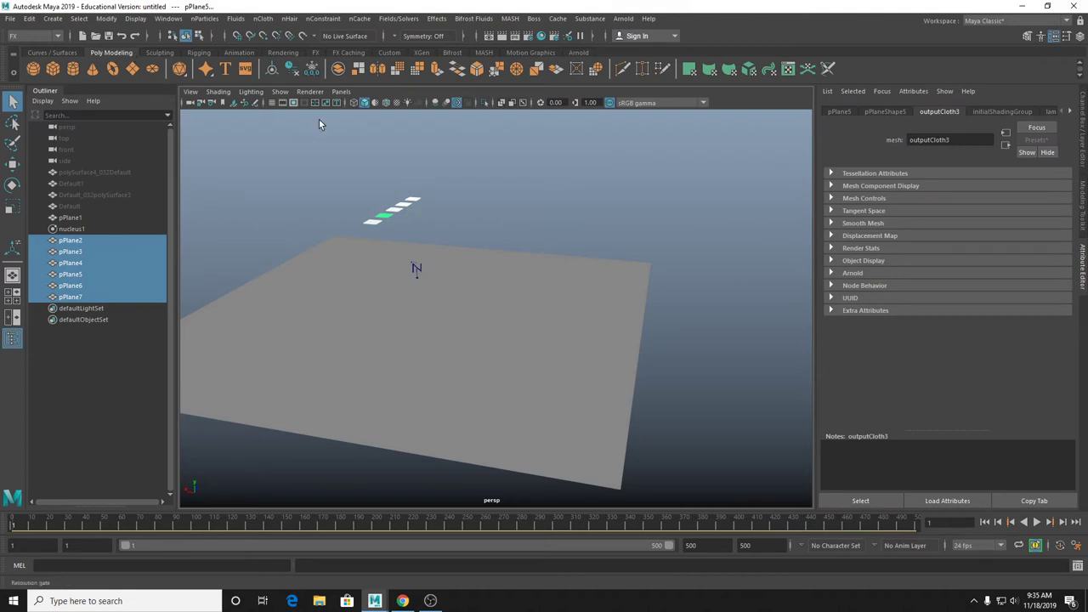
{"action": "left_click_drag", "start_coordinate": [343, 160], "coordinate": [390, 213]}
{"action": "key", "text": "space"}
{"action": "left_click", "coordinate": [259, 236]}
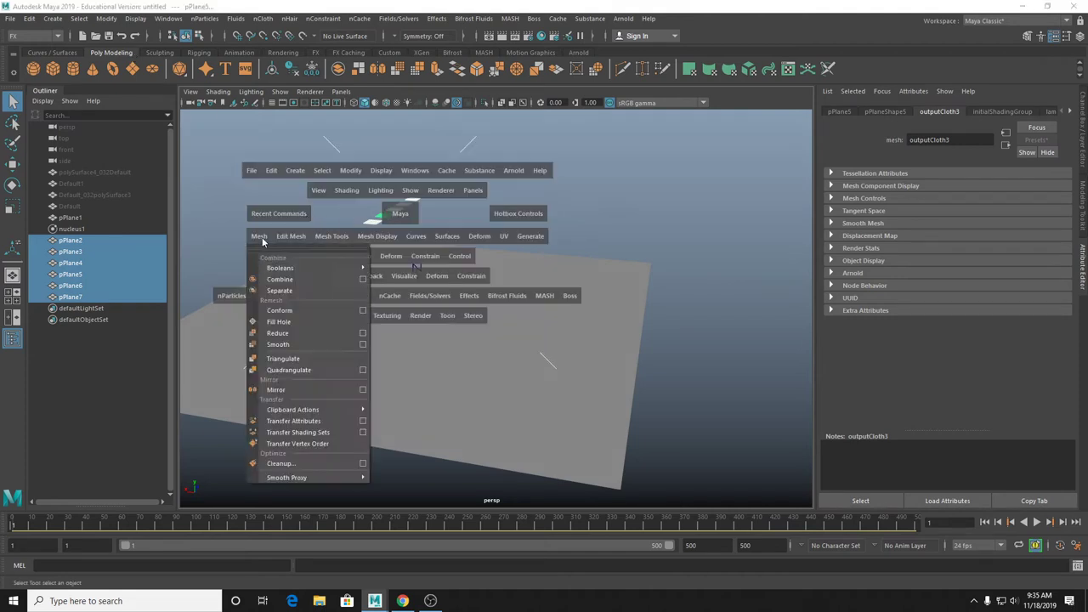
{"action": "left_click_drag", "start_coordinate": [270, 245], "coordinate": [268, 280]}
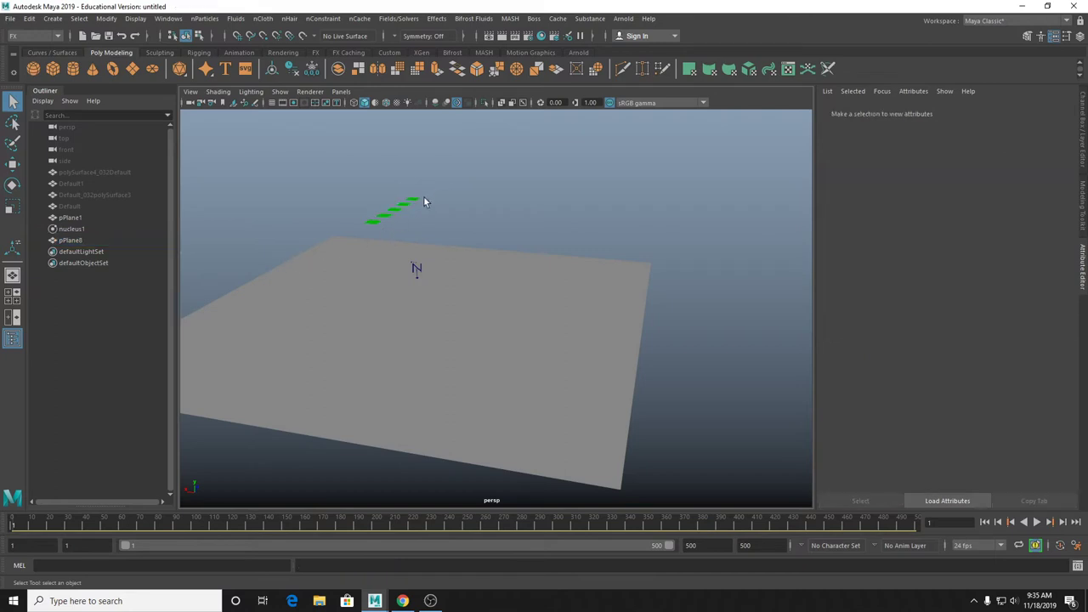
Create an nCloth from the combined planes mesh and briefly play its simulation.
{"action": "left_click", "coordinate": [267, 19]}
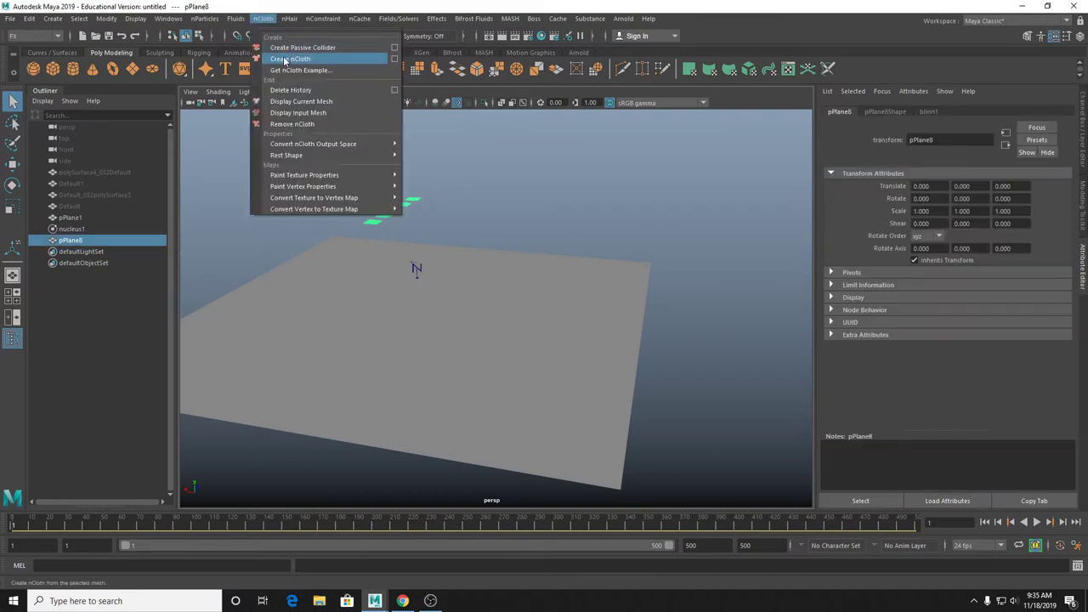
{"action": "left_click", "coordinate": [289, 59]}
{"action": "left_click", "coordinate": [1037, 522]}
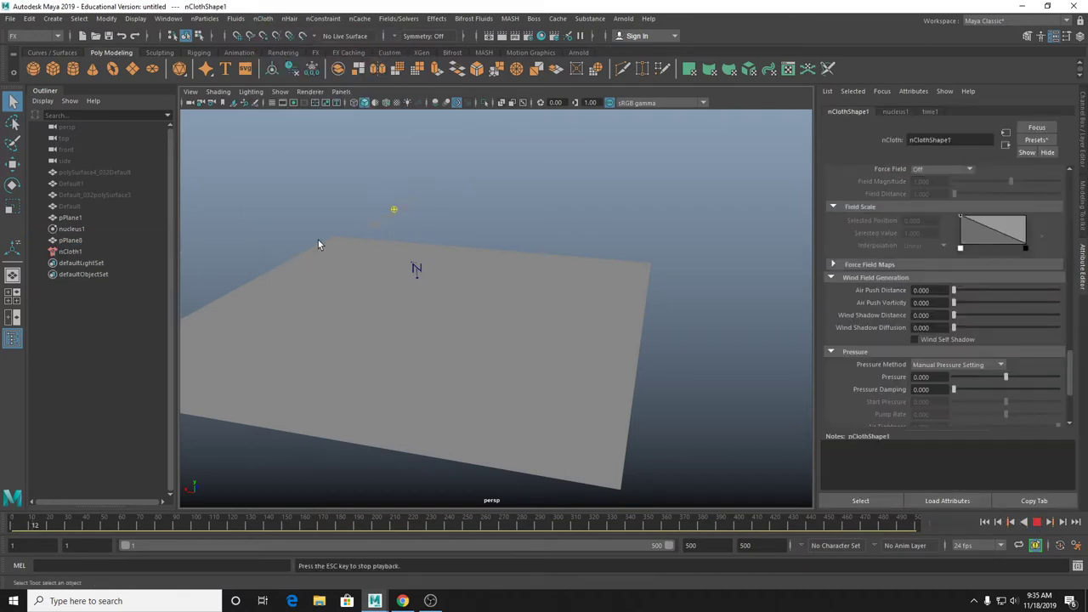
{"action": "left_click", "coordinate": [1037, 523]}
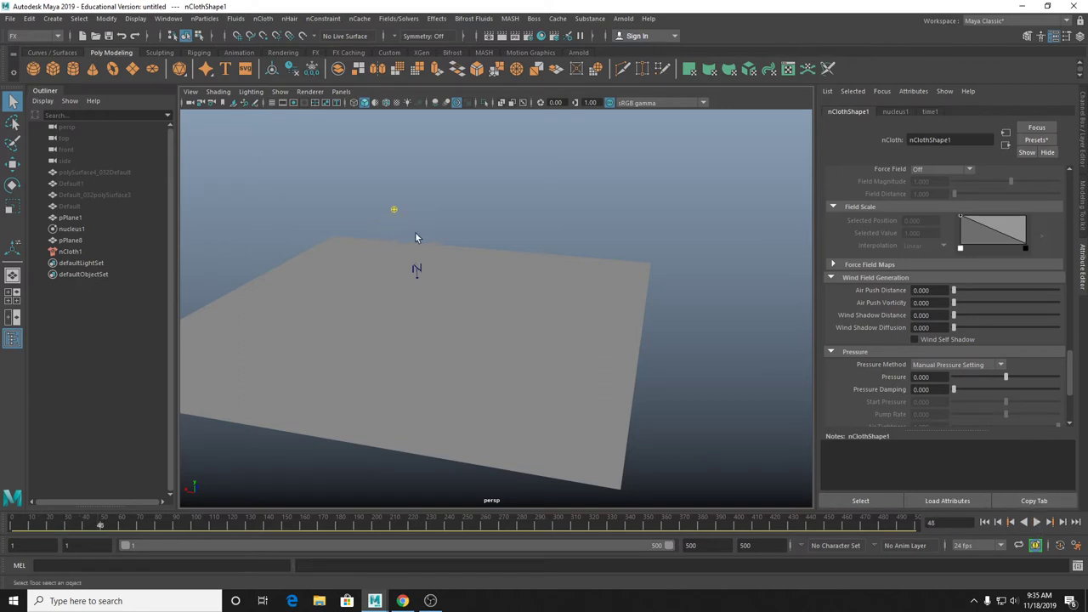
Assign the existing green blinn1 material to the combined cloth mesh.
{"action": "left_click_drag", "start_coordinate": [414, 231], "coordinate": [474, 248]}
{"action": "left_click", "coordinate": [438, 239]}
{"action": "right_click_drag", "start_coordinate": [438, 240], "coordinate": [506, 553]}
Continue the simulation of the combined cloth mesh, examining the planes' movement from several angles.
{"action": "left_click", "coordinate": [1037, 523]}
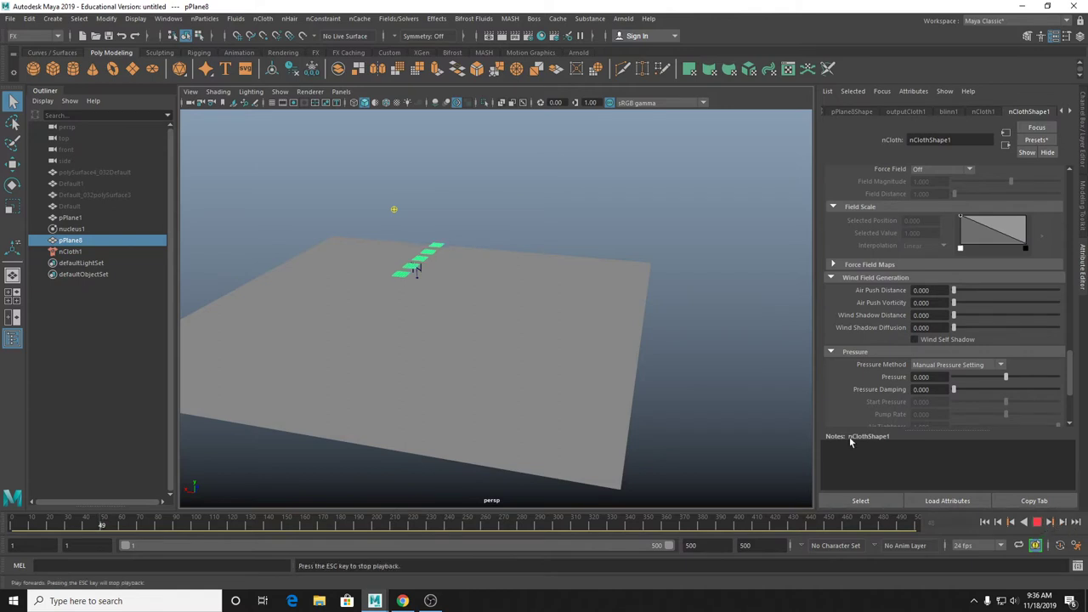
{"action": "left_click", "coordinate": [600, 207]}
{"action": "left_click_drag", "start_coordinate": [618, 205], "coordinate": [692, 267], "text": "alt"}
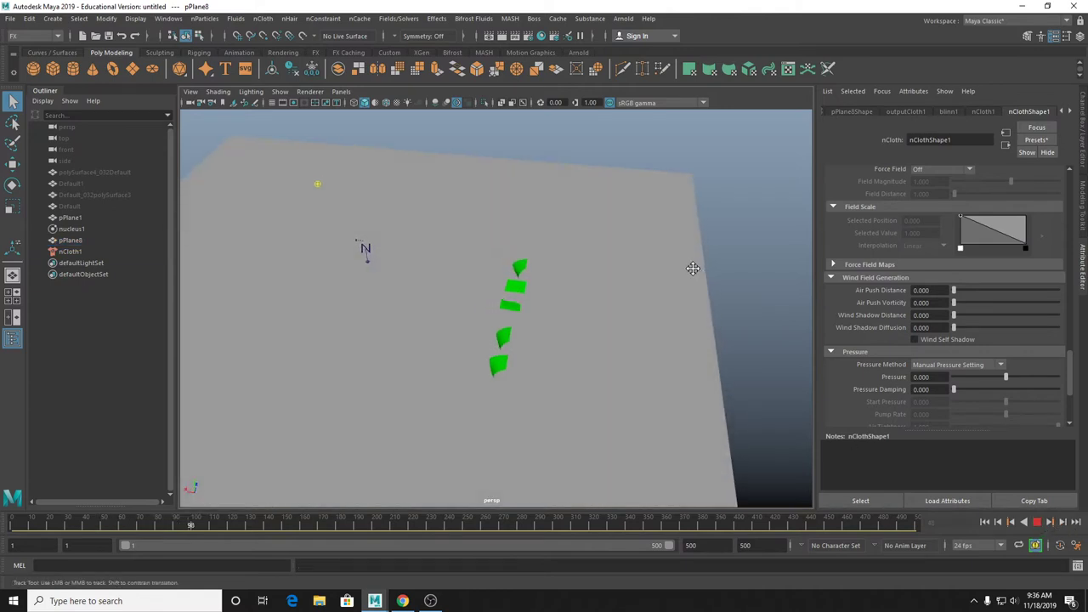
{"action": "middle_click_drag", "start_coordinate": [692, 267], "coordinate": [649, 235], "text": "alt"}
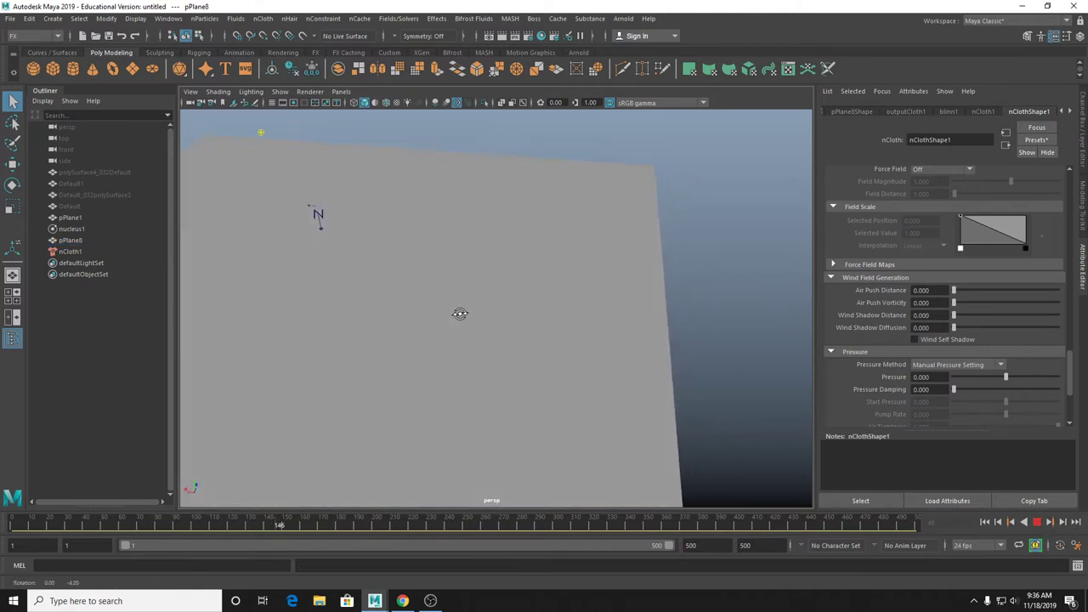
{"action": "left_click_drag", "start_coordinate": [459, 314], "coordinate": [488, 382], "text": "alt"}
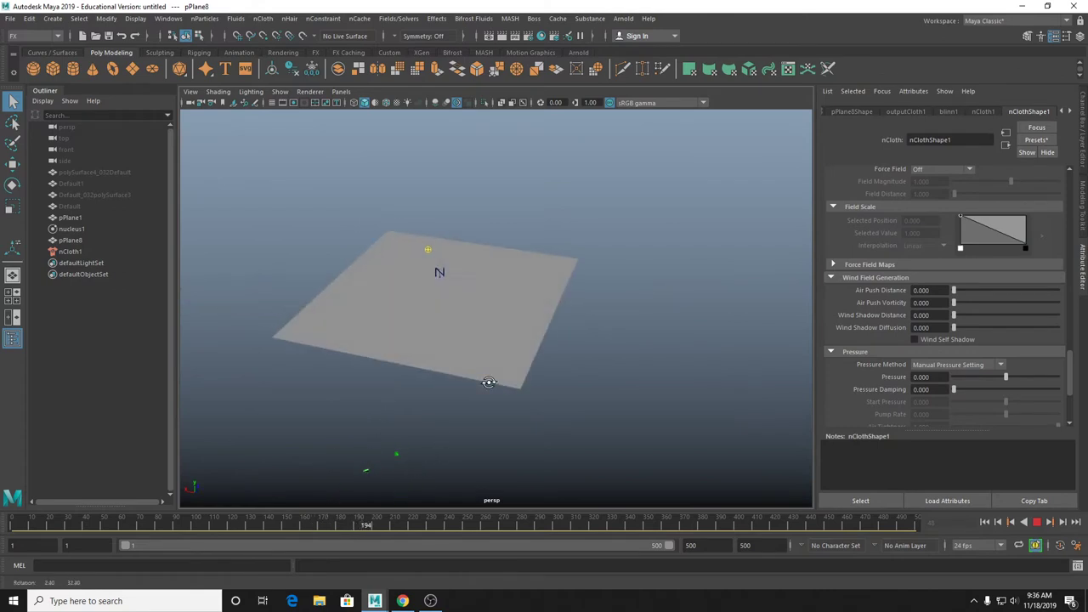
{"action": "left_click", "coordinate": [1036, 522]}
{"action": "left_click", "coordinate": [710, 339]}
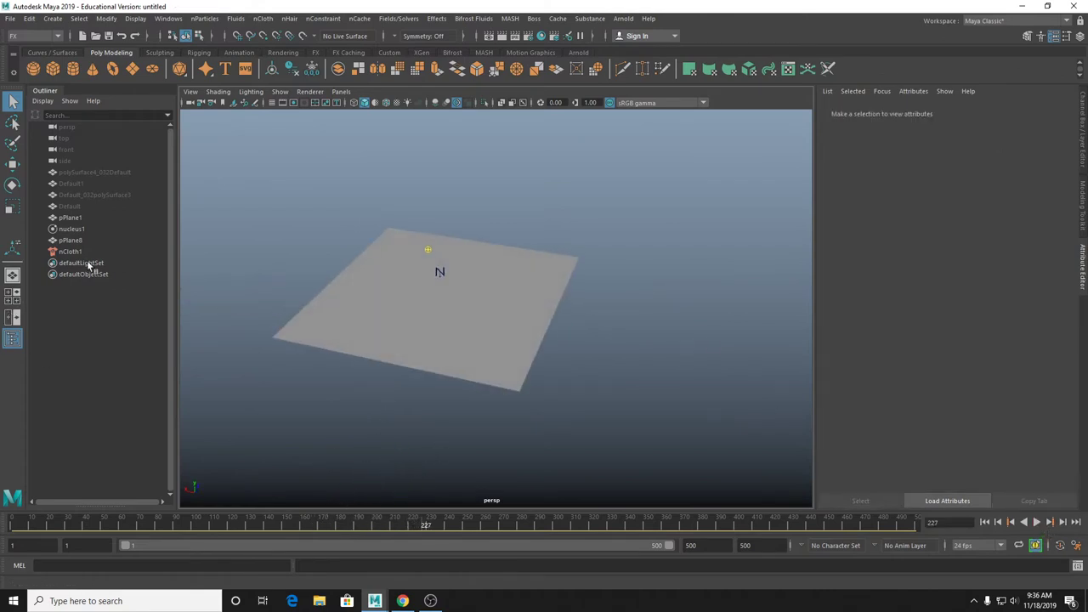
Enable Use Polygon Shells in the Dynamic Properties of the combined planes' nCloth1, with the timeline returned to the first frame.
{"action": "left_click", "coordinate": [15, 524]}
{"action": "right_click_drag", "start_coordinate": [394, 234], "coordinate": [466, 367], "text": "alt"}
{"action": "left_click", "coordinate": [71, 251]}
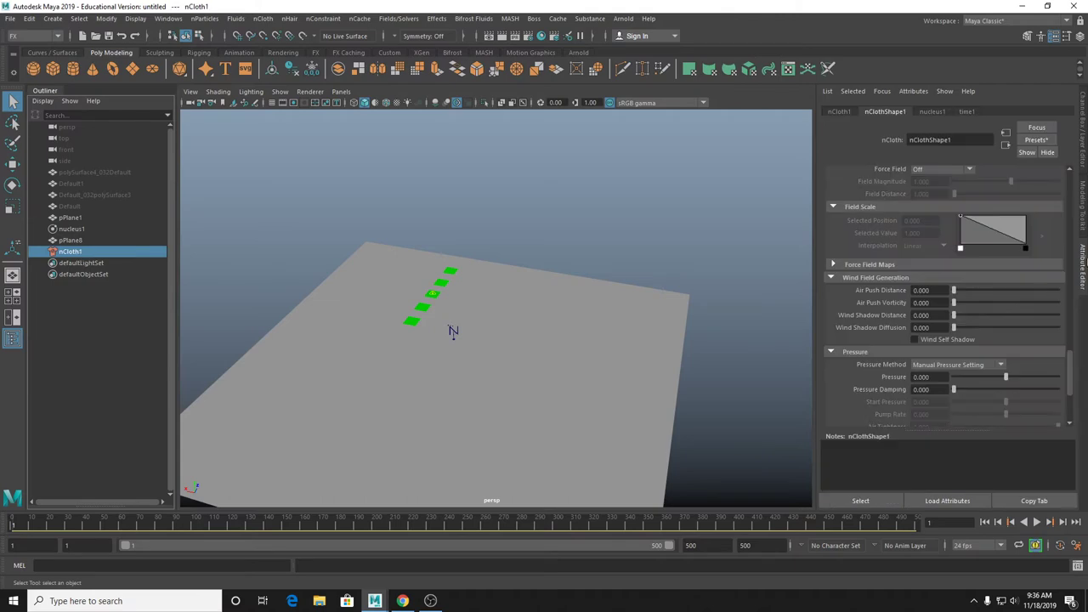
{"action": "scroll", "coordinate": [944, 293], "scroll_direction": "down", "scroll_amount": 10}
{"action": "scroll", "coordinate": [944, 293], "scroll_direction": "up", "scroll_amount": 10}
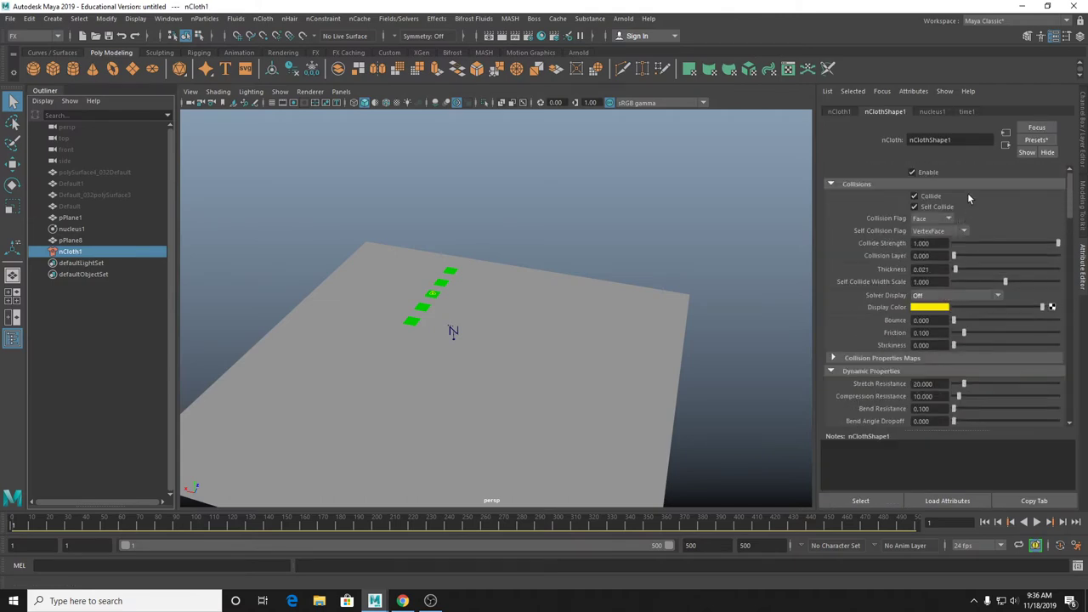
{"action": "scroll", "coordinate": [1031, 227], "scroll_direction": "down", "scroll_amount": 5}
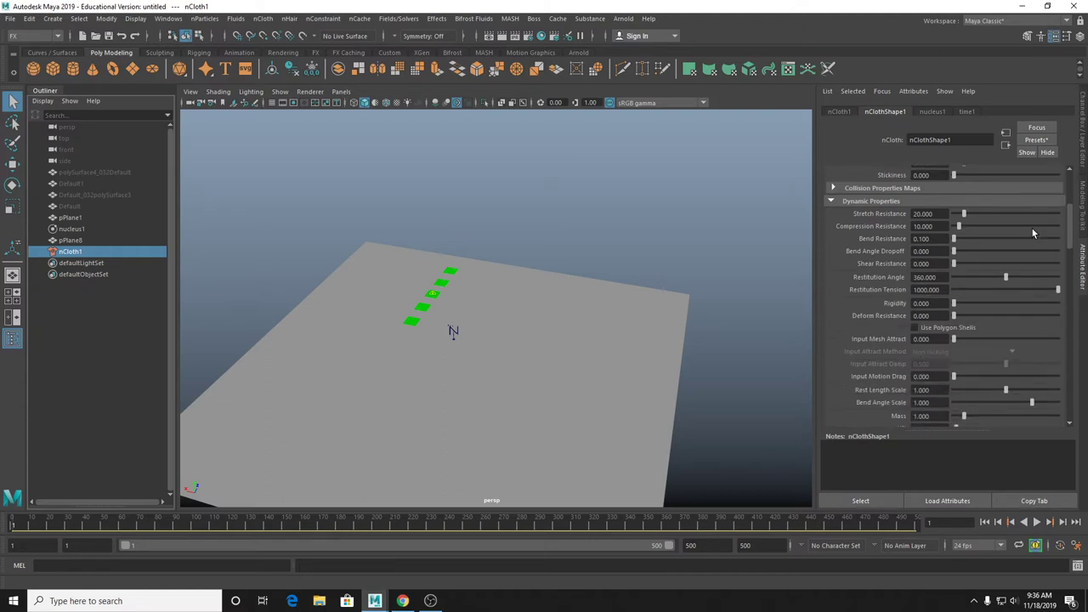
{"action": "scroll", "coordinate": [961, 293], "scroll_direction": "down", "scroll_amount": 2}
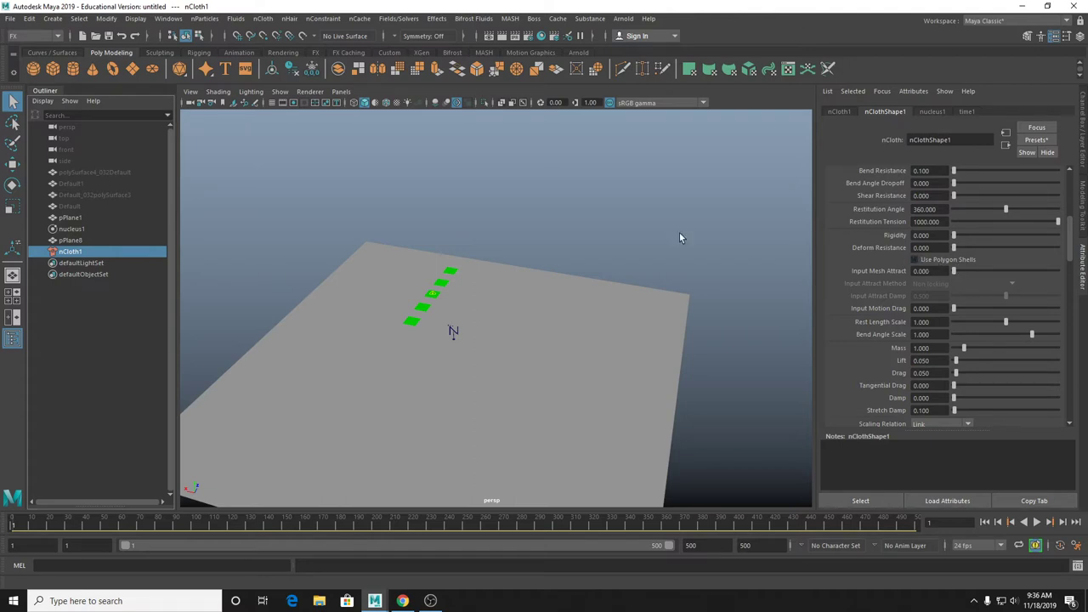
{"action": "left_click_drag", "start_coordinate": [452, 298], "coordinate": [433, 301], "text": "alt"}
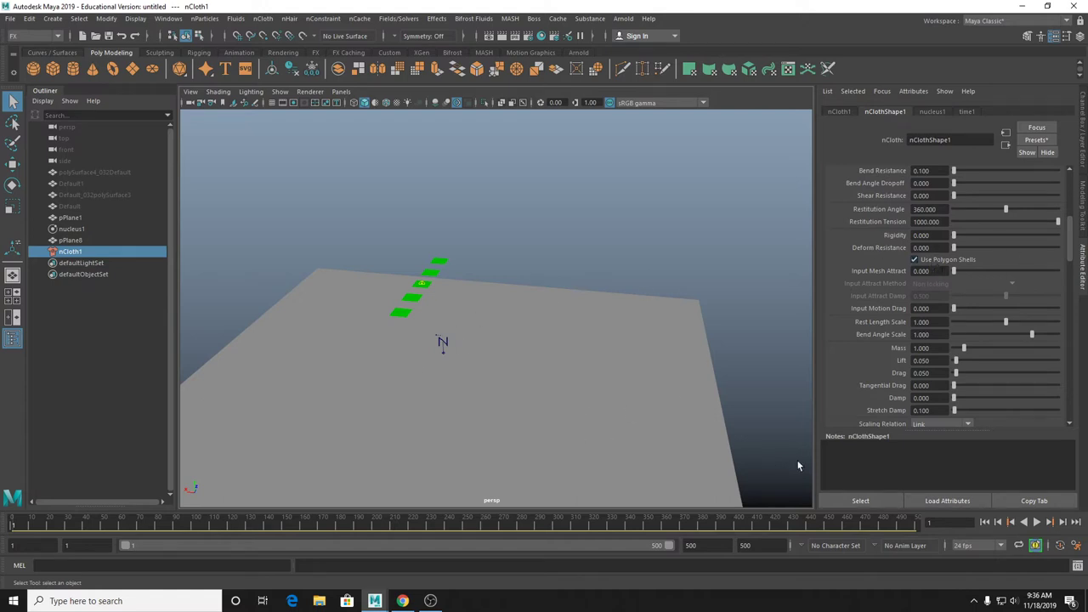
Play the combined cloth simulation, examine how the planes move from several angles, and return to the first frame.
{"action": "left_click", "coordinate": [1037, 521]}
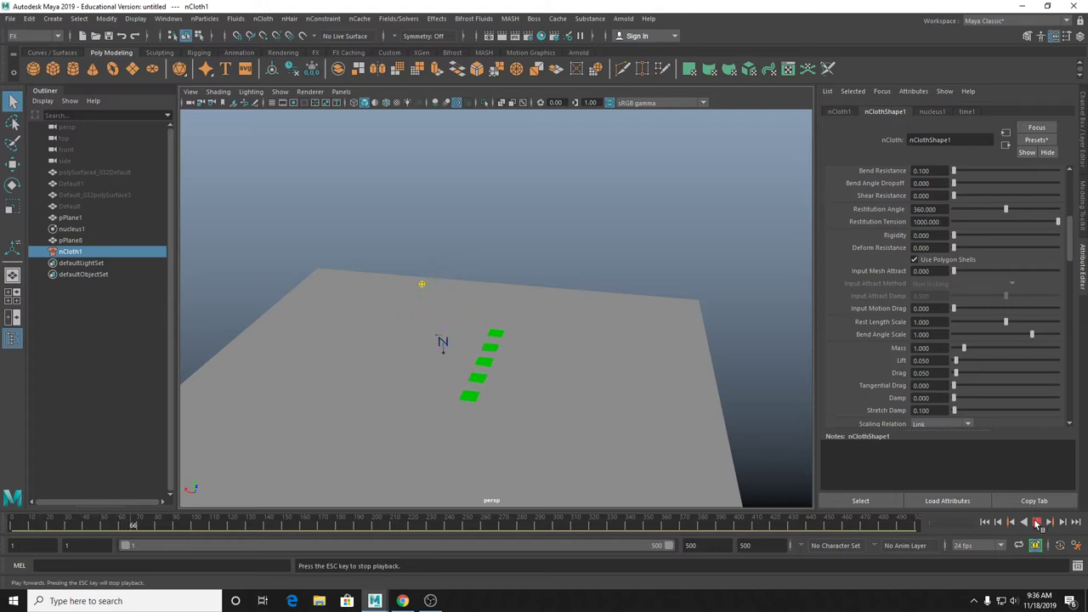
{"action": "middle_click_drag", "start_coordinate": [732, 405], "coordinate": [706, 357], "text": "alt"}
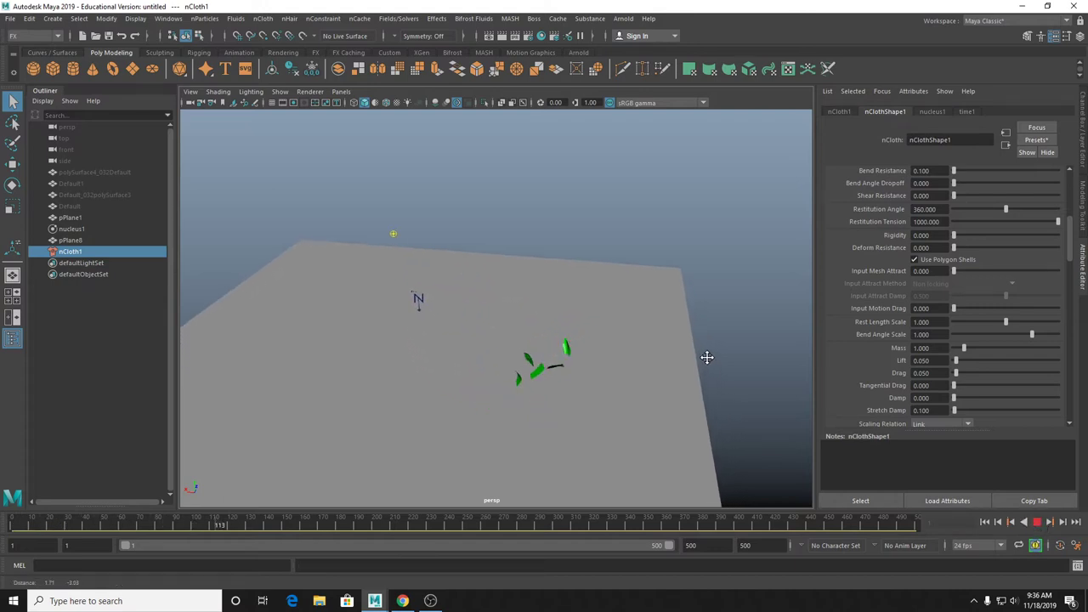
{"action": "left_click_drag", "start_coordinate": [707, 357], "coordinate": [707, 321], "text": "alt"}
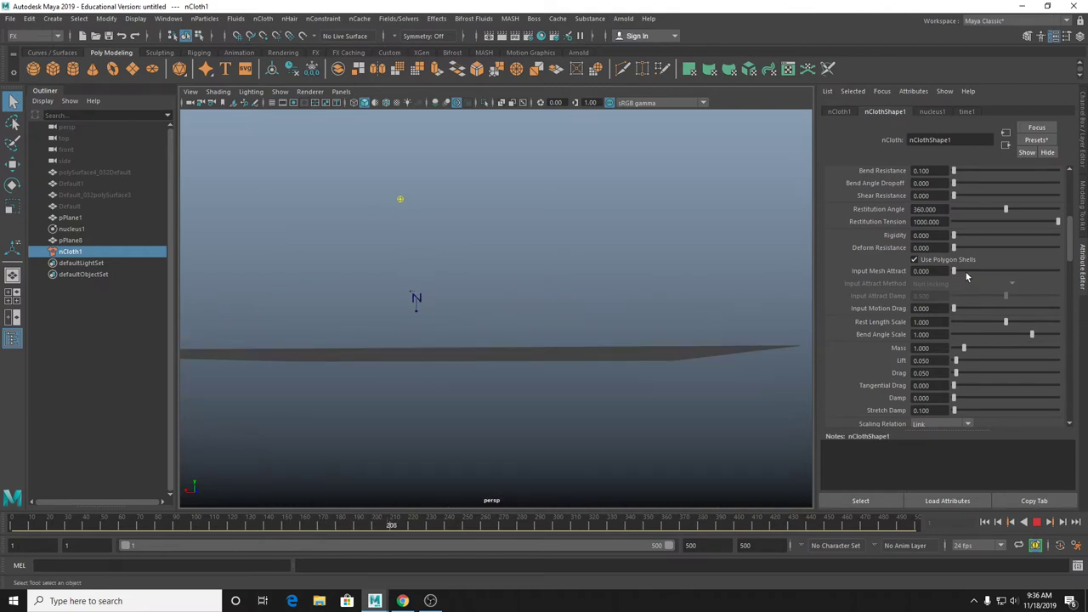
{"action": "left_click_drag", "start_coordinate": [965, 272], "coordinate": [937, 280]}
{"action": "key", "text": "Escape"}
{"action": "left_click_drag", "start_coordinate": [595, 335], "coordinate": [612, 356], "text": "alt"}
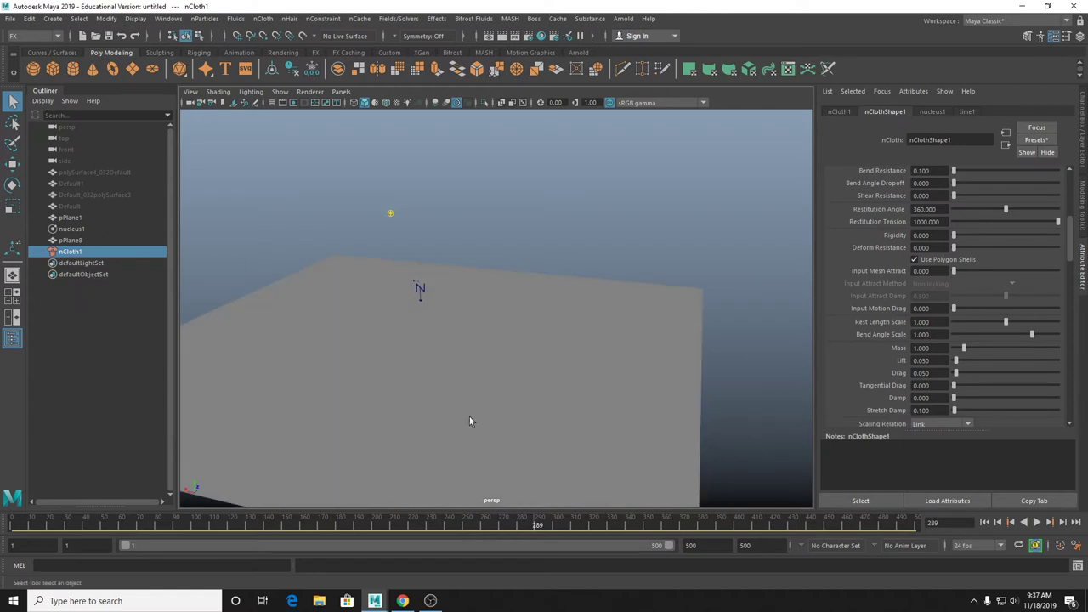
{"action": "left_click", "coordinate": [915, 259]}
{"action": "left_click", "coordinate": [984, 522]}
Delete nCloth1 and the combined green planes mesh from the scene, keeping the ground plane.
{"action": "left_click_drag", "start_coordinate": [204, 209], "coordinate": [323, 158], "text": "alt"}
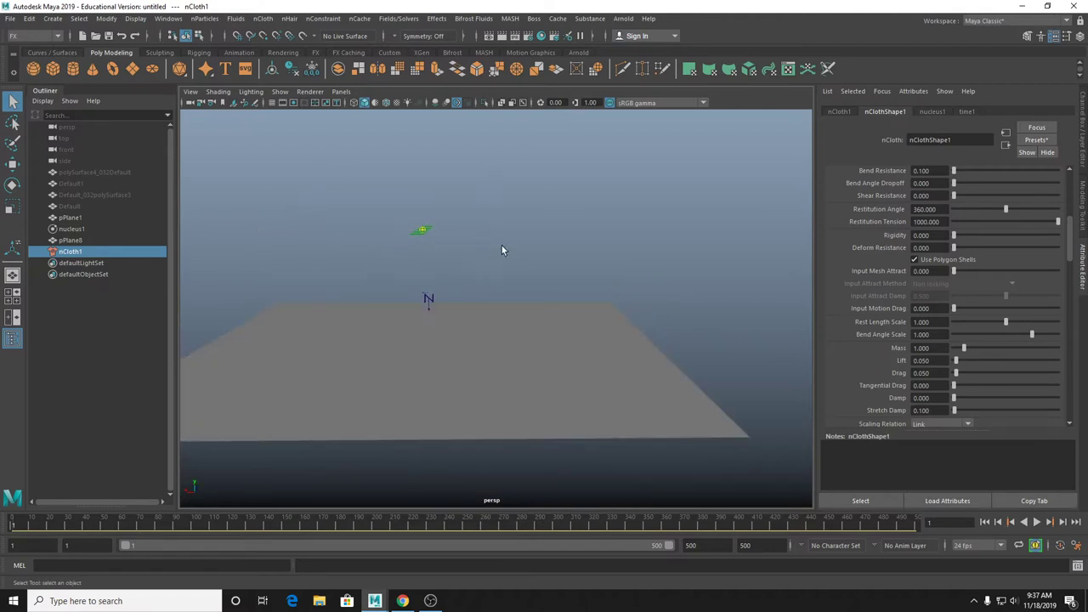
{"action": "left_click", "coordinate": [444, 225]}
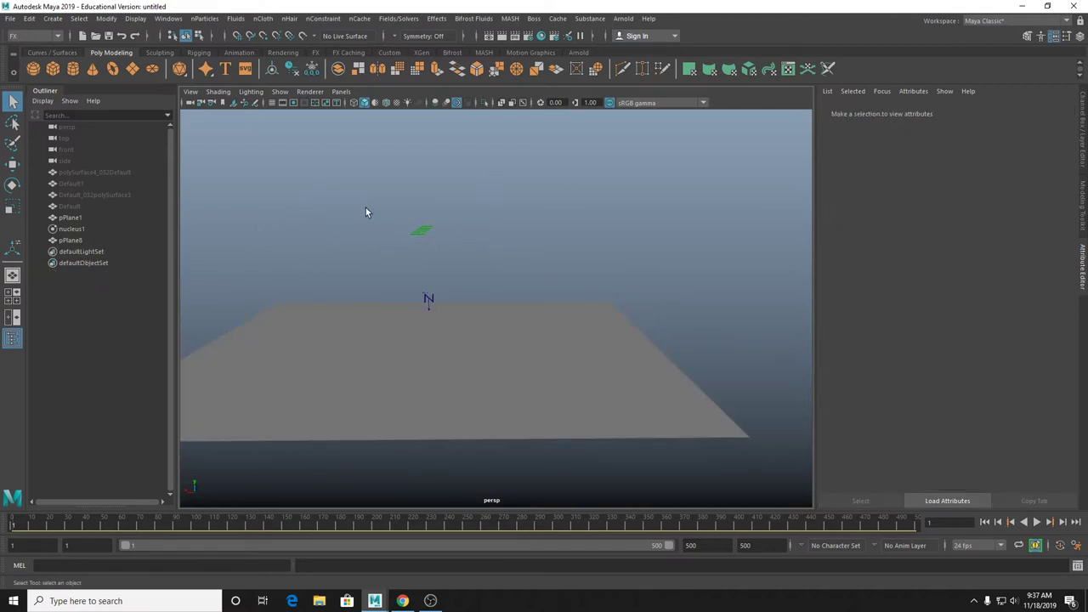
{"action": "left_click_drag", "start_coordinate": [366, 210], "coordinate": [473, 273]}
{"action": "key", "text": "Delete"}
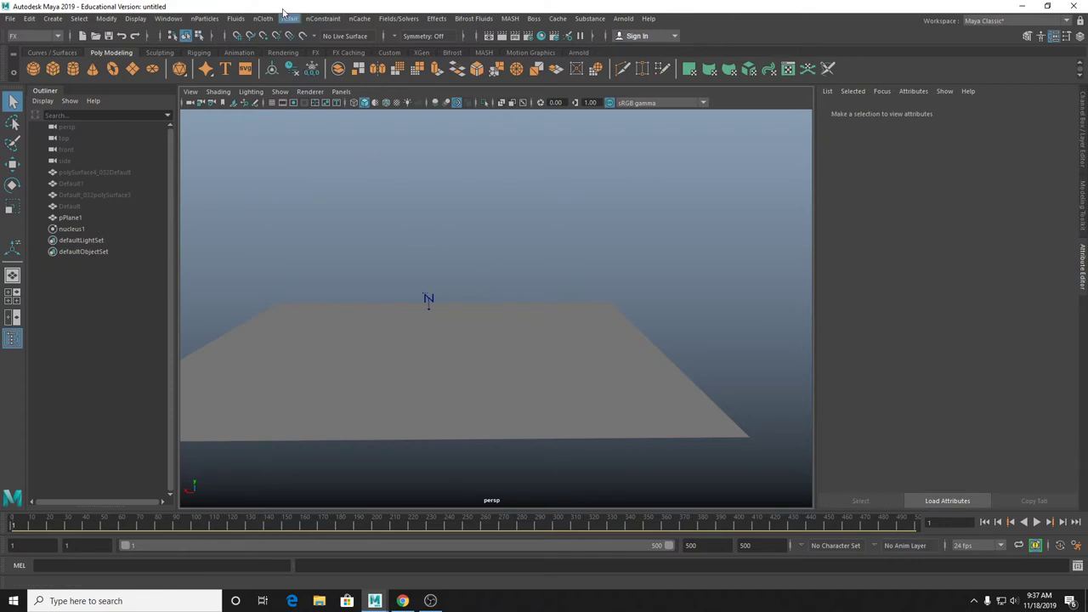
Create a small polygon cube above the ground plane and duplicate it into an evenly spaced row of four cubes.
{"action": "left_click", "coordinate": [54, 68]}
{"action": "key", "text": "w"}
{"action": "left_click_drag", "start_coordinate": [492, 246], "coordinate": [544, 191], "text": "alt"}
{"action": "key", "text": "ctrl+d"}
{"action": "key", "text": "shift+d"}
{"action": "key", "text": "shift+d"}
Enlarge the end cube of the row, move it away from its neighbour, and scale up the second cube.
{"action": "key", "text": "r"}
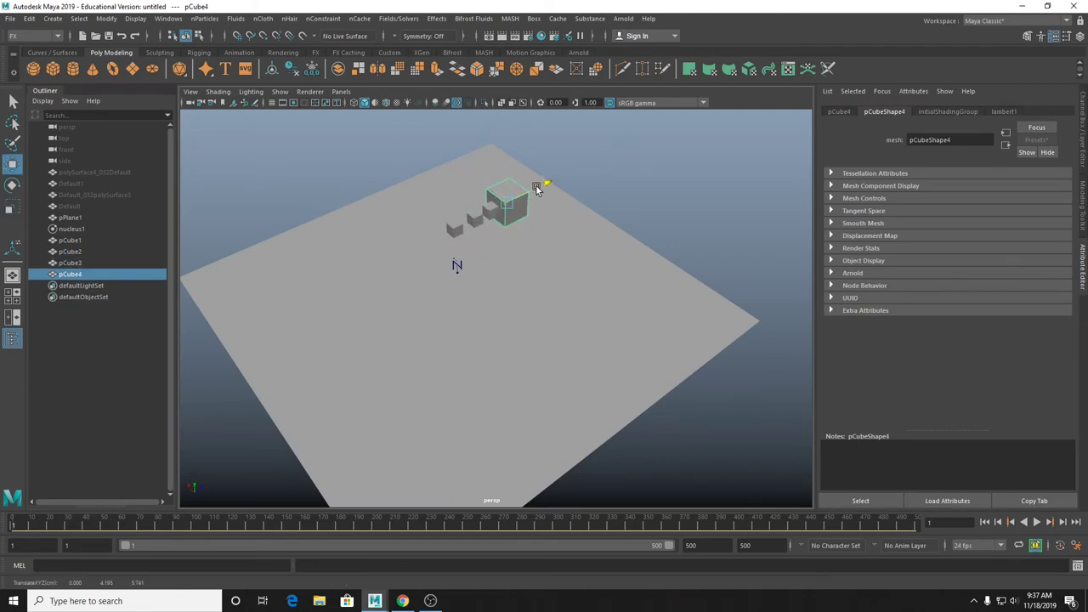
{"action": "key", "text": "w"}
{"action": "left_click", "coordinate": [474, 219]}
{"action": "key", "text": "q"}
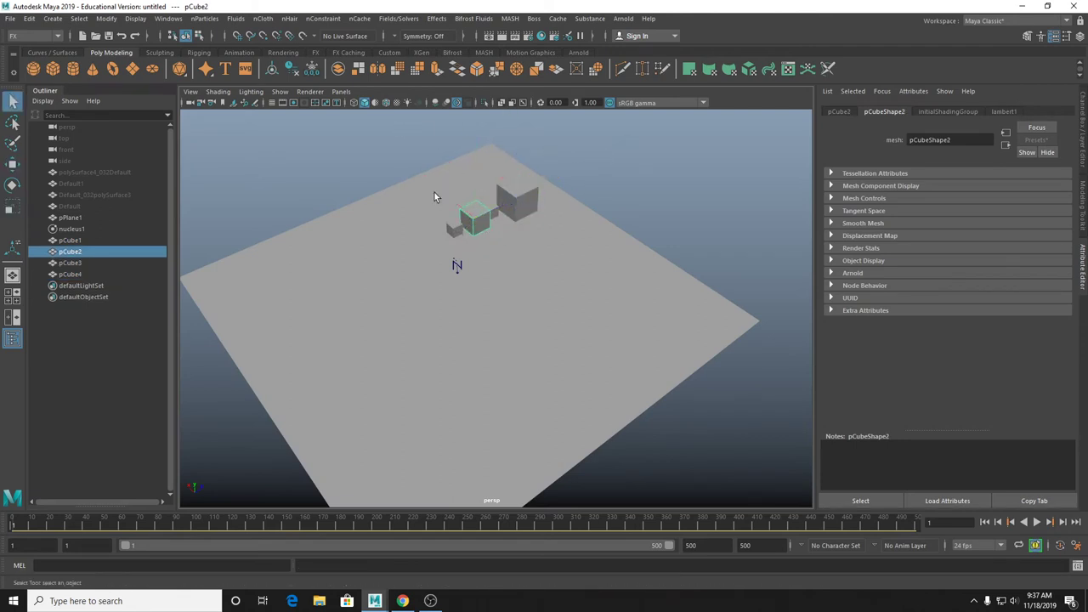
Duplicate the four cubes and place the copies beside the original row.
{"action": "left_click_drag", "start_coordinate": [435, 192], "coordinate": [515, 249]}
{"action": "left_click", "coordinate": [560, 307], "text": "shift"}
{"action": "key", "text": "ctrl+d"}
{"action": "key", "text": "w"}
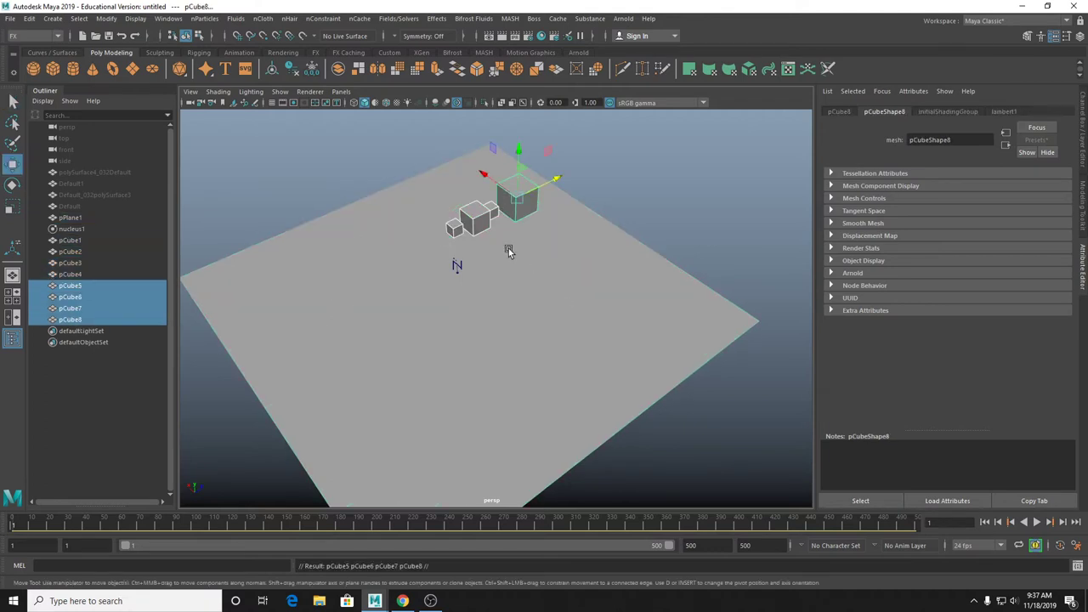
{"action": "middle_click_drag", "start_coordinate": [510, 246], "coordinate": [533, 259]}
{"action": "key", "text": "e"}
{"action": "left_click_drag", "start_coordinate": [533, 258], "coordinate": [607, 227]}
{"action": "key", "text": "q"}
{"action": "left_click_drag", "start_coordinate": [556, 260], "coordinate": [425, 197], "text": "alt"}
Create a polygon sphere, enlarge it, and position it beneath the cubes near the middle of the ground plane.
{"action": "left_click", "coordinate": [34, 70]}
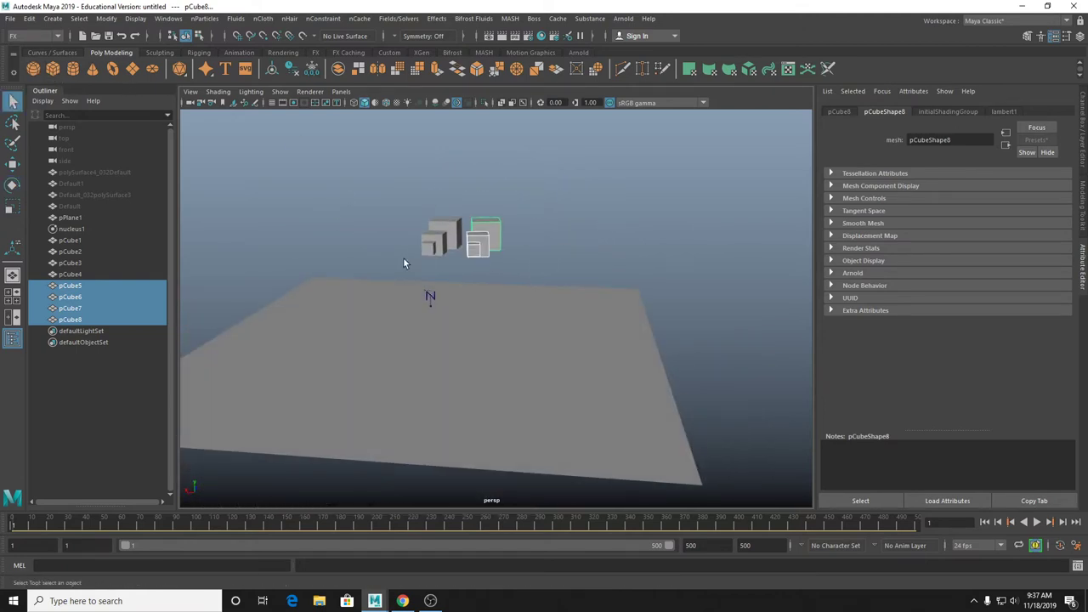
{"action": "left_click_drag", "start_coordinate": [403, 257], "coordinate": [623, 239], "text": "alt"}
{"action": "key", "text": "r"}
{"action": "key", "text": "w"}
{"action": "left_click_drag", "start_coordinate": [426, 303], "coordinate": [436, 301]}
{"action": "key", "text": "q"}
Make all eight cubes active rigid bodies.
{"action": "left_click_drag", "start_coordinate": [388, 189], "coordinate": [503, 260]}
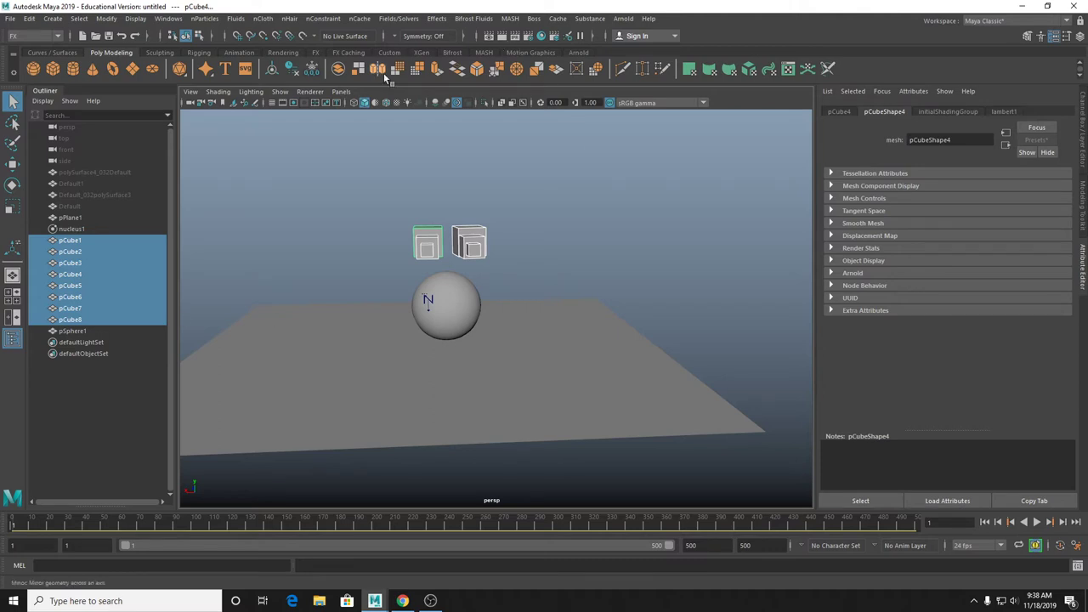
{"action": "left_click", "coordinate": [394, 19]}
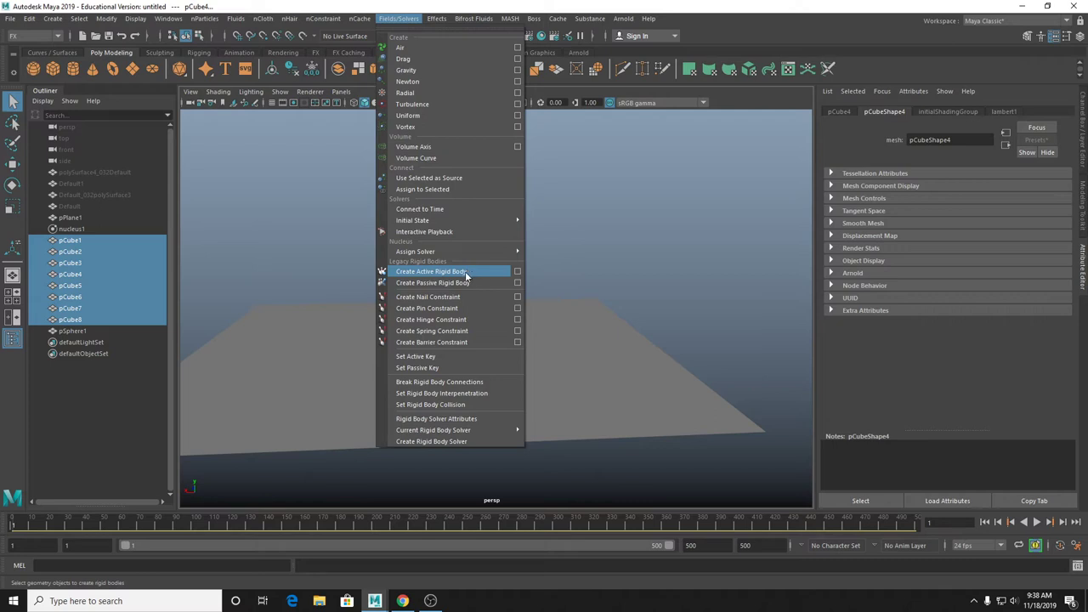
{"action": "left_click", "coordinate": [469, 271]}
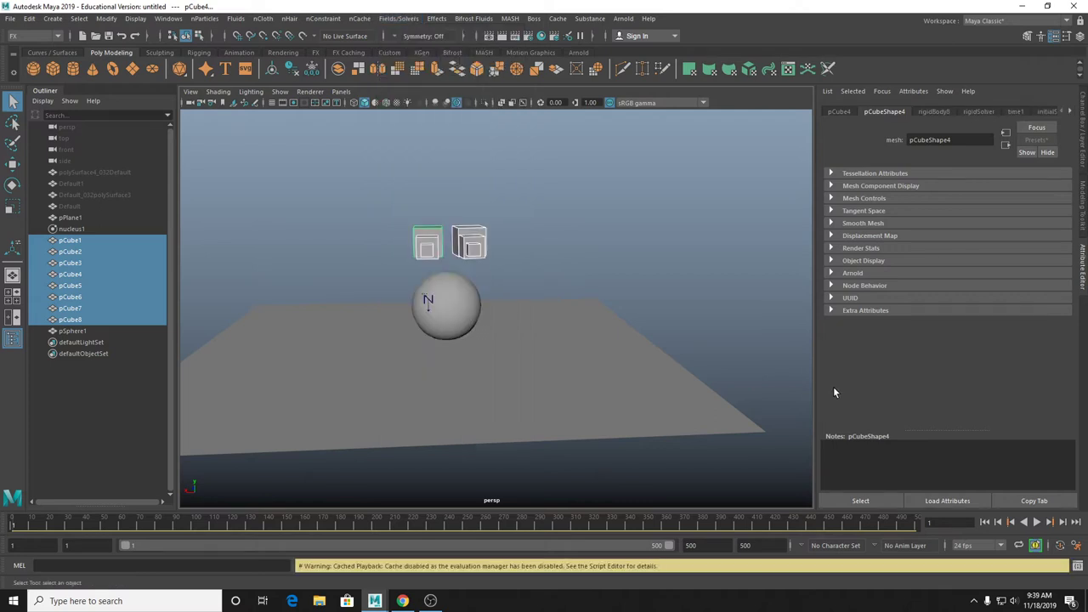
{"action": "left_click", "coordinate": [399, 17]}
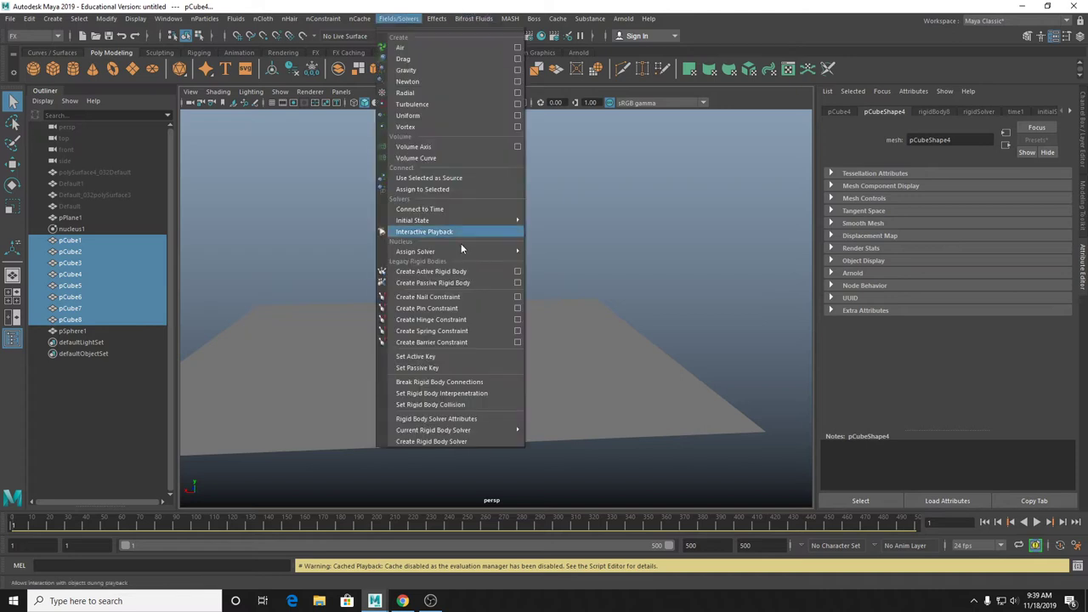
{"action": "left_click", "coordinate": [460, 271]}
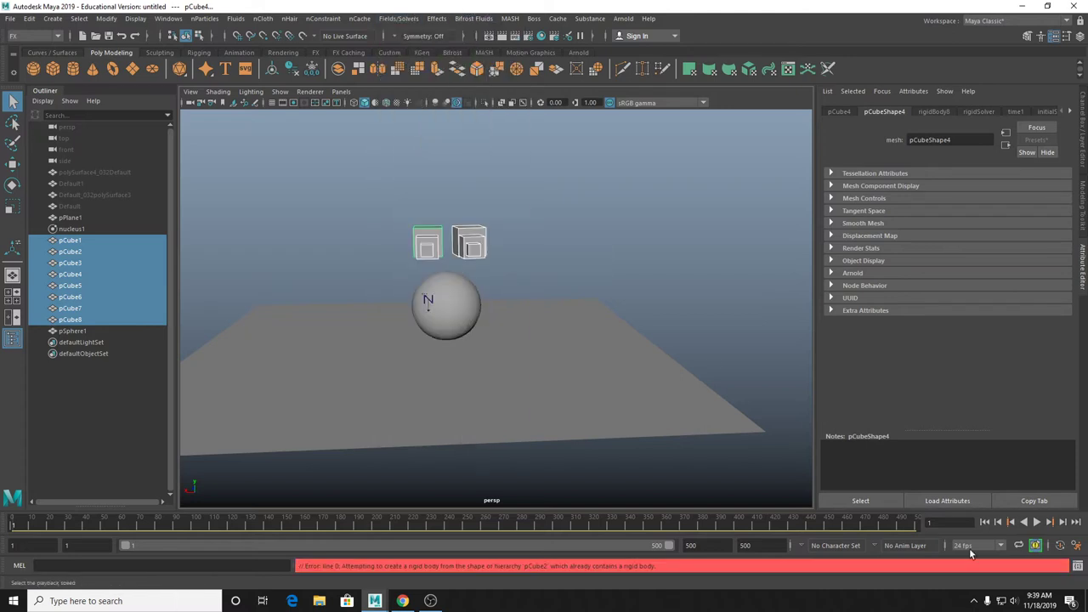
Play the rigid body simulation to check whether the cubes move.
{"action": "left_click", "coordinate": [1036, 522]}
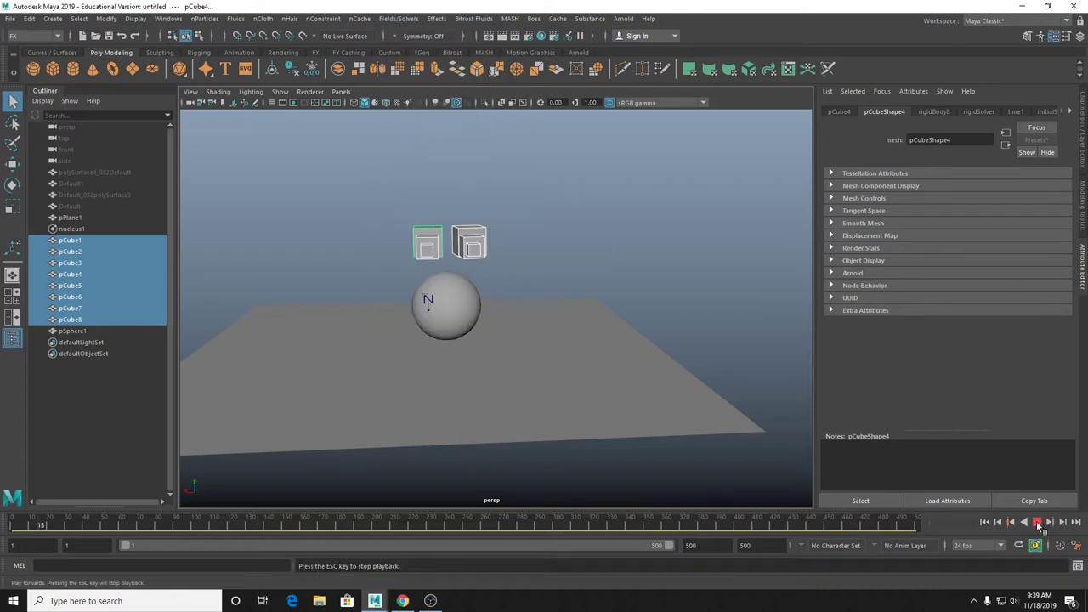
{"action": "left_click", "coordinate": [1037, 523]}
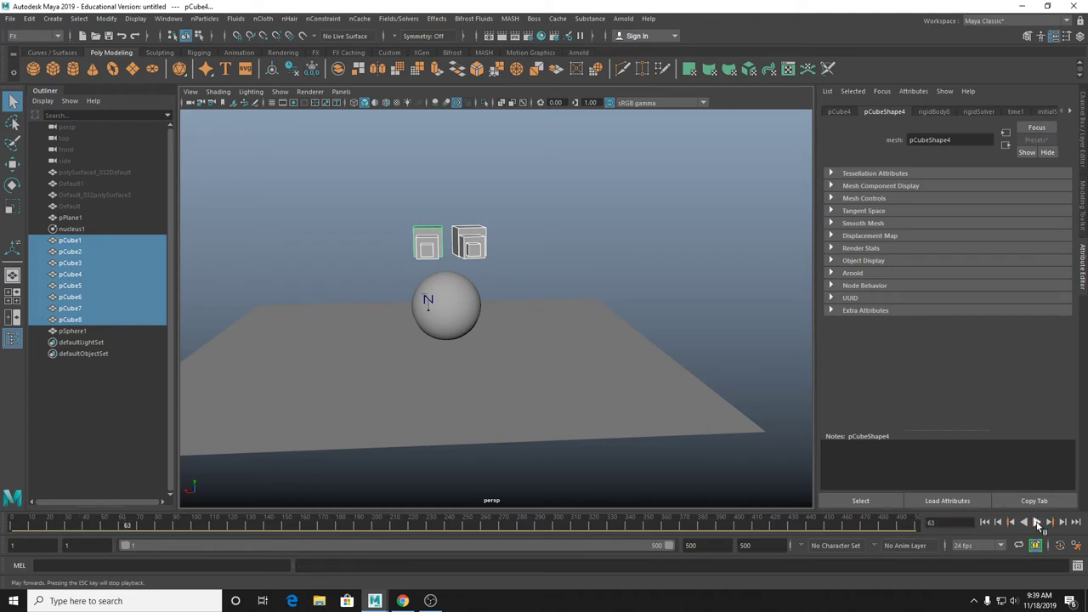
{"action": "left_click", "coordinate": [1037, 523]}
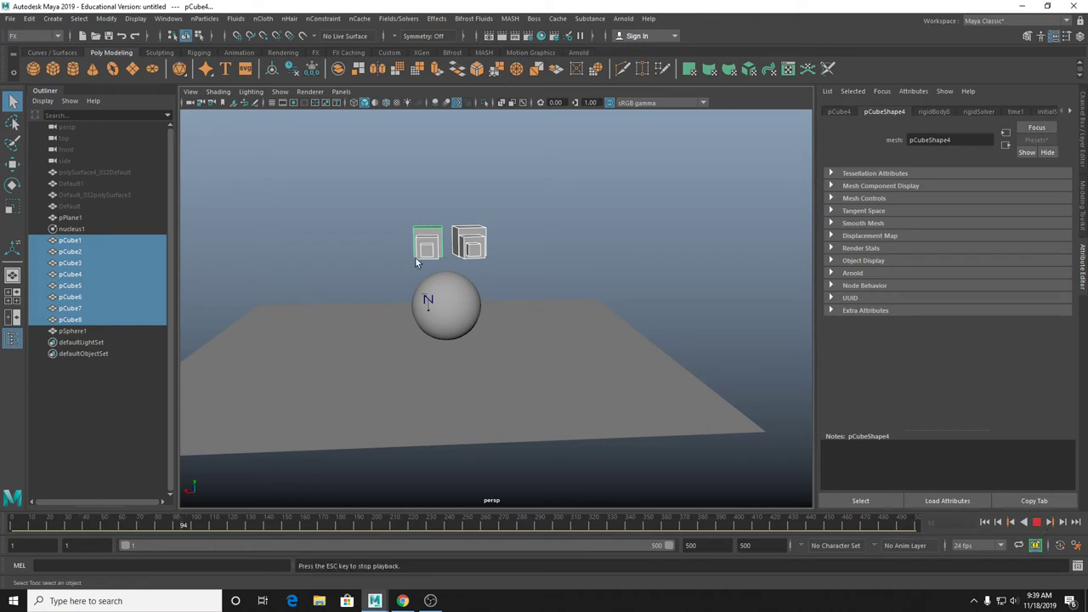
{"action": "left_click", "coordinate": [1037, 522]}
Try to assign the existing nucleus1 solver to the eight rigid body cubes, and play the simulation from the first frame.
{"action": "left_click", "coordinate": [70, 230]}
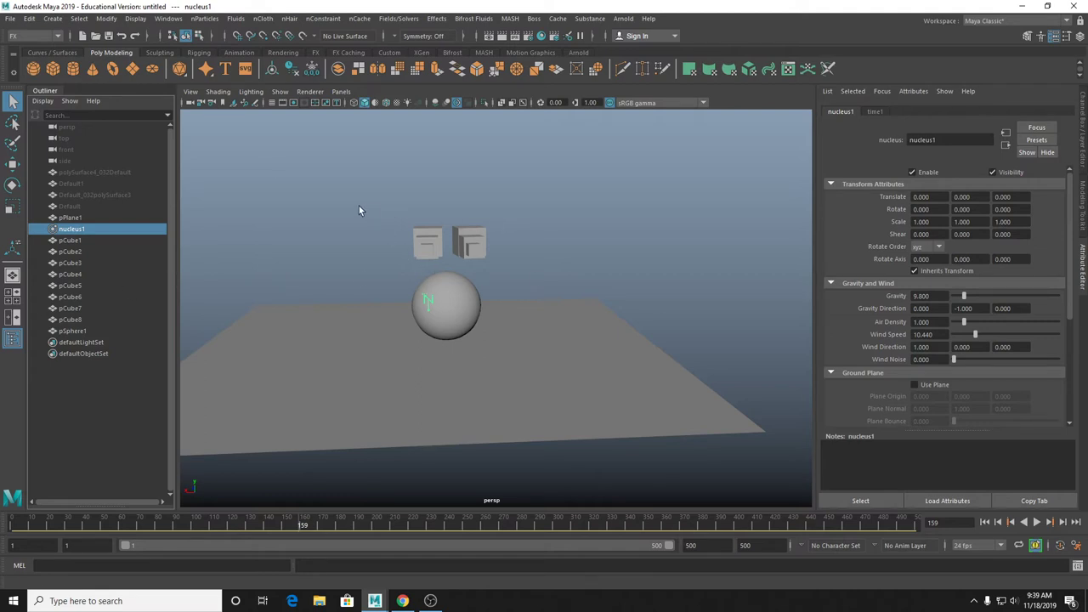
{"action": "left_click_drag", "start_coordinate": [362, 206], "coordinate": [541, 272]}
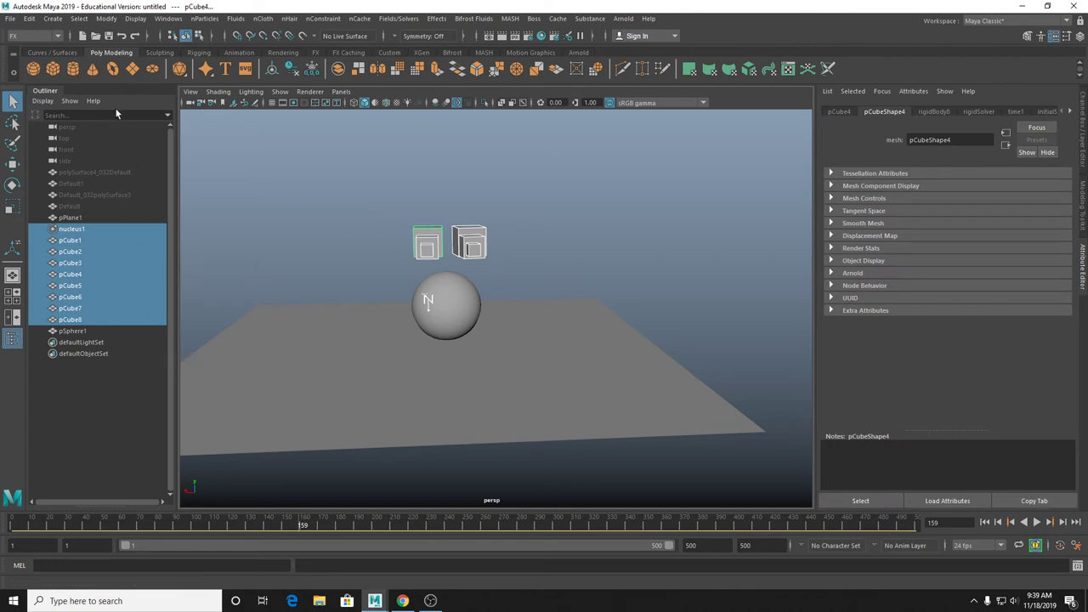
{"action": "left_click", "coordinate": [409, 23]}
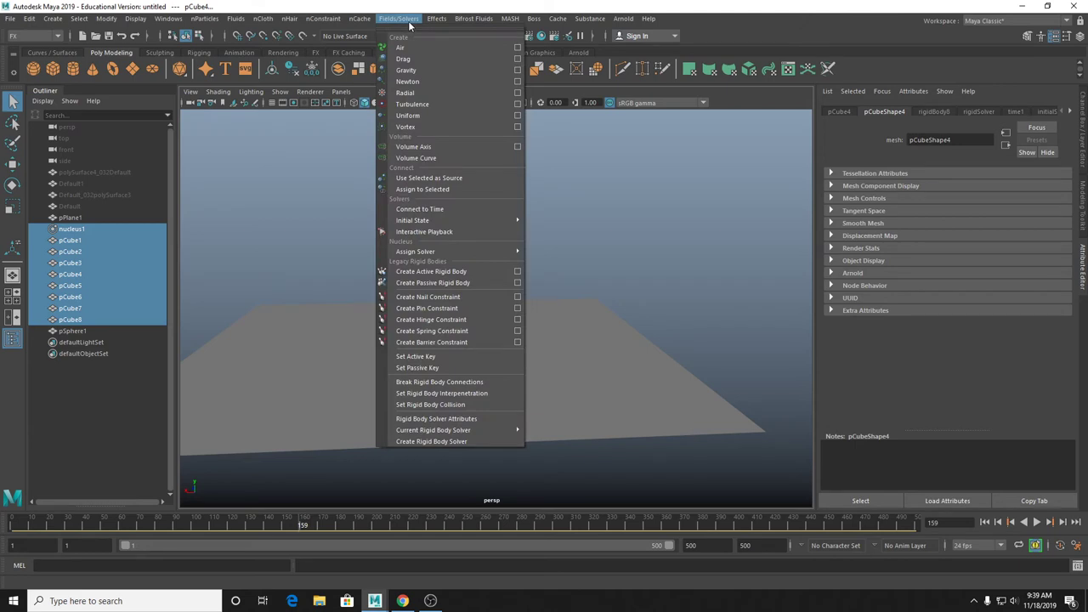
{"action": "left_click", "coordinate": [459, 190]}
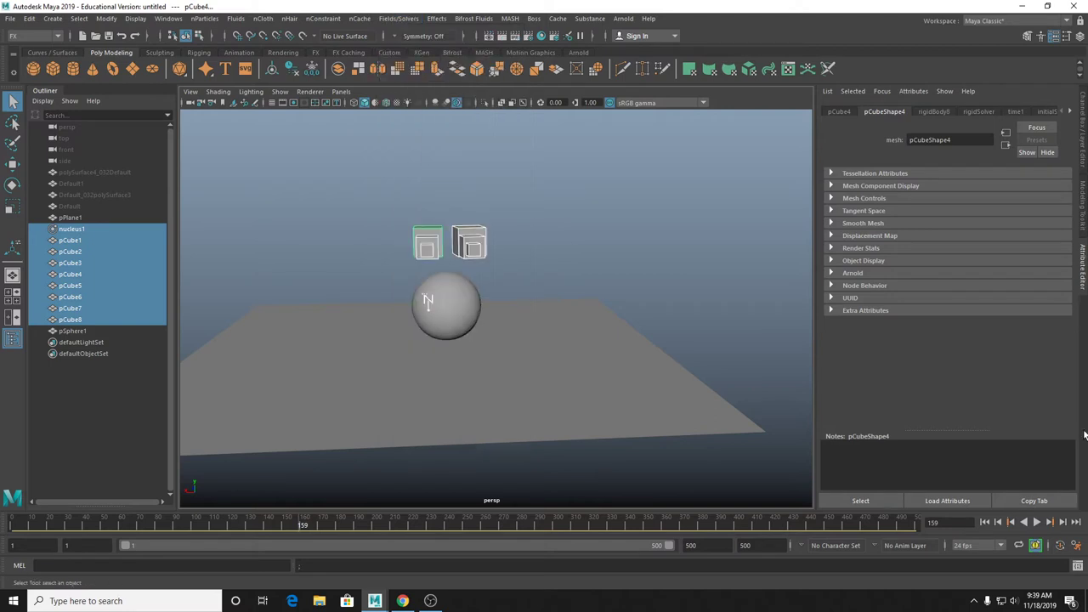
{"action": "left_click", "coordinate": [1037, 522]}
{"action": "left_click", "coordinate": [984, 521]}
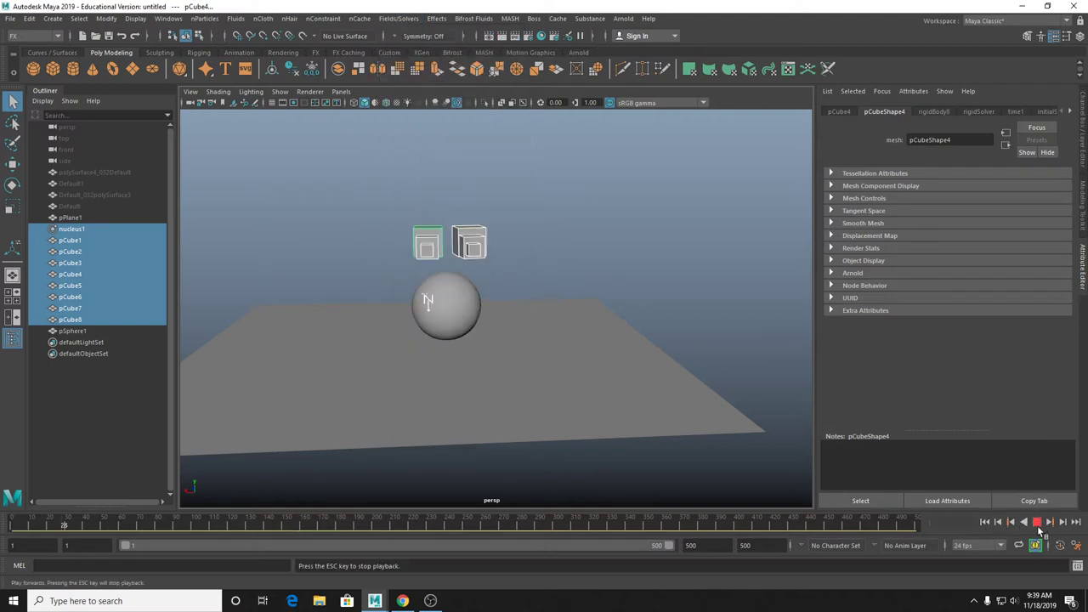
{"action": "left_click", "coordinate": [1037, 522]}
Delete the nucleus1 node and add a gravity field to the eight cubes.
{"action": "left_click", "coordinate": [75, 230]}
{"action": "key", "text": "Delete"}
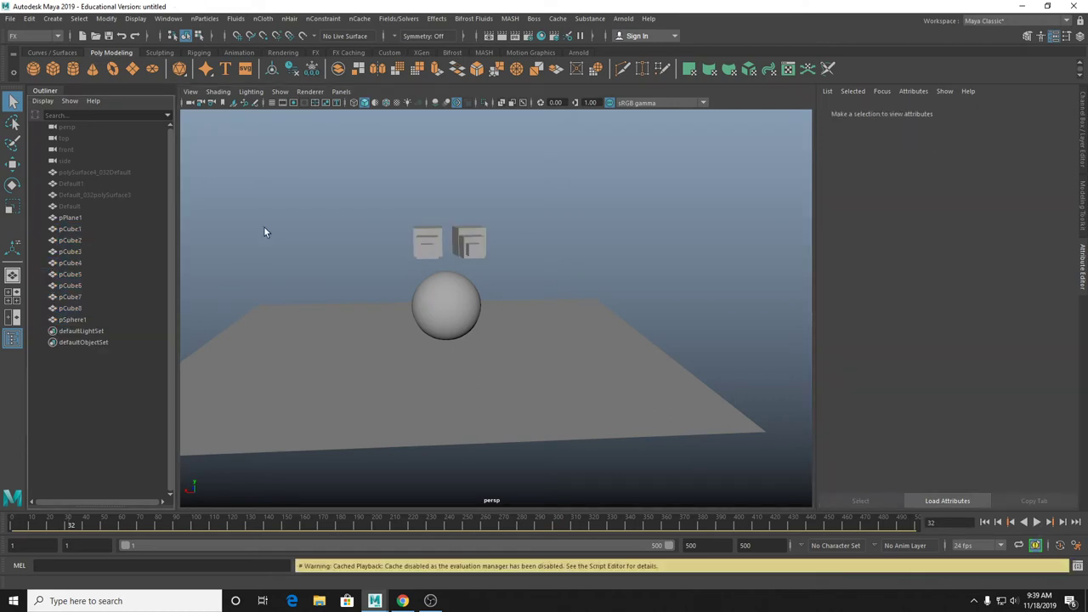
{"action": "left_click_drag", "start_coordinate": [427, 193], "coordinate": [526, 264]}
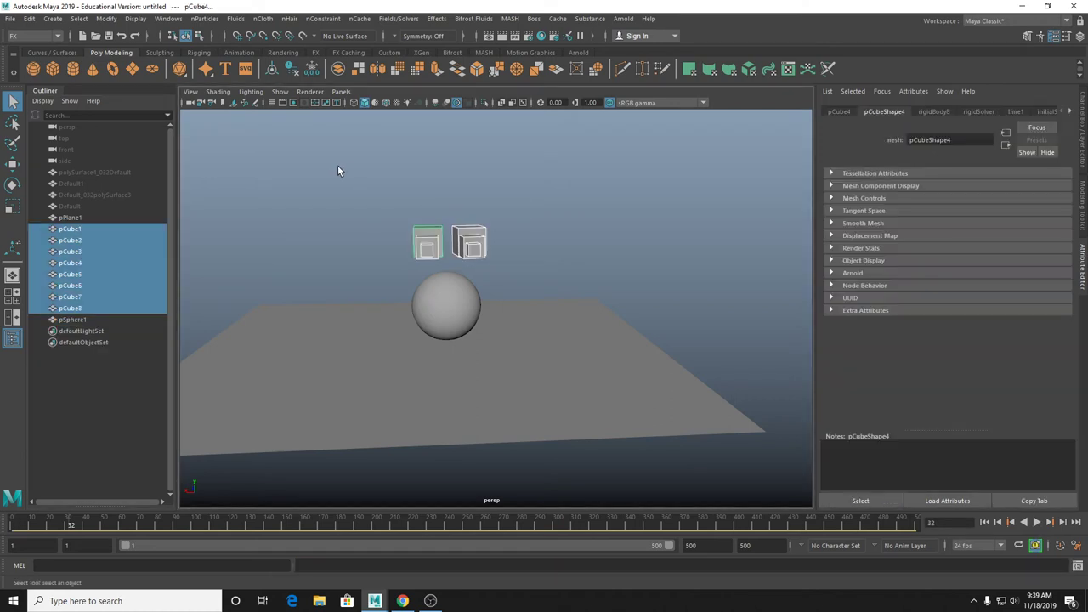
{"action": "left_click", "coordinate": [399, 19]}
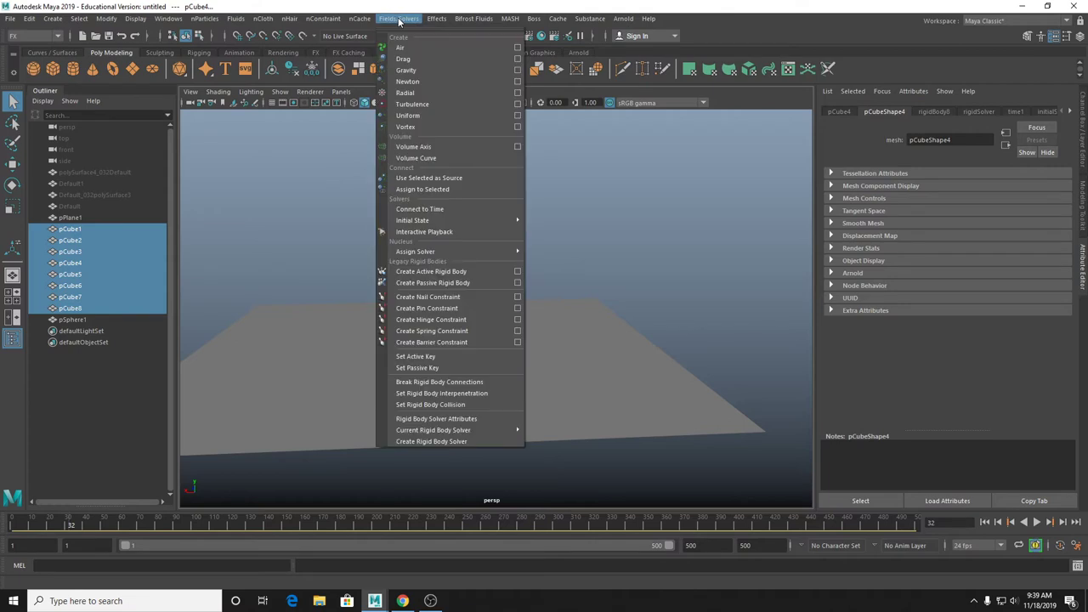
{"action": "left_click", "coordinate": [431, 71]}
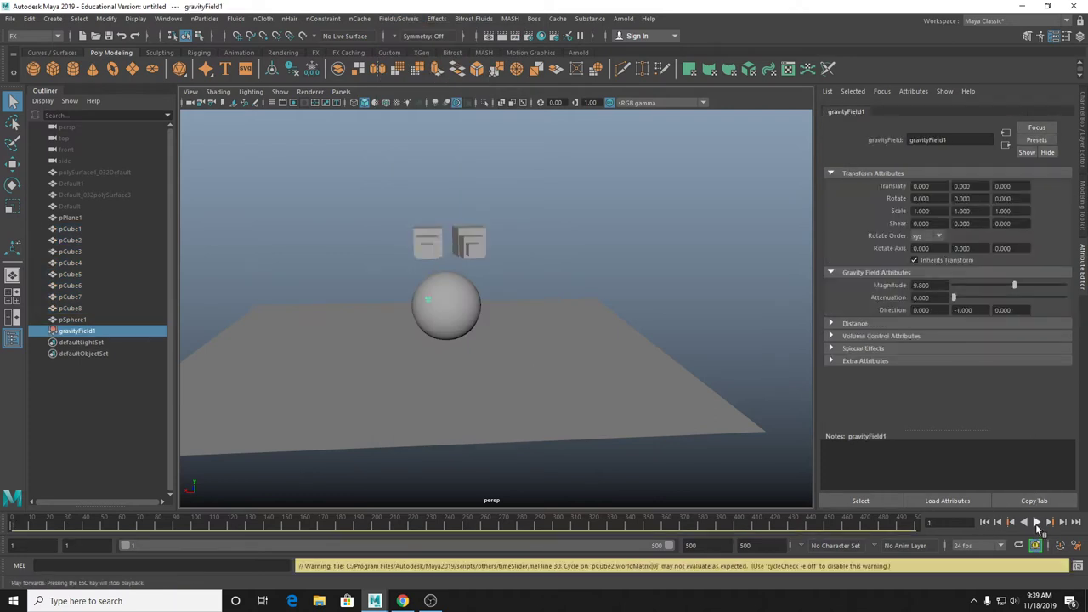
Play the simulation and examine the cubes' fall relative to the sphere and ground plane from a wider view.
{"action": "left_click", "coordinate": [1037, 523]}
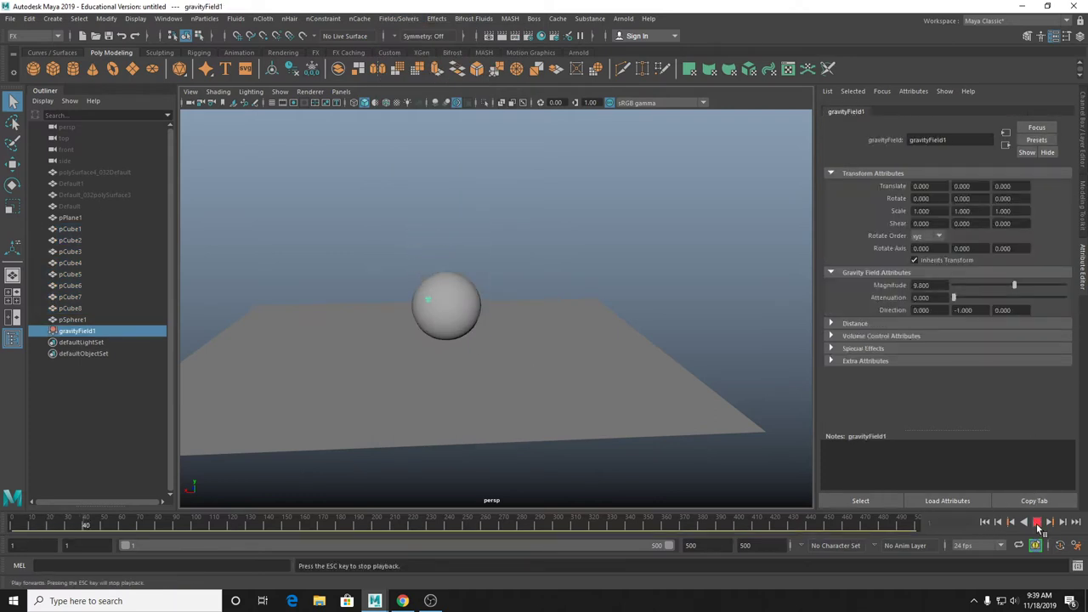
{"action": "left_click", "coordinate": [1037, 523]}
{"action": "scroll", "coordinate": [523, 386], "scroll_direction": "down", "scroll_amount": 4}
{"action": "left_click_drag", "start_coordinate": [523, 386], "coordinate": [683, 338], "text": "alt"}
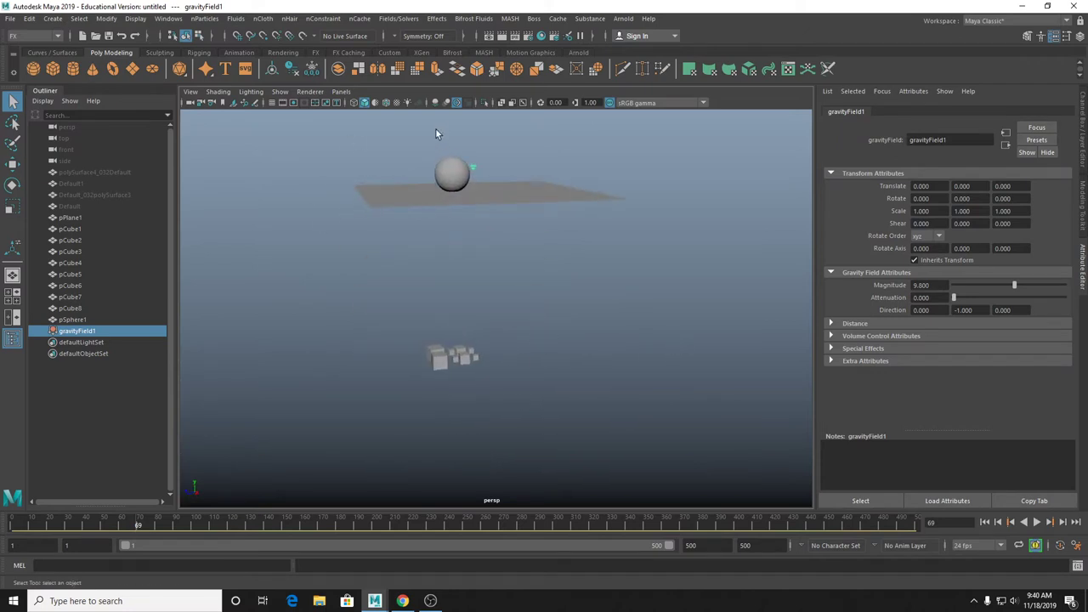
Return to the first frame, make the ground plane a passive rigid body, and play the simulation to check the cubes' collision with it.
{"action": "left_click_drag", "start_coordinate": [436, 133], "coordinate": [481, 194], "text": "alt"}
{"action": "left_click", "coordinate": [984, 522]}
{"action": "left_click", "coordinate": [440, 241]}
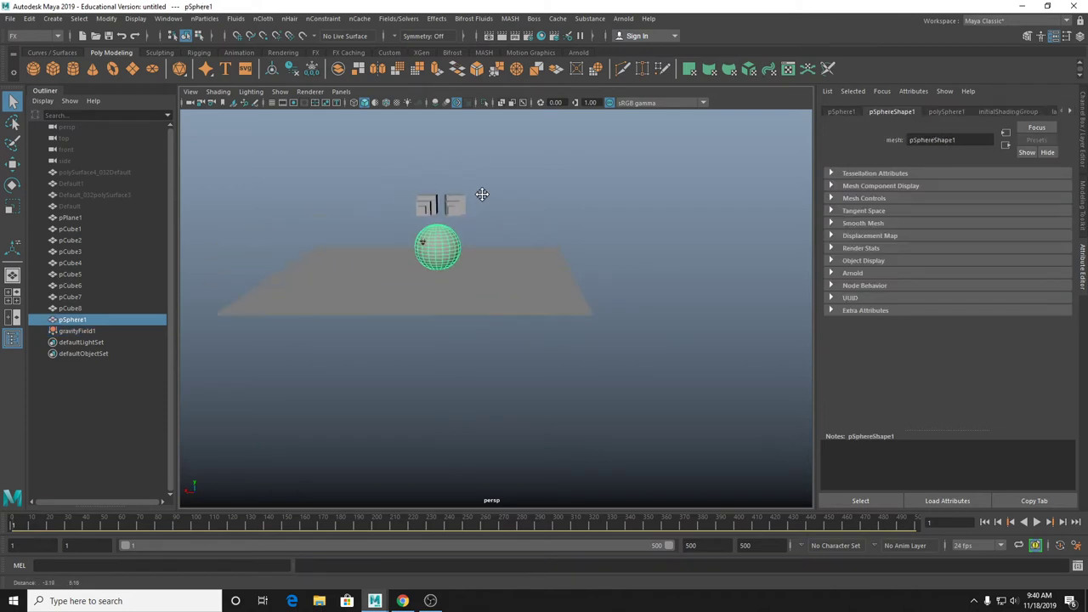
{"action": "left_click", "coordinate": [514, 267]}
{"action": "left_click", "coordinate": [397, 18]}
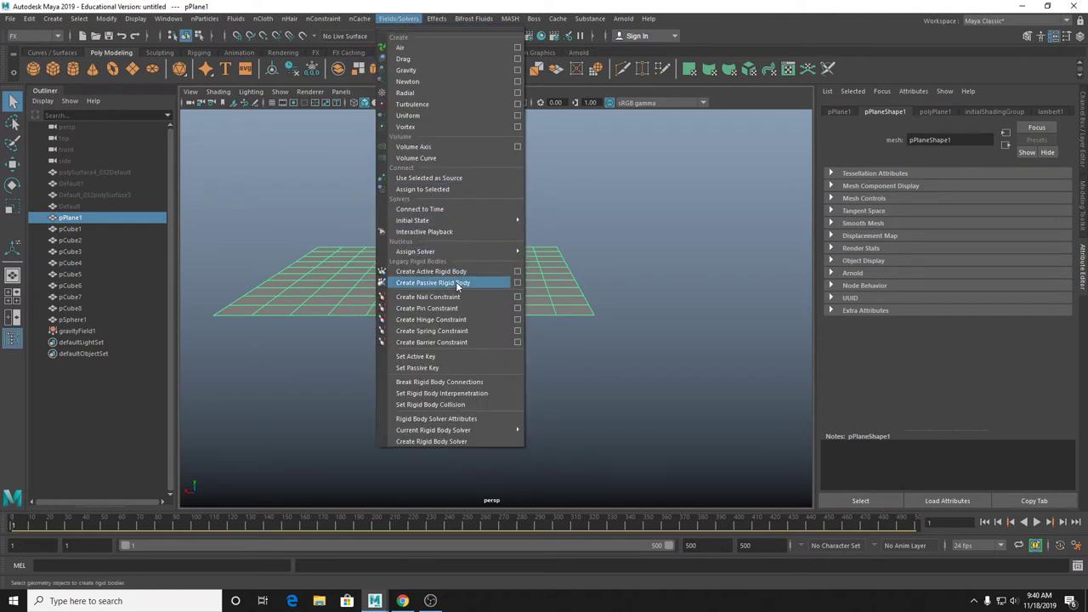
{"action": "left_click", "coordinate": [1036, 522]}
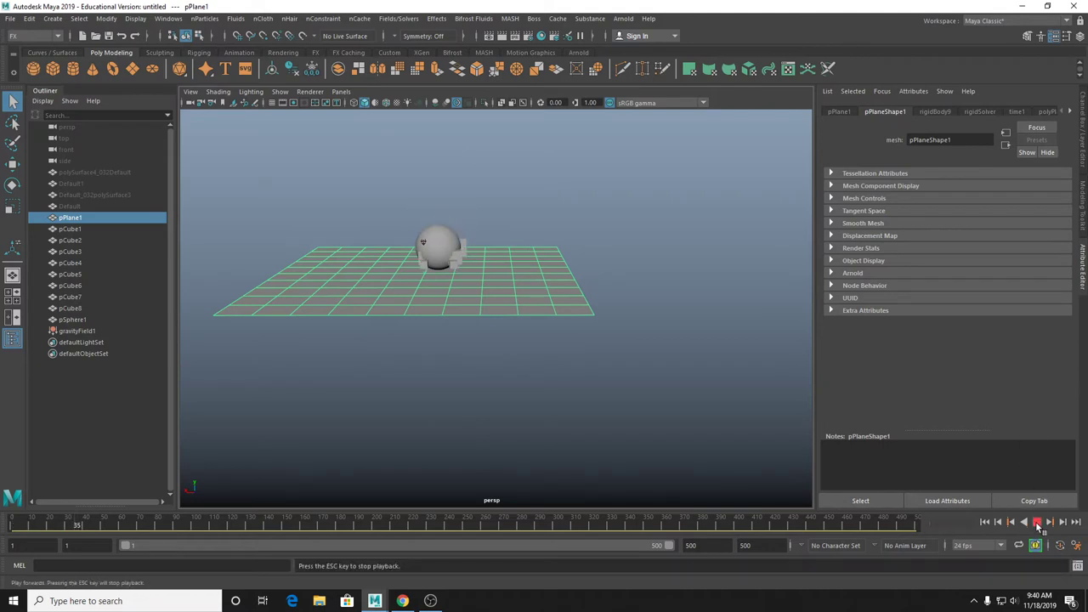
{"action": "scroll", "coordinate": [518, 275], "scroll_direction": "up", "scroll_amount": 5}
{"action": "scroll", "coordinate": [520, 275], "scroll_direction": "down", "scroll_amount": 5}
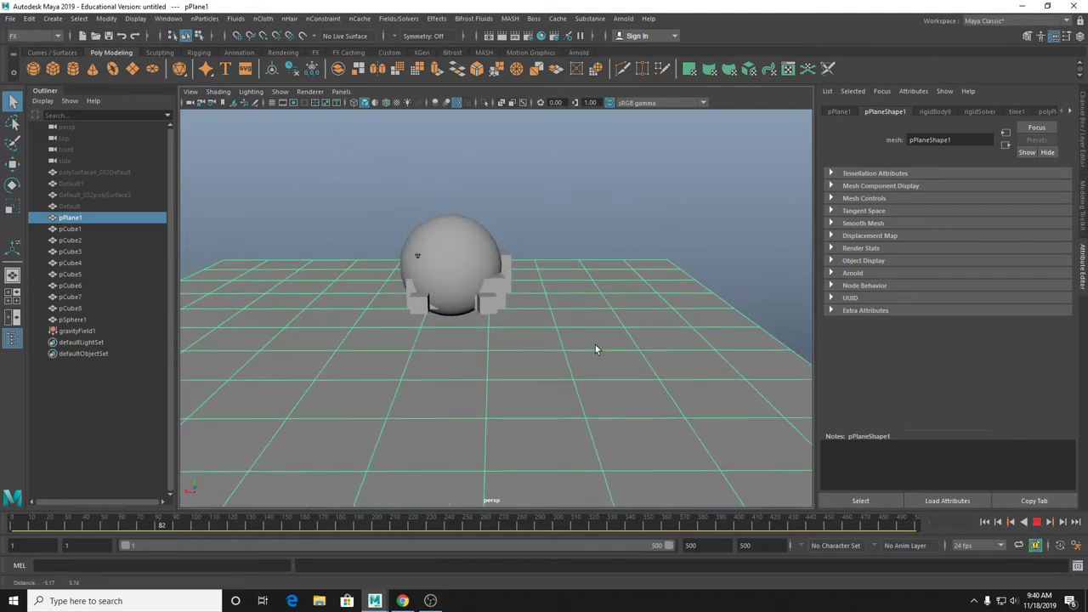
Hide the sphere to examine the cubes on the ground plane, and stop the playback.
{"action": "left_click", "coordinate": [477, 251]}
{"action": "key", "text": "ctrl+h"}
{"action": "left_click_drag", "start_coordinate": [729, 314], "coordinate": [790, 357], "text": "alt"}
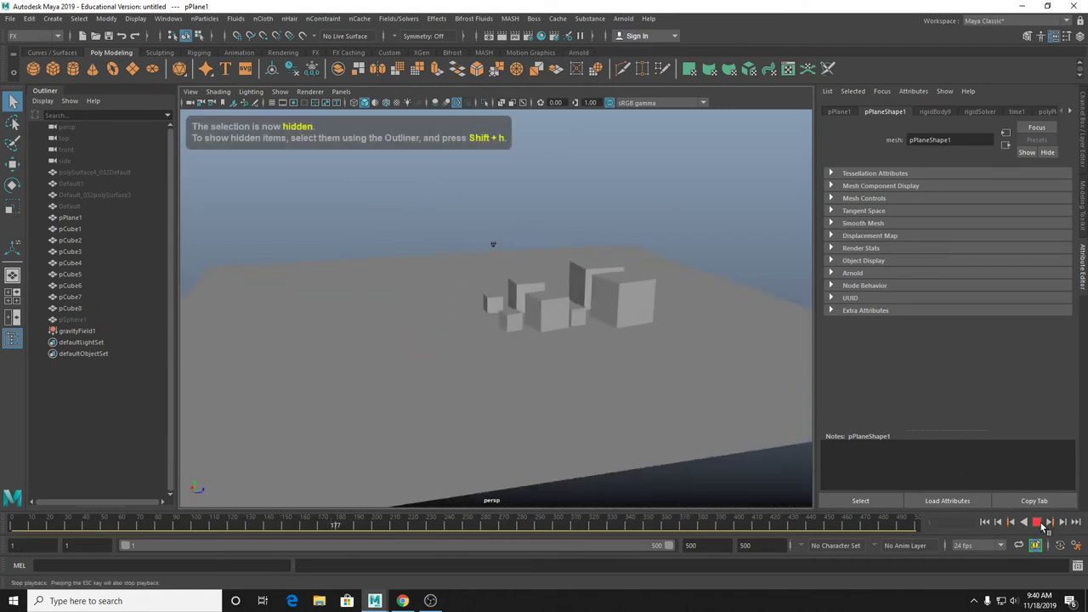
{"action": "left_click", "coordinate": [1038, 522]}
Replay the simulation from the first frame while raising pCube5's rigid body bounciness to 2.000 and reducing it to 0.945.
{"action": "left_click", "coordinate": [546, 306]}
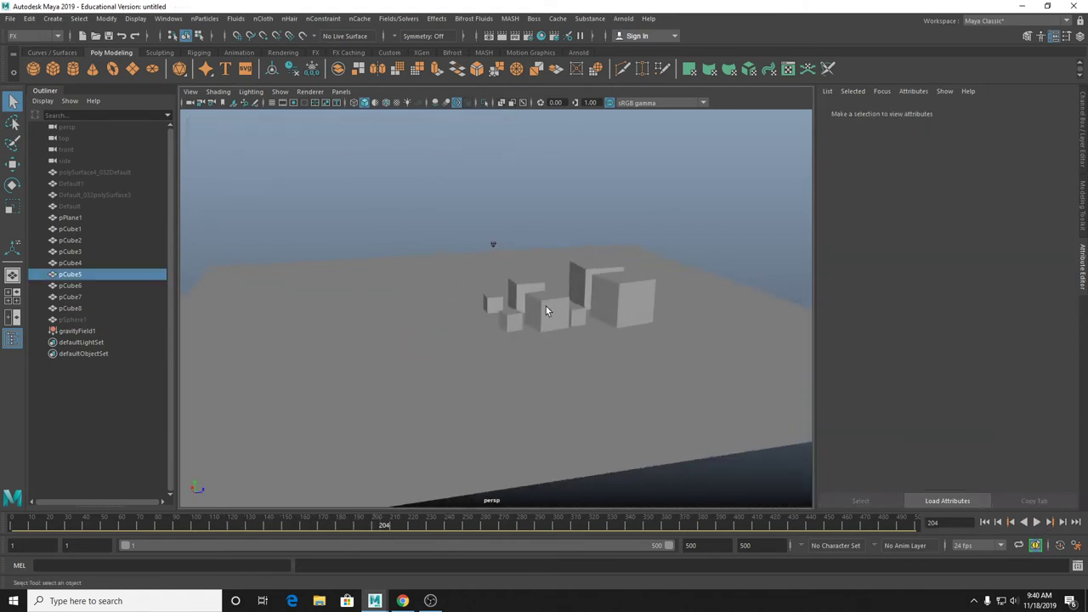
{"action": "left_click_drag", "start_coordinate": [544, 302], "coordinate": [657, 295], "text": "alt"}
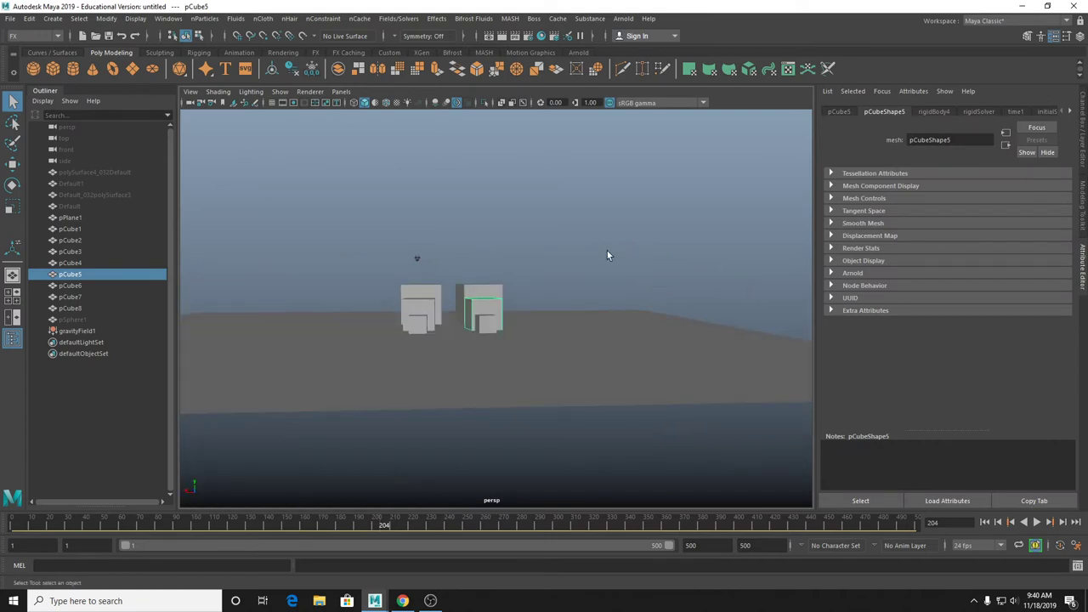
{"action": "left_click_drag", "start_coordinate": [607, 255], "coordinate": [749, 299], "text": "alt"}
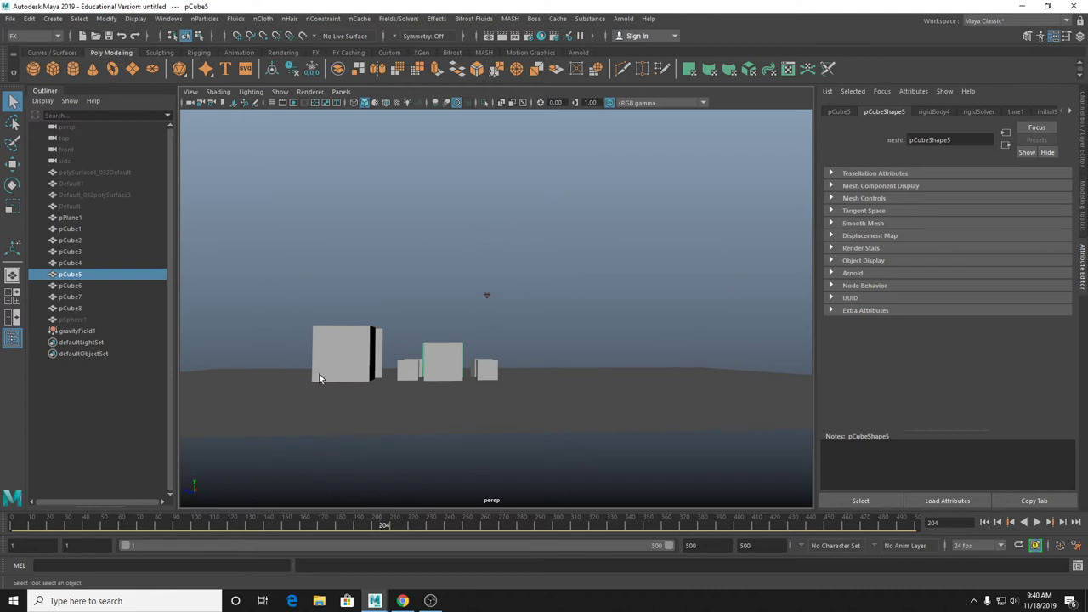
{"action": "left_click_drag", "start_coordinate": [532, 337], "coordinate": [572, 367], "text": "alt"}
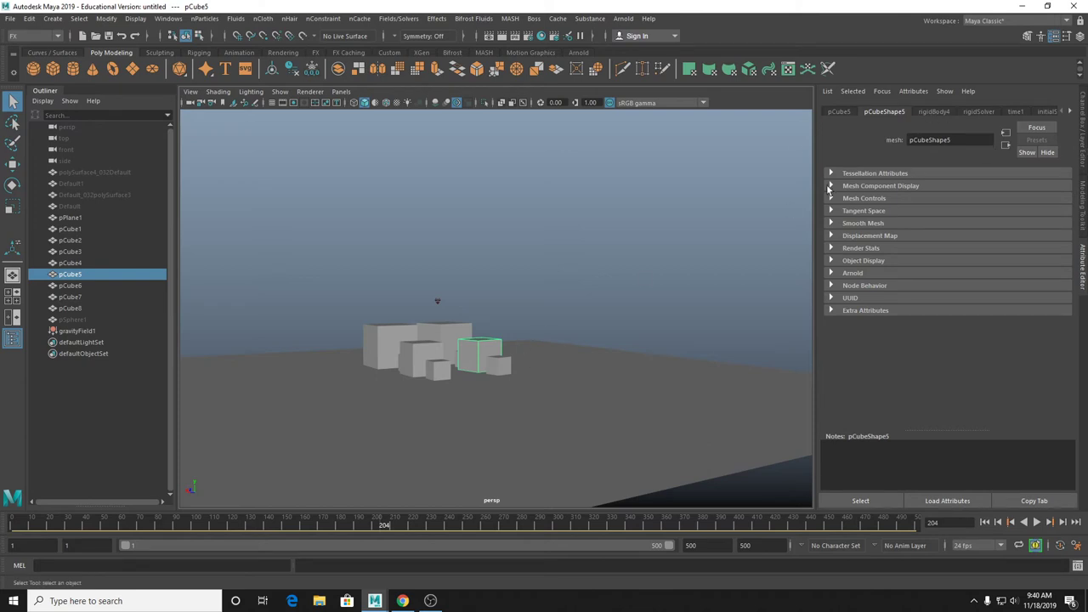
{"action": "left_click", "coordinate": [934, 112]}
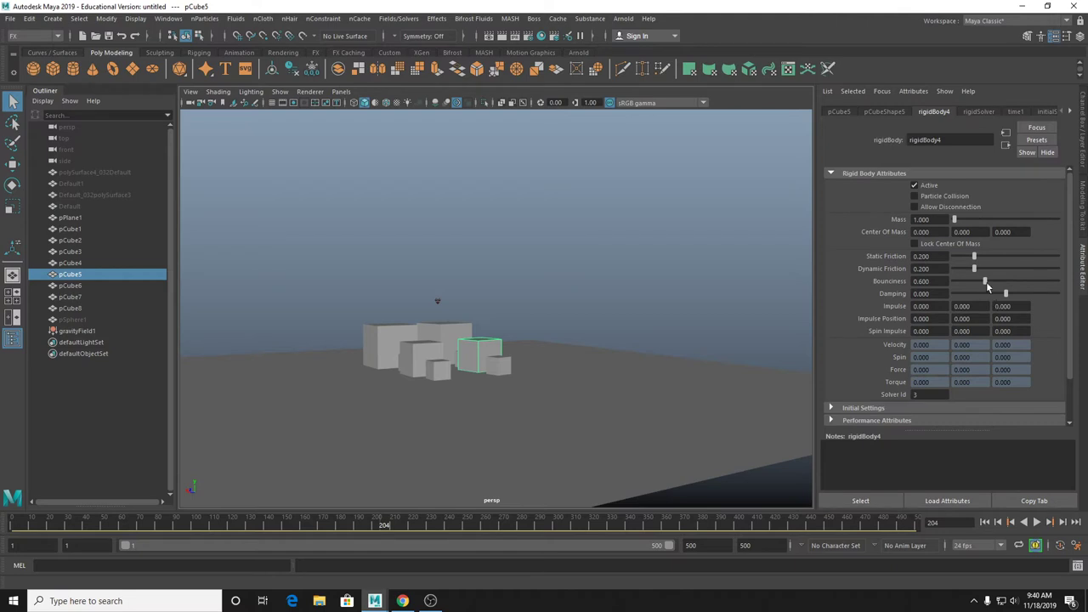
{"action": "left_click", "coordinate": [985, 522]}
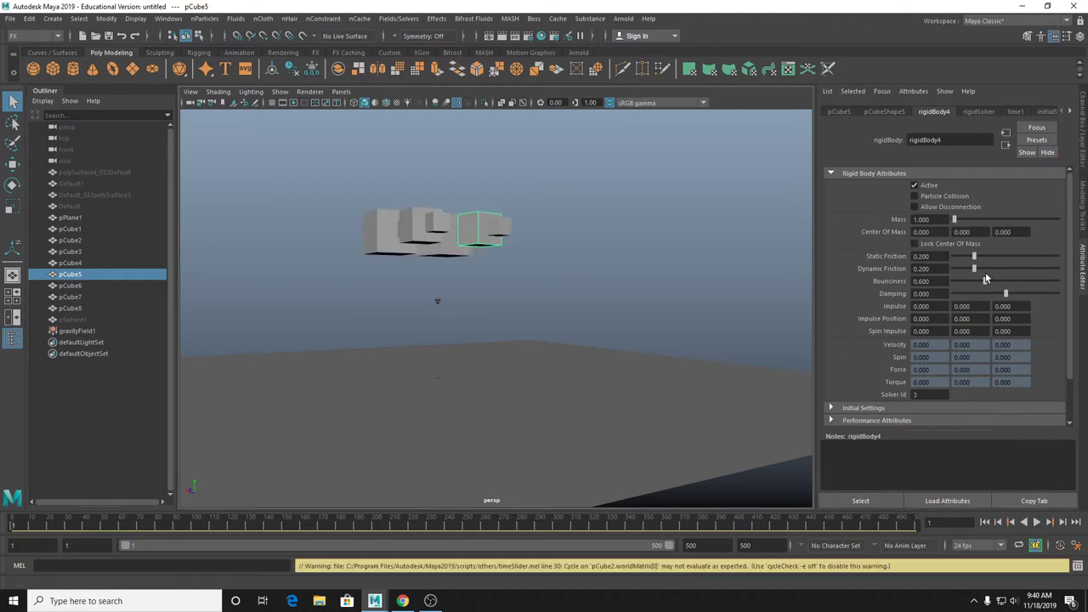
{"action": "left_click", "coordinate": [1036, 522]}
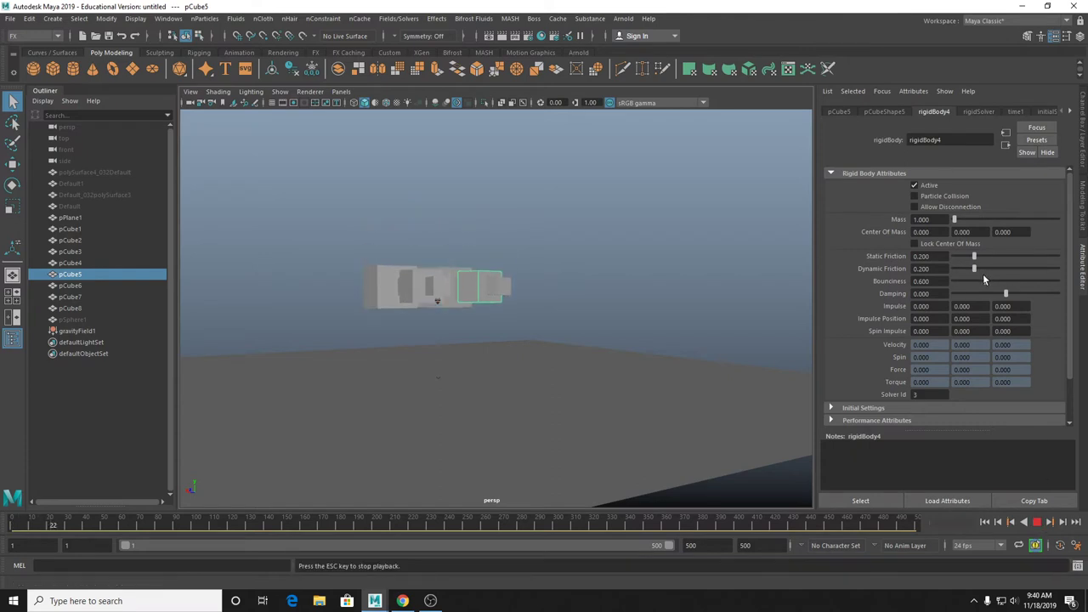
{"action": "left_click_drag", "start_coordinate": [986, 278], "coordinate": [1063, 276]}
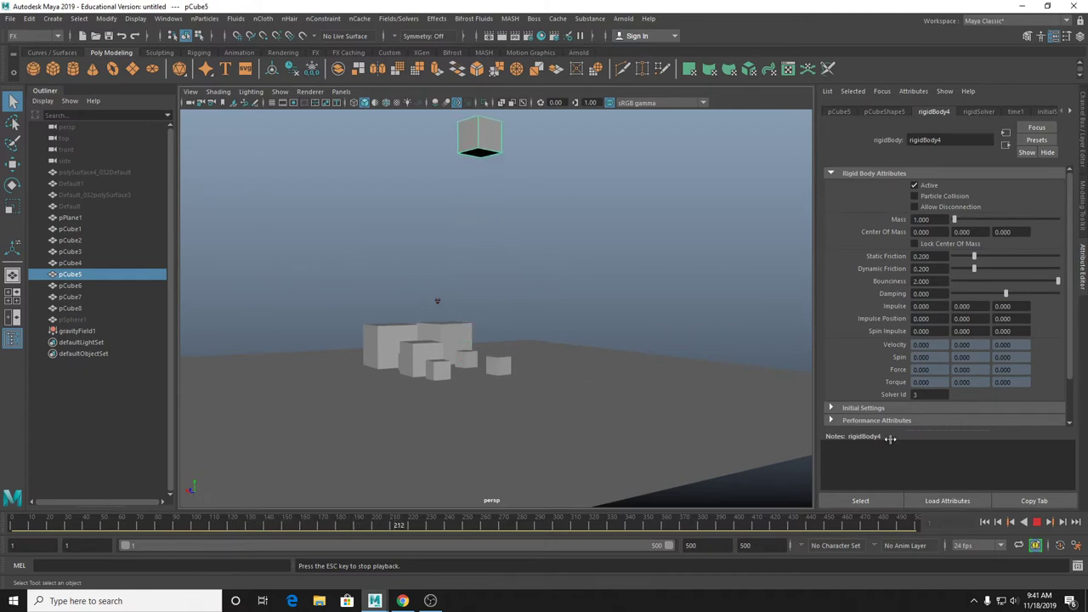
{"action": "left_click_drag", "start_coordinate": [1018, 283], "coordinate": [1002, 279]}
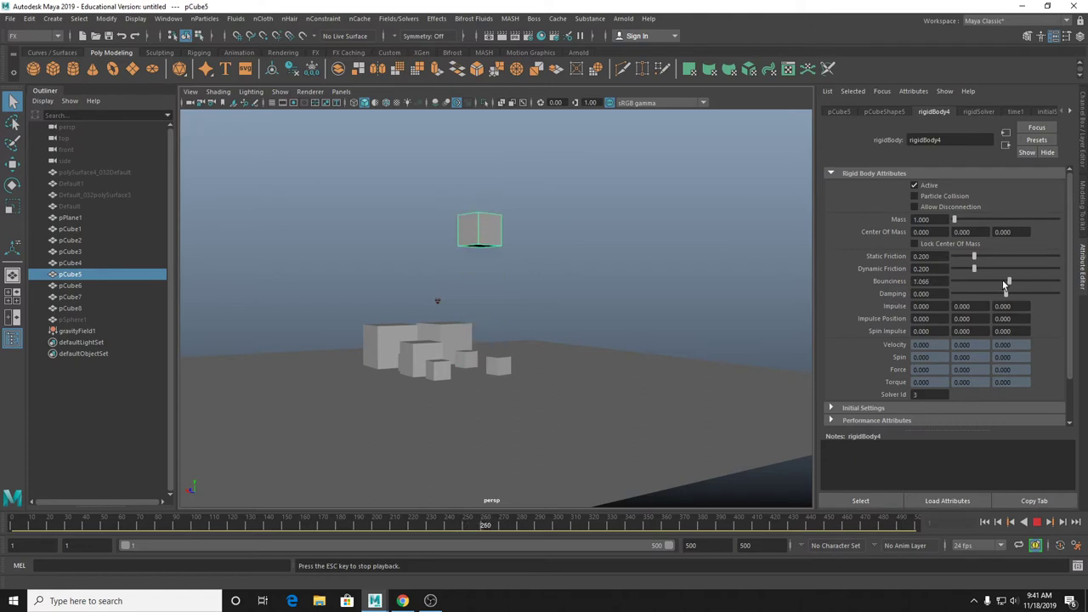
{"action": "left_click", "coordinate": [1039, 523]}
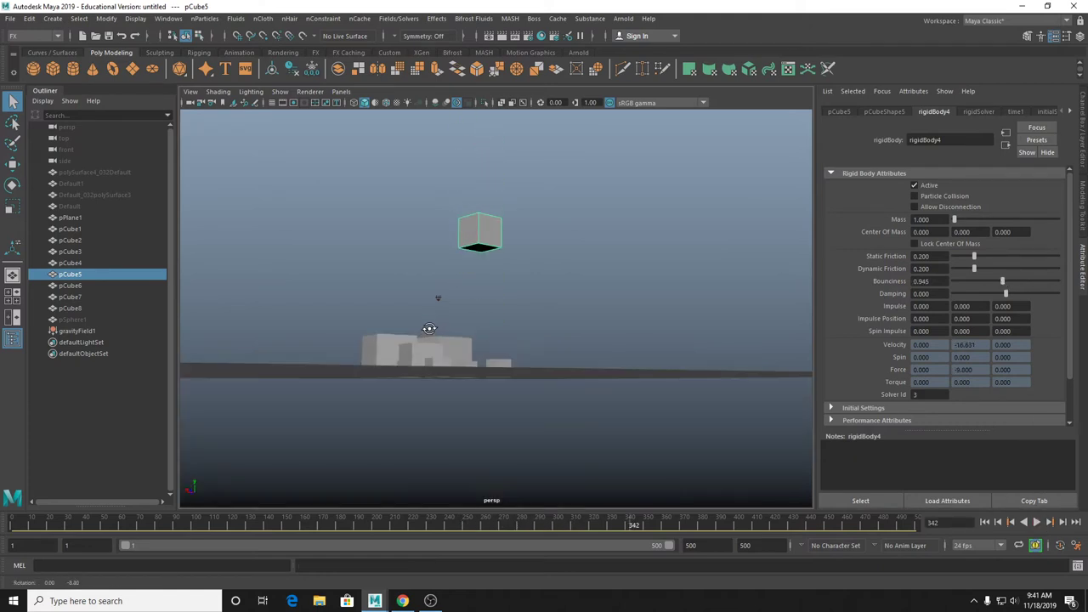
With all eight cubes selected, test pCube4's rigid body bounciness at 1.220 and 2.000 during playback, and settle on 0.945.
{"action": "left_click_drag", "start_coordinate": [369, 311], "coordinate": [522, 384]}
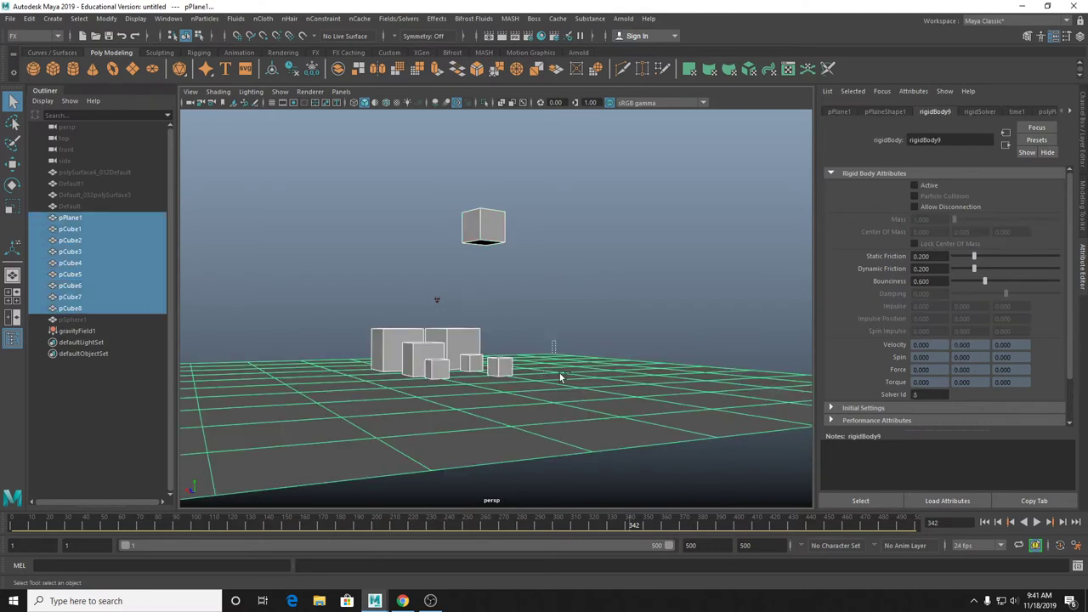
{"action": "left_click", "coordinate": [561, 378], "text": "ctrl"}
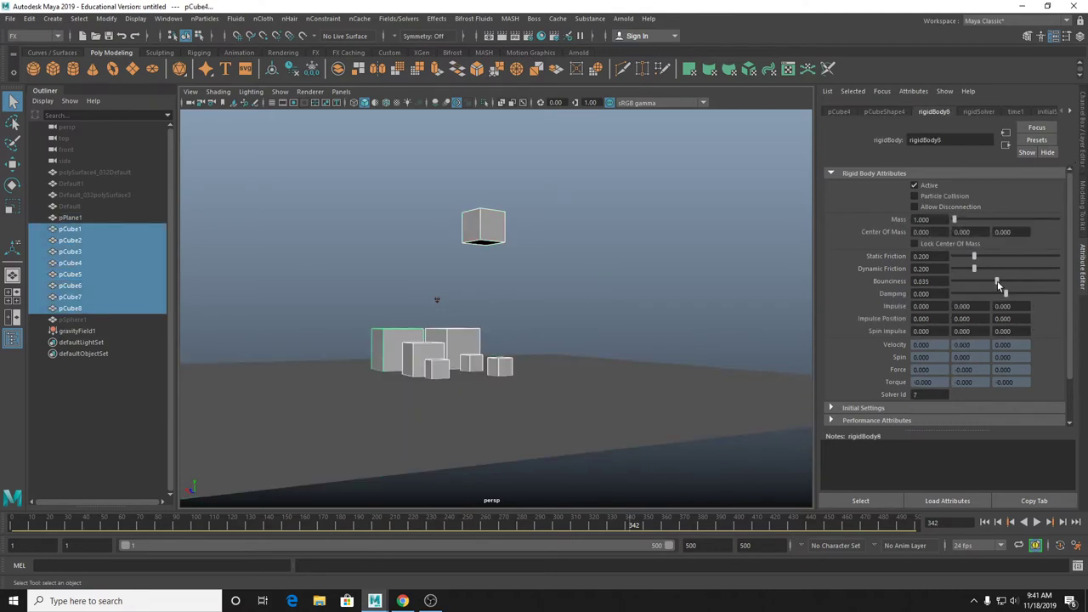
{"action": "left_click", "coordinate": [985, 522]}
{"action": "left_click", "coordinate": [1037, 522]}
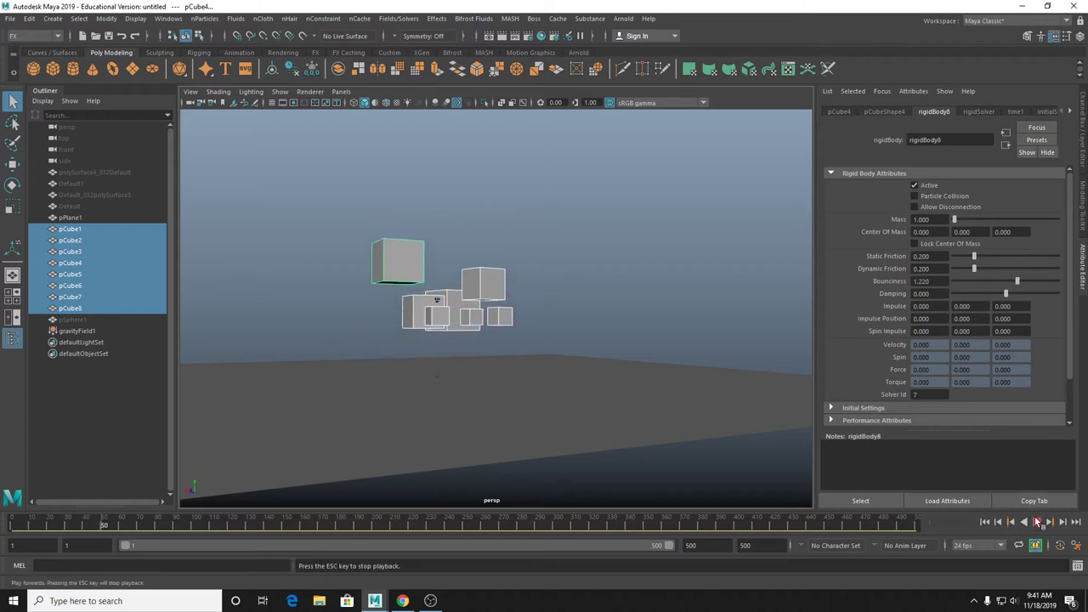
{"action": "left_click_drag", "start_coordinate": [1016, 281], "coordinate": [1082, 281]}
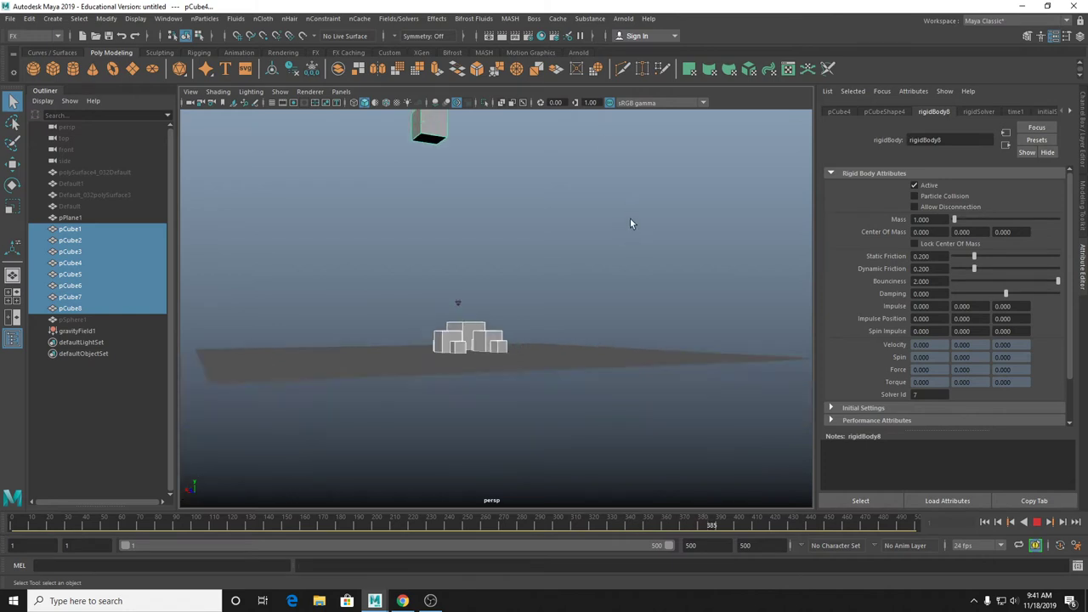
{"action": "left_click", "coordinate": [1002, 284]}
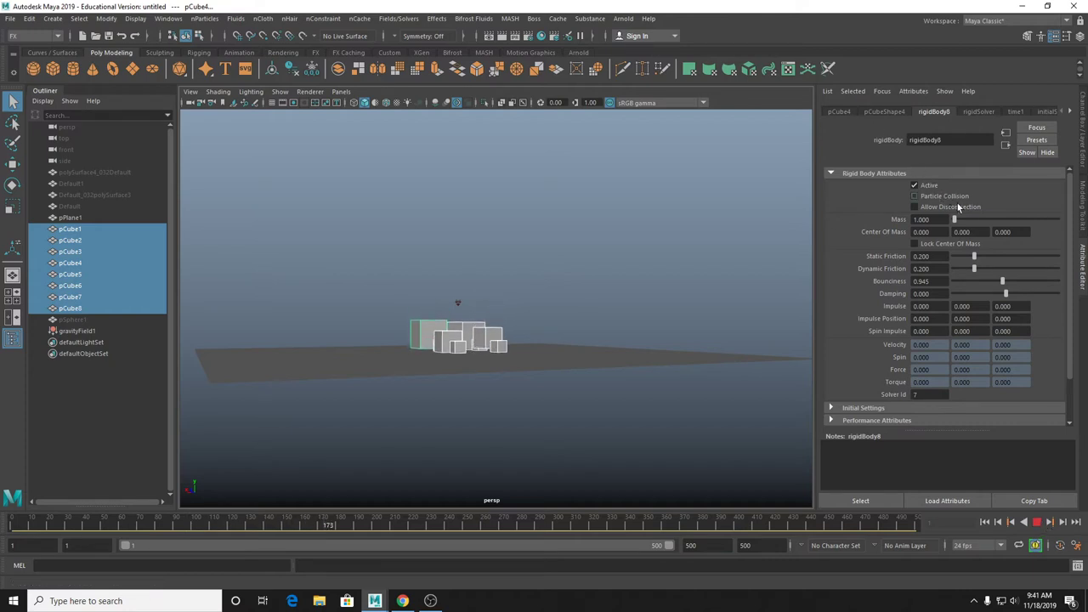
{"action": "left_click", "coordinate": [1037, 522]}
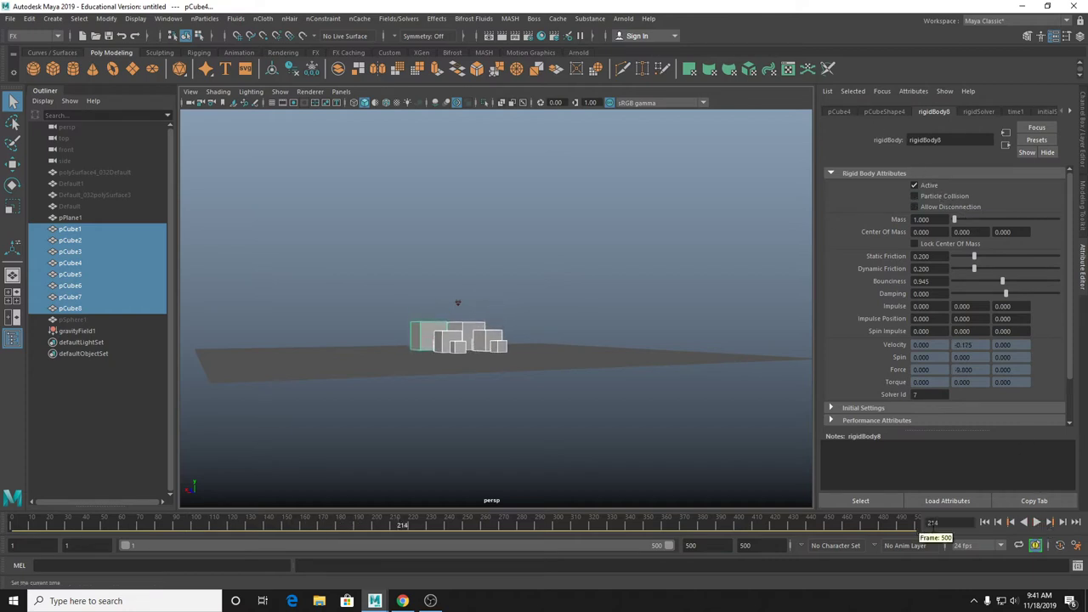
Return to the first frame, duplicate the eight cubes, and move the copies sideways clear of the originals.
{"action": "left_click", "coordinate": [985, 522]}
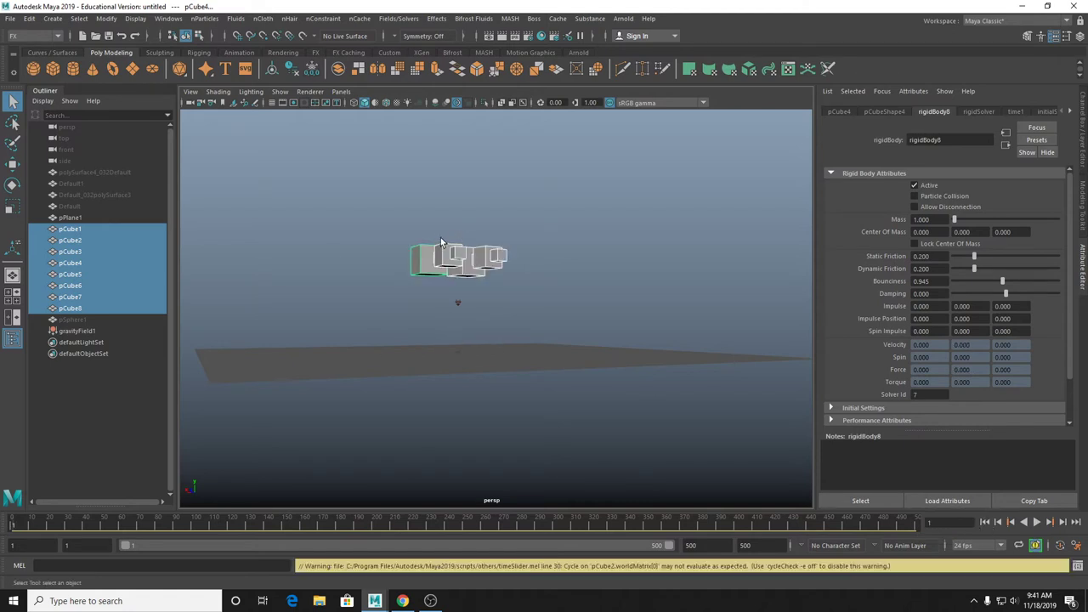
{"action": "key", "text": "ctrl+d"}
{"action": "key", "text": "w"}
{"action": "left_click_drag", "start_coordinate": [401, 249], "coordinate": [299, 244]}
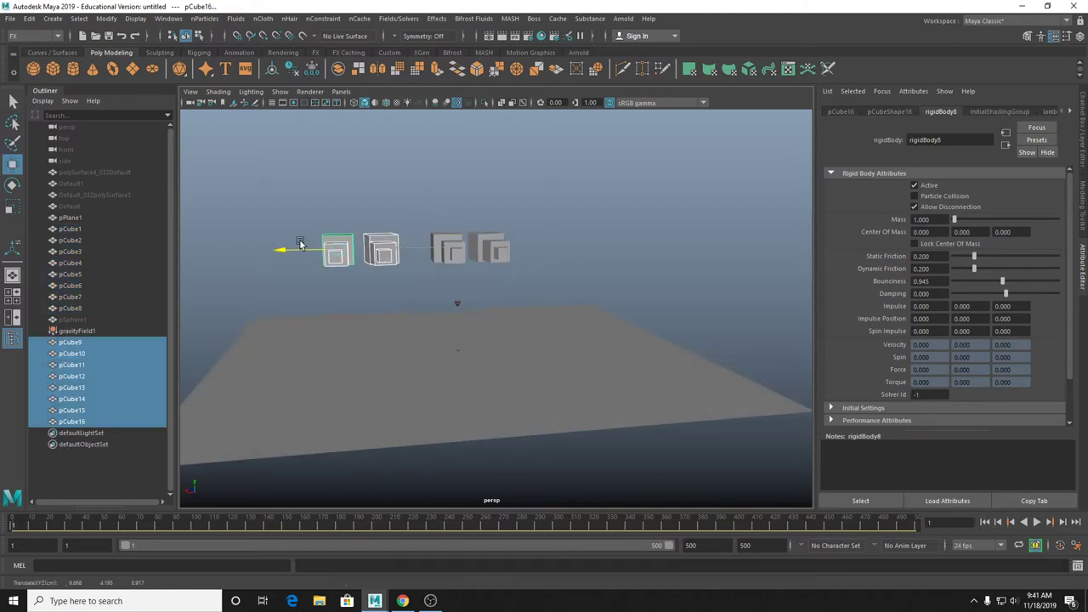
Combine the eight duplicated cubes into a single mesh and make it an active rigid body.
{"action": "key", "text": "space"}
{"action": "left_click_drag", "start_coordinate": [242, 268], "coordinate": [242, 308]}
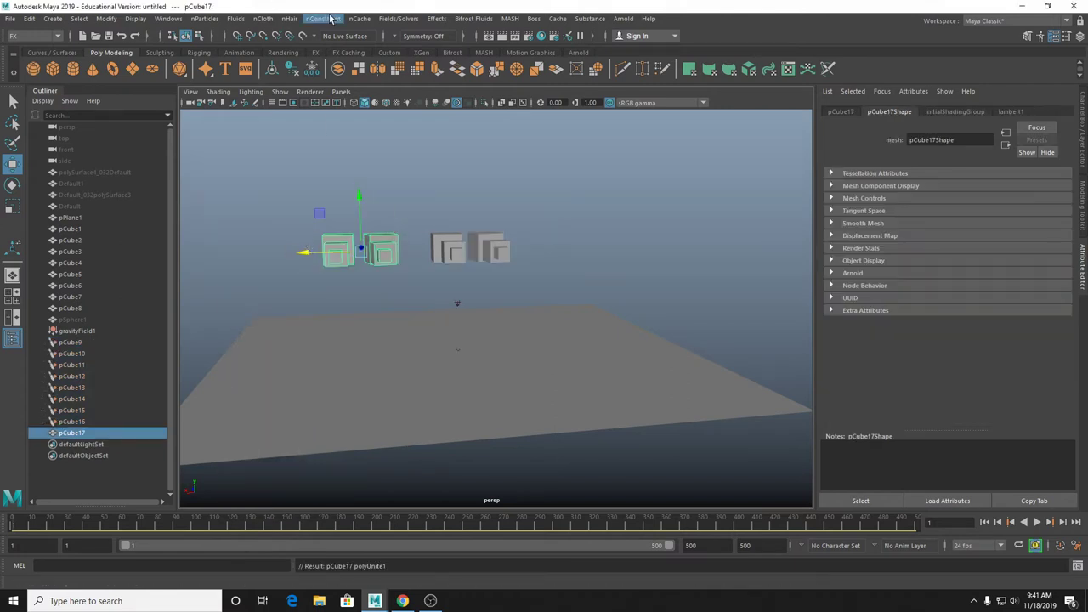
{"action": "left_click", "coordinate": [399, 19]}
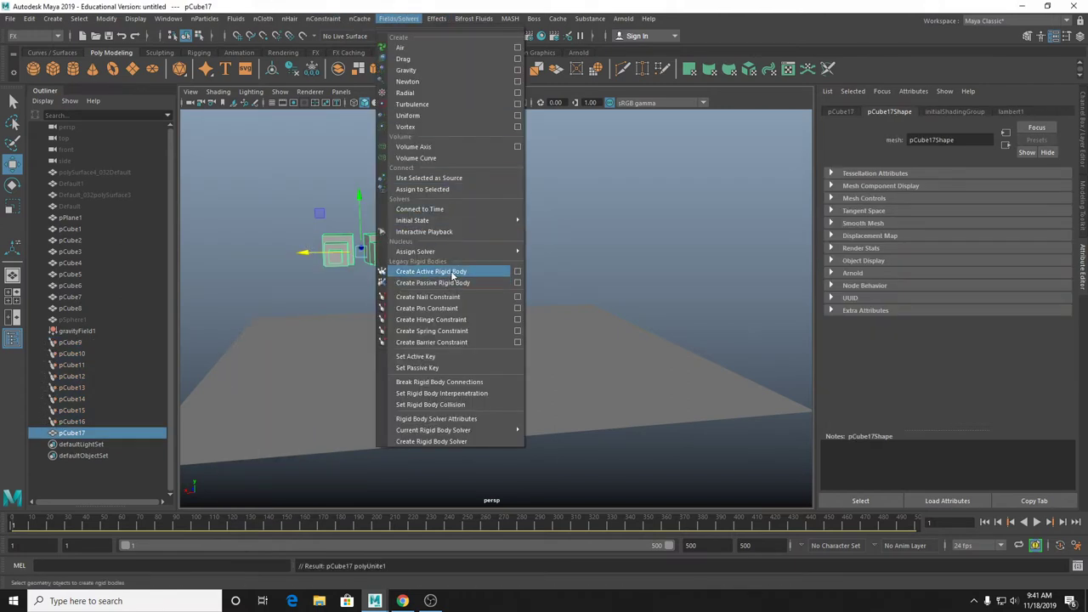
{"action": "left_click", "coordinate": [450, 272]}
Play the simulation to check whether the combined cube mesh falls with the original cubes.
{"action": "left_click", "coordinate": [1042, 525]}
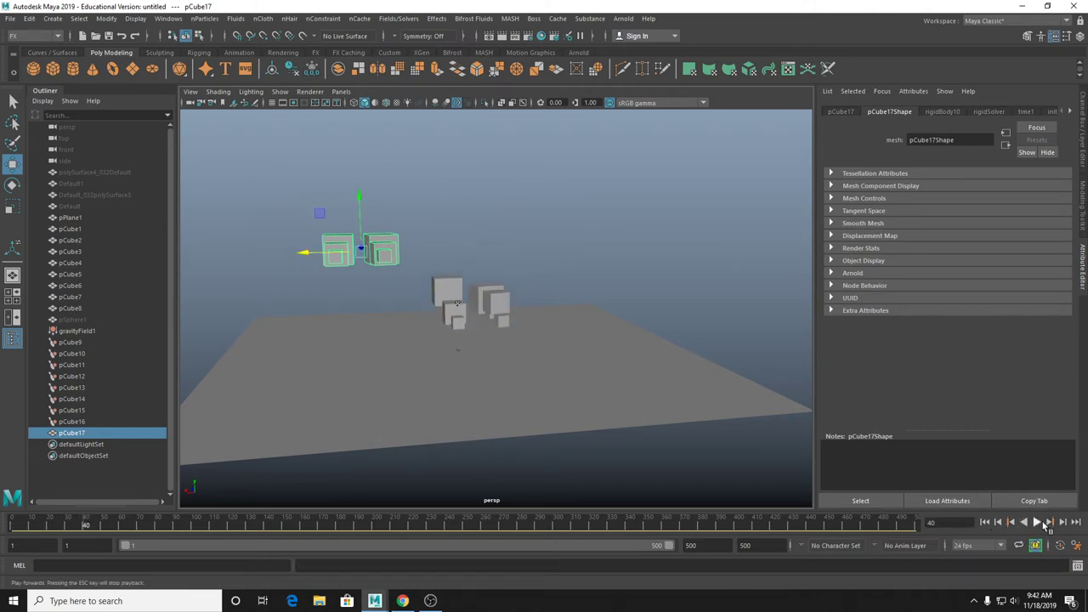
{"action": "left_click", "coordinate": [1037, 525]}
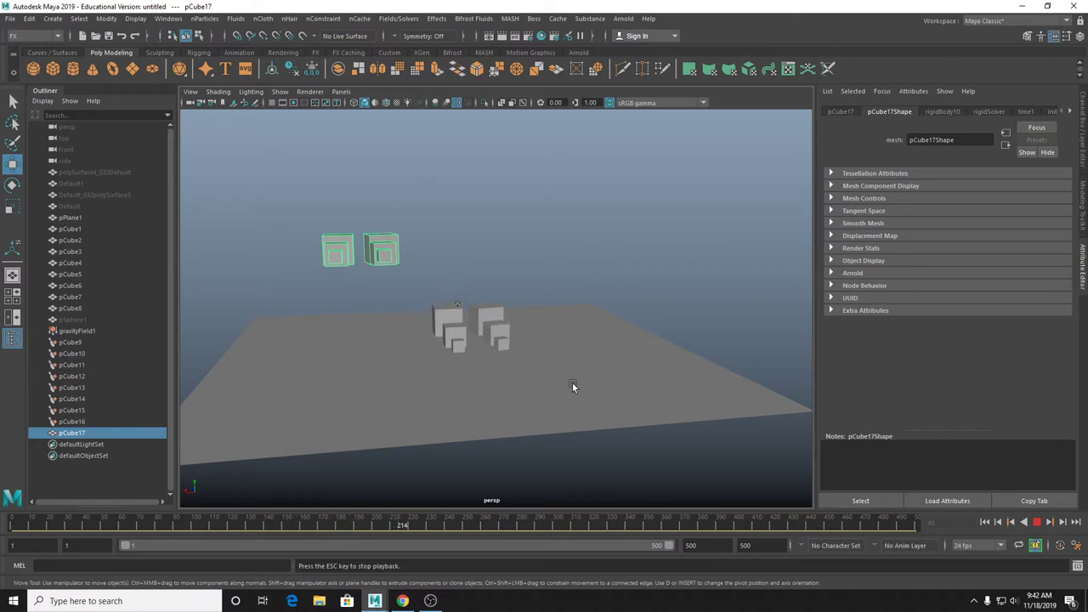
{"action": "left_click", "coordinate": [1037, 523]}
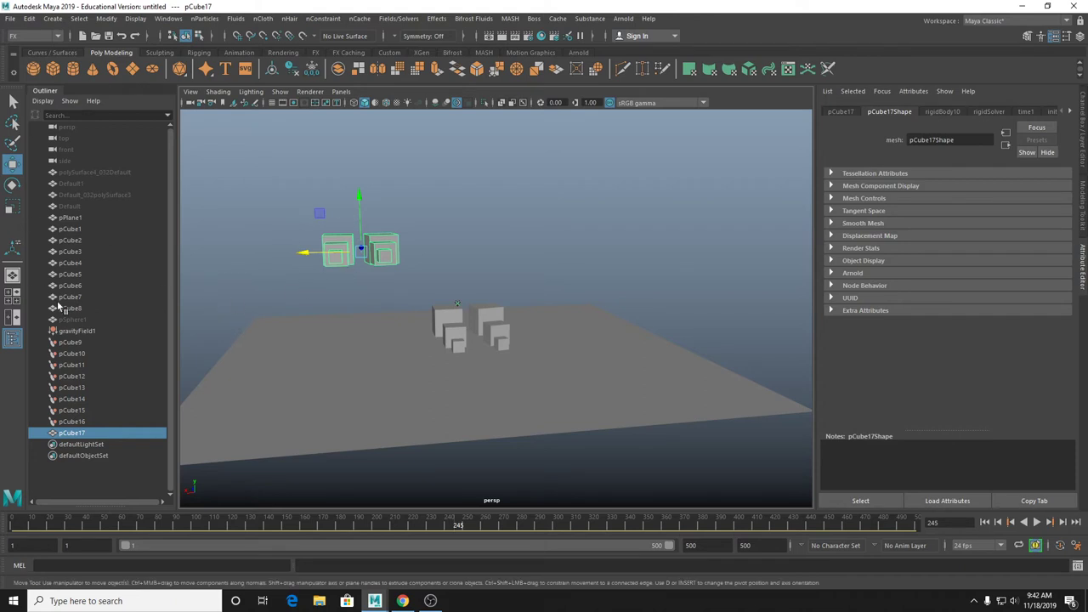
Assign the existing gravityField1 to the combined cube mesh.
{"action": "left_click", "coordinate": [86, 332], "text": "ctrl"}
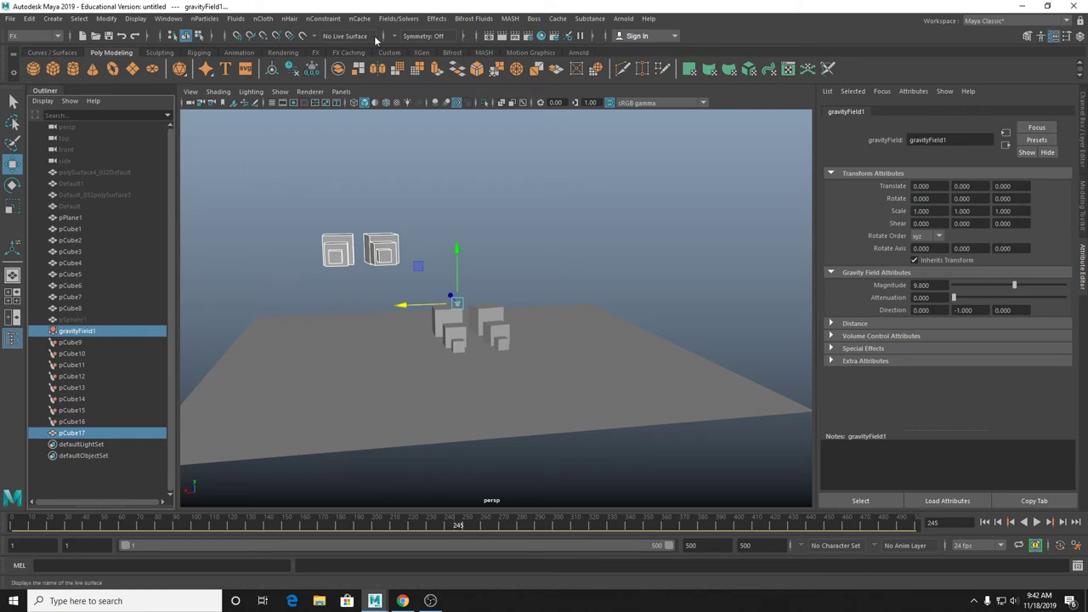
{"action": "left_click", "coordinate": [398, 18]}
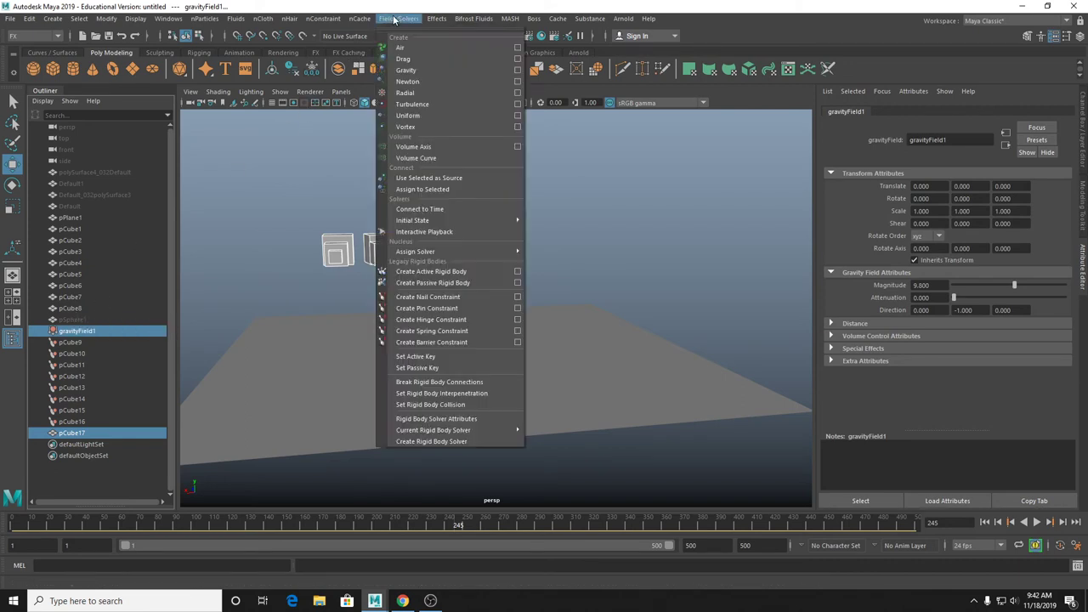
{"action": "left_click", "coordinate": [438, 191]}
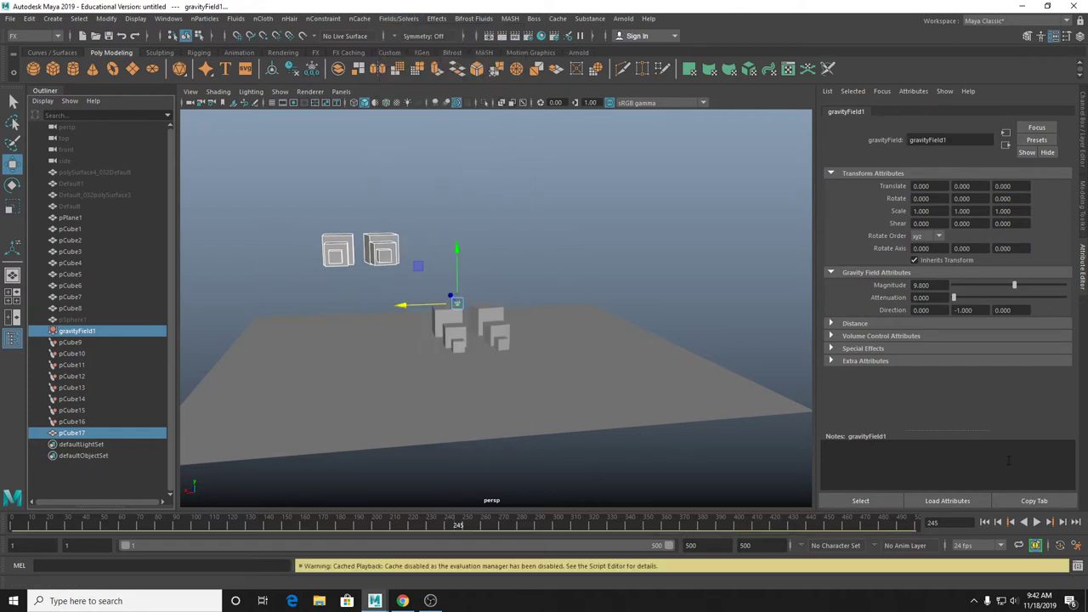
Play the simulation and examine how the combined cubes land on the ground plane from higher angles.
{"action": "left_click", "coordinate": [1035, 522]}
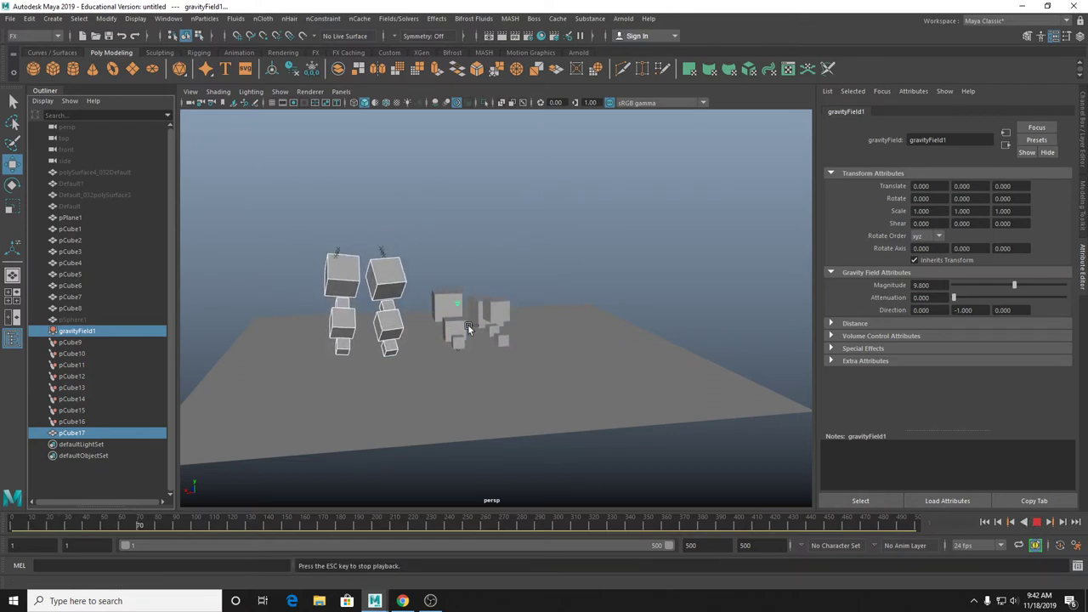
{"action": "left_click_drag", "start_coordinate": [519, 374], "coordinate": [387, 418], "text": "alt"}
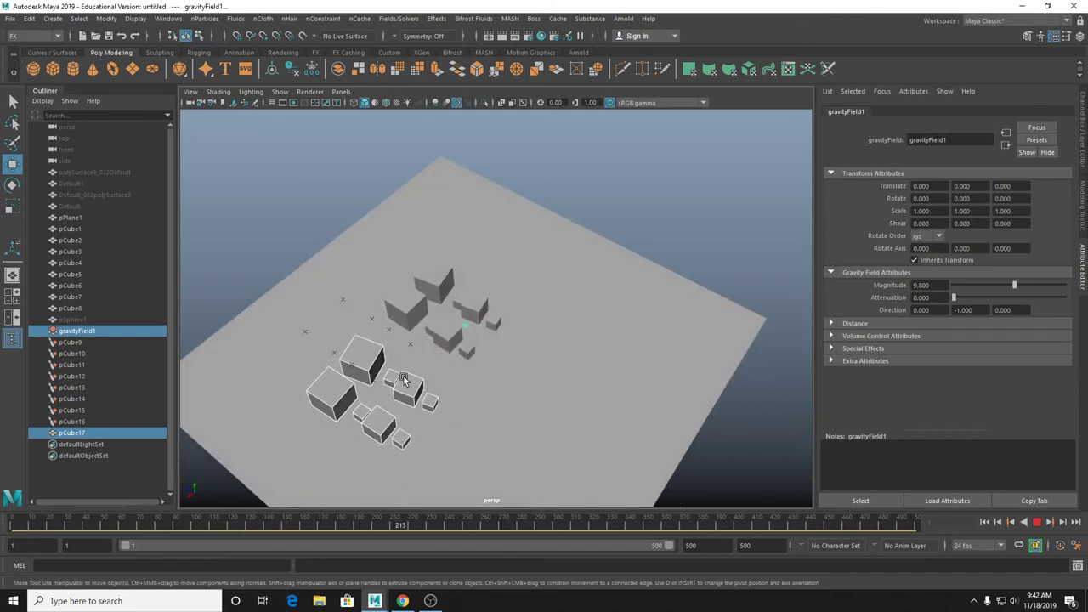
{"action": "left_click_drag", "start_coordinate": [436, 377], "coordinate": [407, 337], "text": "alt"}
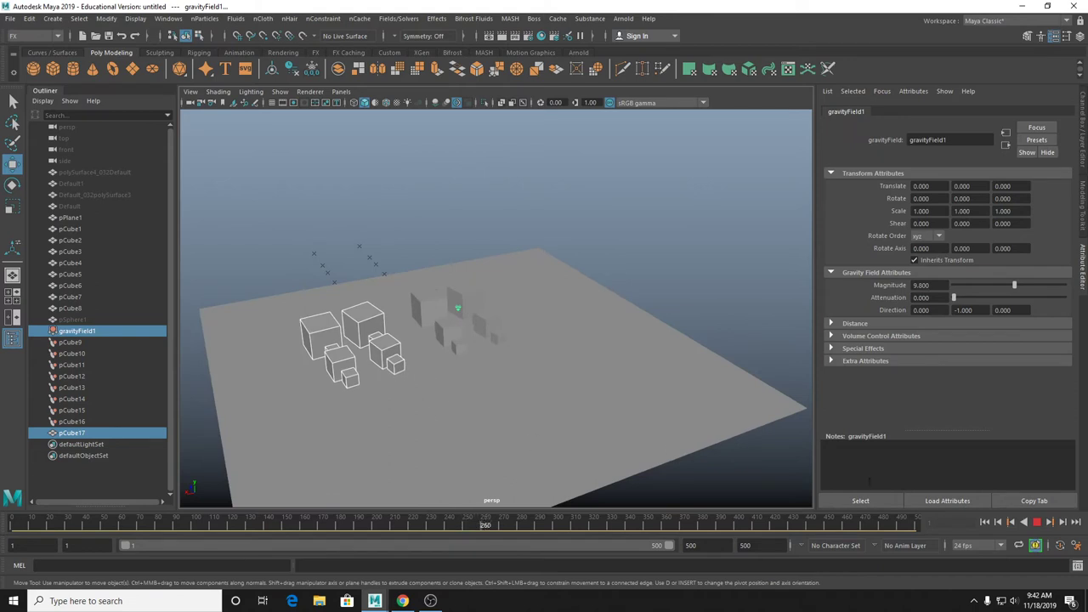
{"action": "left_click", "coordinate": [1036, 522]}
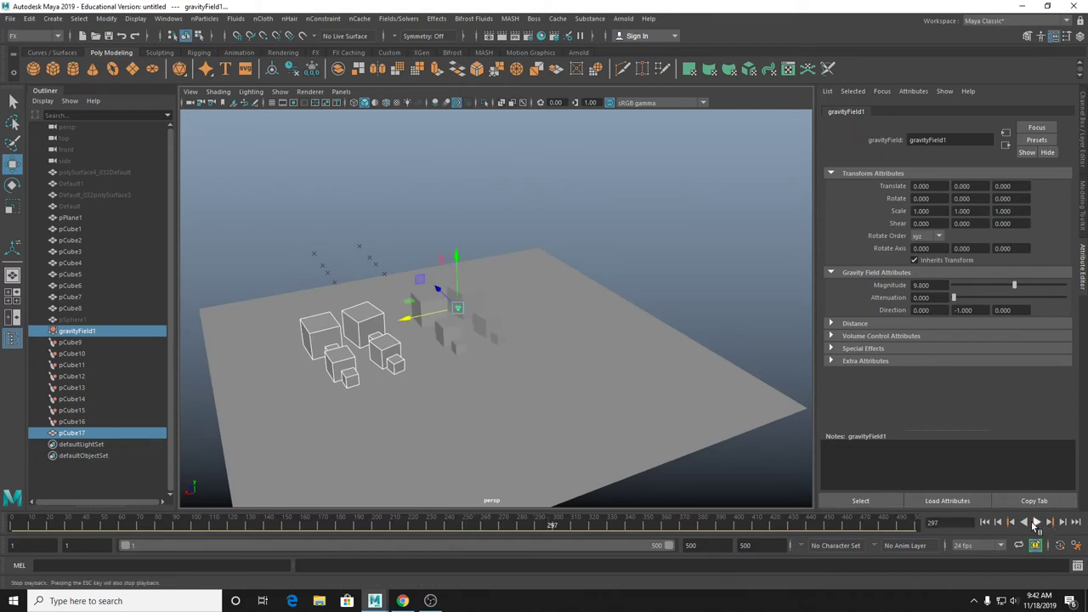
Open the combined cube mesh's rigid body attributes and replay the simulation twice from frame 1 to study its fall.
{"action": "left_click", "coordinate": [985, 523]}
{"action": "left_click", "coordinate": [70, 439]}
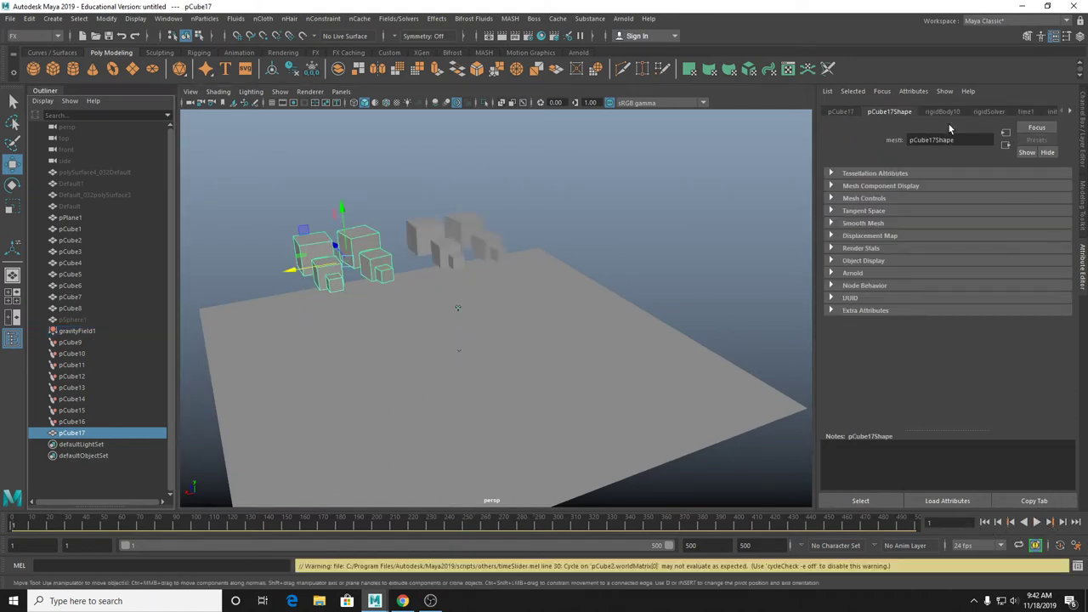
{"action": "left_click", "coordinate": [941, 112]}
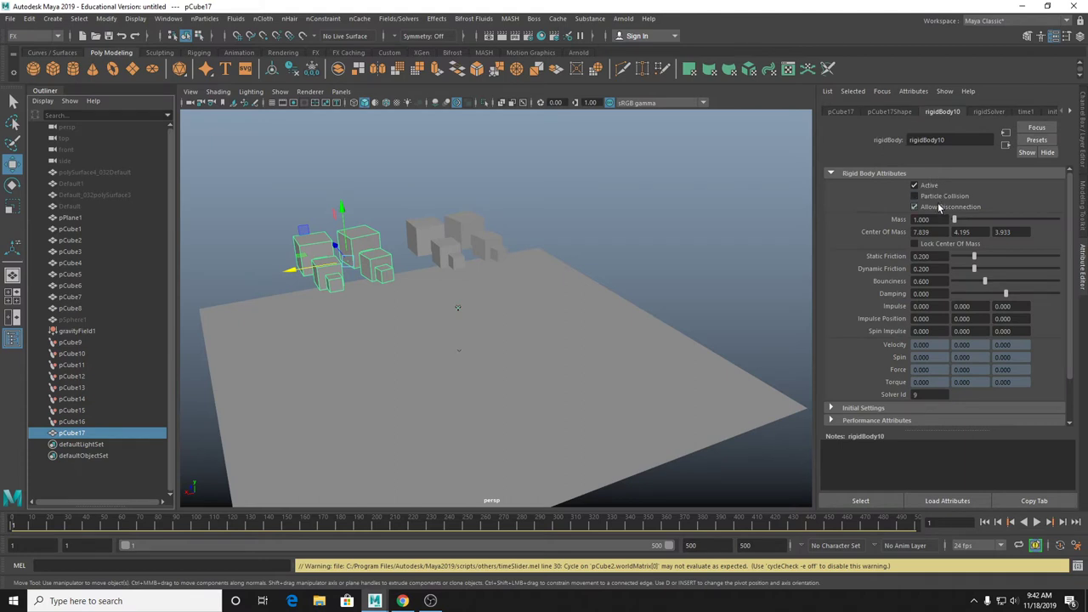
{"action": "left_click", "coordinate": [1036, 522]}
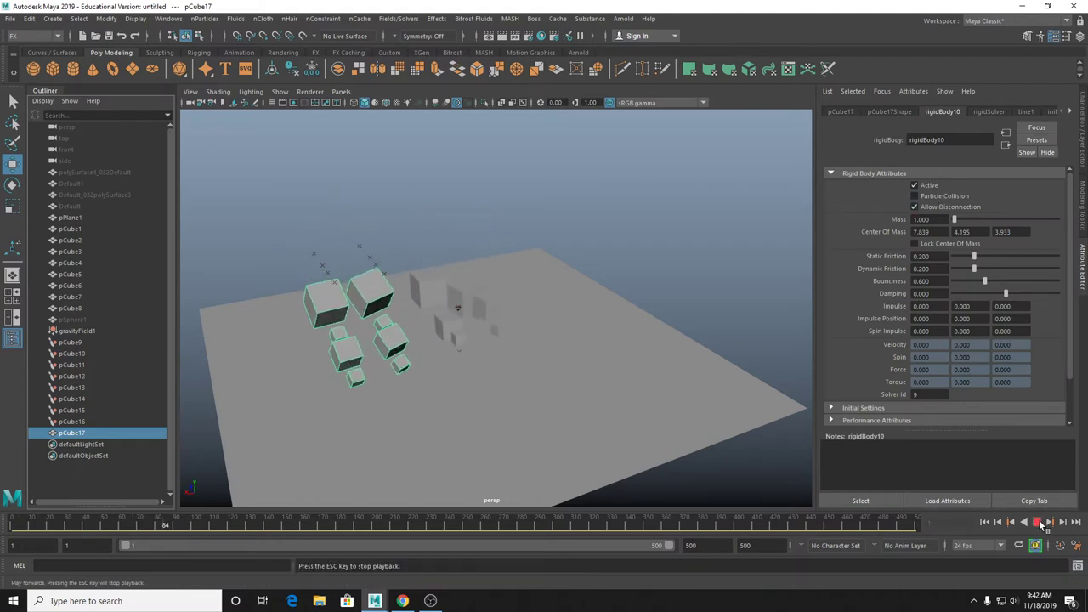
{"action": "left_click", "coordinate": [1037, 523]}
{"action": "left_click", "coordinate": [985, 522]}
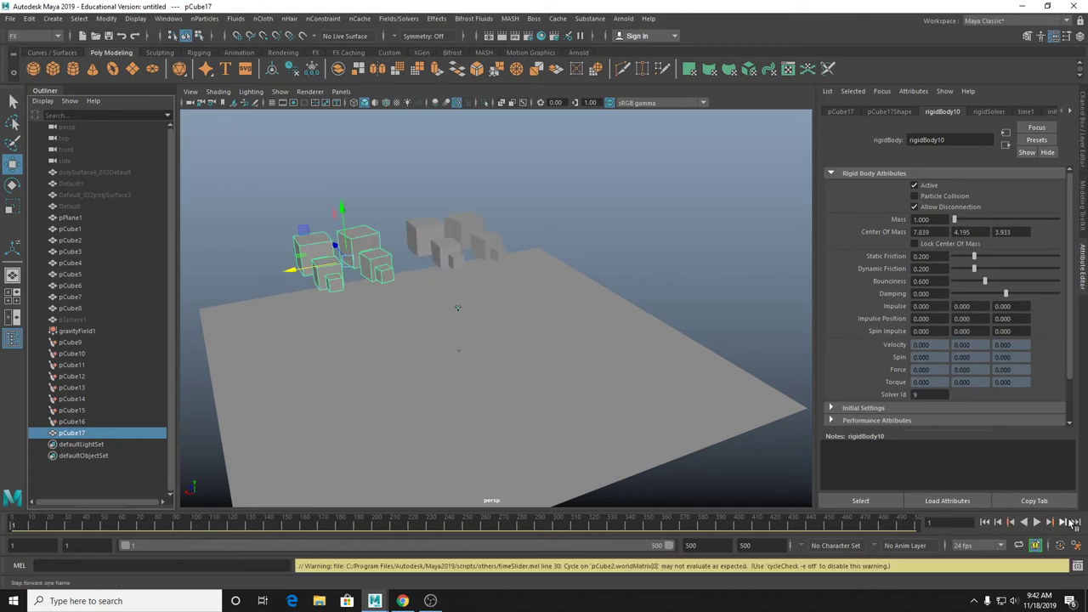
{"action": "left_click", "coordinate": [1036, 522]}
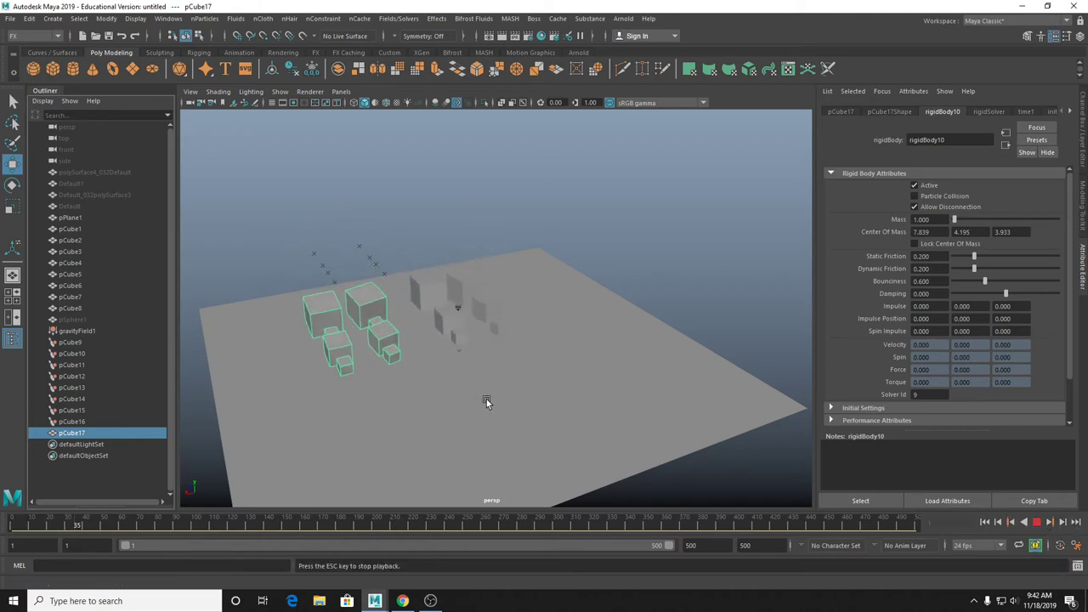
{"action": "left_click", "coordinate": [1036, 522]}
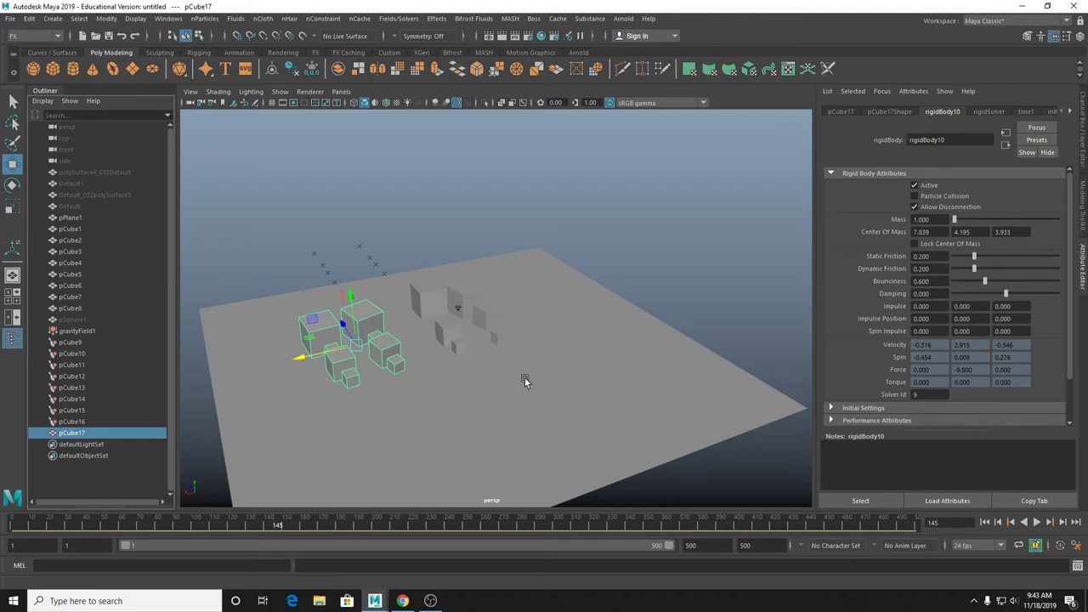
Delete the combined cube mesh and return to frame 1.
{"action": "key", "text": "Delete"}
{"action": "left_click", "coordinate": [984, 522]}
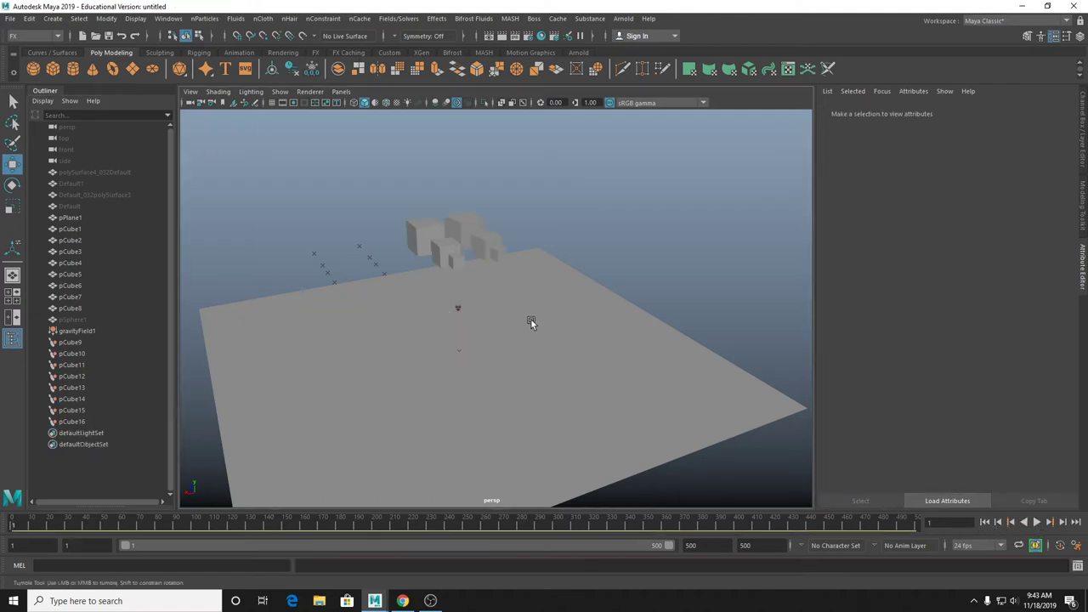
Unhide pSphere1 beneath the cubes and make it a passive rigid body.
{"action": "left_click_drag", "start_coordinate": [532, 318], "coordinate": [438, 366], "text": "alt"}
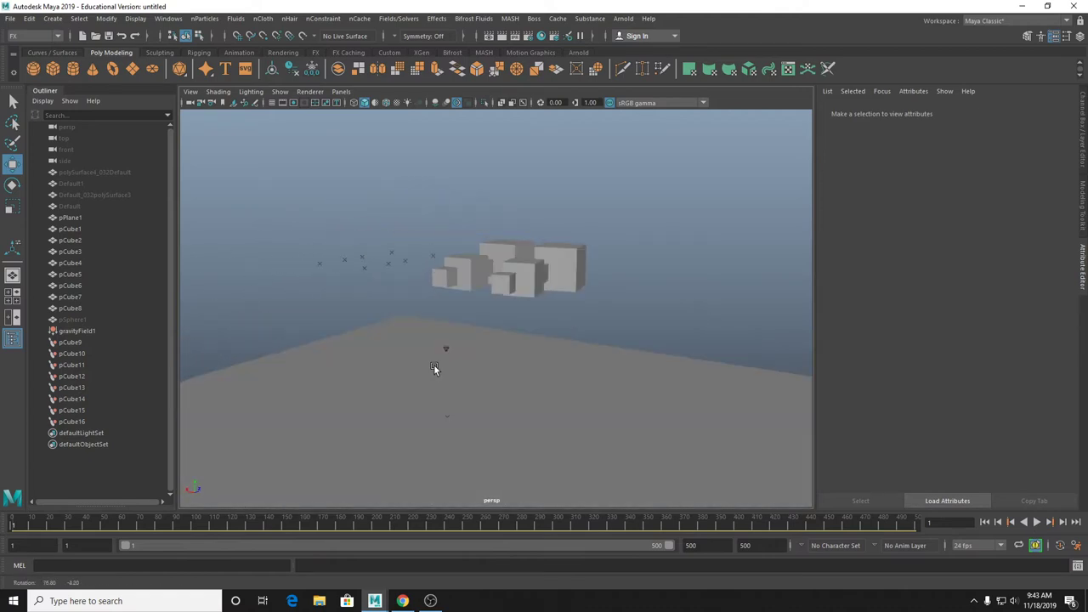
{"action": "left_click", "coordinate": [93, 321]}
{"action": "key", "text": "shift+h"}
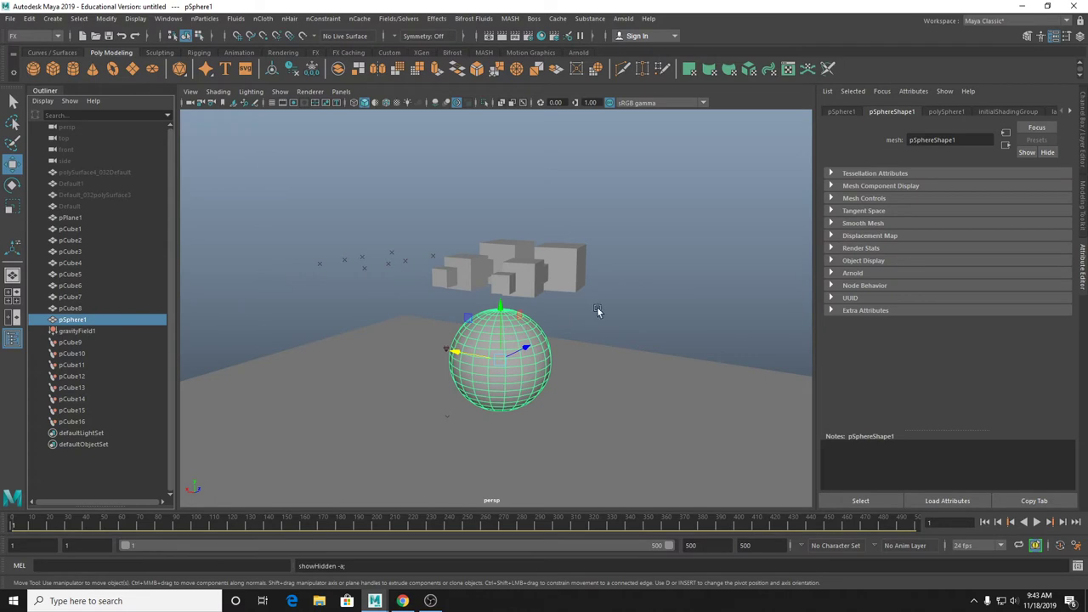
{"action": "left_click", "coordinate": [400, 19]}
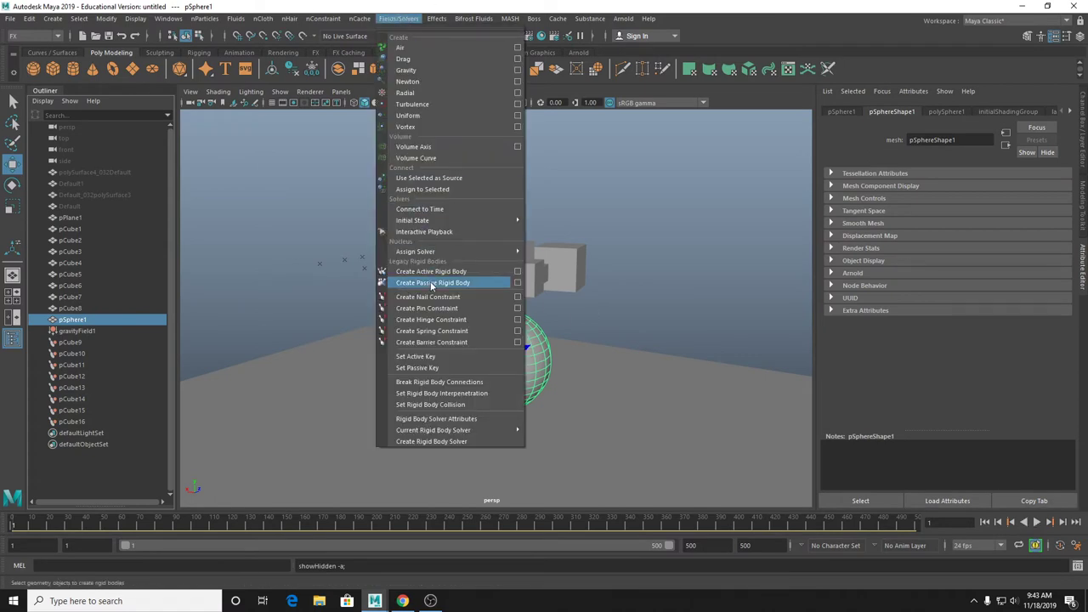
{"action": "left_click", "coordinate": [432, 284]}
Play the simulation to see how the falling cubes collide with the sphere, and return to frame 1.
{"action": "left_click", "coordinate": [1039, 522]}
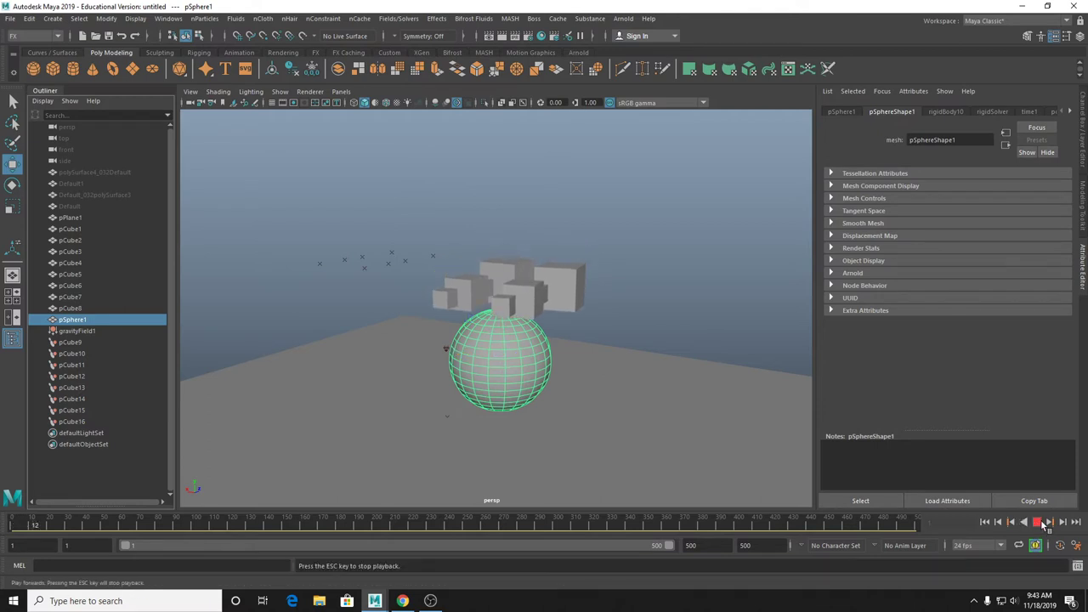
{"action": "left_click_drag", "start_coordinate": [309, 349], "coordinate": [538, 277], "text": "alt"}
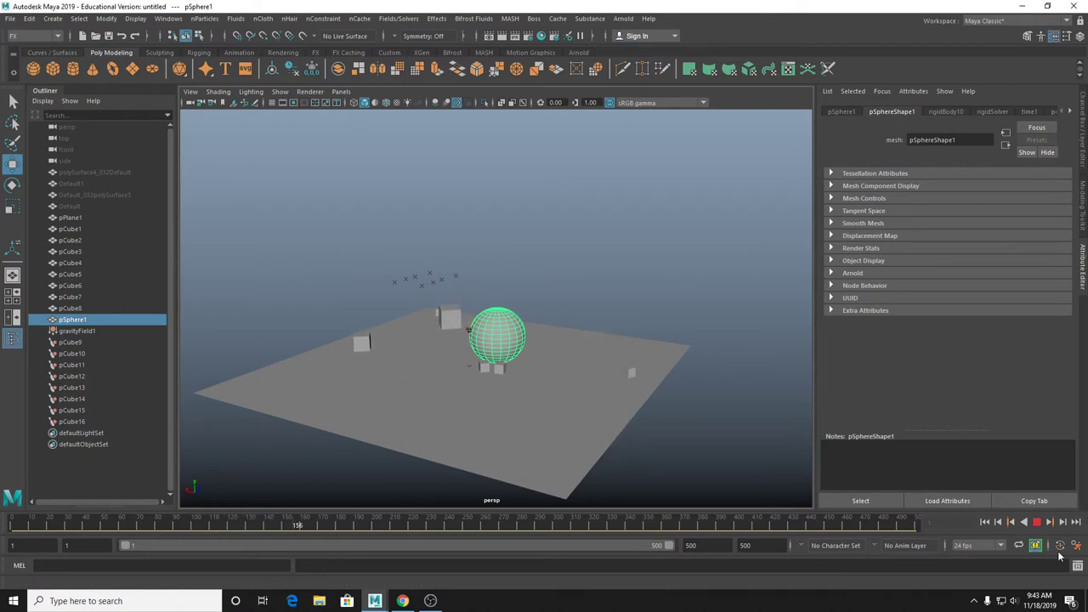
{"action": "left_click", "coordinate": [1037, 522]}
{"action": "left_click", "coordinate": [985, 522]}
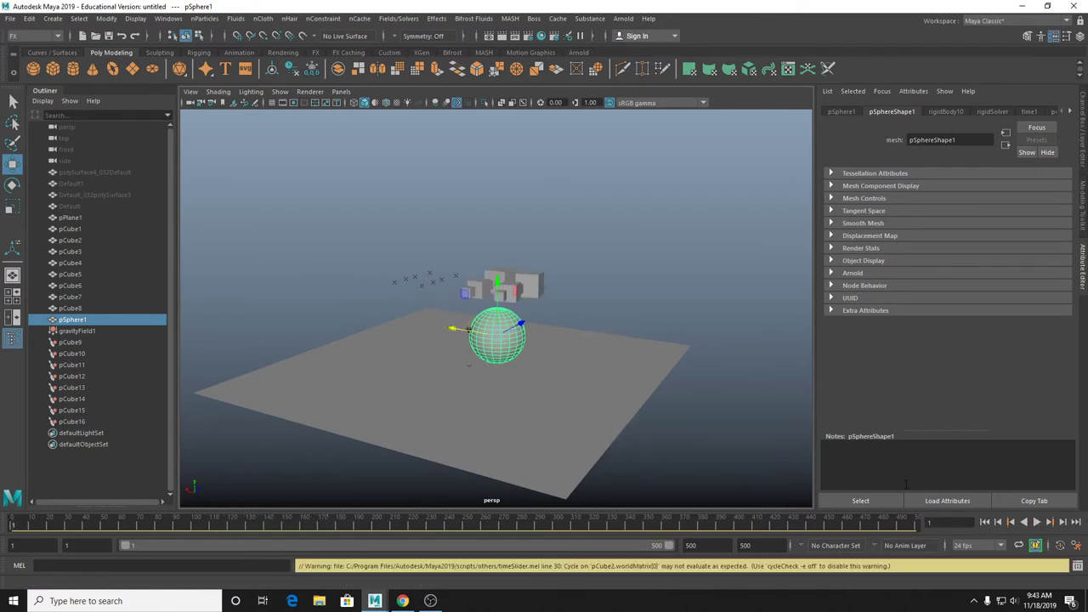
Set the sphere's static friction to 0.918 and dynamic friction to 1.000, and replay the cube collision.
{"action": "left_click", "coordinate": [946, 111]}
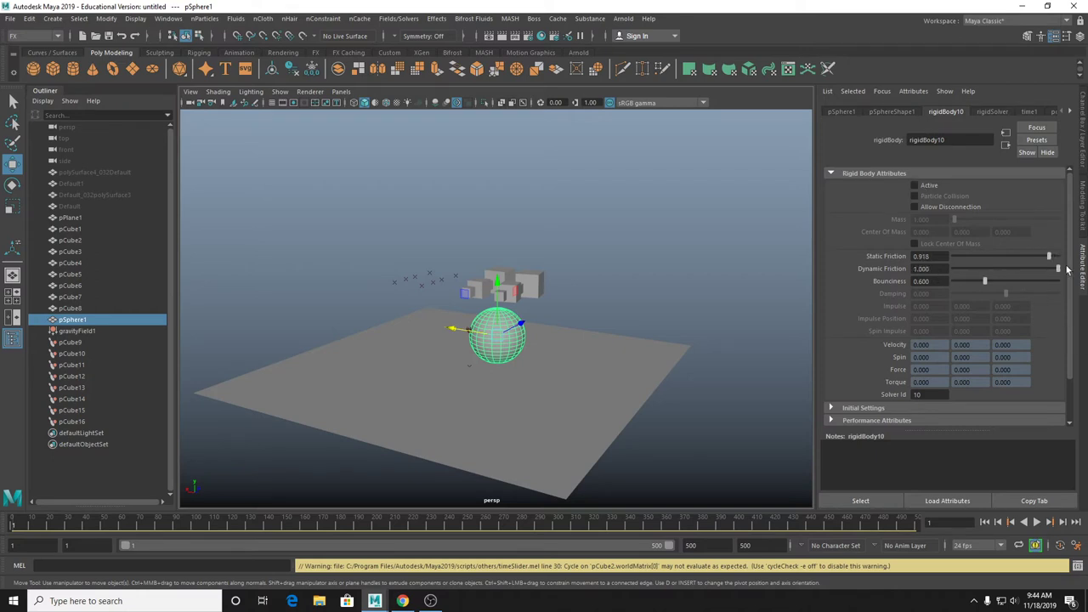
{"action": "left_click", "coordinate": [1038, 521]}
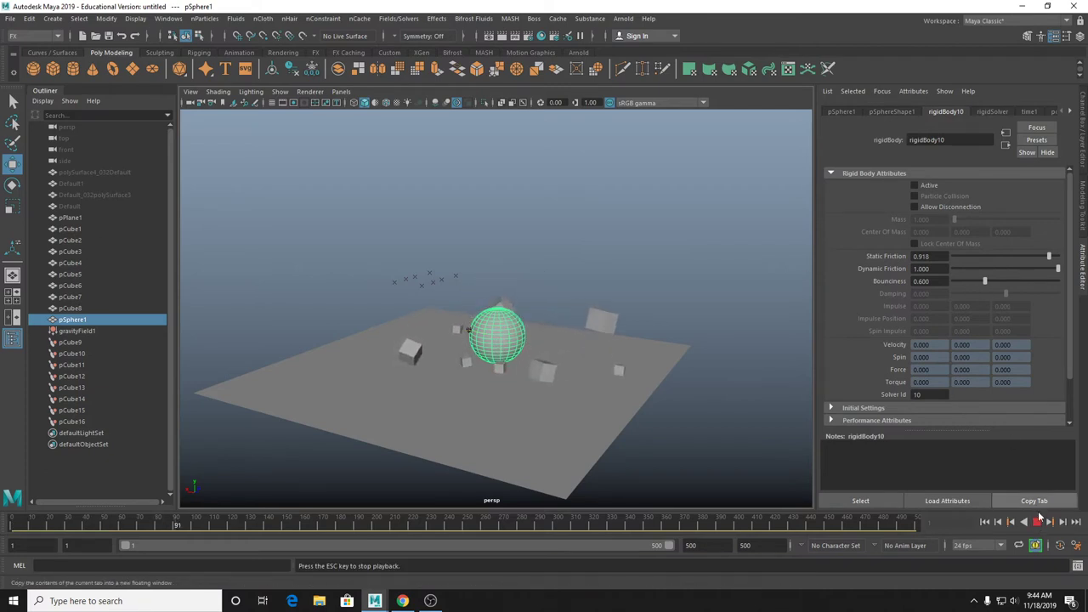
{"action": "key", "text": "Escape"}
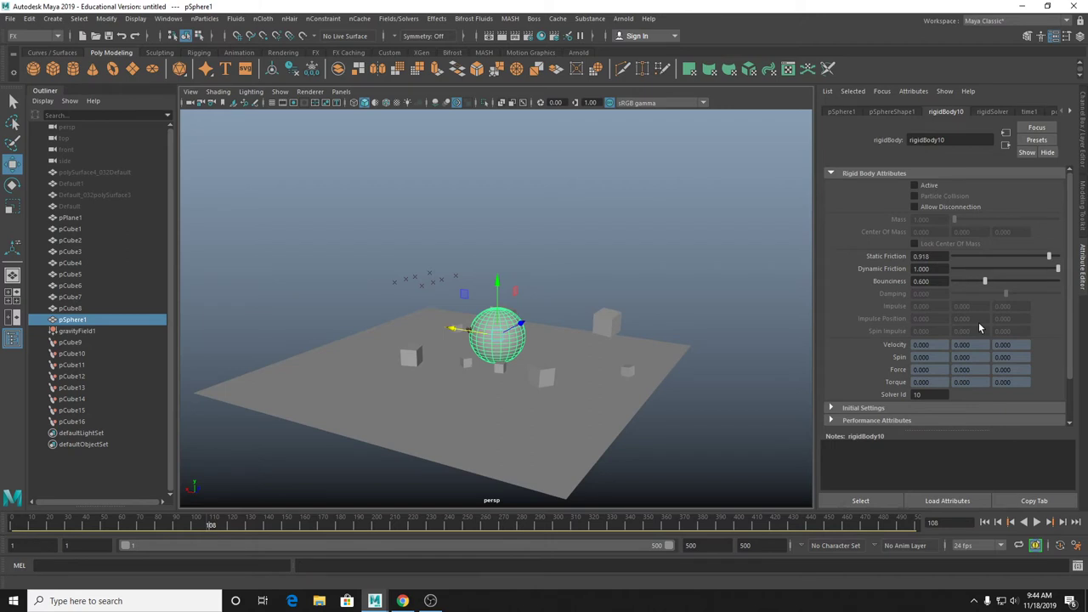
Examine the Performance Attributes and Object Display settings of the sphere's rigid body.
{"action": "scroll", "coordinate": [880, 391], "scroll_direction": "down", "scroll_amount": 2}
{"action": "left_click", "coordinate": [867, 370]}
{"action": "left_click", "coordinate": [865, 368]}
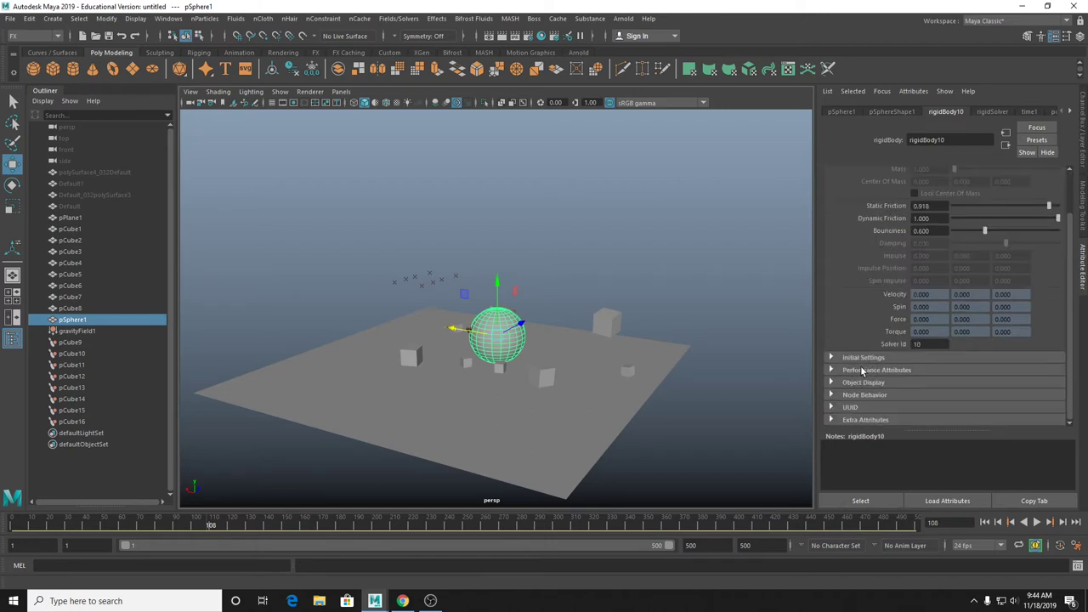
{"action": "left_click", "coordinate": [864, 370]}
{"action": "scroll", "coordinate": [861, 371], "scroll_direction": "down", "scroll_amount": 2}
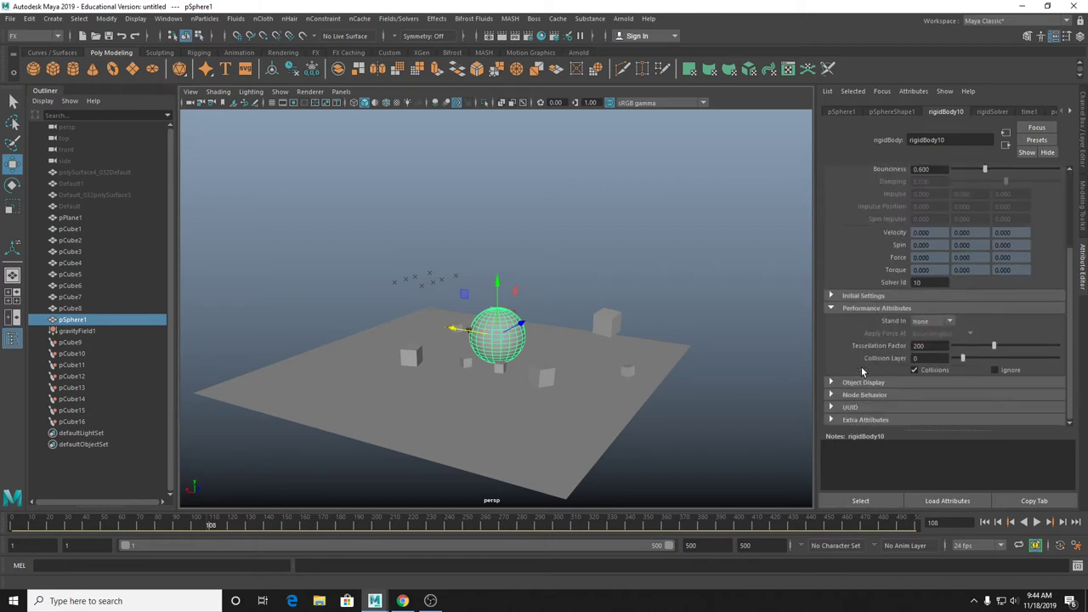
{"action": "left_click", "coordinate": [874, 308]}
{"action": "left_click", "coordinate": [863, 382]}
{"action": "scroll", "coordinate": [860, 340], "scroll_direction": "down", "scroll_amount": 3}
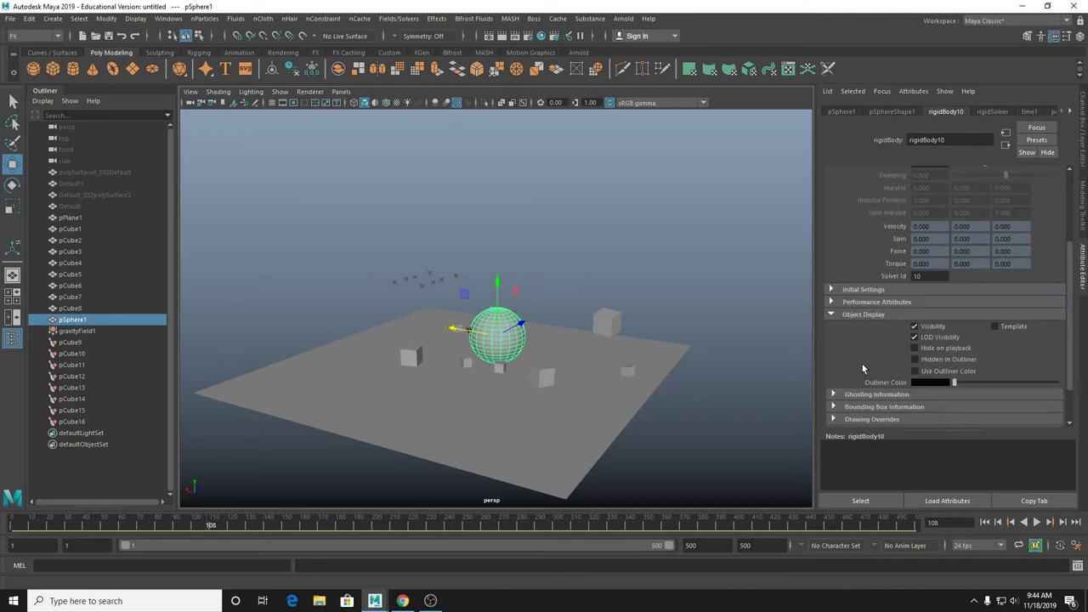
{"action": "left_click", "coordinate": [860, 280]}
{"action": "scroll", "coordinate": [858, 287], "scroll_direction": "up", "scroll_amount": 5}
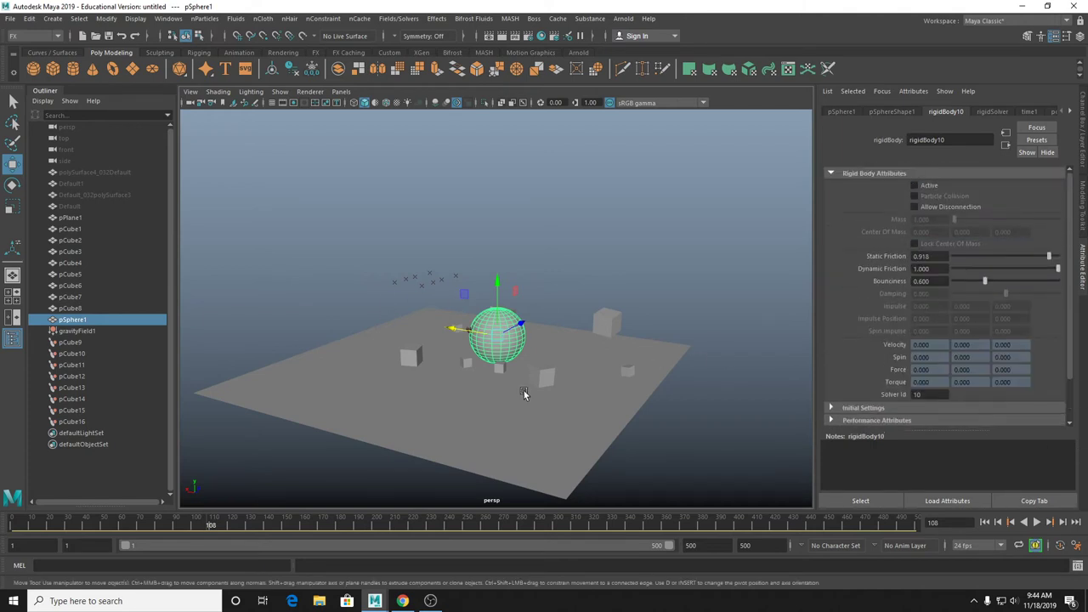
Try the sphere as an active rigid body and play the simulation to inspect its collisions from several angles.
{"action": "left_click_drag", "start_coordinate": [562, 300], "coordinate": [590, 332], "text": "alt"}
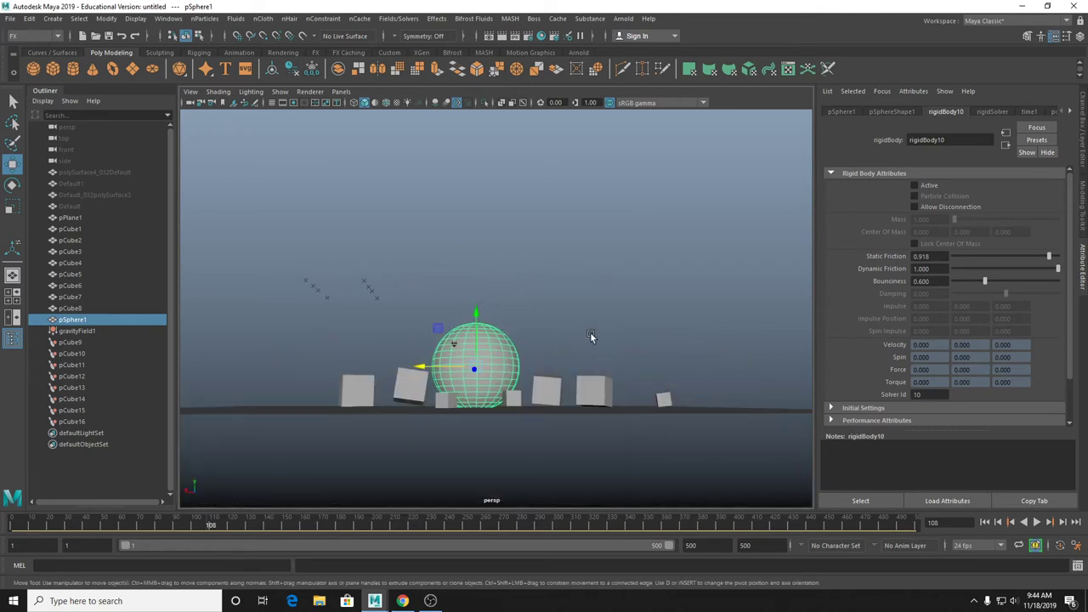
{"action": "left_click", "coordinate": [932, 187]}
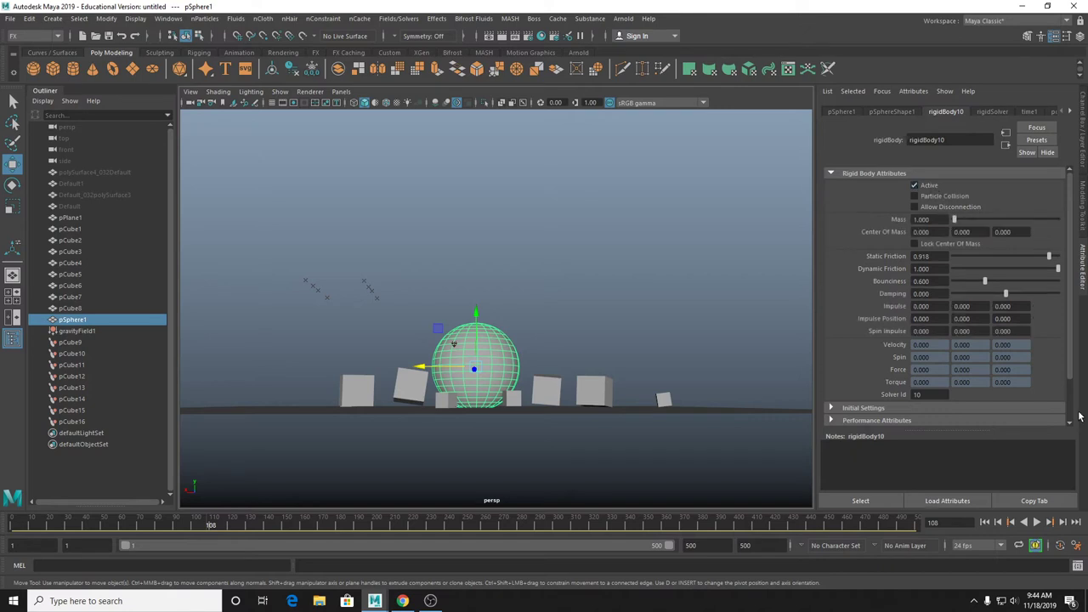
{"action": "left_click", "coordinate": [1036, 521]}
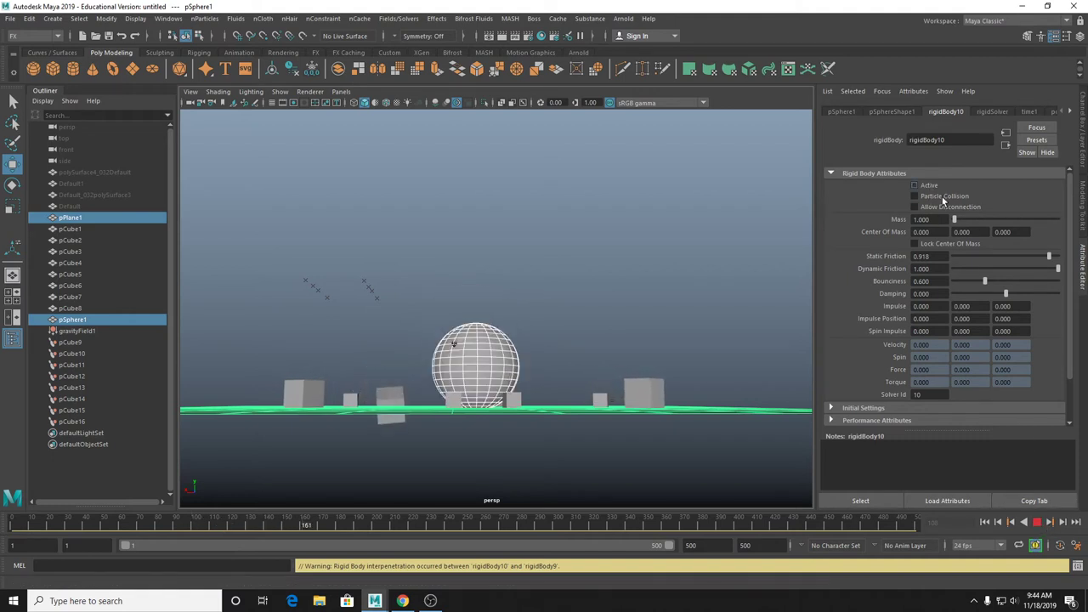
{"action": "key", "text": "Escape"}
{"action": "left_click_drag", "start_coordinate": [536, 289], "coordinate": [532, 327], "text": "alt"}
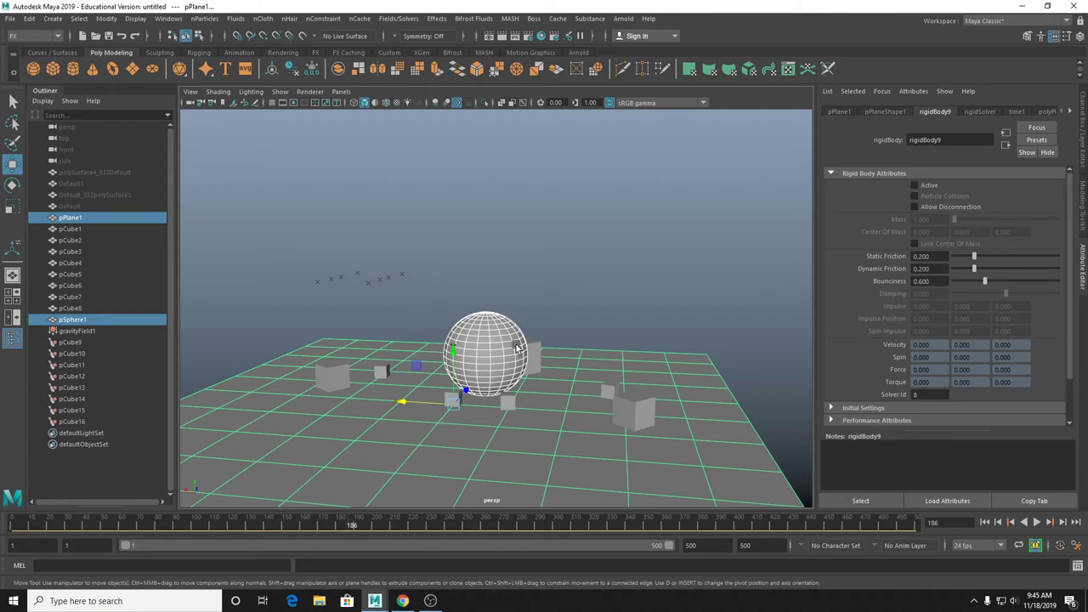
Return to frame 1 and turn off the Active attribute of pCube8's rigid body.
{"action": "key", "text": "alt+shift+v"}
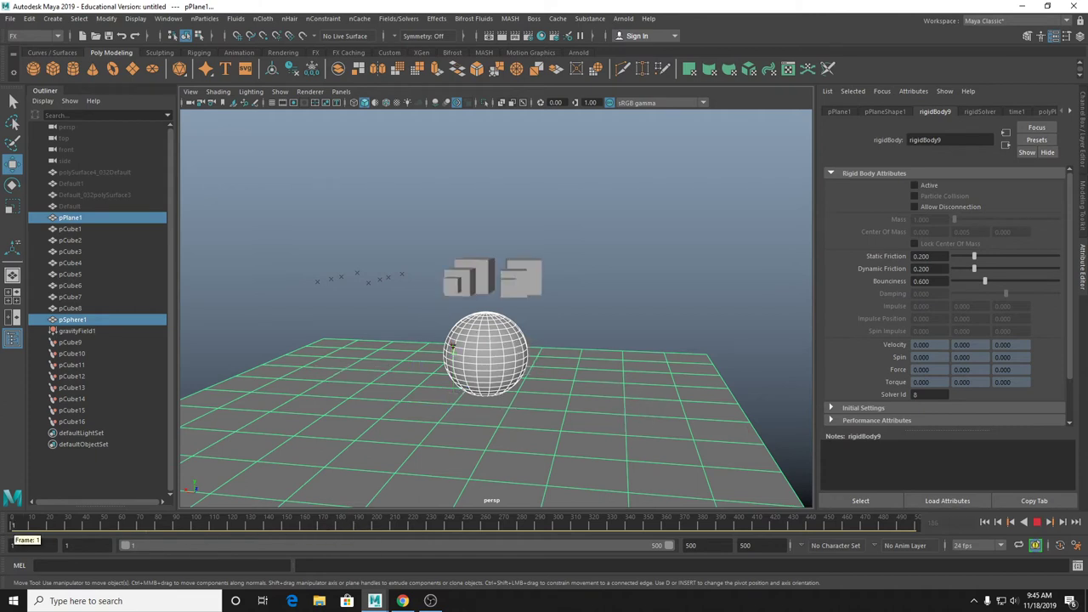
{"action": "left_click", "coordinate": [510, 283]}
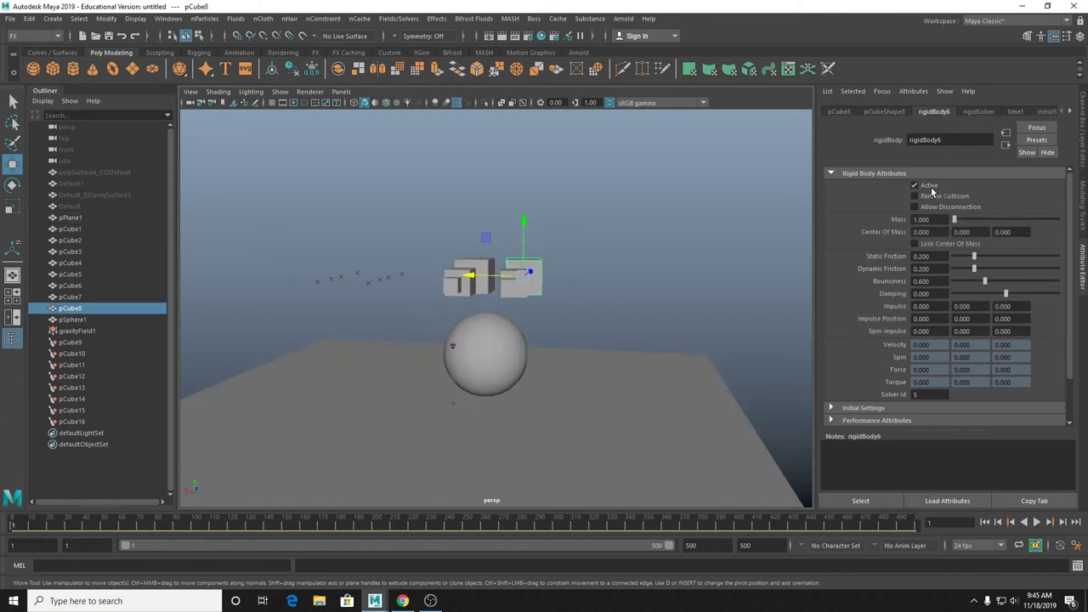
{"action": "right_click", "coordinate": [932, 192]}
{"action": "left_click", "coordinate": [922, 189]}
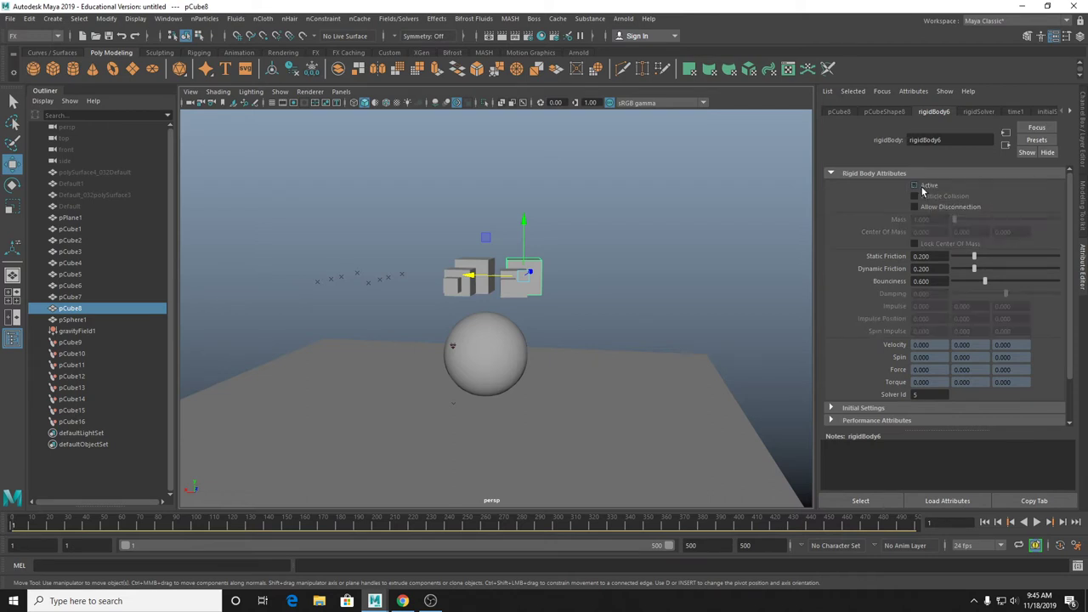
Play the simulation to compare pCube8 with the other falling cubes, and rewind to frame 1.
{"action": "left_click", "coordinate": [1036, 522]}
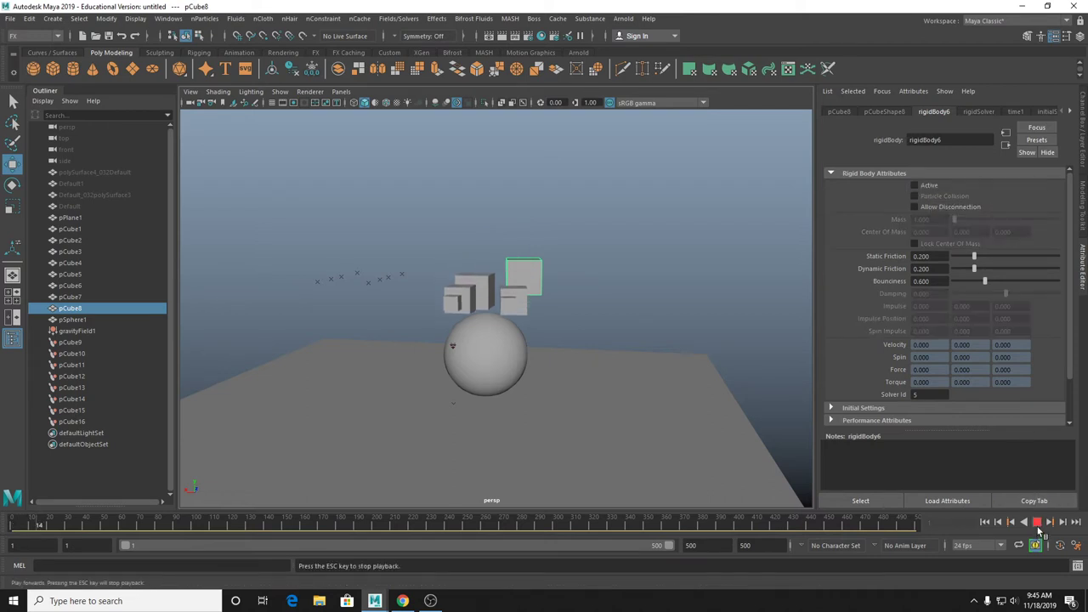
{"action": "left_click", "coordinate": [1037, 524]}
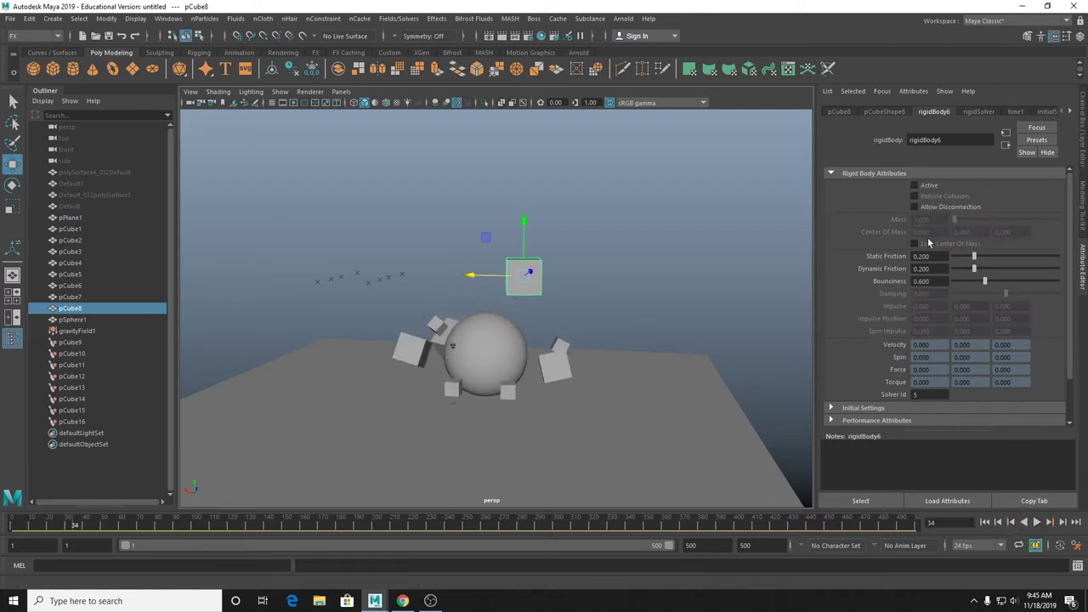
{"action": "key", "text": "alt+shift+v"}
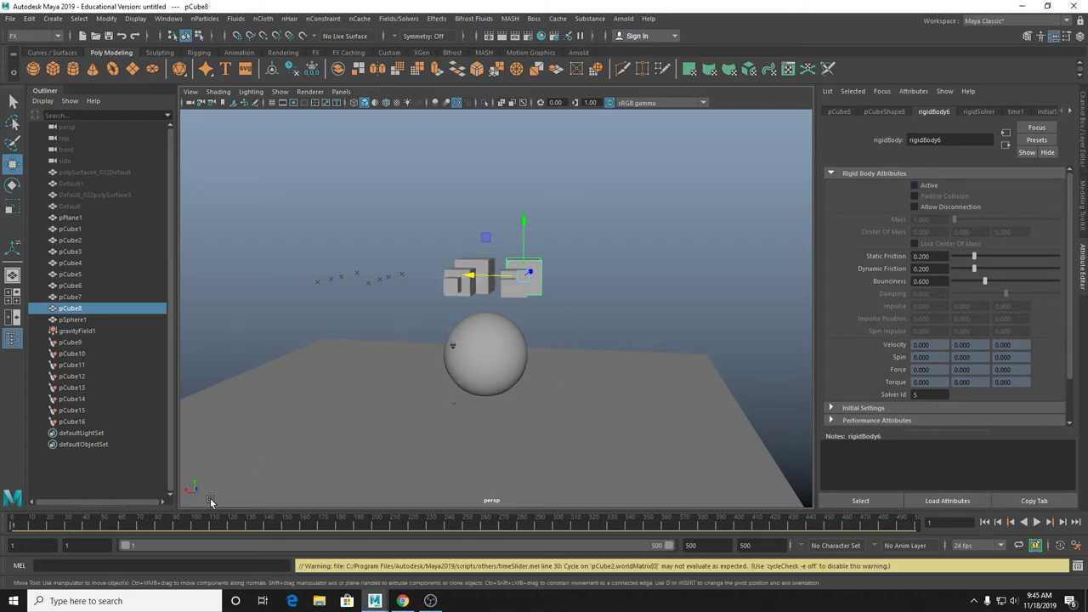
Set a key at frame 30 on pCube8's rigid body Active attribute with it switched off.
{"action": "left_click_drag", "start_coordinate": [60, 521], "coordinate": [65, 520]}
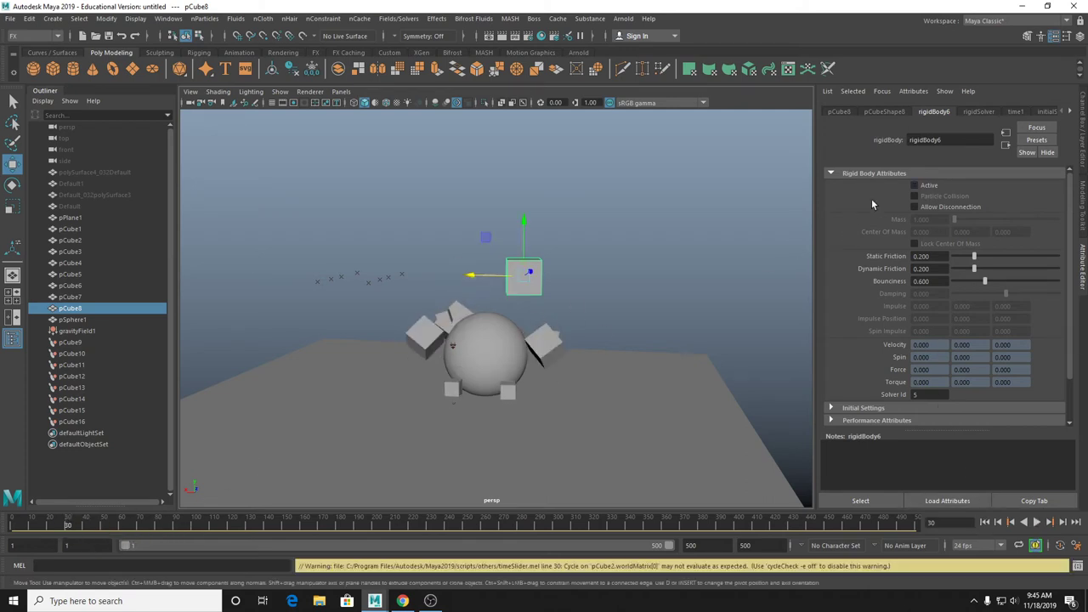
{"action": "right_click", "coordinate": [934, 184]}
{"action": "left_click", "coordinate": [977, 203]}
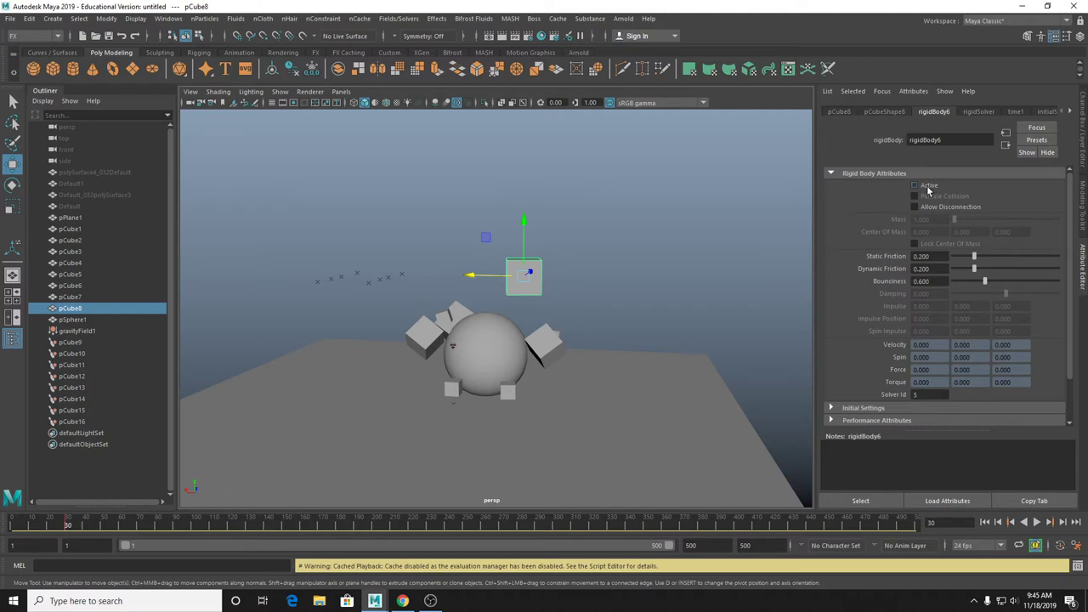
{"action": "right_click", "coordinate": [929, 187]}
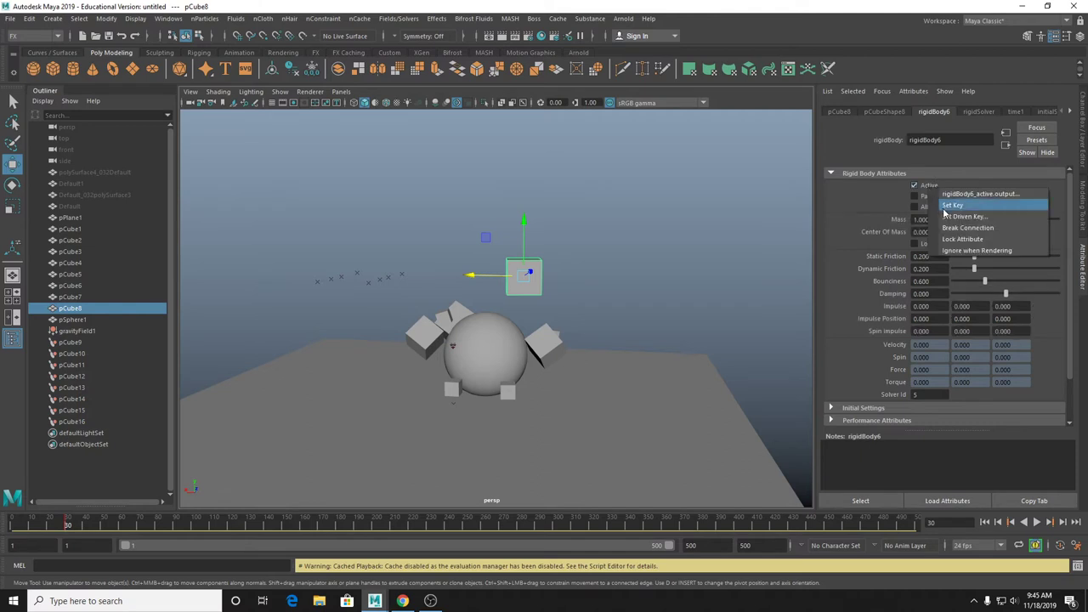
{"action": "left_click", "coordinate": [931, 190]}
{"action": "right_click", "coordinate": [930, 188]}
{"action": "left_click", "coordinate": [953, 210]}
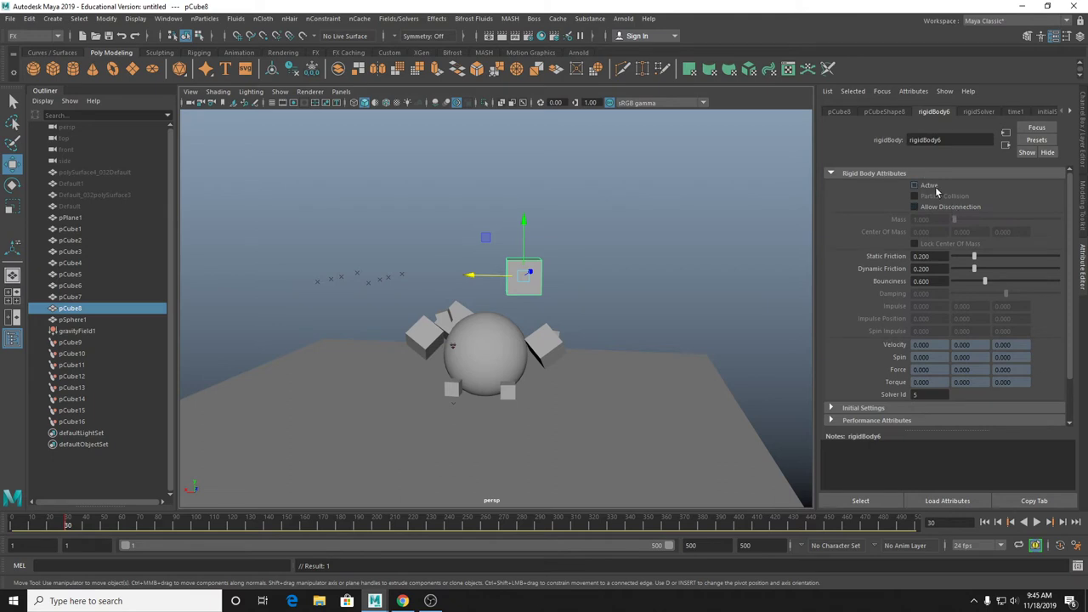
At frame 32, turn on the Active attribute of pCube8's rigid body and set a key on it.
{"action": "left_click", "coordinate": [71, 524]}
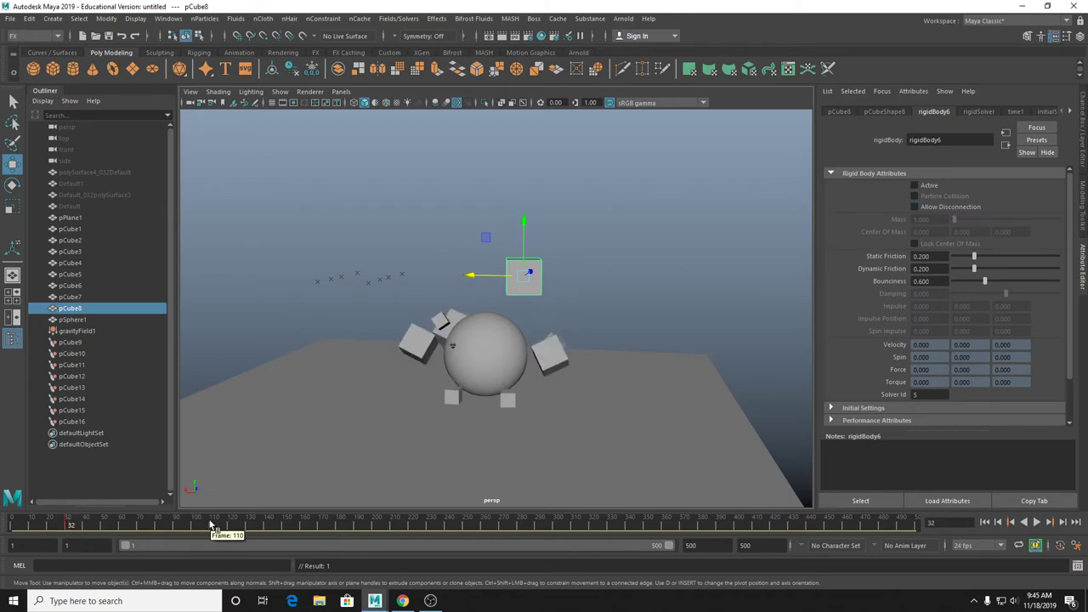
{"action": "right_click", "coordinate": [932, 192]}
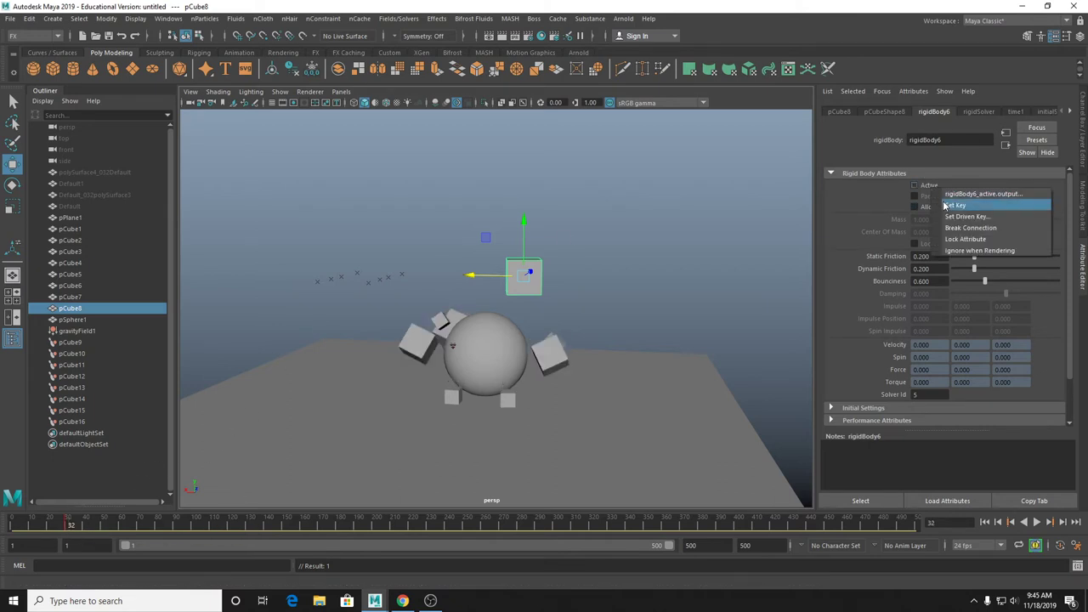
{"action": "left_click", "coordinate": [932, 190]}
{"action": "right_click", "coordinate": [931, 191]}
{"action": "left_click", "coordinate": [961, 226]}
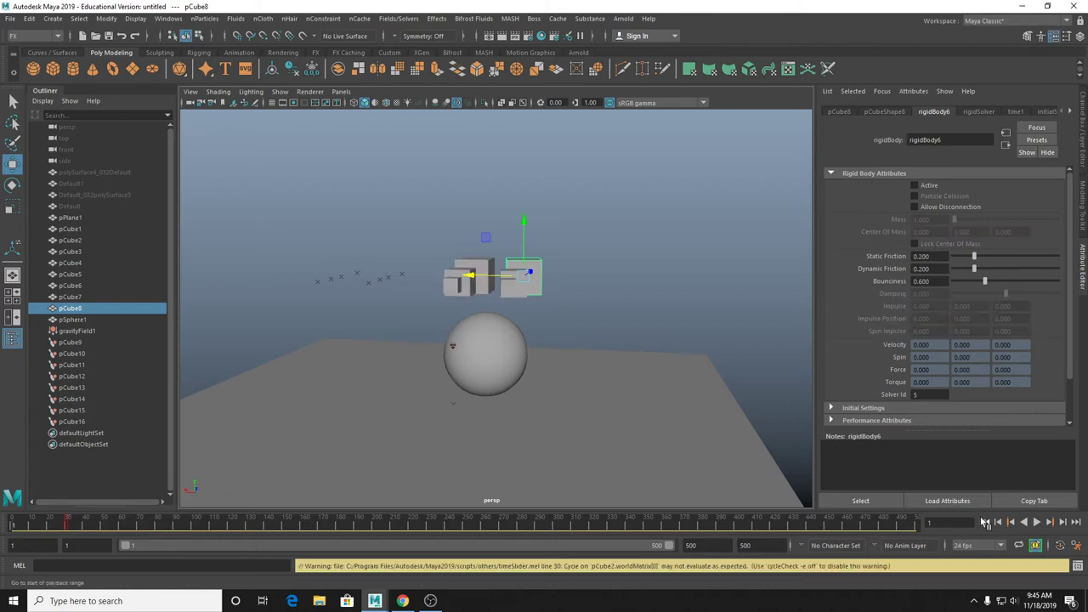
Play the simulation from frame 1 to check pCube8's delayed fall against the other cubes.
{"action": "left_click", "coordinate": [985, 522]}
{"action": "left_click", "coordinate": [1037, 522]}
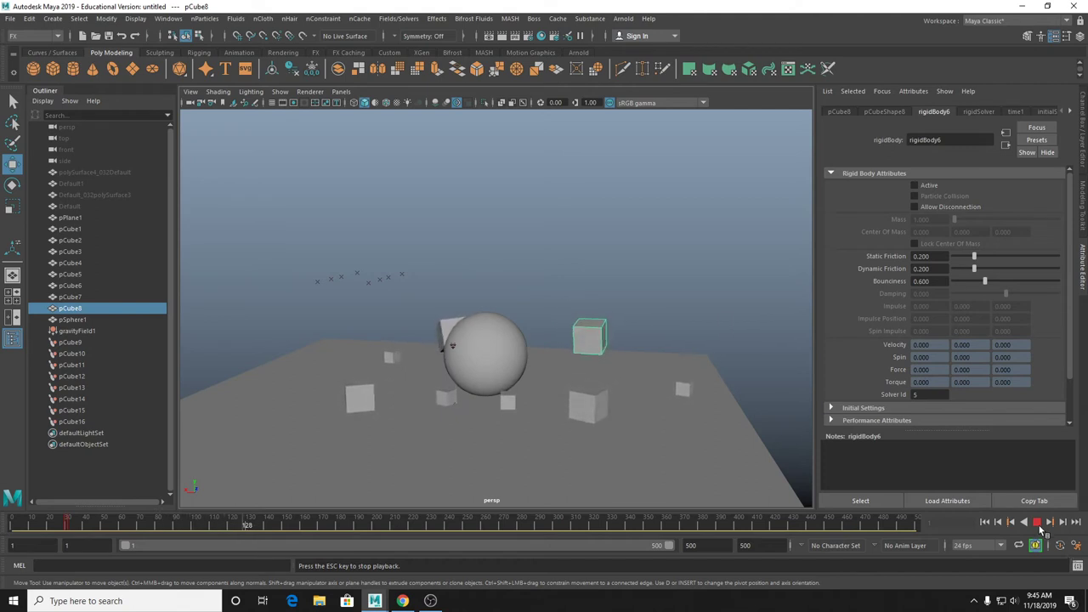
{"action": "key", "text": "Escape"}
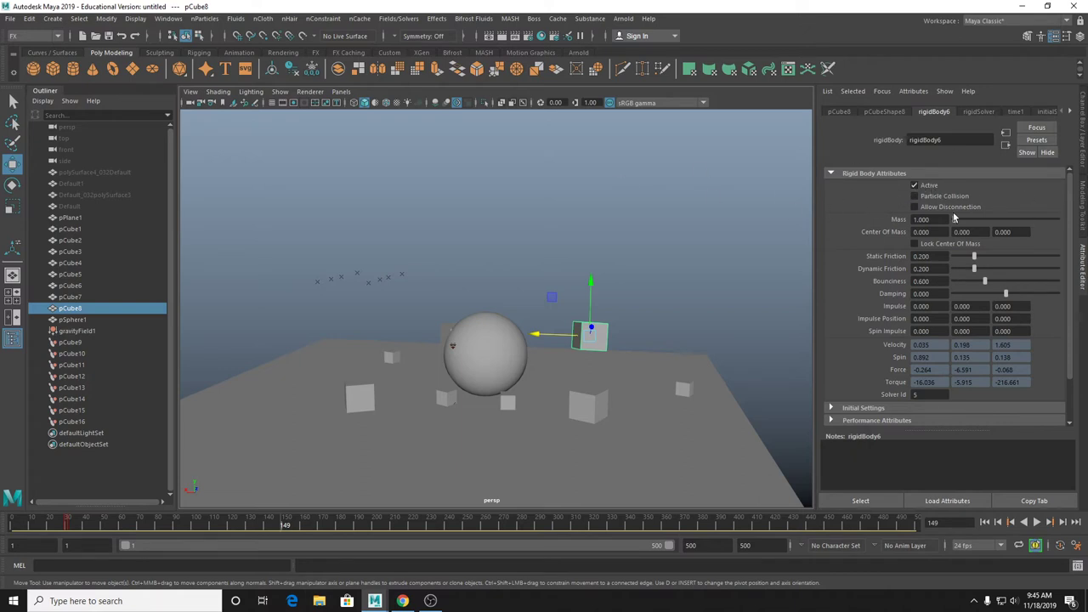
Delete both keys on the Active curve of pCube8's rigid body in the Graph Editor and close the editor.
{"action": "left_click", "coordinate": [168, 19]}
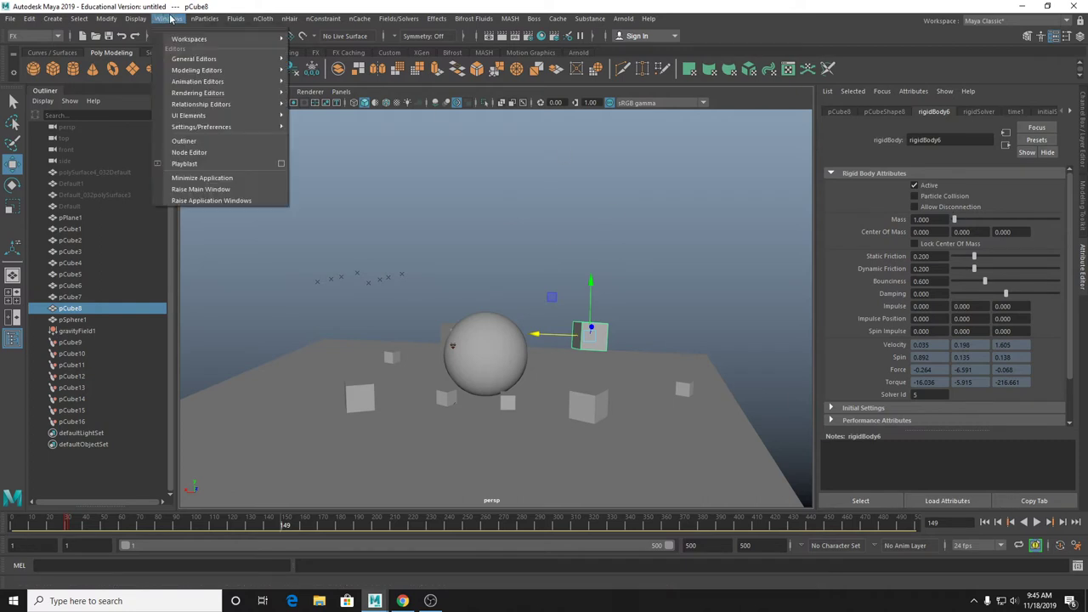
{"action": "mouse_move", "coordinate": [212, 80]}
{"action": "left_click", "coordinate": [338, 100]}
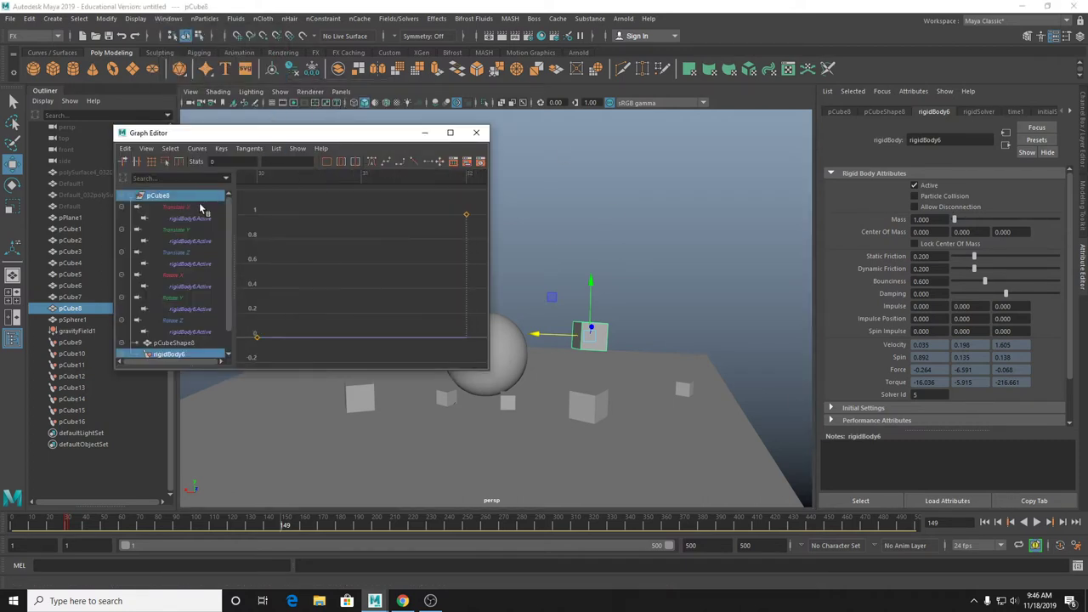
{"action": "scroll", "coordinate": [202, 312], "scroll_direction": "down", "scroll_amount": 2}
{"action": "left_click", "coordinate": [176, 343]}
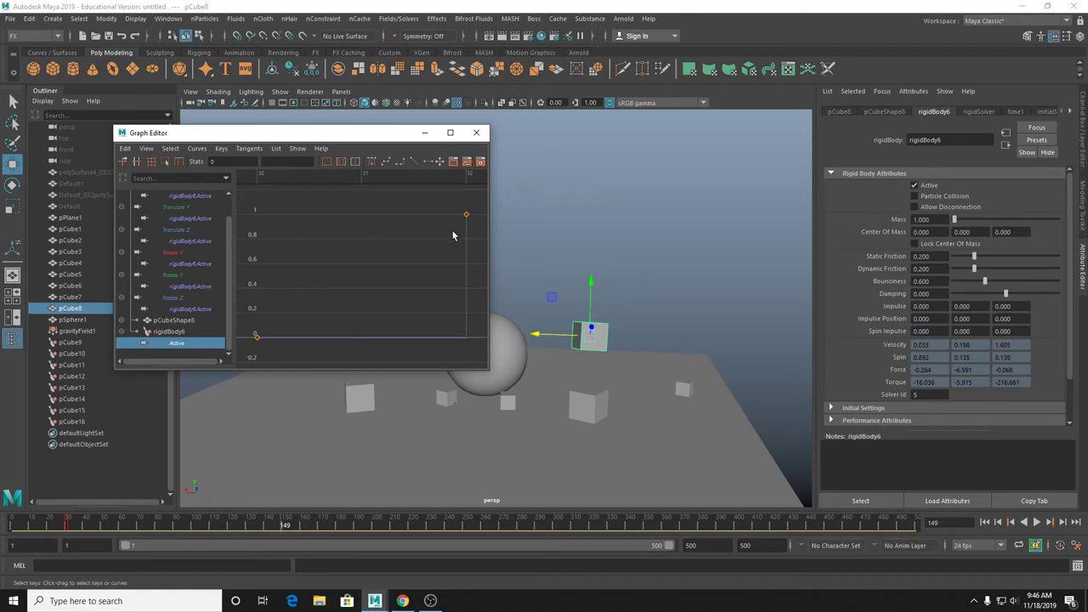
{"action": "left_click_drag", "start_coordinate": [247, 357], "coordinate": [509, 207]}
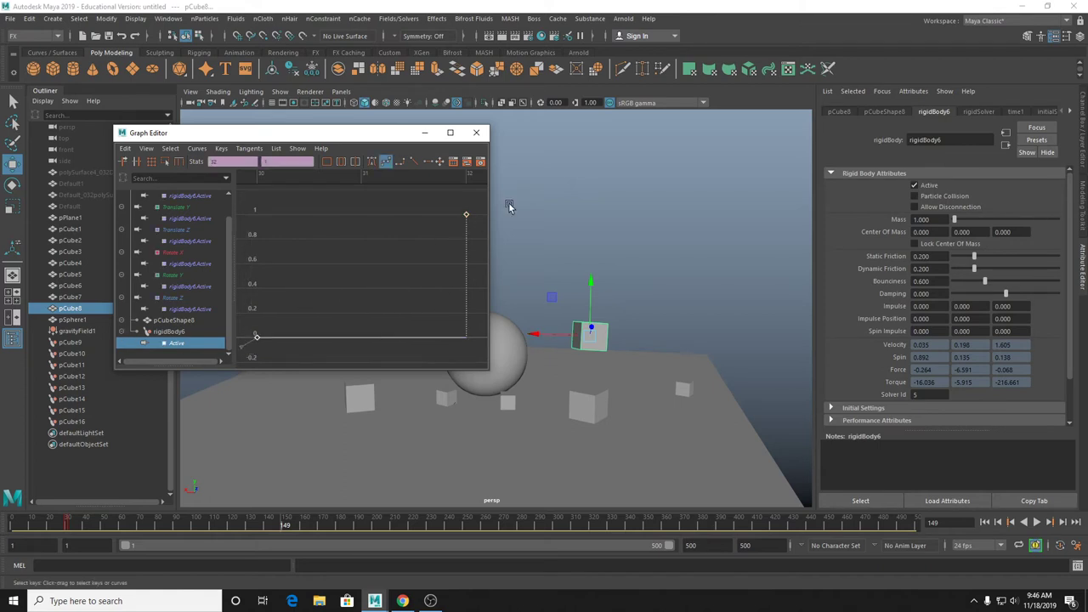
{"action": "key", "text": "Delete"}
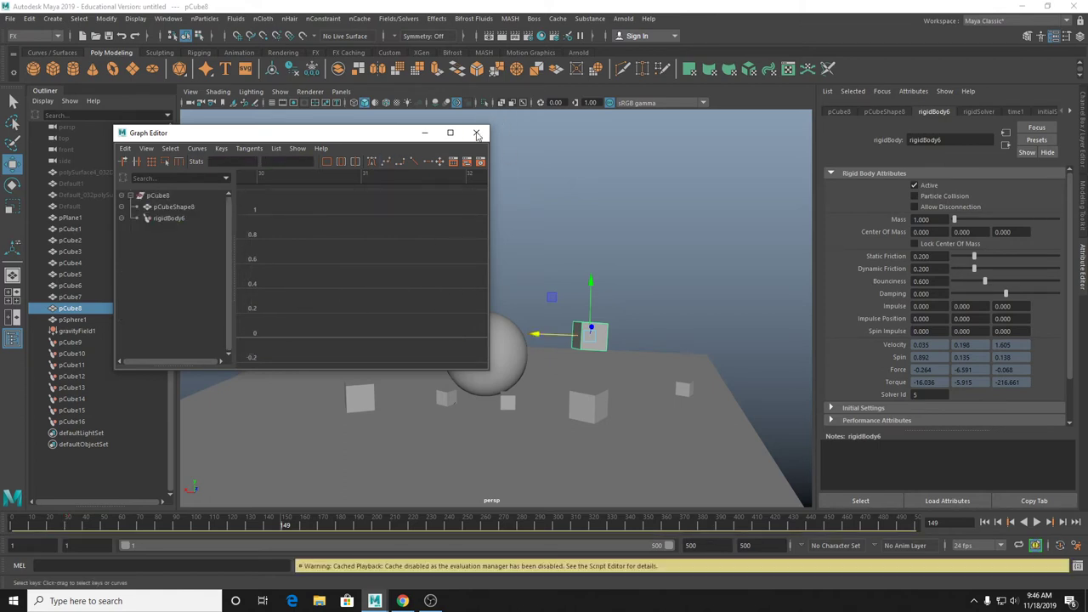
{"action": "left_click", "coordinate": [477, 133]}
Replay the simulation from frame 1 without the Active keys and examine the scattered cubes from several angles.
{"action": "left_click", "coordinate": [13, 525]}
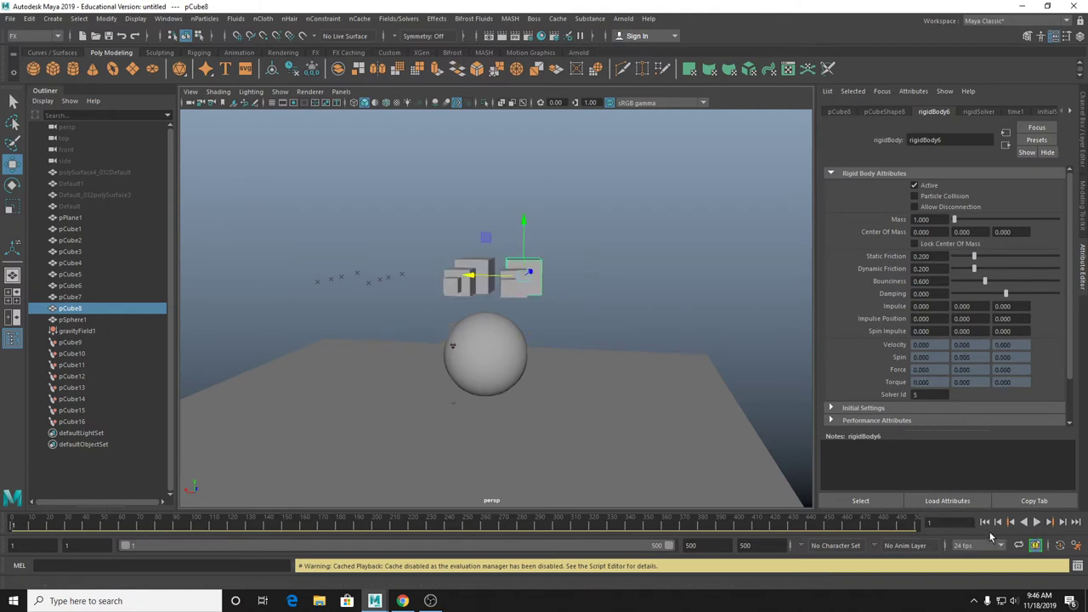
{"action": "left_click", "coordinate": [1036, 523]}
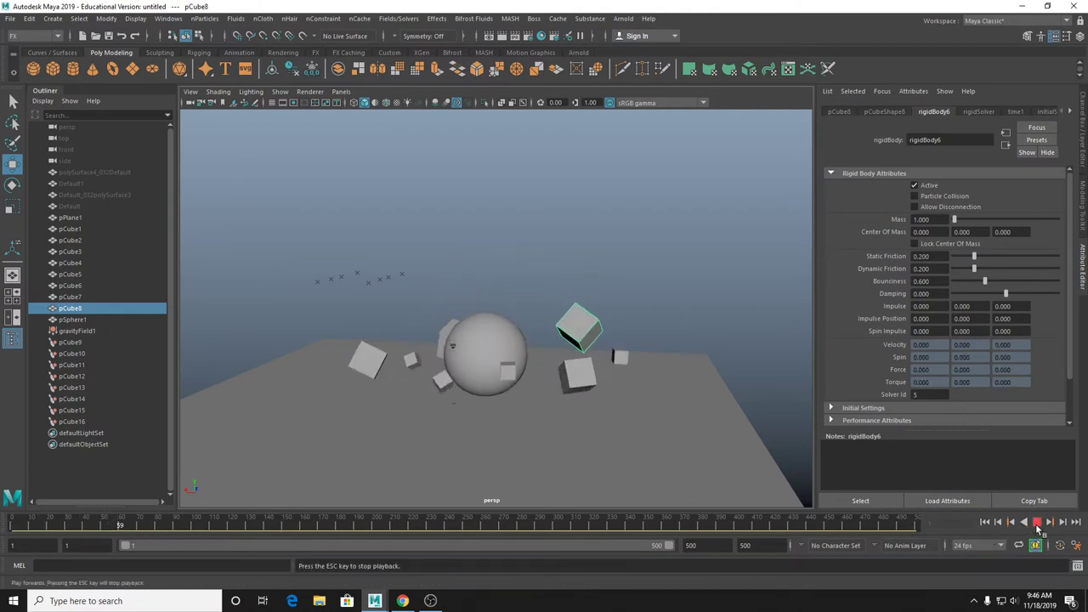
{"action": "left_click_drag", "start_coordinate": [634, 323], "coordinate": [612, 339], "text": "alt"}
{"action": "key", "text": "super"}
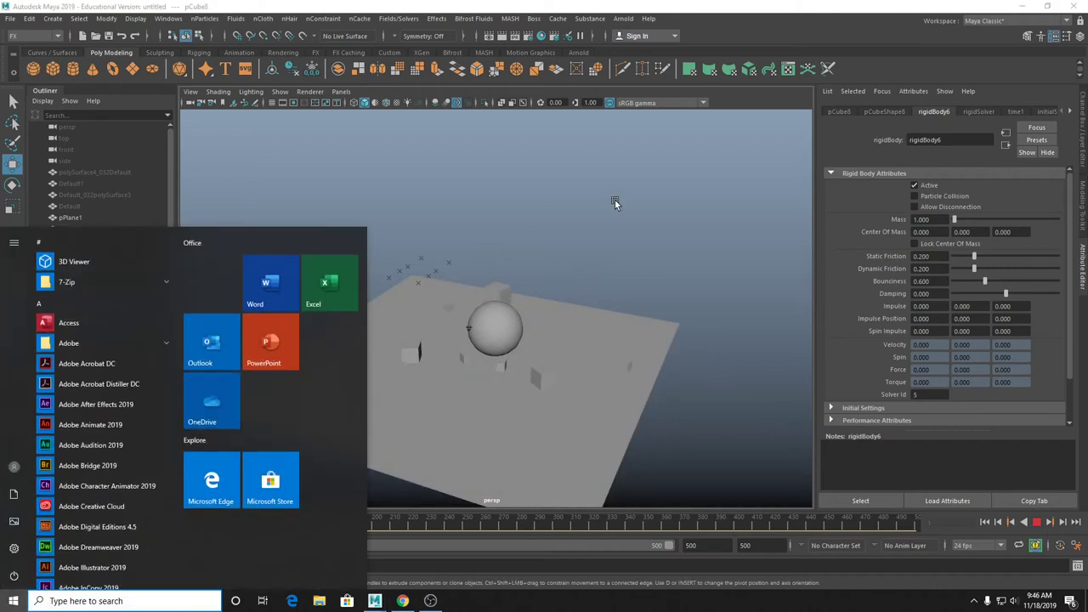
{"action": "key", "text": "super"}
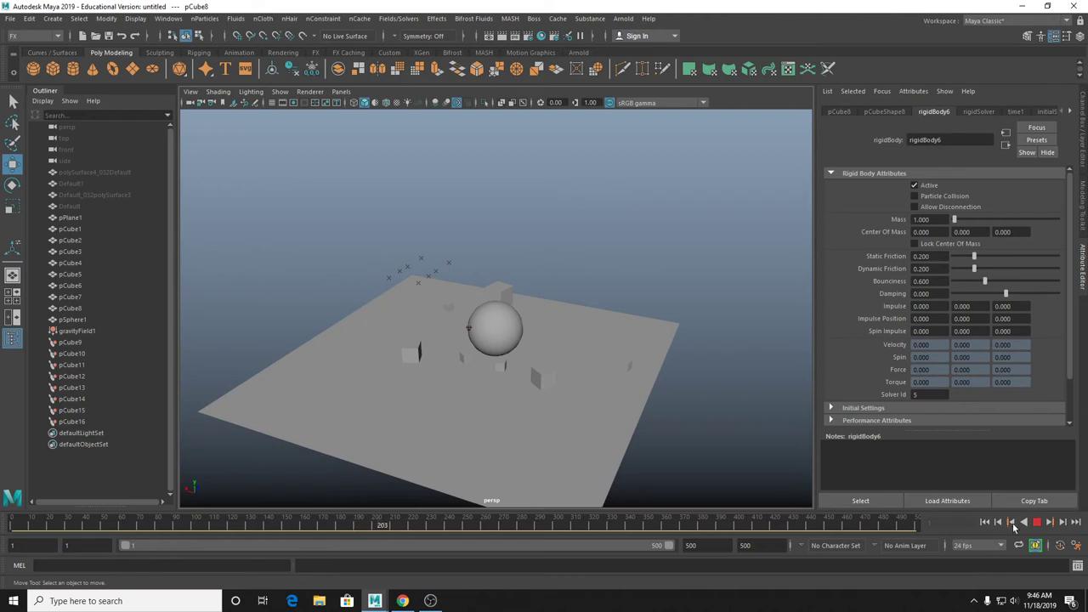
{"action": "left_click", "coordinate": [1037, 524]}
{"action": "left_click_drag", "start_coordinate": [399, 323], "coordinate": [606, 317], "text": "alt"}
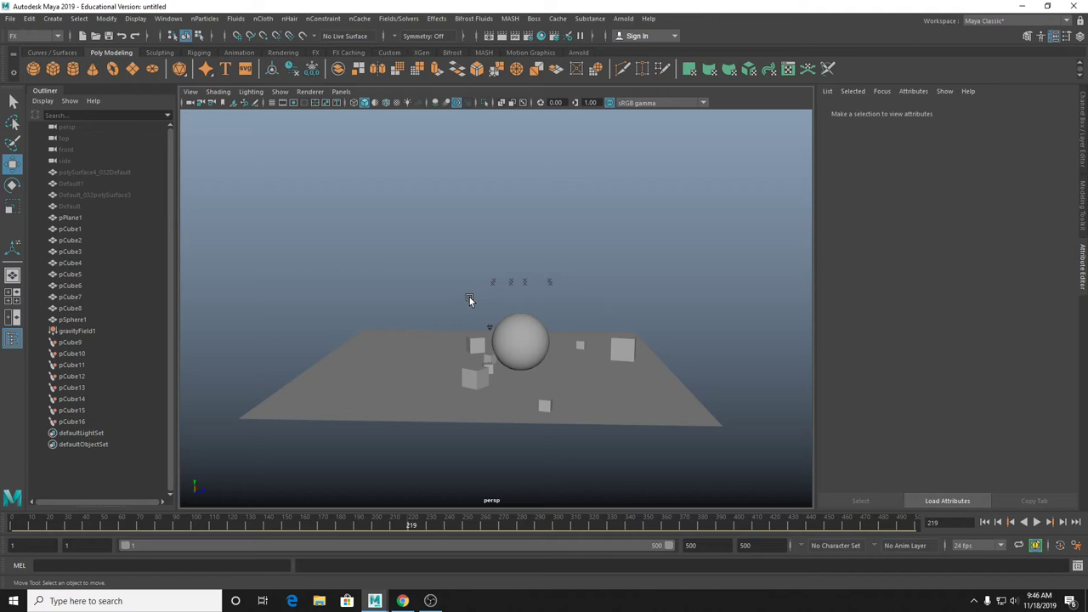
{"action": "left_click_drag", "start_coordinate": [597, 348], "coordinate": [732, 356], "text": "alt"}
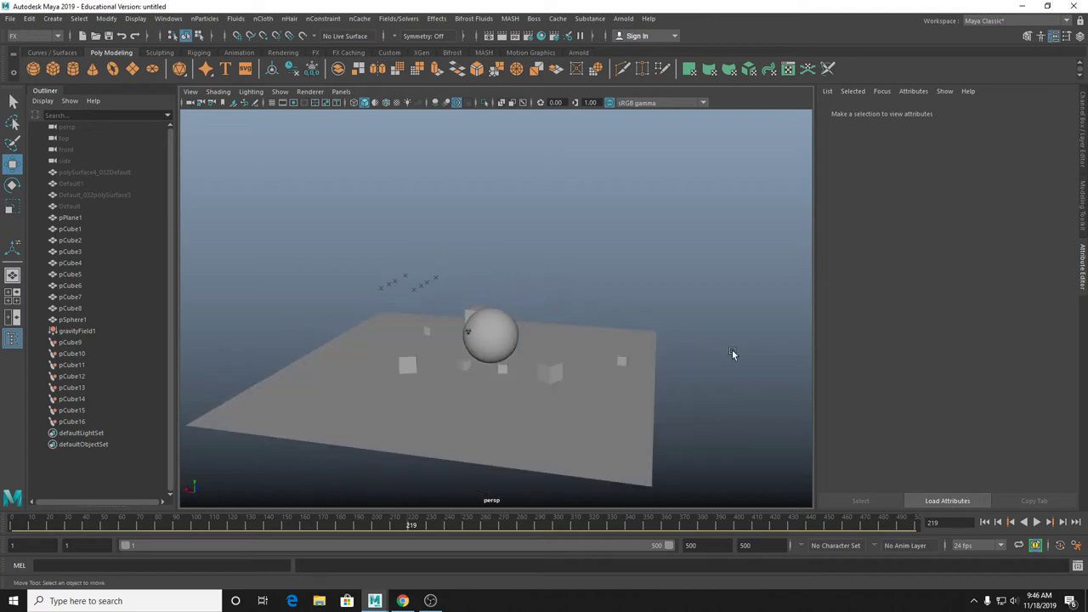
Delete pCube1 through pCube7, the sphere and the gravity field, keeping the ground plane.
{"action": "left_click_drag", "start_coordinate": [259, 223], "coordinate": [510, 408]}
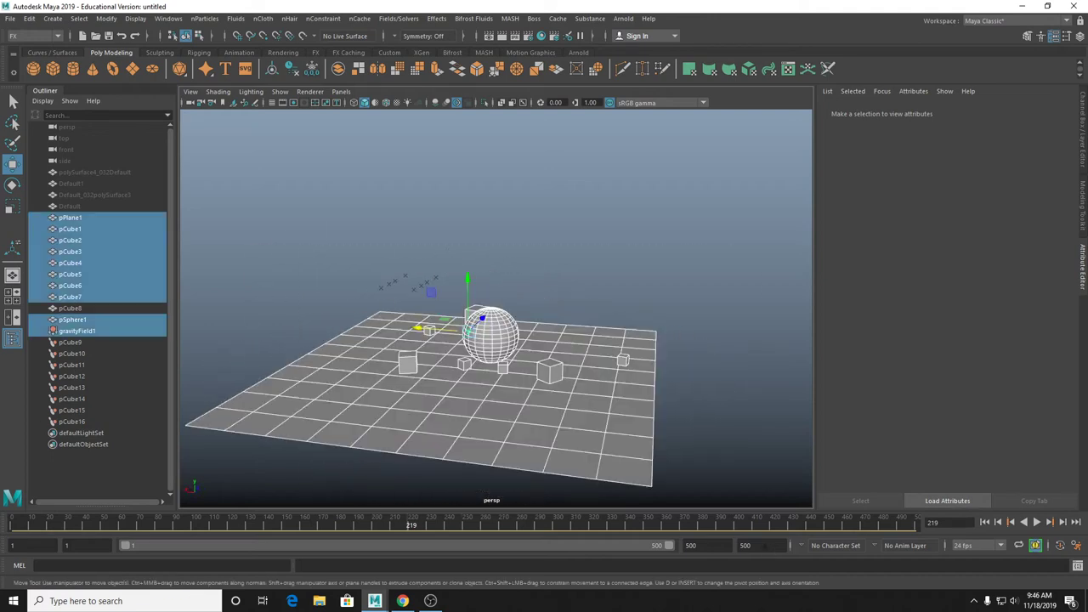
{"action": "left_click_drag", "start_coordinate": [363, 411], "coordinate": [458, 507]}
{"action": "key", "text": "Delete"}
Delete the leftover nodes pCube9 through pCube16 from the scene.
{"action": "left_click", "coordinate": [445, 392]}
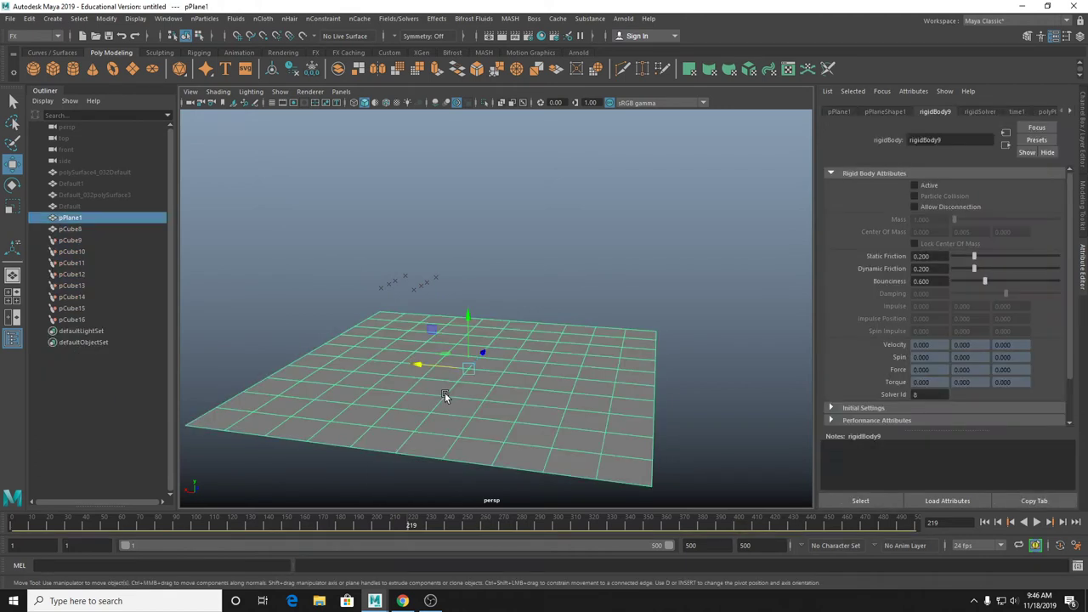
{"action": "left_click", "coordinate": [64, 320]}
{"action": "left_click", "coordinate": [79, 241], "text": "shift"}
{"action": "key", "text": "Delete"}
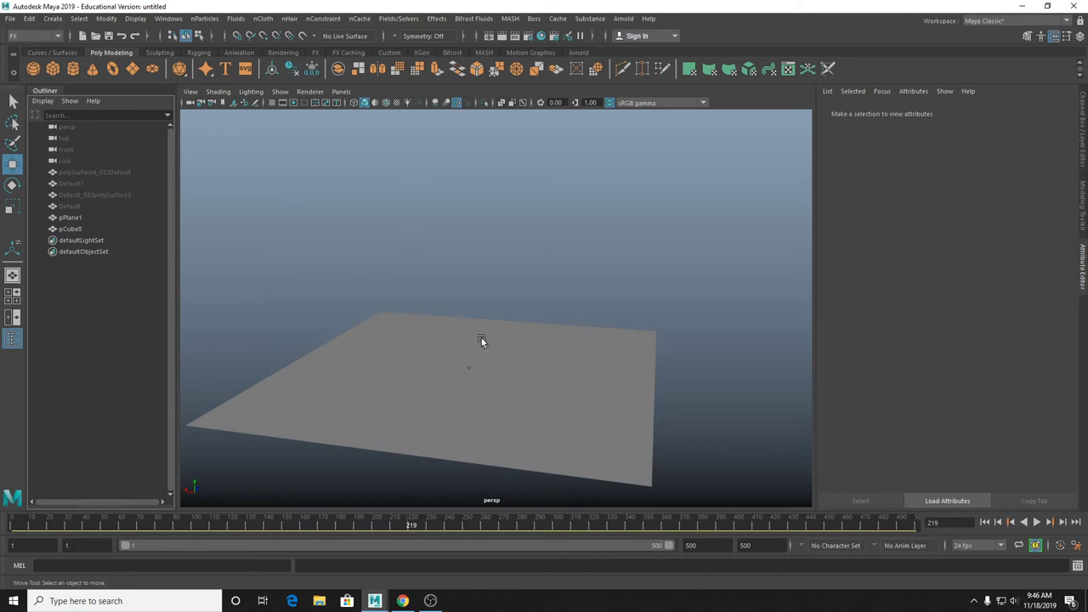
Smooth the ground plane pPlane1 with 1 division and look over its denser mesh.
{"action": "left_click", "coordinate": [482, 341]}
{"action": "key", "text": "space"}
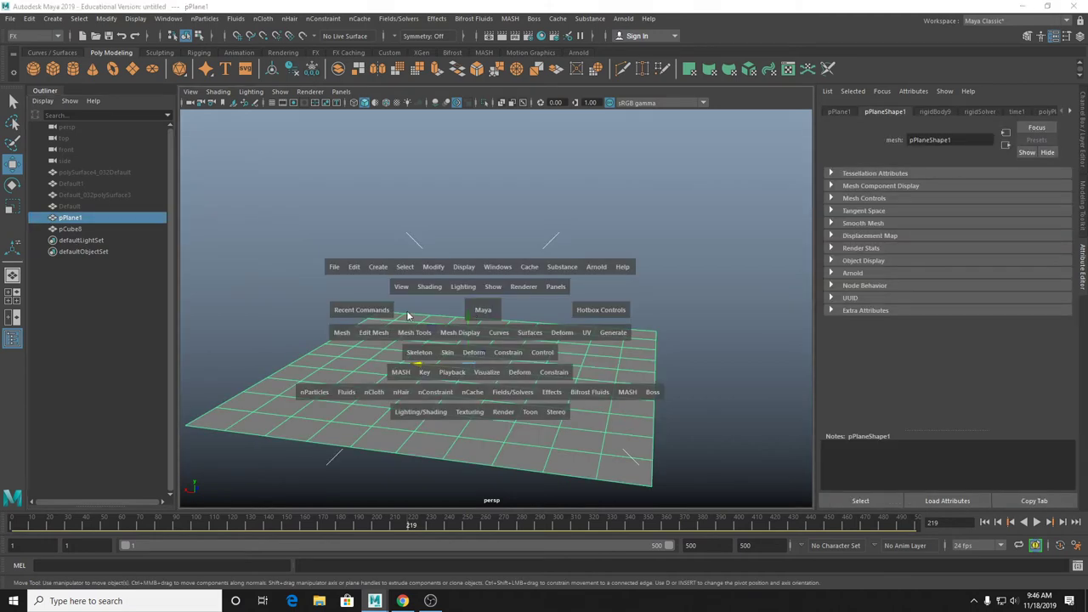
{"action": "left_click", "coordinate": [348, 334]}
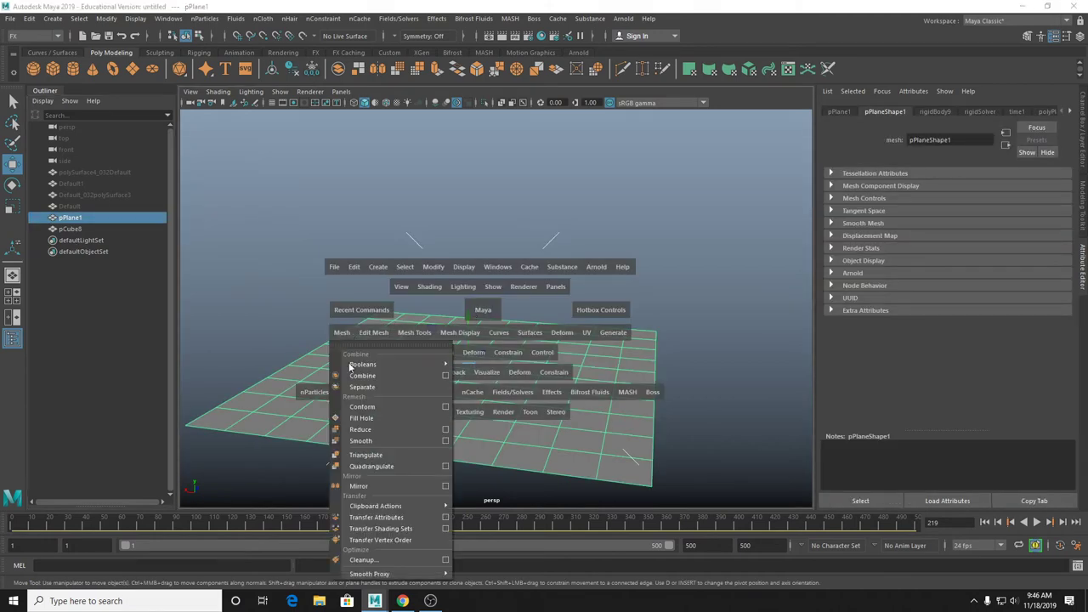
{"action": "left_click", "coordinate": [389, 442]}
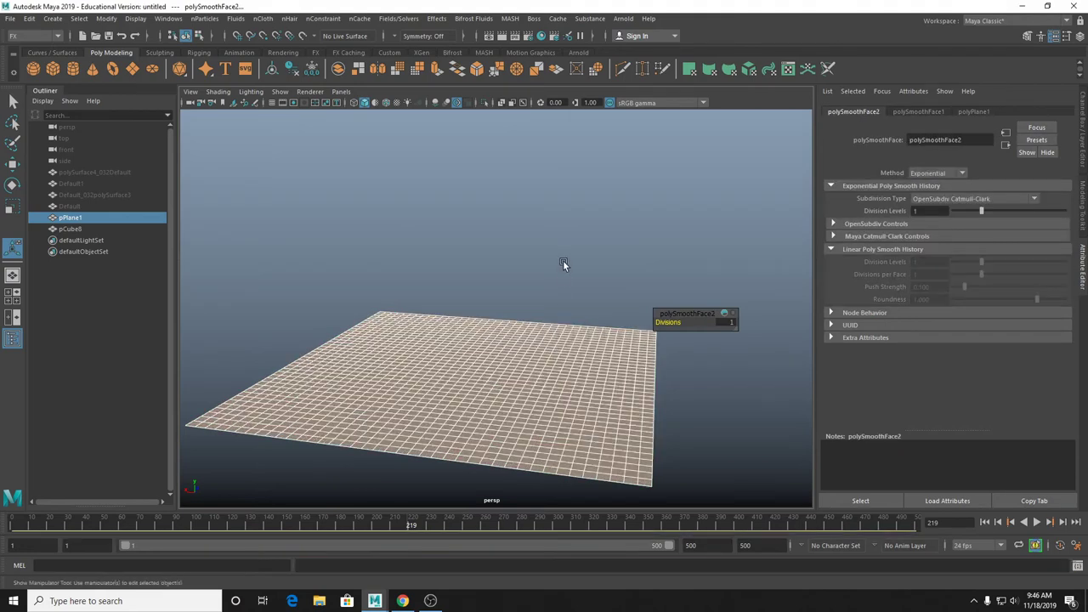
{"action": "left_click", "coordinate": [563, 261]}
{"action": "left_click_drag", "start_coordinate": [563, 260], "coordinate": [524, 274], "text": "alt"}
{"action": "left_click", "coordinate": [538, 344]}
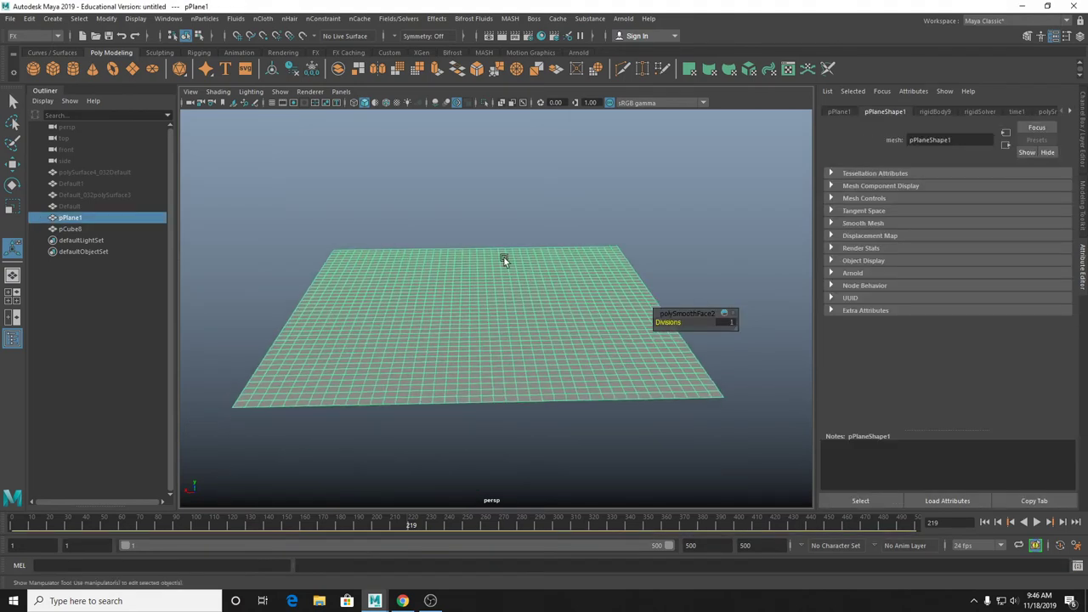
Delete the four hidden objects listed above pPlane1 in the scene hierarchy.
{"action": "left_click", "coordinate": [85, 207]}
{"action": "left_click", "coordinate": [91, 172], "text": "shift"}
{"action": "key", "text": "Delete"}
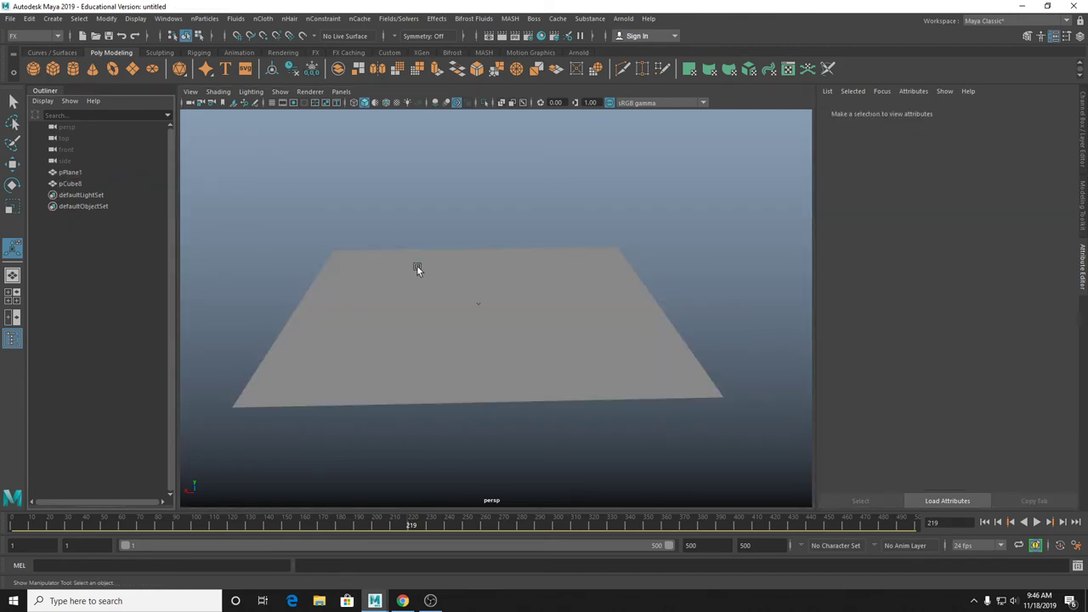
Create a polygon cylinder on the ground plane and set its Subdivisions Axis to 8.
{"action": "left_click_drag", "start_coordinate": [423, 275], "coordinate": [445, 299], "text": "alt"}
{"action": "left_click", "coordinate": [73, 69]}
{"action": "right_click_drag", "start_coordinate": [512, 292], "coordinate": [779, 324], "text": "alt"}
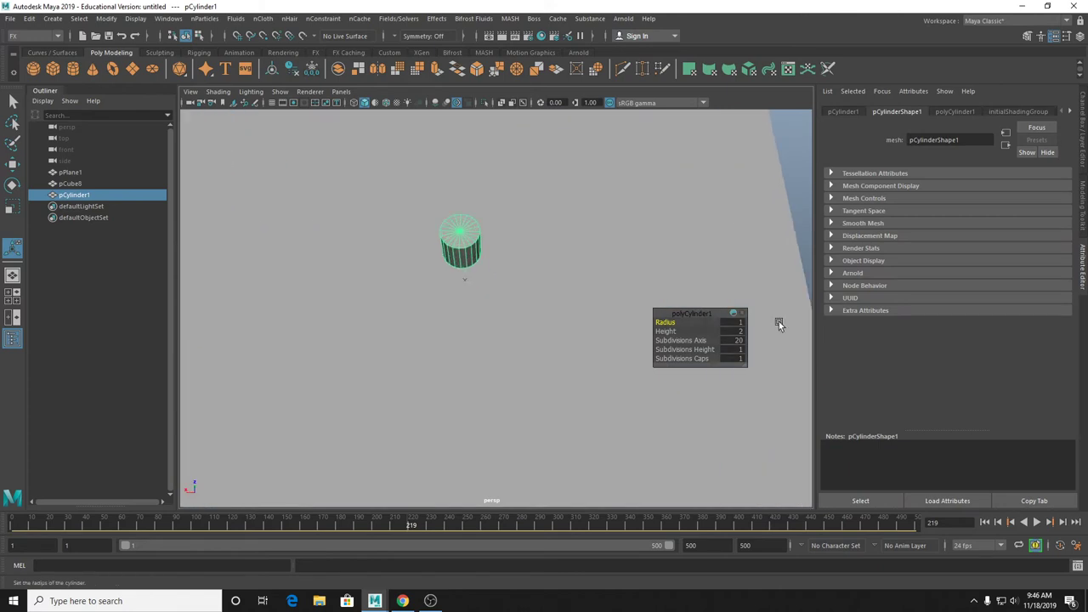
{"action": "left_click", "coordinate": [740, 340]}
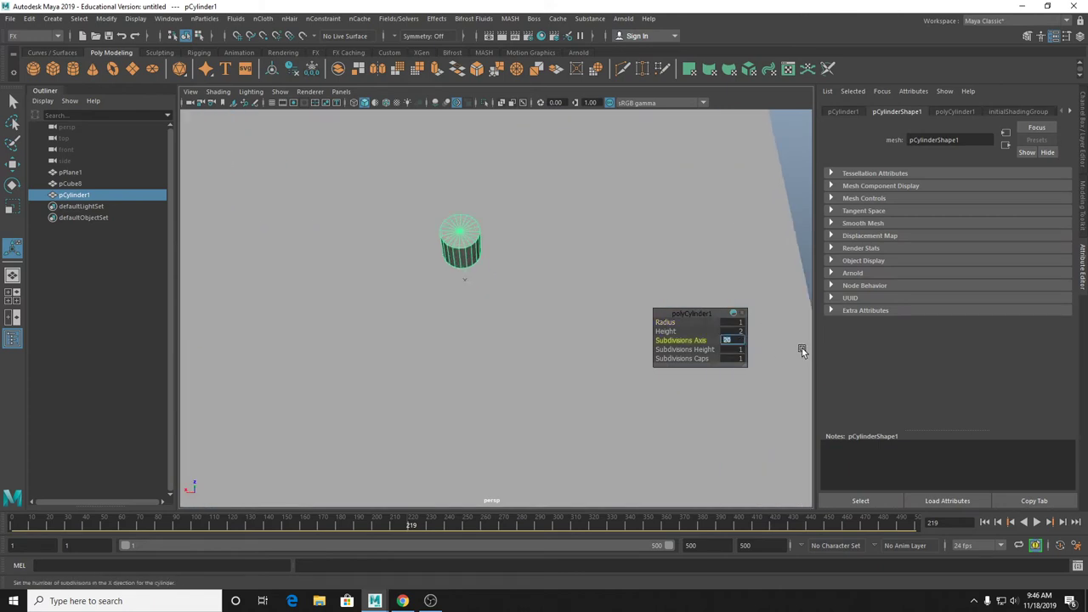
{"action": "type", "text": "8"}
{"action": "key", "text": "Return"}
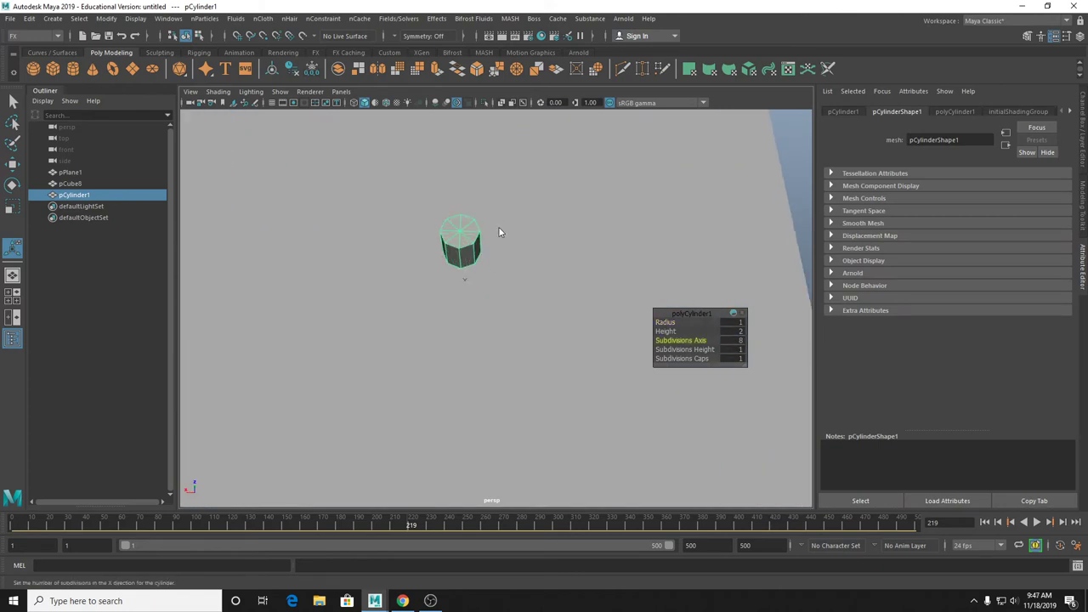
Extrude alternating side faces of the cylinder outward into four long blades and return to object mode.
{"action": "key", "text": "q"}
{"action": "left_click", "coordinate": [479, 260]}
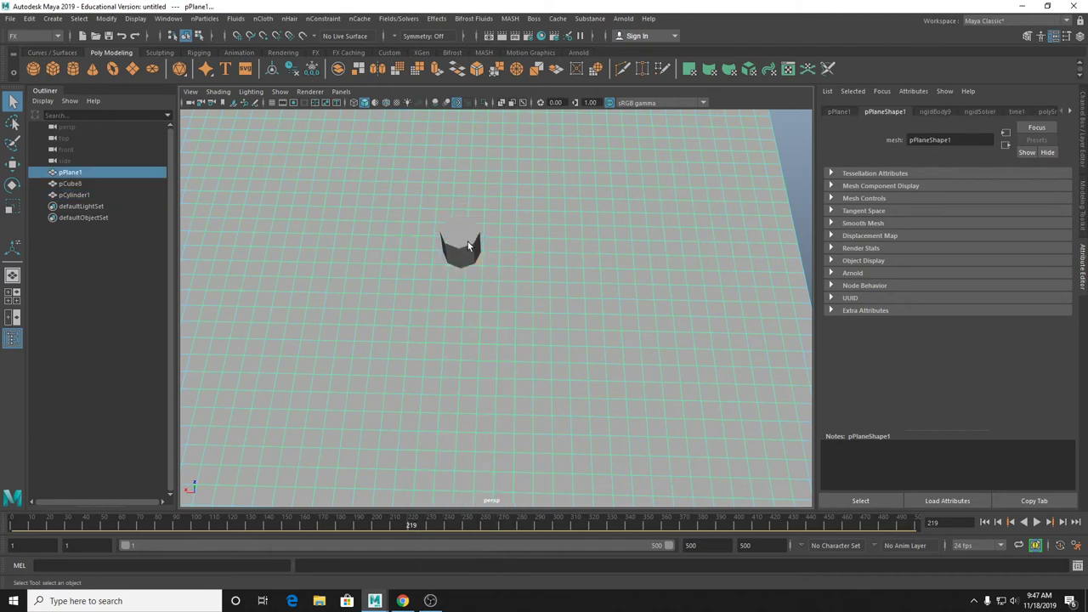
{"action": "right_click_drag", "start_coordinate": [467, 245], "coordinate": [469, 282]}
{"action": "left_click", "coordinate": [466, 255]}
{"action": "left_click_drag", "start_coordinate": [466, 255], "coordinate": [408, 247], "text": "alt"}
{"action": "left_click", "coordinate": [546, 266]}
{"action": "key", "text": "ctrl+e"}
{"action": "key", "text": "r"}
{"action": "right_click_drag", "start_coordinate": [544, 234], "coordinate": [571, 238]}
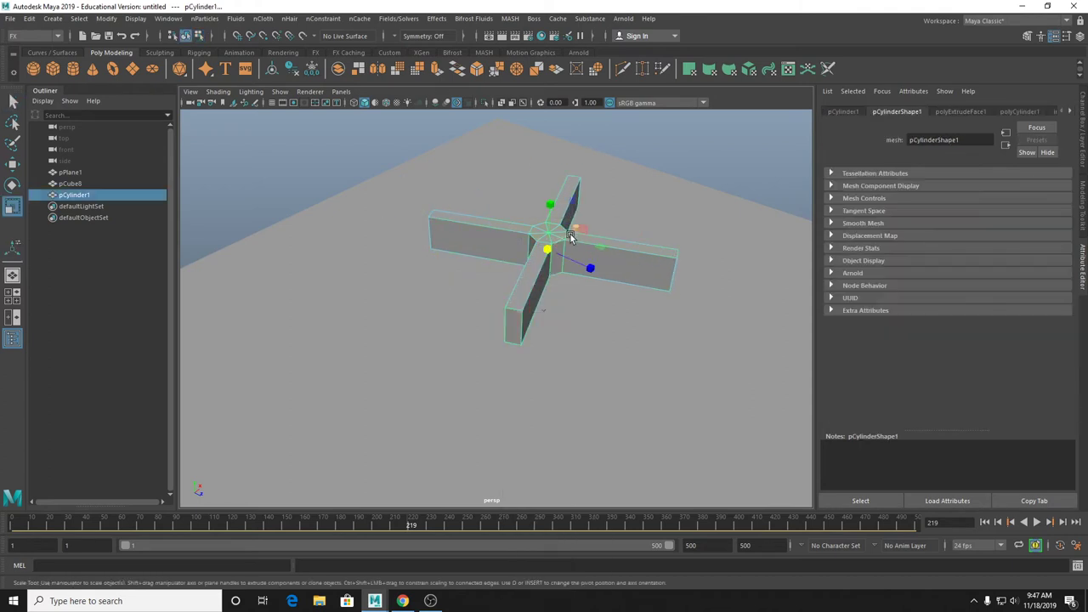
Scale the bladed cylinder to about 1.8 along Y, leaving its X and Z scale at 1.
{"action": "left_click_drag", "start_coordinate": [550, 207], "coordinate": [551, 157]}
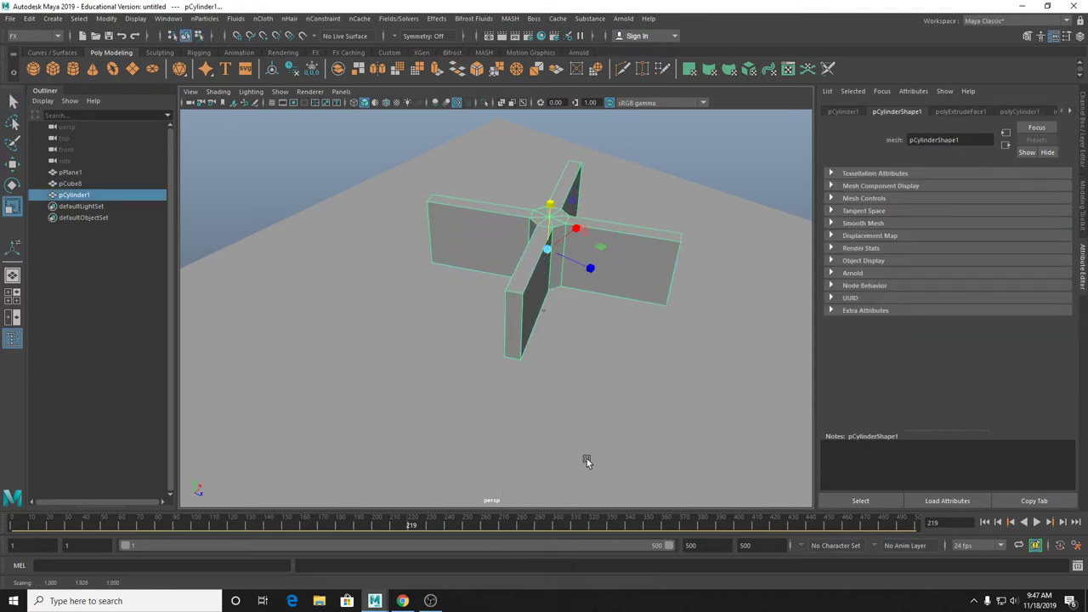
{"action": "scroll", "coordinate": [608, 423], "scroll_direction": "down", "scroll_amount": 2}
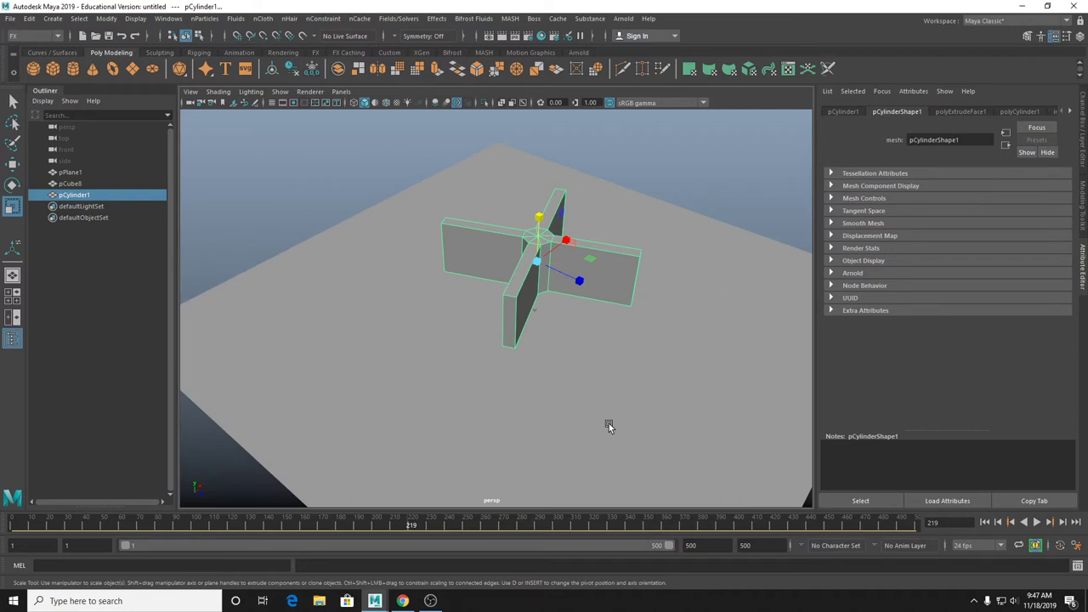
{"action": "scroll", "coordinate": [575, 302], "scroll_direction": "down", "scroll_amount": 3}
{"action": "scroll", "coordinate": [564, 287], "scroll_direction": "up", "scroll_amount": 2}
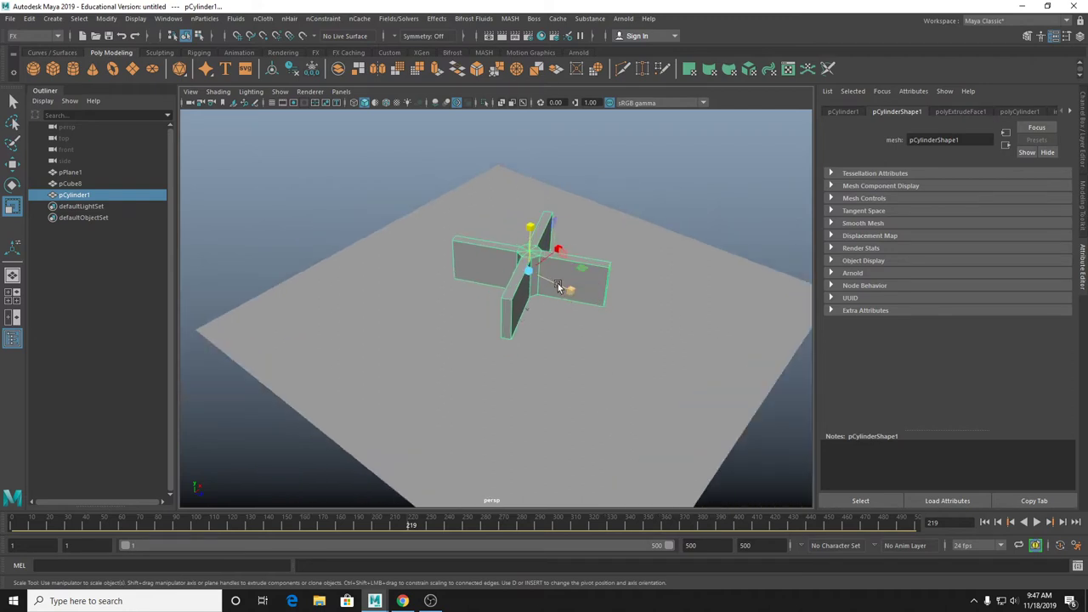
{"action": "left_click_drag", "start_coordinate": [571, 292], "coordinate": [546, 280]}
{"action": "key", "text": "ctrl+z"}
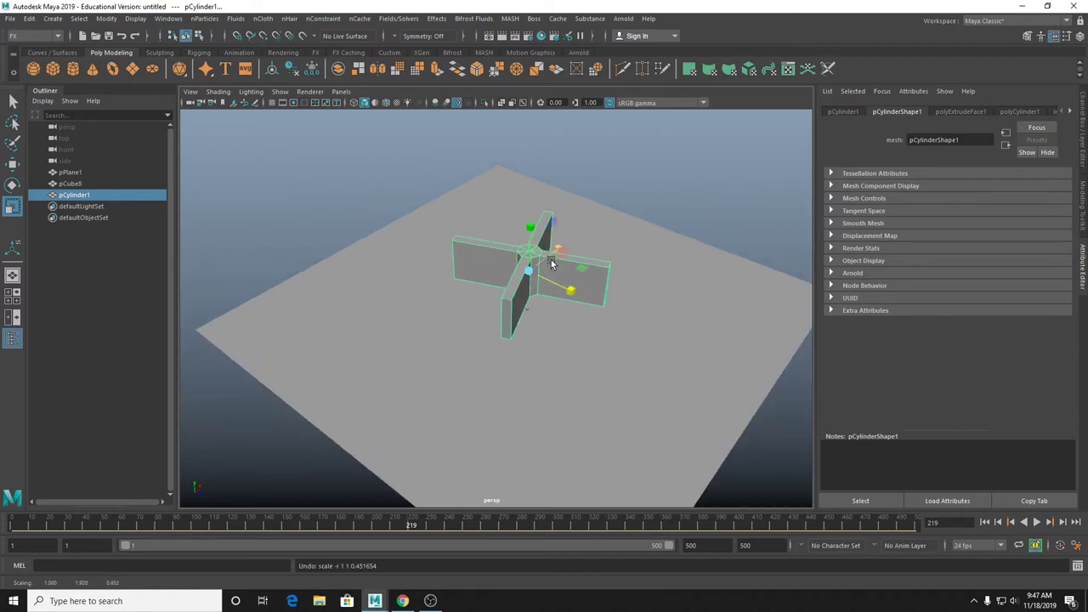
Rotate the bladed cylinder about 88 degrees around X so it lies on its side like a wheel.
{"action": "key", "text": "e"}
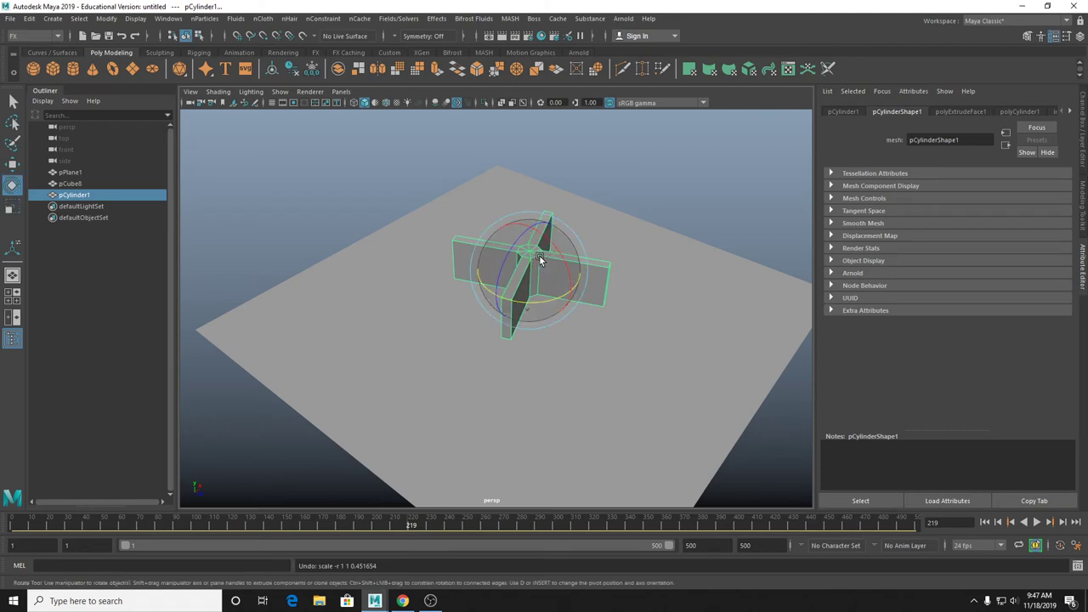
{"action": "left_click_drag", "start_coordinate": [539, 255], "coordinate": [585, 357]}
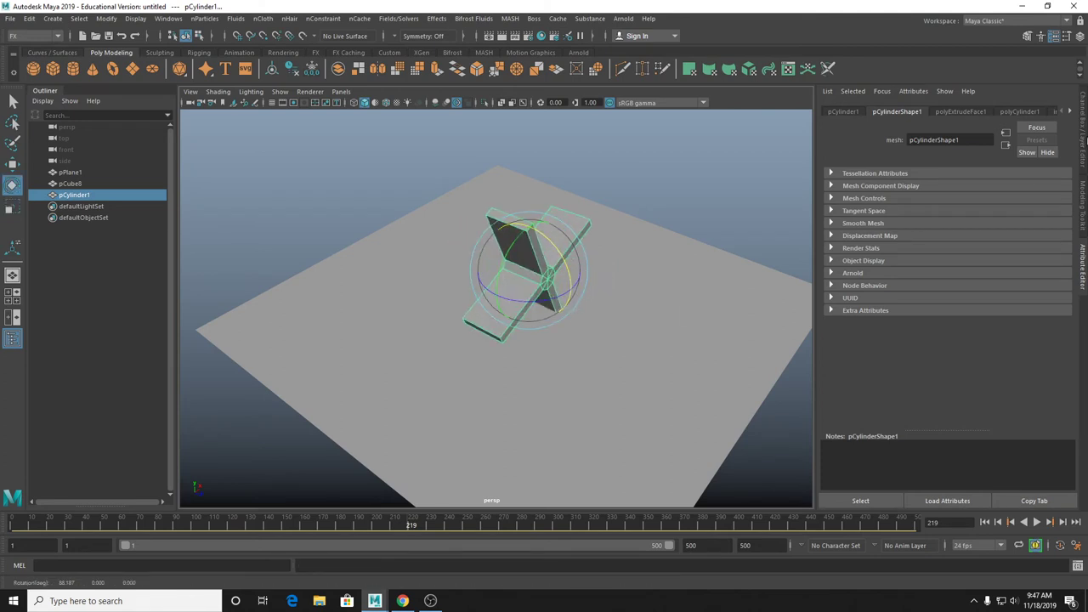
Set the bladed wheel's Rotate X to exactly 90.
{"action": "left_click", "coordinate": [1083, 135]}
{"action": "double_click", "coordinate": [1038, 187]}
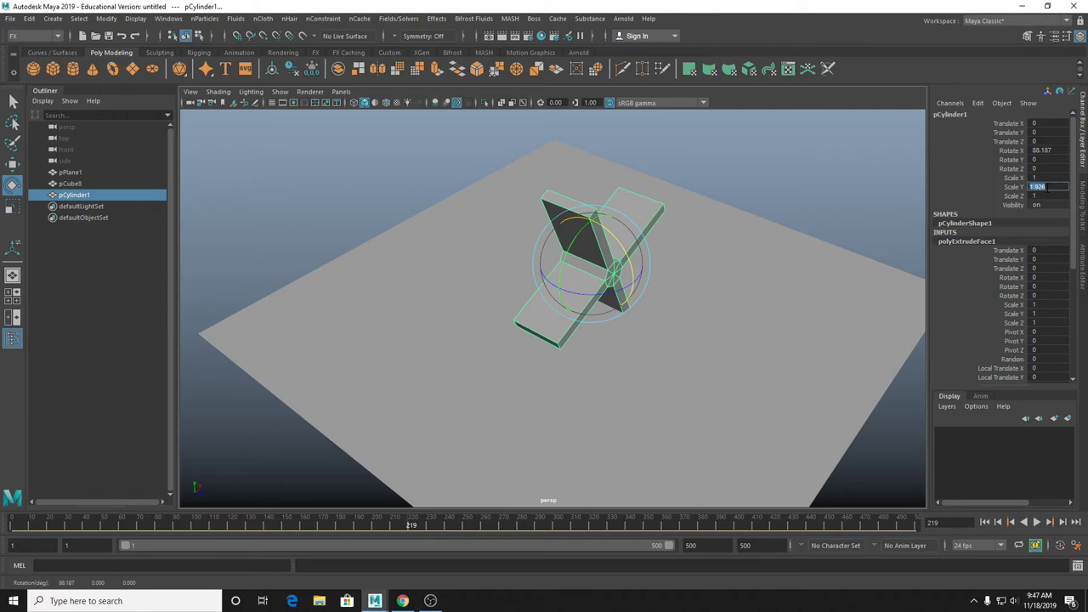
{"action": "double_click", "coordinate": [1039, 151]}
{"action": "type", "text": "90"}
{"action": "key", "text": "Return"}
Move the wheel beside the ground plane to about -24.7 in X and 0.8 in Y, and freeze its transformations.
{"action": "left_click_drag", "start_coordinate": [680, 289], "coordinate": [306, 227], "text": "alt"}
{"action": "key", "text": "w"}
{"action": "left_click_drag", "start_coordinate": [318, 272], "coordinate": [388, 259], "text": "alt"}
{"action": "left_click_drag", "start_coordinate": [260, 253], "coordinate": [260, 240]}
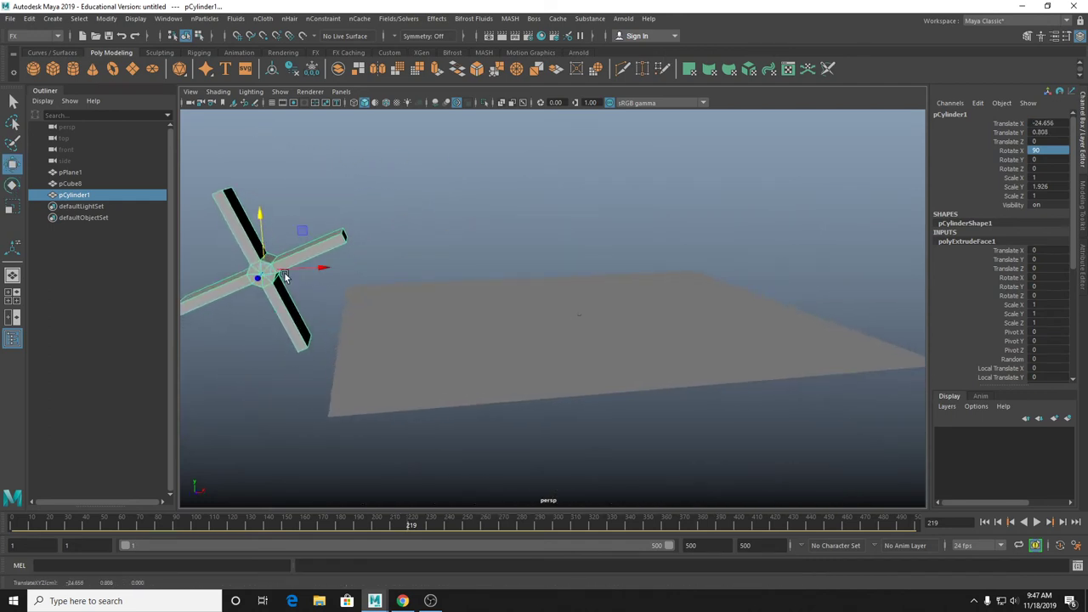
{"action": "left_click", "coordinate": [311, 68]}
{"action": "left_click_drag", "start_coordinate": [383, 277], "coordinate": [178, 369], "text": "alt"}
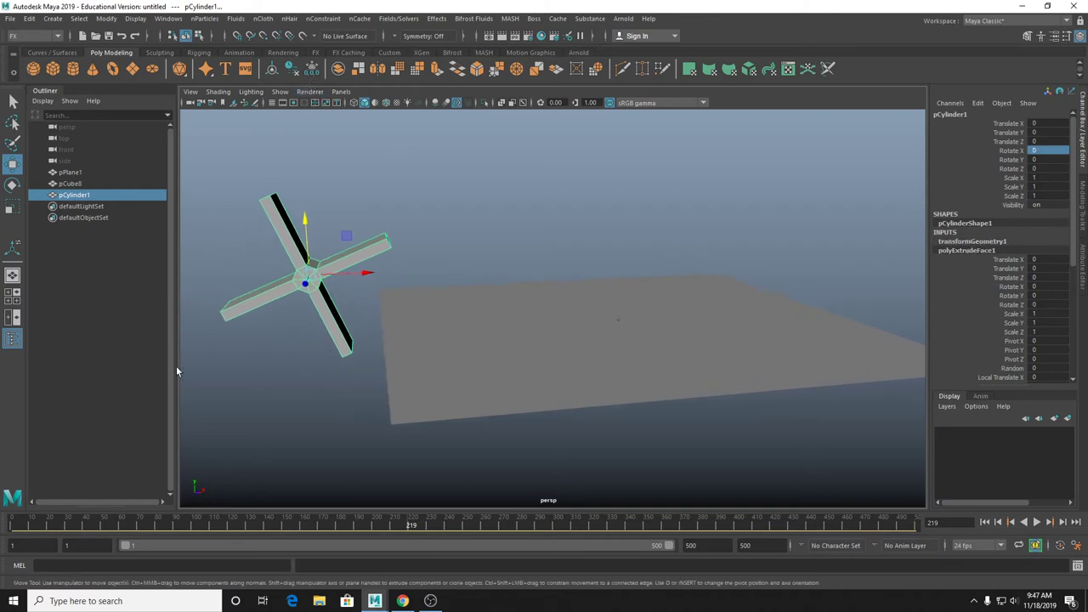
Return to frame 1 and delete the leftover cube above the ground plane.
{"action": "left_click_drag", "start_coordinate": [34, 520], "coordinate": [12, 520]}
{"action": "left_click", "coordinate": [620, 235]}
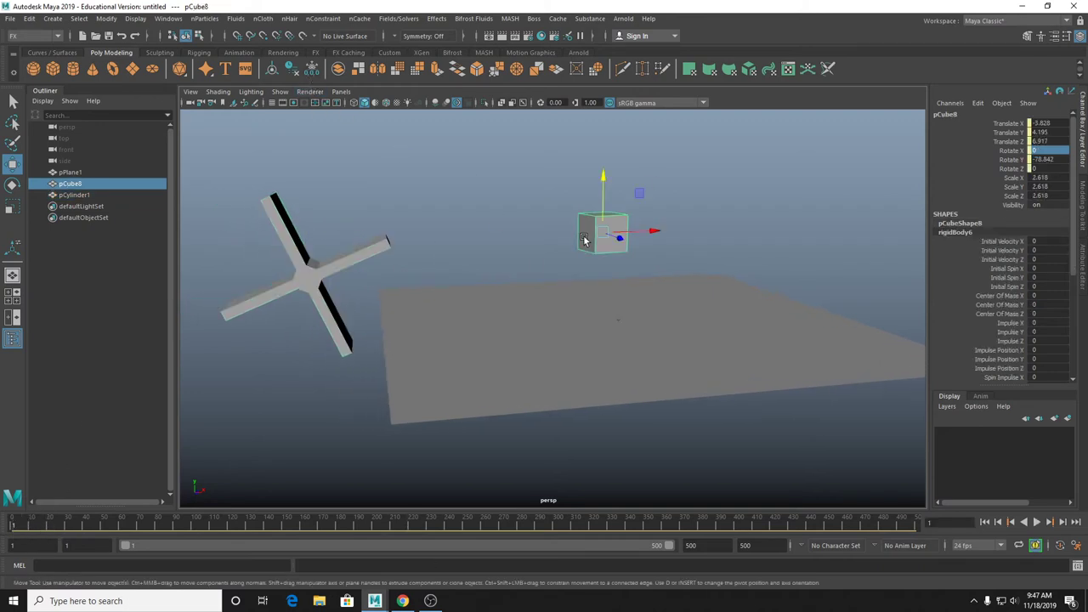
{"action": "key", "text": "Delete"}
Keyframe the wheel at frame 1, and at frame 100 moved to about 42.8 in X and rotated about -238 degrees around Z.
{"action": "left_click", "coordinate": [314, 285]}
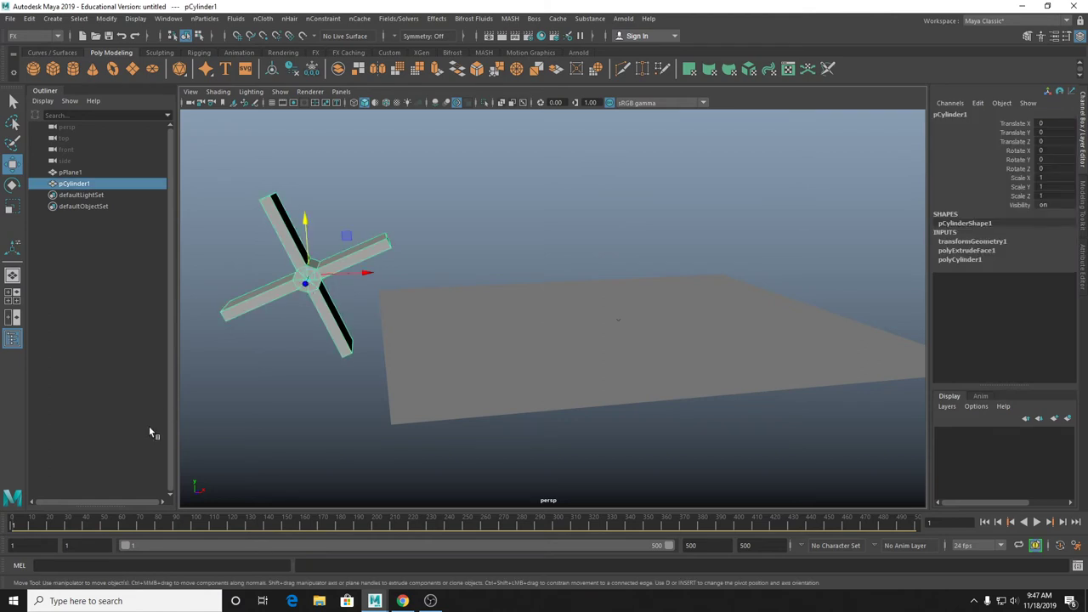
{"action": "left_click_drag", "start_coordinate": [51, 525], "coordinate": [195, 527]}
{"action": "left_click_drag", "start_coordinate": [353, 274], "coordinate": [838, 263]}
{"action": "key", "text": "e"}
{"action": "left_click_drag", "start_coordinate": [765, 236], "coordinate": [827, 307]}
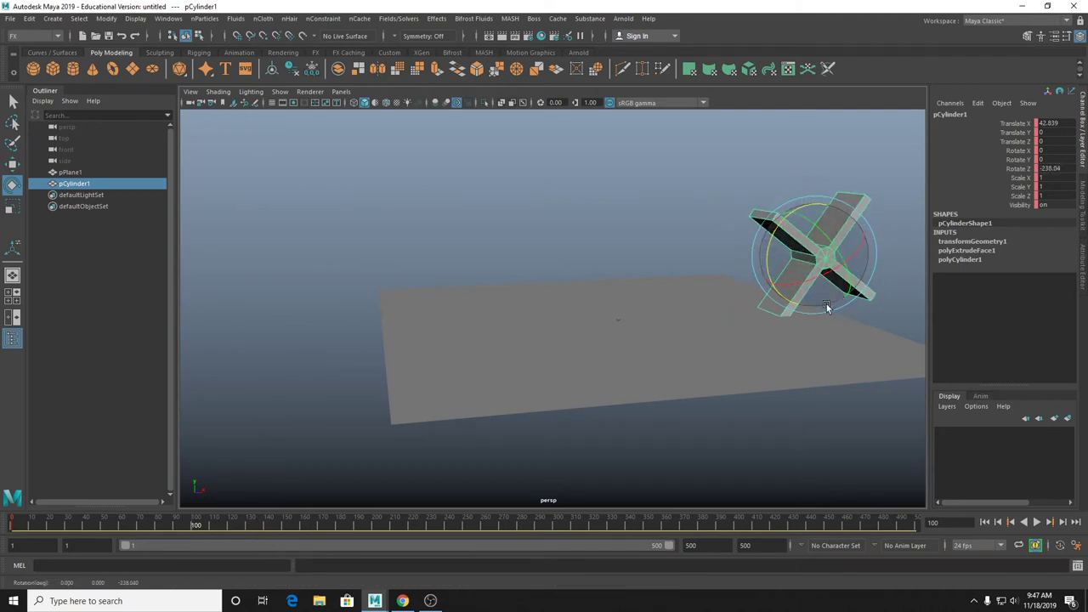
{"action": "key", "text": "s"}
{"action": "left_click_drag", "start_coordinate": [195, 525], "coordinate": [93, 561]}
Try to convert the existing ground plane into a legacy Soft Body.
{"action": "left_click", "coordinate": [434, 315]}
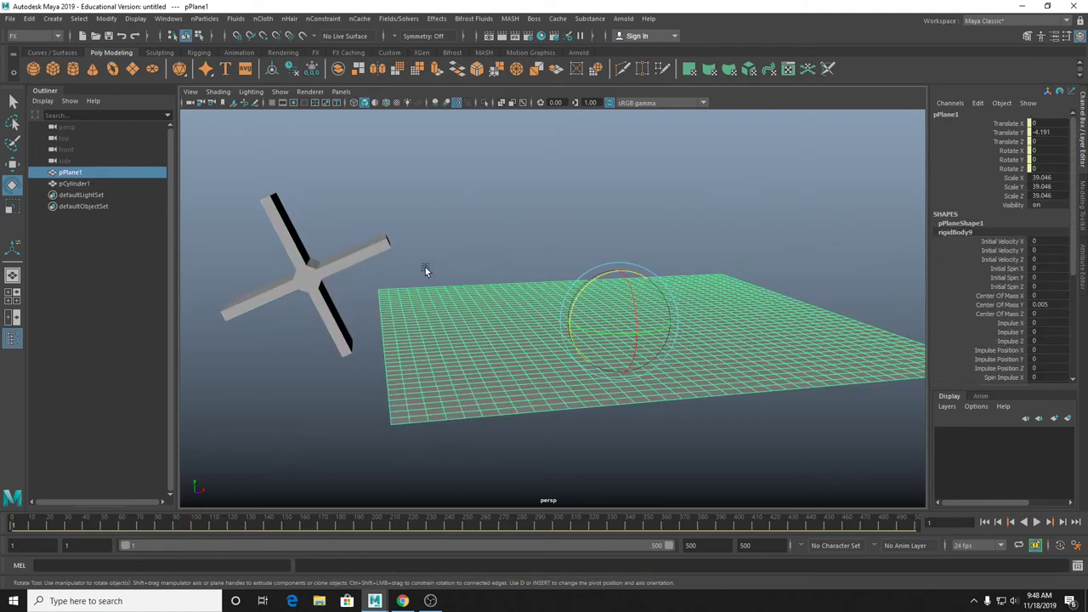
{"action": "left_click_drag", "start_coordinate": [420, 281], "coordinate": [509, 333], "text": "alt"}
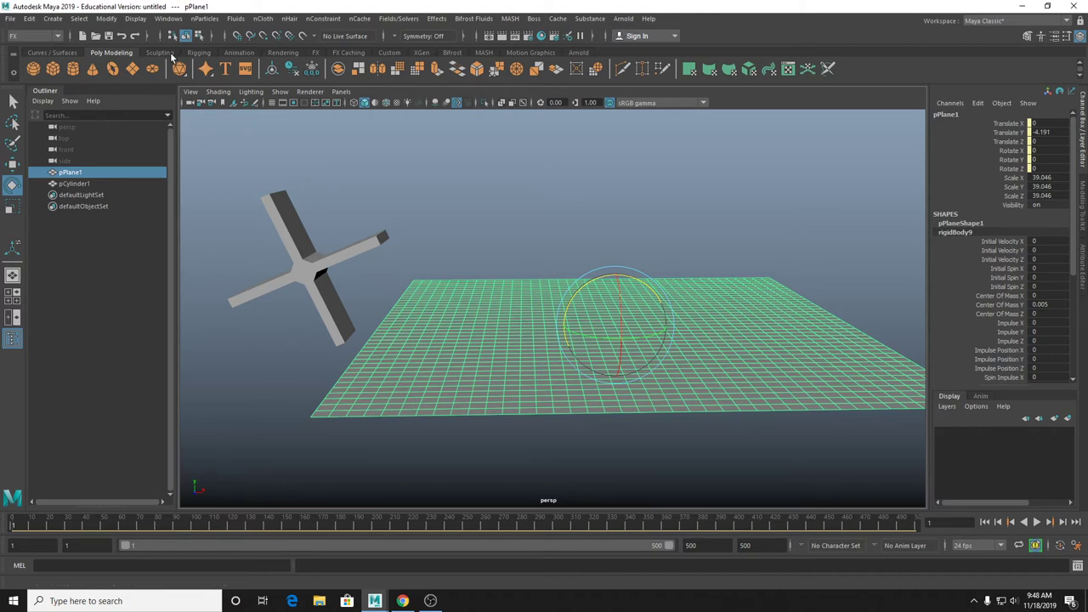
{"action": "left_click", "coordinate": [213, 19]}
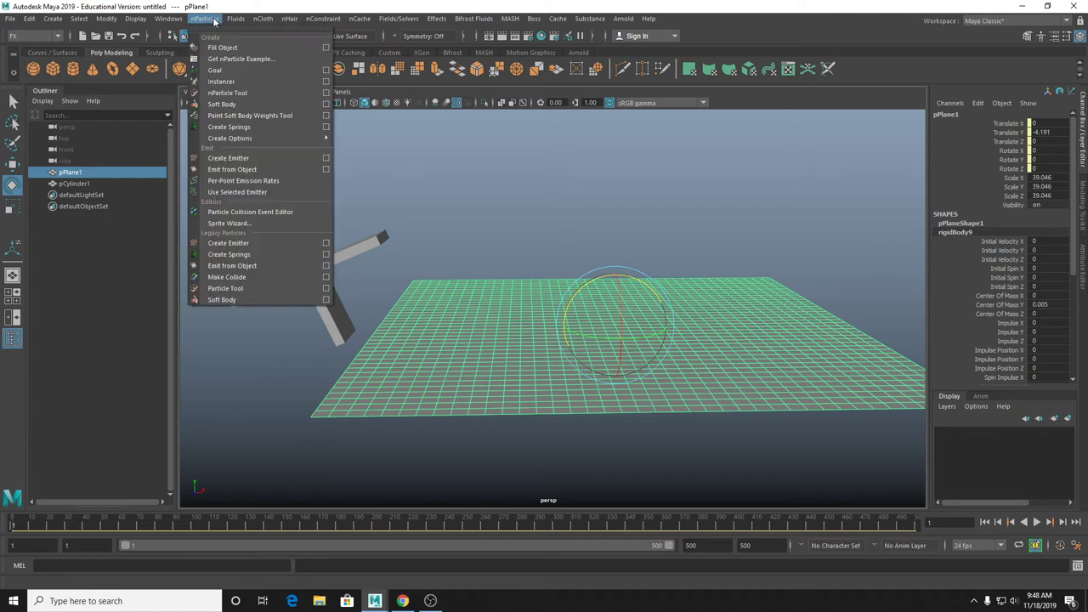
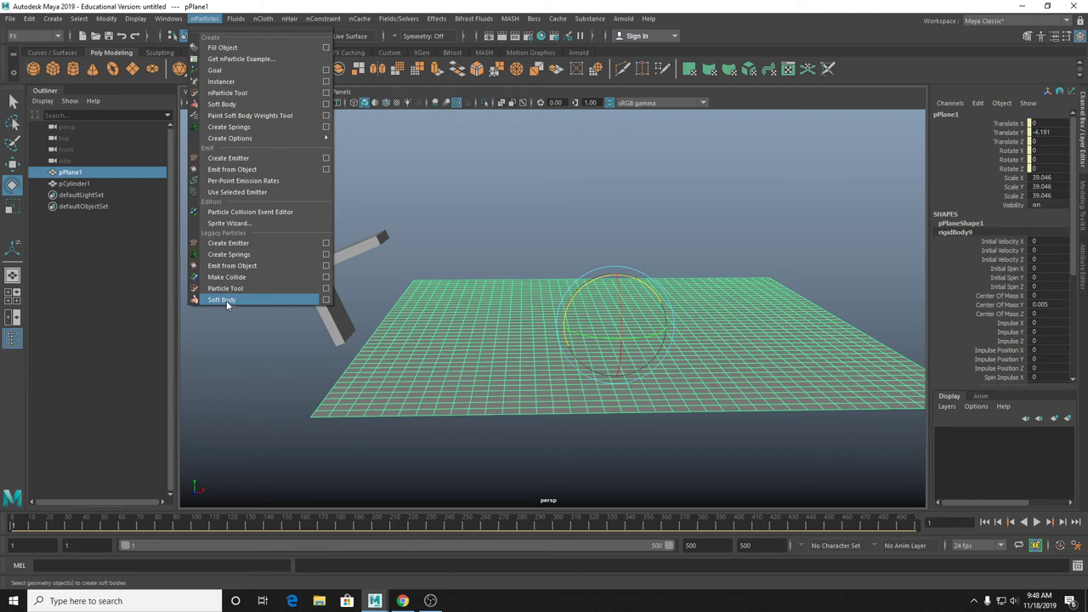
{"action": "left_click", "coordinate": [227, 300]}
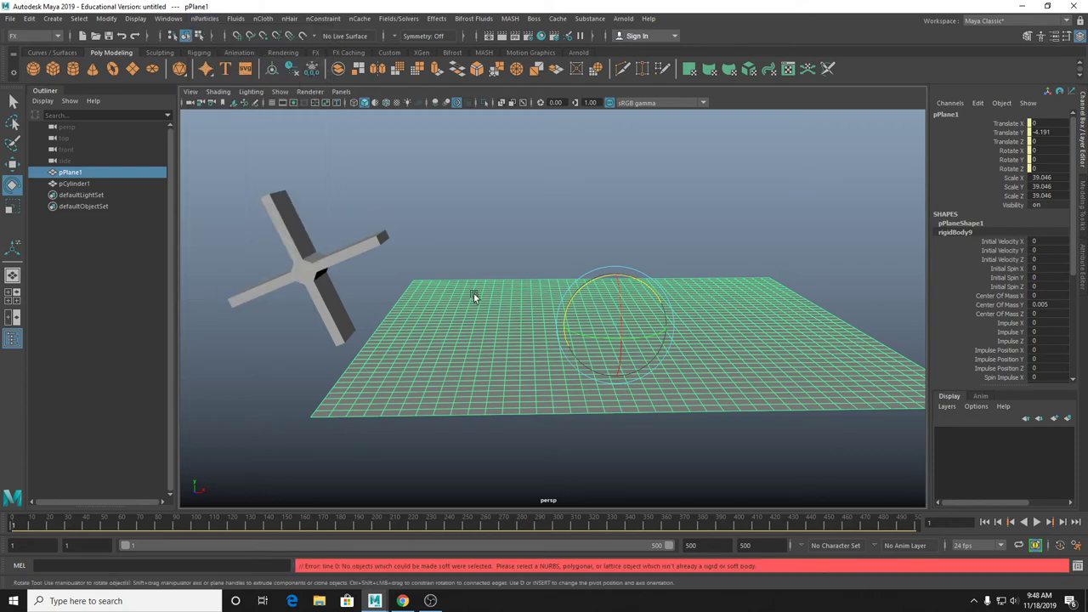
Delete the original ground plane and its duplicate, leaving only the wheel in the scene.
{"action": "left_click", "coordinate": [573, 323]}
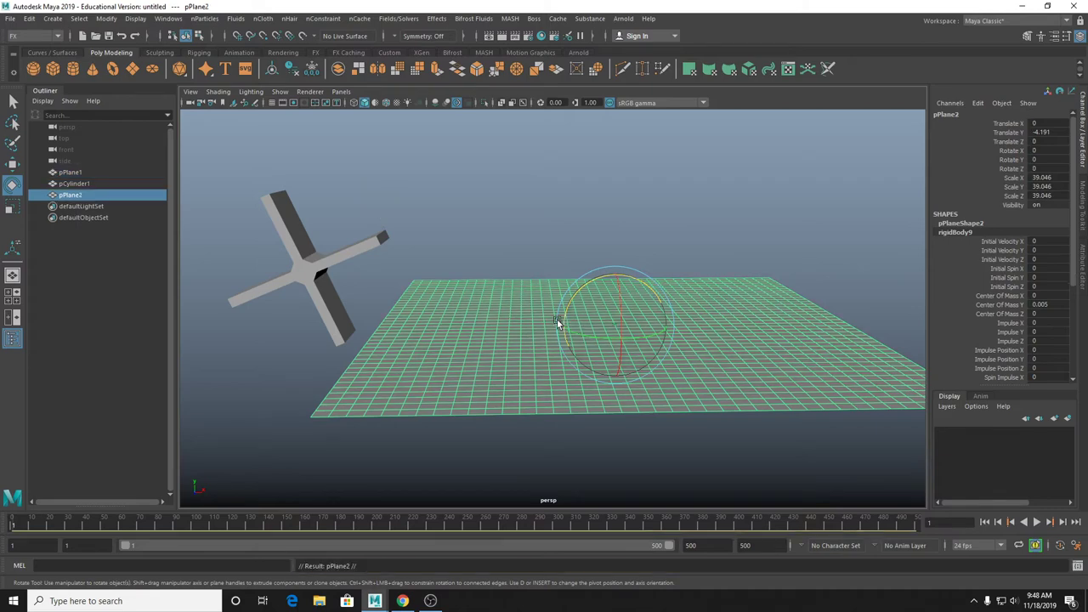
{"action": "left_click", "coordinate": [658, 340]}
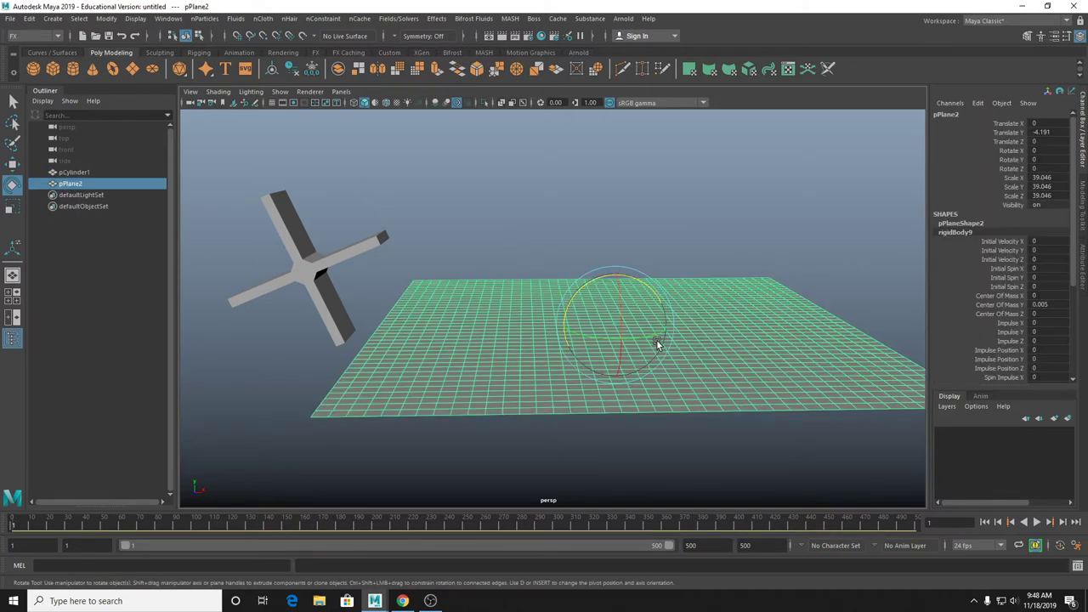
{"action": "key", "text": "Delete"}
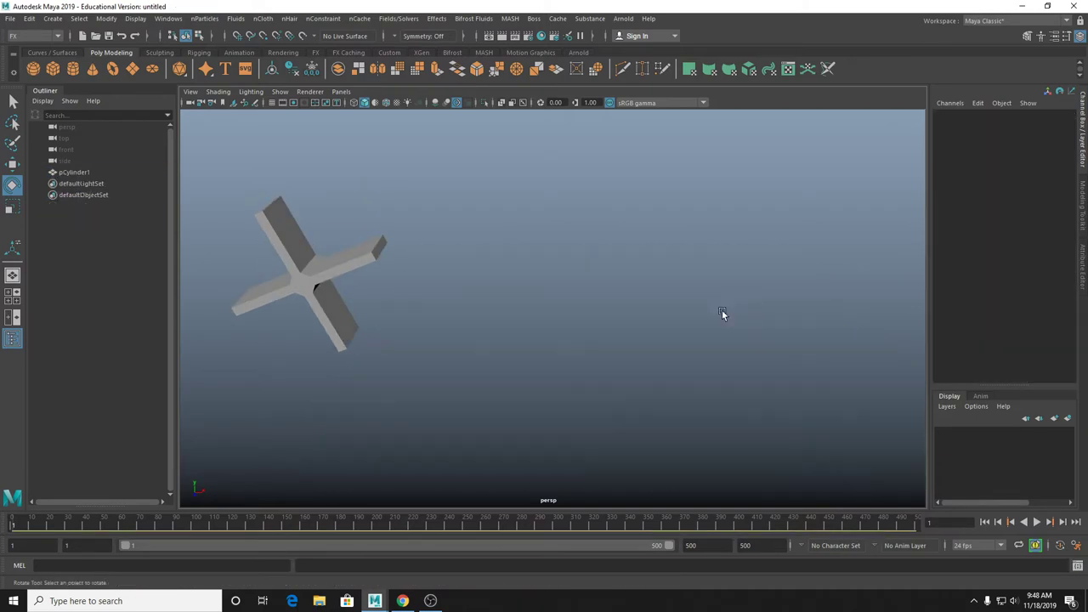
Create a new polygon plane, scale it uniformly to about 41.1, and lower it to about -3.7 in Y.
{"action": "left_click", "coordinate": [132, 68]}
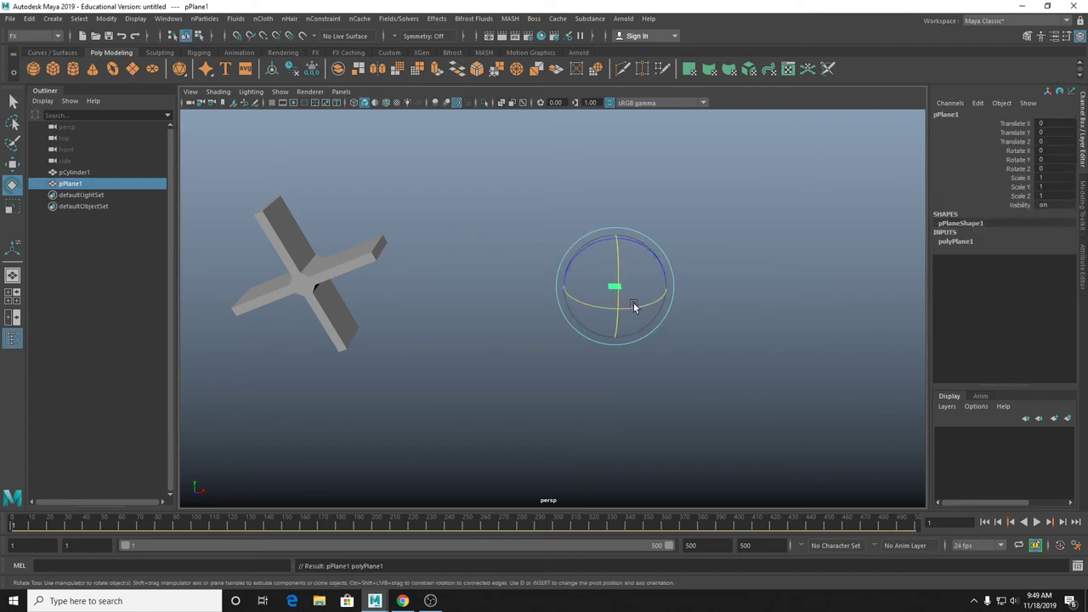
{"action": "key", "text": "r"}
{"action": "middle_click_drag", "start_coordinate": [652, 286], "coordinate": [940, 341]}
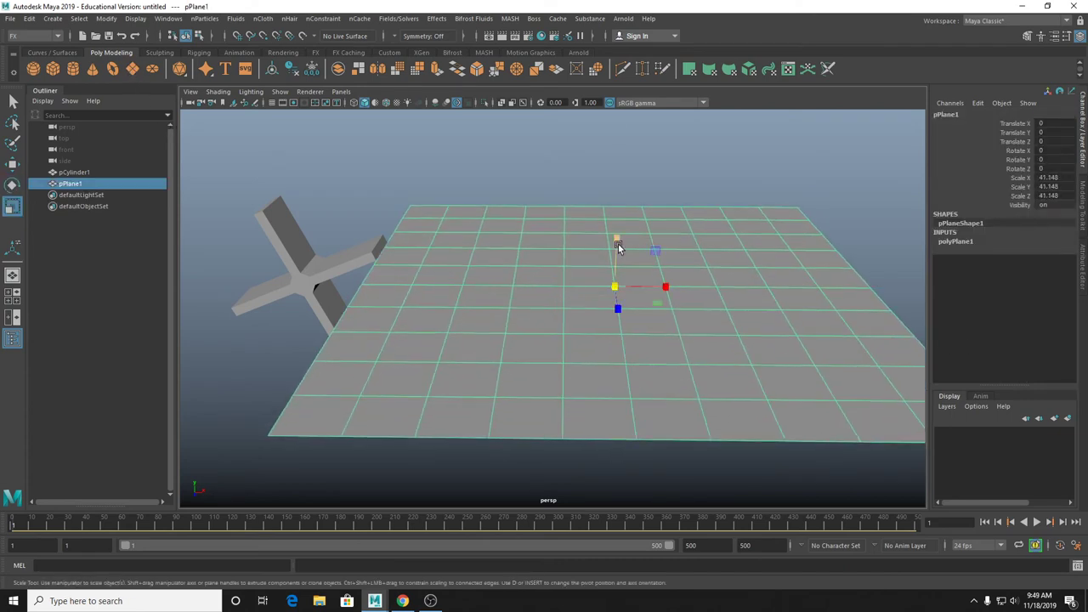
{"action": "key", "text": "w"}
{"action": "left_click_drag", "start_coordinate": [618, 241], "coordinate": [672, 260]}
Set the plane's Subdivisions Width and Height to 50 and lower it to about -4.1 in Y.
{"action": "left_click", "coordinate": [955, 241]}
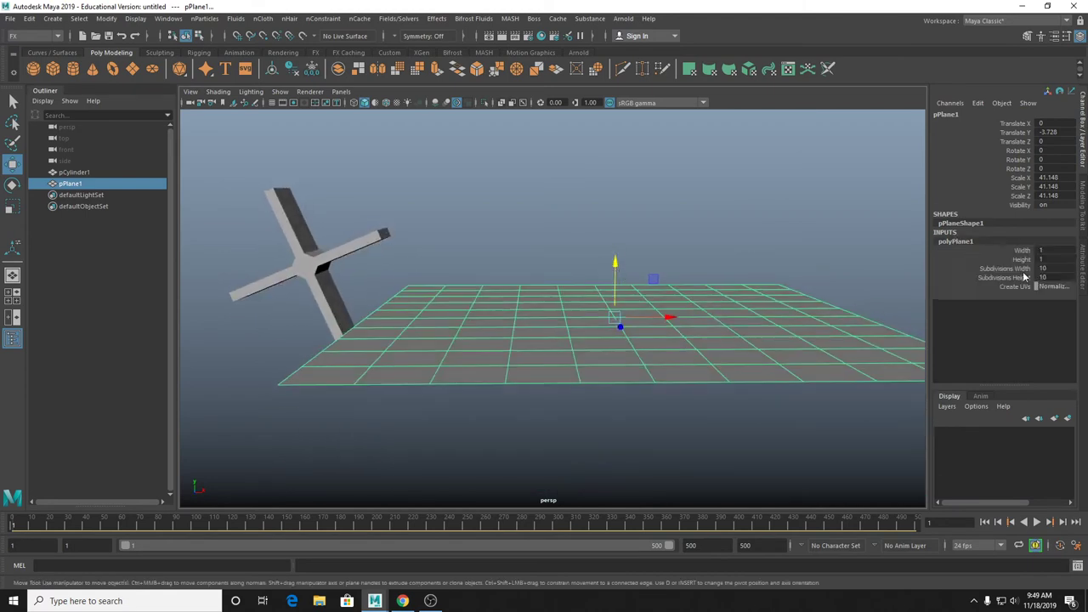
{"action": "left_click_drag", "start_coordinate": [1042, 268], "coordinate": [1042, 278]}
{"action": "type", "text": "50"}
{"action": "key", "text": "Return"}
{"action": "left_click", "coordinate": [607, 208]}
{"action": "left_click_drag", "start_coordinate": [607, 209], "coordinate": [544, 272], "text": "alt"}
{"action": "left_click", "coordinate": [462, 312]}
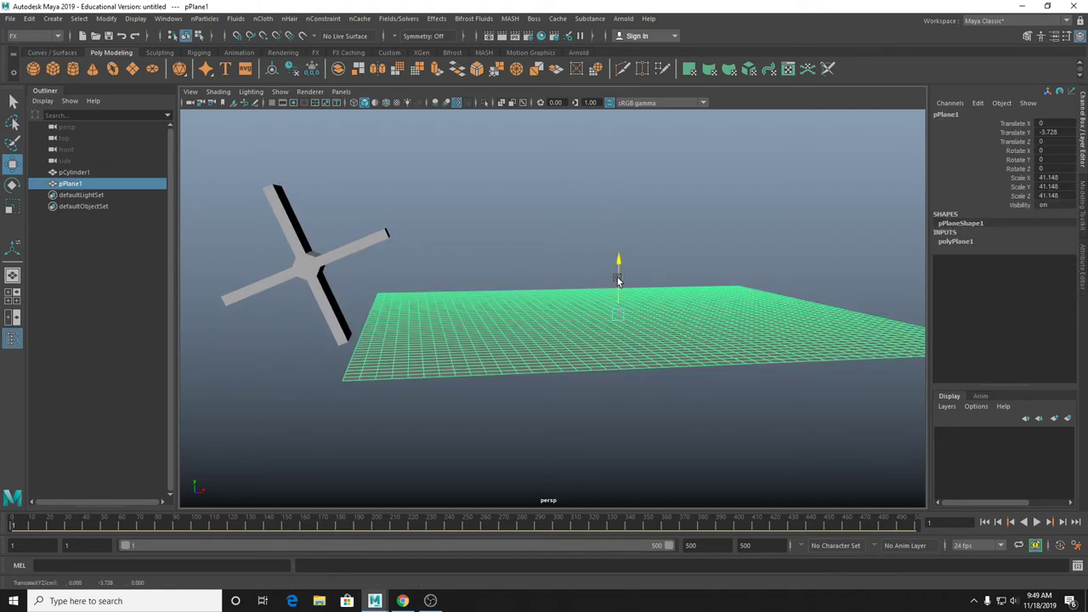
{"action": "left_click_drag", "start_coordinate": [618, 280], "coordinate": [618, 289]}
{"action": "key", "text": "q"}
Create a legacy Soft Body from the plane using "Duplicate, make copy soft" with Hide non-soft object enabled.
{"action": "left_click", "coordinate": [205, 18]}
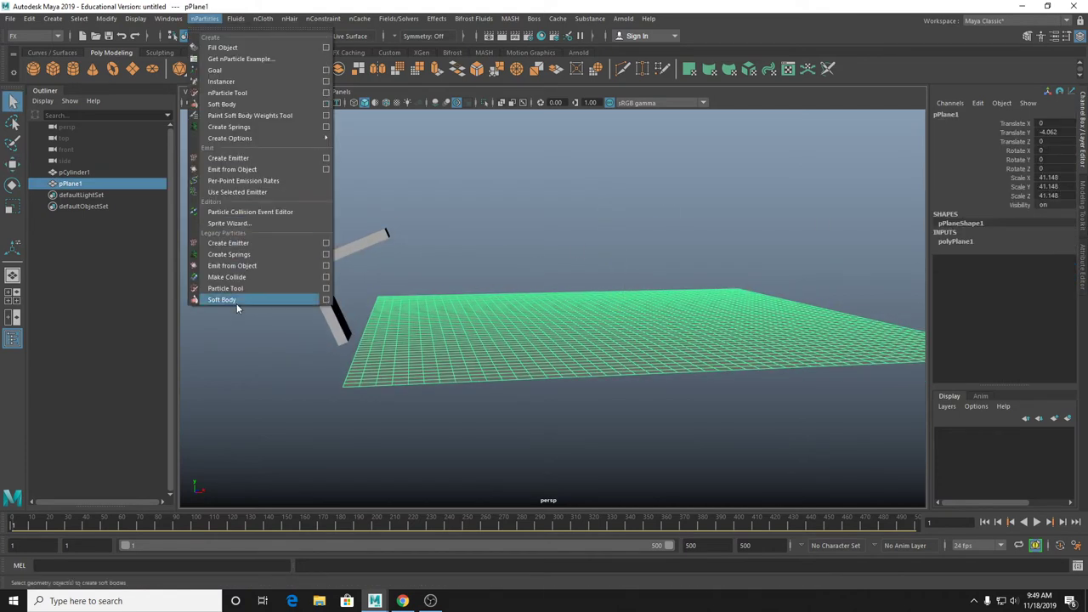
{"action": "left_click", "coordinate": [326, 300]}
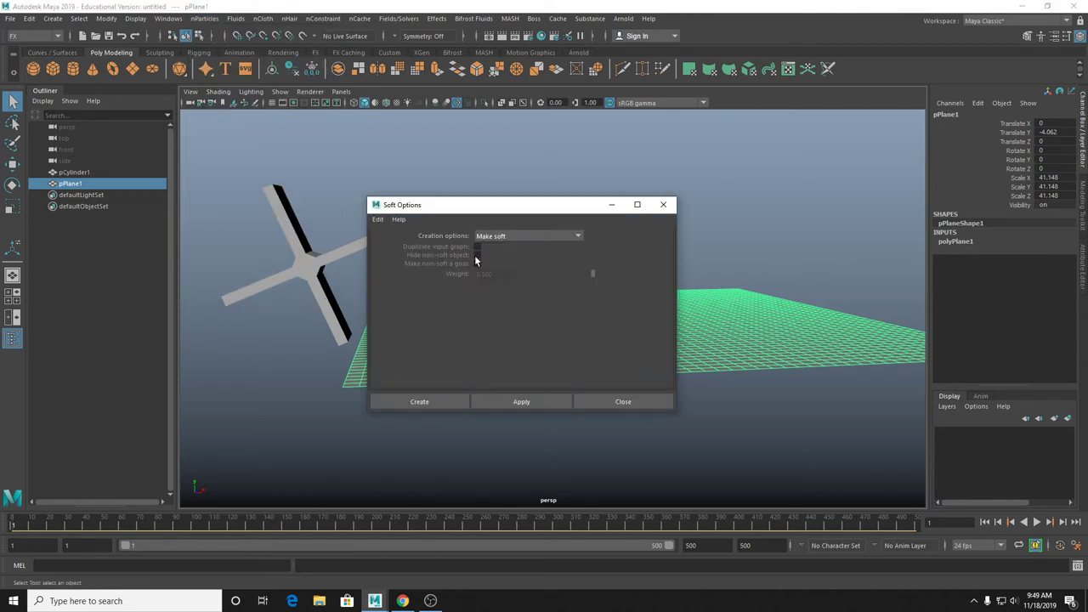
{"action": "left_click", "coordinate": [503, 237]}
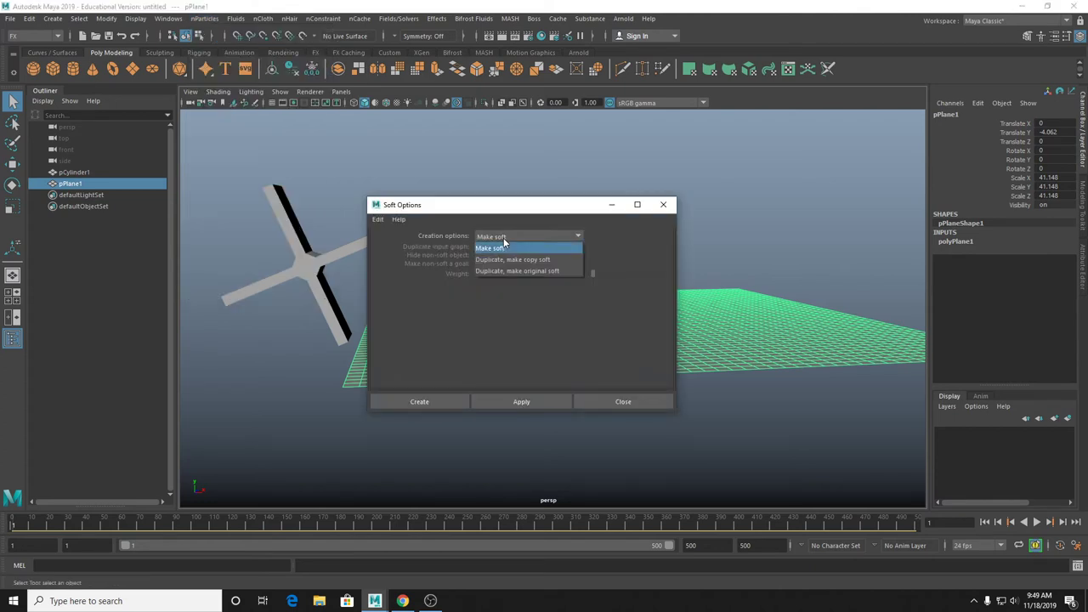
{"action": "left_click", "coordinate": [545, 259]}
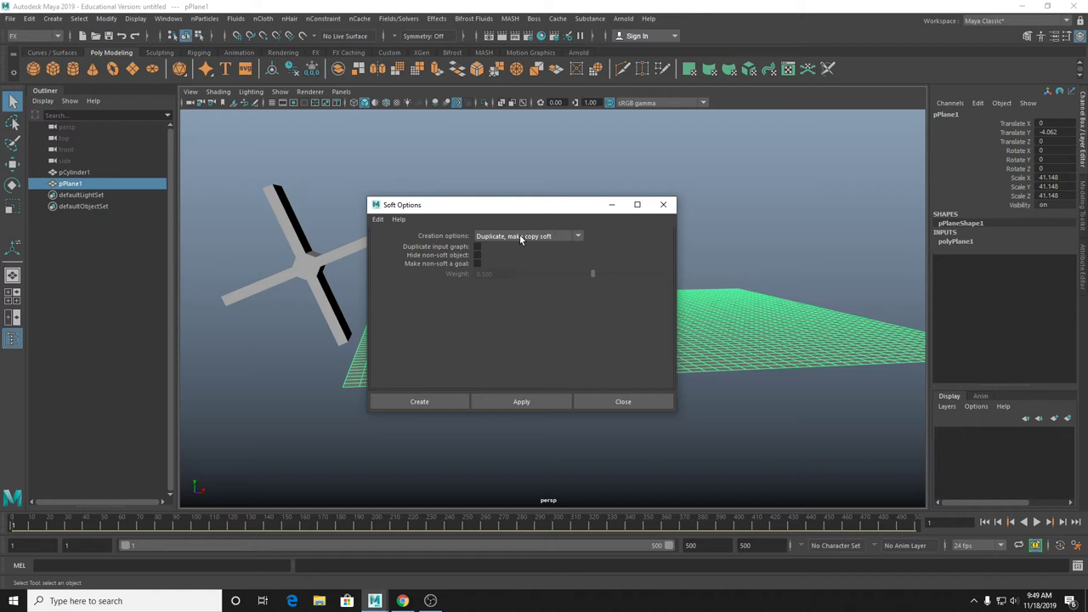
{"action": "left_click", "coordinate": [477, 256]}
{"action": "left_click", "coordinate": [553, 403]}
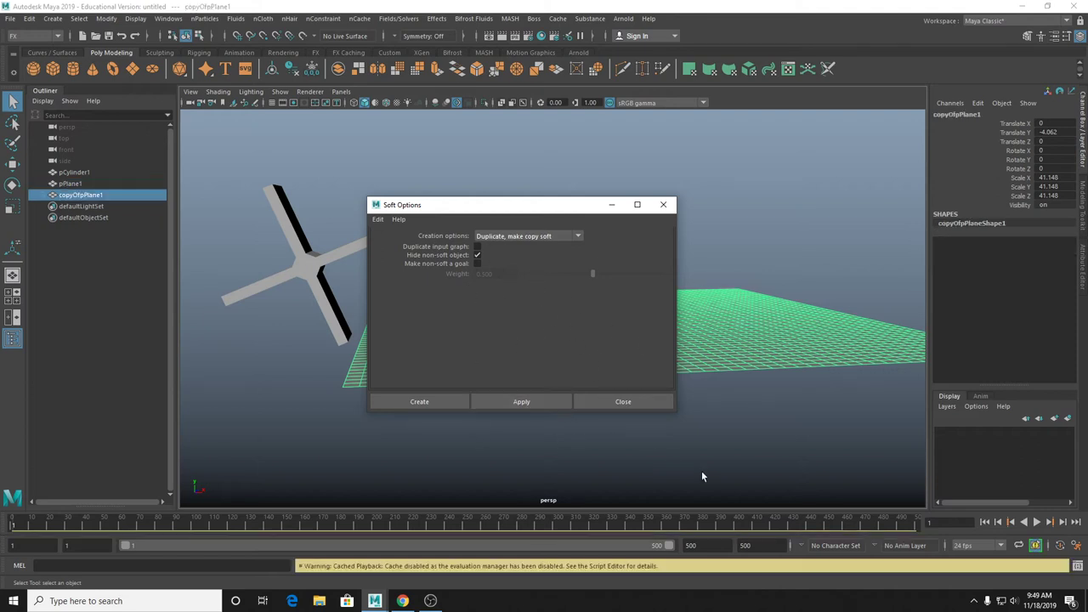
{"action": "left_click", "coordinate": [626, 398]}
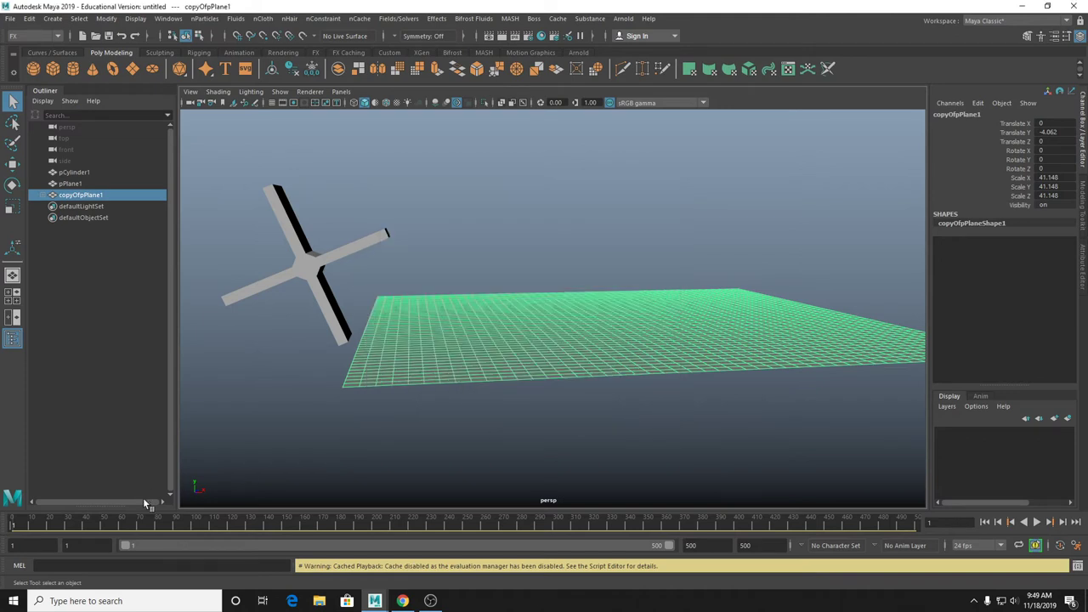
Play the wheel animation across the soft plane and return to the first frame.
{"action": "left_click", "coordinate": [1037, 522]}
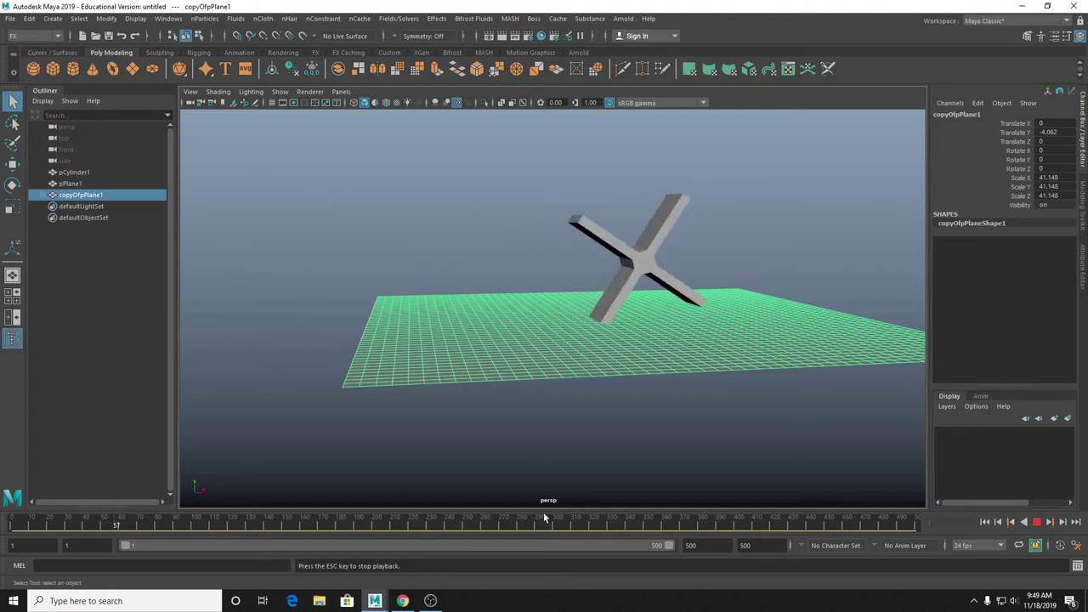
{"action": "left_click", "coordinate": [1037, 522]}
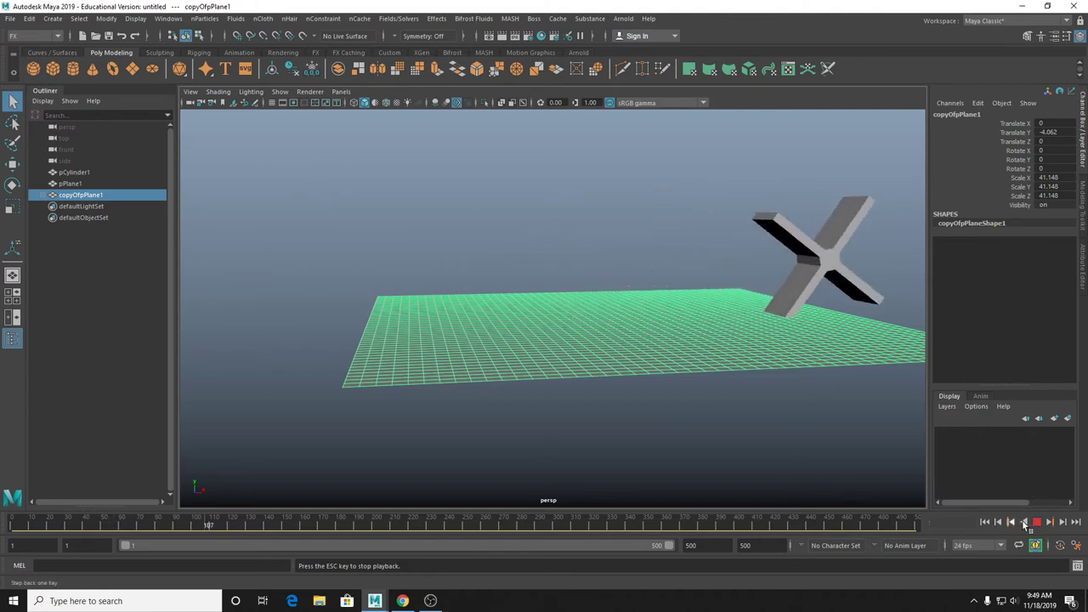
{"action": "left_click", "coordinate": [984, 522]}
Make the animated wheel an nCloth passive collider.
{"action": "left_click", "coordinate": [293, 246]}
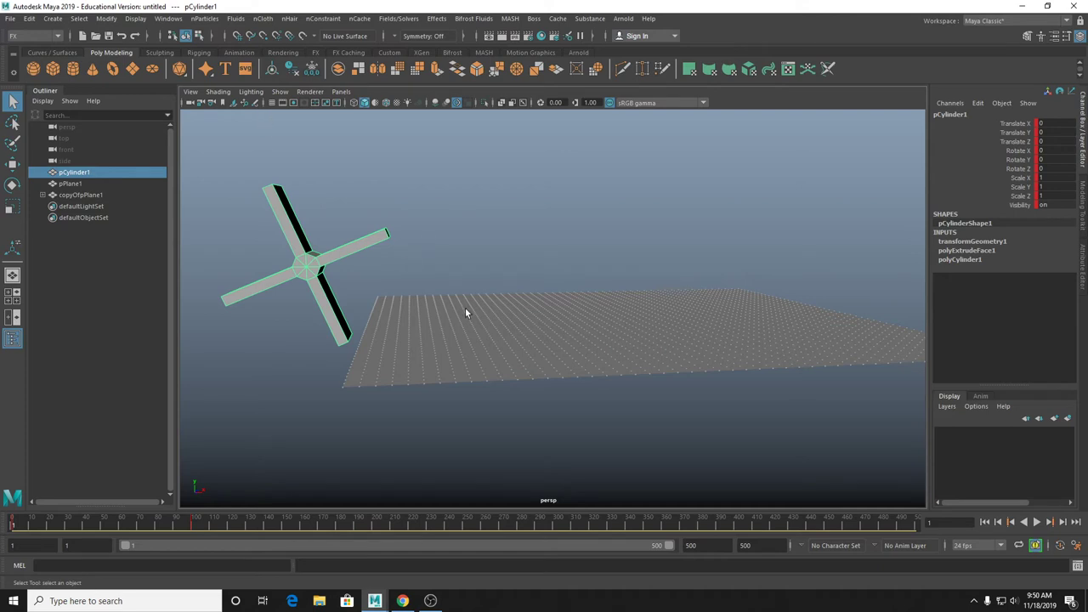
{"action": "left_click", "coordinate": [545, 339]}
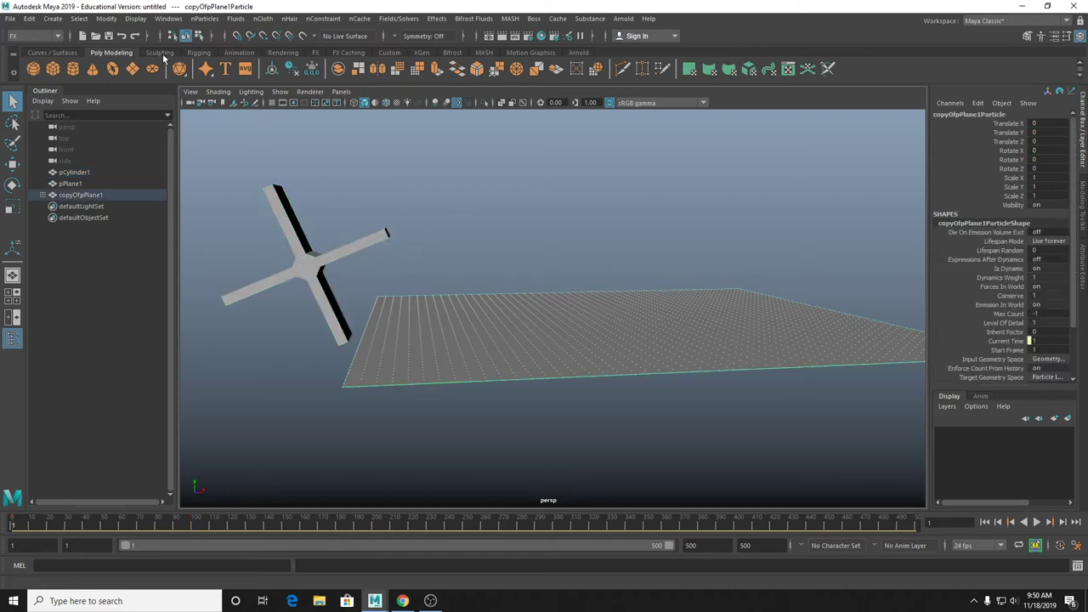
{"action": "left_click", "coordinate": [294, 207]}
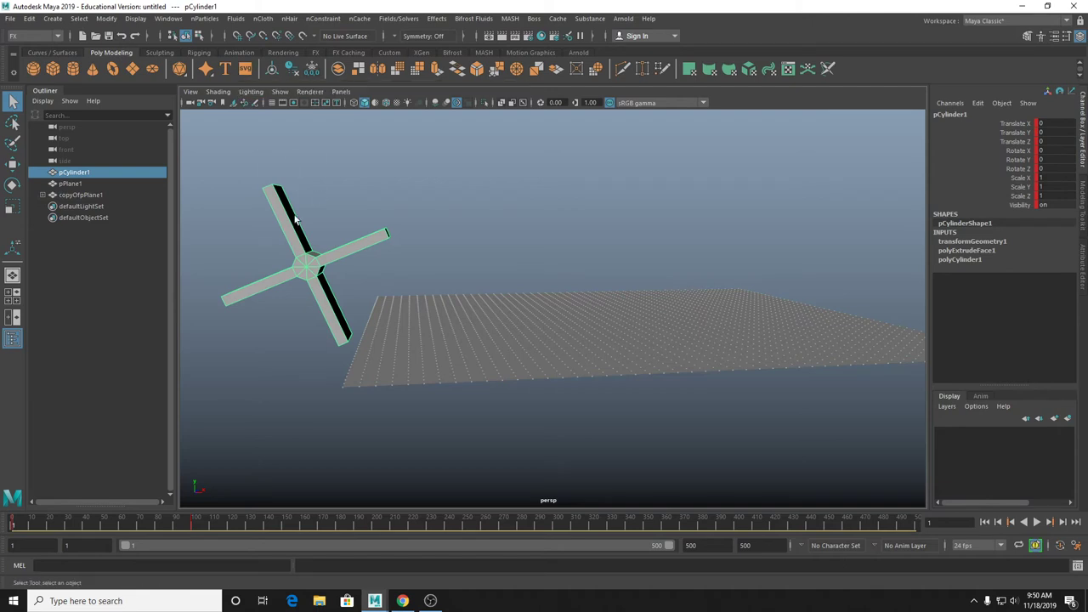
{"action": "left_click", "coordinate": [262, 18]}
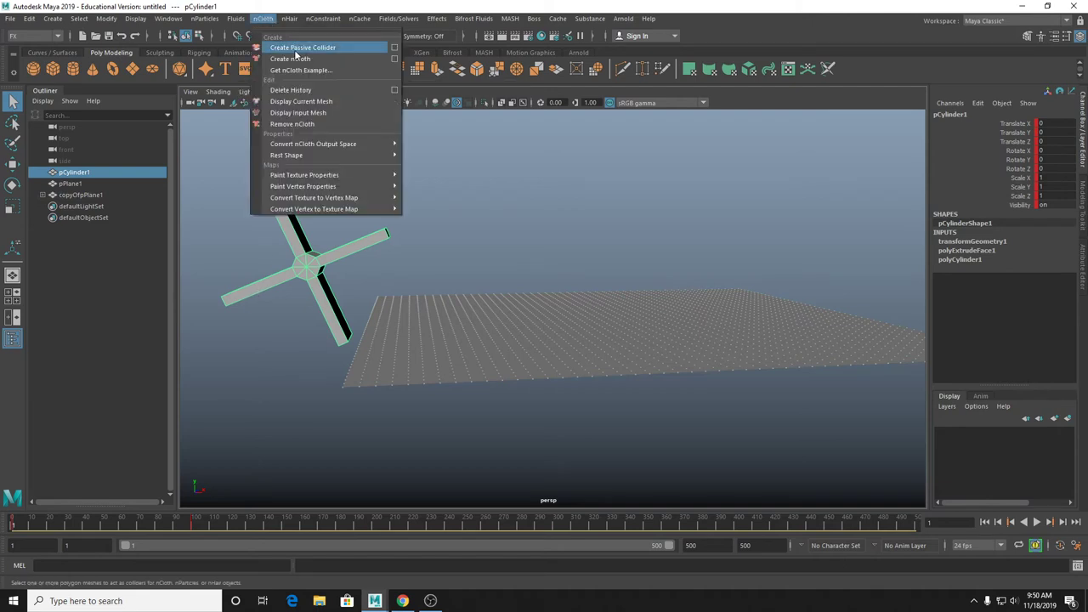
{"action": "left_click", "coordinate": [296, 48]}
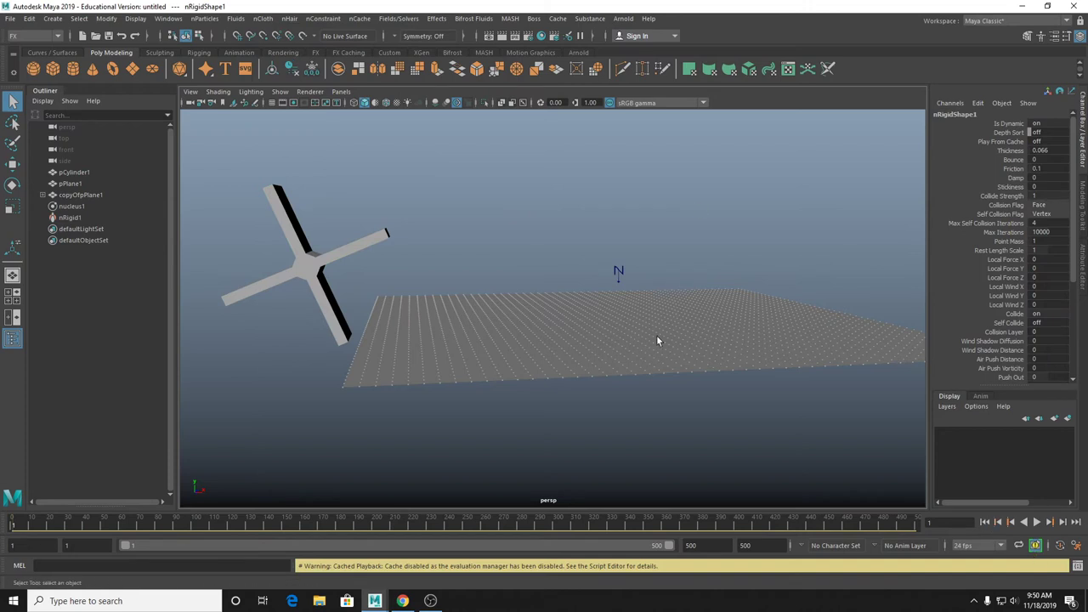
Examine the soft plane copy and its particle points from several angles and distances.
{"action": "left_click_drag", "start_coordinate": [636, 283], "coordinate": [642, 294], "text": "alt"}
{"action": "scroll", "coordinate": [493, 266], "scroll_direction": "down", "scroll_amount": 1}
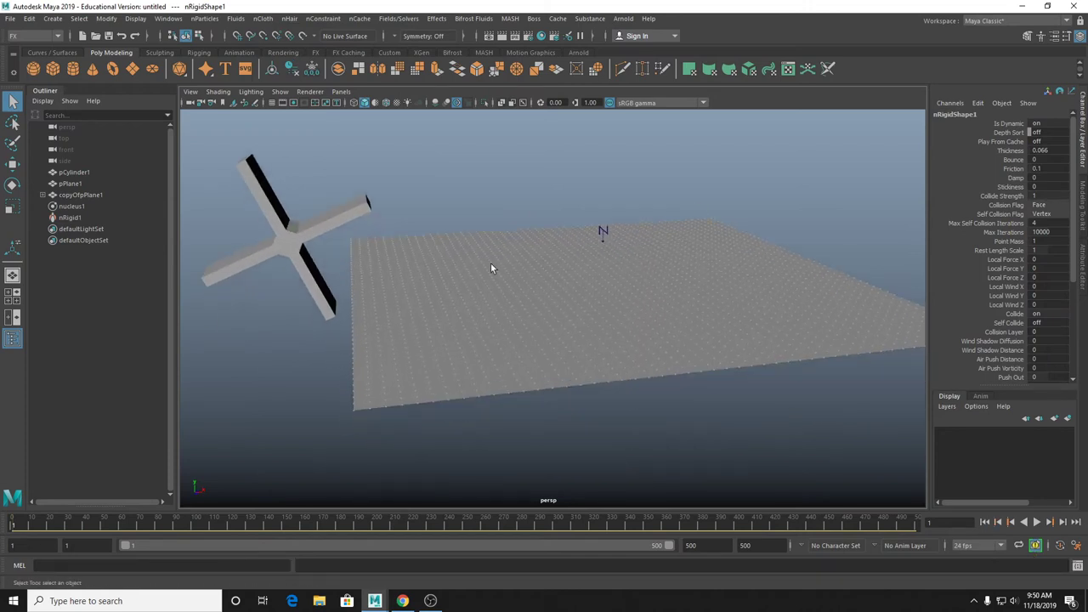
{"action": "scroll", "coordinate": [493, 267], "scroll_direction": "up", "scroll_amount": 3}
{"action": "scroll", "coordinate": [468, 296], "scroll_direction": "down", "scroll_amount": 2}
{"action": "left_click", "coordinate": [479, 271]}
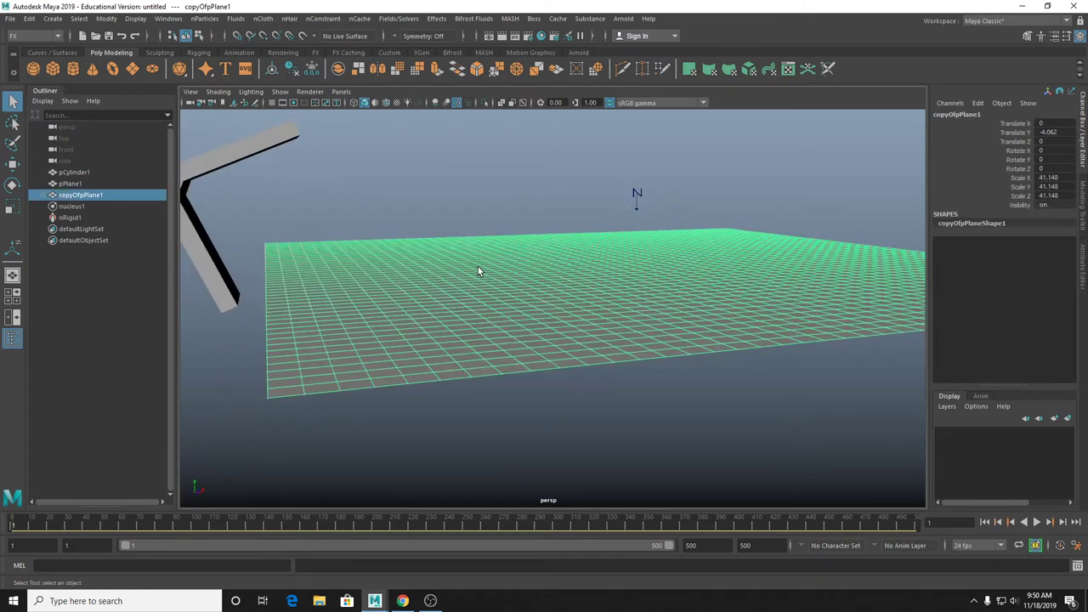
{"action": "left_click", "coordinate": [359, 184]}
{"action": "scroll", "coordinate": [374, 260], "scroll_direction": "up", "scroll_amount": 3}
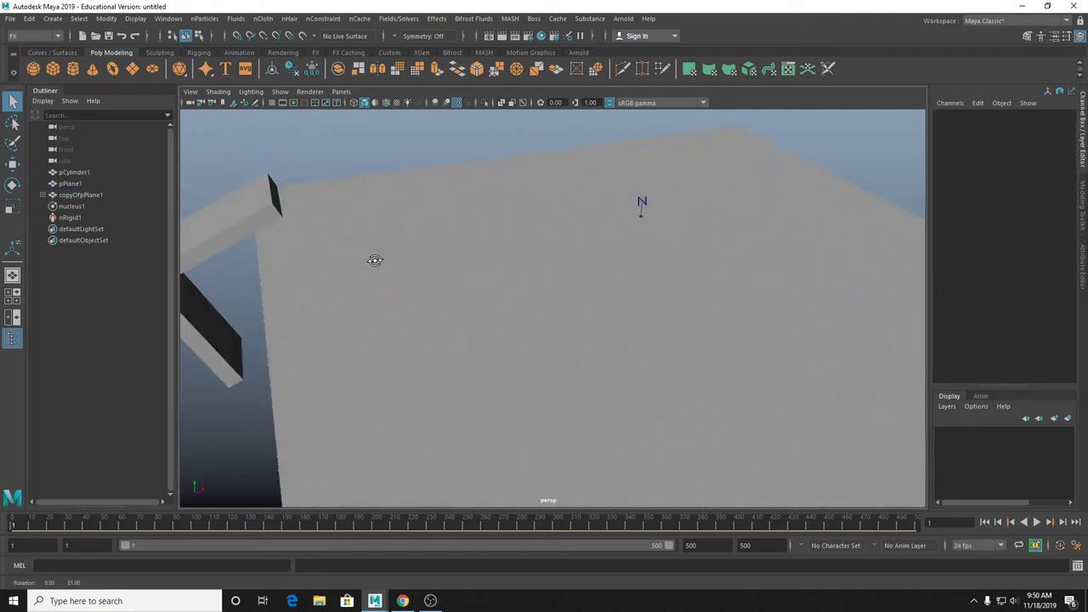
{"action": "scroll", "coordinate": [374, 243], "scroll_direction": "down", "scroll_amount": 3}
{"action": "scroll", "coordinate": [375, 294], "scroll_direction": "up", "scroll_amount": 3}
{"action": "scroll", "coordinate": [403, 315], "scroll_direction": "down", "scroll_amount": 3}
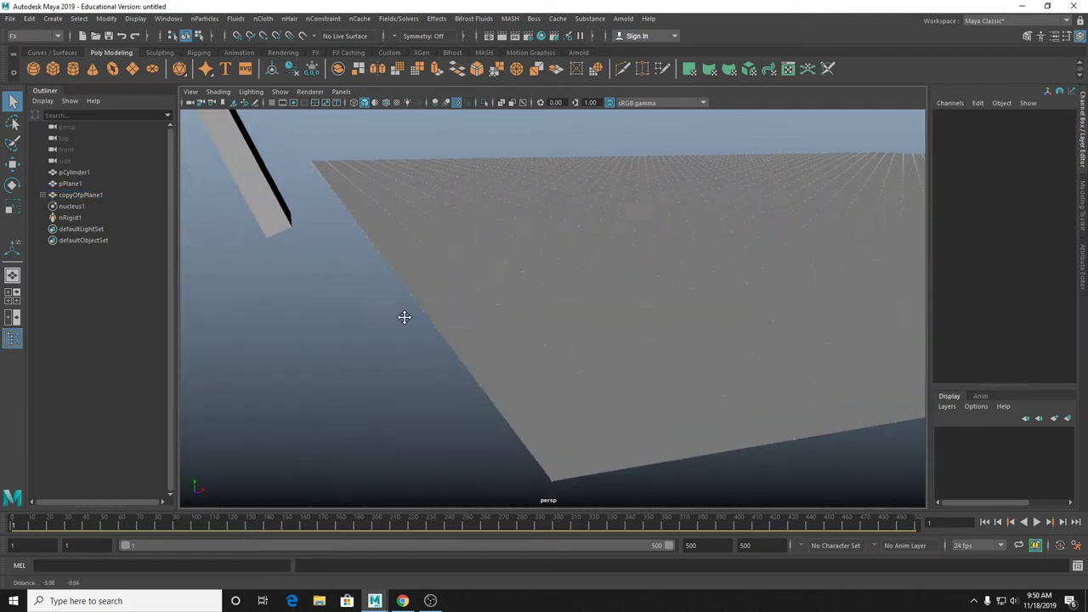
Select the particle object nested under the soft plane copy and inspect its points on the surface.
{"action": "scroll", "coordinate": [602, 314], "scroll_direction": "up", "scroll_amount": 2}
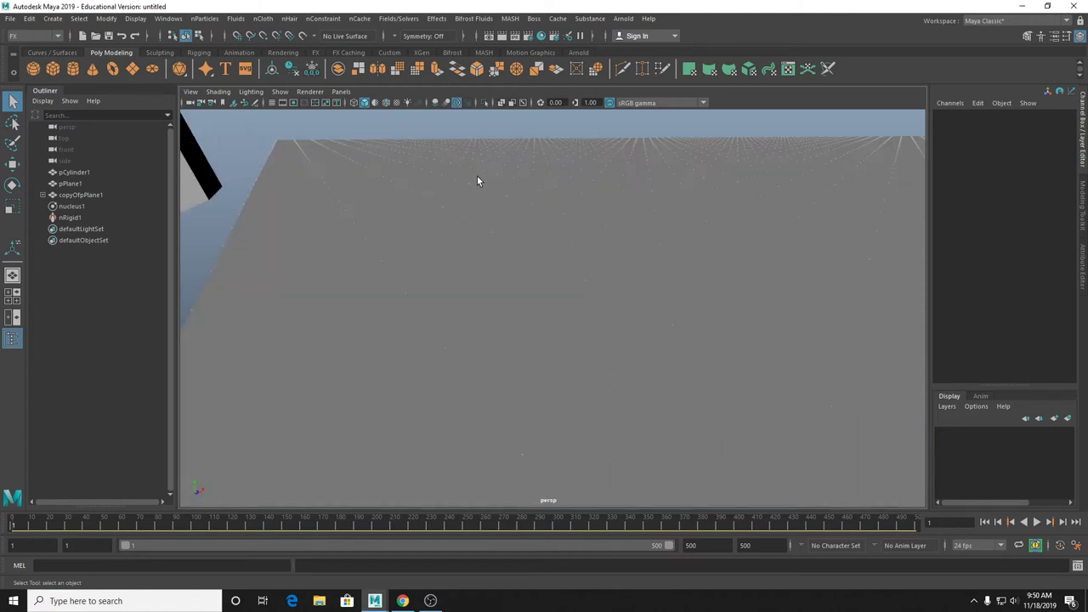
{"action": "scroll", "coordinate": [427, 177], "scroll_direction": "down", "scroll_amount": 3}
{"action": "left_click", "coordinate": [42, 195]}
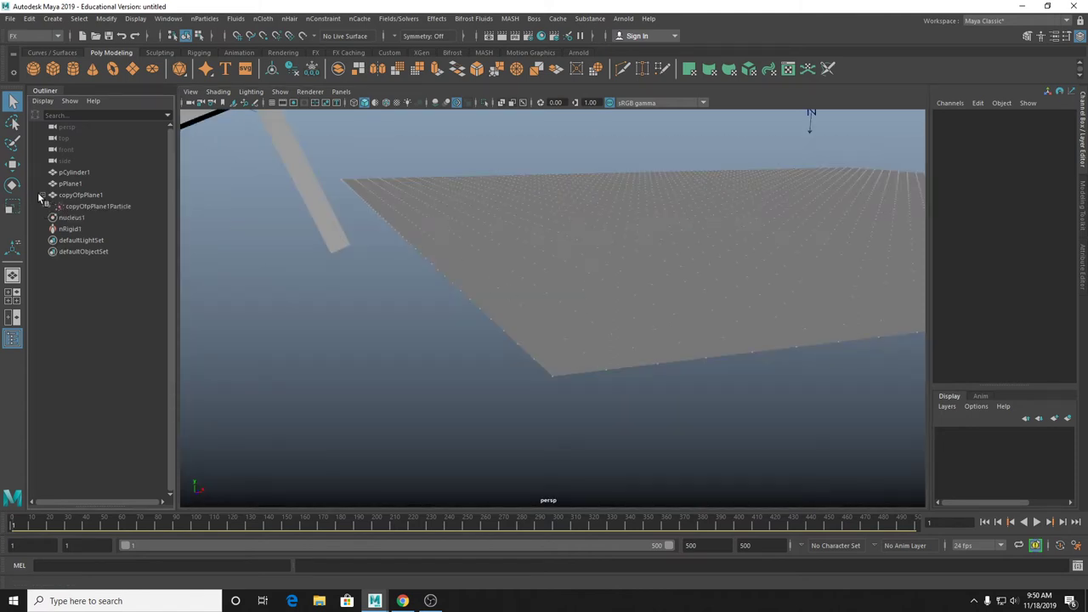
{"action": "left_click", "coordinate": [106, 207]}
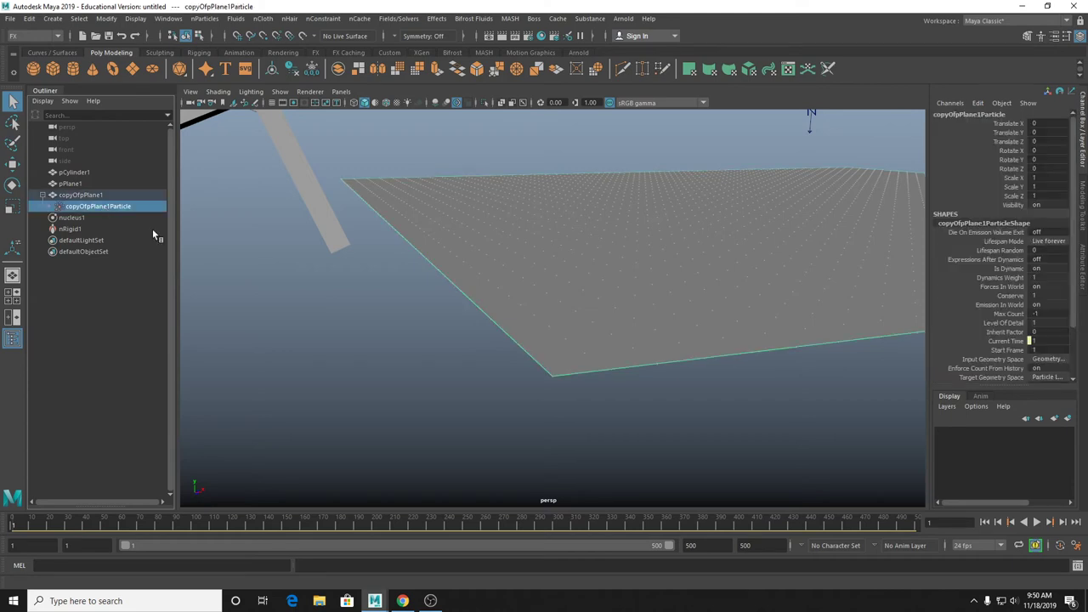
{"action": "left_click_drag", "start_coordinate": [892, 331], "coordinate": [402, 347], "text": "alt"}
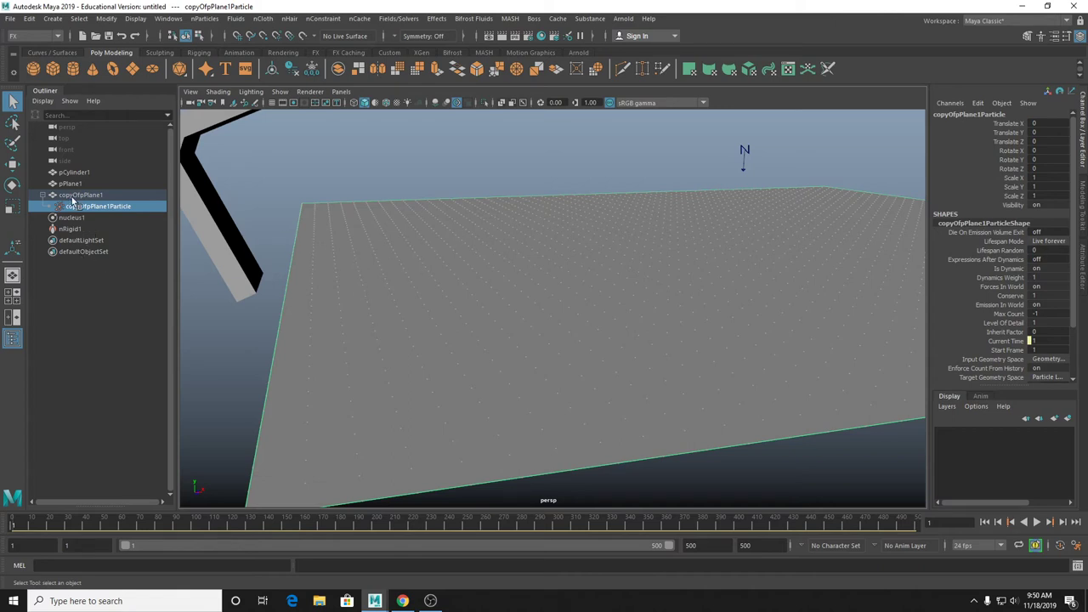
Select the wheel's nRigid collider and play the animation across the soft plane.
{"action": "left_click", "coordinate": [71, 229]}
{"action": "scroll", "coordinate": [596, 335], "scroll_direction": "down", "scroll_amount": 3}
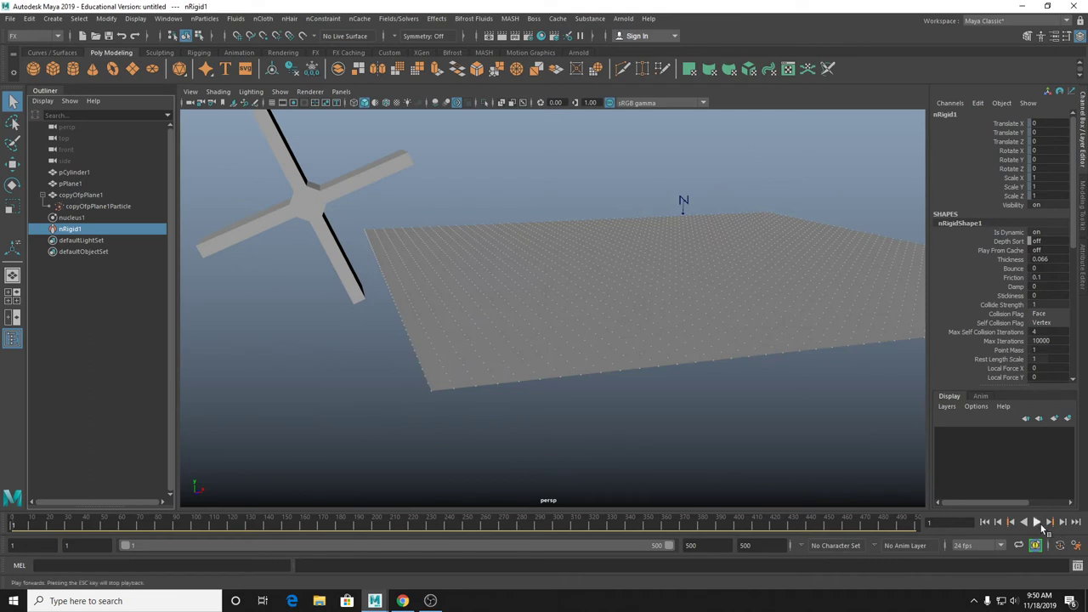
{"action": "left_click", "coordinate": [1036, 522]}
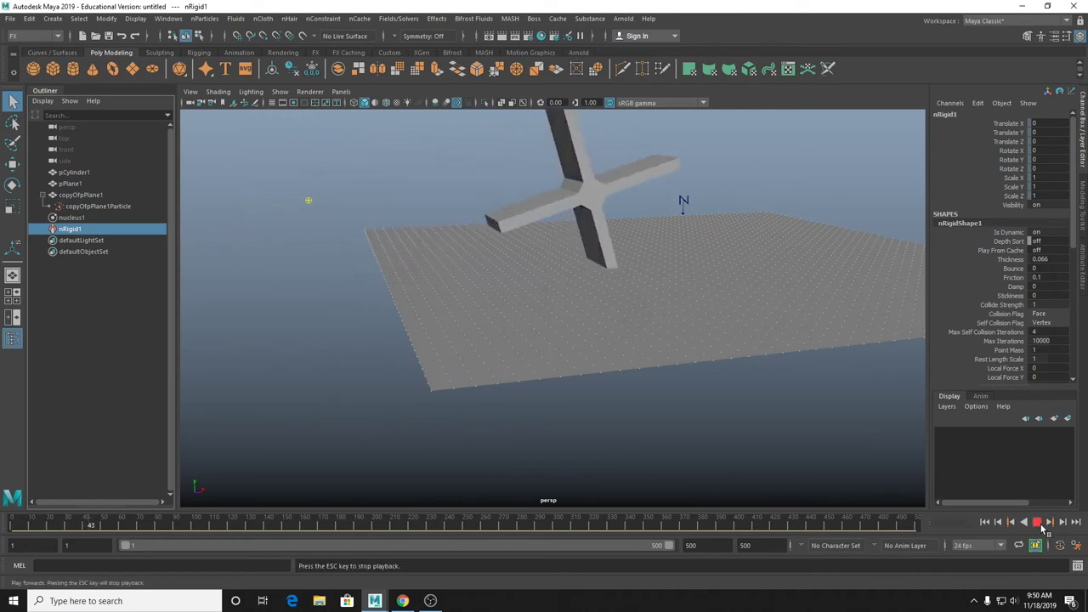
{"action": "left_click", "coordinate": [1037, 522]}
{"action": "left_click_drag", "start_coordinate": [595, 357], "coordinate": [272, 349], "text": "alt"}
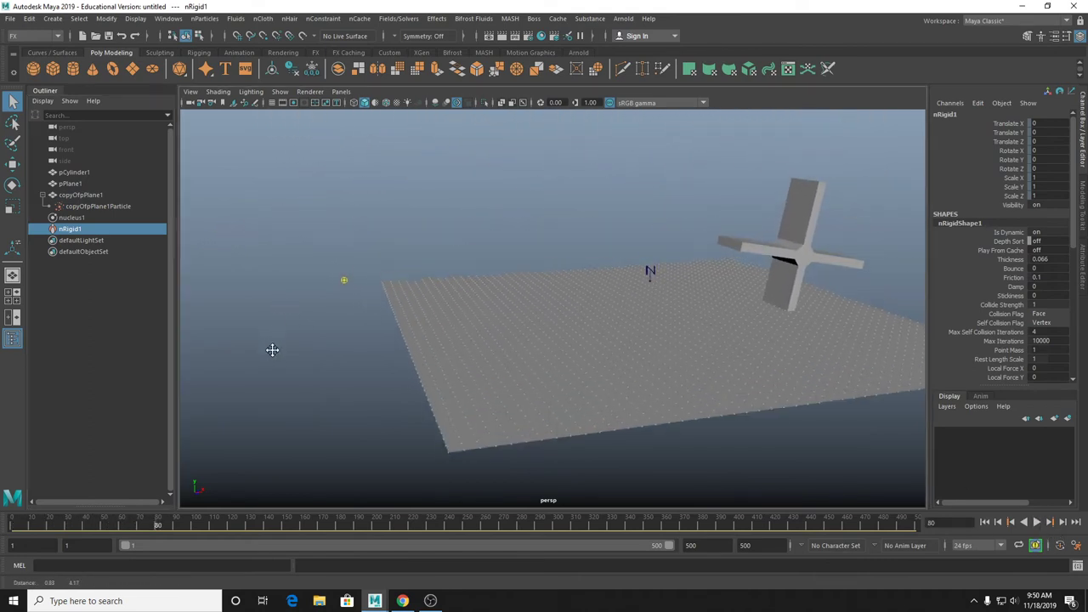
Delete the plane copy's particle object and create an nParticle Soft Body from that plane at the first frame.
{"action": "left_click", "coordinate": [92, 207]}
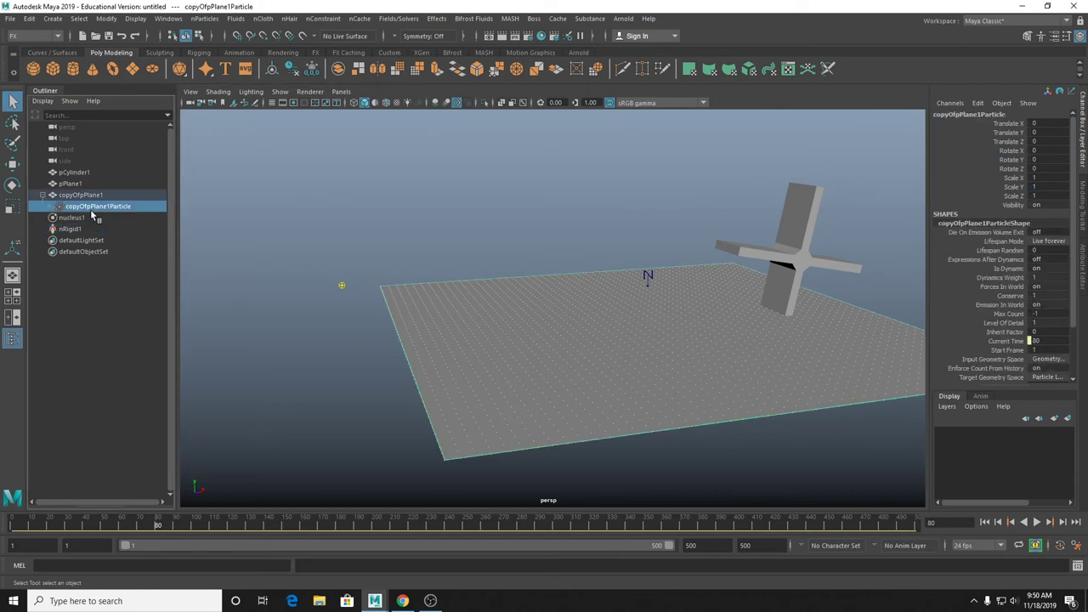
{"action": "key", "text": "Delete"}
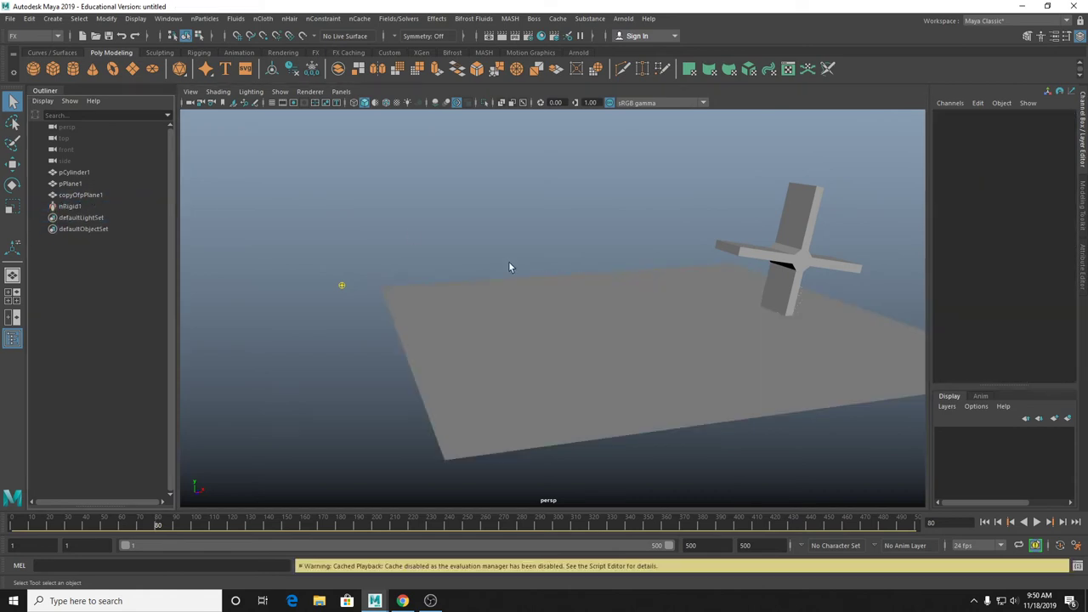
{"action": "left_click", "coordinate": [503, 313]}
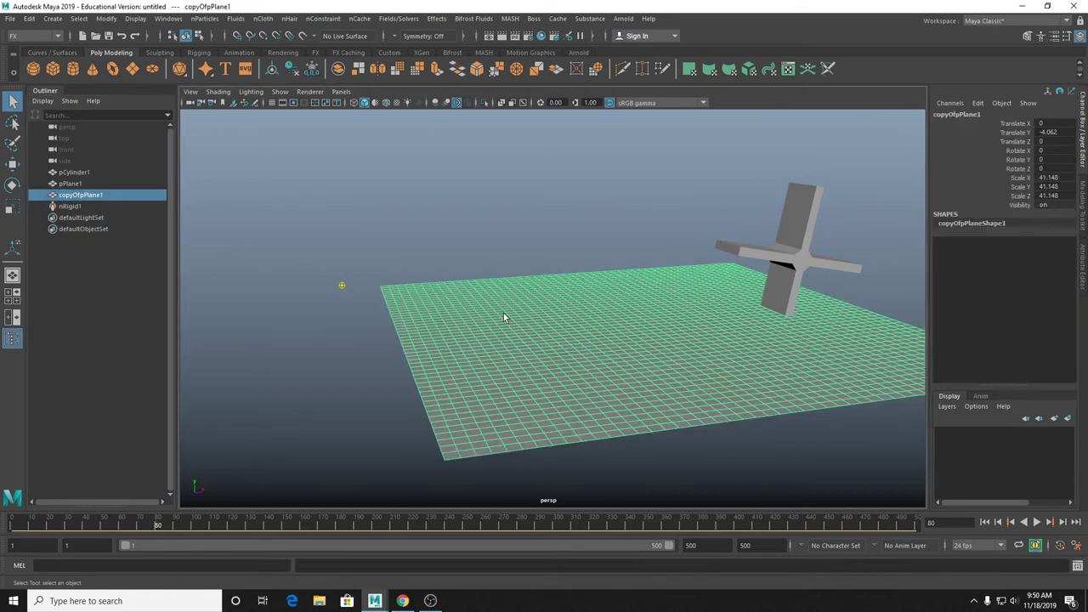
{"action": "left_click", "coordinate": [985, 522]}
{"action": "left_click", "coordinate": [204, 19]}
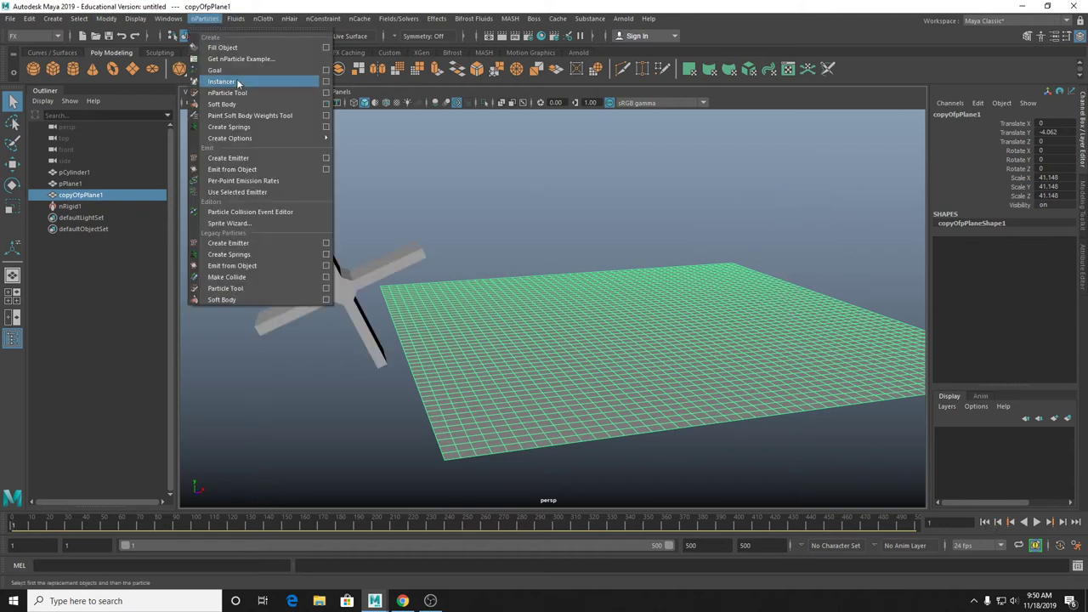
{"action": "left_click", "coordinate": [241, 103]}
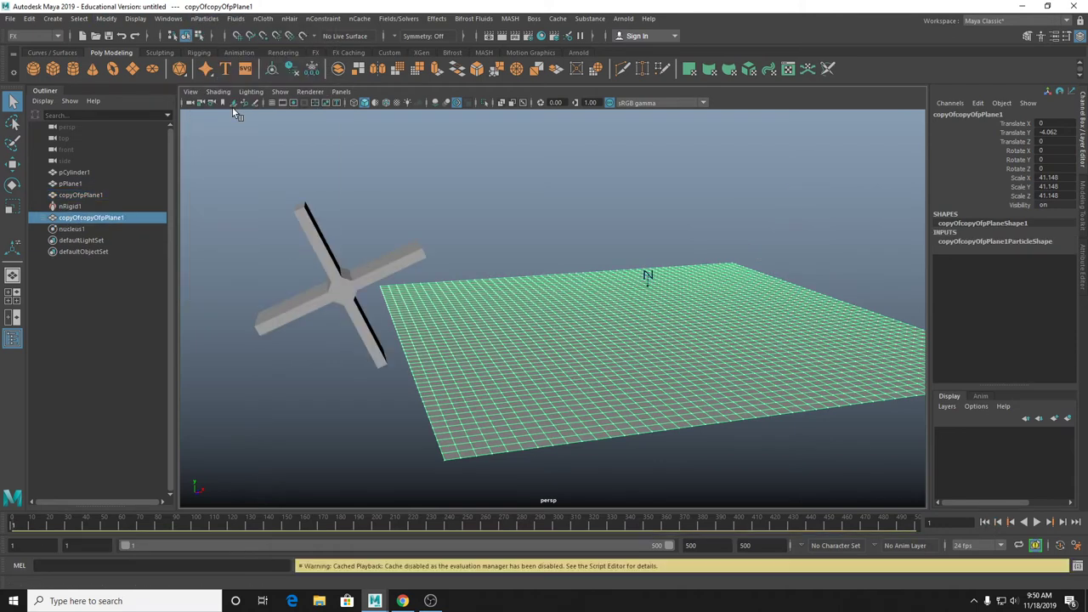
Play the wheel animation twice over the new soft body plane and return to the first frame.
{"action": "left_click", "coordinate": [1038, 523]}
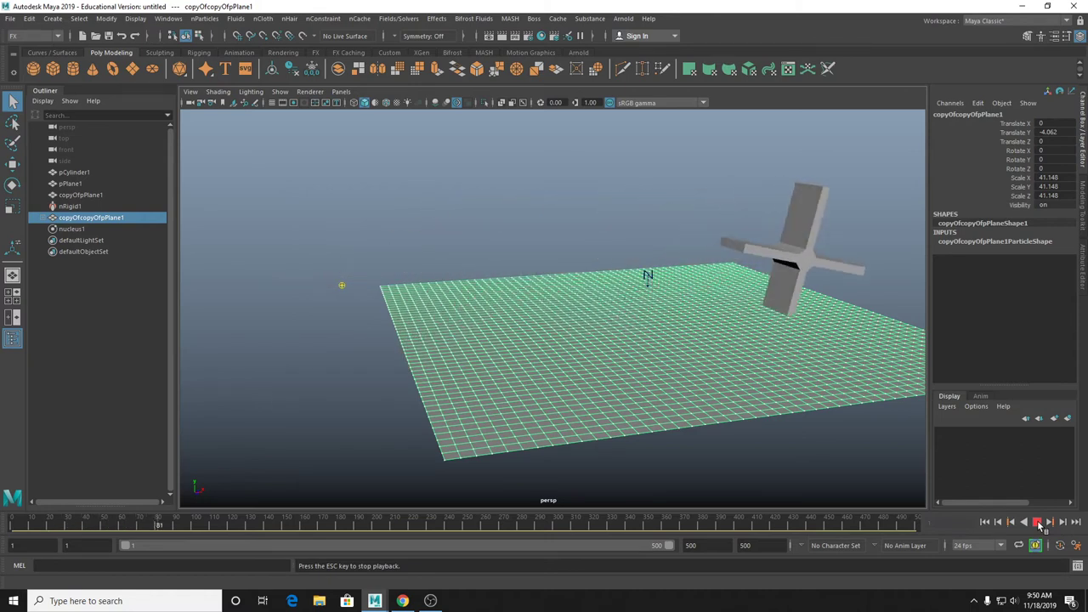
{"action": "left_click", "coordinate": [1038, 523]}
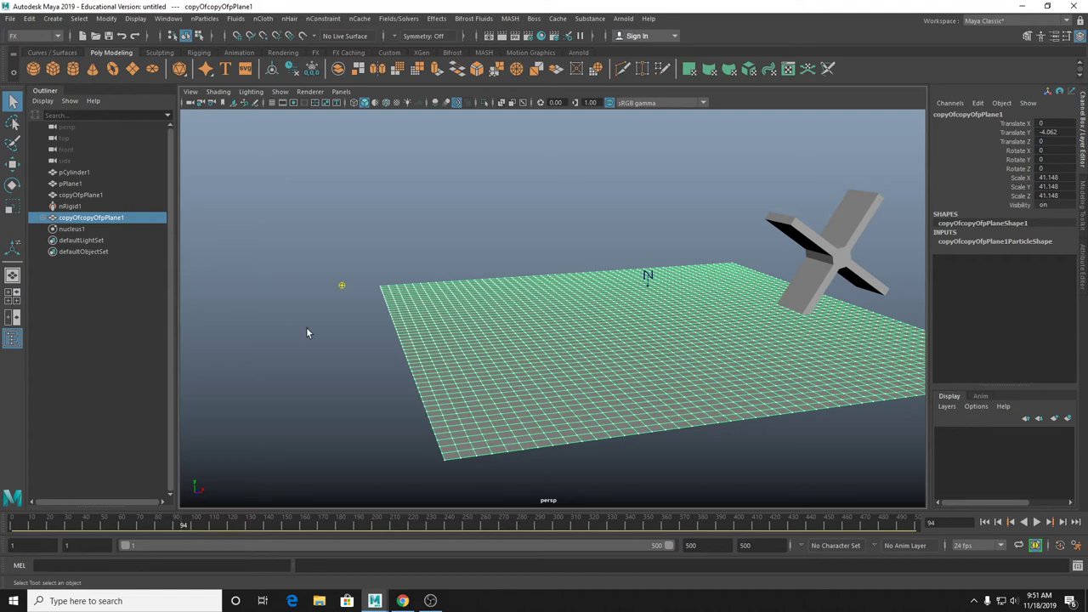
{"action": "left_click_drag", "start_coordinate": [646, 306], "coordinate": [709, 352], "text": "alt"}
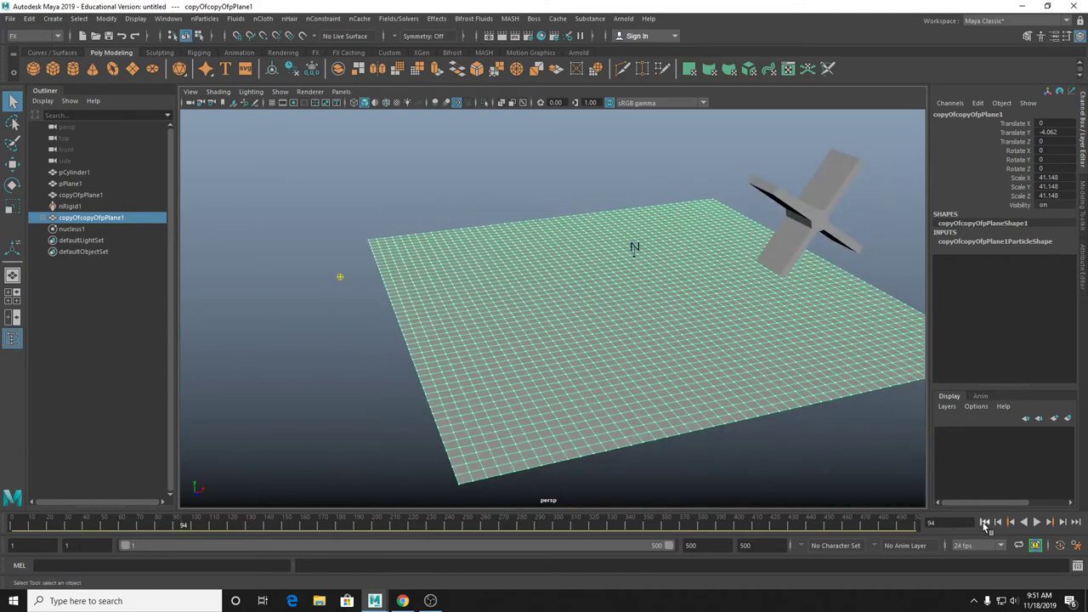
{"action": "left_click", "coordinate": [984, 522]}
{"action": "left_click", "coordinate": [1037, 522]}
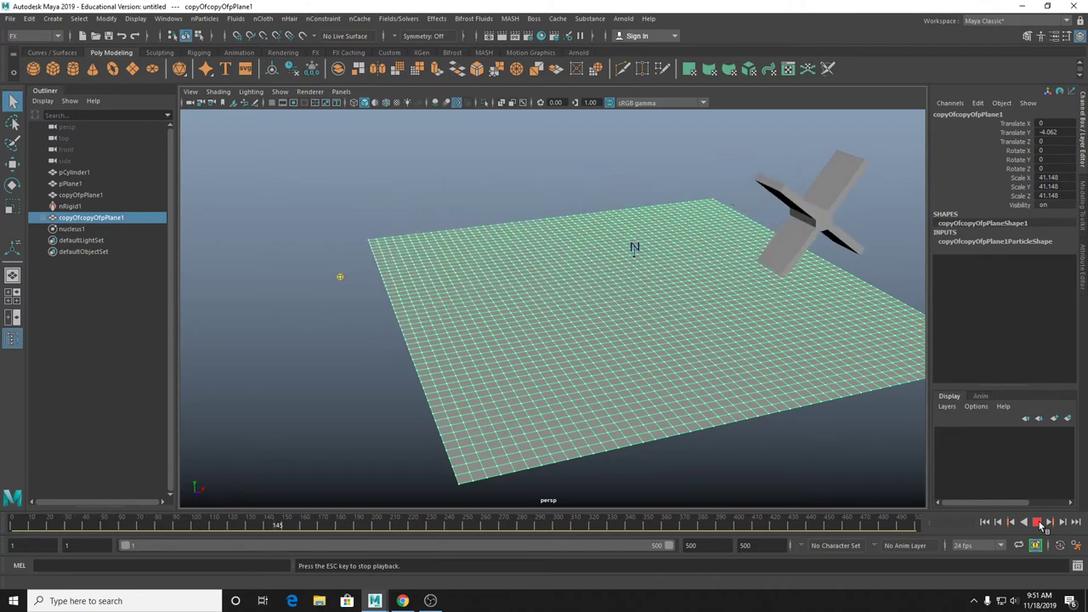
{"action": "left_click", "coordinate": [1039, 525]}
{"action": "left_click", "coordinate": [984, 522]}
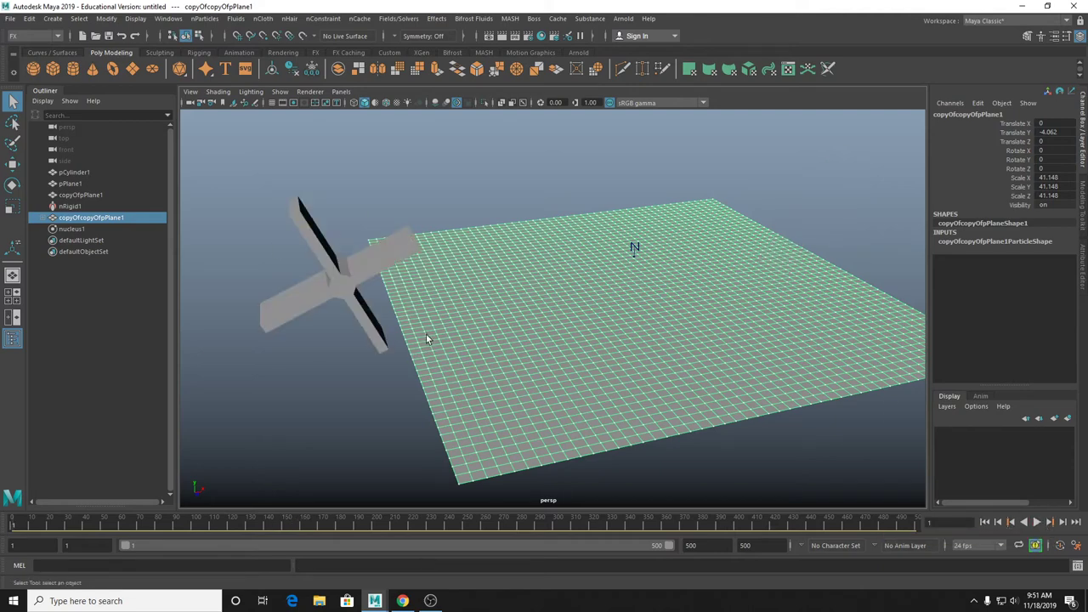
{"action": "left_click_drag", "start_coordinate": [428, 338], "coordinate": [413, 323], "text": "alt"}
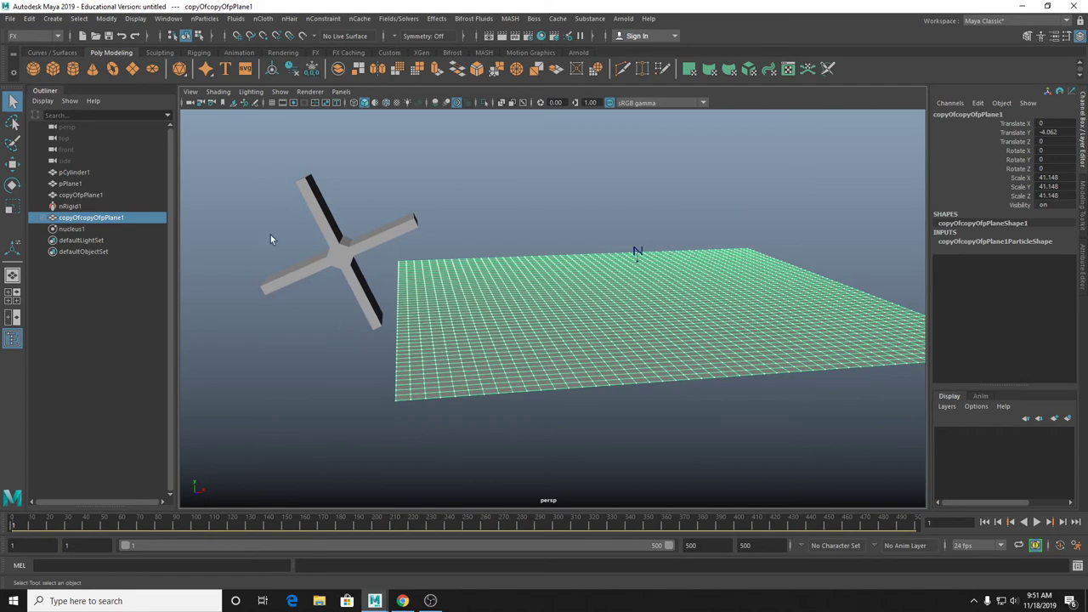
Apply the legacy particle Make Collide command to the four-bladed wheel.
{"action": "left_click", "coordinate": [410, 226]}
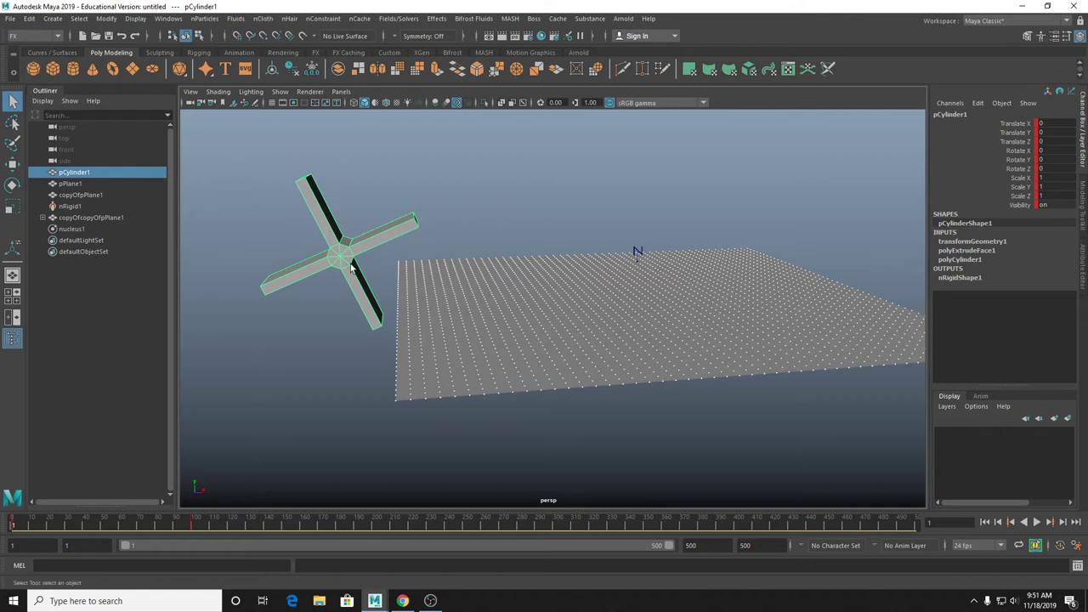
{"action": "left_click", "coordinate": [200, 19]}
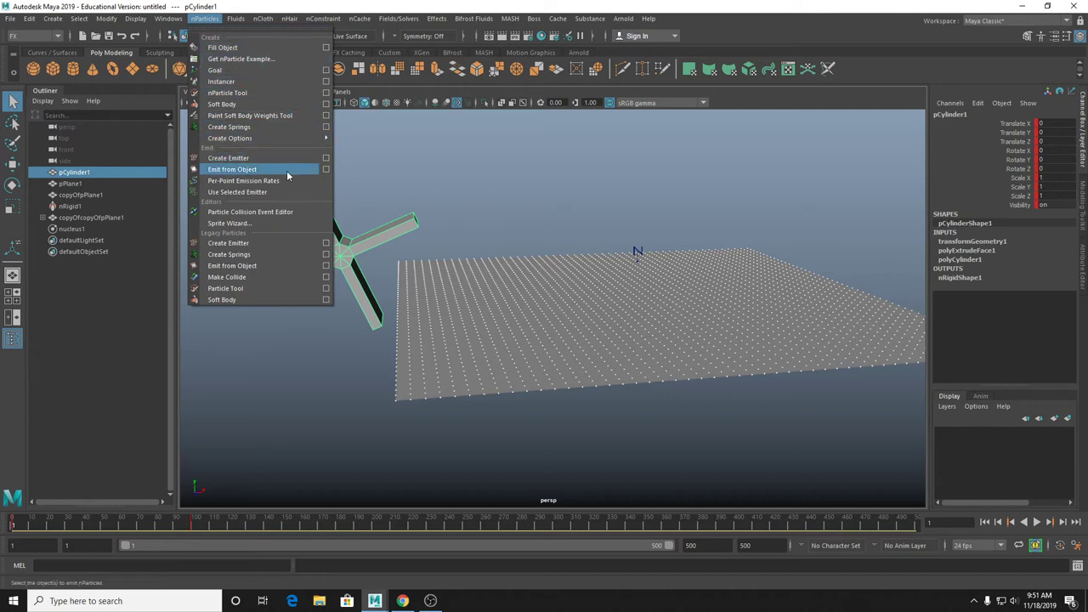
{"action": "left_click", "coordinate": [263, 279]}
Test the wheel's collision with the soft plane in a short playback and return to the first frame.
{"action": "left_click", "coordinate": [1038, 523]}
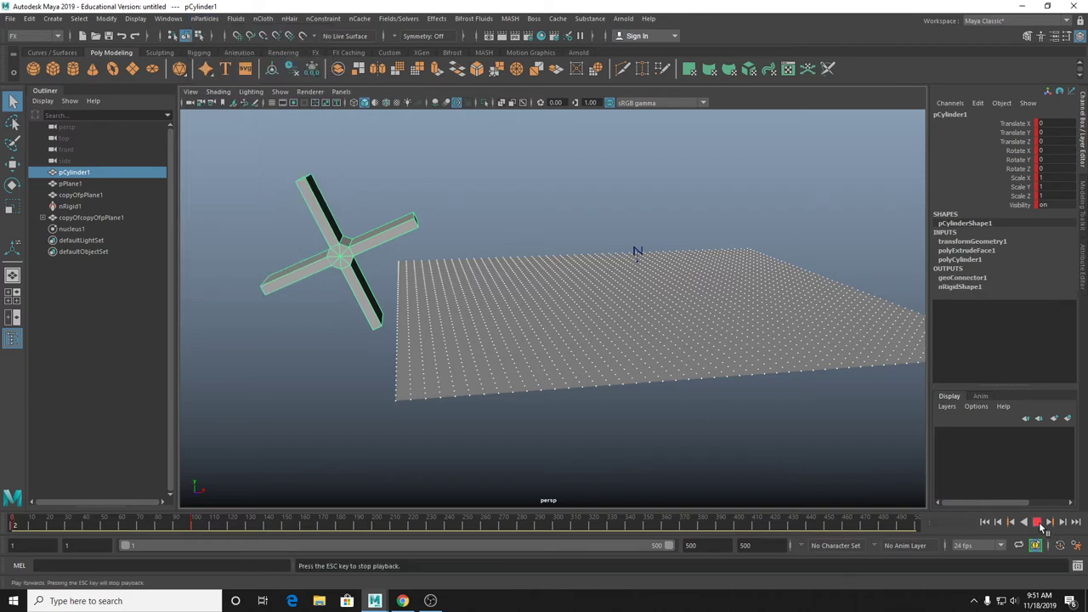
{"action": "left_click", "coordinate": [1038, 522]}
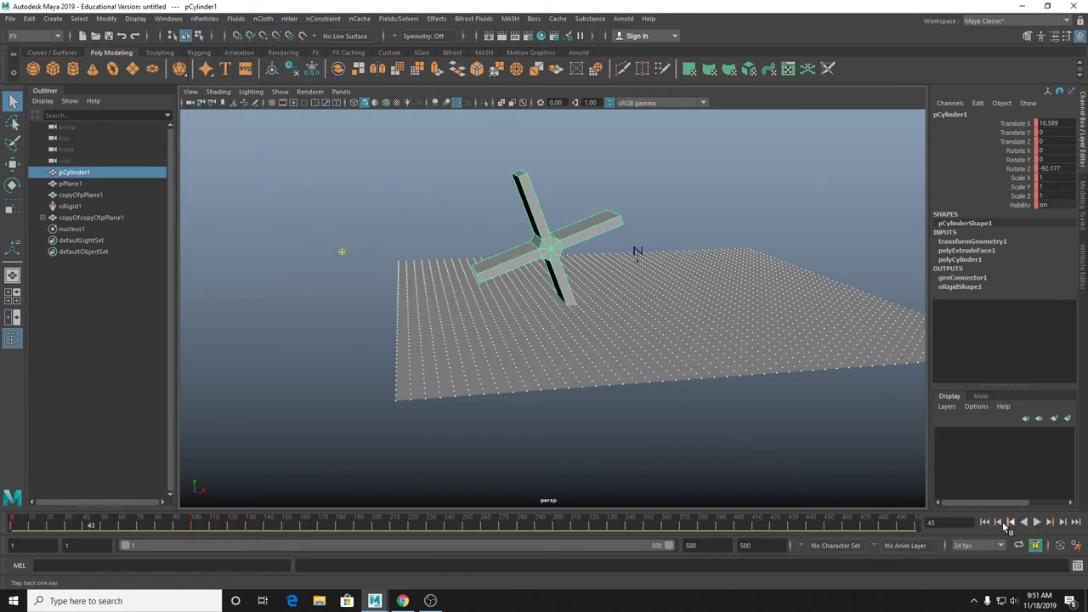
{"action": "left_click", "coordinate": [985, 523]}
Emit nParticles from the wheel with Emit from Object, and preview the simulation before returning to frame 1.
{"action": "left_click", "coordinate": [205, 19]}
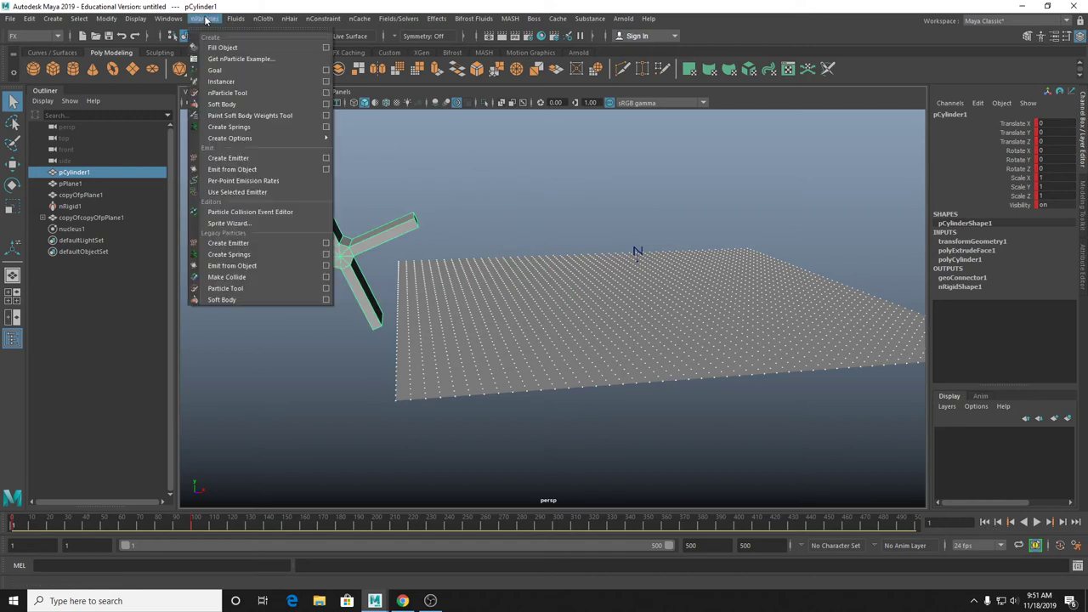
{"action": "left_click", "coordinate": [245, 170]}
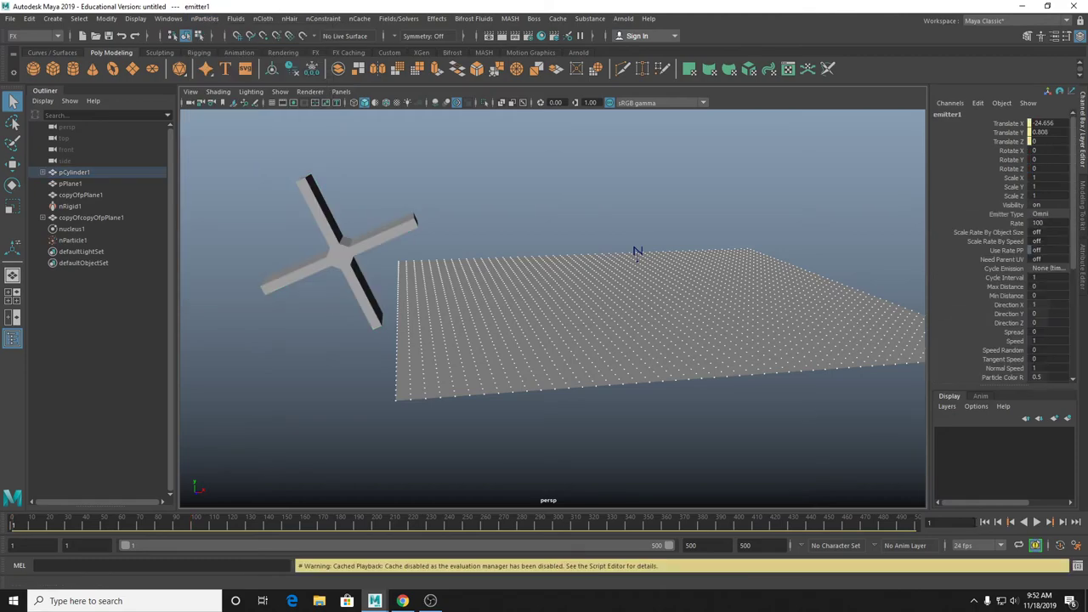
{"action": "left_click", "coordinate": [1037, 522]}
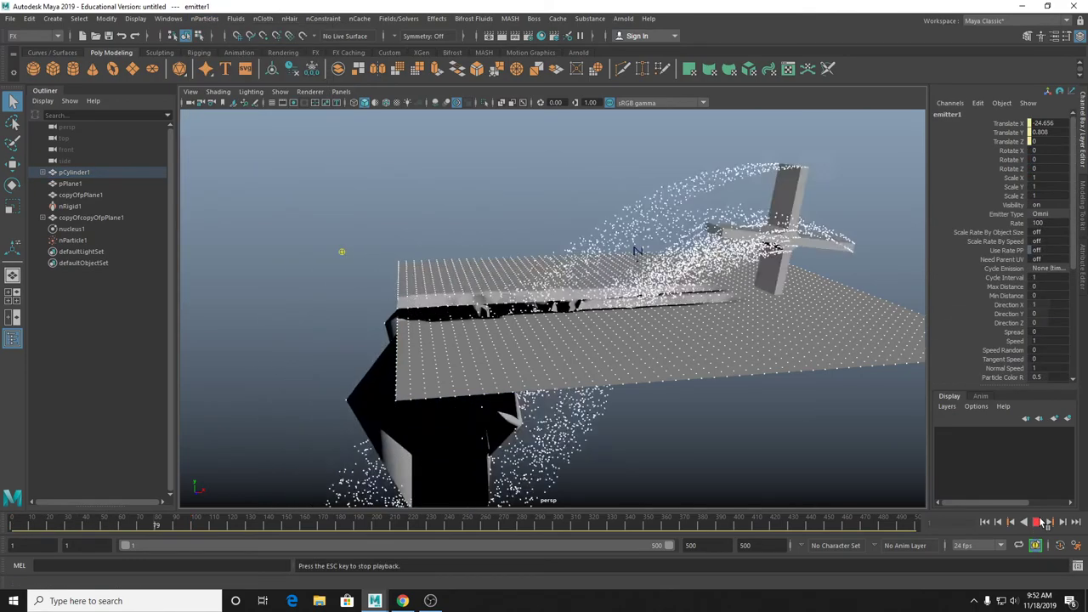
{"action": "scroll", "coordinate": [633, 294], "scroll_direction": "down", "scroll_amount": 5}
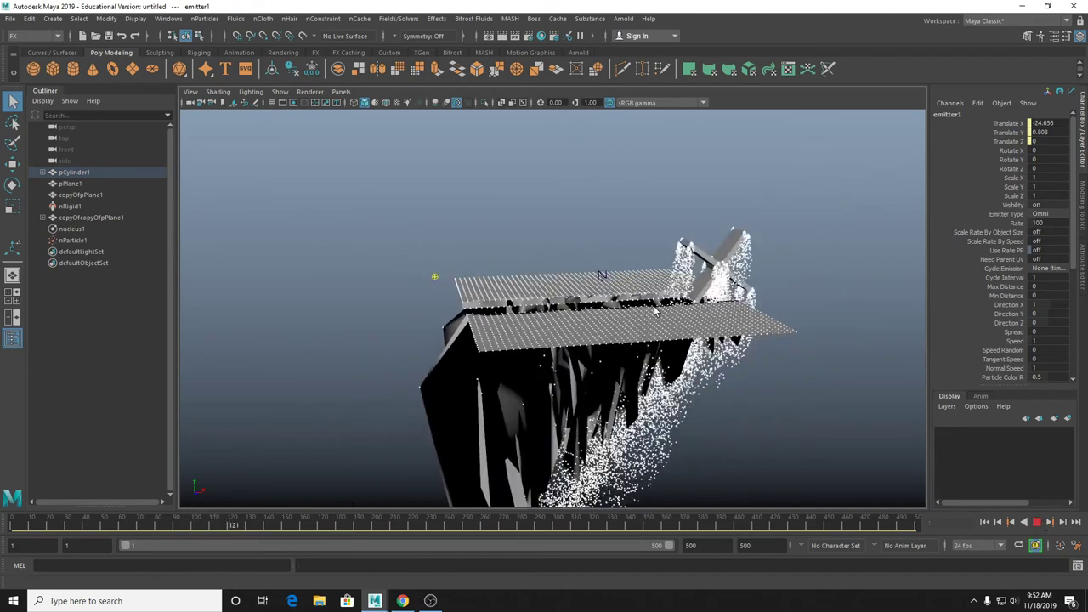
{"action": "left_click", "coordinate": [1037, 522]}
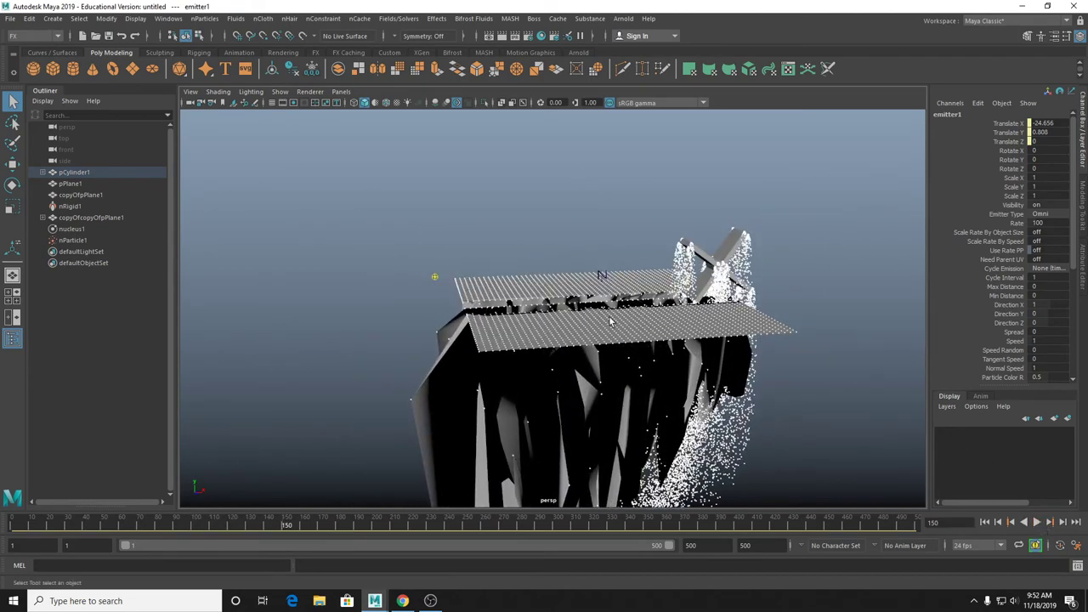
{"action": "left_click_drag", "start_coordinate": [292, 524], "coordinate": [10, 510]}
{"action": "scroll", "coordinate": [623, 204], "scroll_direction": "up", "scroll_amount": 3}
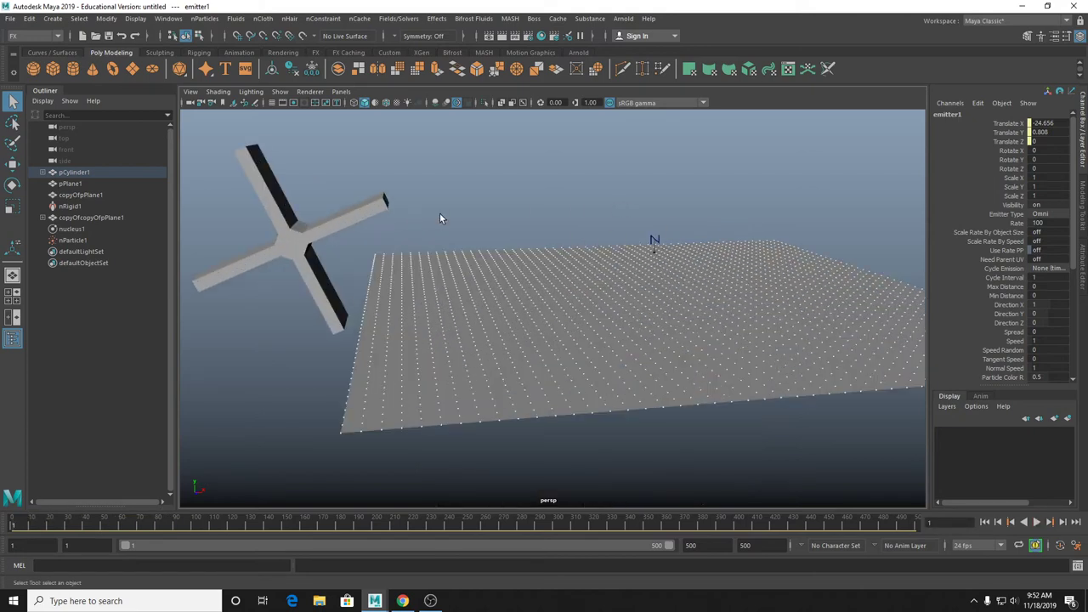
{"action": "middle_click_drag", "start_coordinate": [413, 208], "coordinate": [518, 226], "text": "alt"}
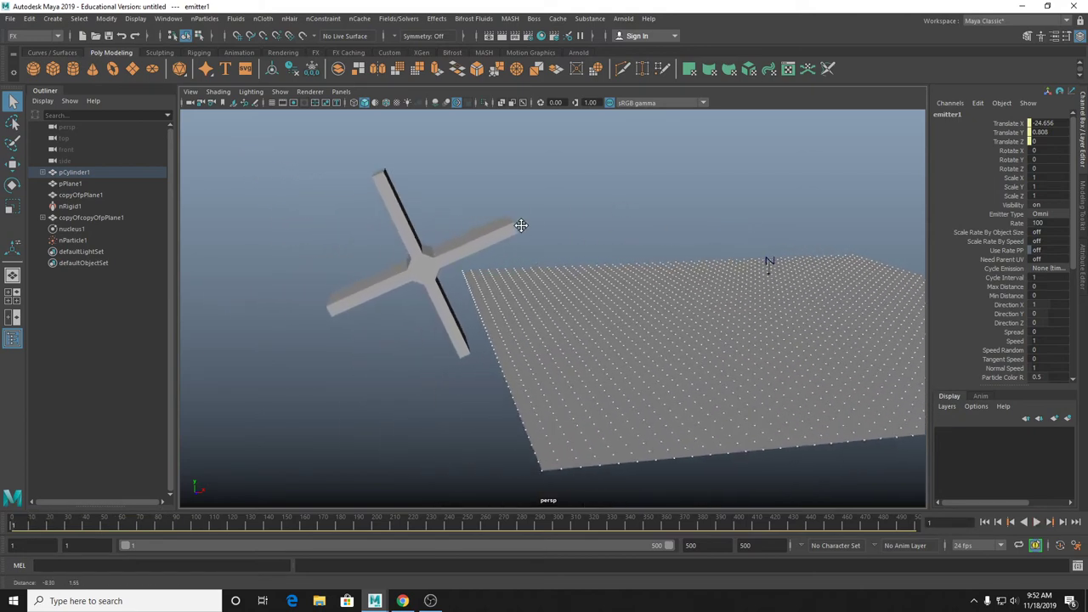
Review the Count and Particle Size attributes of the nParticles emitted from the wheel.
{"action": "left_click", "coordinate": [74, 241]}
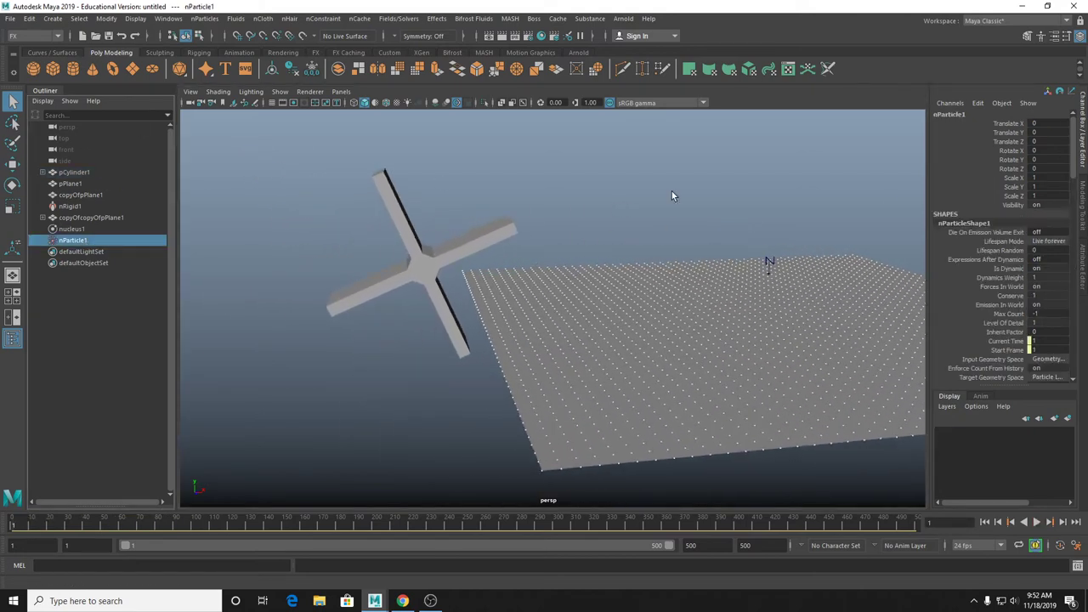
{"action": "left_click", "coordinate": [1081, 252]}
{"action": "left_click", "coordinate": [851, 184]}
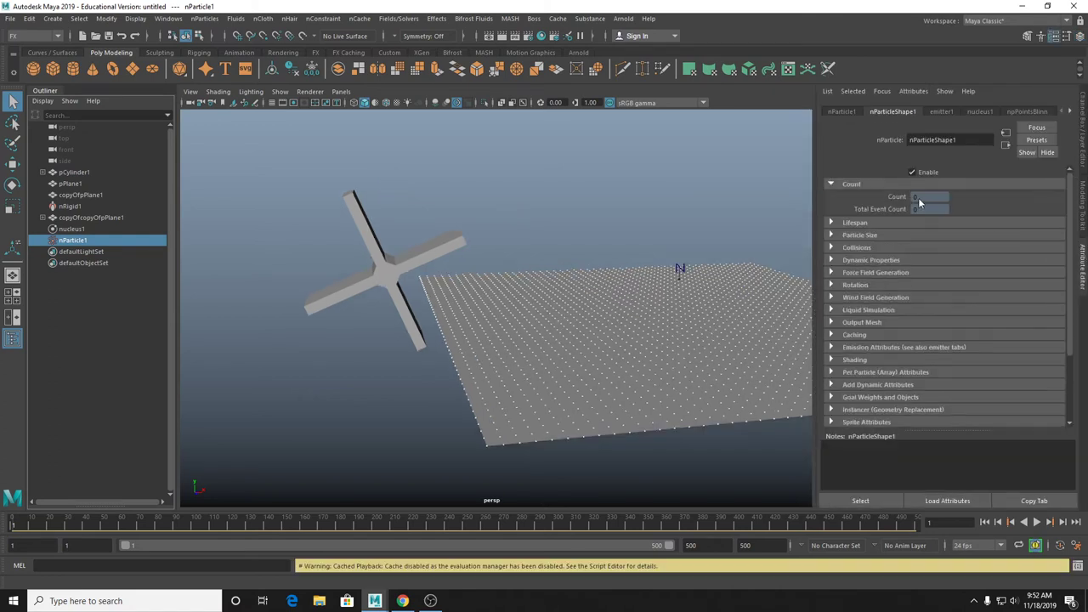
{"action": "left_click", "coordinate": [860, 234]}
{"action": "left_click", "coordinate": [860, 234]}
Delete the wheel's nRigid1 passive collider node.
{"action": "left_click", "coordinate": [43, 218]}
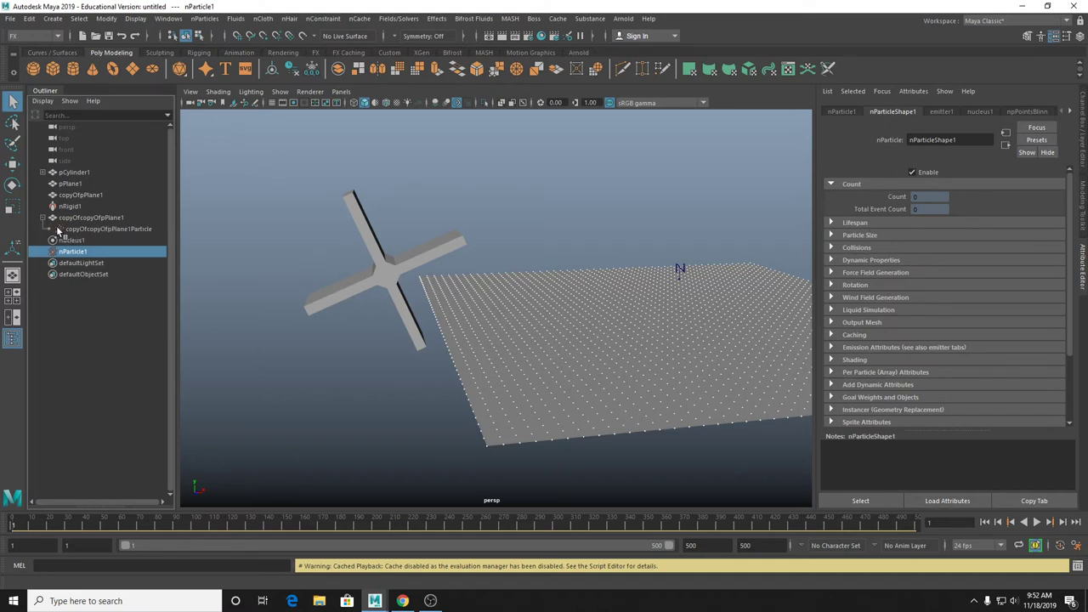
{"action": "left_click", "coordinate": [76, 206]}
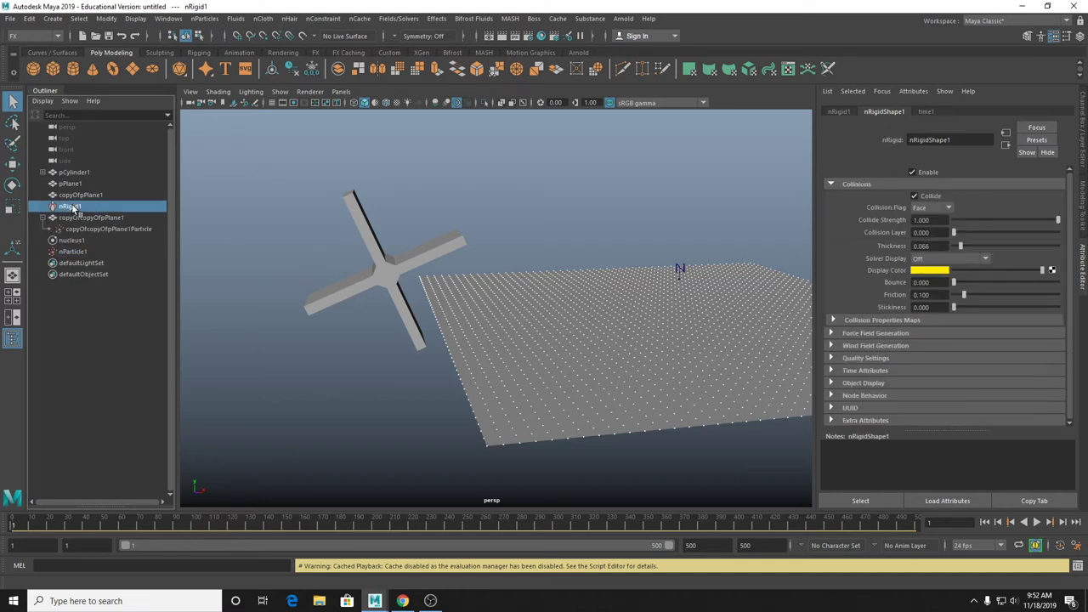
{"action": "key", "text": "Delete"}
Change the emitter type of the wheel's nParticle emitter to Surface.
{"action": "left_click", "coordinate": [81, 241]}
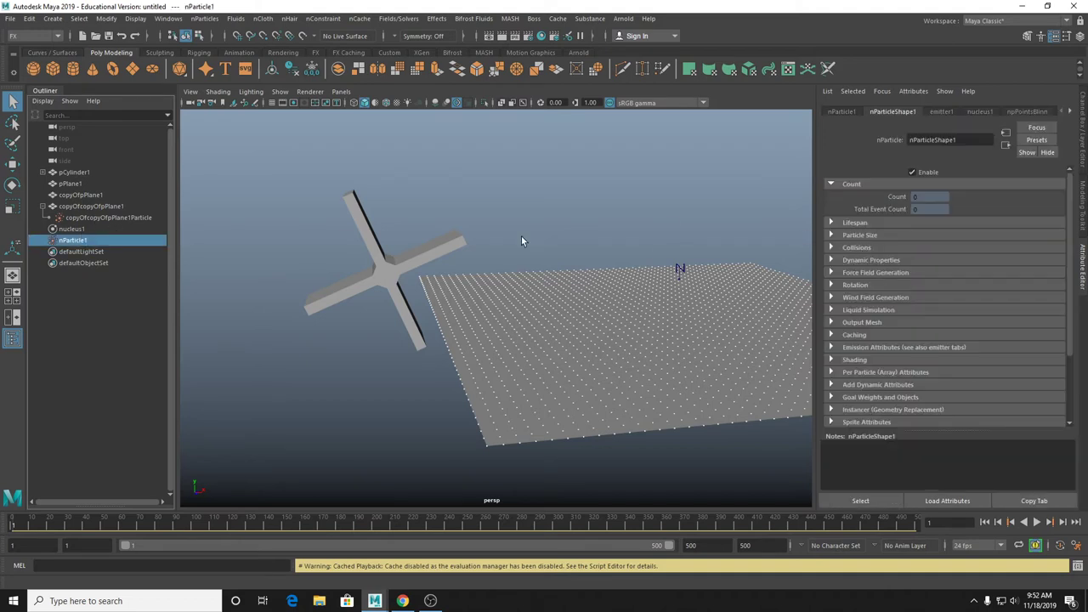
{"action": "left_click", "coordinate": [933, 110]}
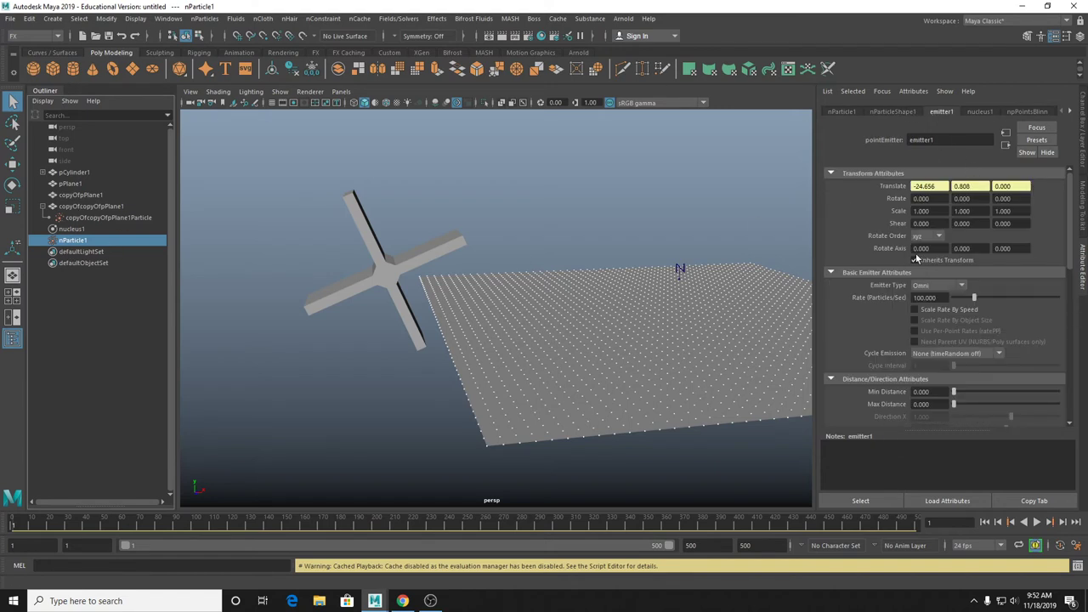
{"action": "left_click", "coordinate": [939, 287]}
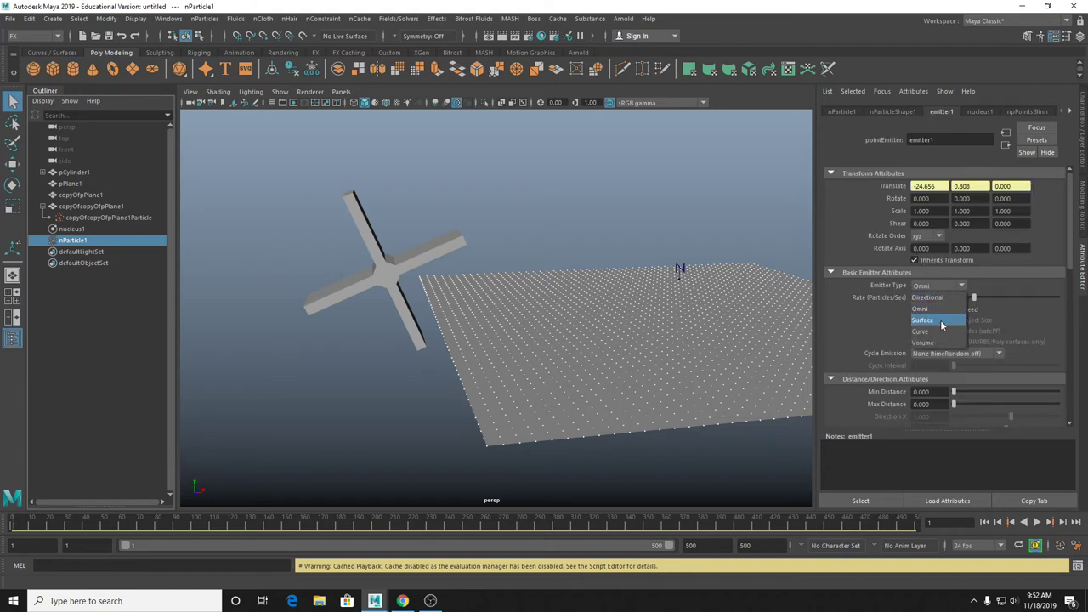
{"action": "left_click", "coordinate": [923, 321]}
Preview the surface emission from the wheel in a short playback and return to the first frame.
{"action": "left_click", "coordinate": [1036, 522]}
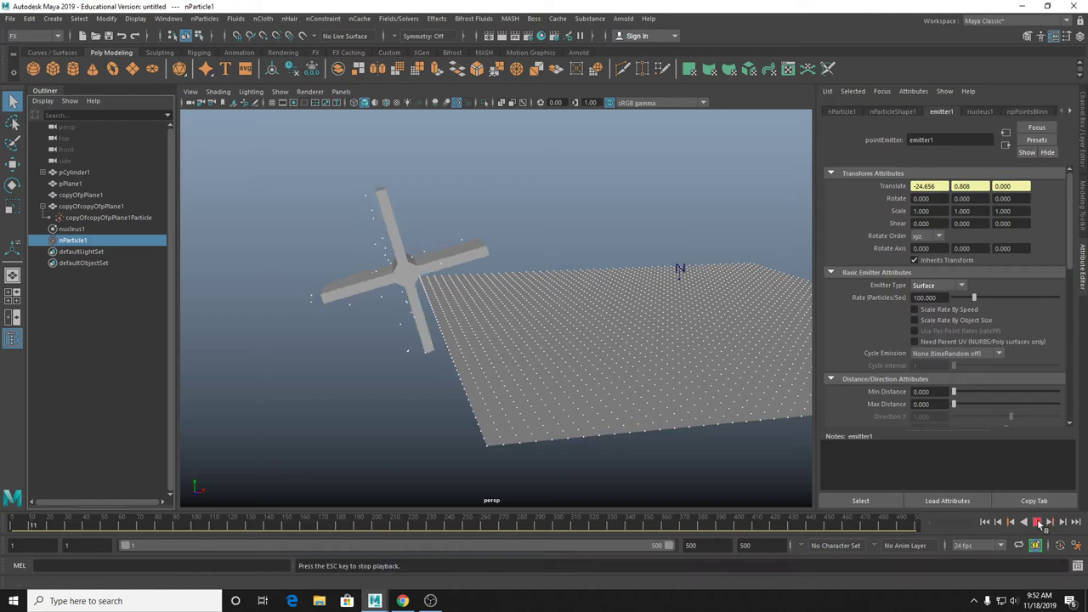
{"action": "left_click_drag", "start_coordinate": [621, 287], "coordinate": [427, 268], "text": "alt"}
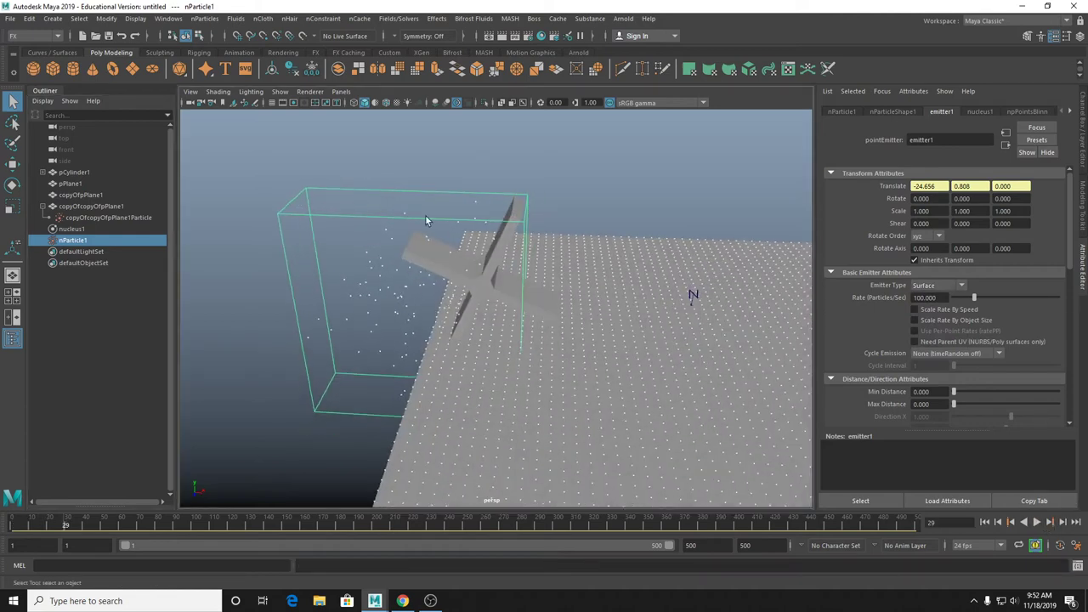
{"action": "key", "text": "super"}
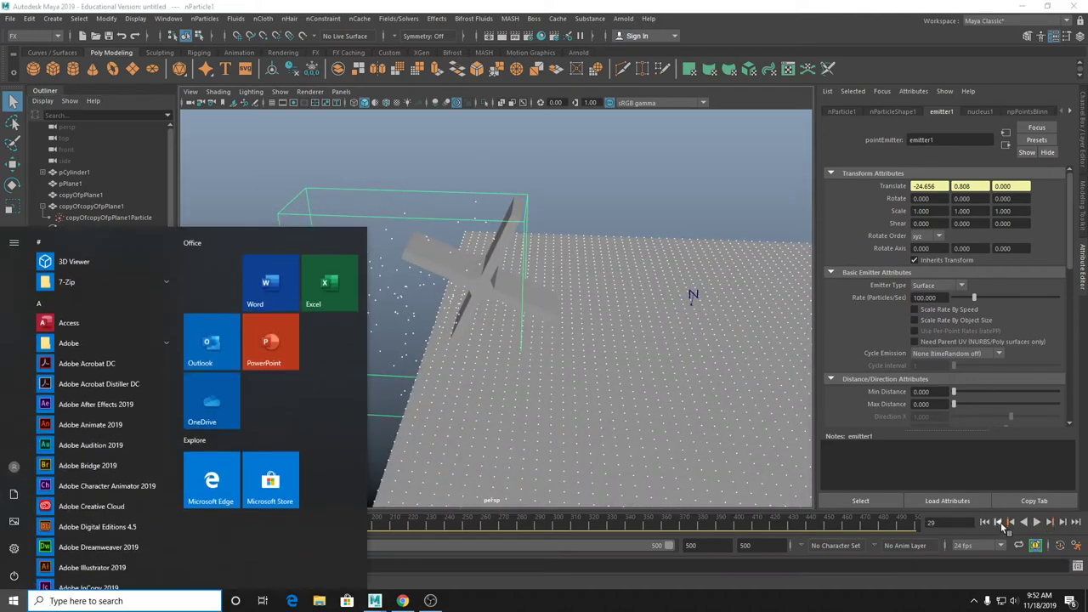
{"action": "left_click", "coordinate": [985, 522]}
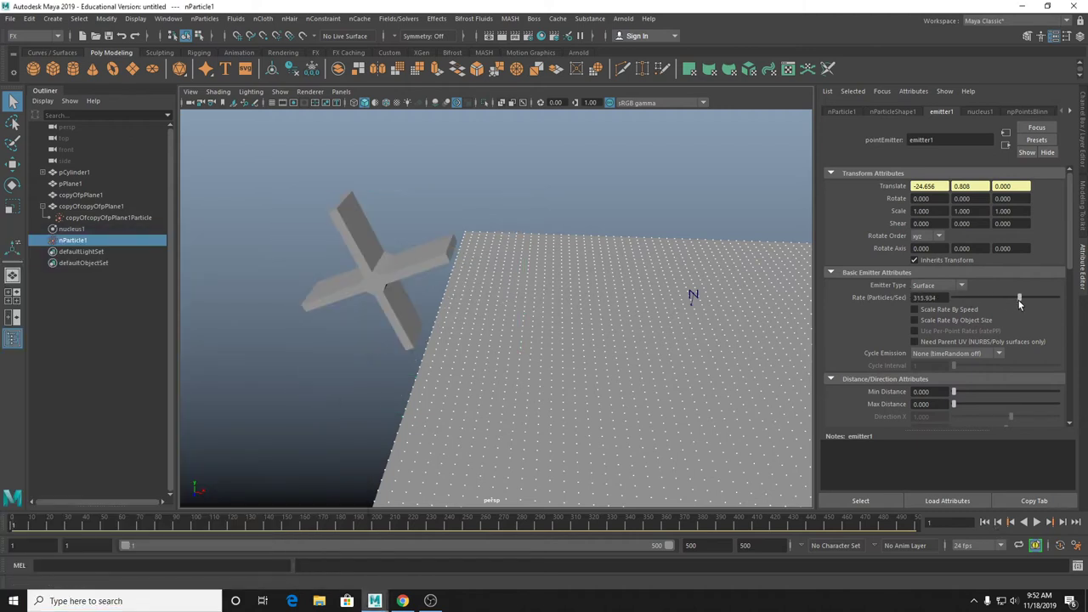
Raise the emitter's rate to about 360 particles per second.
{"action": "left_click_drag", "start_coordinate": [1020, 301], "coordinate": [1028, 301]}
{"action": "key", "text": "super"}
{"action": "key", "text": "super"}
Set the Dynamics Weight of the wheel's nParticles to 0 in their dynamic properties.
{"action": "left_click", "coordinate": [79, 240]}
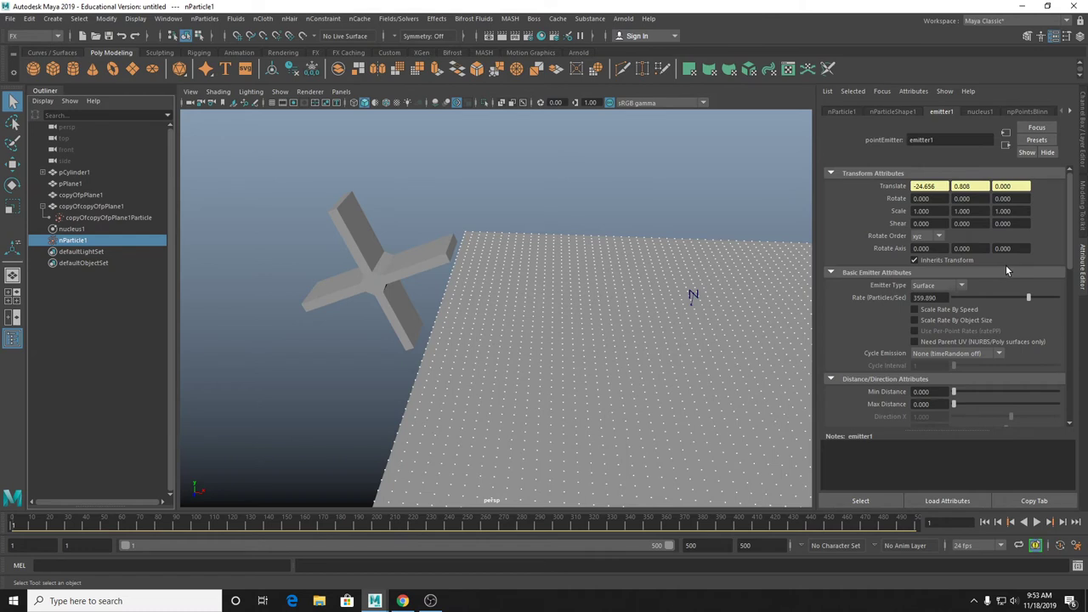
{"action": "left_click", "coordinate": [893, 112]}
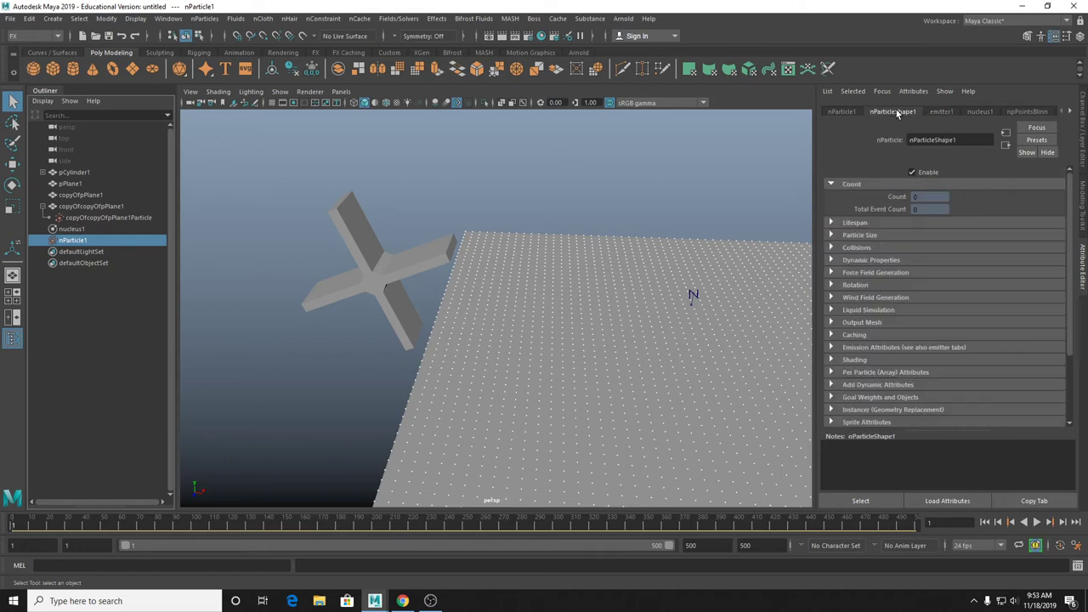
{"action": "left_click", "coordinate": [872, 262]}
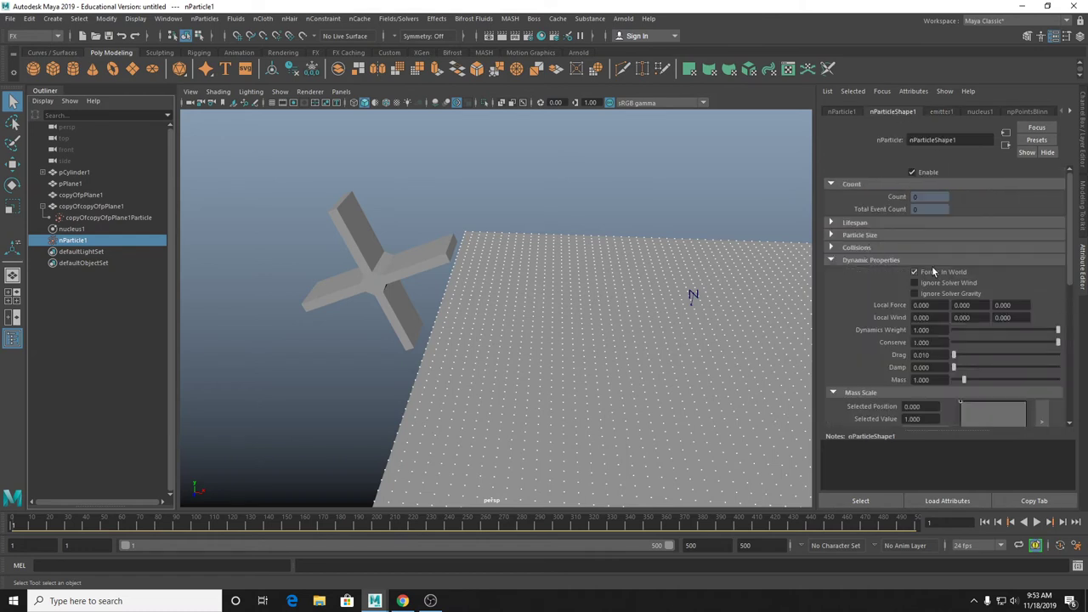
{"action": "scroll", "coordinate": [969, 350], "scroll_direction": "down", "scroll_amount": 2}
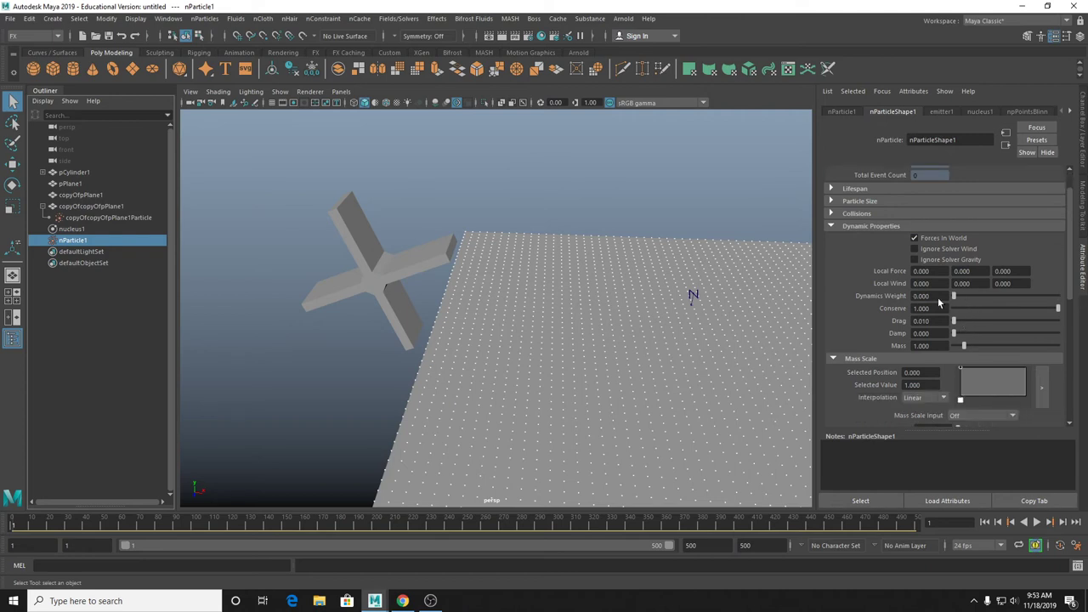
Play the simulation and examine how the floating particles affect the soft plane.
{"action": "left_click", "coordinate": [1036, 522]}
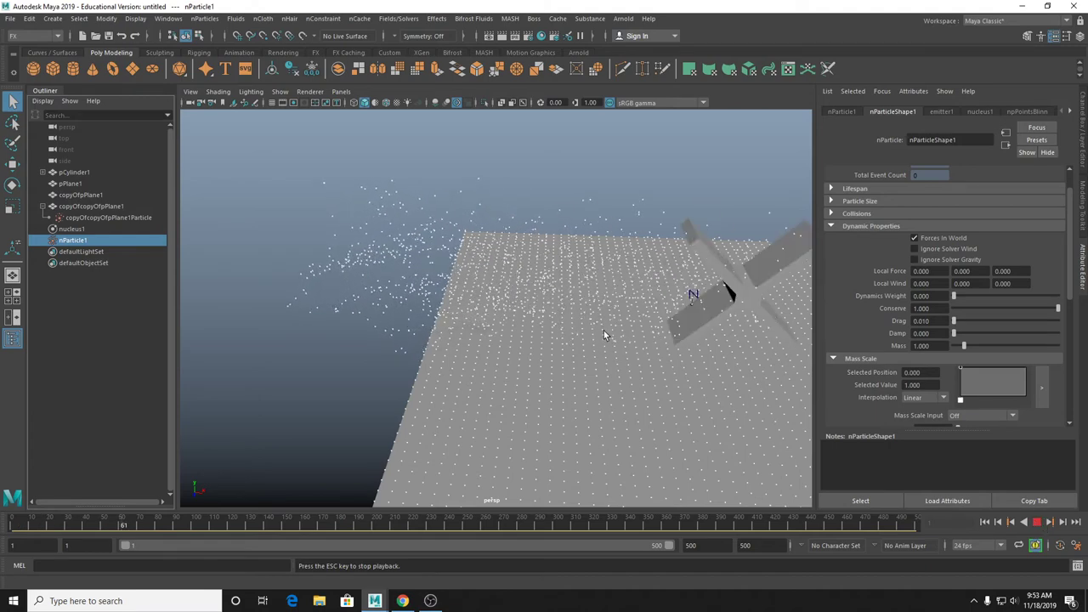
{"action": "mouse_move", "coordinate": [604, 331]}
{"action": "left_mouse_down", "text": "alt"}
{"action": "mouse_move", "coordinate": [605, 298]}
{"action": "mouse_move", "coordinate": [602, 329]}
{"action": "left_mouse_up", "text": "alt"}
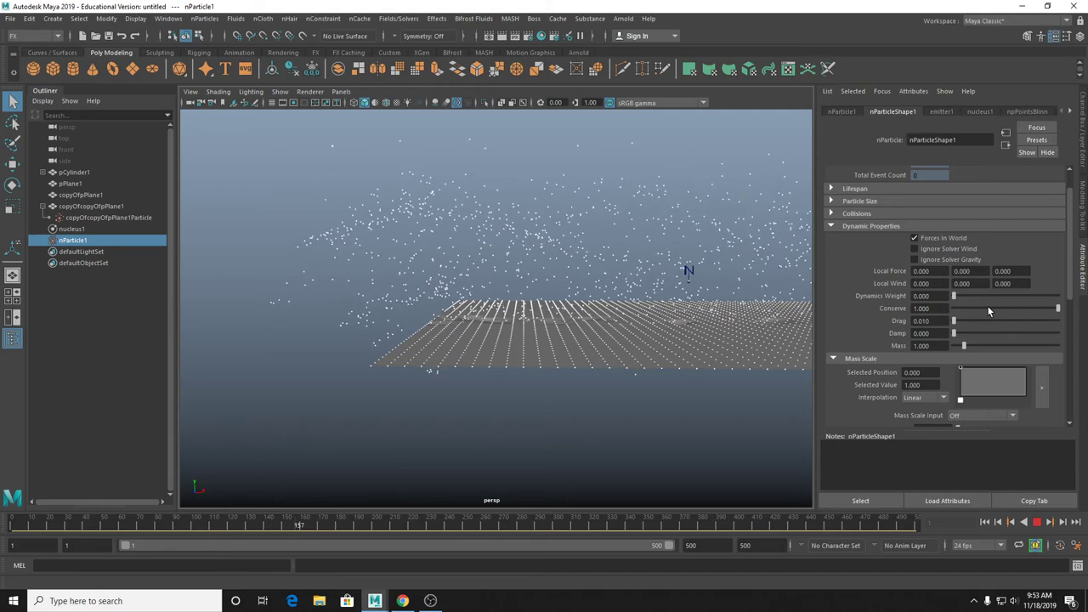
{"action": "left_click", "coordinate": [1036, 522]}
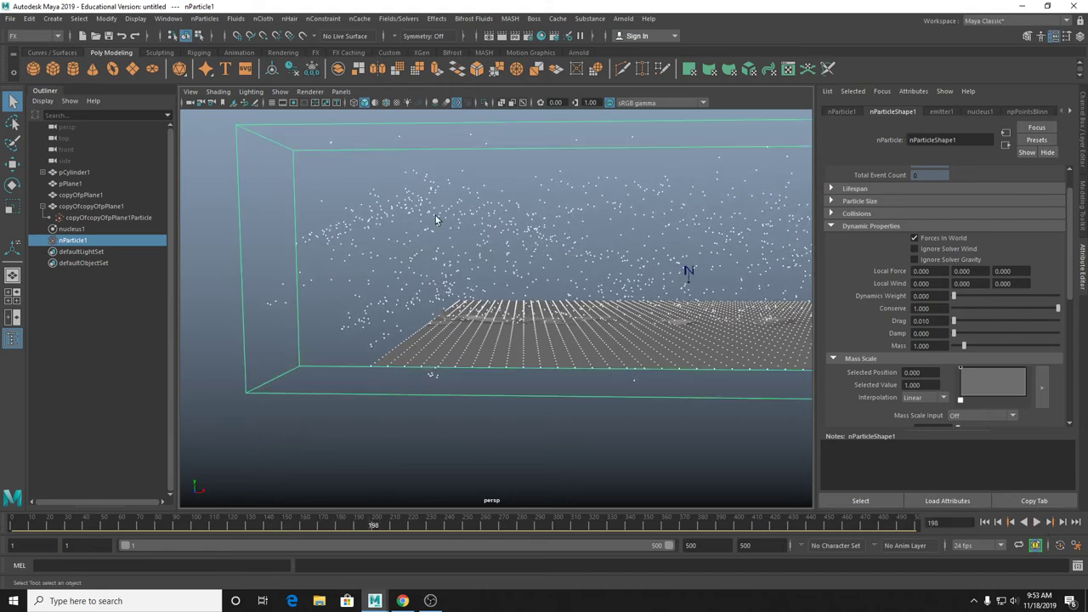
{"action": "left_click_drag", "start_coordinate": [449, 246], "coordinate": [492, 225], "text": "alt"}
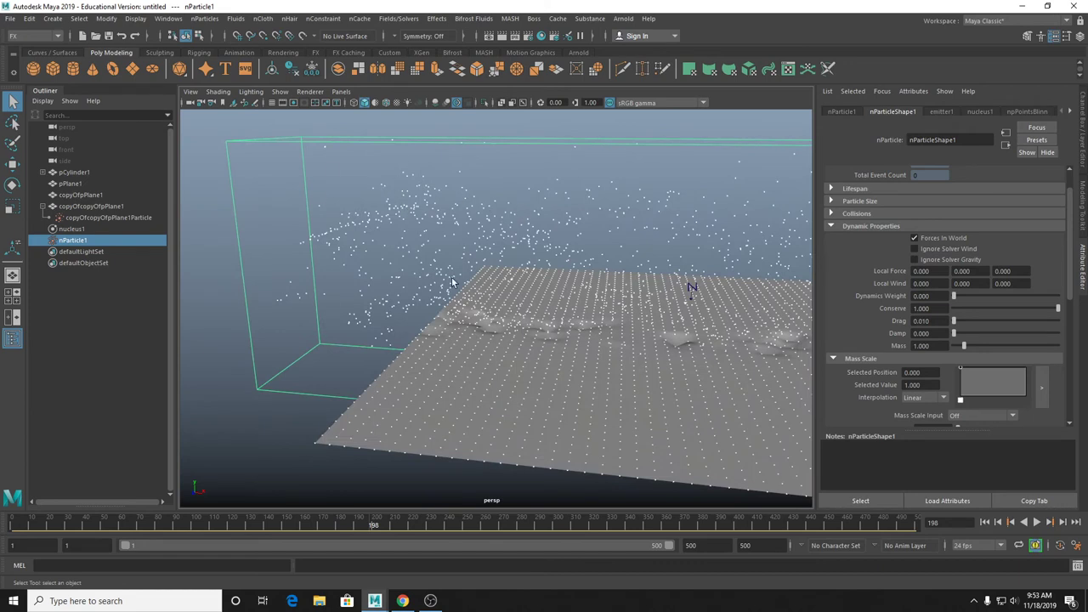
{"action": "left_click_drag", "start_coordinate": [921, 270], "coordinate": [928, 270], "text": "ctrl"}
{"action": "scroll", "coordinate": [727, 170], "scroll_direction": "down", "scroll_amount": 3}
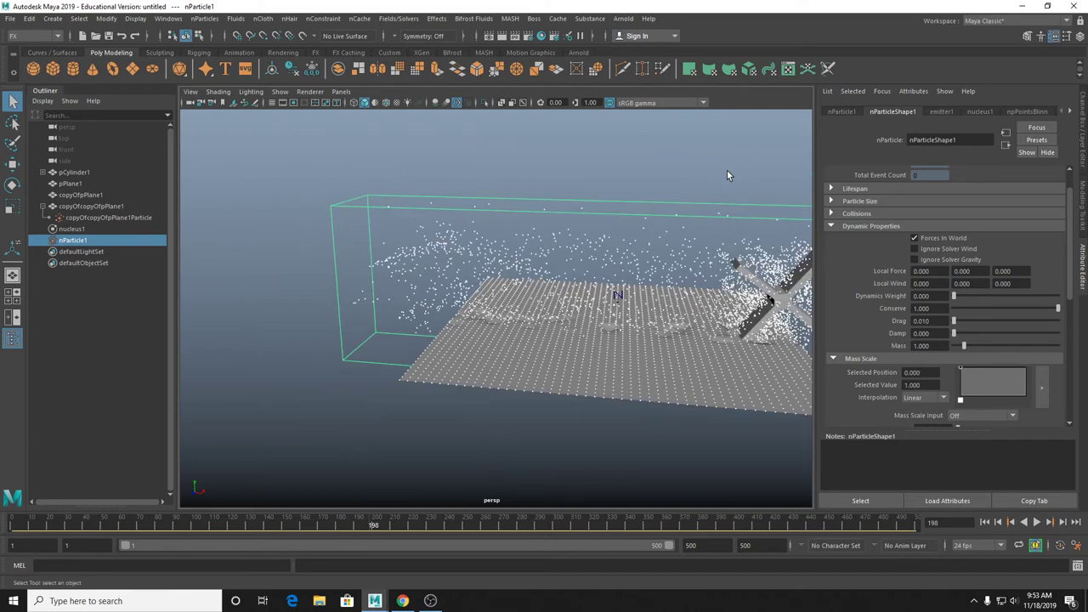
Try a collision Stickiness of 2 on the nParticles in a short playback and return to the first frame.
{"action": "left_click", "coordinate": [867, 215]}
{"action": "left_click_drag", "start_coordinate": [961, 349], "coordinate": [1078, 350]}
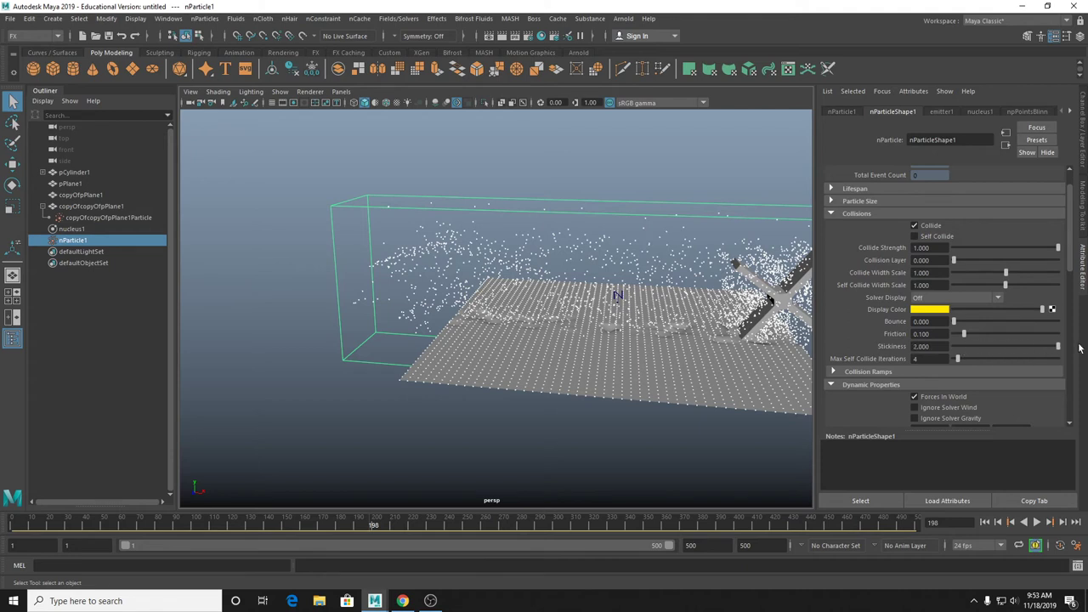
{"action": "left_click", "coordinate": [984, 522]}
{"action": "left_click", "coordinate": [1039, 523]}
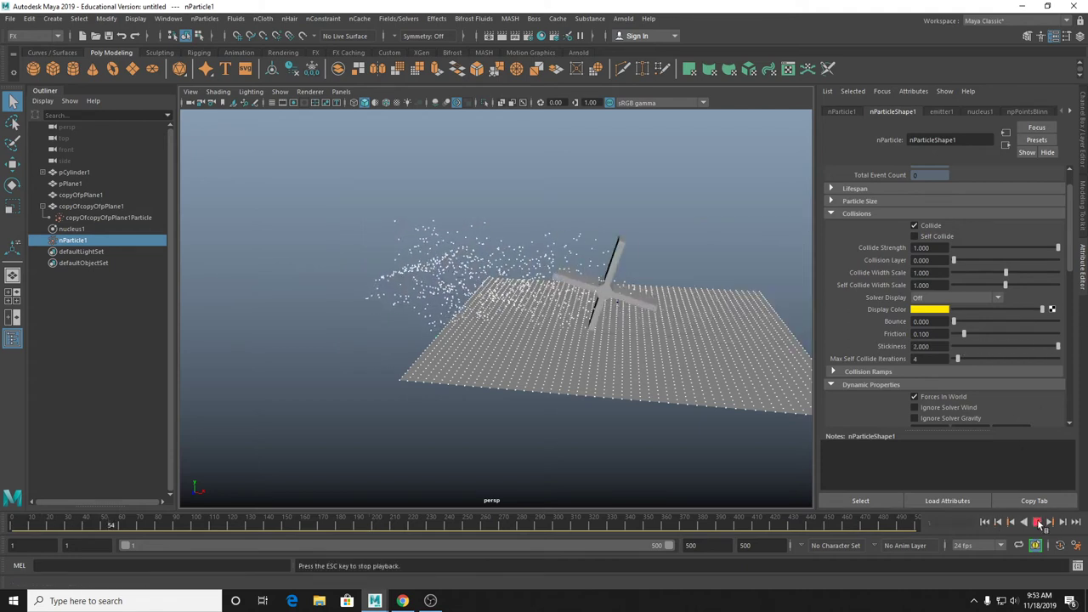
{"action": "left_click", "coordinate": [1038, 523]}
{"action": "left_click", "coordinate": [984, 522]}
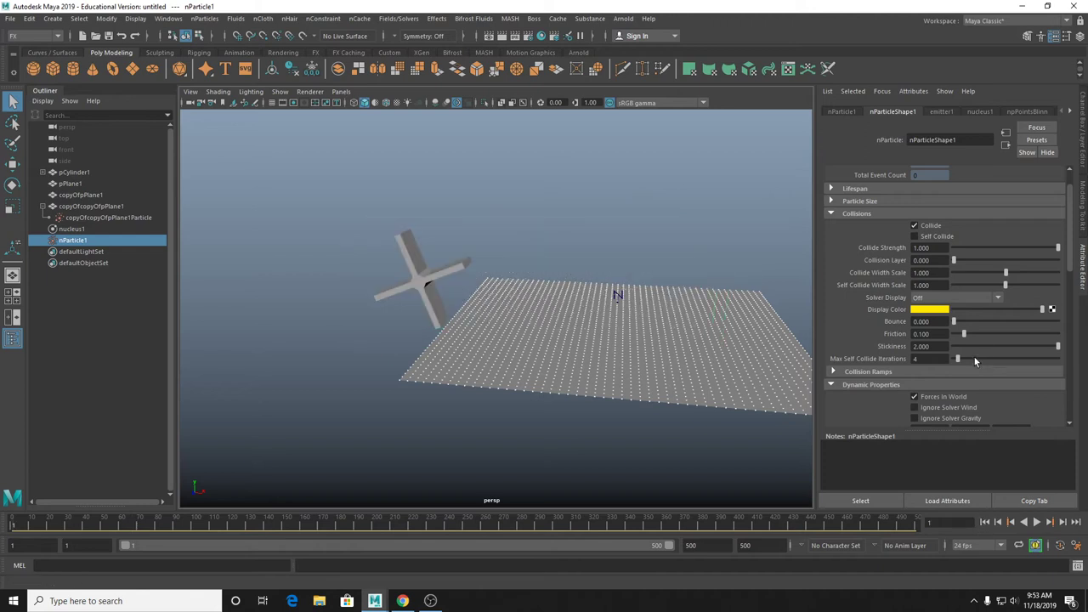
Set the nParticles' Stickiness to 0 and play the simulation to inspect the deformation along the plane.
{"action": "left_click_drag", "start_coordinate": [974, 347], "coordinate": [944, 346]}
{"action": "left_click", "coordinate": [1037, 522]}
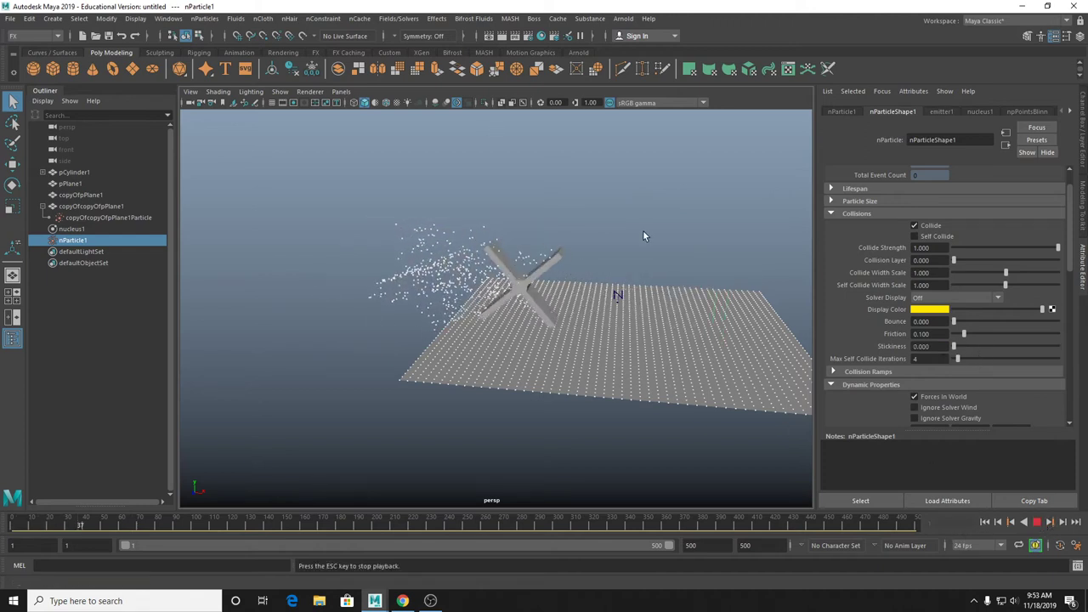
{"action": "scroll", "coordinate": [644, 230], "scroll_direction": "up", "scroll_amount": 4}
{"action": "left_click_drag", "start_coordinate": [645, 234], "coordinate": [400, 266], "text": "alt"}
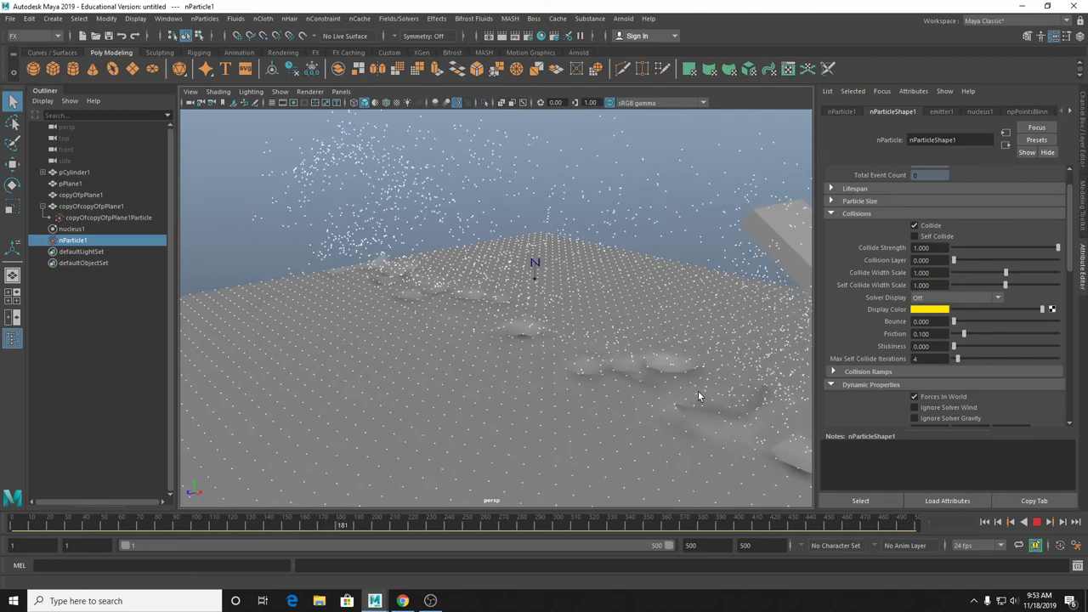
{"action": "left_click", "coordinate": [1037, 522]}
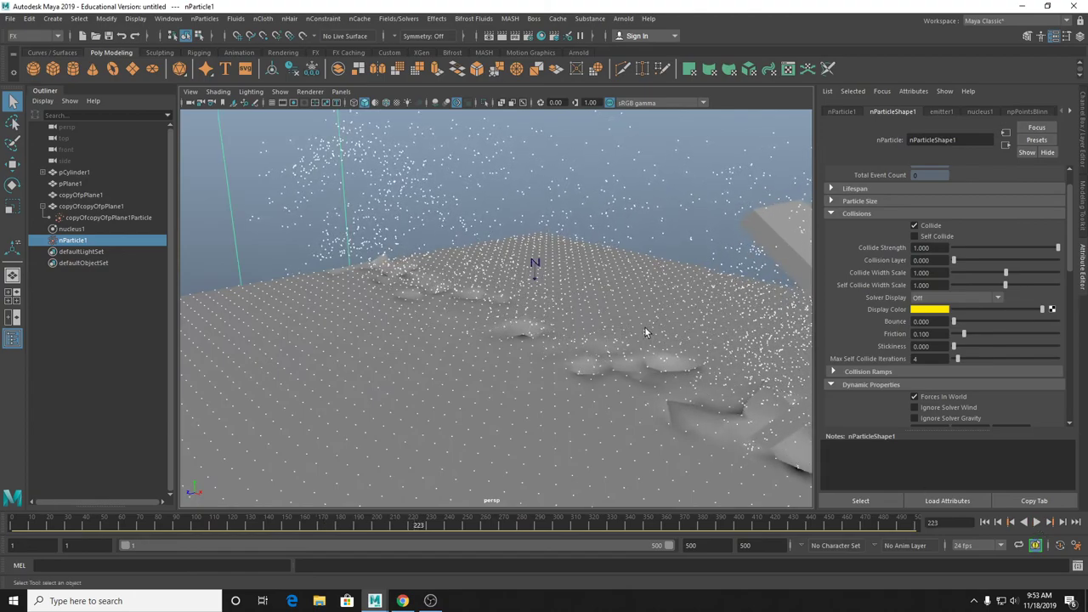
{"action": "left_click_drag", "start_coordinate": [648, 335], "coordinate": [527, 342], "text": "alt"}
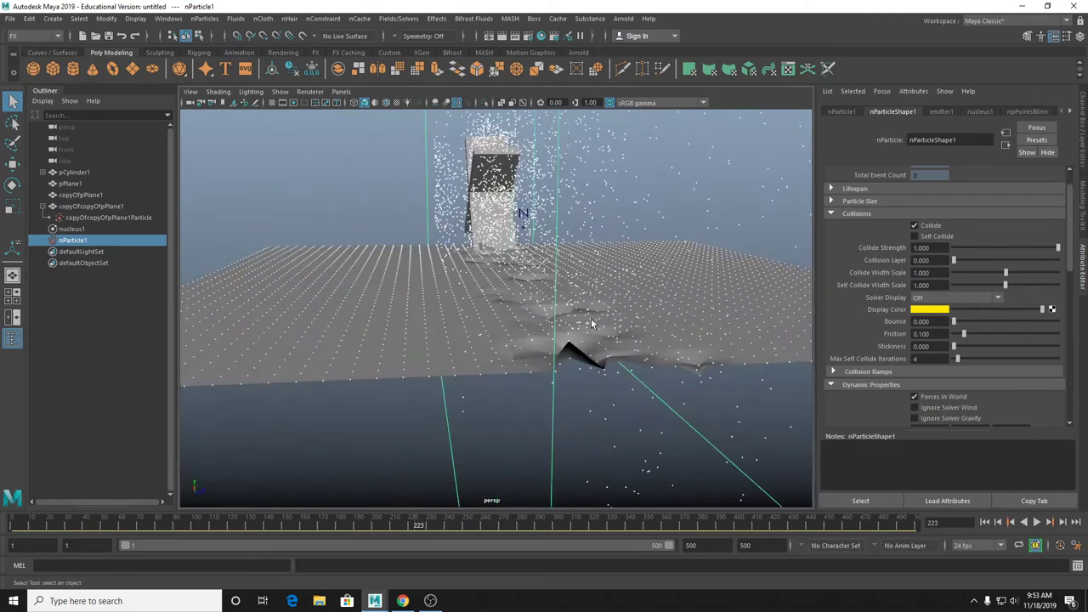
Display the deformed soft plane in smooth mesh preview and clear the selection.
{"action": "left_click", "coordinate": [282, 324]}
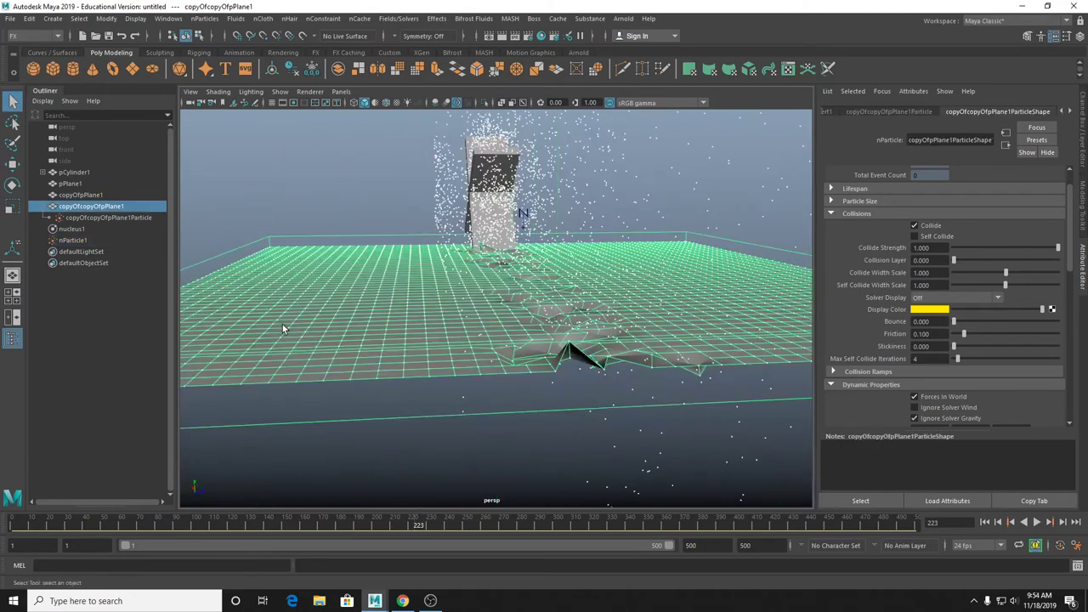
{"action": "key", "text": "3"}
{"action": "left_click", "coordinate": [359, 145]}
Examine the smoothed plane's bumps and the wheel's particle trail from several angles.
{"action": "left_click_drag", "start_coordinate": [359, 145], "coordinate": [592, 270], "text": "alt"}
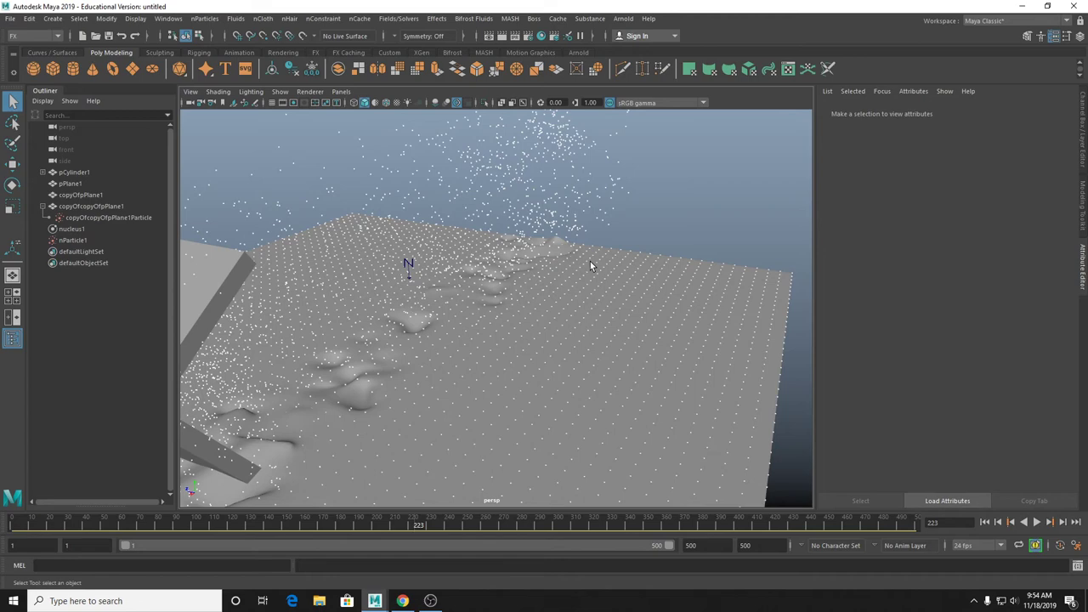
{"action": "scroll", "coordinate": [590, 261], "scroll_direction": "down", "scroll_amount": 3}
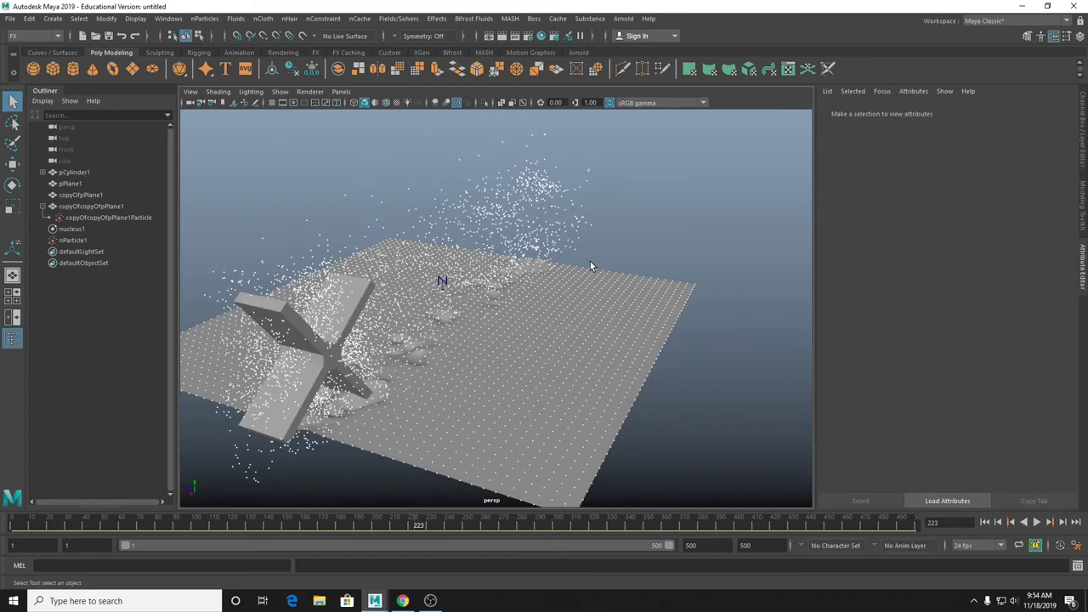
{"action": "left_click_drag", "start_coordinate": [590, 261], "coordinate": [570, 296], "text": "alt"}
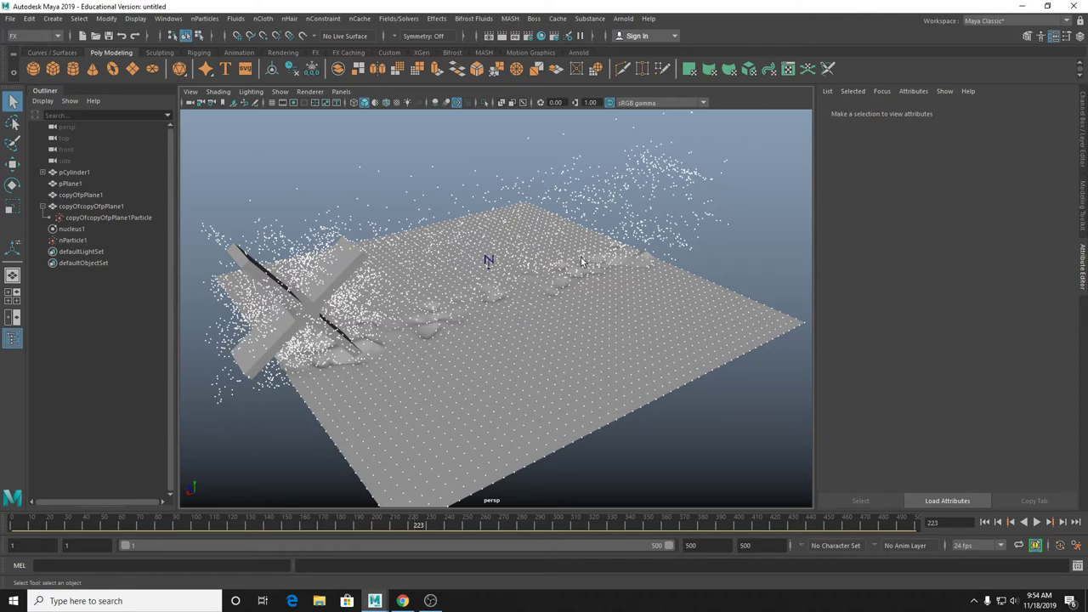
{"action": "left_click_drag", "start_coordinate": [296, 338], "coordinate": [369, 333], "text": "alt"}
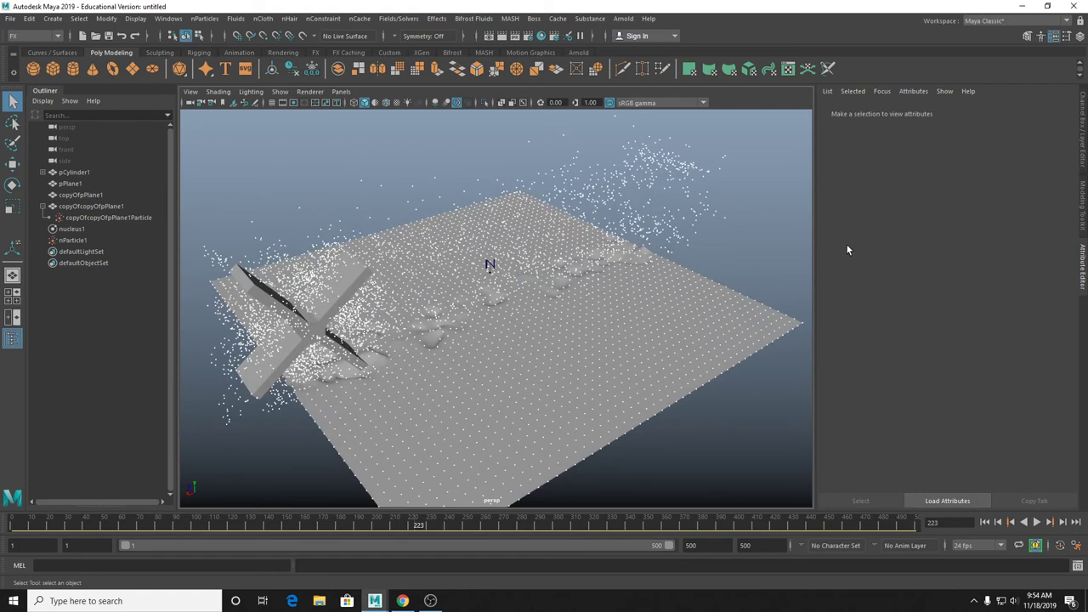
{"action": "left_click_drag", "start_coordinate": [498, 277], "coordinate": [516, 263], "text": "alt"}
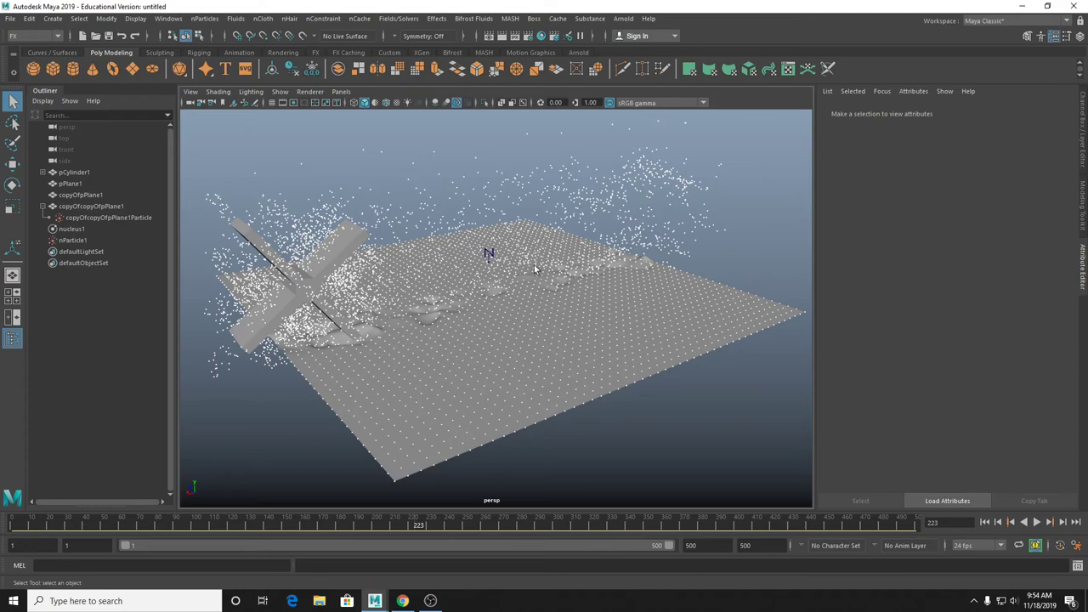
{"action": "left_click_drag", "start_coordinate": [535, 268], "coordinate": [268, 274], "text": "alt"}
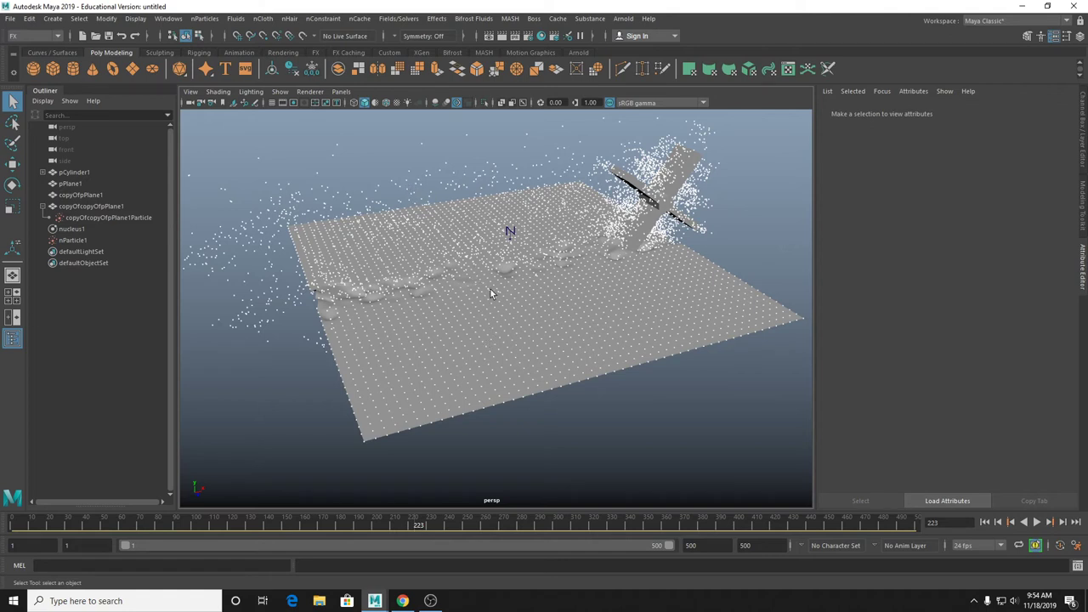
{"action": "scroll", "coordinate": [490, 294], "scroll_direction": "down", "scroll_amount": 3}
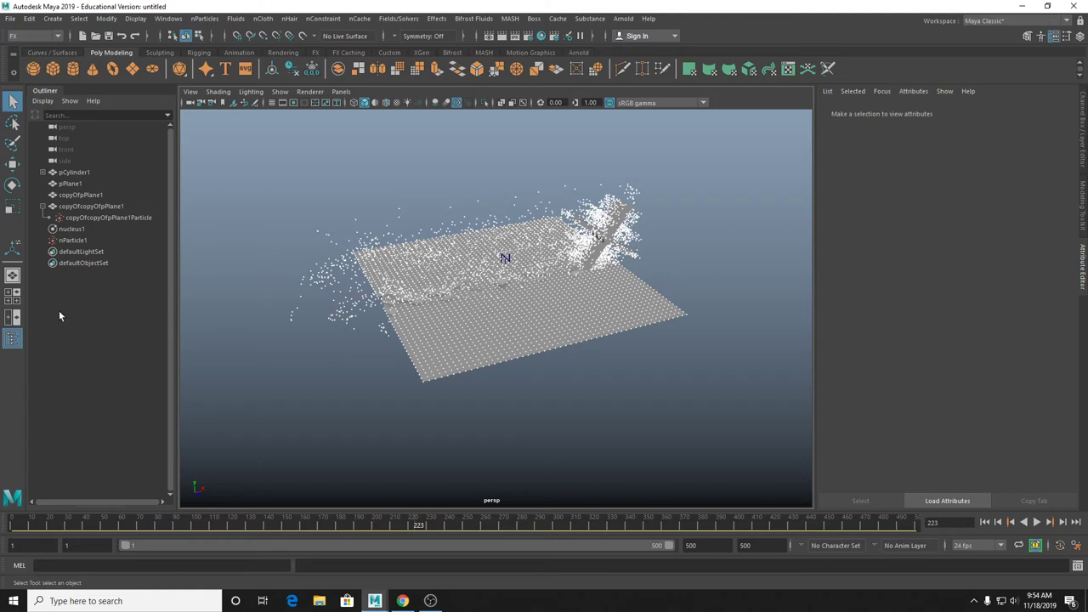
{"action": "left_click_drag", "start_coordinate": [625, 236], "coordinate": [693, 355], "text": "alt"}
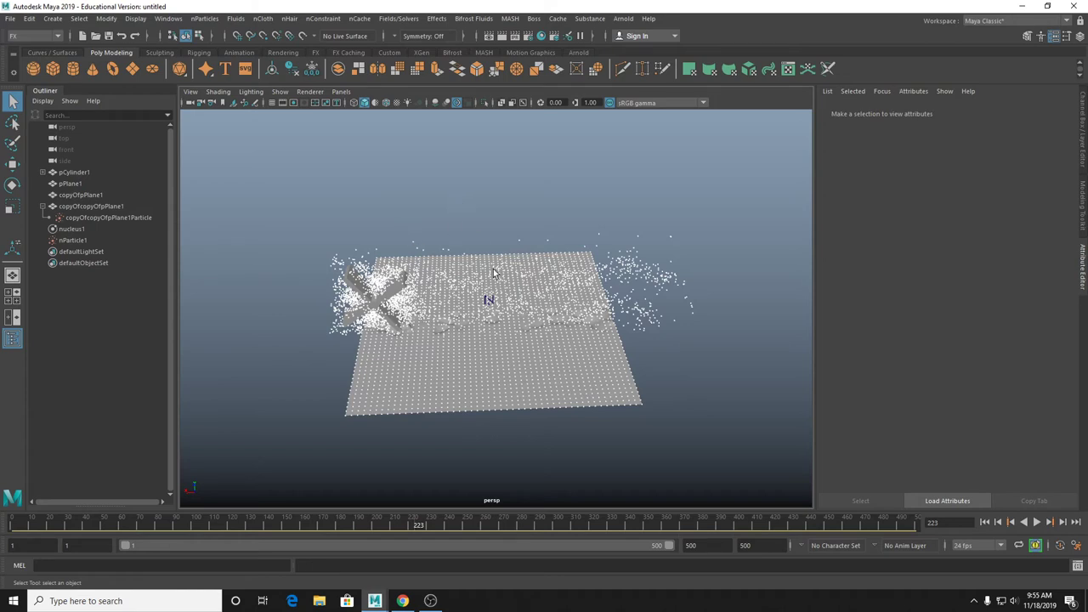
Delete the nParticles and the soft plane's particles, and start a new scene without saving the current one.
{"action": "left_click_drag", "start_coordinate": [259, 226], "coordinate": [645, 444]}
{"action": "key", "text": "Delete"}
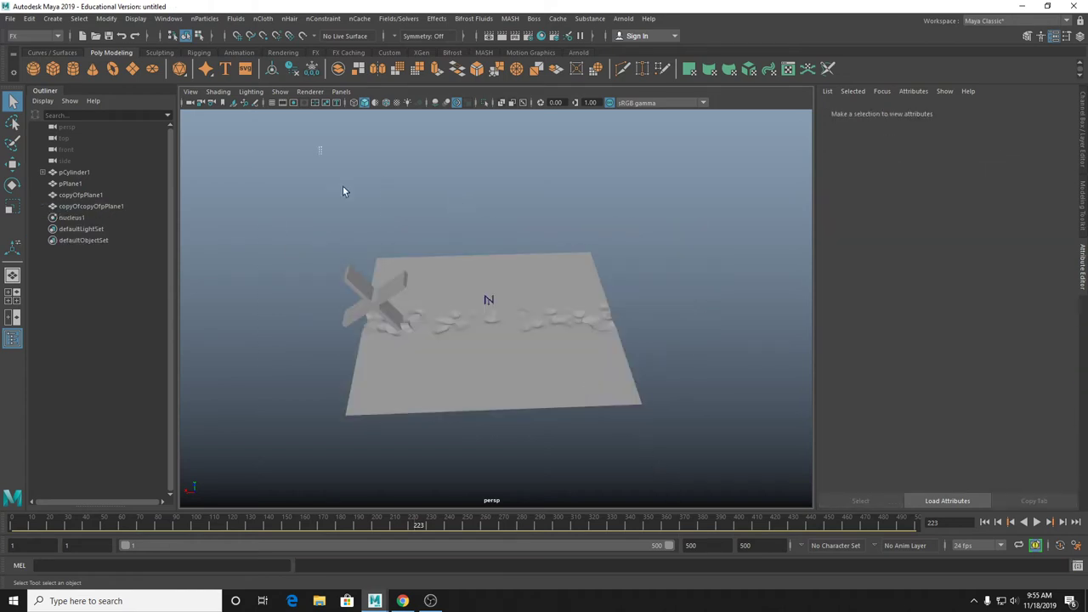
{"action": "left_click_drag", "start_coordinate": [343, 189], "coordinate": [656, 464]}
{"action": "key", "text": "ctrl+n"}
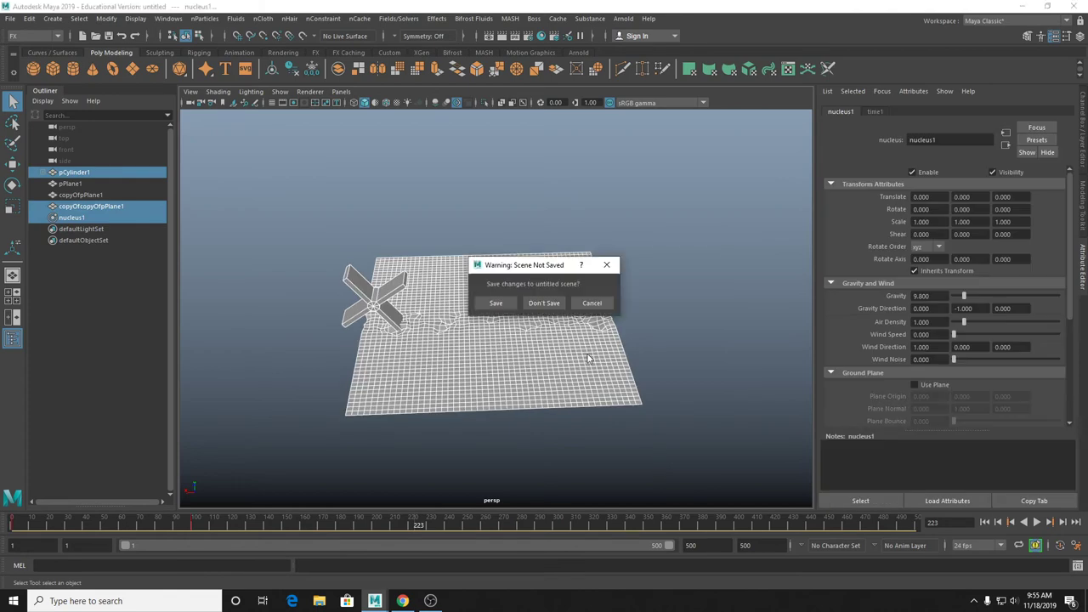
{"action": "left_click", "coordinate": [548, 303]}
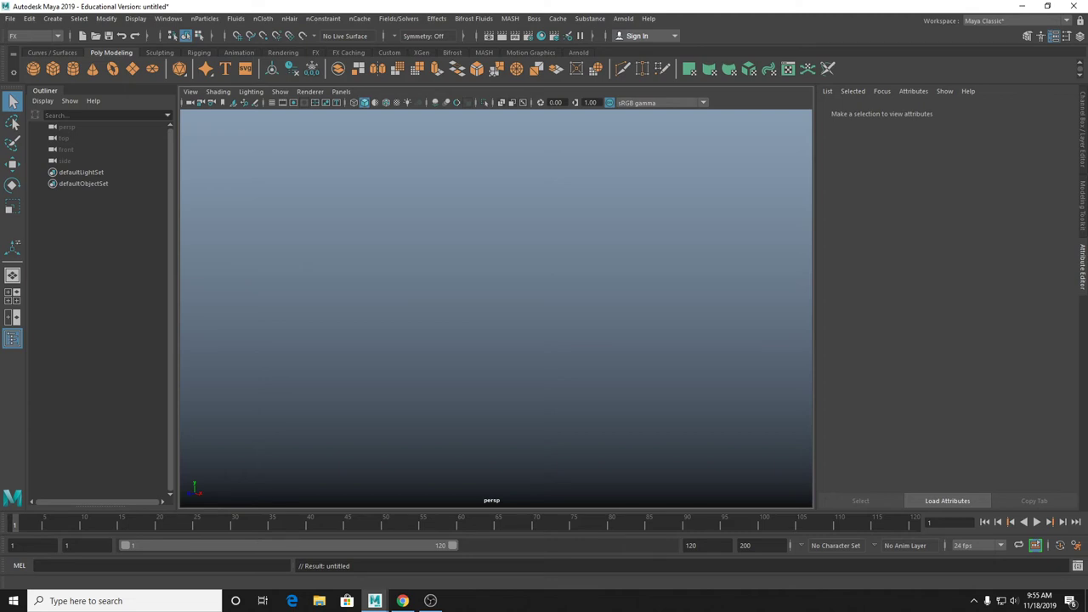
Create a default polygon plane at the origin and convert it to an nCloth.
{"action": "left_click", "coordinate": [131, 69]}
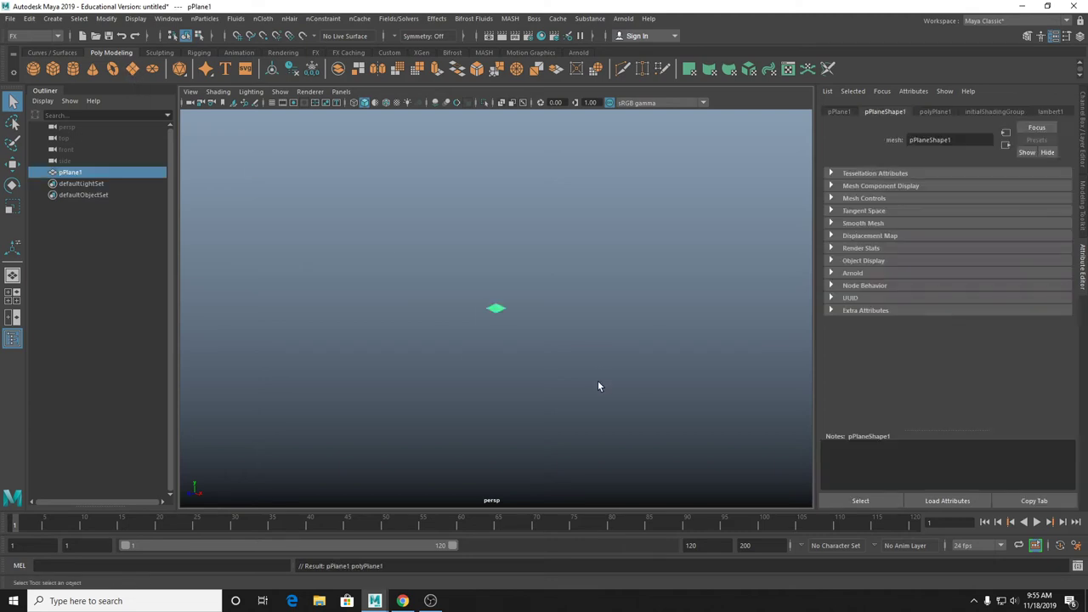
{"action": "key", "text": "f"}
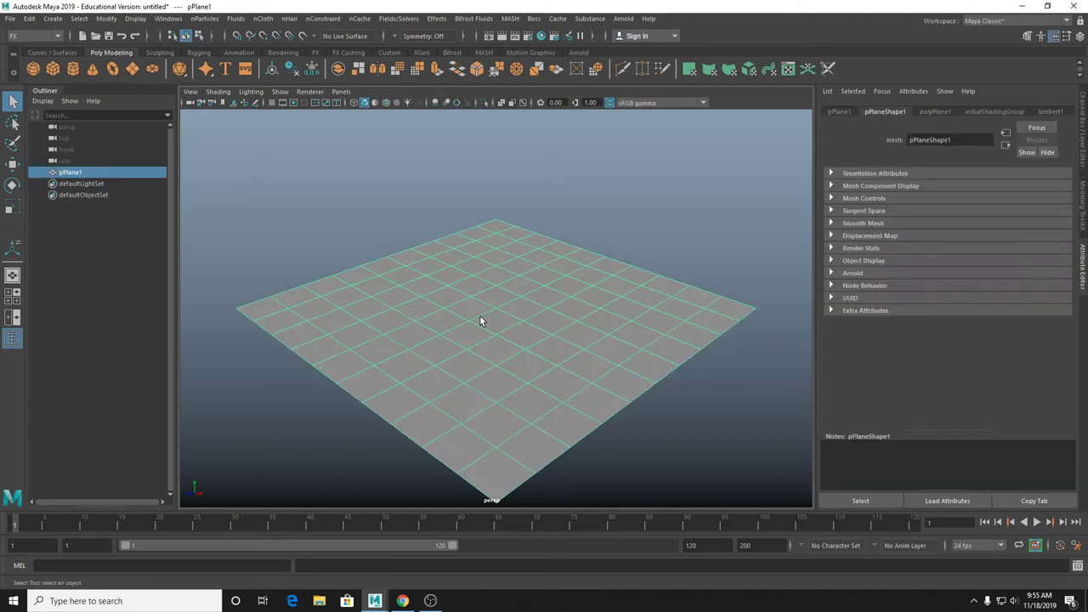
{"action": "right_click_drag", "start_coordinate": [480, 316], "coordinate": [506, 332], "text": "alt"}
{"action": "left_click_drag", "start_coordinate": [506, 331], "coordinate": [476, 297], "text": "alt"}
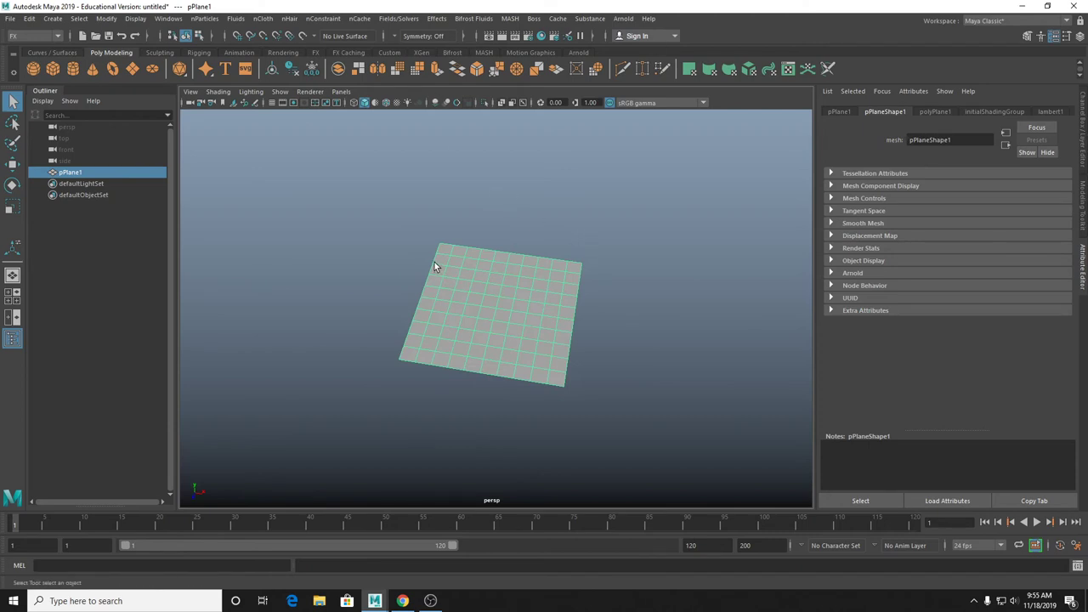
{"action": "right_click_drag", "start_coordinate": [434, 267], "coordinate": [435, 253], "text": "alt"}
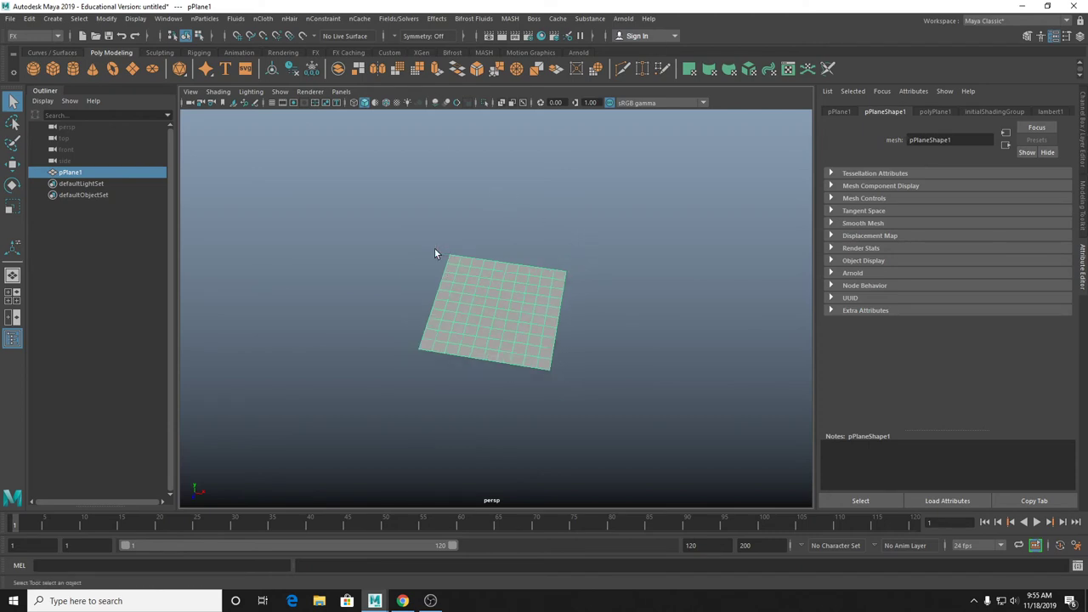
{"action": "scroll", "coordinate": [434, 252], "scroll_direction": "up", "scroll_amount": 2}
{"action": "left_click_drag", "start_coordinate": [434, 252], "coordinate": [474, 213], "text": "alt"}
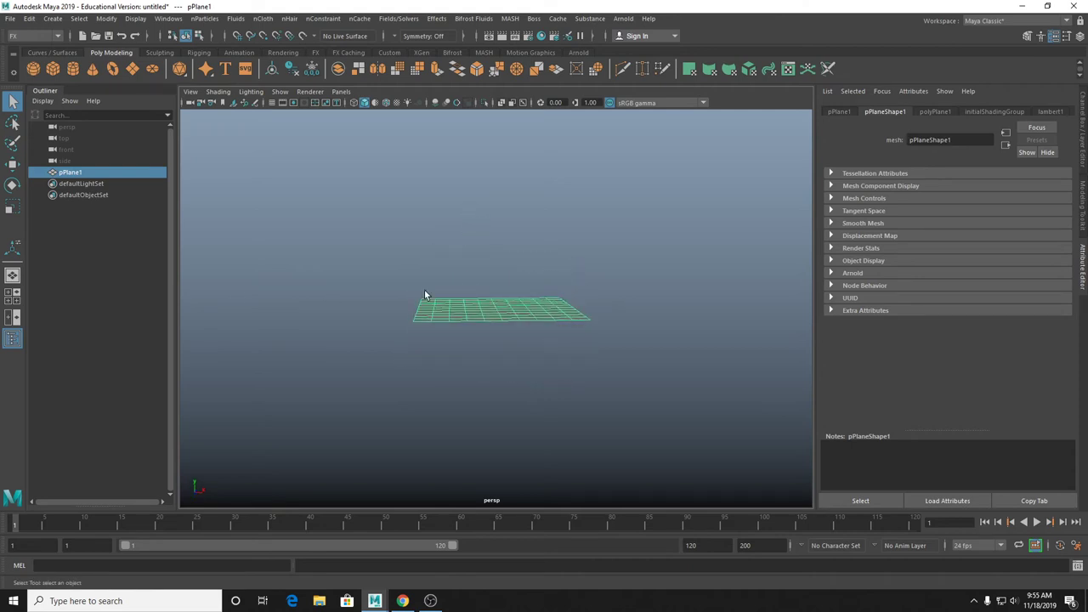
{"action": "left_click_drag", "start_coordinate": [424, 295], "coordinate": [442, 340], "text": "alt"}
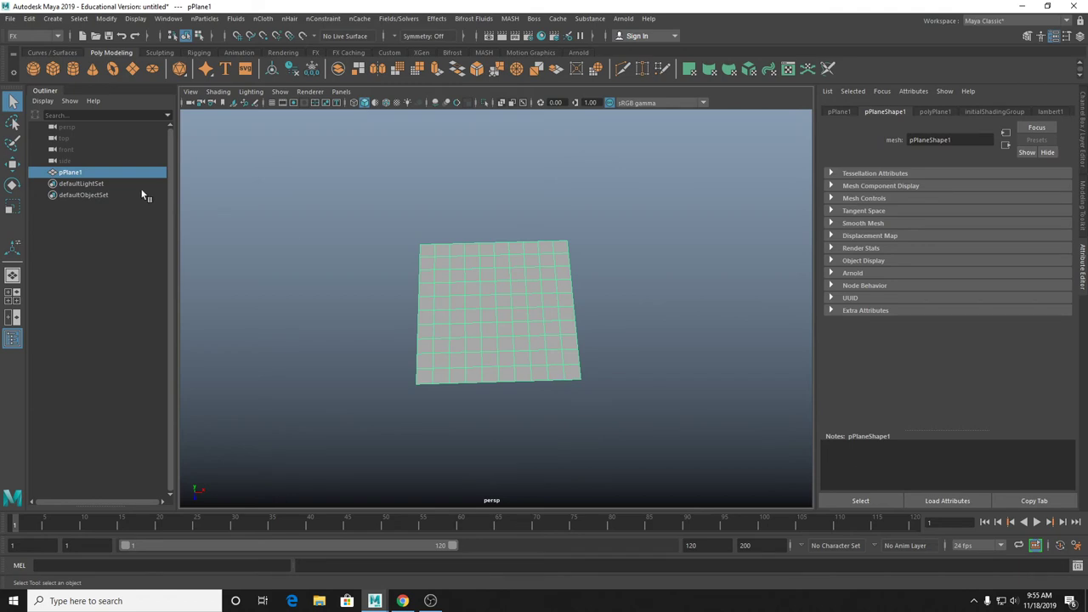
{"action": "left_click", "coordinate": [262, 18]}
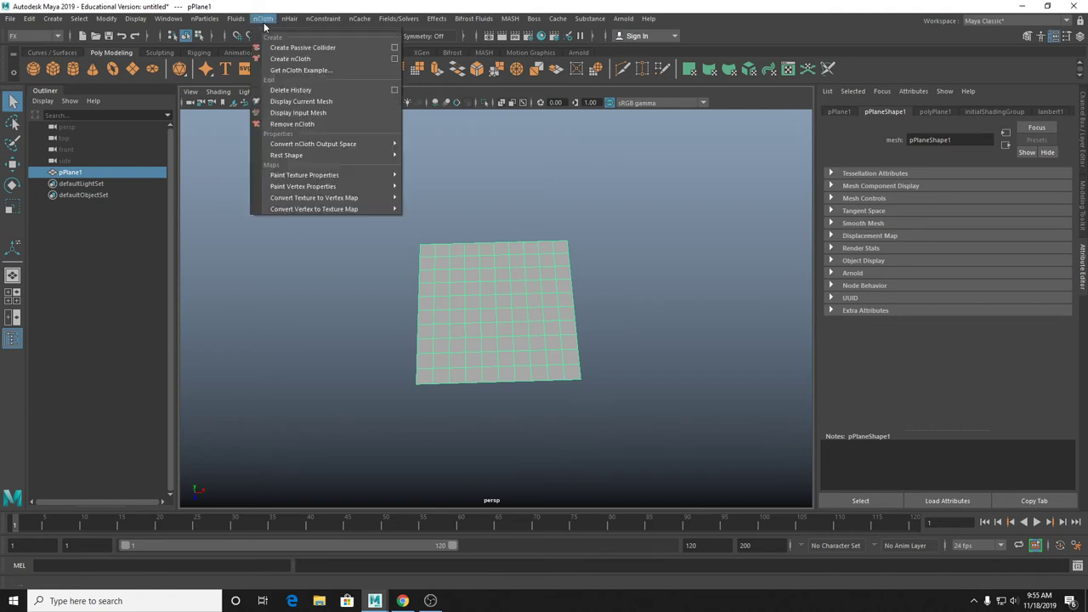
{"action": "left_click", "coordinate": [286, 61]}
Set the nucleus's Wind Speed to 37.637 and play the simulation to test the cloth's motion.
{"action": "left_click", "coordinate": [73, 184]}
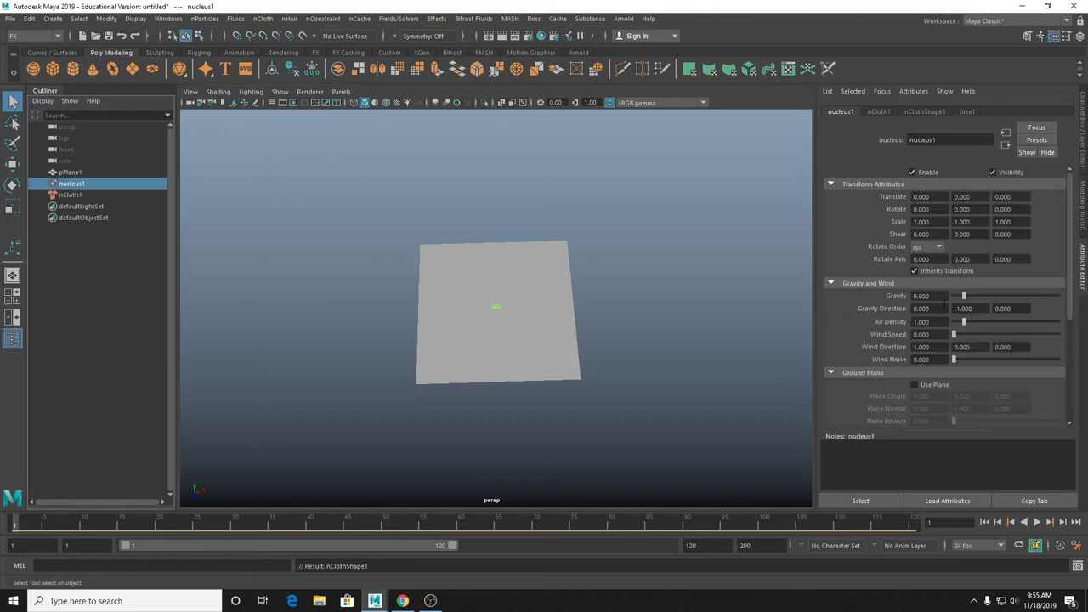
{"action": "left_click_drag", "start_coordinate": [954, 334], "coordinate": [1032, 334]}
{"action": "left_click", "coordinate": [1036, 522]}
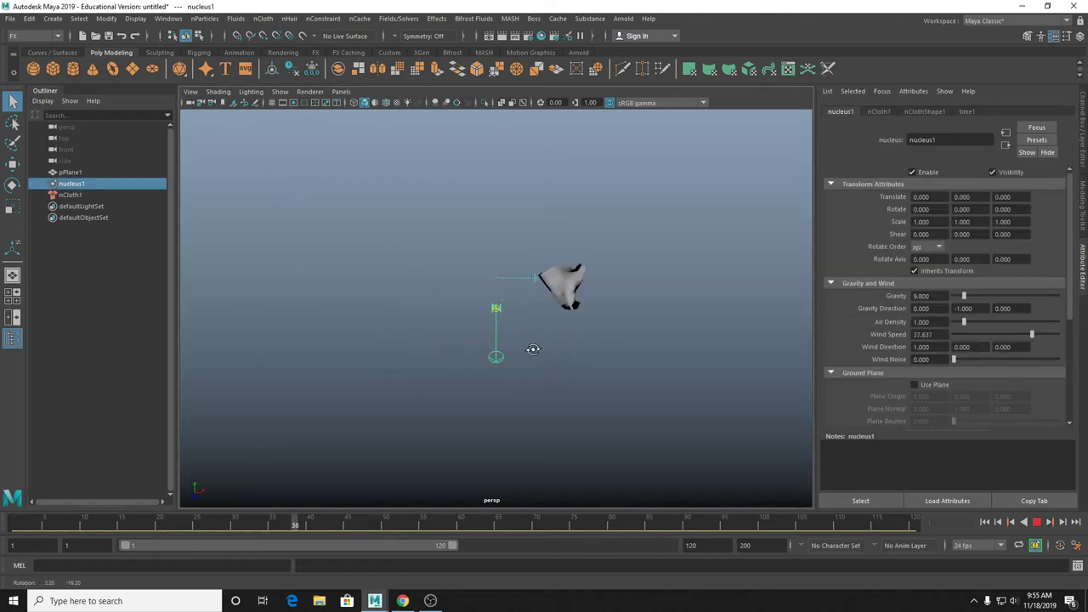
{"action": "left_click", "coordinate": [1036, 522]}
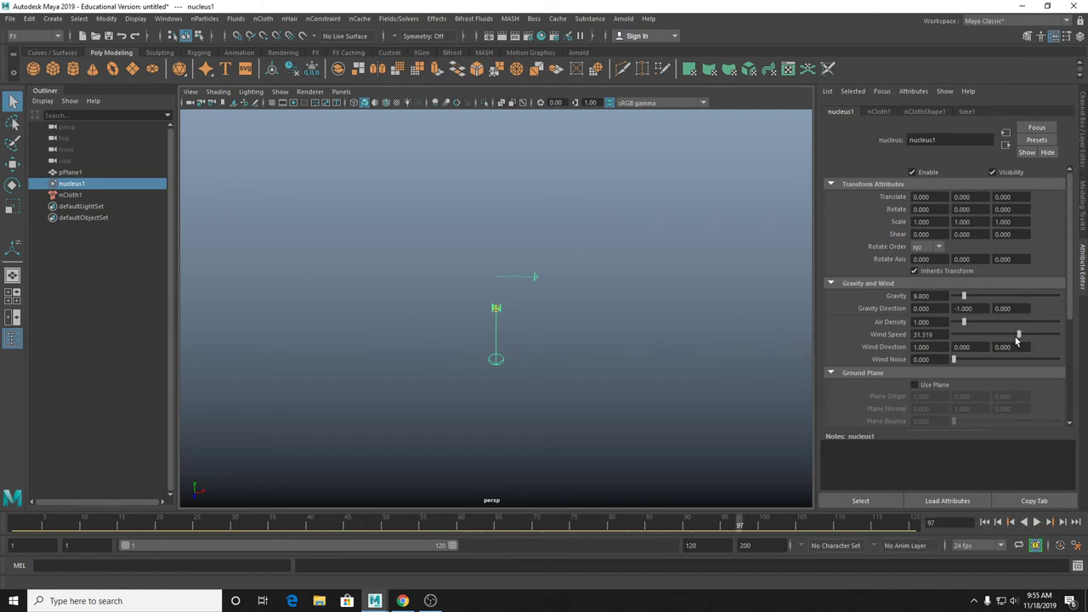
Set the nucleus's Wind Speed to 15.659 and bring the cloth plane back to the start frame.
{"action": "left_click_drag", "start_coordinate": [1016, 336], "coordinate": [986, 336]}
{"action": "left_click", "coordinate": [85, 195]}
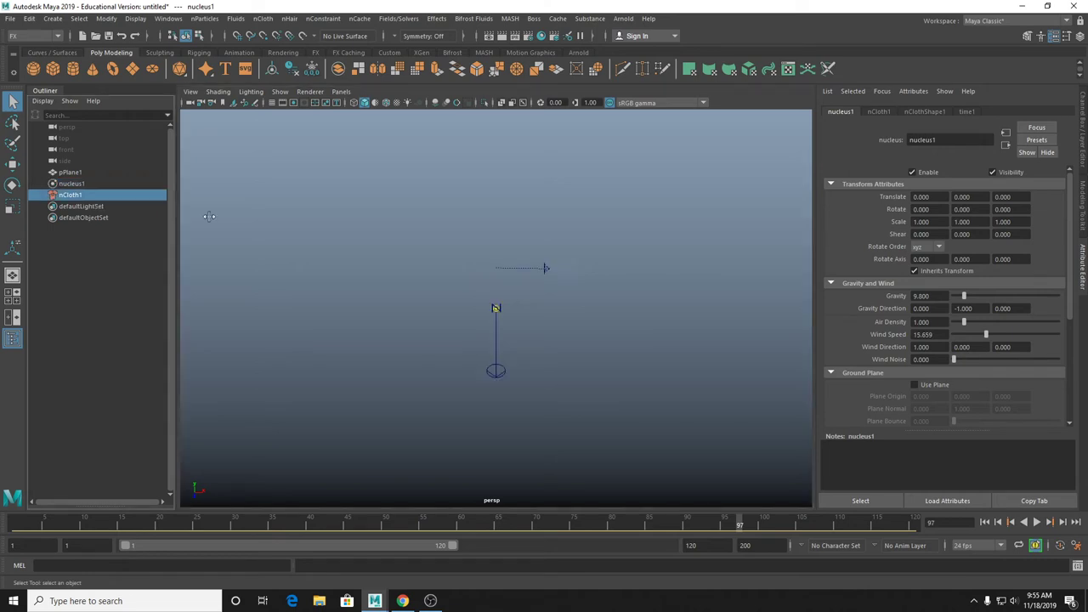
{"action": "left_click", "coordinate": [83, 184]}
{"action": "left_click", "coordinate": [83, 173]}
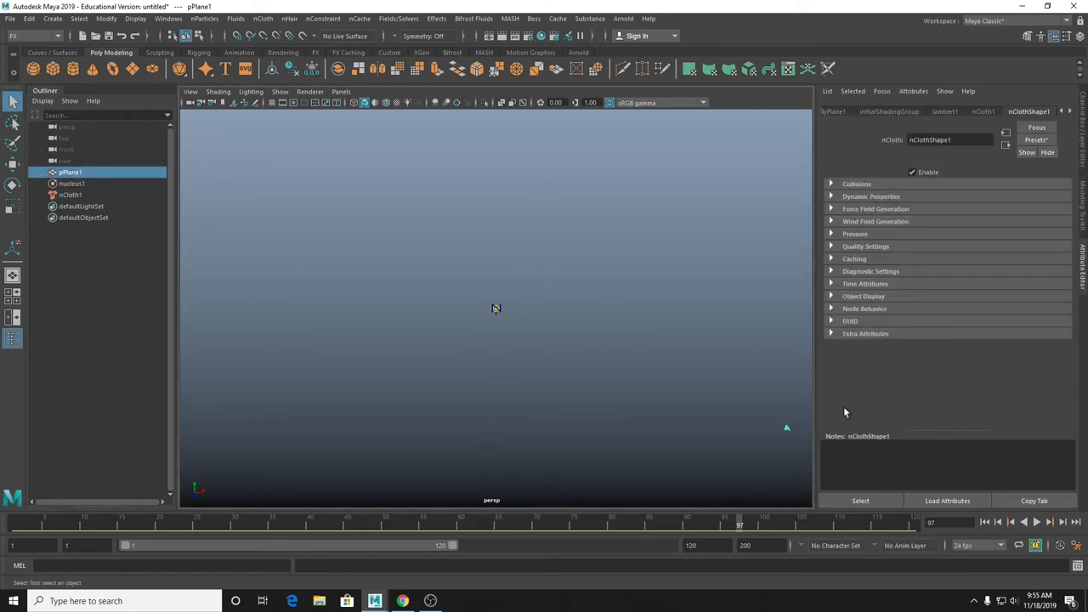
{"action": "left_click", "coordinate": [984, 522]}
{"action": "key", "text": "f"}
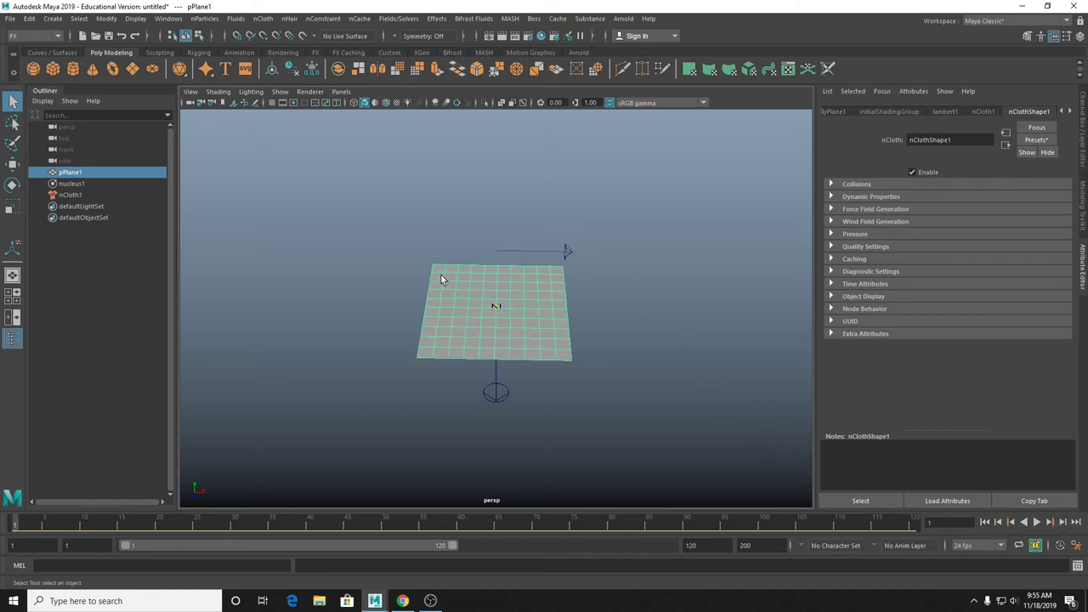
Apply a Component nConstraint to the two corner vertices at the left edge of the cloth plane.
{"action": "right_click_drag", "start_coordinate": [444, 275], "coordinate": [400, 254]}
{"action": "left_click_drag", "start_coordinate": [405, 246], "coordinate": [438, 272]}
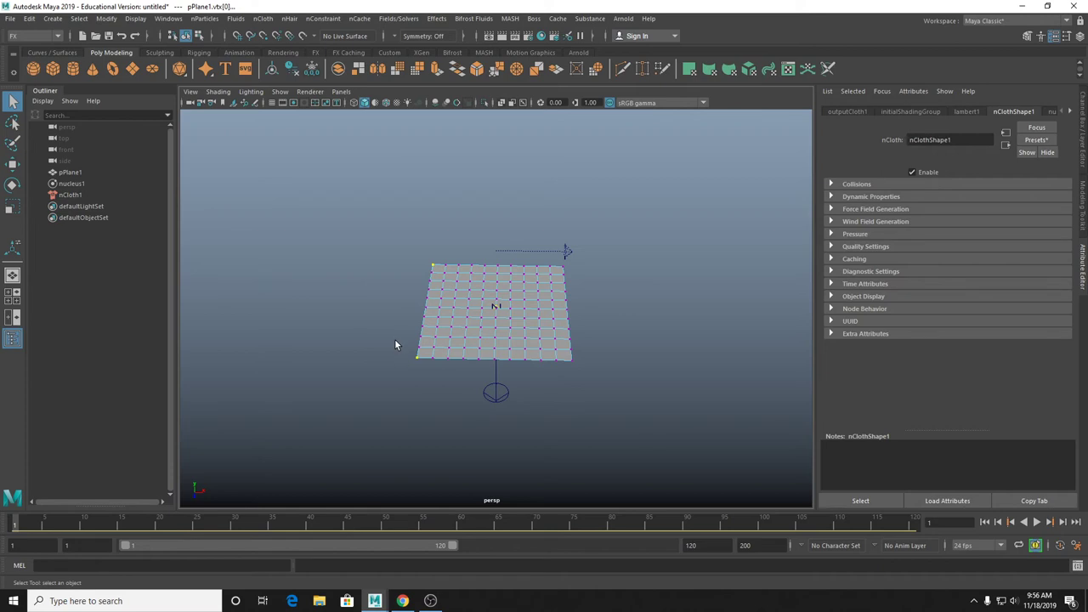
{"action": "scroll", "coordinate": [395, 342], "scroll_direction": "up", "scroll_amount": 2}
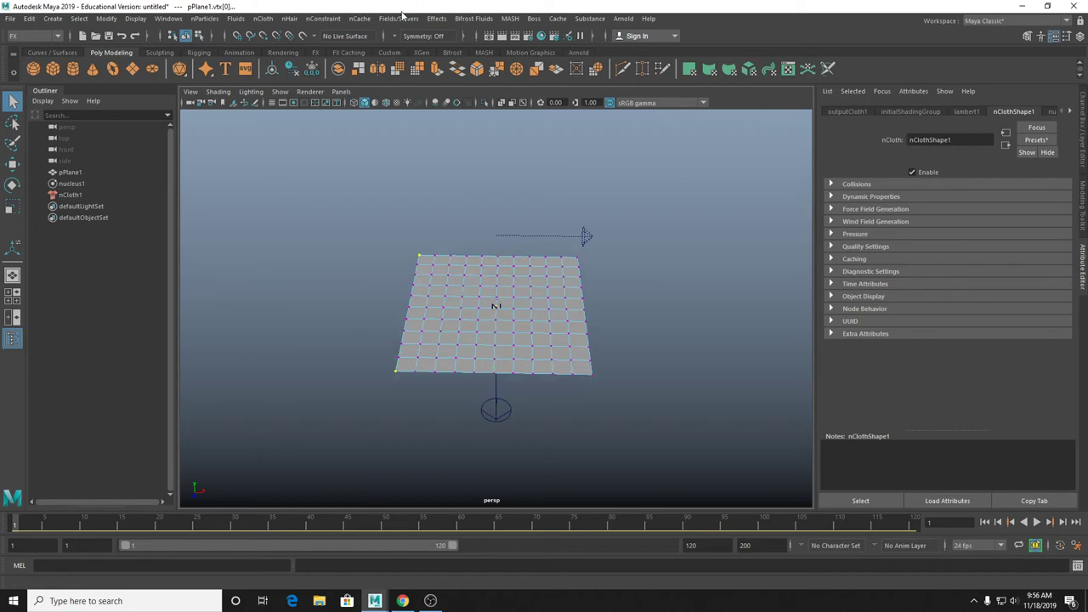
{"action": "left_click", "coordinate": [398, 18]}
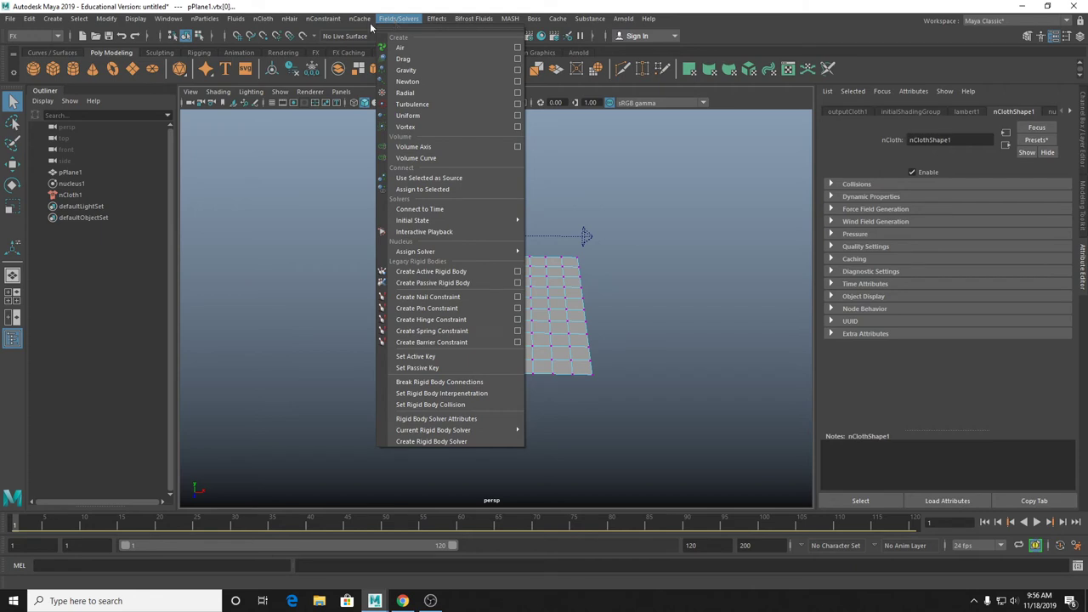
{"action": "mouse_move", "coordinate": [333, 18]}
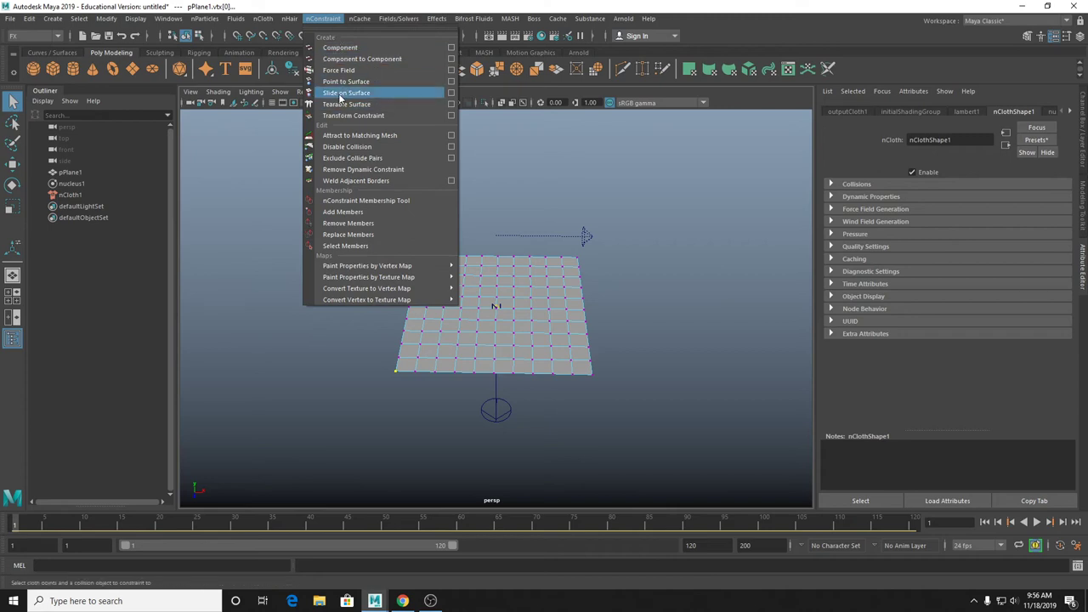
{"action": "left_click", "coordinate": [339, 48]}
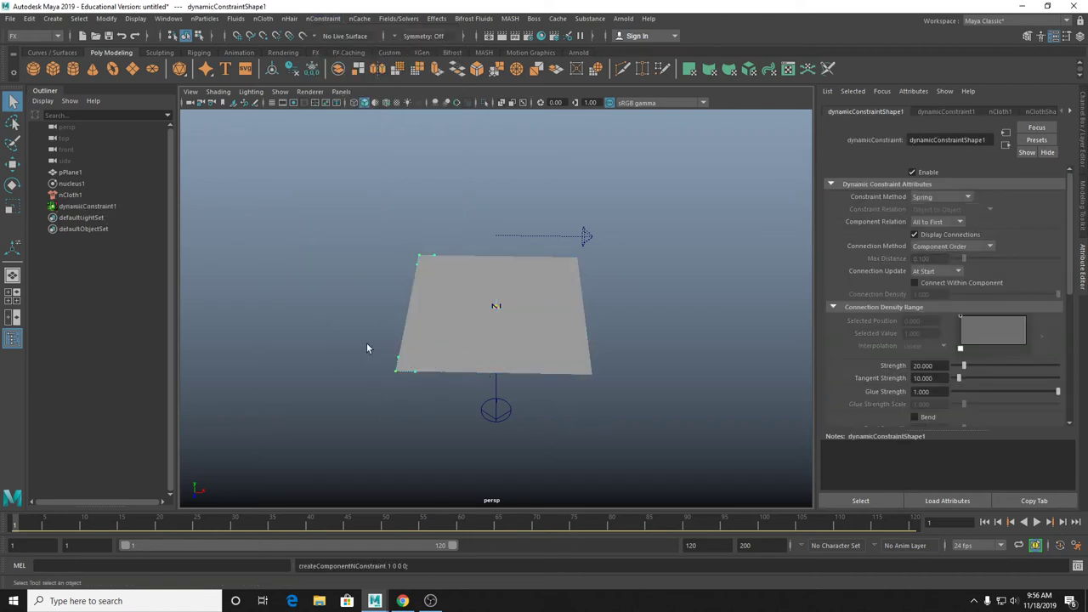
Play the simulation to test the component-constrained cloth and return to frame 1.
{"action": "scroll", "coordinate": [367, 348], "scroll_direction": "up", "scroll_amount": 3}
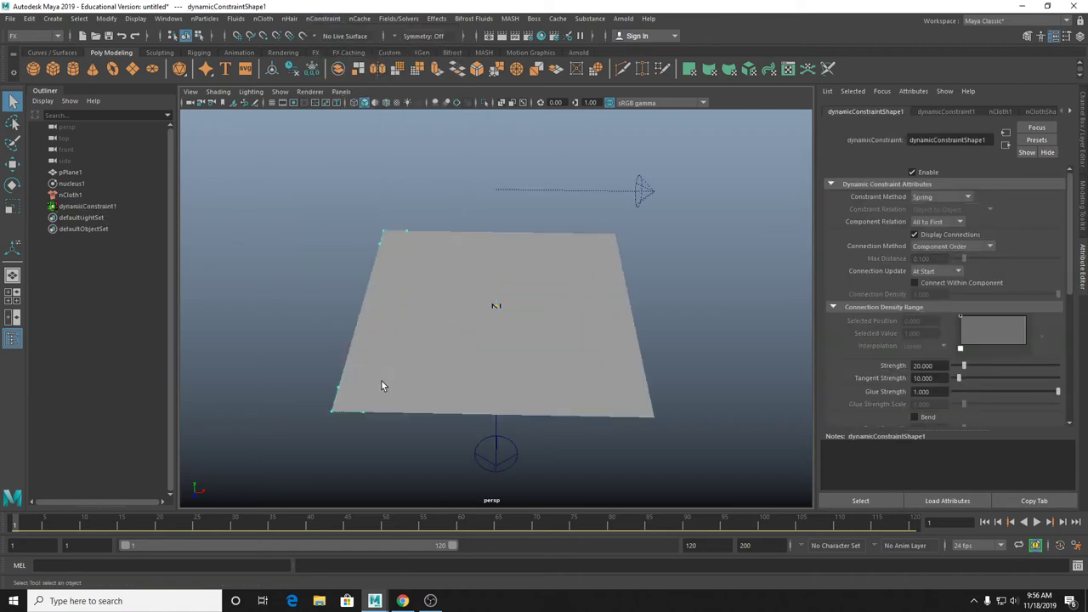
{"action": "left_click", "coordinate": [1038, 523]}
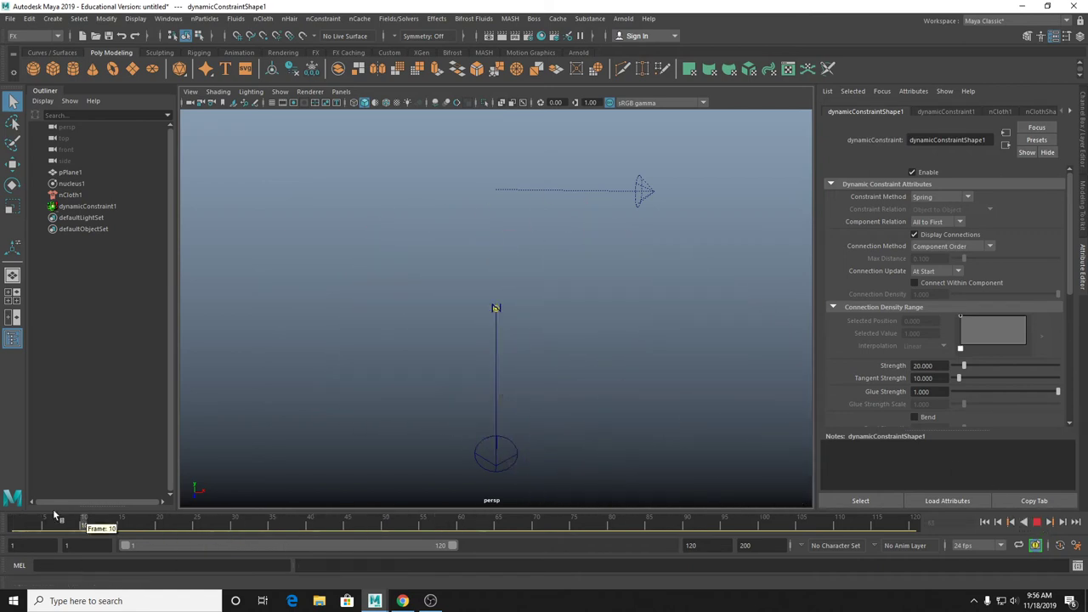
{"action": "left_click_drag", "start_coordinate": [56, 516], "coordinate": [14, 517]}
Apply a Transform Constraint to the two corner vertices at the left edge of the cloth plane.
{"action": "right_click", "coordinate": [375, 226]}
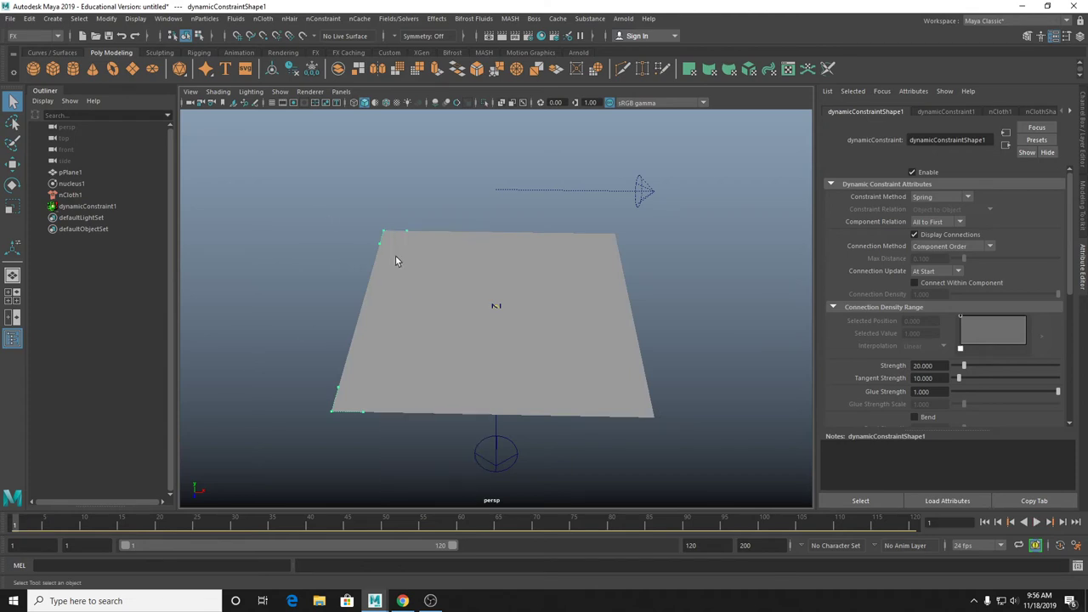
{"action": "right_click_drag", "start_coordinate": [395, 255], "coordinate": [352, 237]}
{"action": "left_click_drag", "start_coordinate": [374, 217], "coordinate": [393, 238]}
{"action": "left_click_drag", "start_coordinate": [304, 405], "coordinate": [338, 439], "text": "shift"}
{"action": "left_click", "coordinate": [323, 19]}
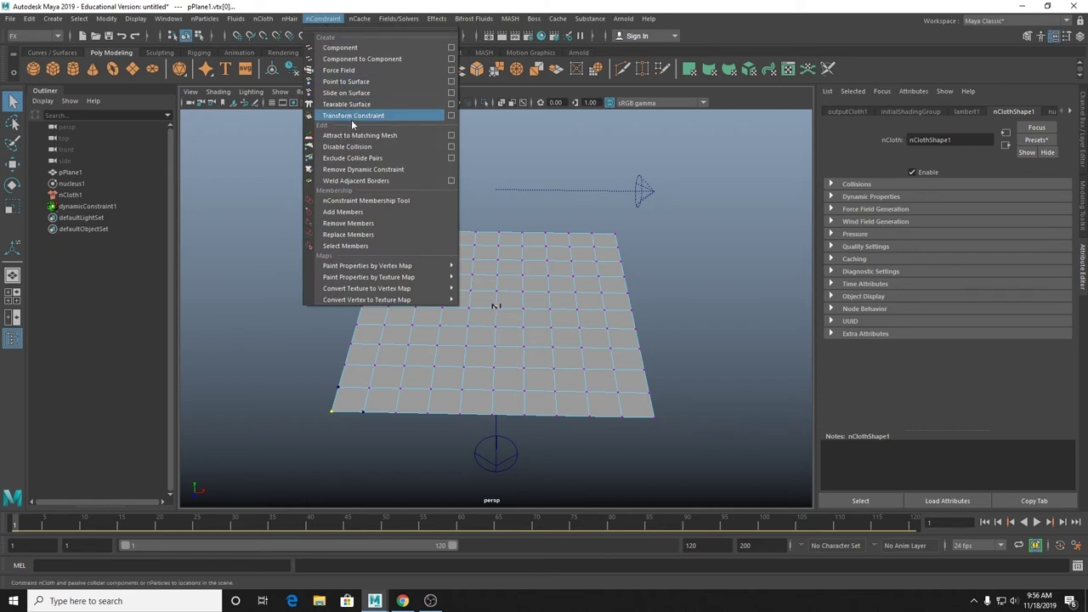
{"action": "left_click", "coordinate": [380, 116]}
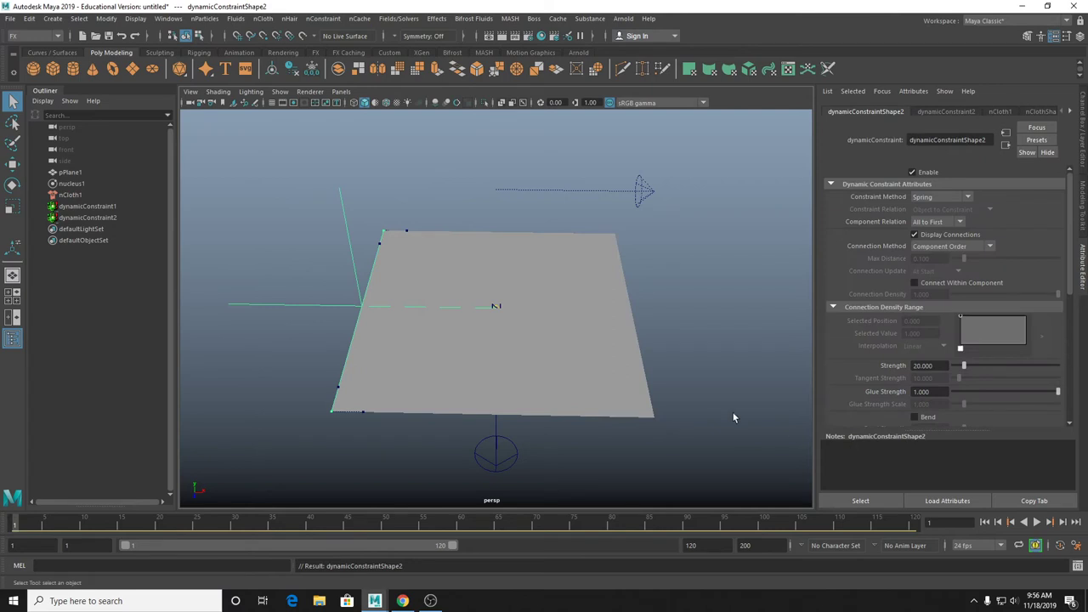
Play the cloth simulation with its current constraints, inspect the plane from several angles, and return to the first frame.
{"action": "left_click", "coordinate": [1036, 522]}
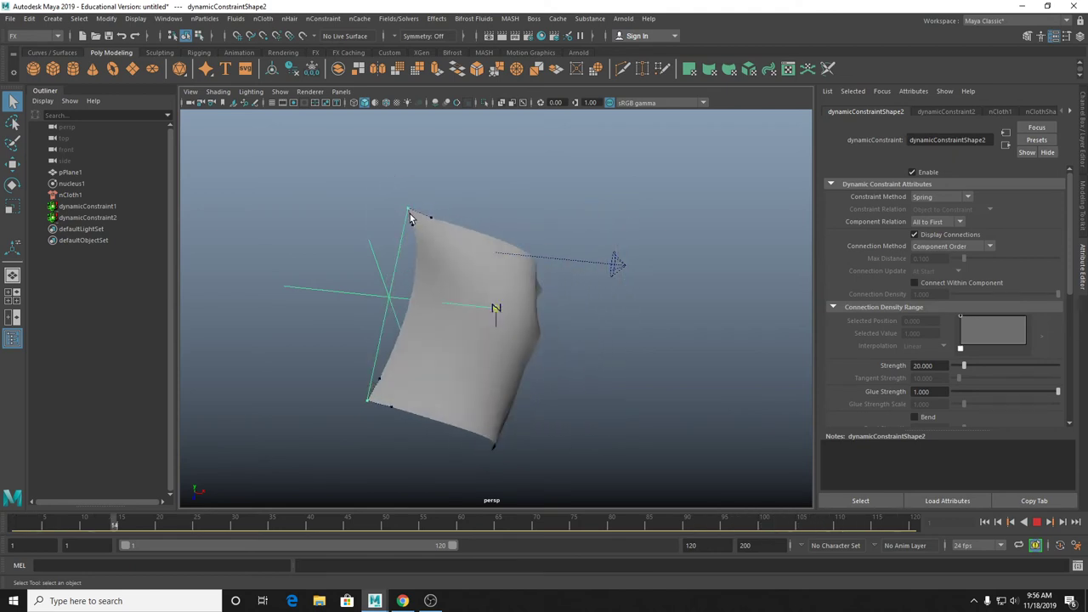
{"action": "left_click_drag", "start_coordinate": [387, 237], "coordinate": [440, 375], "text": "alt"}
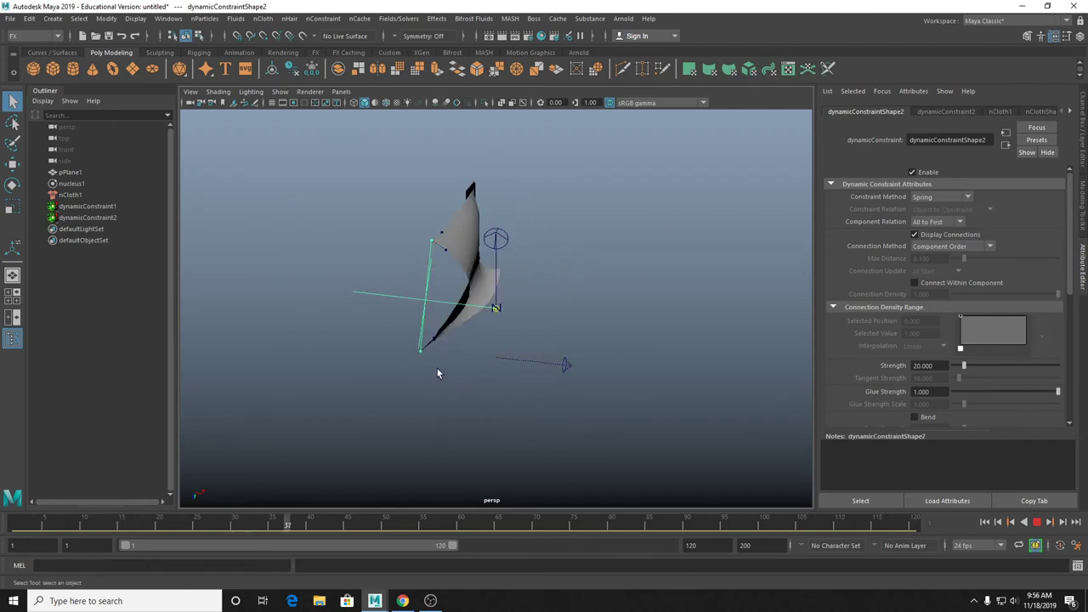
{"action": "left_click", "coordinate": [1038, 523]}
{"action": "left_click_drag", "start_coordinate": [587, 364], "coordinate": [516, 289], "text": "alt"}
{"action": "left_click", "coordinate": [516, 291]}
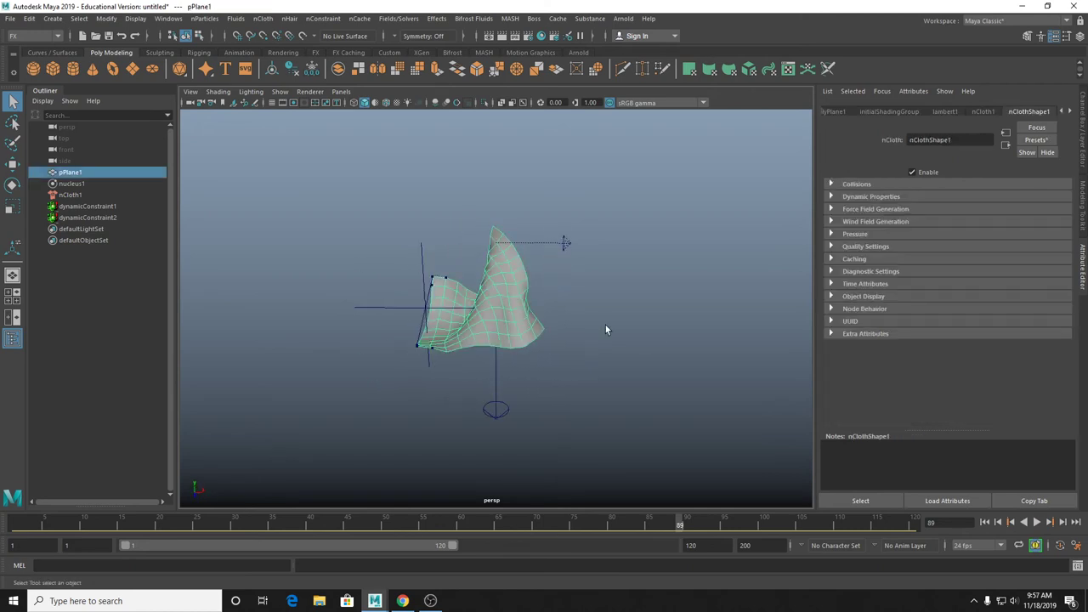
{"action": "left_click", "coordinate": [985, 523]}
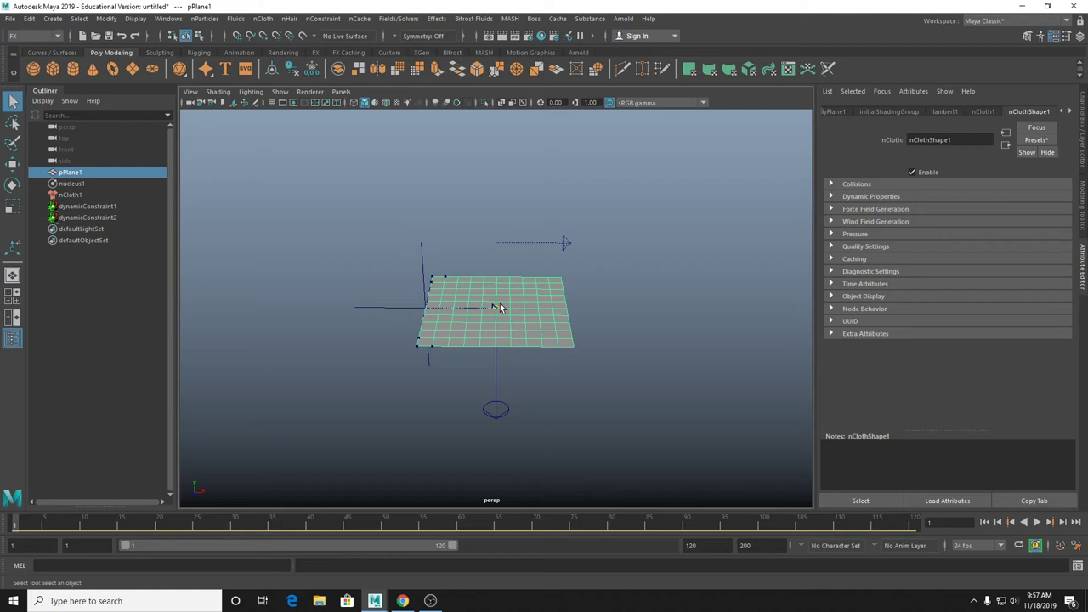
Apply a Tearable Surface constraint to a strip of vertices running from edge to edge through the middle of the plane.
{"action": "left_click_drag", "start_coordinate": [500, 306], "coordinate": [501, 344], "text": "alt"}
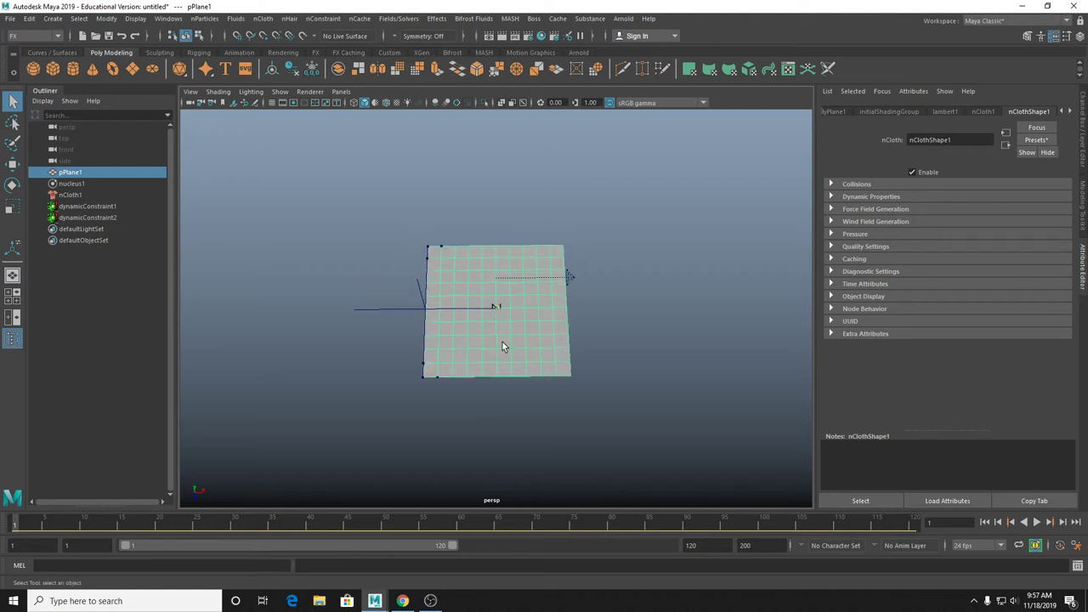
{"action": "right_click_drag", "start_coordinate": [483, 293], "coordinate": [465, 263]}
{"action": "left_click_drag", "start_coordinate": [503, 308], "coordinate": [515, 399]}
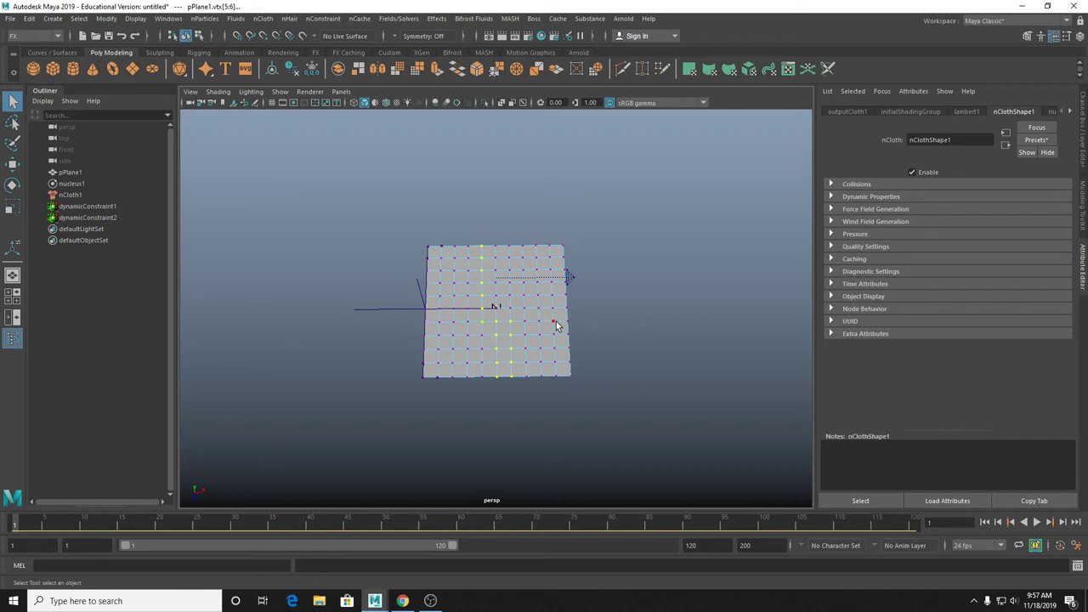
{"action": "scroll", "coordinate": [544, 328], "scroll_direction": "up", "scroll_amount": 3}
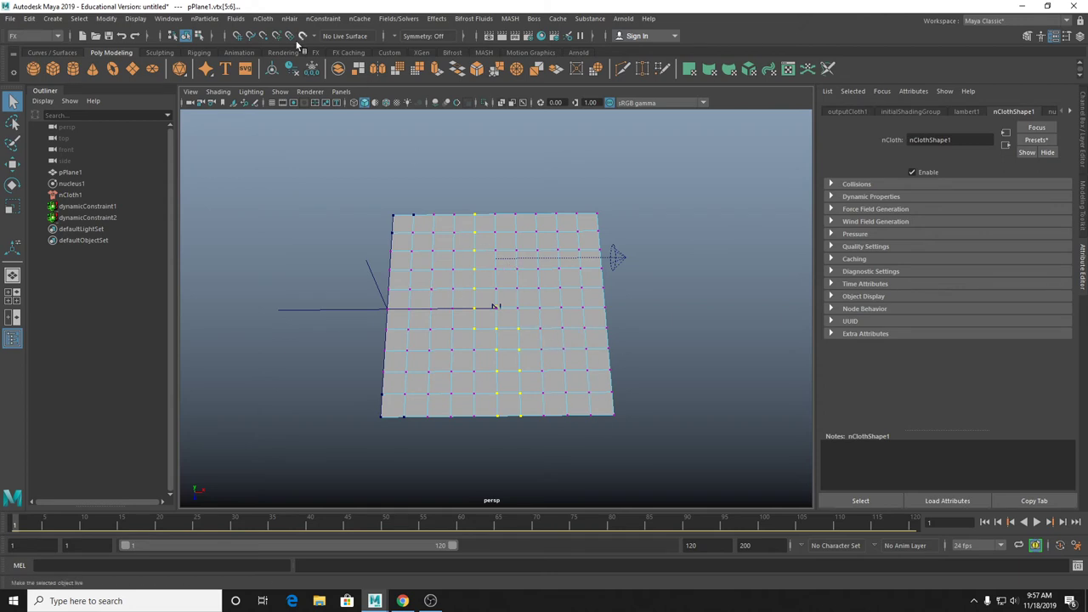
{"action": "left_click", "coordinate": [311, 19]}
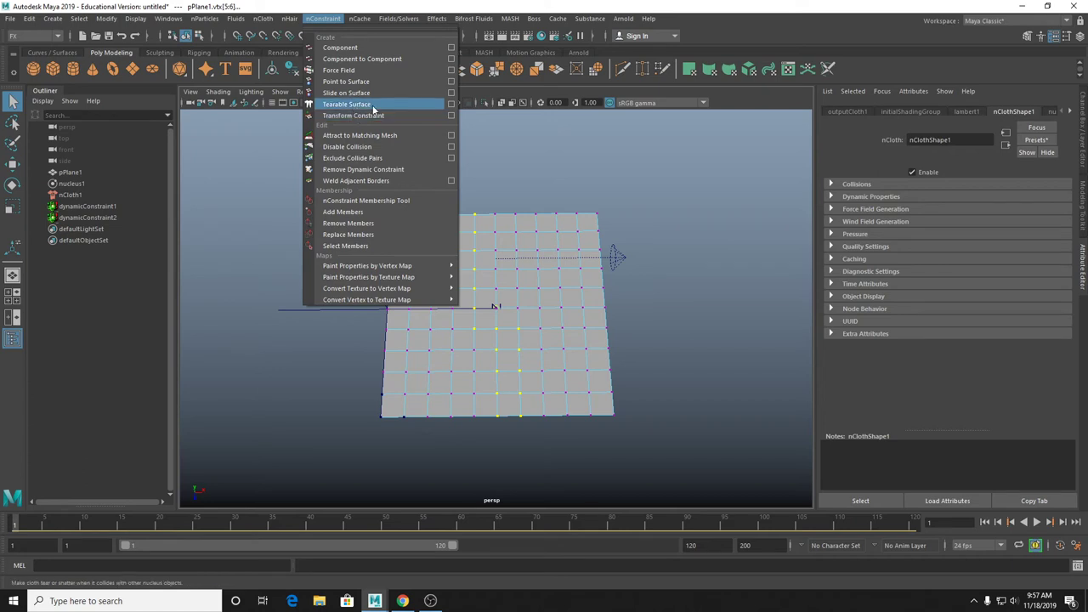
{"action": "left_click", "coordinate": [452, 105]}
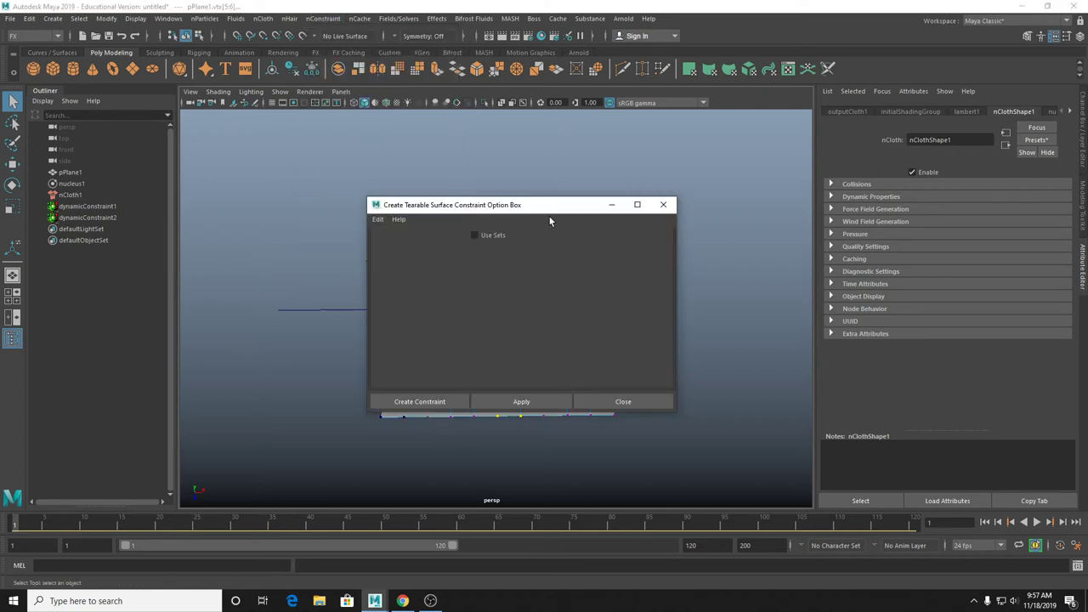
{"action": "left_click_drag", "start_coordinate": [544, 209], "coordinate": [736, 89]}
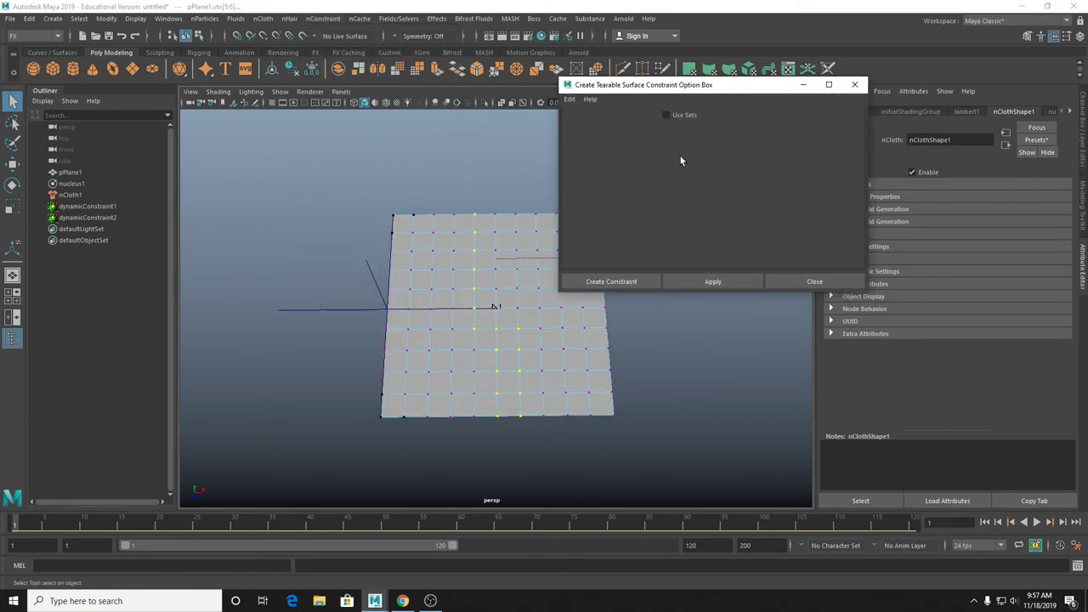
{"action": "left_click", "coordinate": [728, 281]}
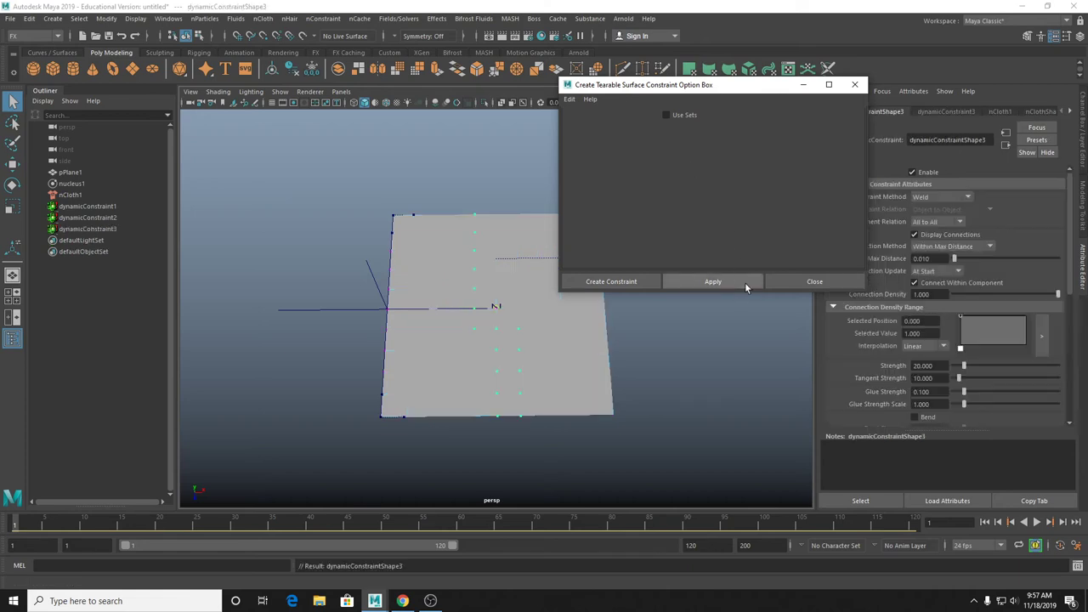
{"action": "left_click", "coordinate": [855, 85]}
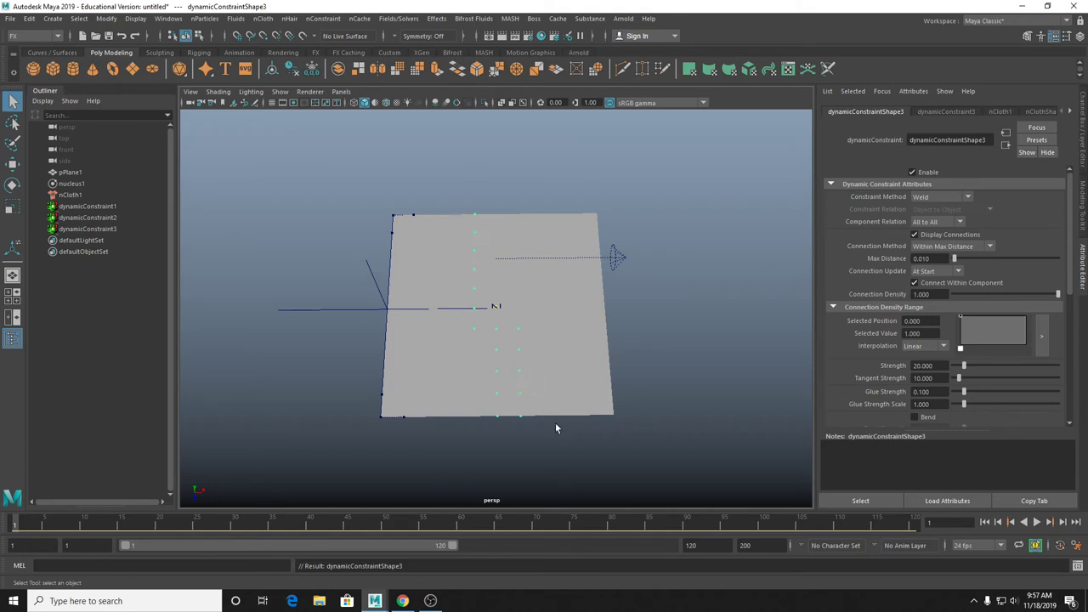
Preview the tearing cloth briefly, stop playback, and extend the end of the animation and playback range to frame 500.
{"action": "left_click", "coordinate": [1036, 522]}
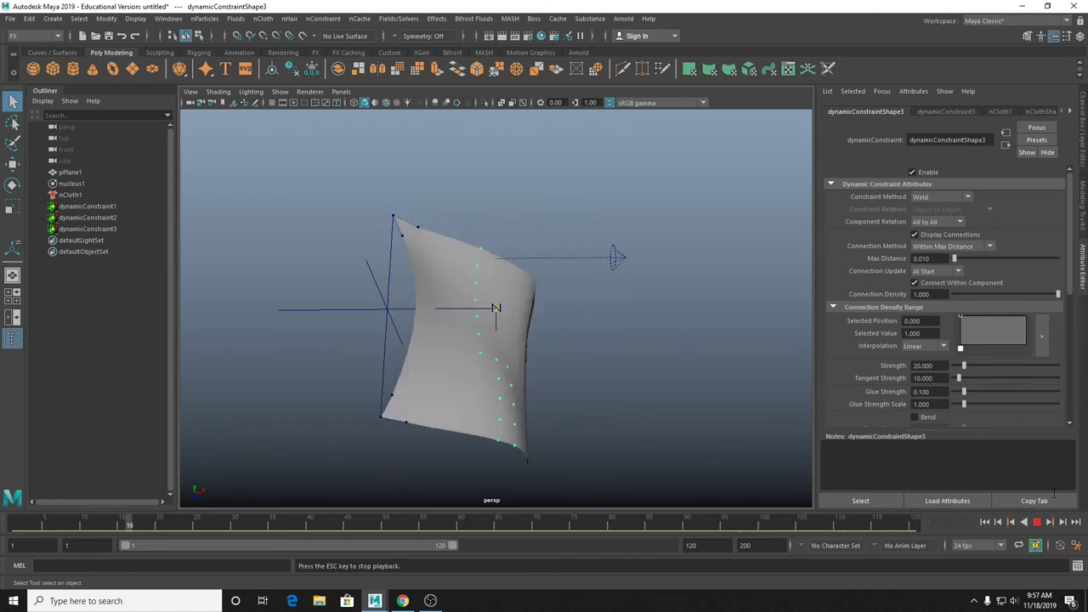
{"action": "left_click", "coordinate": [1037, 523]}
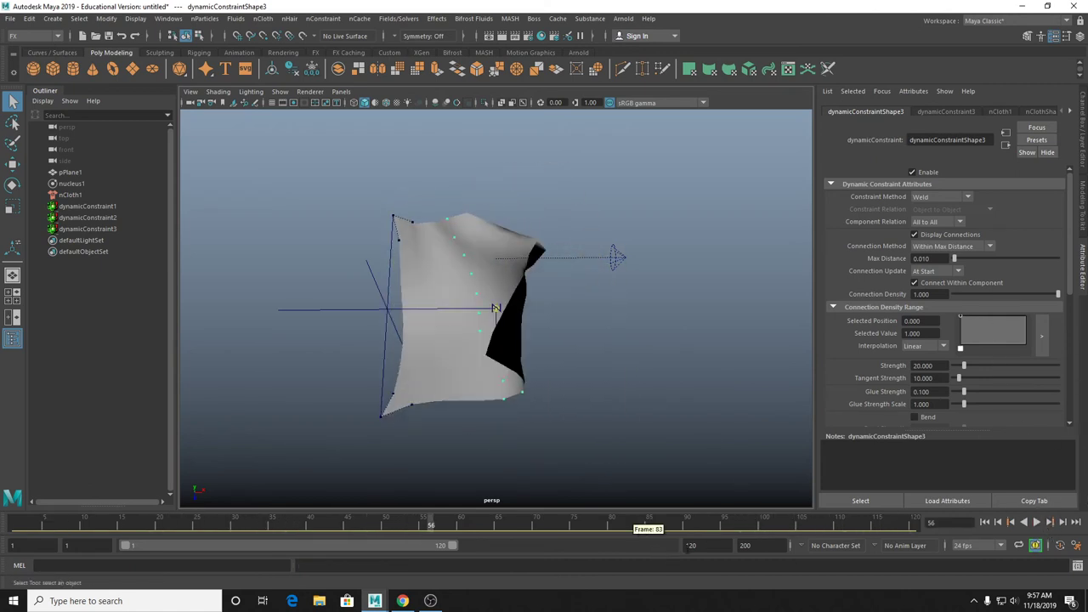
{"action": "type", "text": "500"}
{"action": "key", "text": "Return"}
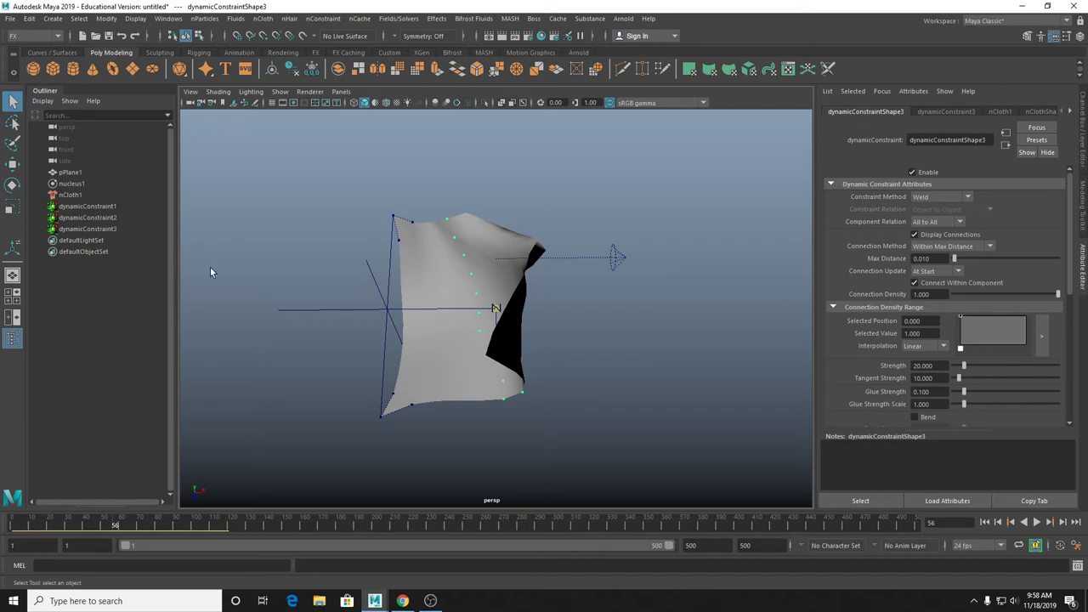
Raise the tearable constraint's Glue Strength to about 0.538 while the simulation plays, and rewind to frame 1.
{"action": "scroll", "coordinate": [1012, 285], "scroll_direction": "down", "scroll_amount": 1}
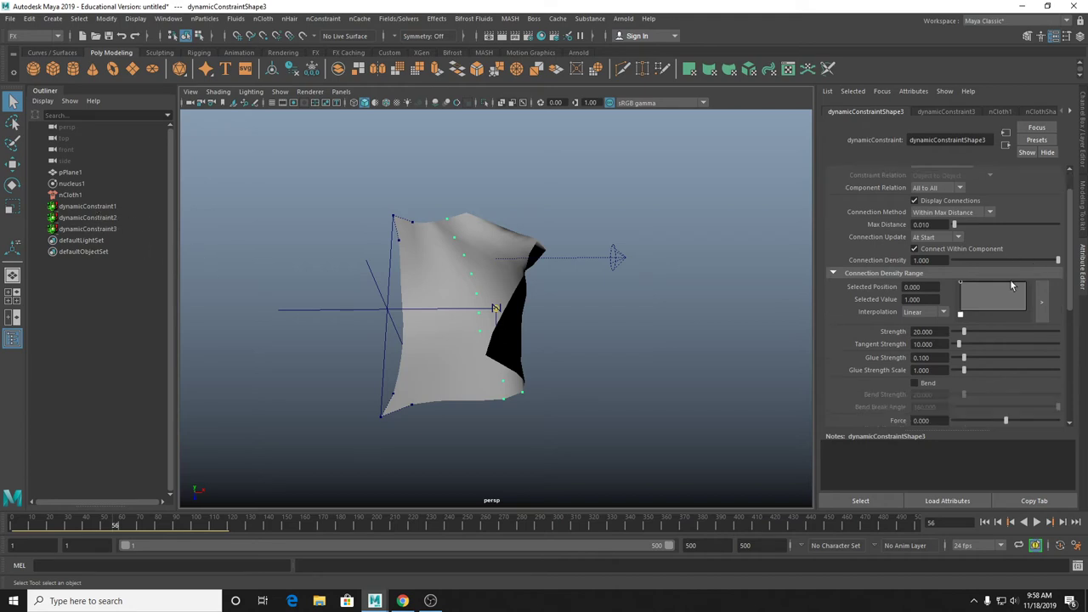
{"action": "scroll", "coordinate": [972, 355], "scroll_direction": "down", "scroll_amount": 1}
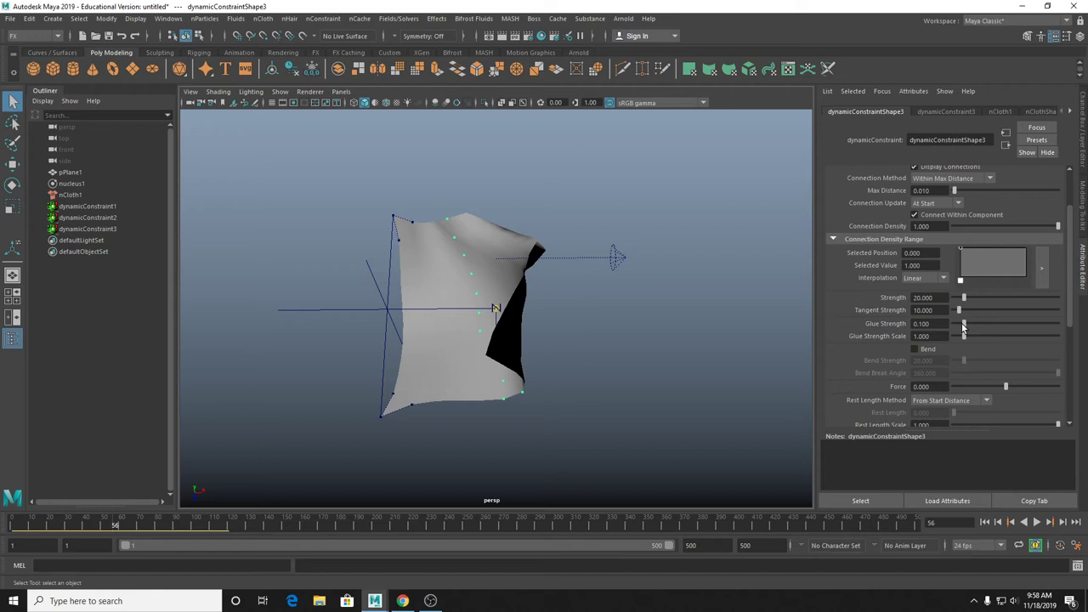
{"action": "left_click", "coordinate": [1037, 522]}
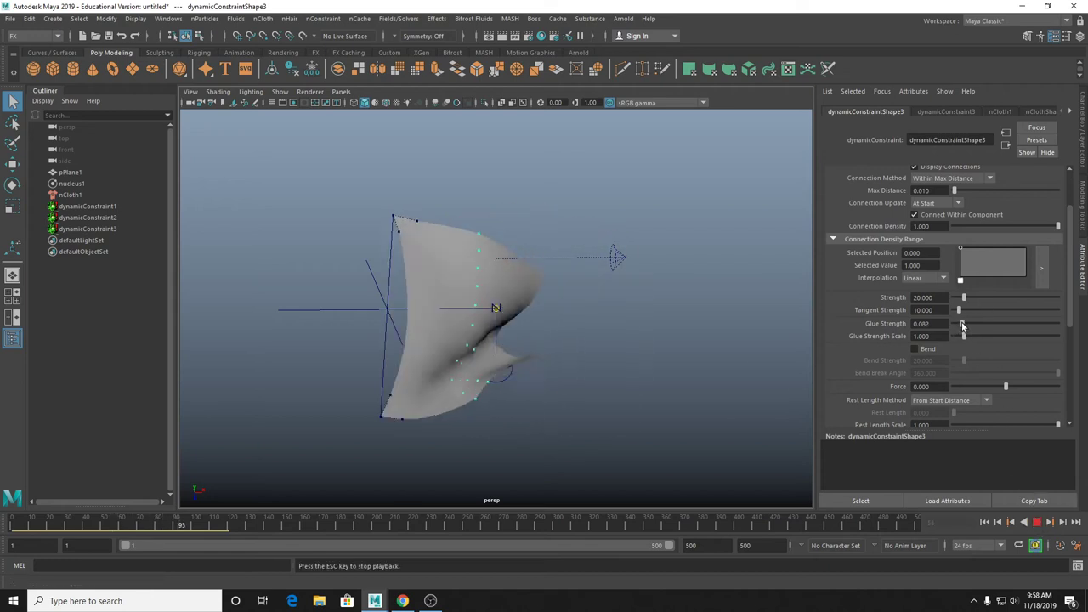
{"action": "left_click_drag", "start_coordinate": [962, 322], "coordinate": [1009, 332]}
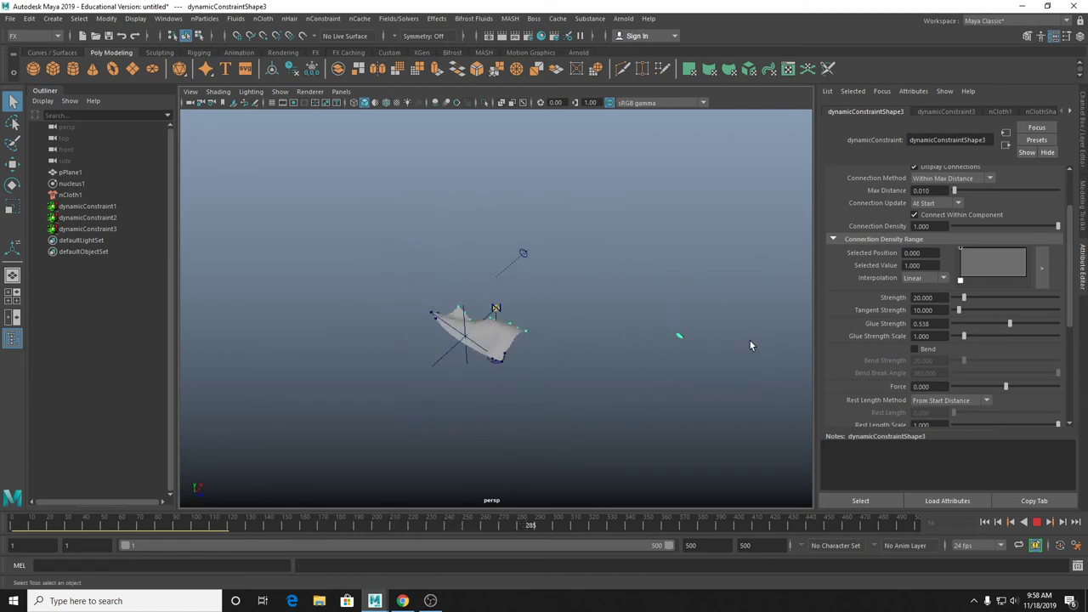
{"action": "left_click", "coordinate": [1037, 522]}
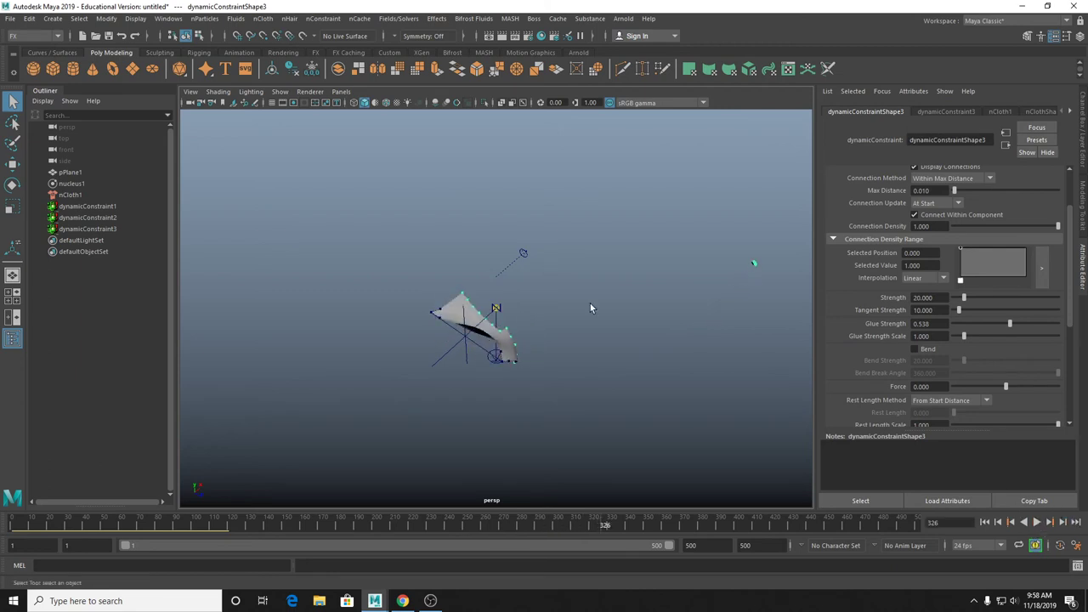
{"action": "left_click_drag", "start_coordinate": [34, 525], "coordinate": [12, 524]}
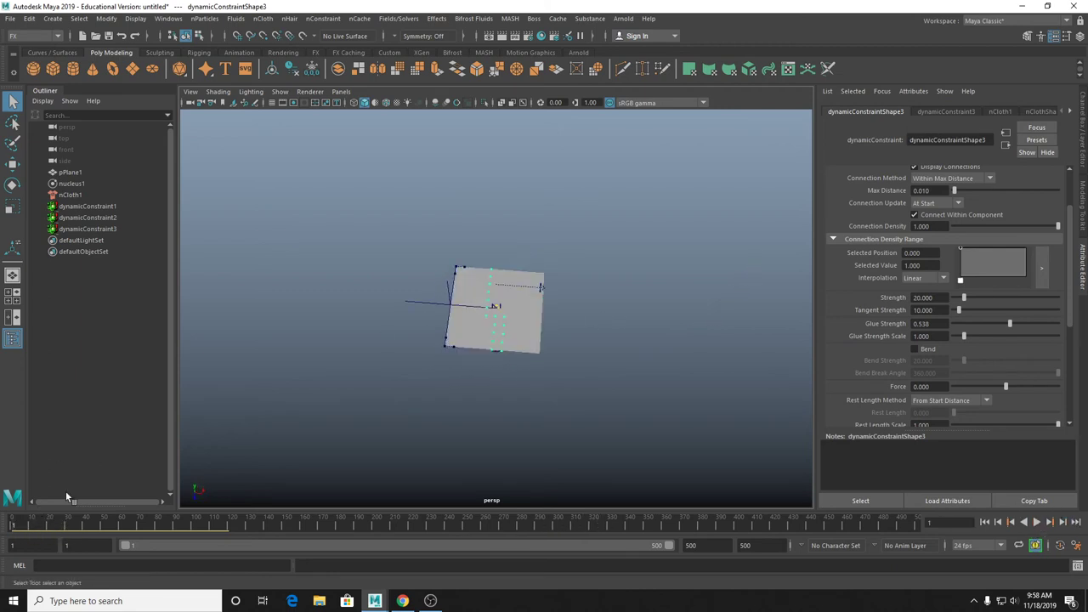
Replay the simulation while lowering the tearable constraint's Glue Strength to 0, then stop and rewind to frame 1.
{"action": "scroll", "coordinate": [536, 318], "scroll_direction": "up", "scroll_amount": 3}
{"action": "left_click_drag", "start_coordinate": [536, 318], "coordinate": [556, 311], "text": "alt"}
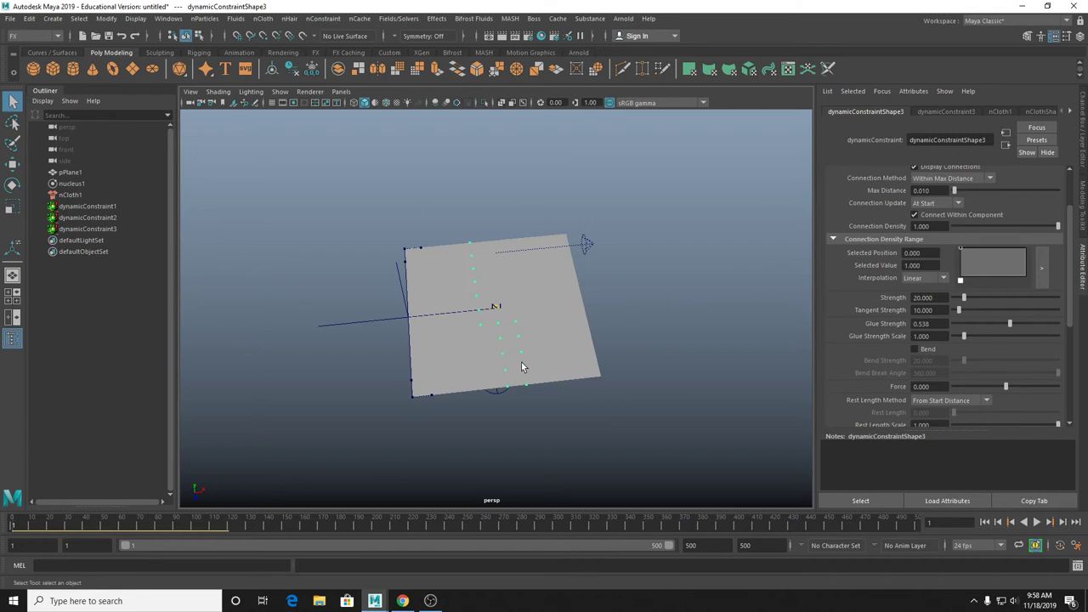
{"action": "scroll", "coordinate": [482, 297], "scroll_direction": "up", "scroll_amount": 2}
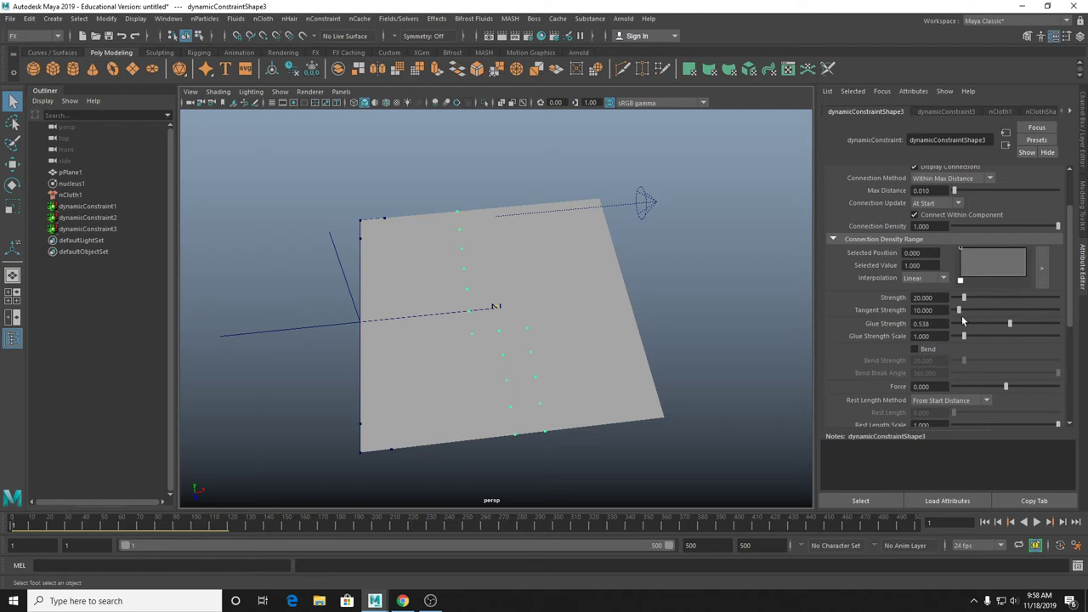
{"action": "left_click", "coordinate": [1036, 522]}
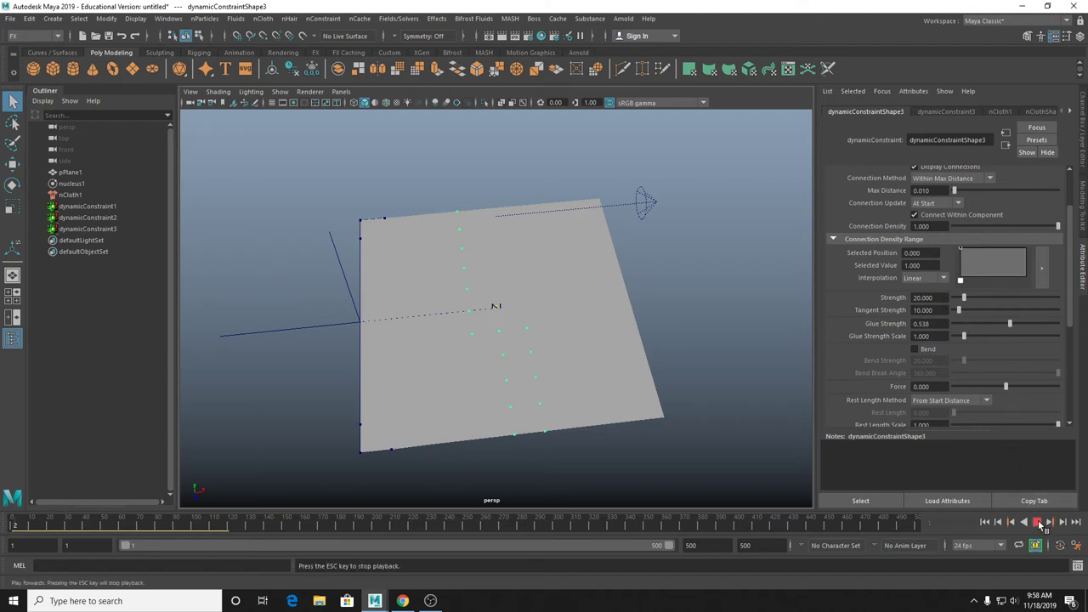
{"action": "left_click_drag", "start_coordinate": [1011, 323], "coordinate": [952, 335]}
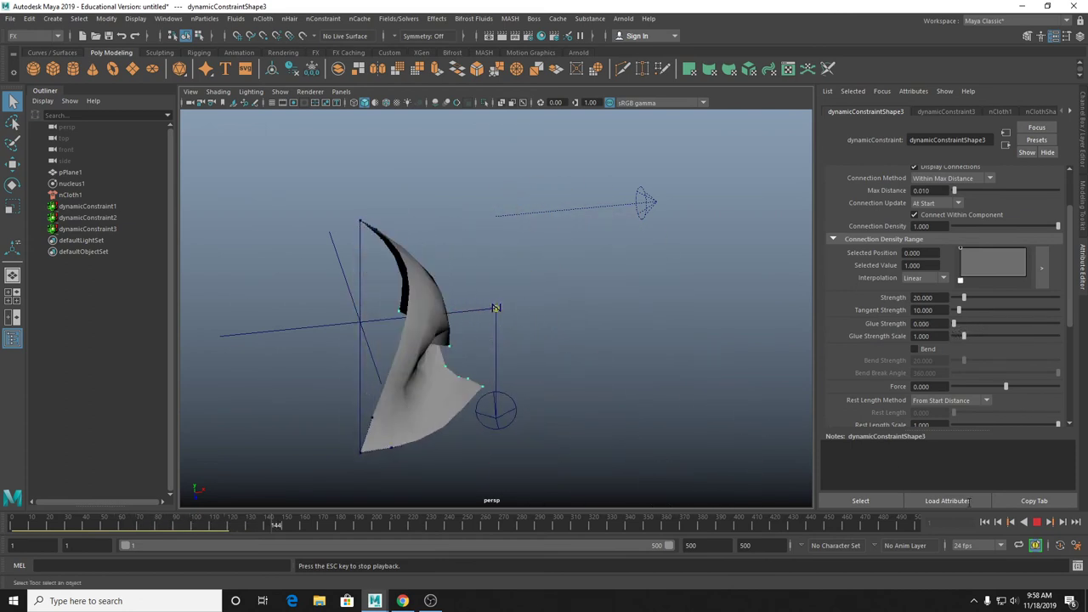
{"action": "left_click", "coordinate": [1036, 522]}
{"action": "left_click_drag", "start_coordinate": [188, 526], "coordinate": [12, 526]}
Delete the tearable constraint dynamicConstraint3 and the older dynamicConstraint1 from the scene.
{"action": "left_click", "coordinate": [77, 229]}
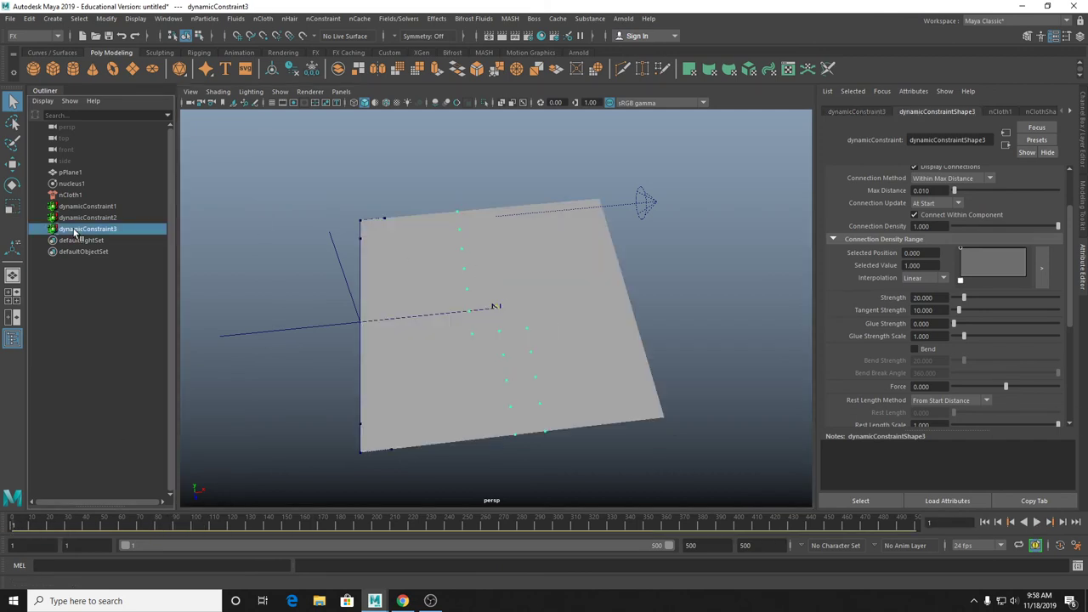
{"action": "key", "text": "Delete"}
{"action": "left_click", "coordinate": [543, 270]}
{"action": "left_click", "coordinate": [95, 207]}
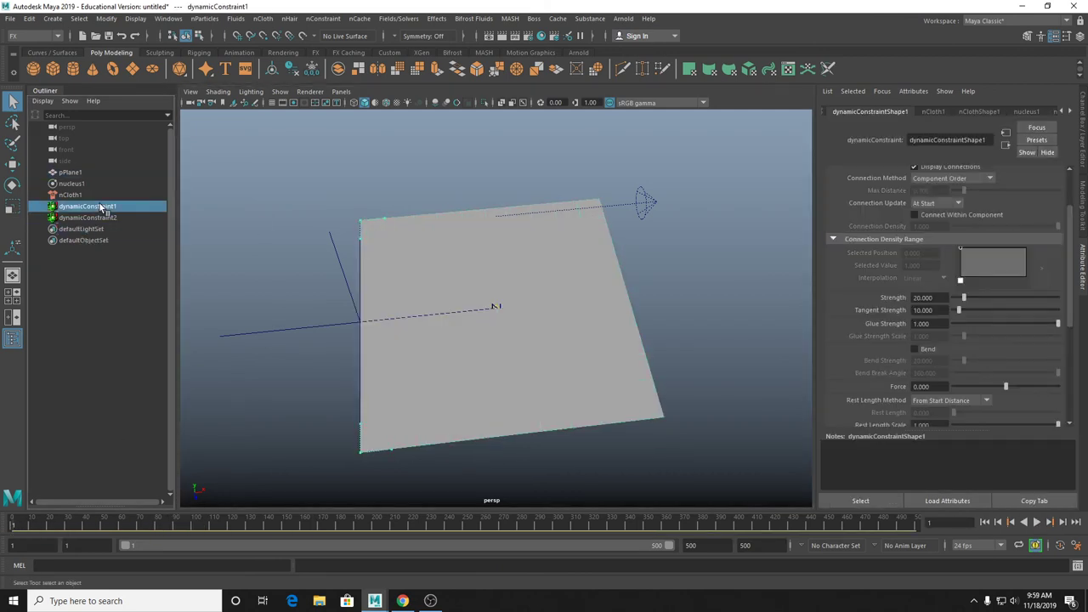
{"action": "key", "text": "Delete"}
Apply a Tearable Surface constraint to the whole plane, preview the simulation, and rewind to frame 1.
{"action": "left_click", "coordinate": [535, 247]}
{"action": "right_click", "coordinate": [535, 248]}
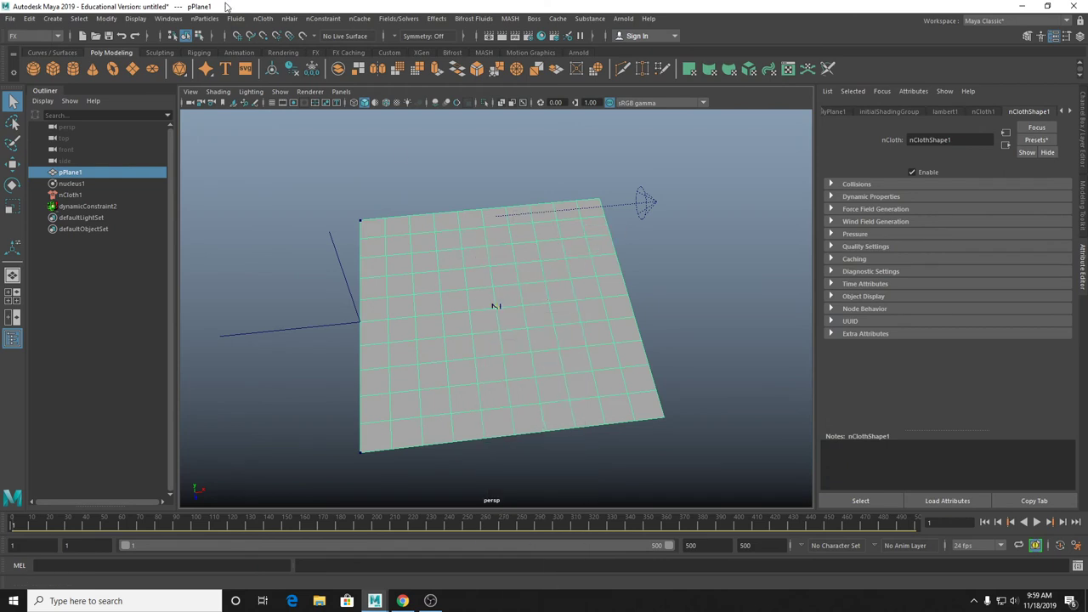
{"action": "left_click", "coordinate": [316, 18]}
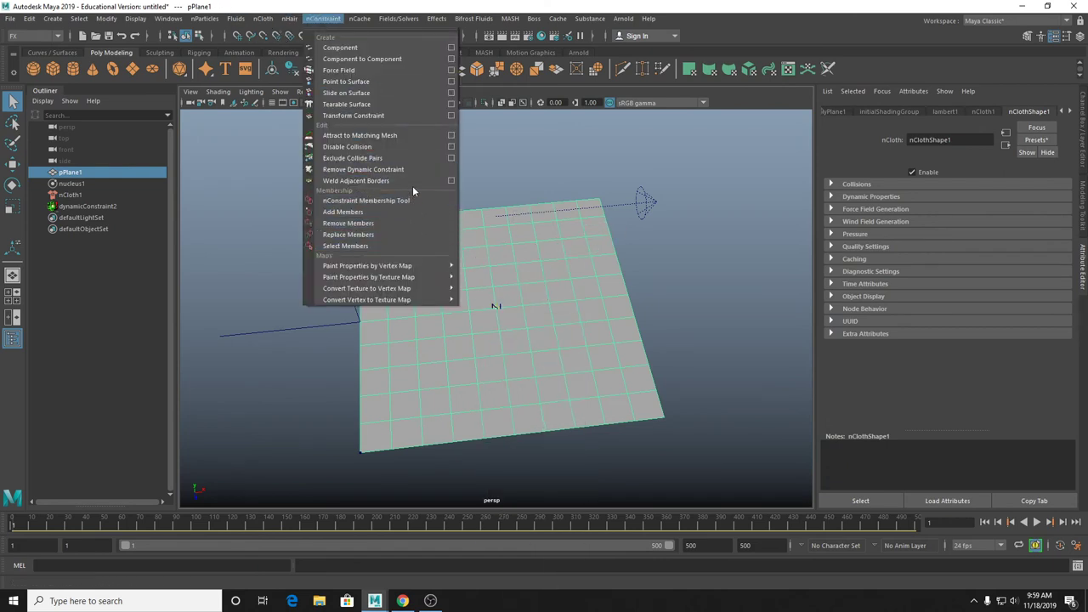
{"action": "left_click", "coordinate": [405, 103]}
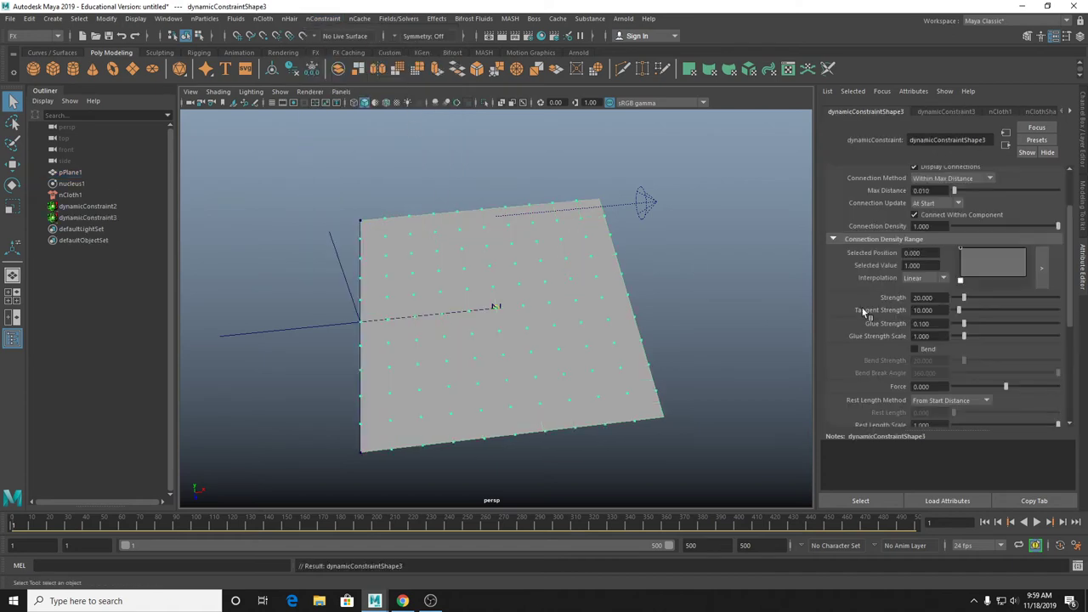
{"action": "left_click", "coordinate": [1037, 523]}
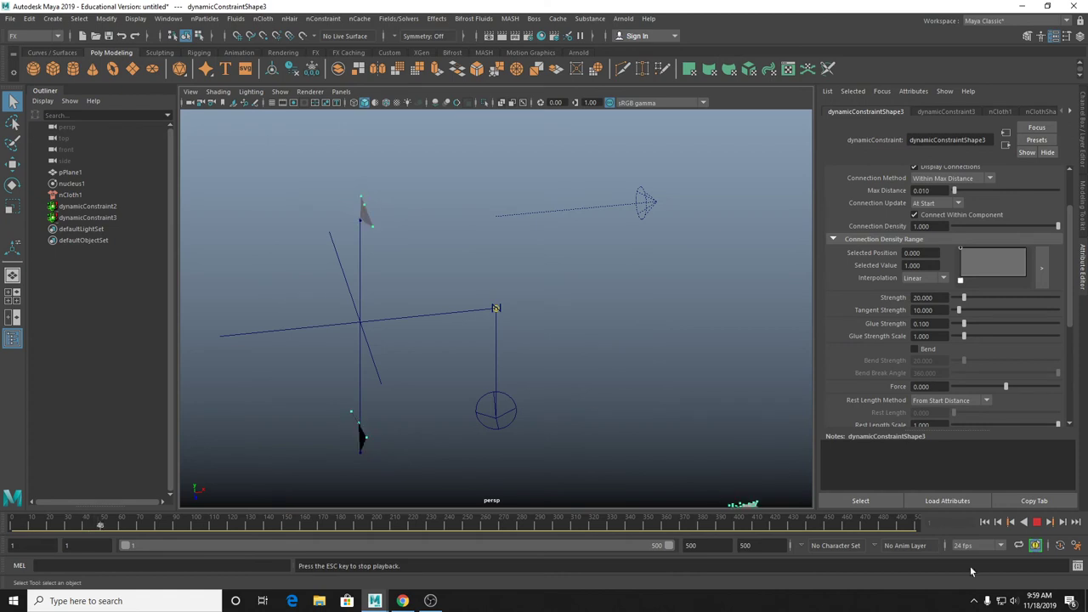
{"action": "left_click", "coordinate": [985, 522]}
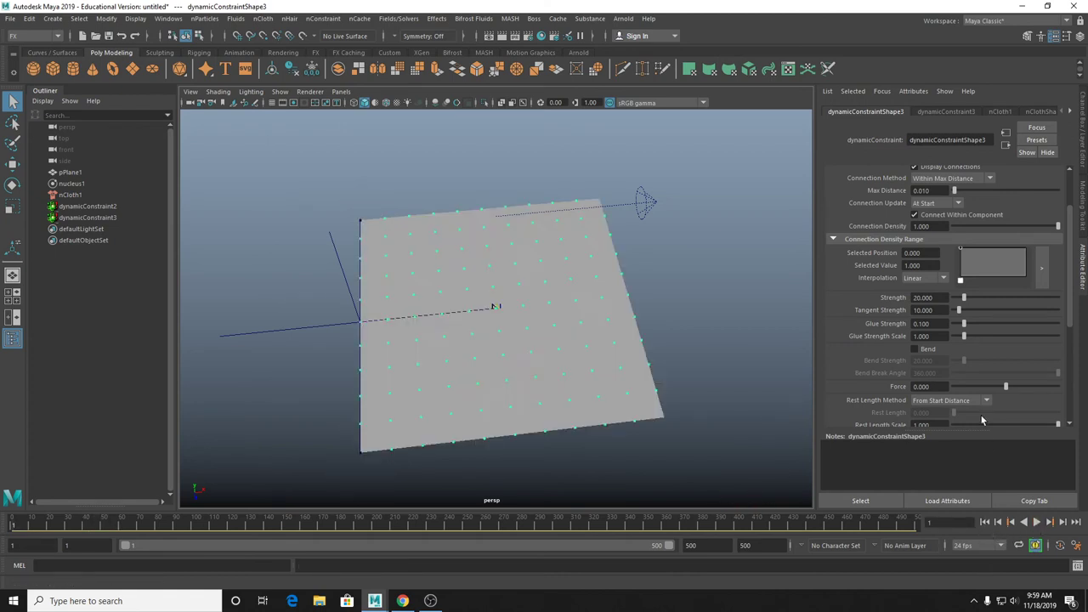
Play the simulation with the new constraint's Glue Strength at 0.56, then lower it to about 0.115 during playback.
{"action": "left_click", "coordinate": [1037, 521]}
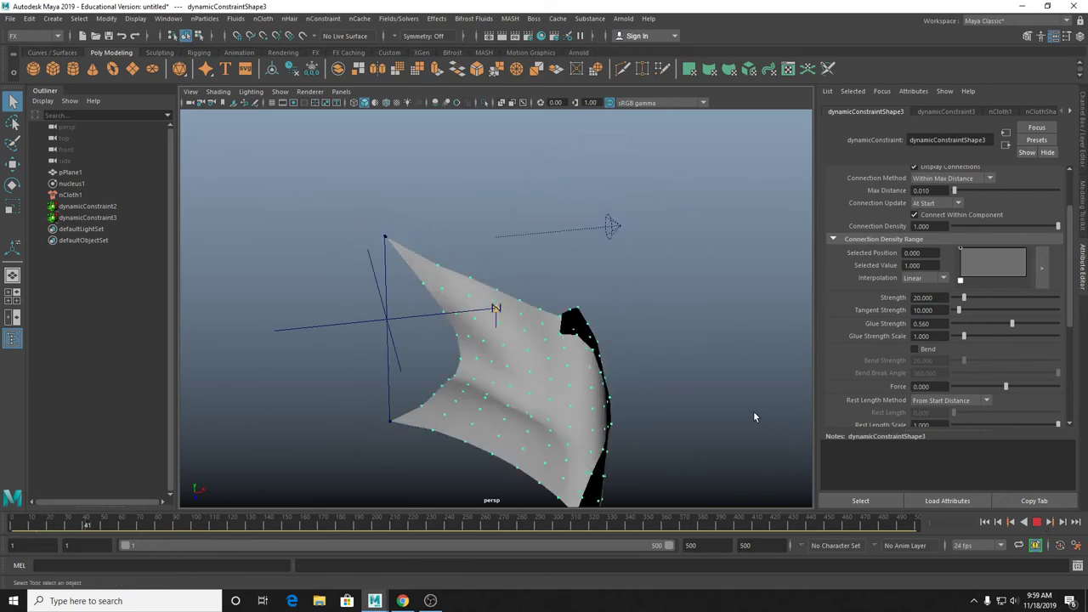
{"action": "left_click_drag", "start_coordinate": [753, 410], "coordinate": [663, 371], "text": "alt"}
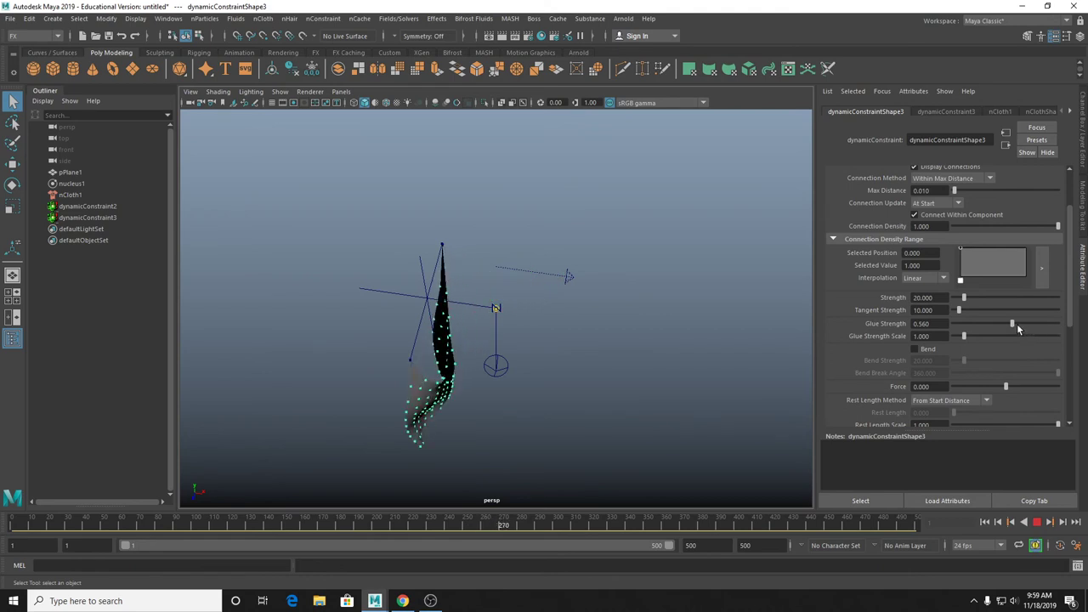
{"action": "left_click_drag", "start_coordinate": [1017, 323], "coordinate": [961, 335]}
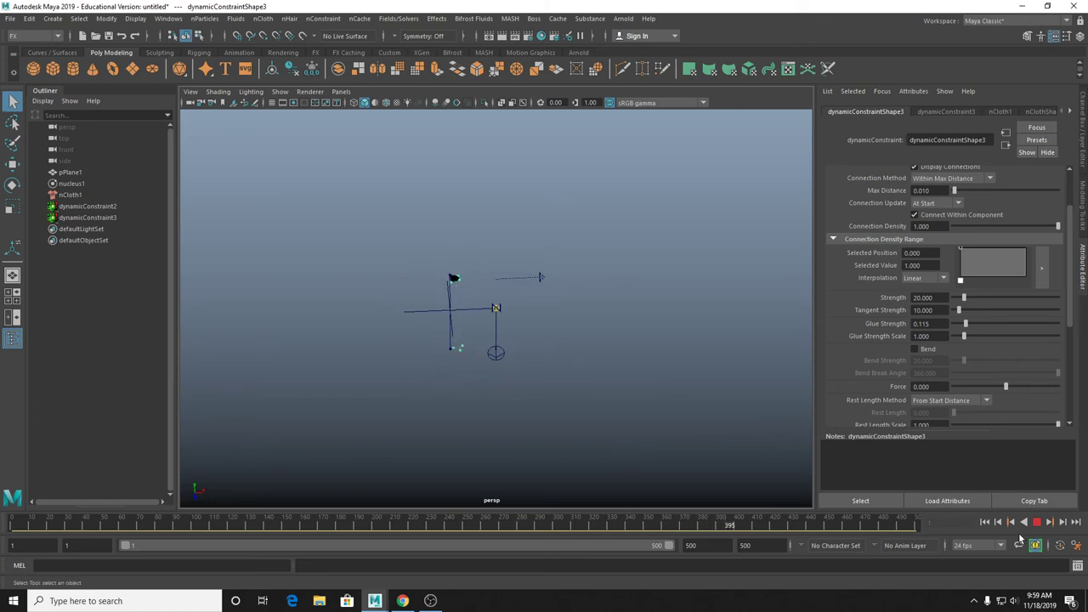
Rewind to frame 1 and delete the nCloth, the plane and the remaining nucleus and constraint objects from the scene.
{"action": "left_click_drag", "start_coordinate": [499, 364], "coordinate": [376, 344], "text": "alt"}
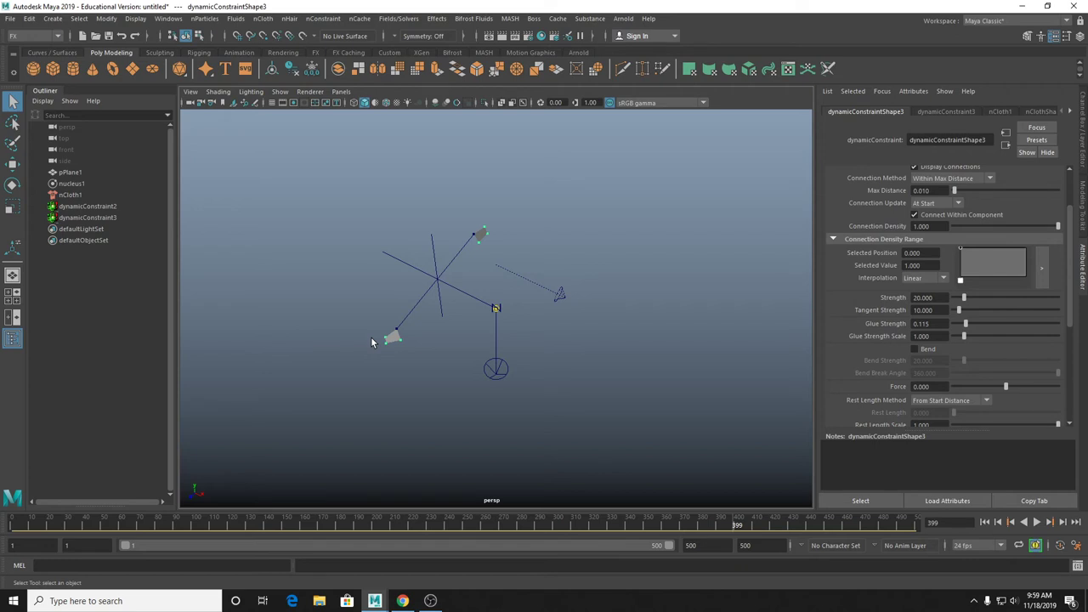
{"action": "left_click_drag", "start_coordinate": [156, 522], "coordinate": [13, 522]}
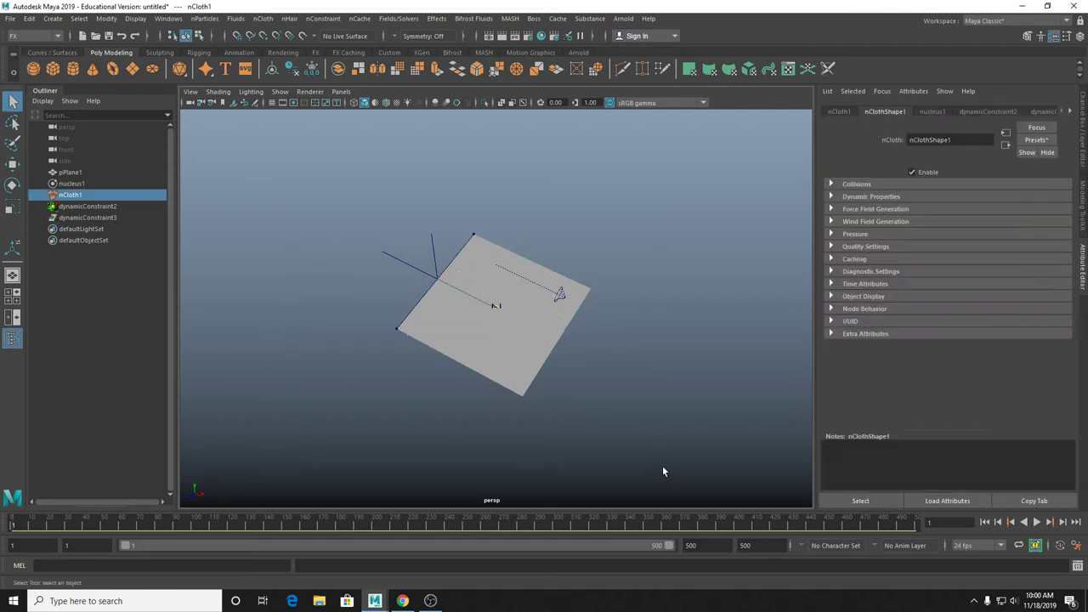
{"action": "key", "text": "Delete"}
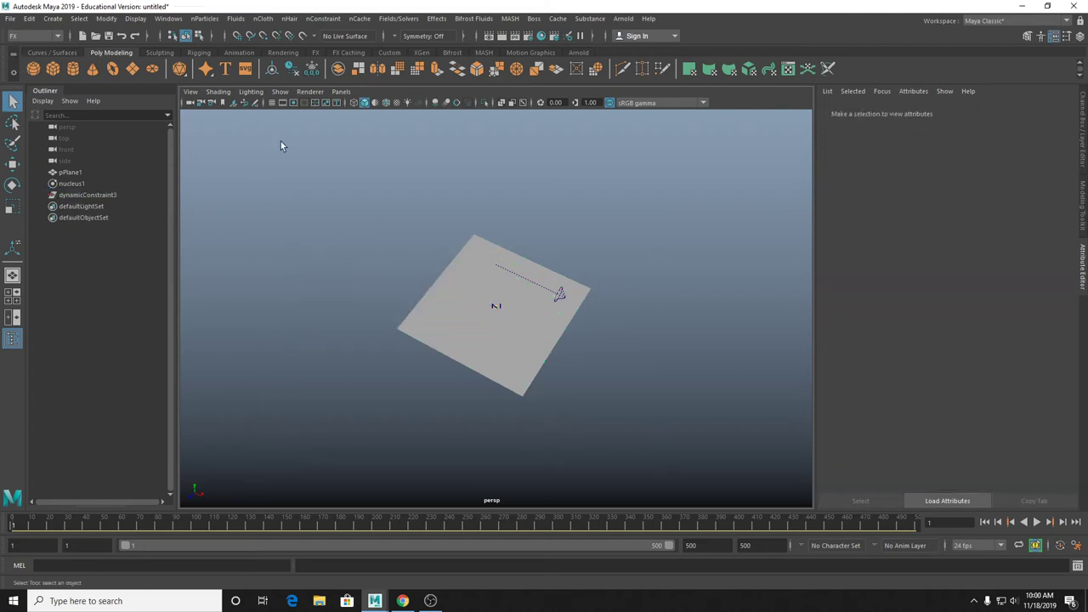
{"action": "left_click", "coordinate": [70, 172]}
{"action": "left_click", "coordinate": [85, 194], "text": "shift"}
{"action": "key", "text": "Delete"}
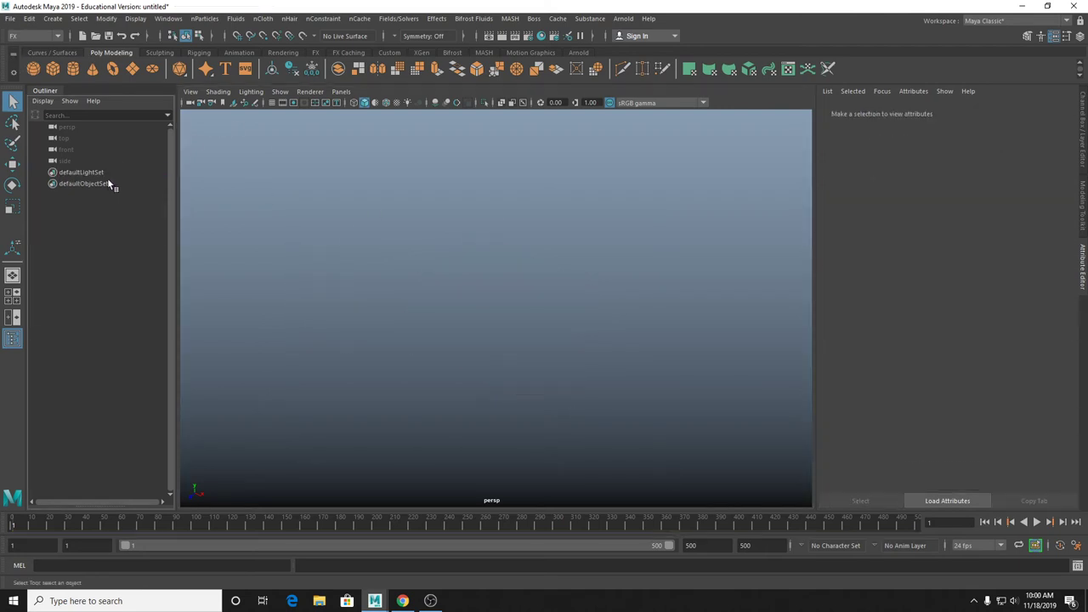
Create a polygon plane and widen it to a width of 4.6.
{"action": "left_click", "coordinate": [132, 68]}
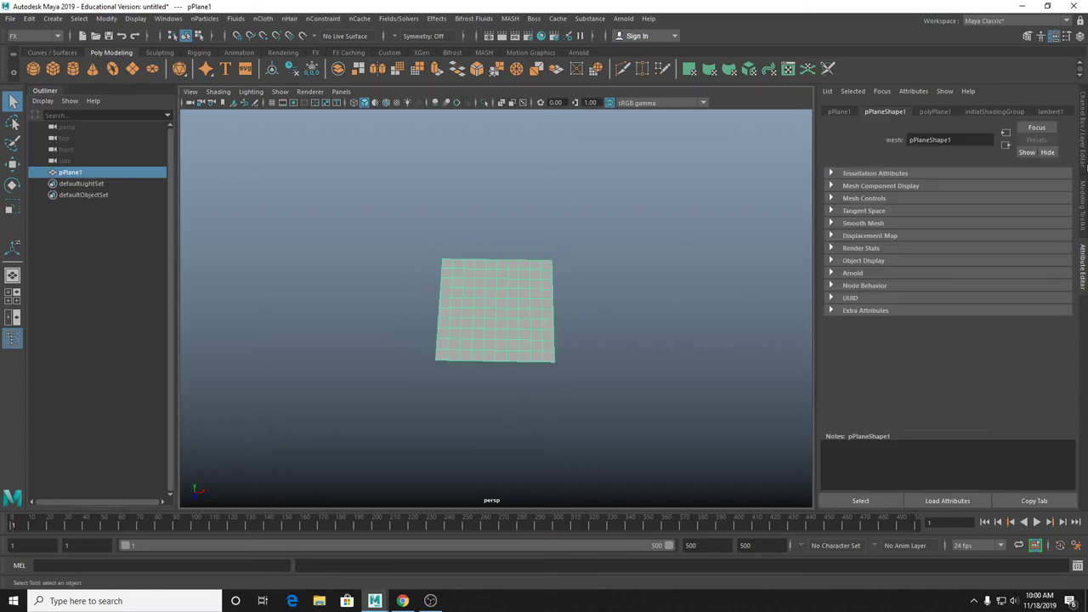
{"action": "left_click", "coordinate": [1085, 140]}
{"action": "left_click", "coordinate": [976, 246]}
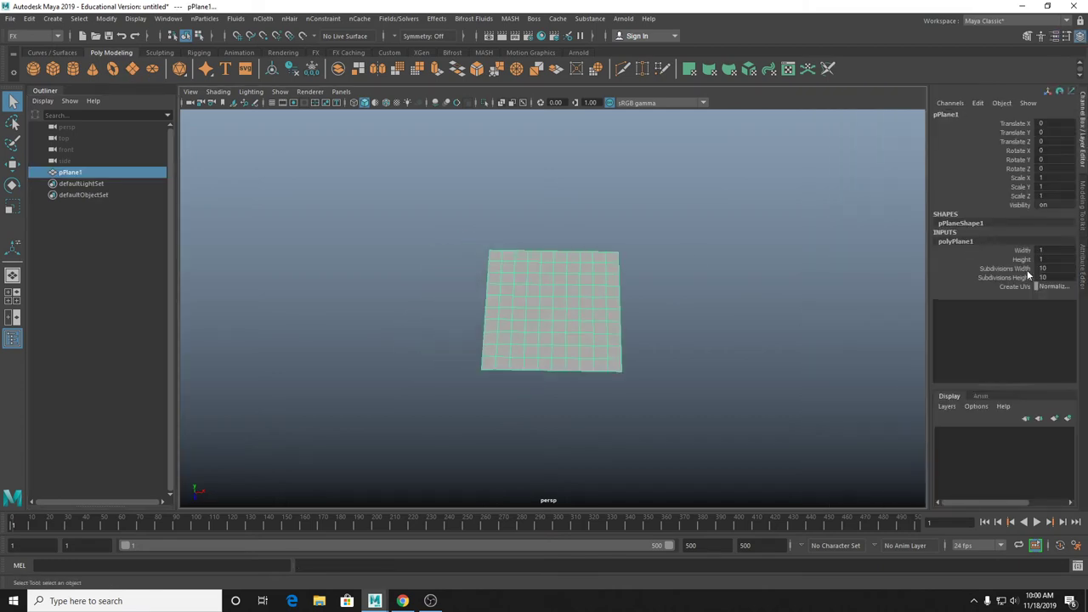
{"action": "left_click", "coordinate": [1024, 260]}
{"action": "left_click", "coordinate": [1022, 250]}
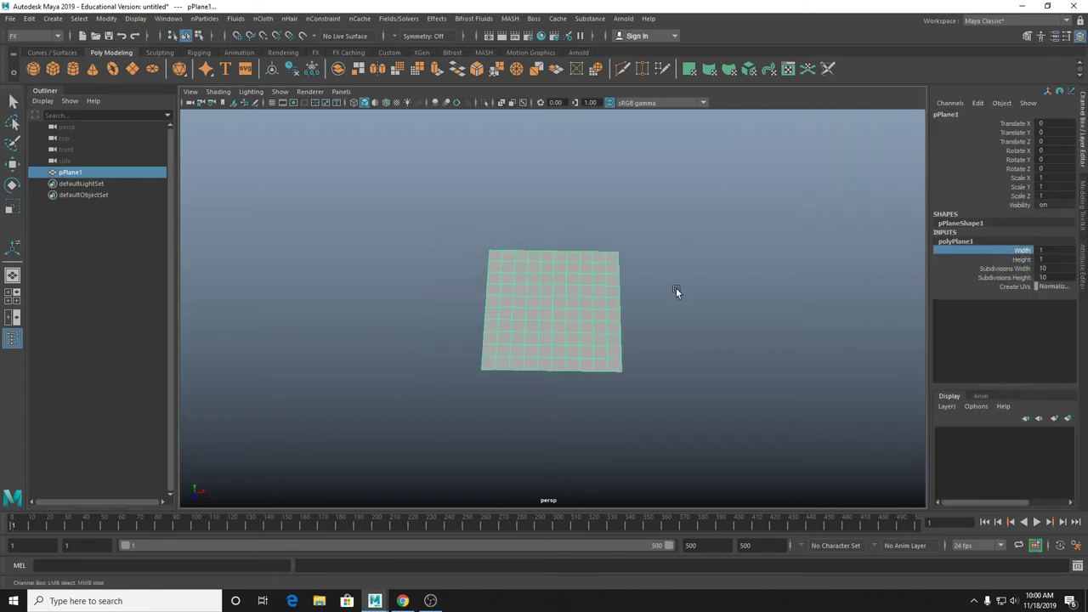
{"action": "middle_click_drag", "start_coordinate": [677, 294], "coordinate": [690, 294]}
Set the plane's Subdivisions Width and Subdivisions Height to 50.
{"action": "left_click_drag", "start_coordinate": [1044, 267], "coordinate": [1052, 276]}
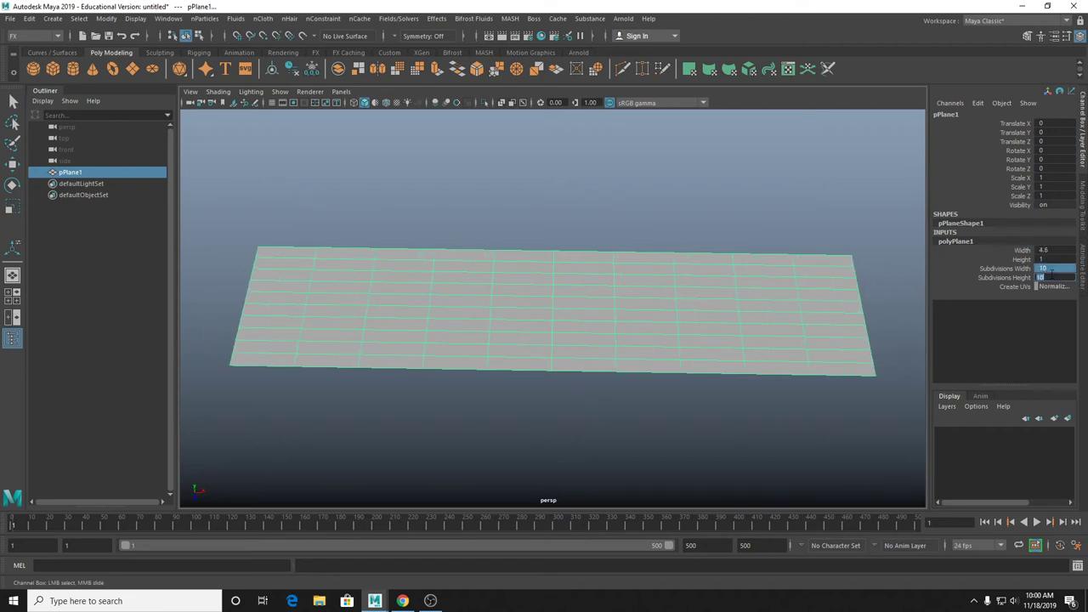
{"action": "type", "text": "50"}
{"action": "key", "text": "Return"}
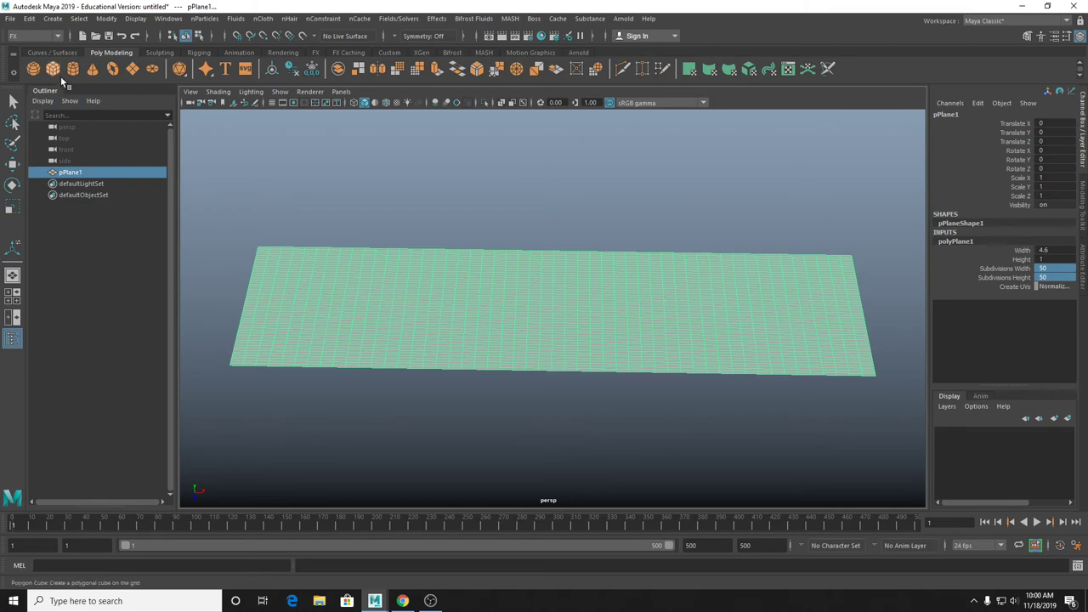
Create a polygon sphere, raise it above the plane to Translate Y 1.228 and scale it uniformly to 0.304.
{"action": "left_click", "coordinate": [37, 68]}
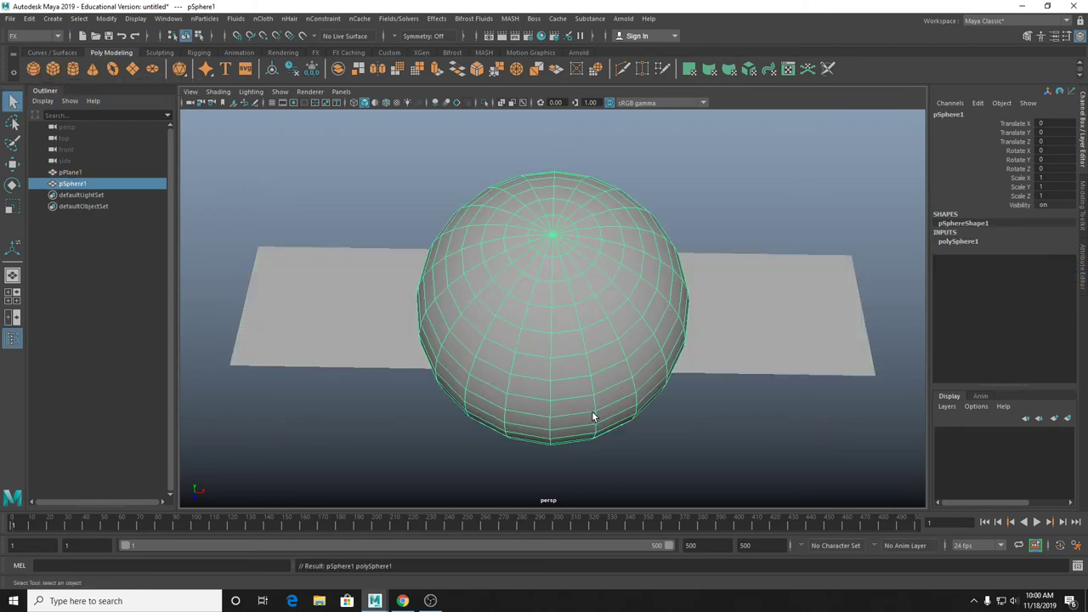
{"action": "left_click_drag", "start_coordinate": [593, 417], "coordinate": [421, 194], "text": "alt"}
{"action": "key", "text": "w"}
{"action": "key", "text": "r"}
{"action": "left_click_drag", "start_coordinate": [625, 318], "coordinate": [558, 308], "text": "alt"}
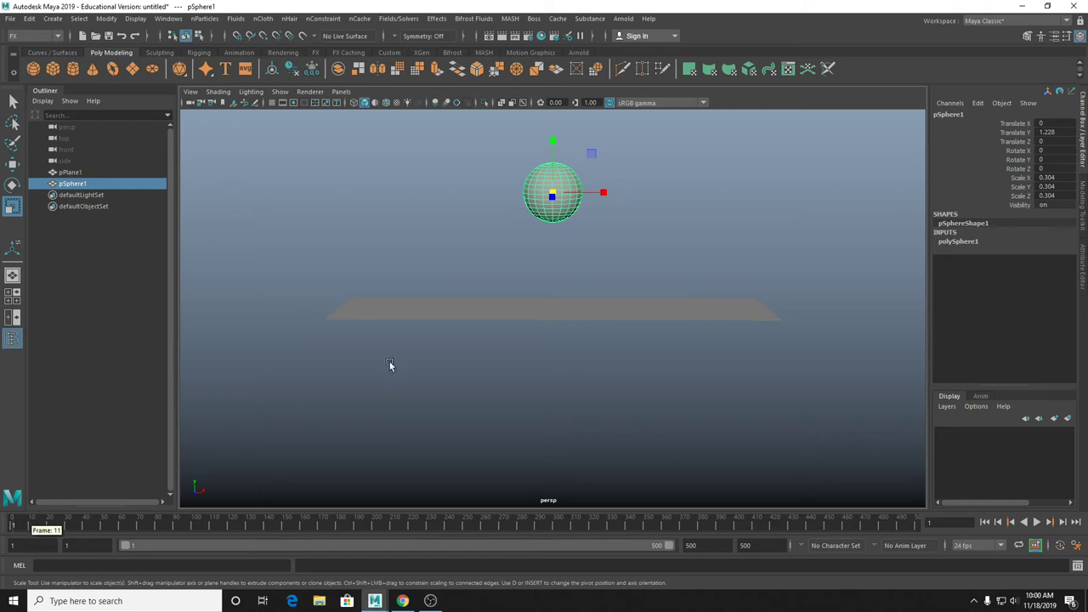
Keyframe the sphere at frame 1, and again at frame 220 after lowering it below the plane to Translate Y -1.338.
{"action": "key", "text": "alt+v"}
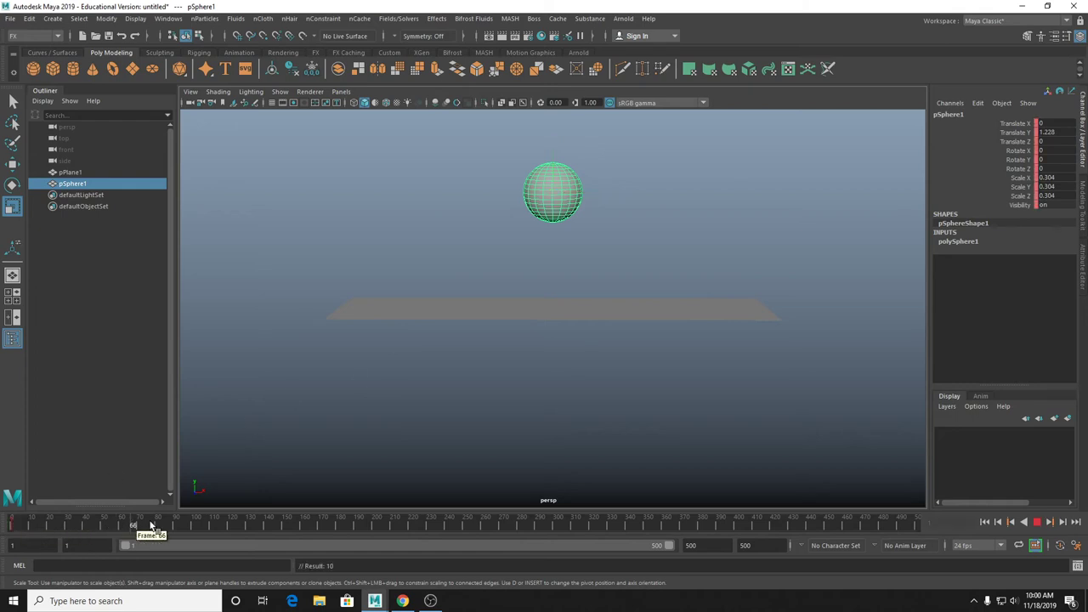
{"action": "key", "text": "q"}
{"action": "key", "text": "w"}
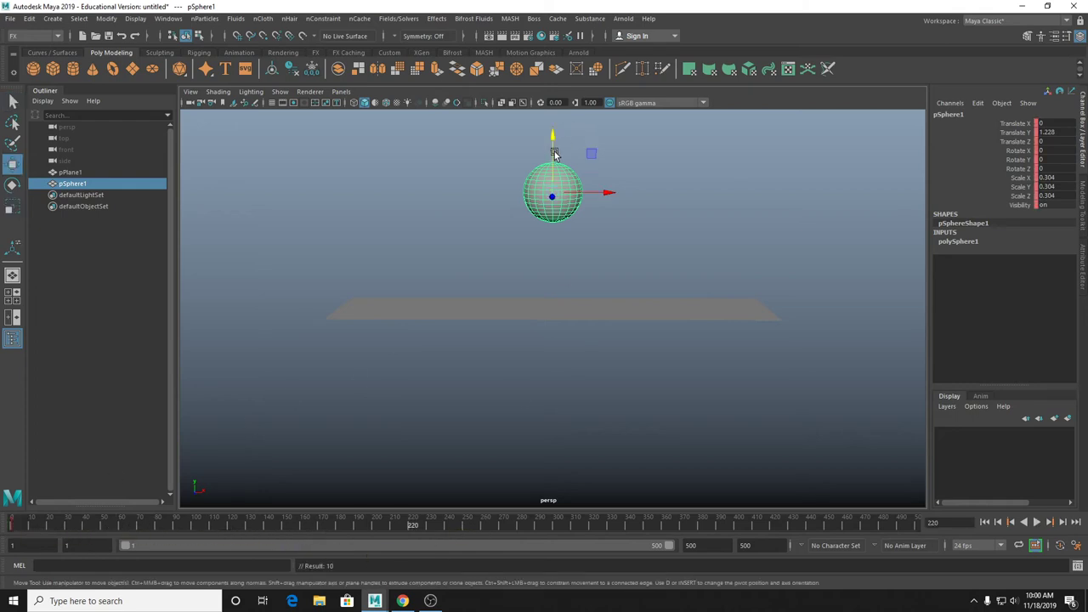
{"action": "left_click_drag", "start_coordinate": [552, 150], "coordinate": [552, 391]}
{"action": "key", "text": "s"}
{"action": "key", "text": "alt+v"}
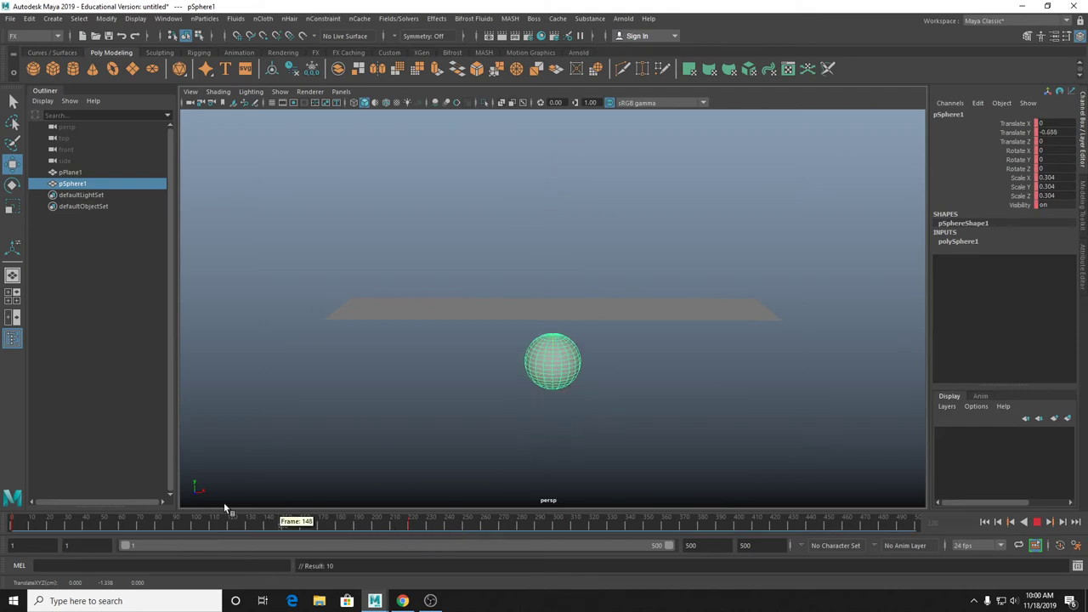
Shift the sphere's end keyframe earlier to about frame 90, preview the faster drop, and rewind to frame 1.
{"action": "double_click", "coordinate": [410, 523]}
{"action": "left_click", "coordinate": [396, 524]}
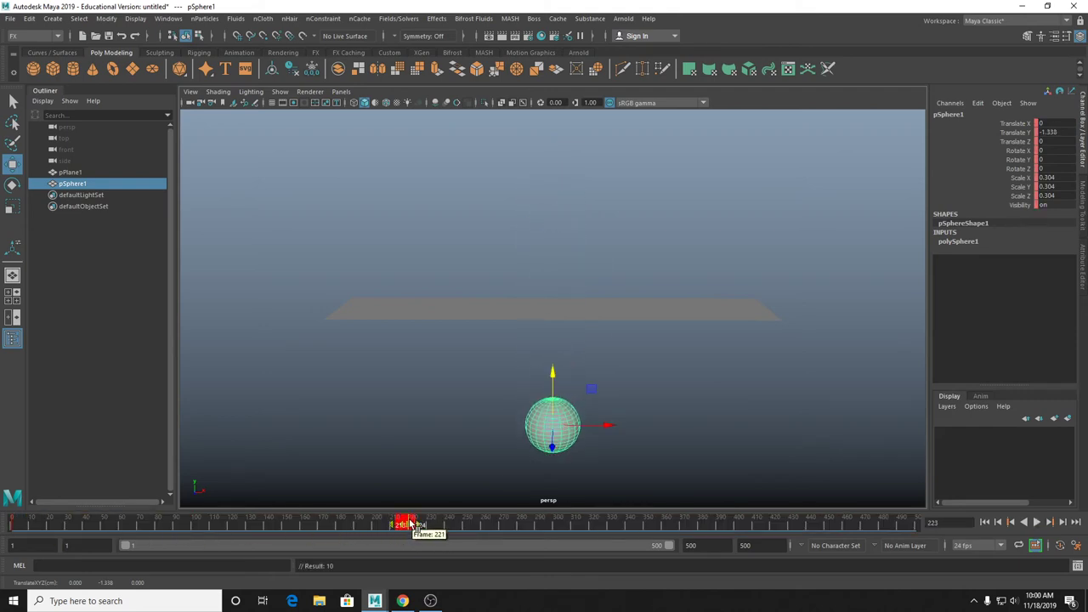
{"action": "left_click", "coordinate": [204, 524]}
{"action": "key", "text": "alt+v"}
{"action": "left_click_drag", "start_coordinate": [174, 524], "coordinate": [11, 524]}
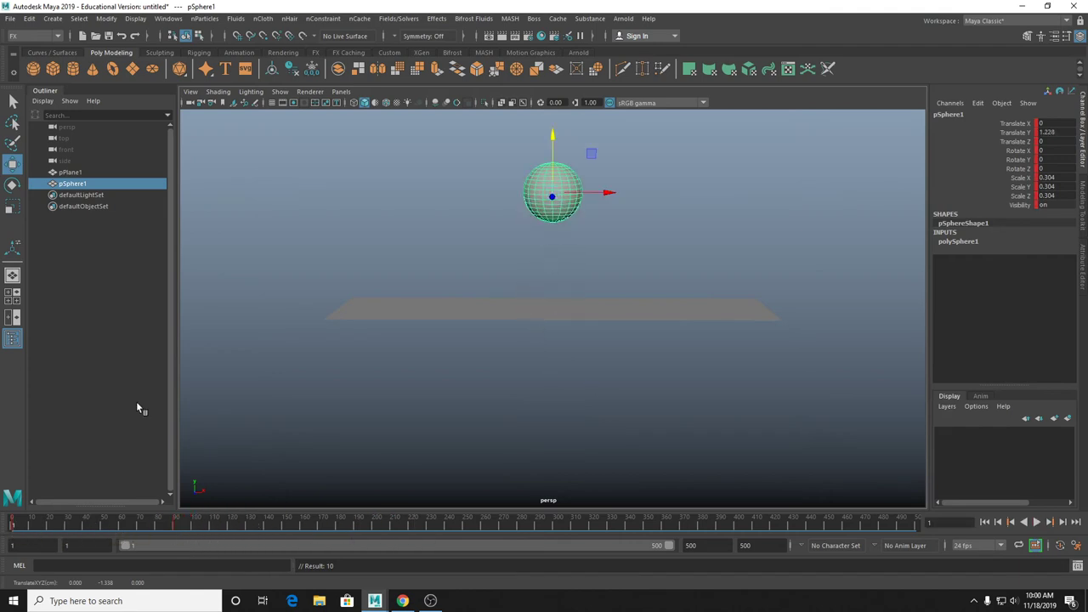
Convert the polygon plane into an nCloth object.
{"action": "left_click", "coordinate": [540, 303]}
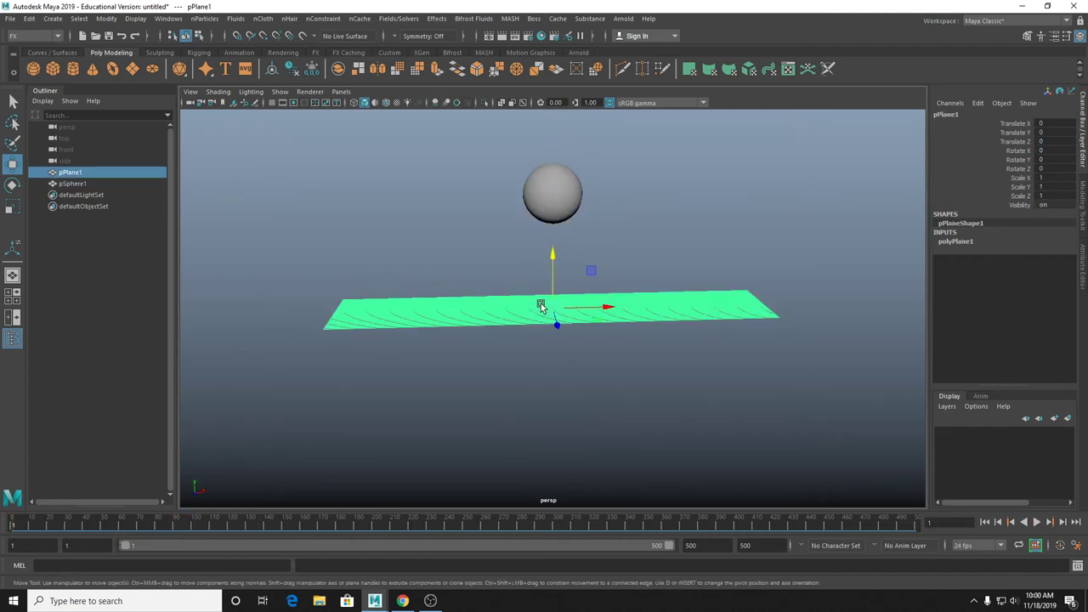
{"action": "scroll", "coordinate": [374, 297], "scroll_direction": "up", "scroll_amount": 2}
{"action": "middle_click_drag", "start_coordinate": [374, 297], "coordinate": [605, 323], "text": "alt"}
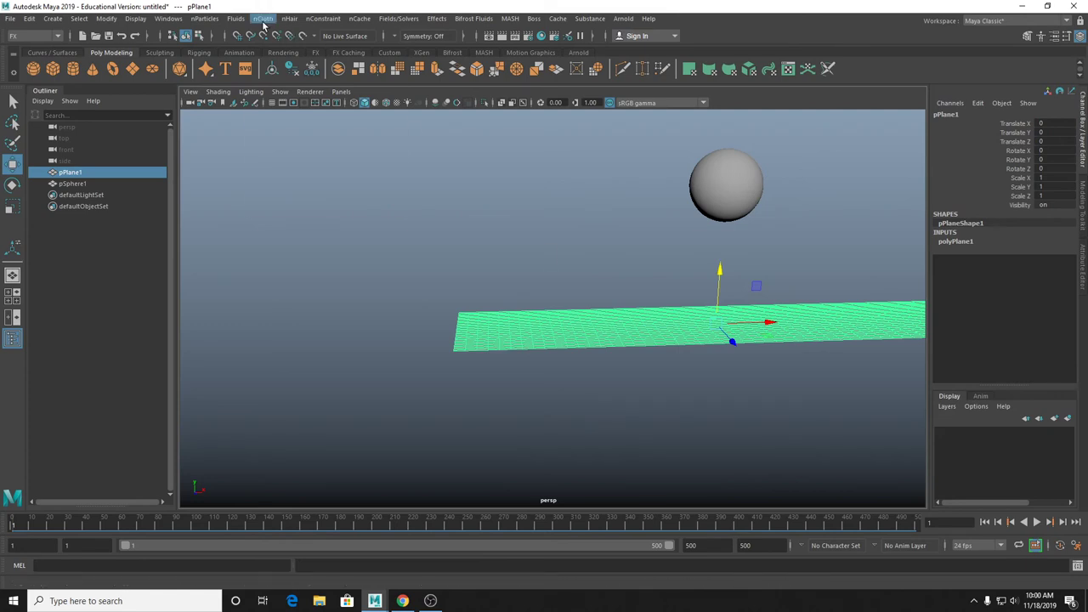
{"action": "left_click", "coordinate": [262, 20]}
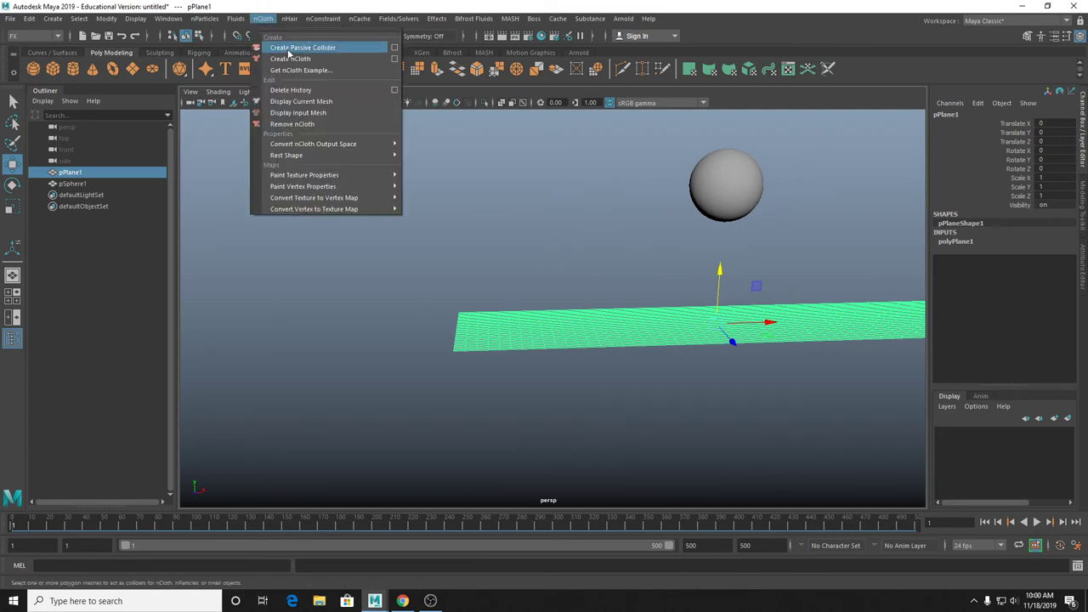
{"action": "left_click", "coordinate": [291, 58]}
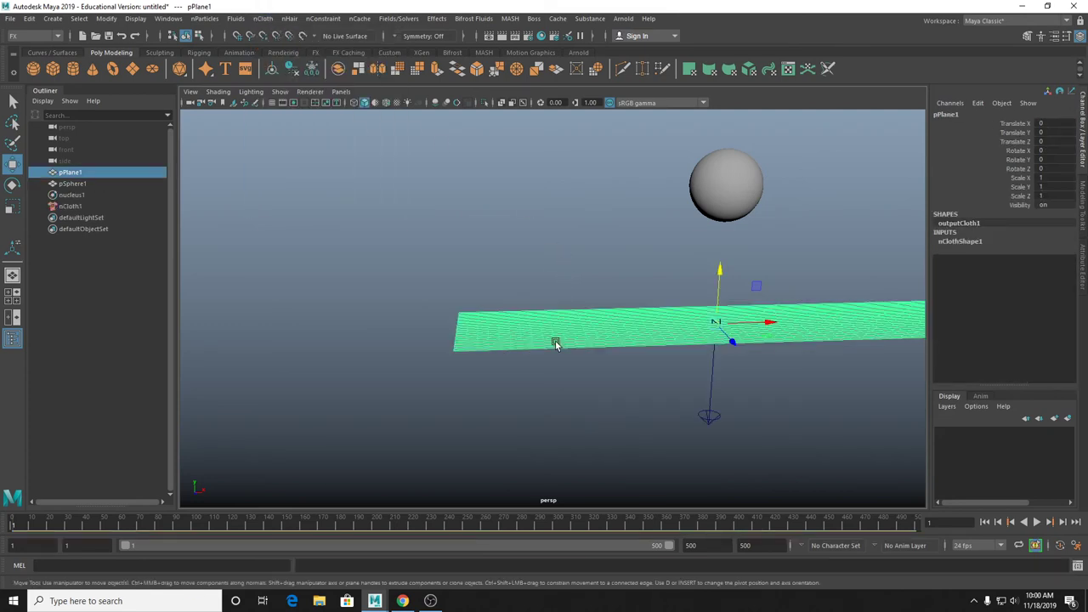
Select the outermost vertices along both short ends of the cloth and apply a Transform Constraint to them.
{"action": "right_click_drag", "start_coordinate": [459, 255], "coordinate": [401, 249]}
{"action": "scroll", "coordinate": [424, 278], "scroll_direction": "up", "scroll_amount": 4}
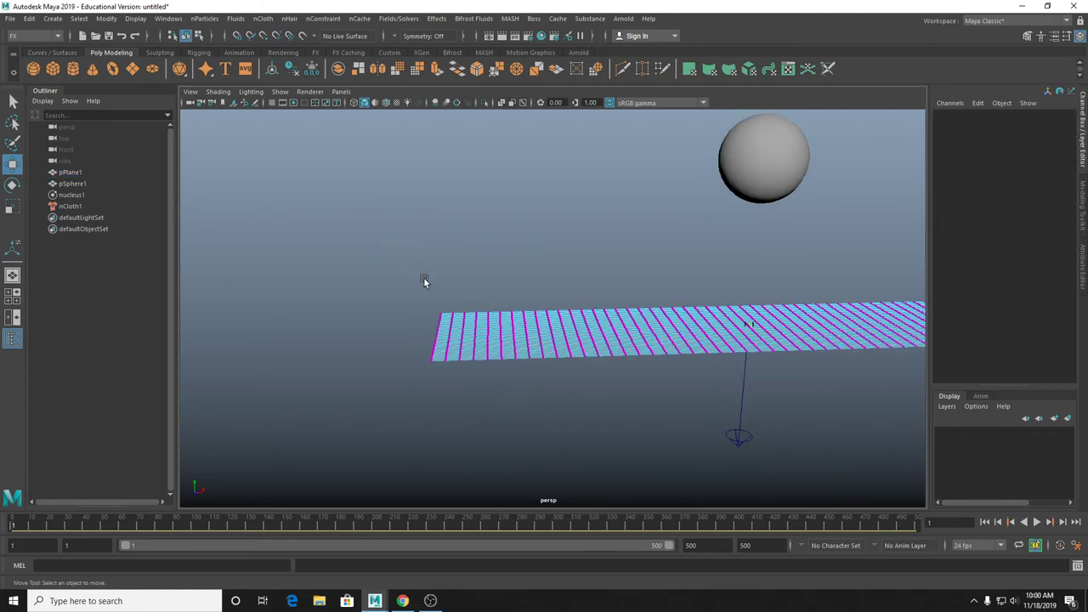
{"action": "left_click_drag", "start_coordinate": [418, 422], "coordinate": [439, 409]}
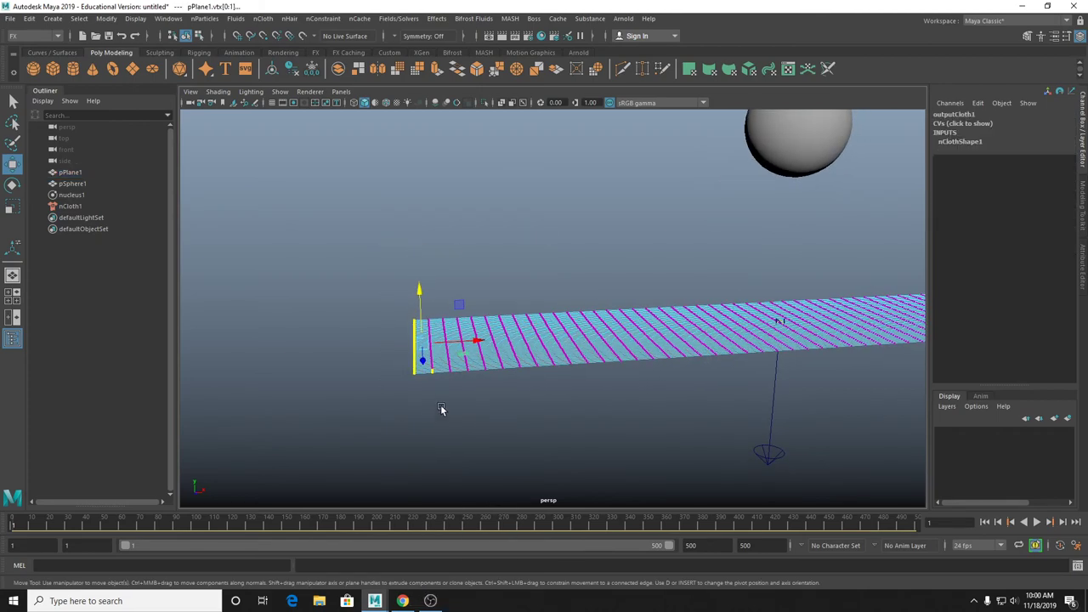
{"action": "key", "text": "q"}
{"action": "left_click_drag", "start_coordinate": [627, 361], "coordinate": [774, 300], "text": "alt"}
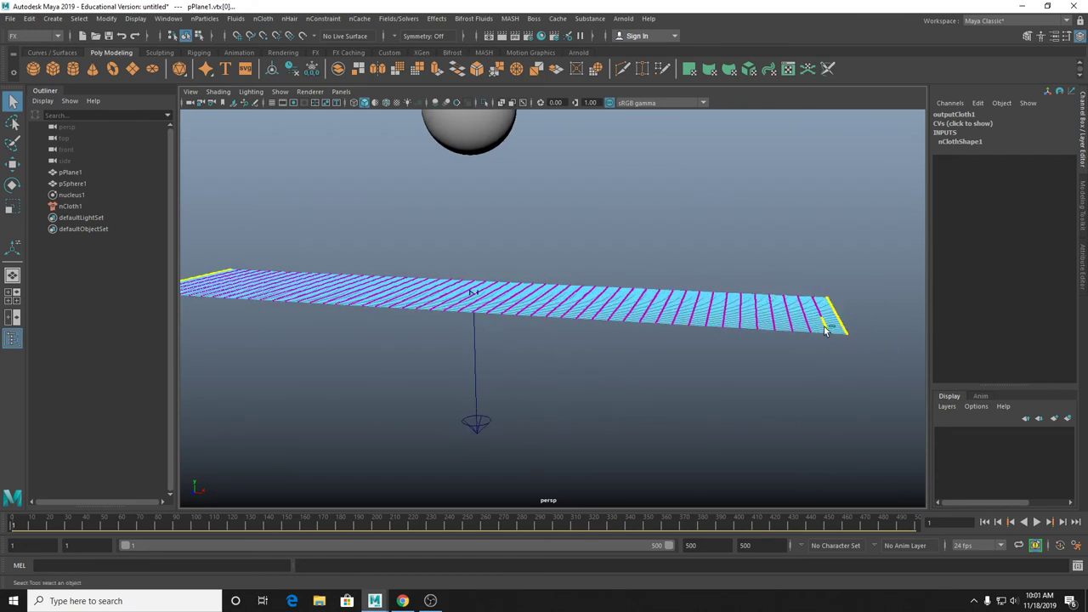
{"action": "left_click_drag", "start_coordinate": [831, 351], "coordinate": [831, 340]}
{"action": "left_click", "coordinate": [264, 19]}
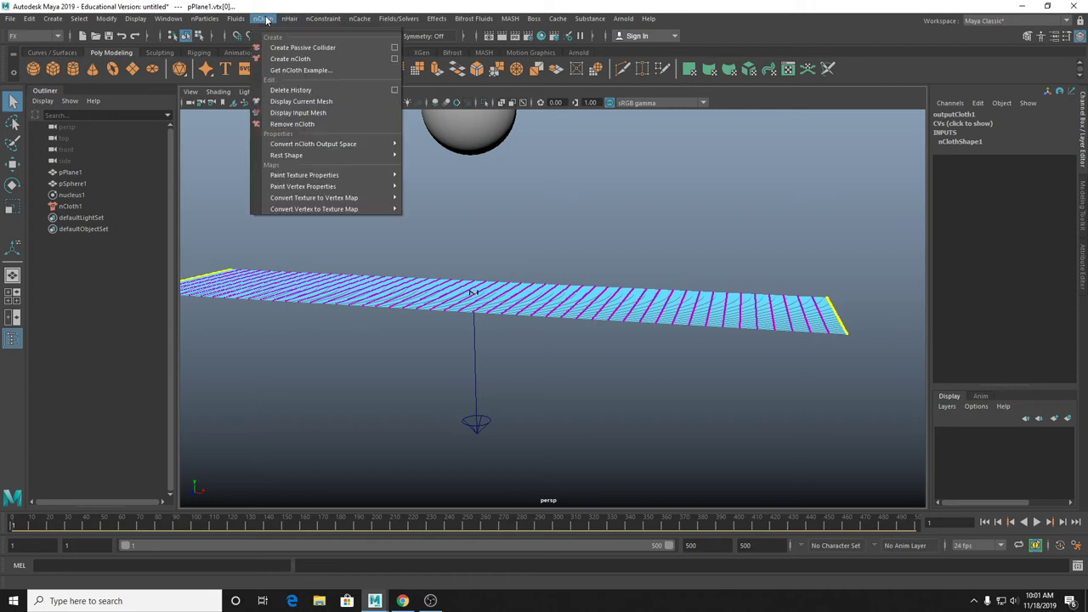
{"action": "mouse_move", "coordinate": [323, 18]}
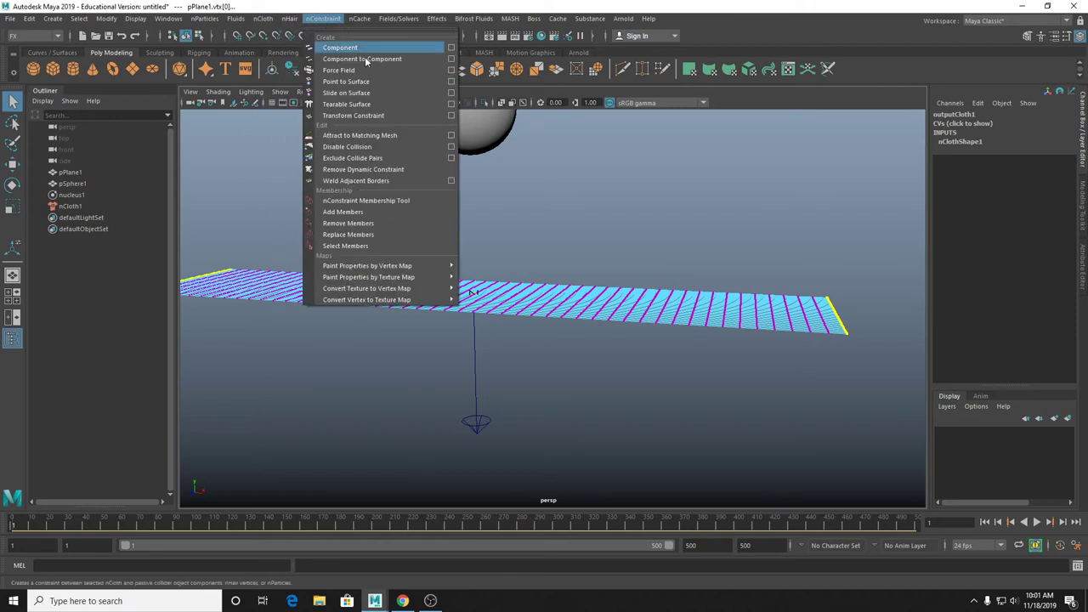
{"action": "left_click", "coordinate": [398, 117]}
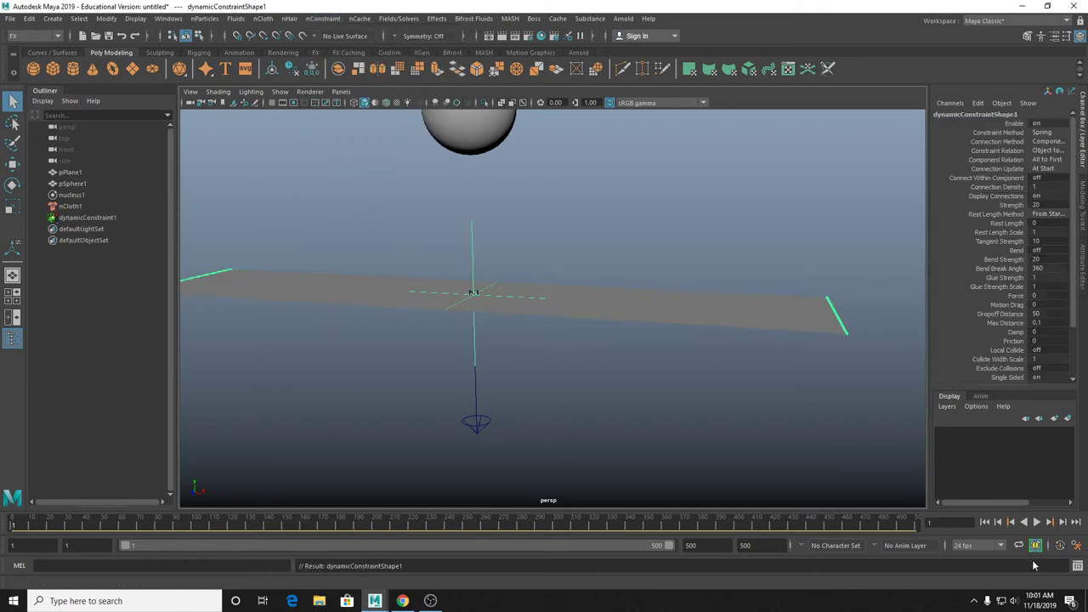
Play the simulation to check how the pinned cloth hangs, stop it, and rewind to frame 1.
{"action": "left_click", "coordinate": [1037, 522]}
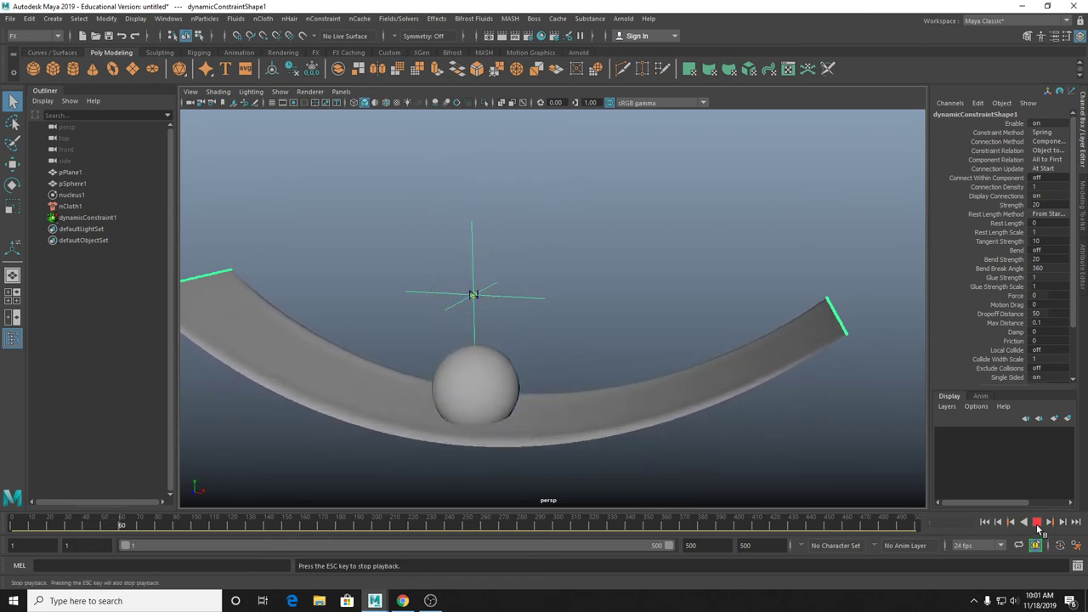
{"action": "left_click", "coordinate": [1037, 522]}
{"action": "left_click_drag", "start_coordinate": [142, 525], "coordinate": [12, 524]}
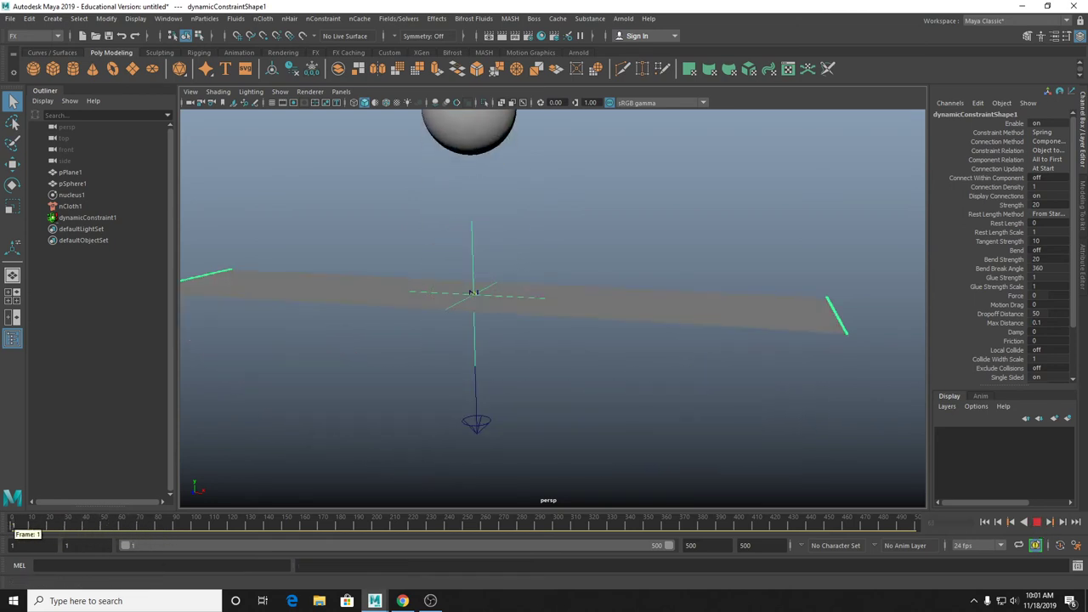
Apply a Tearable Surface constraint to a block of vertices in the middle of the cloth beneath the sphere and play the simulation.
{"action": "left_click_drag", "start_coordinate": [364, 336], "coordinate": [365, 333], "text": "alt"}
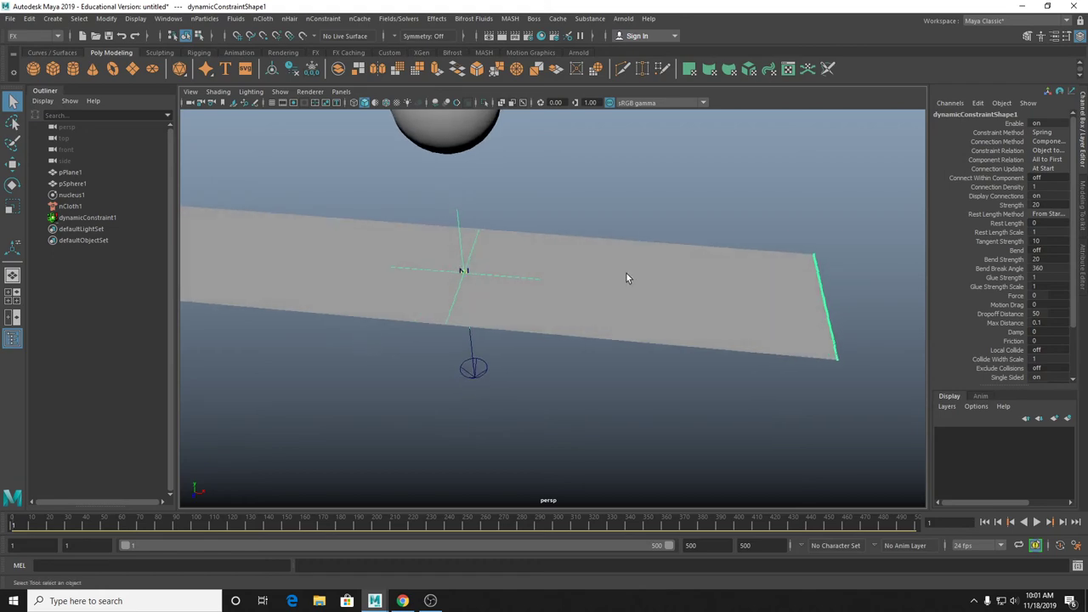
{"action": "left_click", "coordinate": [589, 265]}
{"action": "right_click", "coordinate": [590, 265]}
{"action": "right_click_drag", "start_coordinate": [570, 265], "coordinate": [543, 253]}
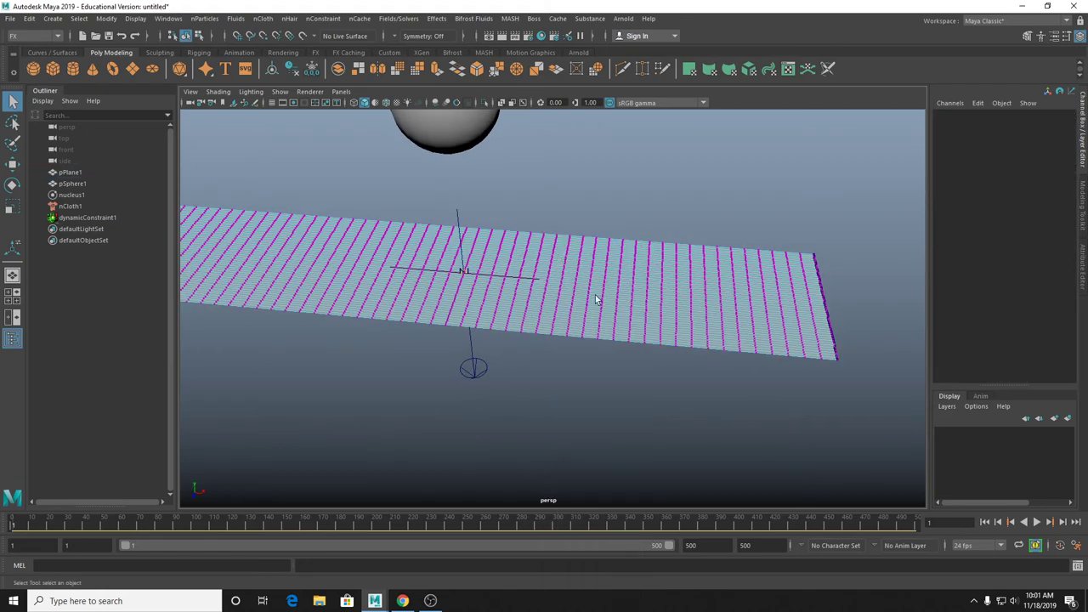
{"action": "left_click_drag", "start_coordinate": [595, 301], "coordinate": [487, 234], "text": "alt"}
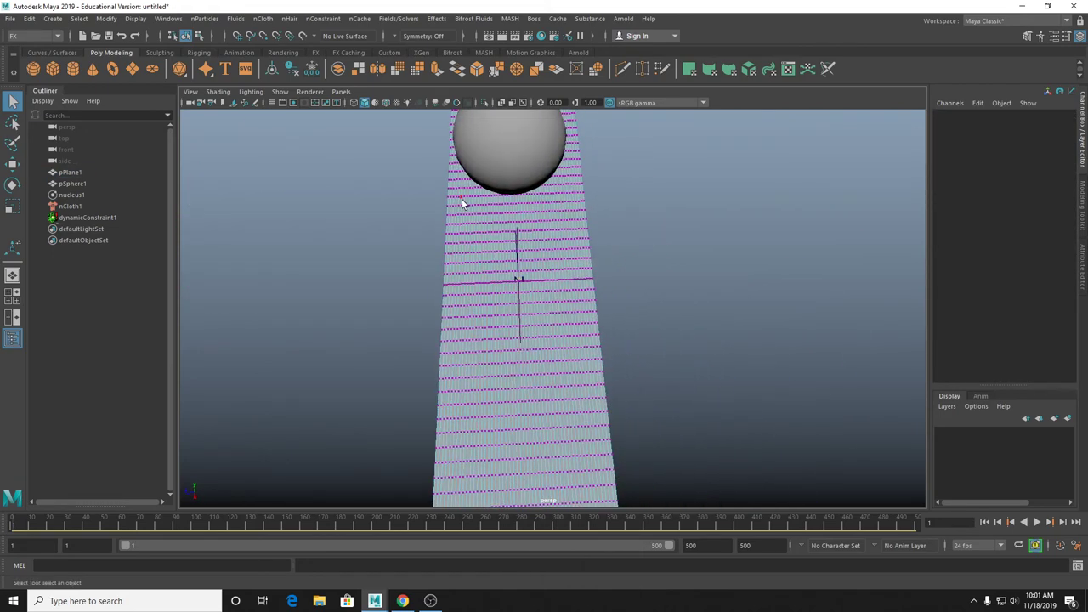
{"action": "left_click_drag", "start_coordinate": [575, 406], "coordinate": [673, 412]}
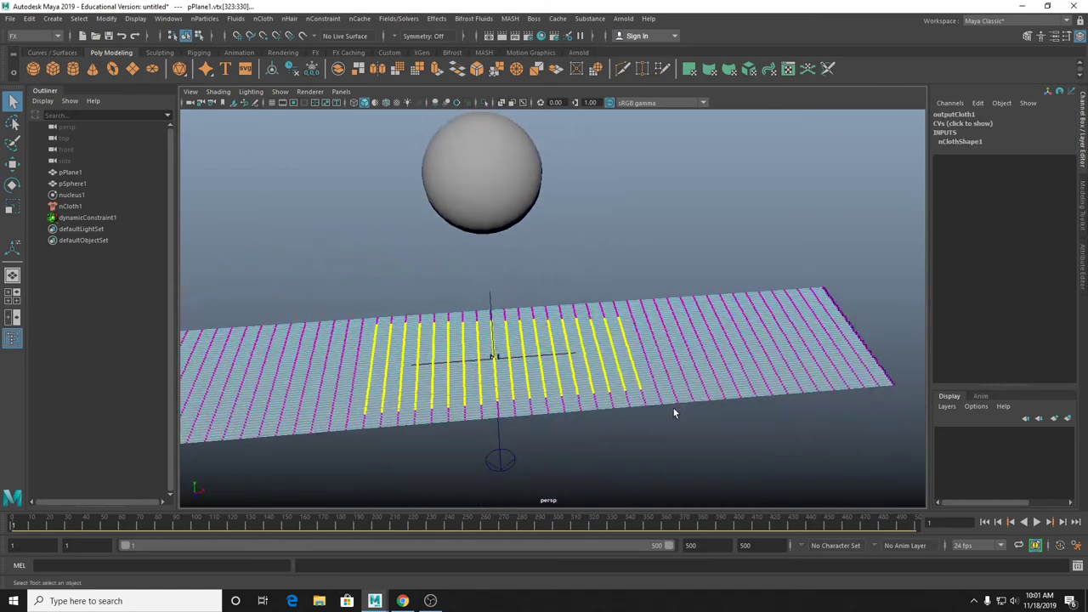
{"action": "left_click", "coordinate": [324, 19]}
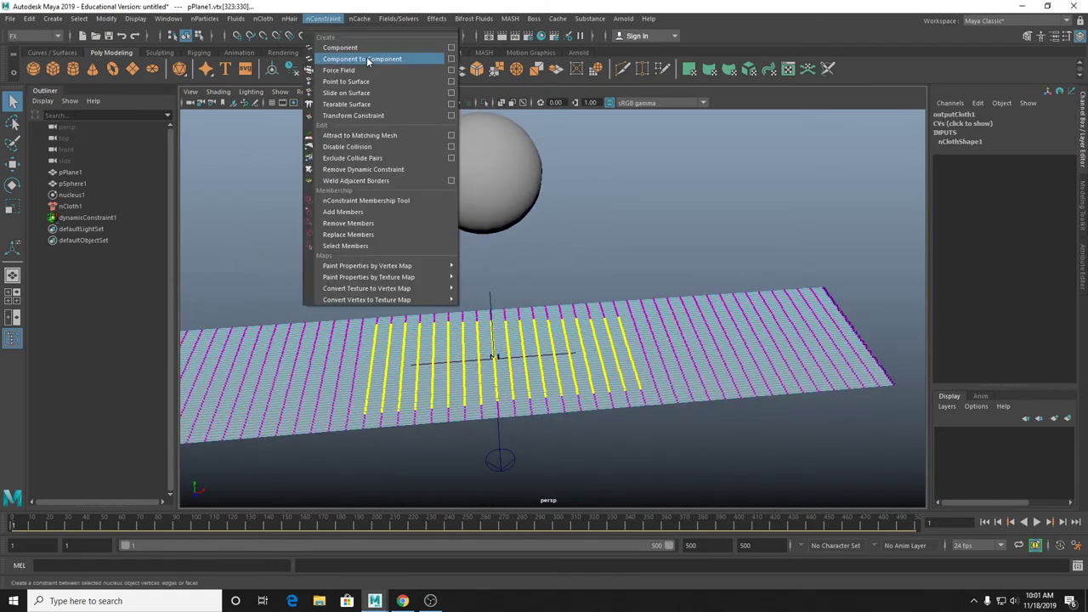
{"action": "left_click", "coordinate": [376, 114]}
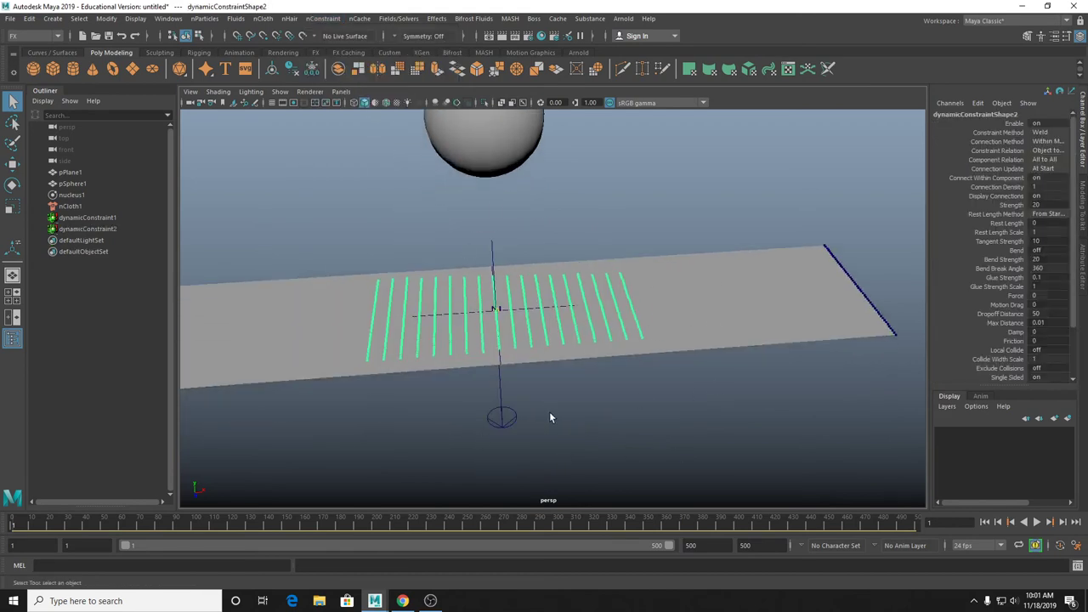
{"action": "left_click", "coordinate": [1041, 523]}
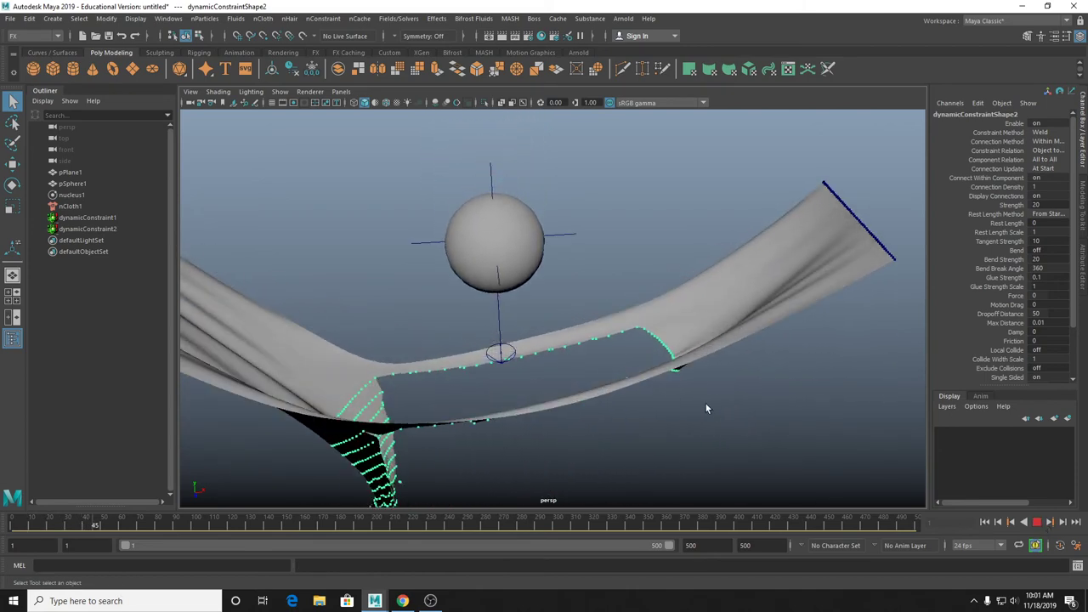
Watch the cloth tear from several angles, stop the playback, and return the timeline to frame 1.
{"action": "left_click_drag", "start_coordinate": [705, 402], "coordinate": [668, 437], "text": "alt"}
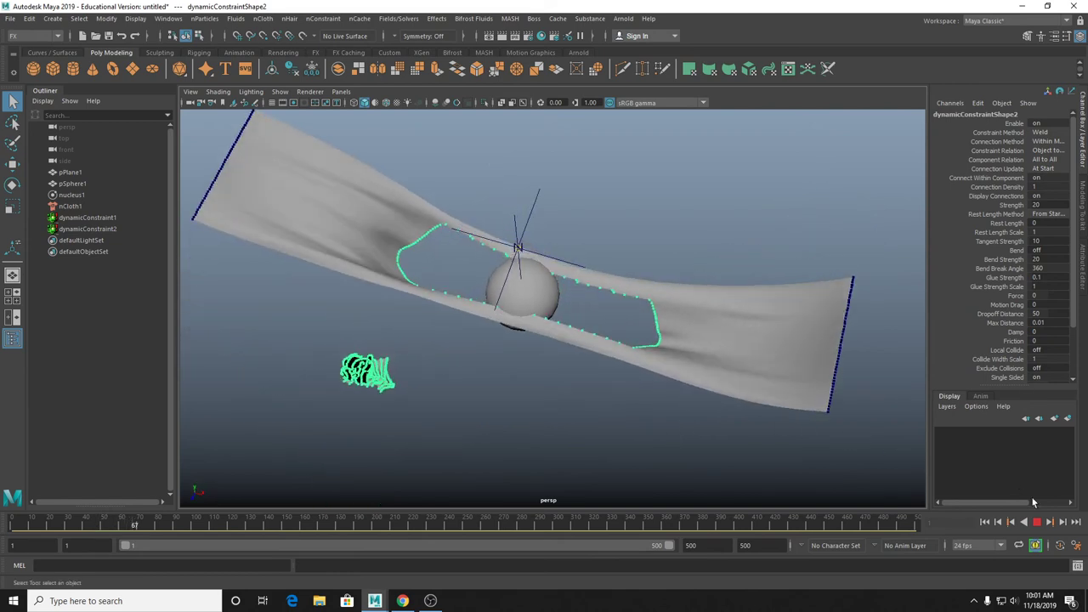
{"action": "left_click", "coordinate": [1040, 525]}
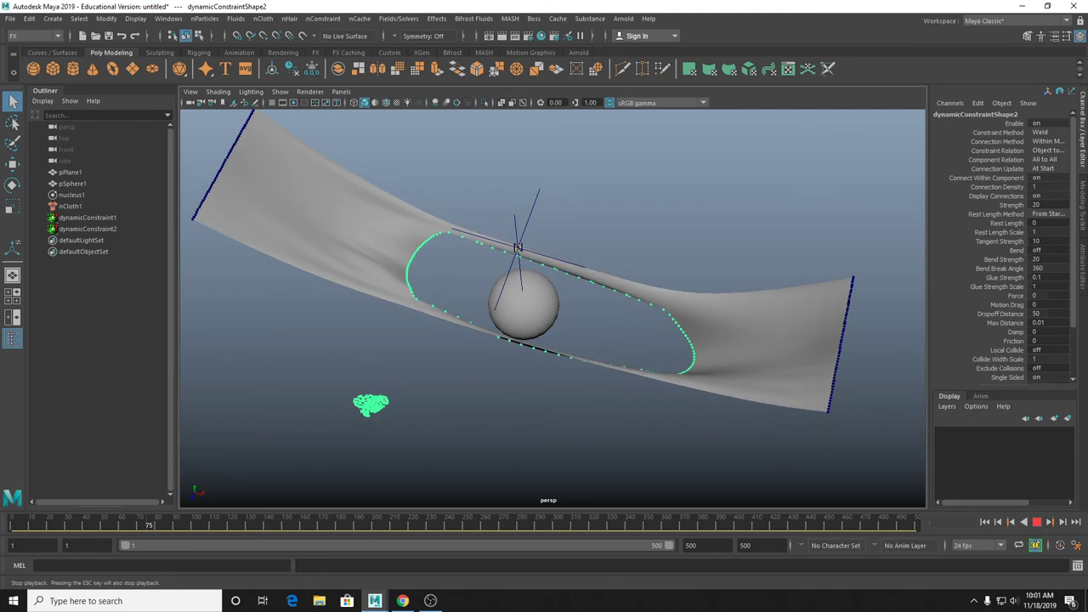
{"action": "left_click_drag", "start_coordinate": [401, 413], "coordinate": [427, 398], "text": "alt"}
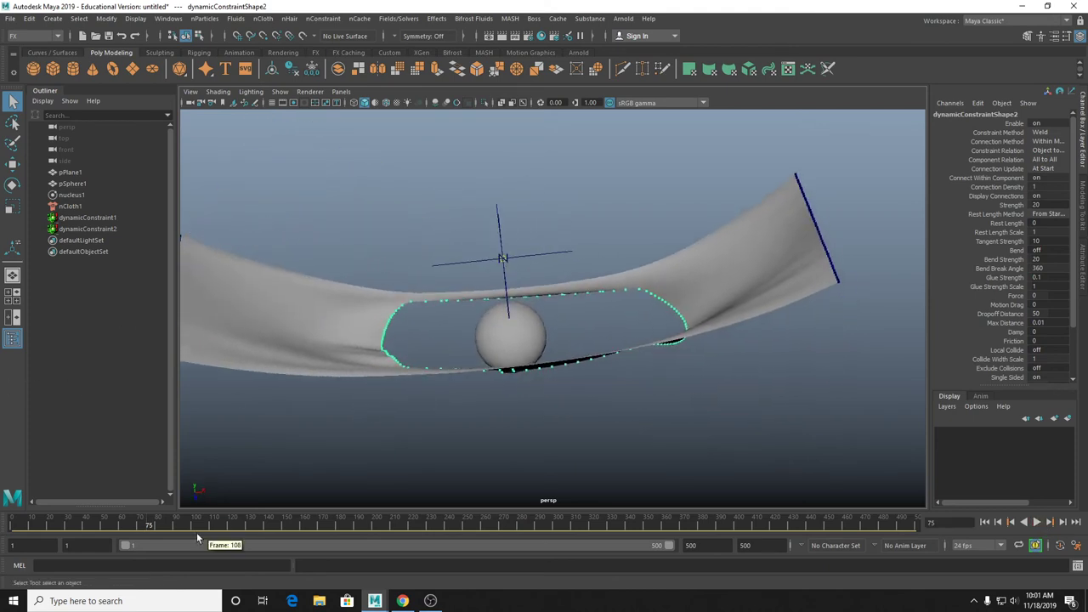
{"action": "left_click_drag", "start_coordinate": [197, 532], "coordinate": [10, 521]}
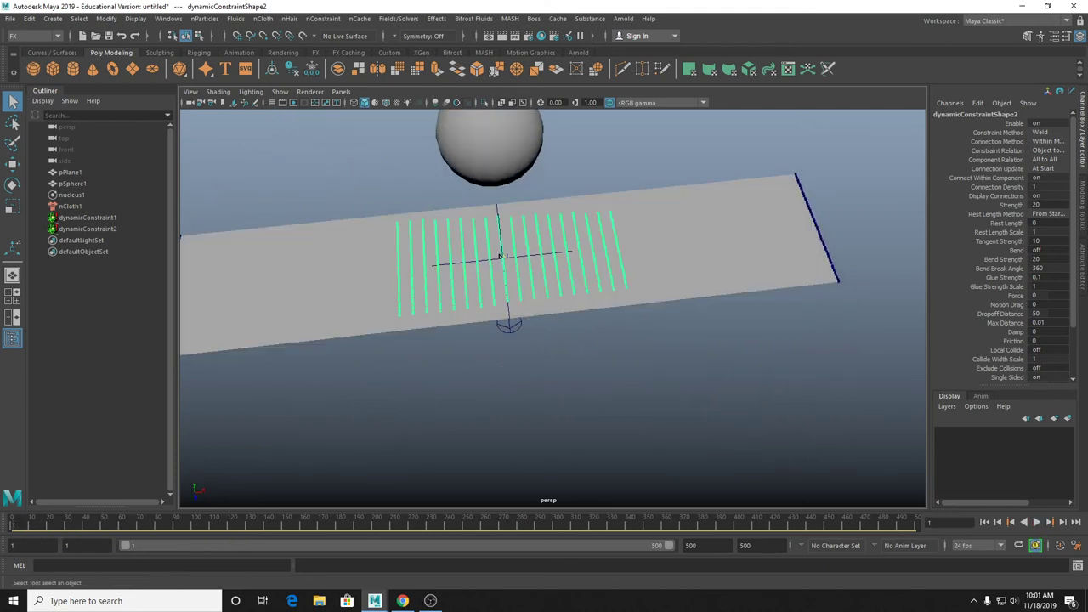
Raise the Tearable Surface constraint's Glue Strength to 0.374 and play the simulation to test it.
{"action": "left_click", "coordinate": [90, 229]}
{"action": "left_click", "coordinate": [1080, 274]}
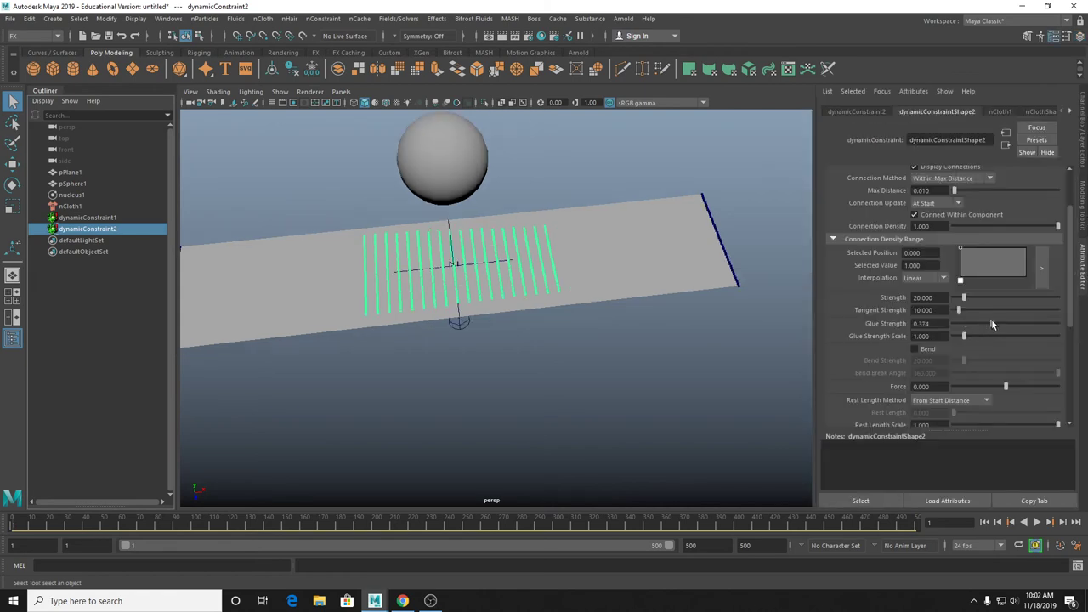
{"action": "left_click", "coordinate": [1041, 521]}
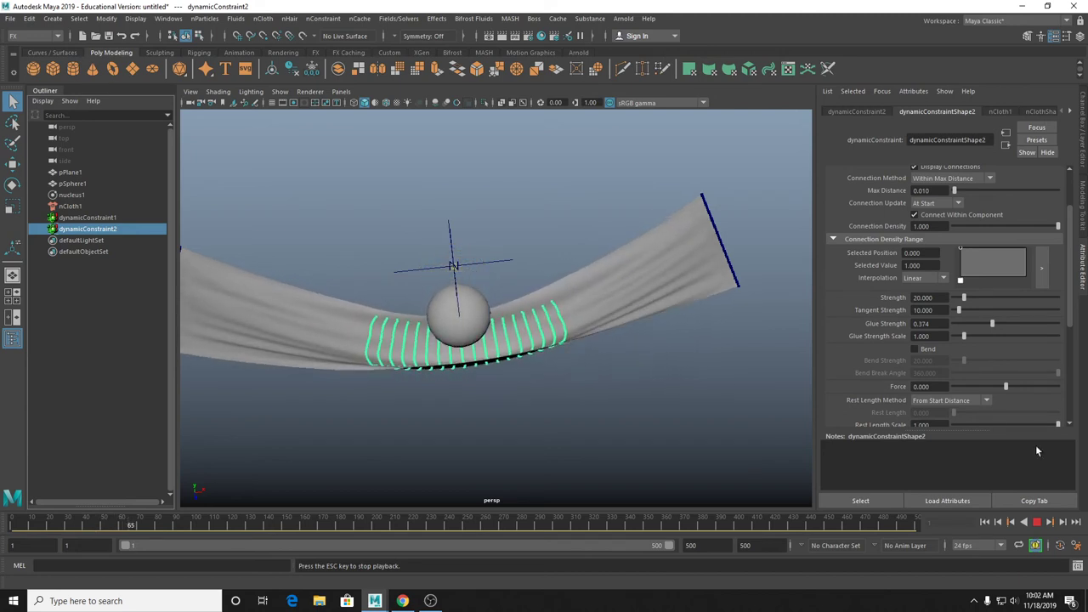
{"action": "left_click", "coordinate": [1037, 522]}
Set the nCloth's Stretch Resistance to 36.264, replay the simulation, and rewind to frame 1.
{"action": "left_click", "coordinate": [73, 207]}
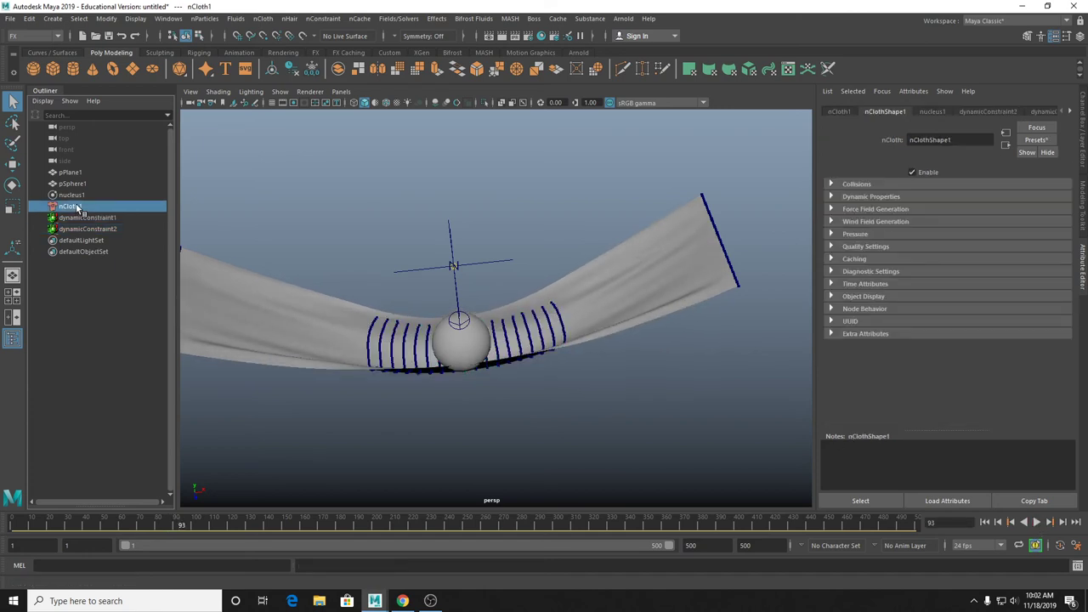
{"action": "left_click", "coordinate": [871, 195]}
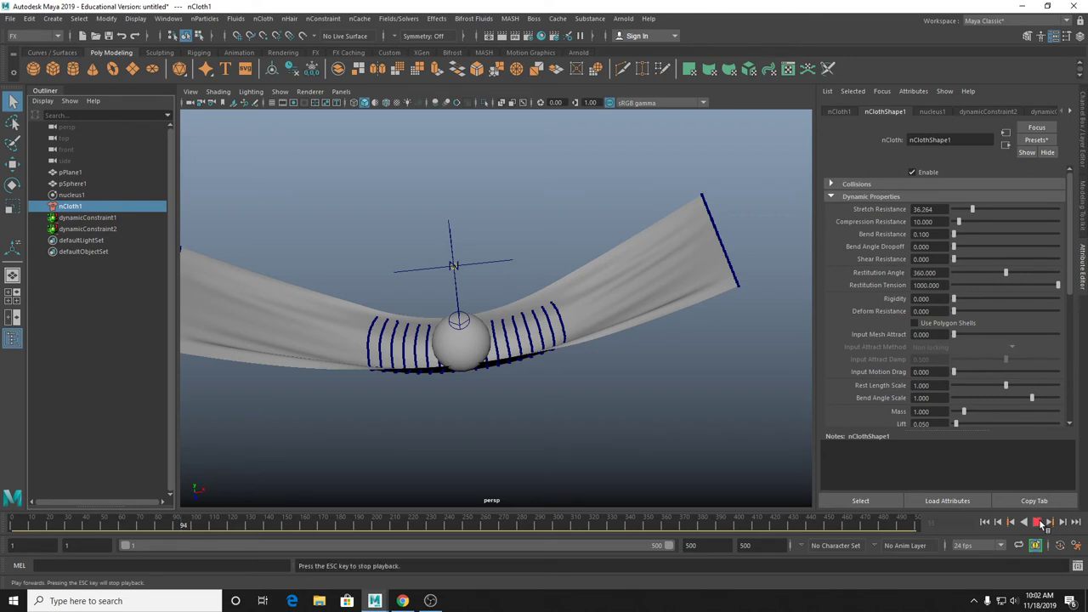
{"action": "left_click", "coordinate": [1036, 522]}
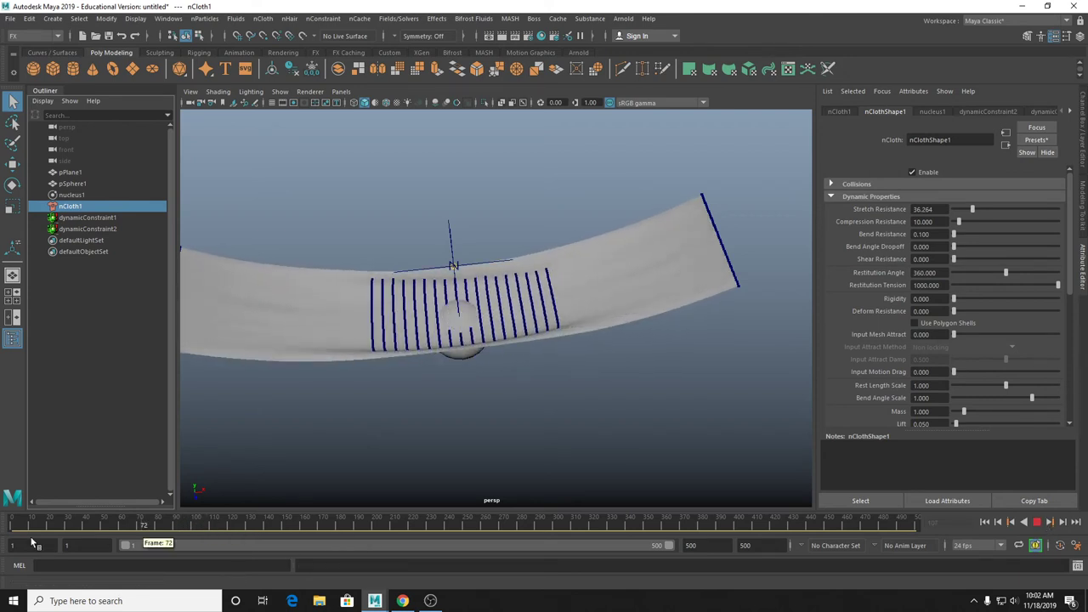
{"action": "key", "text": "alt+shift+v"}
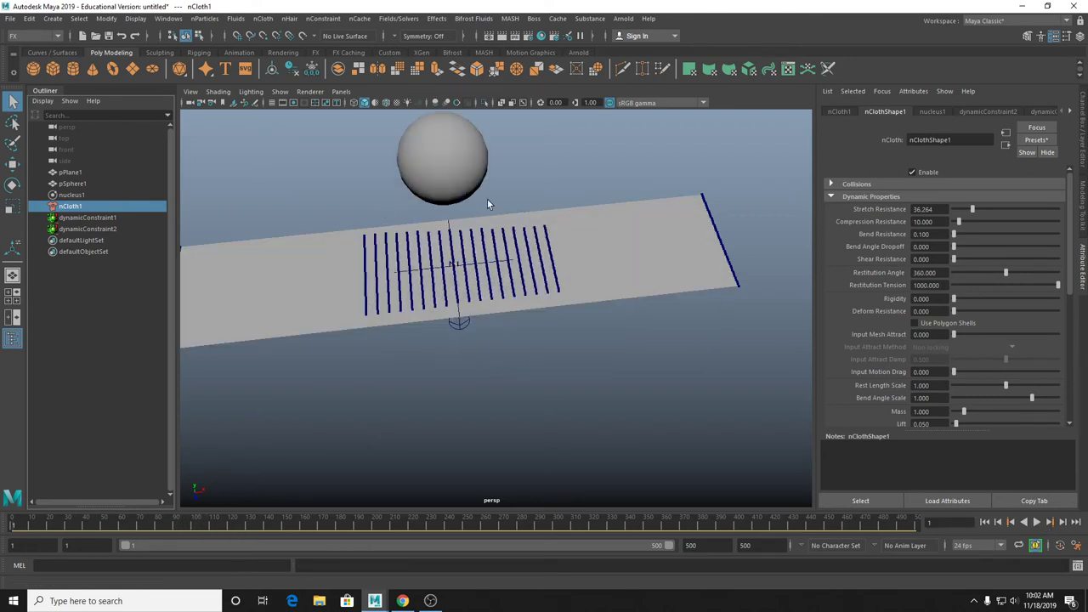
Make the sphere a passive collider and play the simulation to check how it hits the cloth.
{"action": "left_click_drag", "start_coordinate": [488, 204], "coordinate": [508, 235], "text": "alt"}
{"action": "left_click", "coordinate": [508, 235]}
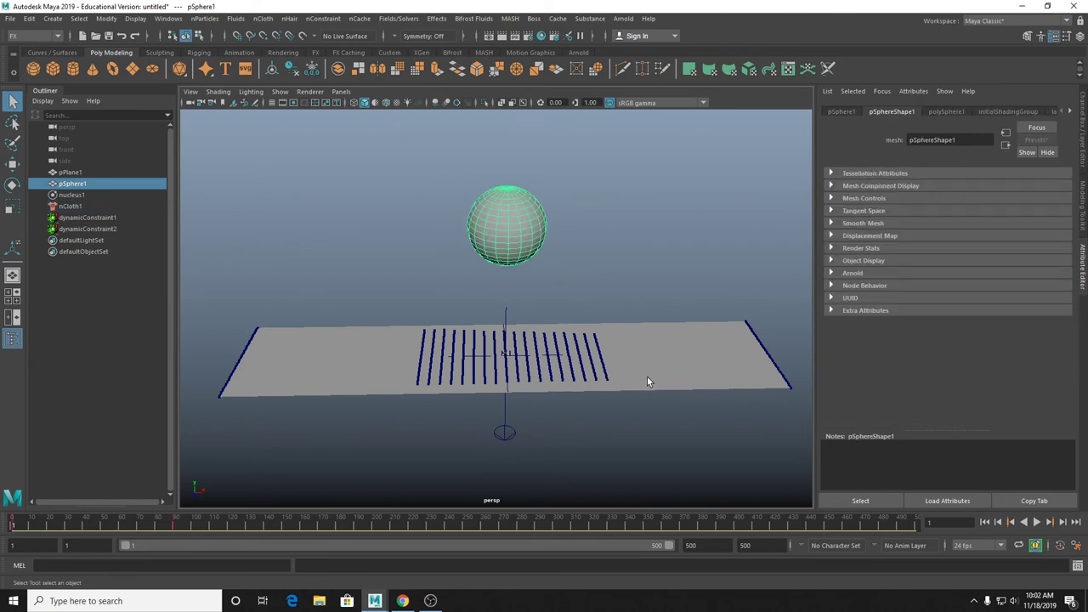
{"action": "left_click", "coordinate": [265, 19]}
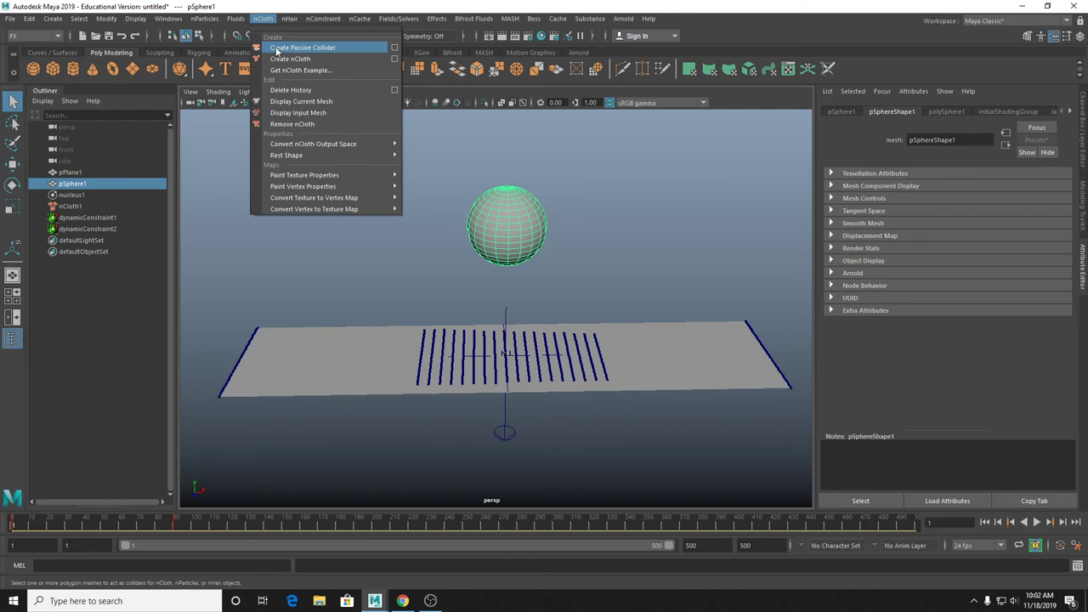
{"action": "left_click", "coordinate": [289, 47]}
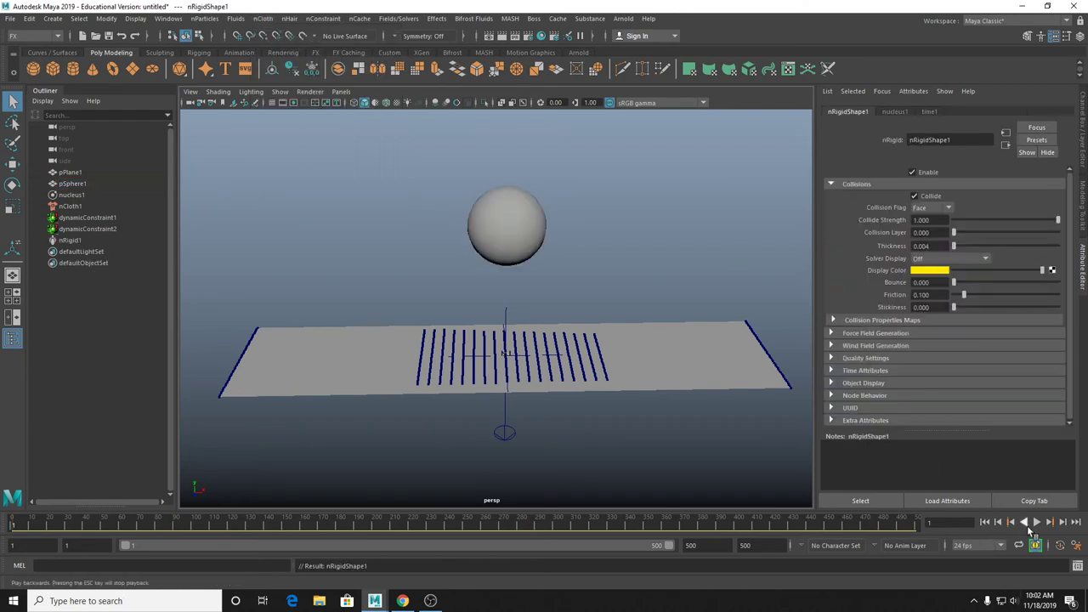
{"action": "left_click", "coordinate": [1036, 524]}
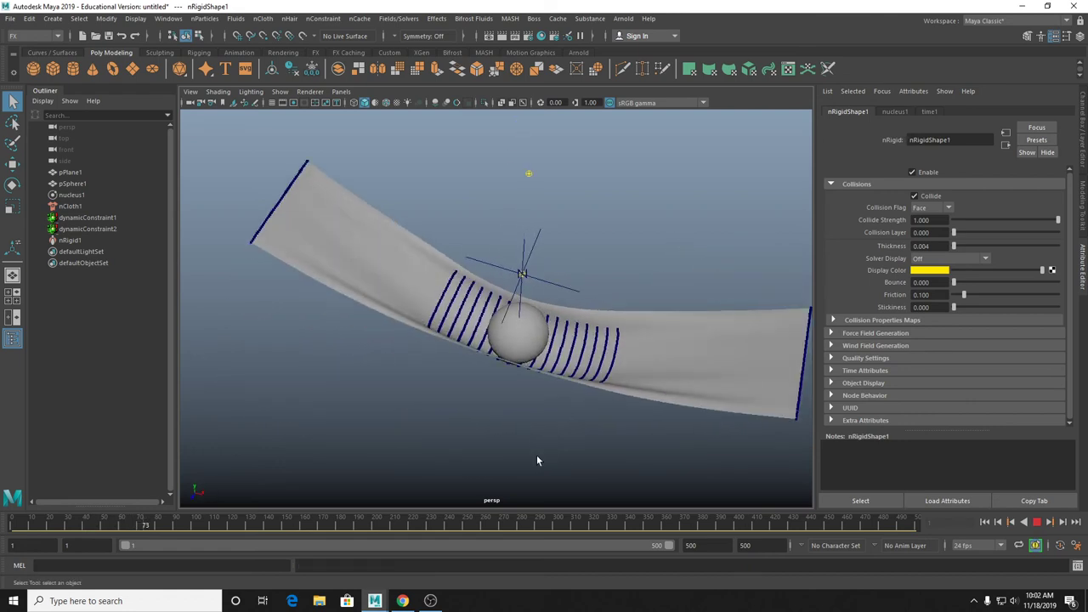
{"action": "left_click", "coordinate": [1037, 522]}
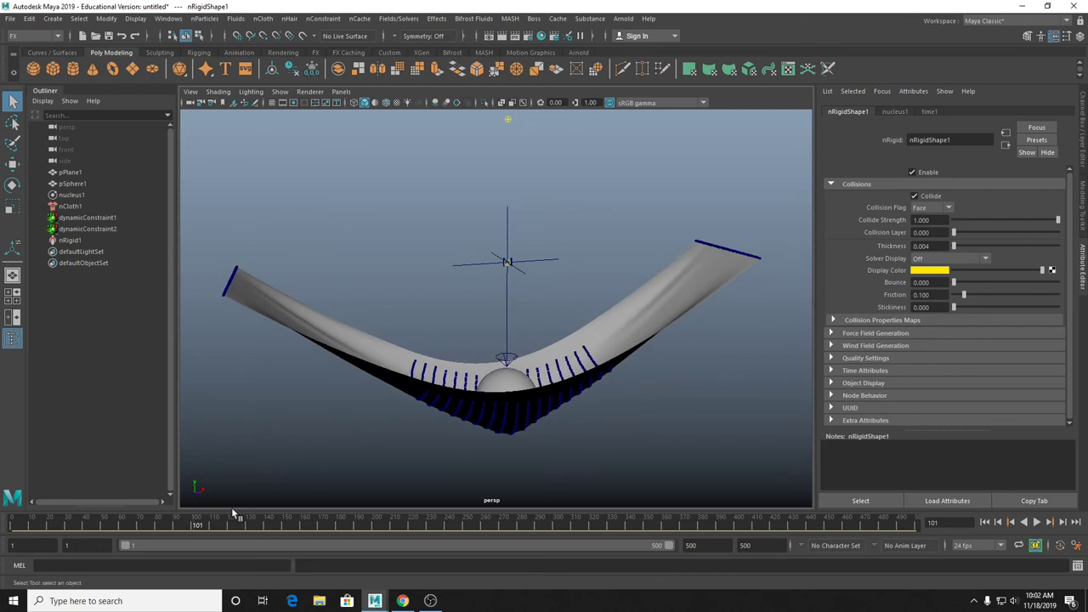
Key the sphere's Translate Y at -3.019 on frame 101 and delete its previous lower key near frame 90.
{"action": "left_click", "coordinate": [507, 380]}
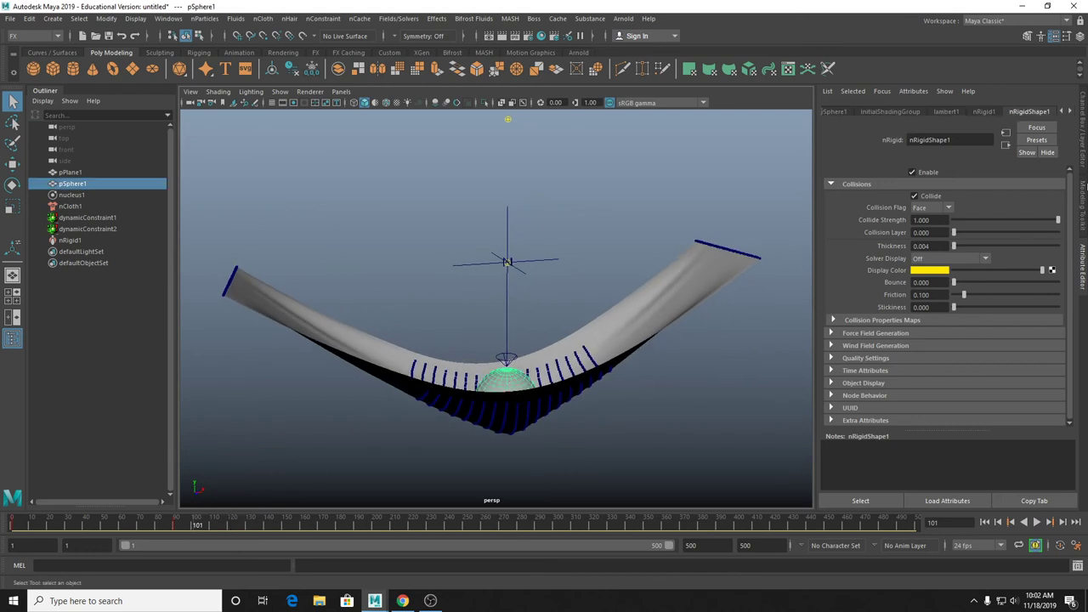
{"action": "left_click", "coordinate": [1084, 126]}
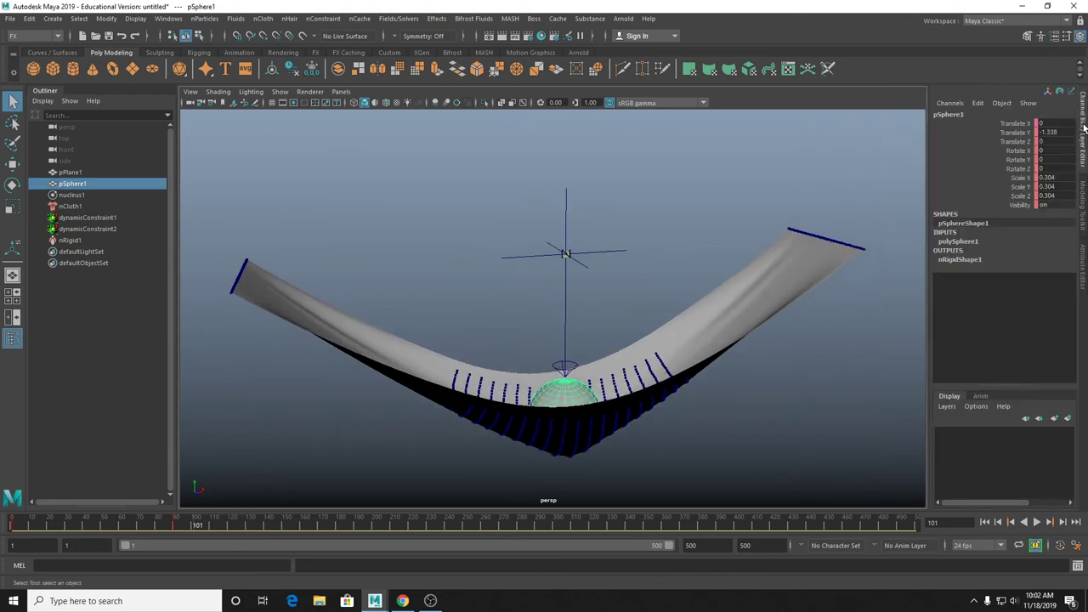
{"action": "left_click", "coordinate": [1020, 132]}
{"action": "middle_click_drag", "start_coordinate": [714, 214], "coordinate": [1087, 418]}
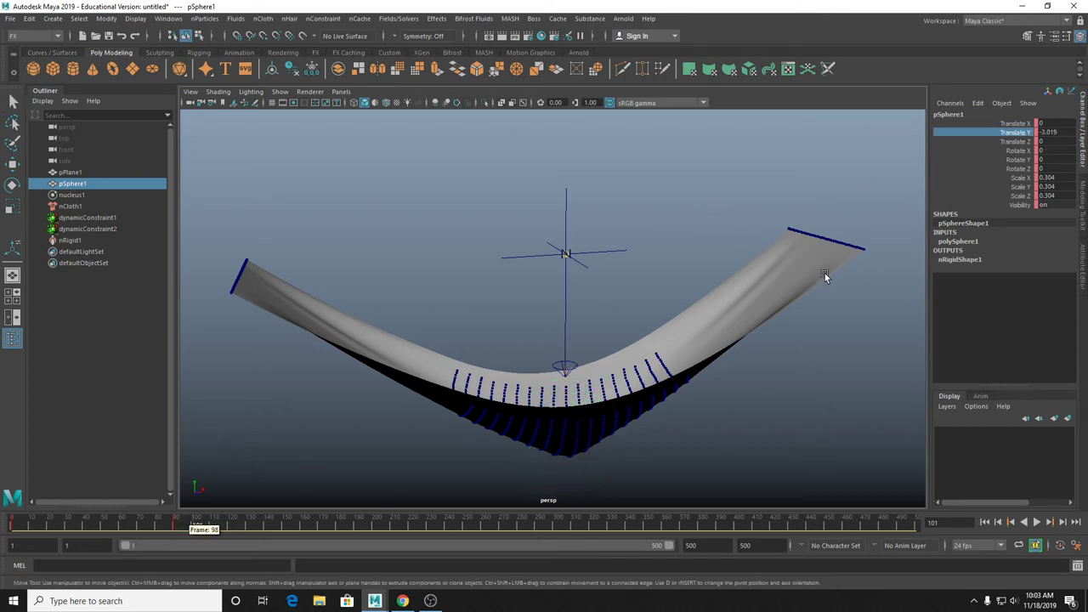
{"action": "left_click_drag", "start_coordinate": [200, 516], "coordinate": [175, 521]}
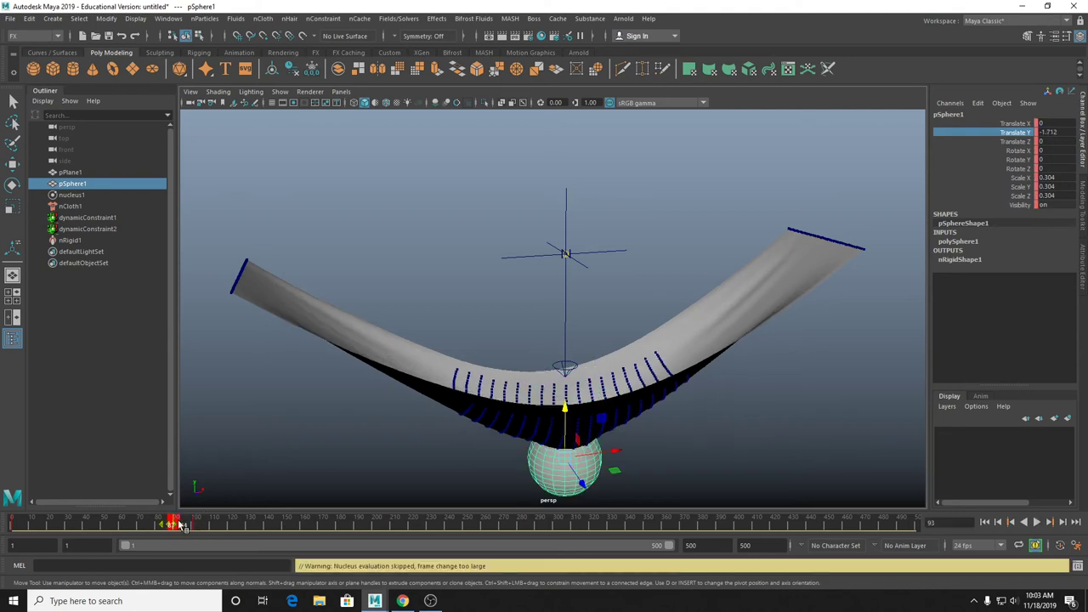
{"action": "right_click", "coordinate": [175, 521]}
{"action": "left_click", "coordinate": [203, 364]}
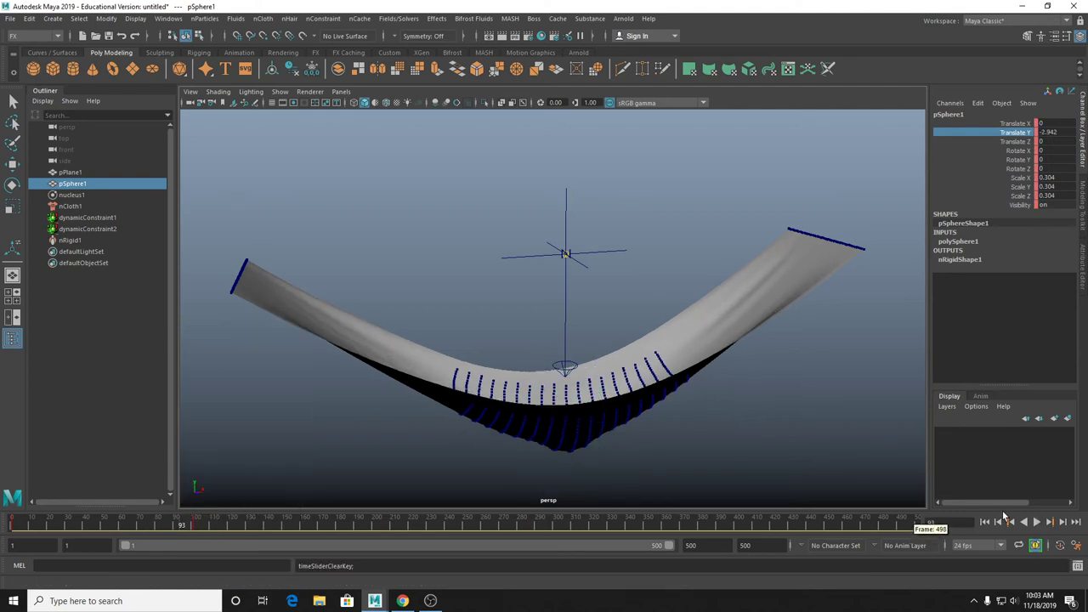
Replay the simulation from the start, stop it, and examine how the sphere stretches the cloth from the side.
{"action": "left_click", "coordinate": [1010, 524]}
{"action": "left_click", "coordinate": [1036, 524]}
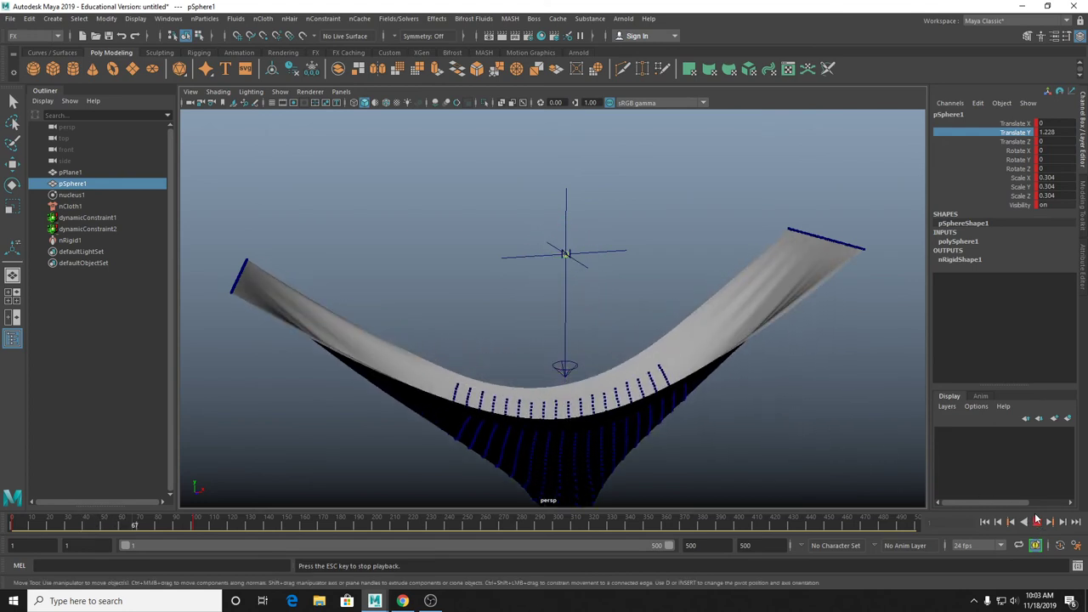
{"action": "key", "text": "Escape"}
{"action": "left_click_drag", "start_coordinate": [786, 473], "coordinate": [603, 359], "text": "alt"}
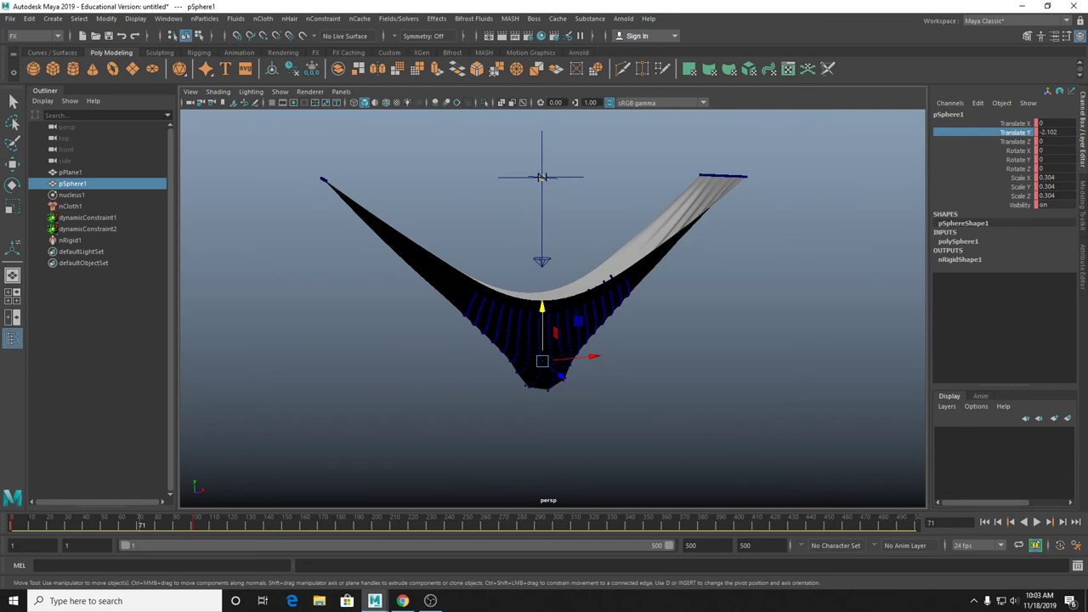
Lower the Tearable Surface constraint's Glue Strength to 0.242 and restart the simulation from the first frame.
{"action": "left_click", "coordinate": [101, 229]}
{"action": "left_click", "coordinate": [1084, 266]}
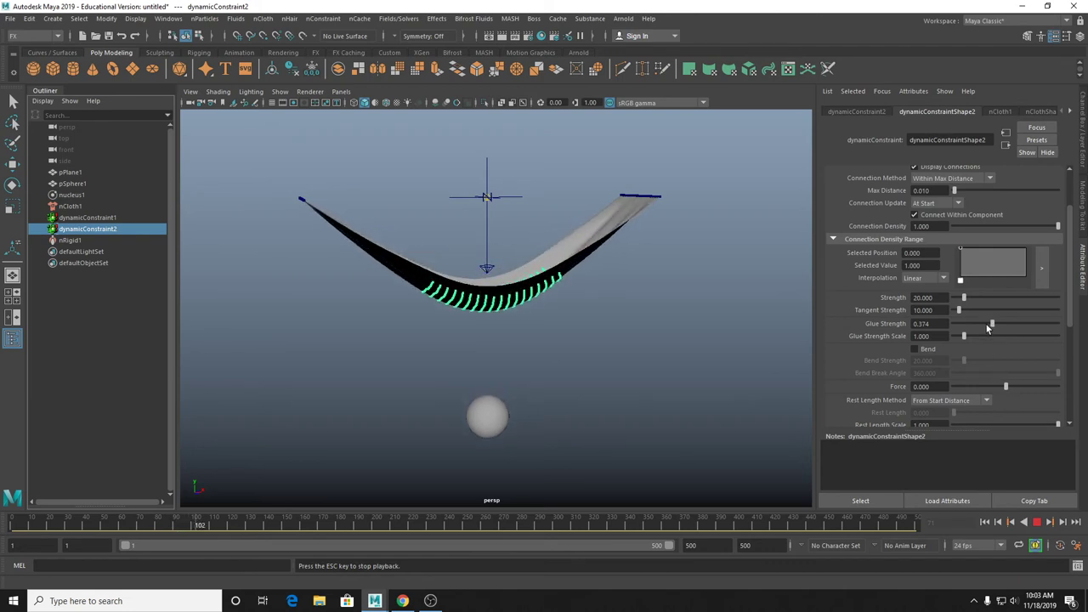
{"action": "left_click_drag", "start_coordinate": [992, 323], "coordinate": [977, 323]}
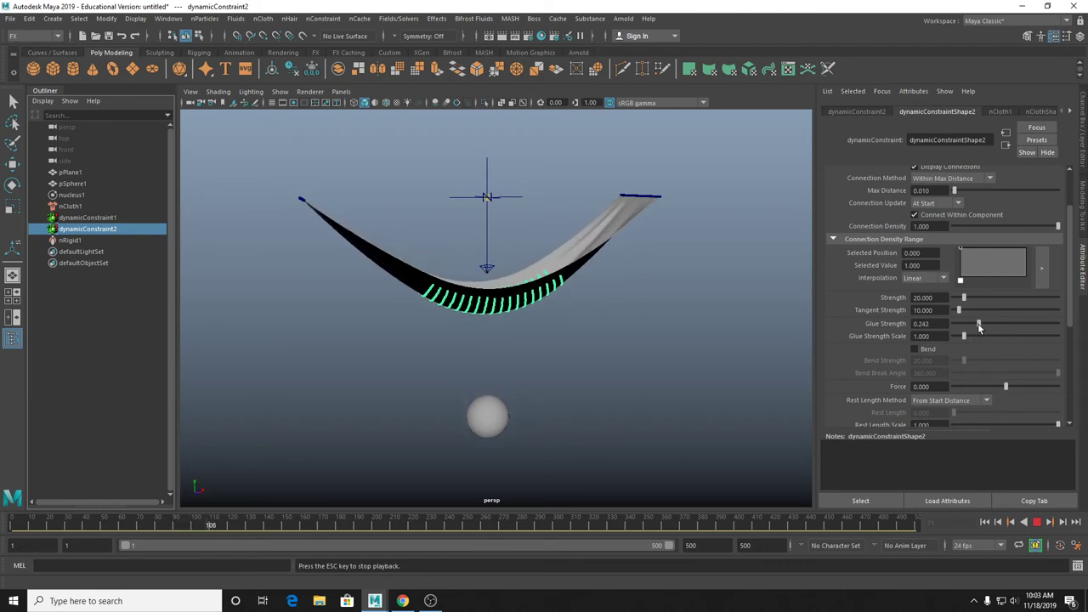
{"action": "left_click", "coordinate": [985, 522]}
{"action": "left_click", "coordinate": [1036, 522]}
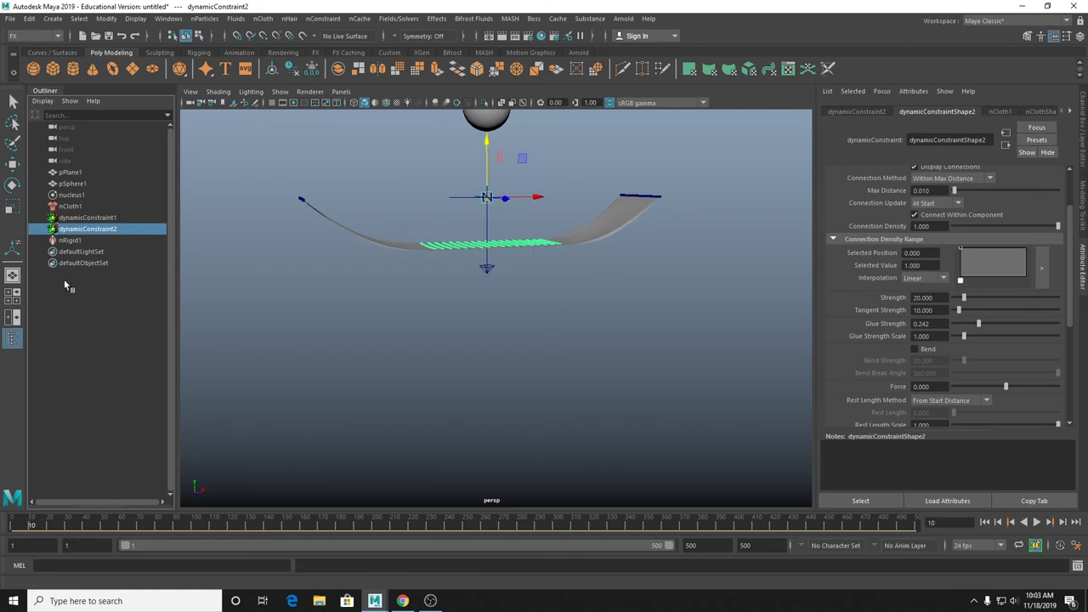
Set the nCloth's Stretch Resistance to 117.582 and Bend Resistance to 30.769, and play the simulation.
{"action": "left_click", "coordinate": [73, 207]}
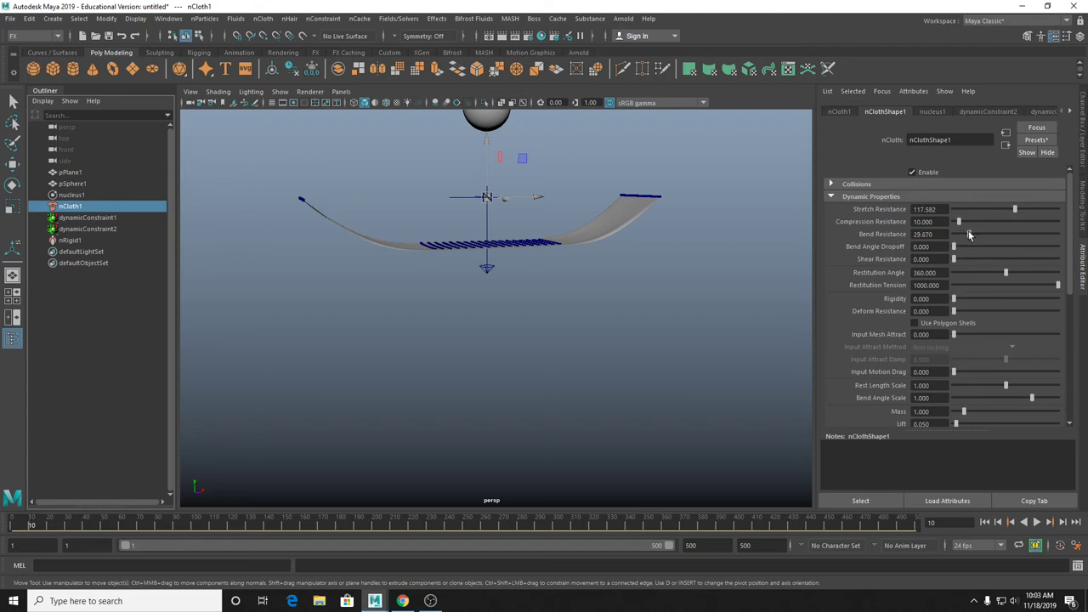
{"action": "left_click_drag", "start_coordinate": [968, 234], "coordinate": [970, 234]}
{"action": "left_click", "coordinate": [1036, 523]}
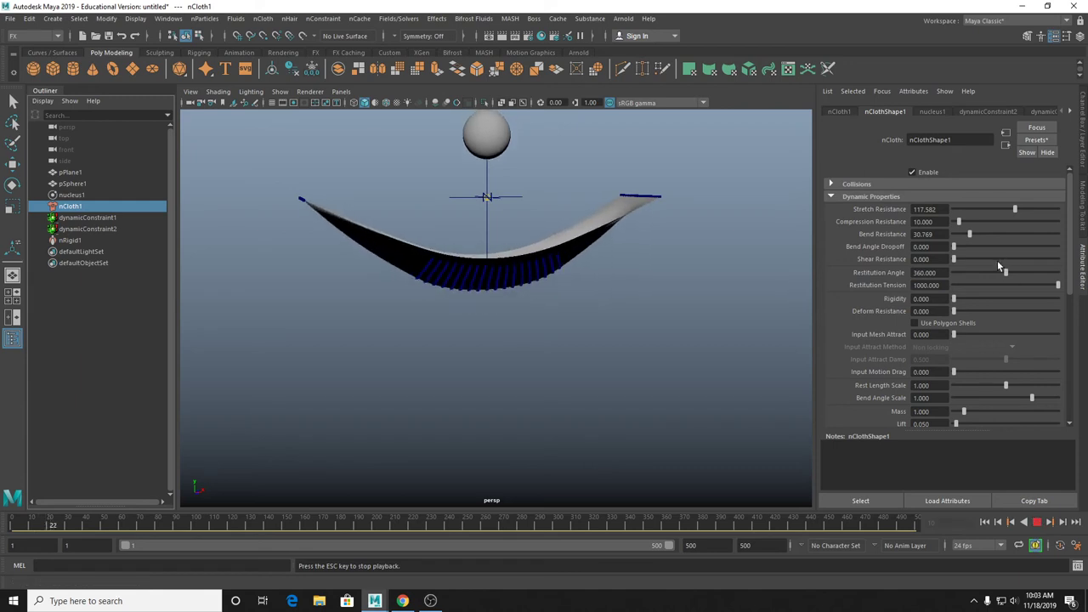
{"action": "scroll", "coordinate": [620, 294], "scroll_direction": "up", "scroll_amount": 2}
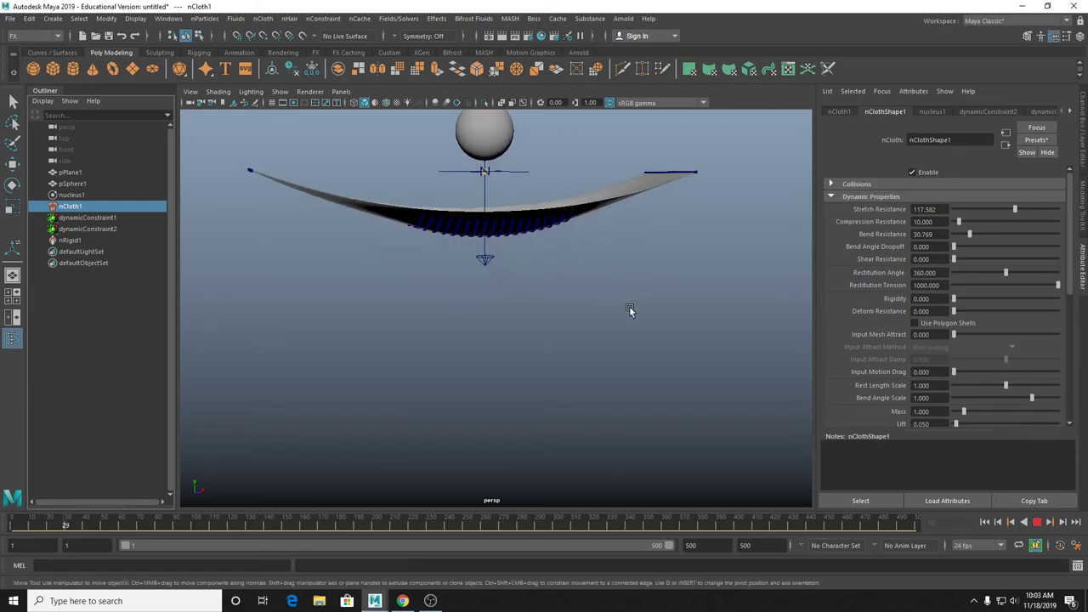
{"action": "middle_click_drag", "start_coordinate": [629, 309], "coordinate": [656, 357], "text": "alt"}
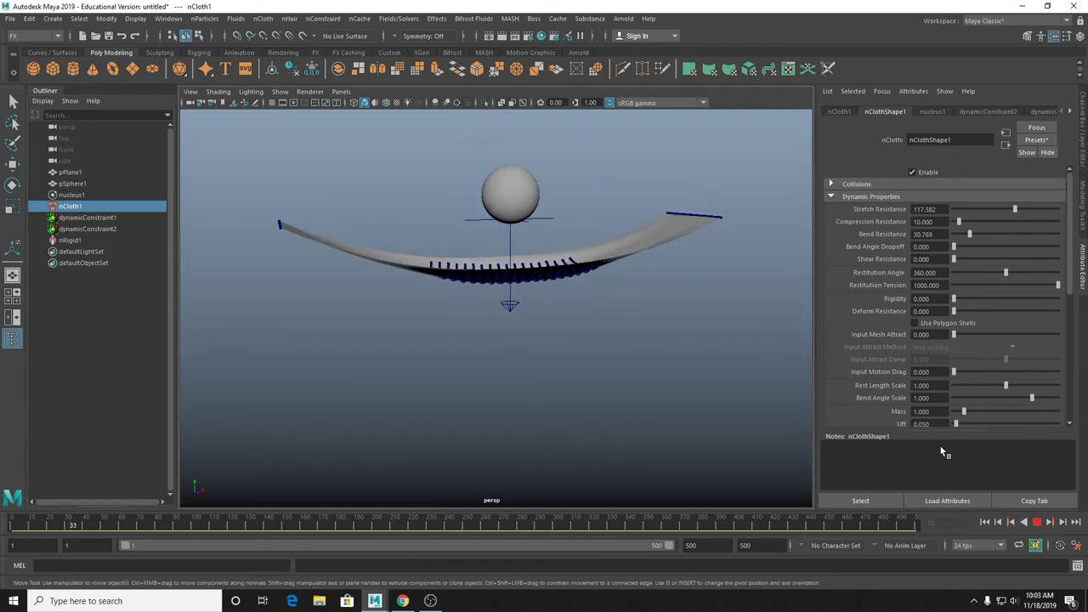
{"action": "left_click", "coordinate": [1038, 526]}
{"action": "left_click", "coordinate": [1035, 526]}
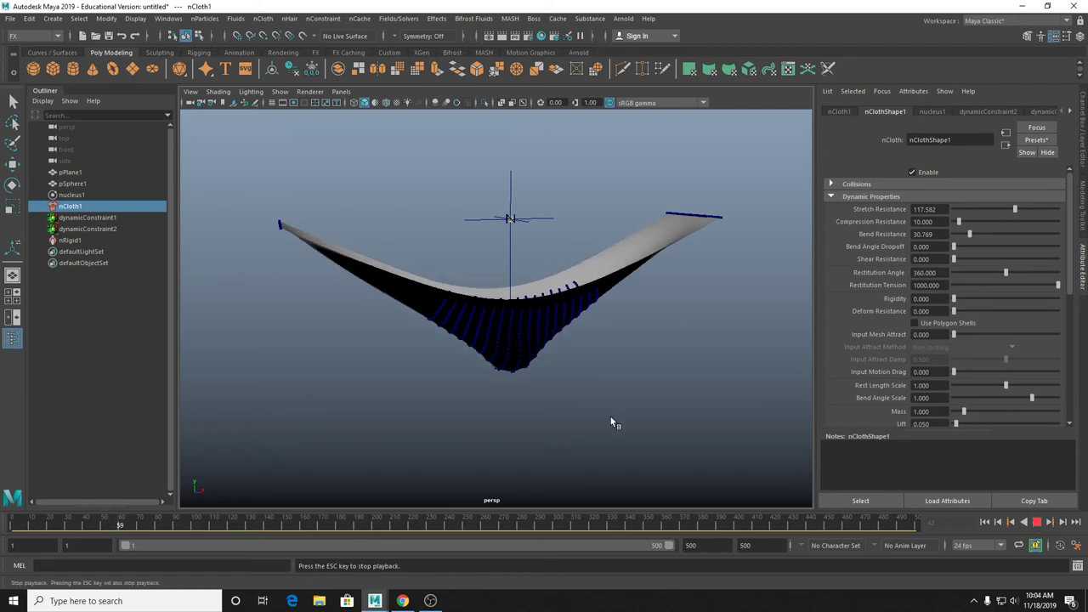
Reduce the Tearable Surface constraint's Glue Strength to 0.093 during playback and stop once the sphere has passed the cloth.
{"action": "key", "text": "Escape"}
{"action": "left_click", "coordinate": [81, 230]}
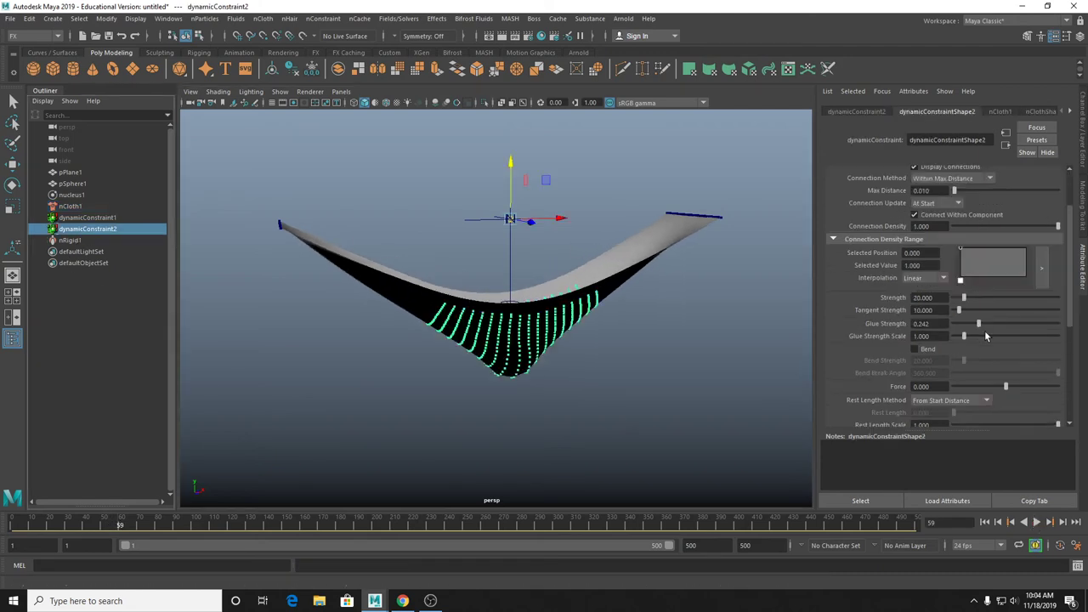
{"action": "left_click", "coordinate": [1036, 522]}
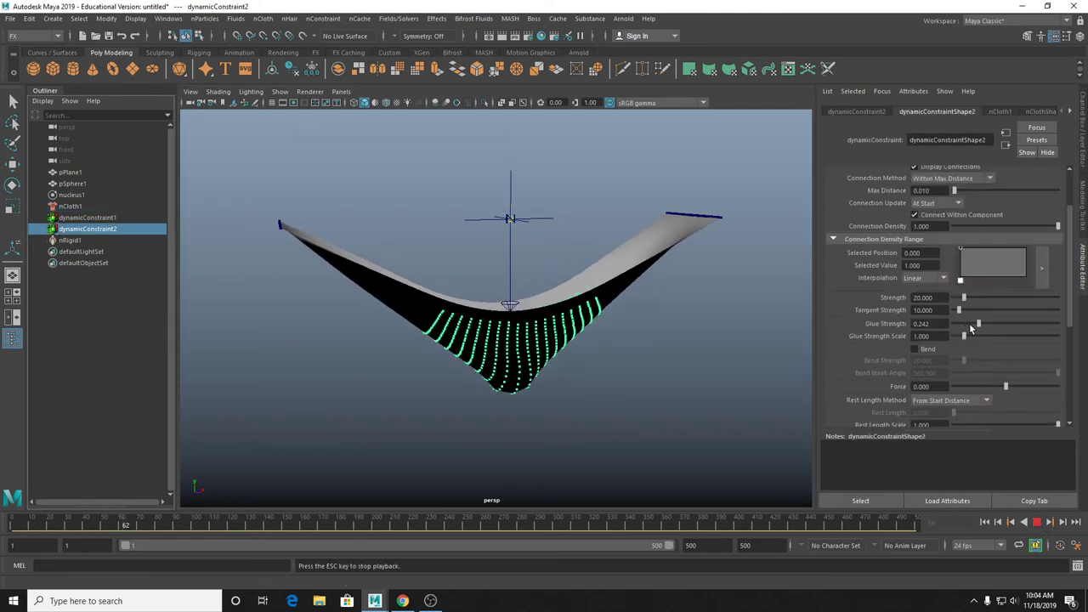
{"action": "mouse_move", "coordinate": [964, 330]}
{"action": "left_mouse_down"}
{"action": "mouse_move", "coordinate": [956, 324]}
{"action": "mouse_move", "coordinate": [965, 329]}
{"action": "left_mouse_up"}
{"action": "left_click", "coordinate": [1036, 522]}
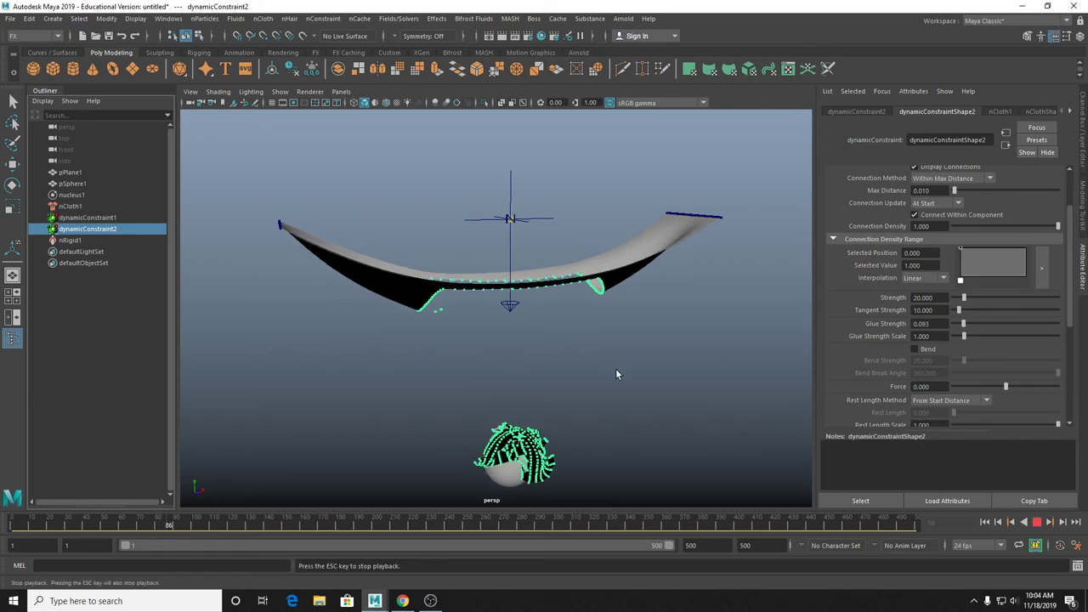
Select the cloth and examine the torn hole and the piece hanging on the sphere up close.
{"action": "left_click_drag", "start_coordinate": [602, 304], "coordinate": [498, 366], "text": "alt"}
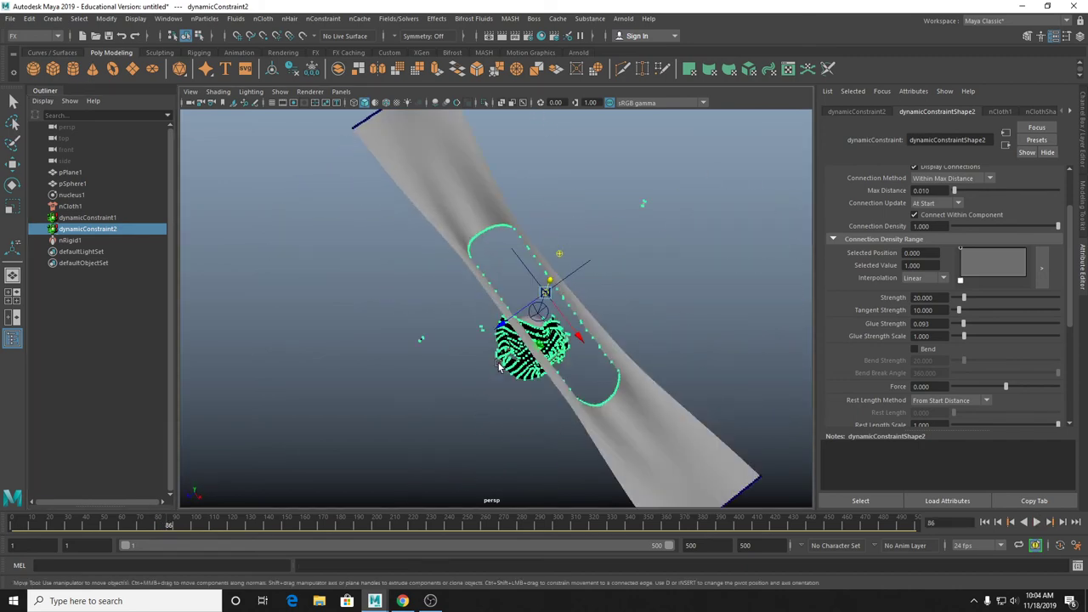
{"action": "left_click", "coordinate": [476, 218]}
{"action": "mouse_move", "coordinate": [476, 219]}
{"action": "left_mouse_down", "text": "alt"}
{"action": "mouse_move", "coordinate": [493, 274]}
{"action": "mouse_move", "coordinate": [456, 219]}
{"action": "left_mouse_up", "text": "alt"}
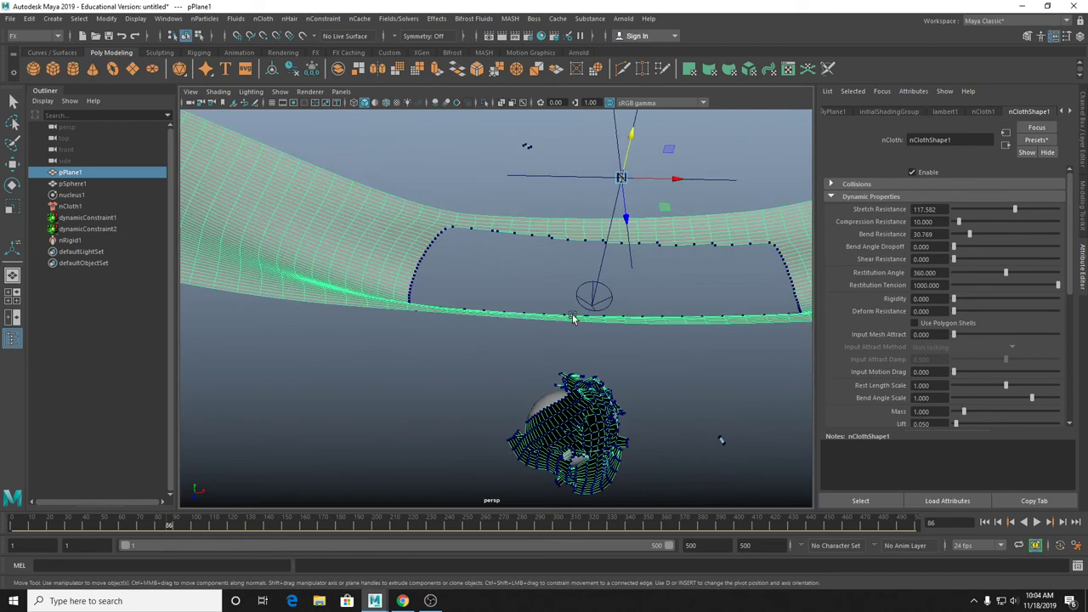
Return the simulation to the first frame and triangulate the cloth plane's faces.
{"action": "left_click_drag", "start_coordinate": [572, 317], "coordinate": [542, 242], "text": "alt"}
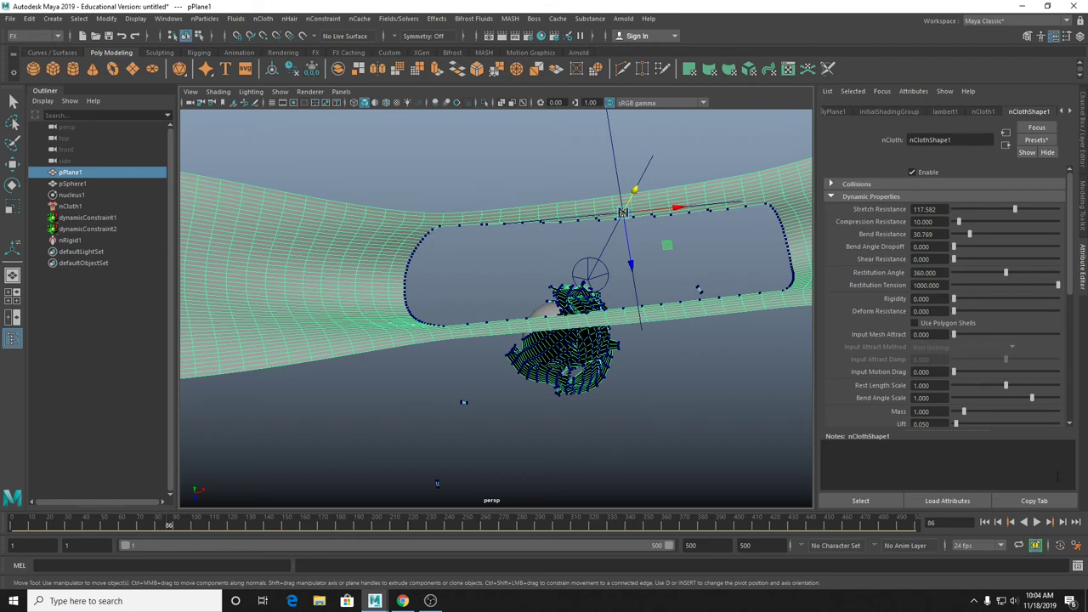
{"action": "left_click", "coordinate": [984, 522]}
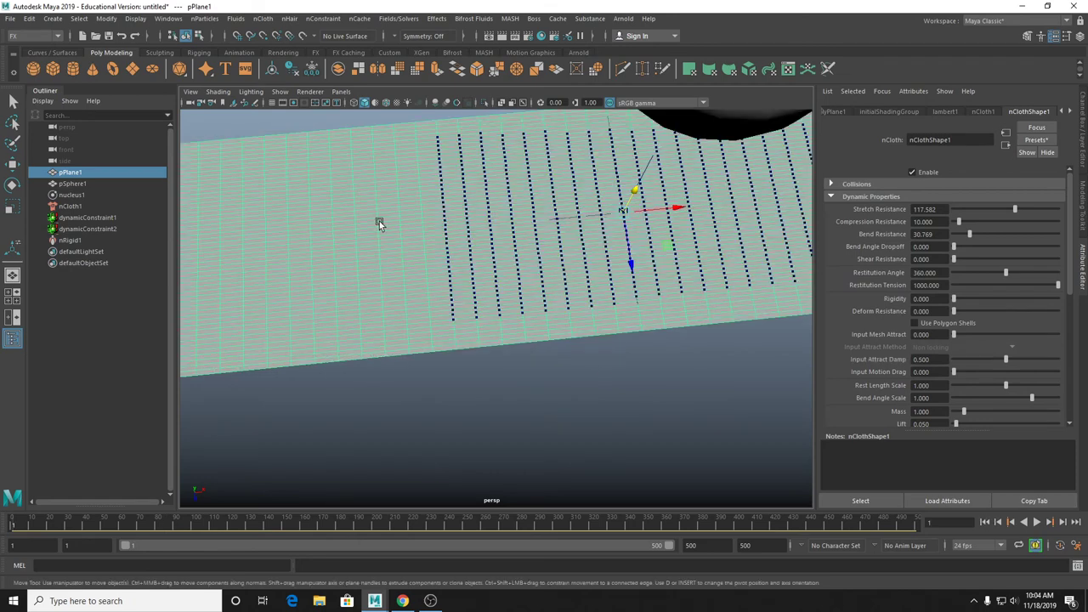
{"action": "key", "text": "space"}
{"action": "left_click_drag", "start_coordinate": [226, 248], "coordinate": [272, 375]}
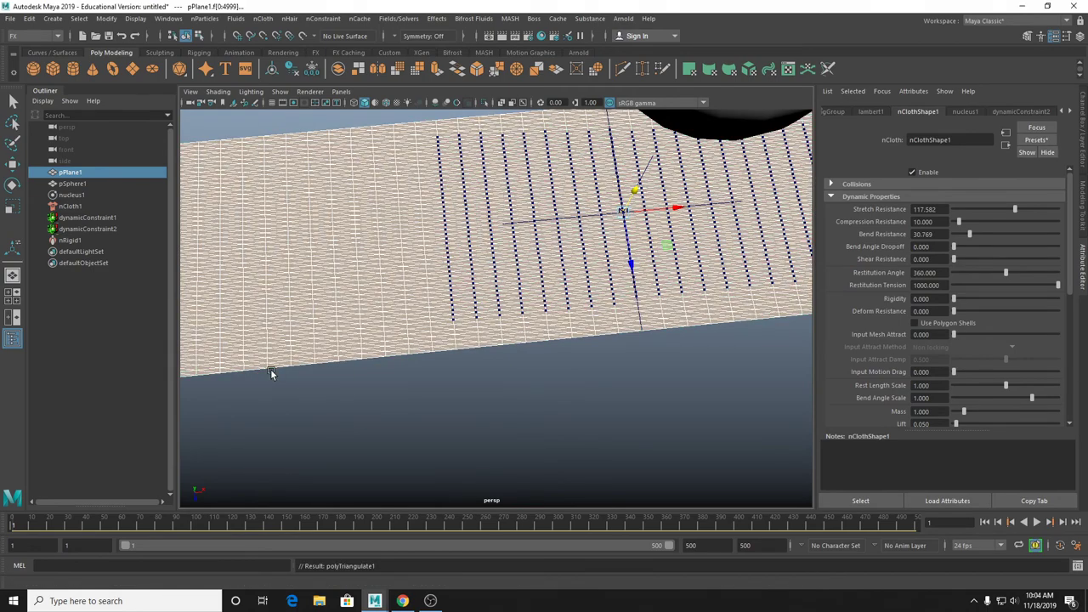
Examine the cloth's triangulated topology up close, clear the selection and look over the whole constrained strip.
{"action": "left_click_drag", "start_coordinate": [556, 356], "coordinate": [510, 396], "text": "alt"}
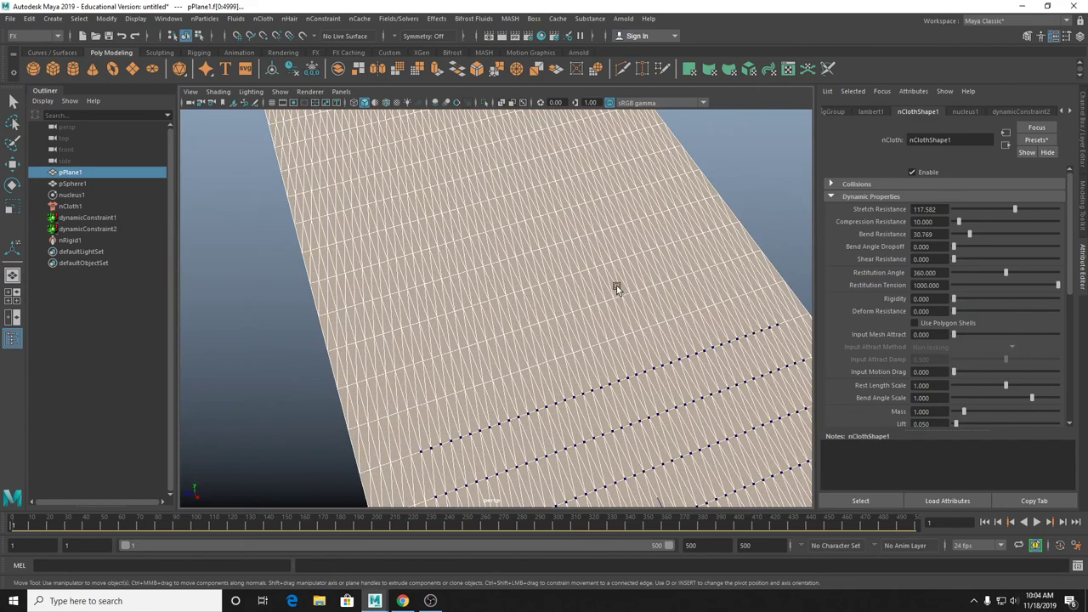
{"action": "left_click_drag", "start_coordinate": [781, 335], "coordinate": [548, 318], "text": "alt"}
{"action": "scroll", "coordinate": [548, 318], "scroll_direction": "down", "scroll_amount": 5}
{"action": "key", "text": "q"}
{"action": "left_click", "coordinate": [573, 309]}
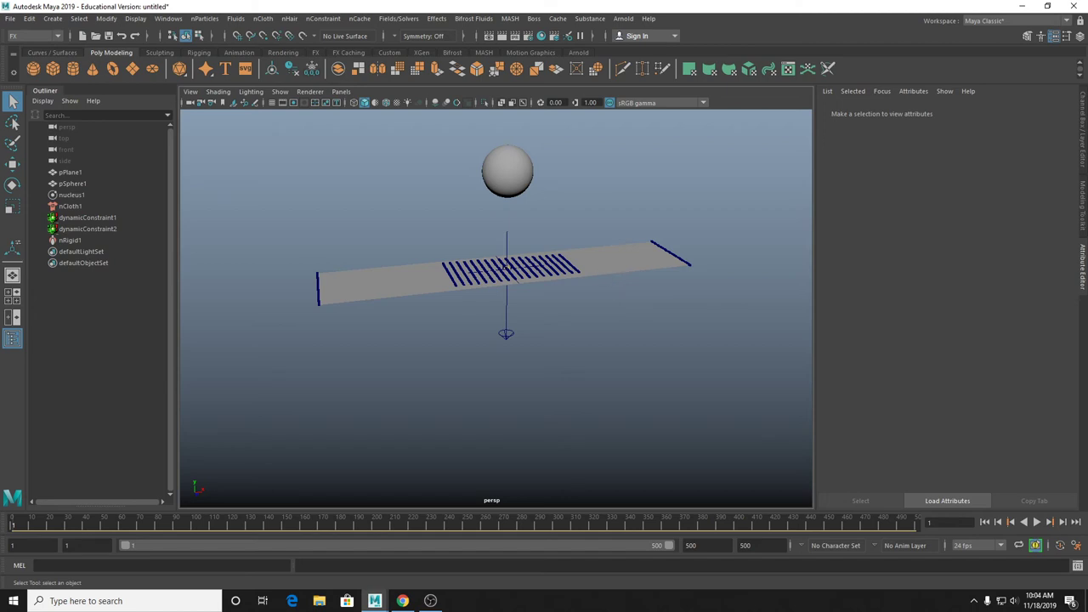
{"action": "left_click_drag", "start_coordinate": [626, 260], "coordinate": [546, 276], "text": "alt"}
{"action": "scroll", "coordinate": [546, 279], "scroll_direction": "up", "scroll_amount": 5}
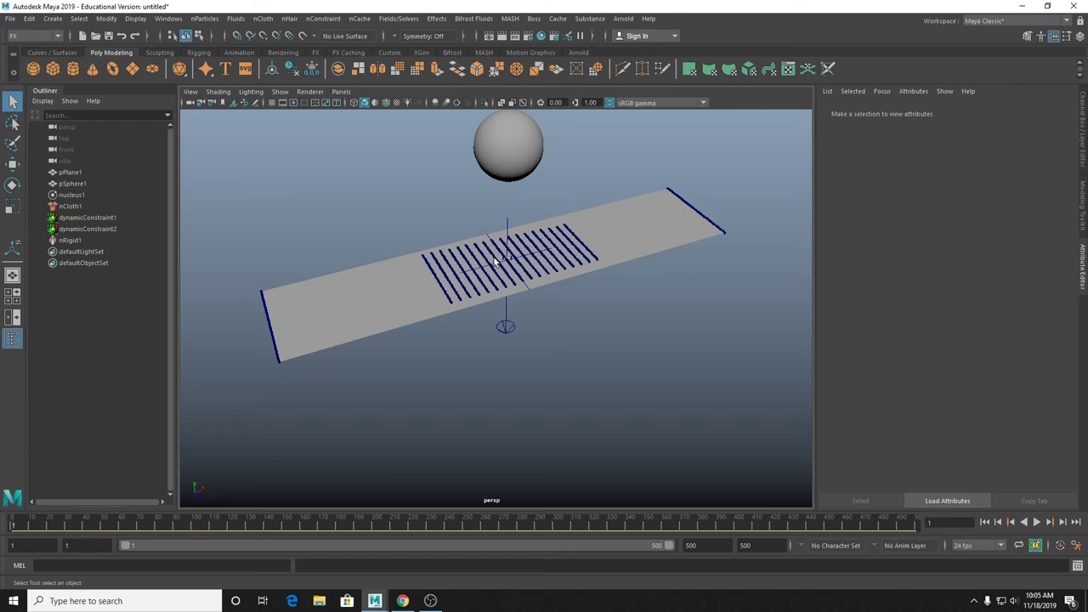
Start a new scene without saving the changes to the cloth scene.
{"action": "scroll", "coordinate": [395, 178], "scroll_direction": "down", "scroll_amount": 3}
{"action": "left_click_drag", "start_coordinate": [395, 178], "coordinate": [802, 445]}
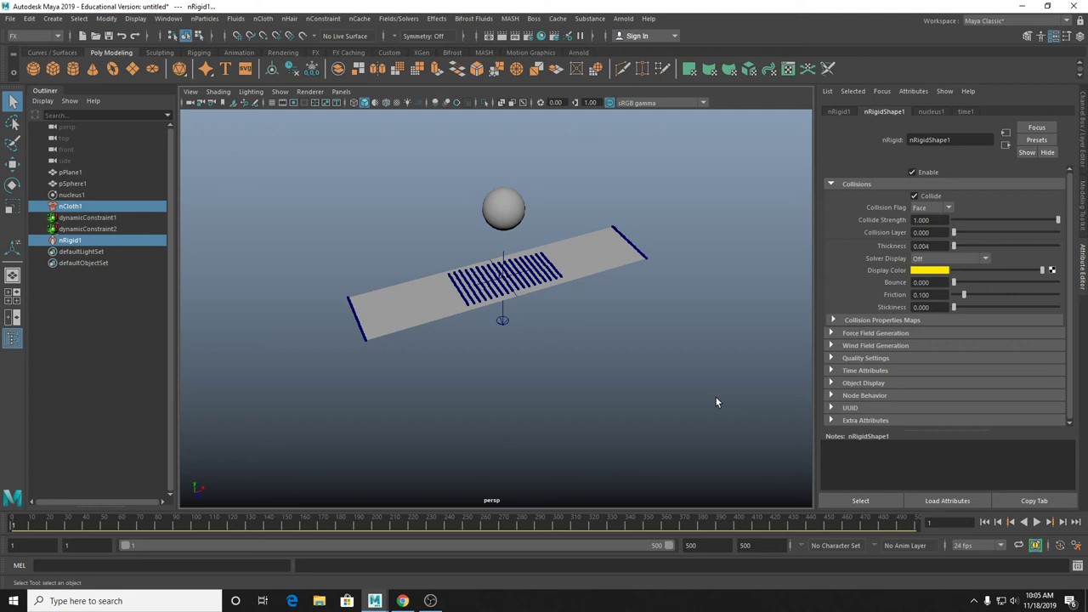
{"action": "key", "text": "ctrl+n"}
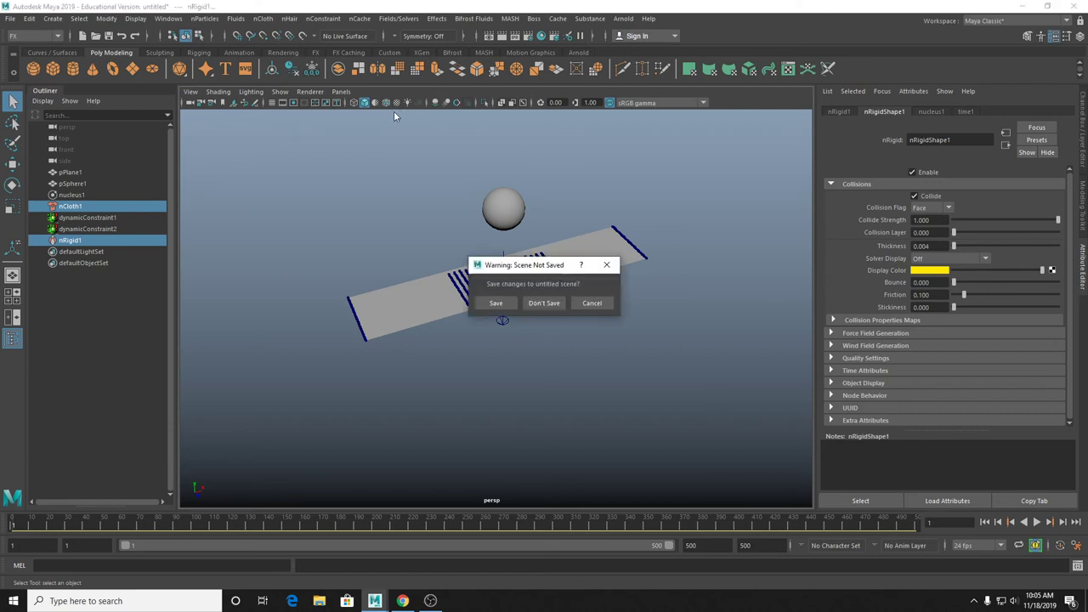
{"action": "left_click", "coordinate": [544, 299]}
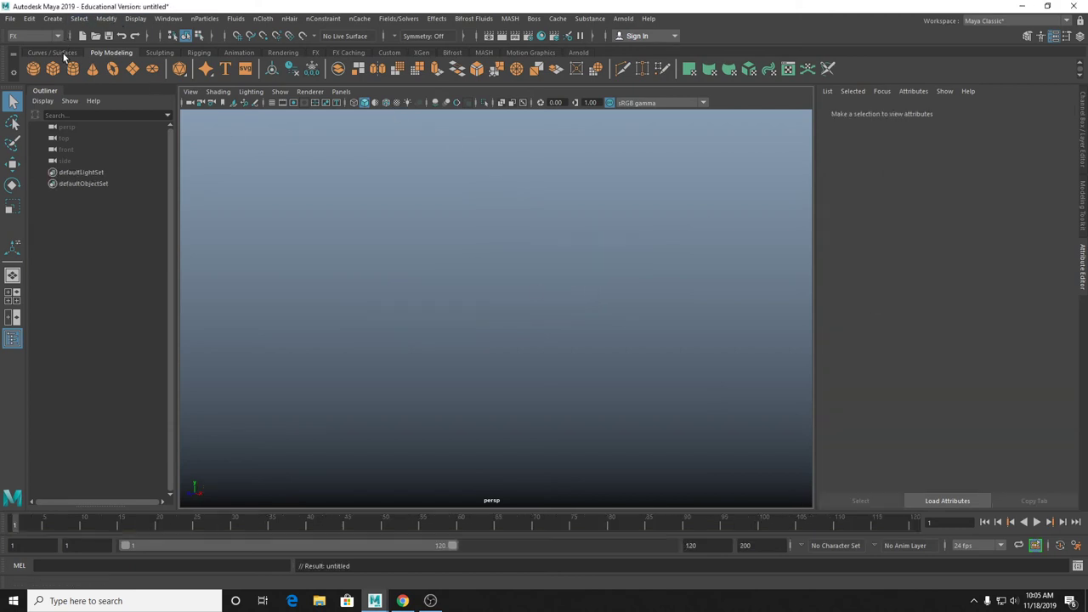
Draw an open, winding CV curve with eleven control points that loops back around its own start.
{"action": "left_click", "coordinate": [52, 18]}
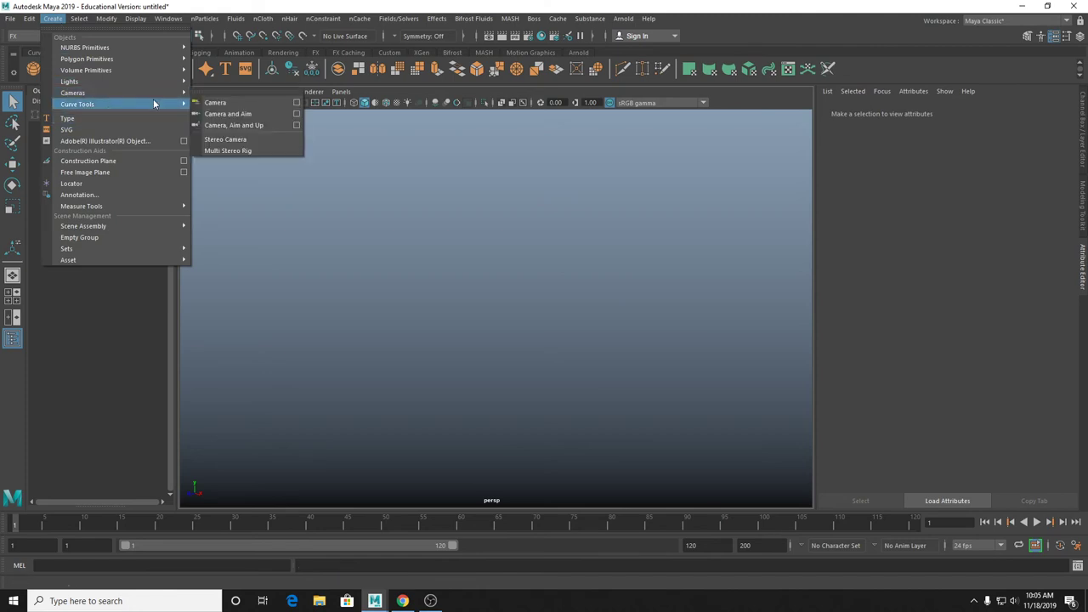
{"action": "mouse_move", "coordinate": [182, 104]}
{"action": "left_click", "coordinate": [251, 116]}
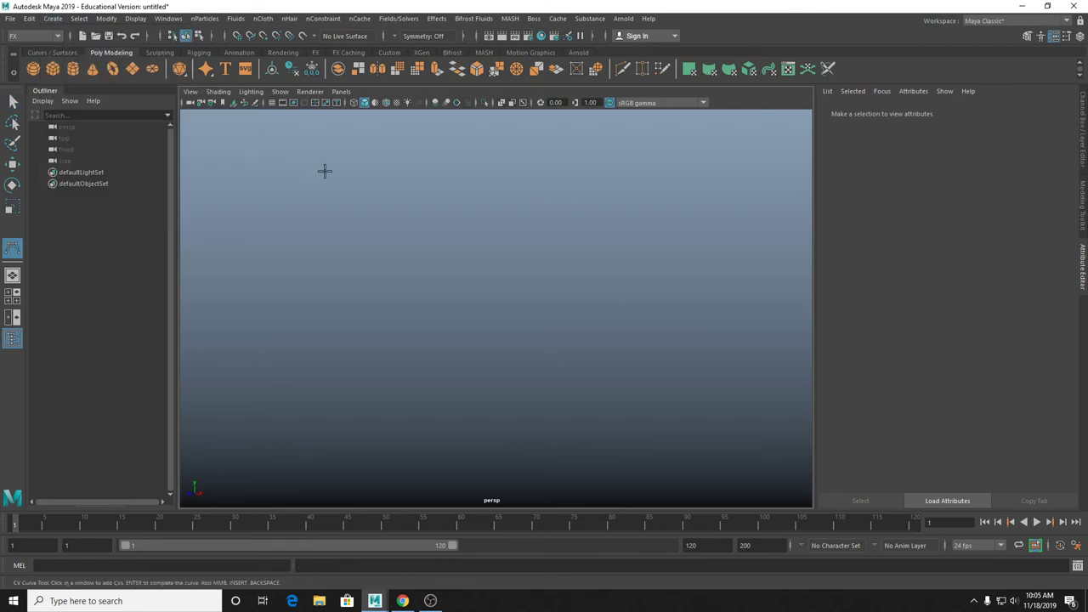
{"action": "left_click", "coordinate": [364, 349]}
{"action": "left_click", "coordinate": [391, 250]}
{"action": "left_click", "coordinate": [633, 184]}
{"action": "left_click", "coordinate": [719, 286]}
{"action": "scroll", "coordinate": [573, 388], "scroll_direction": "down", "scroll_amount": 3}
{"action": "left_click", "coordinate": [523, 338]}
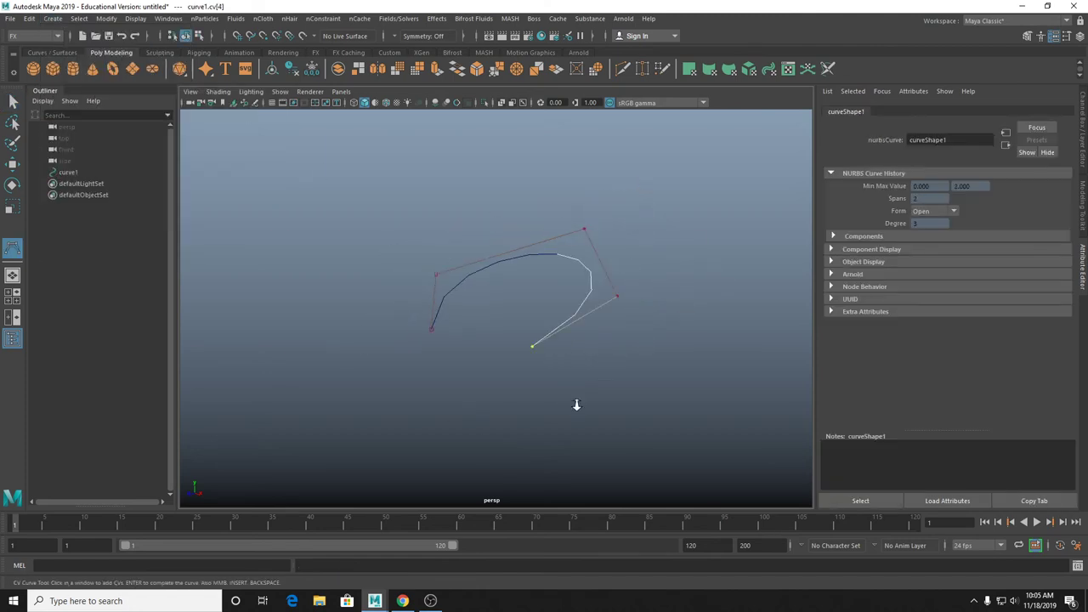
{"action": "left_click", "coordinate": [584, 397]}
{"action": "left_click", "coordinate": [690, 350]}
{"action": "left_click", "coordinate": [679, 196]}
{"action": "left_click", "coordinate": [533, 174]}
{"action": "left_click", "coordinate": [260, 216]}
{"action": "left_click", "coordinate": [304, 322]}
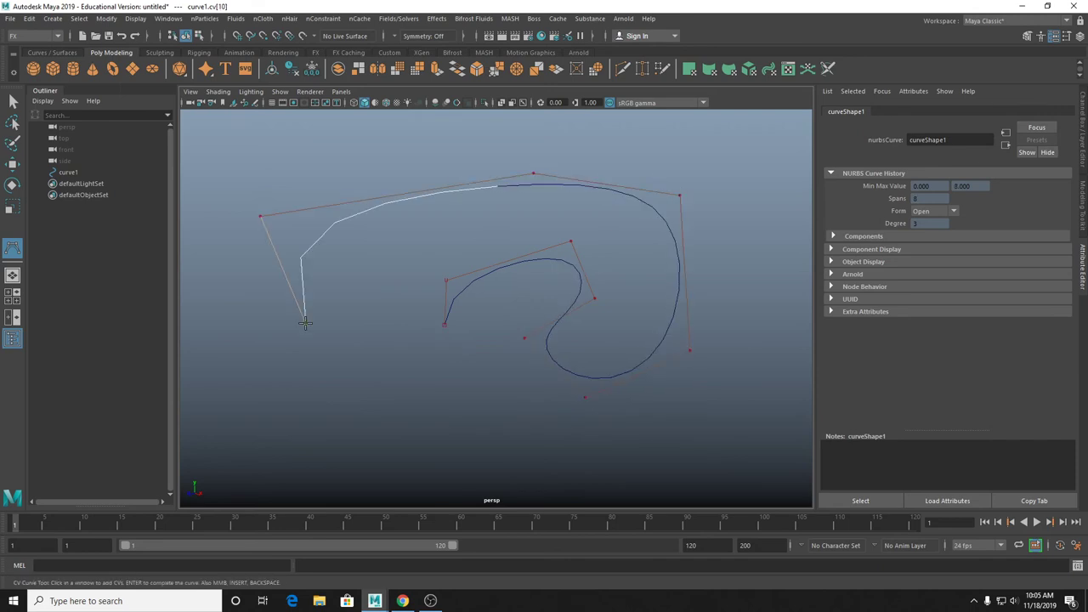
{"action": "key", "text": "Return"}
Raise two of the curve's control vertices vertically to give it height variation, and return to object selection.
{"action": "right_click", "coordinate": [505, 250]}
{"action": "left_click", "coordinate": [508, 241]}
{"action": "left_click_drag", "start_coordinate": [507, 237], "coordinate": [601, 266]}
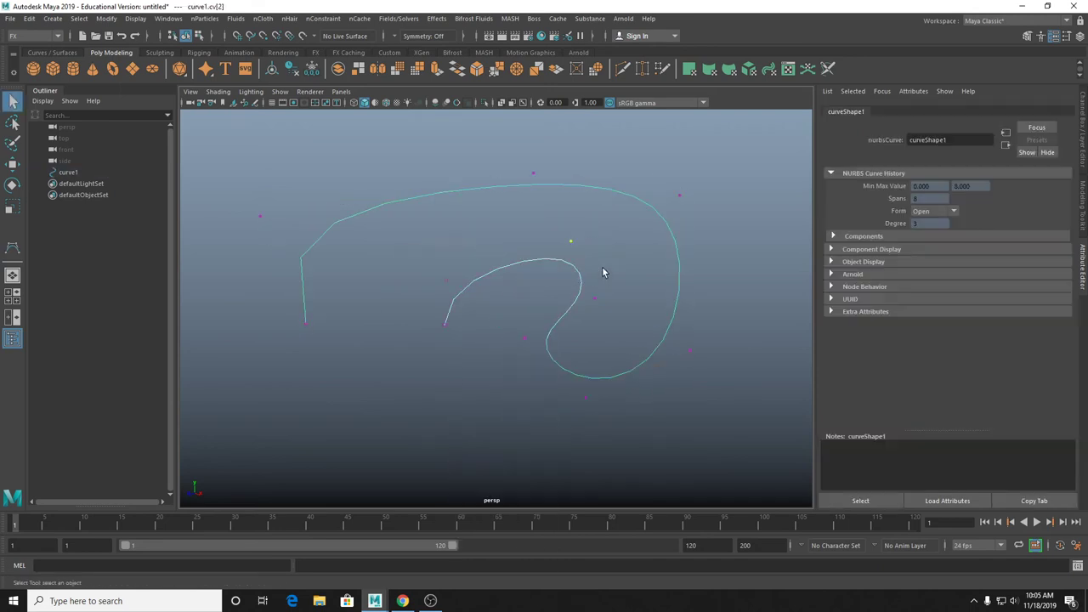
{"action": "key", "text": "w"}
{"action": "left_click_drag", "start_coordinate": [573, 194], "coordinate": [501, 255]}
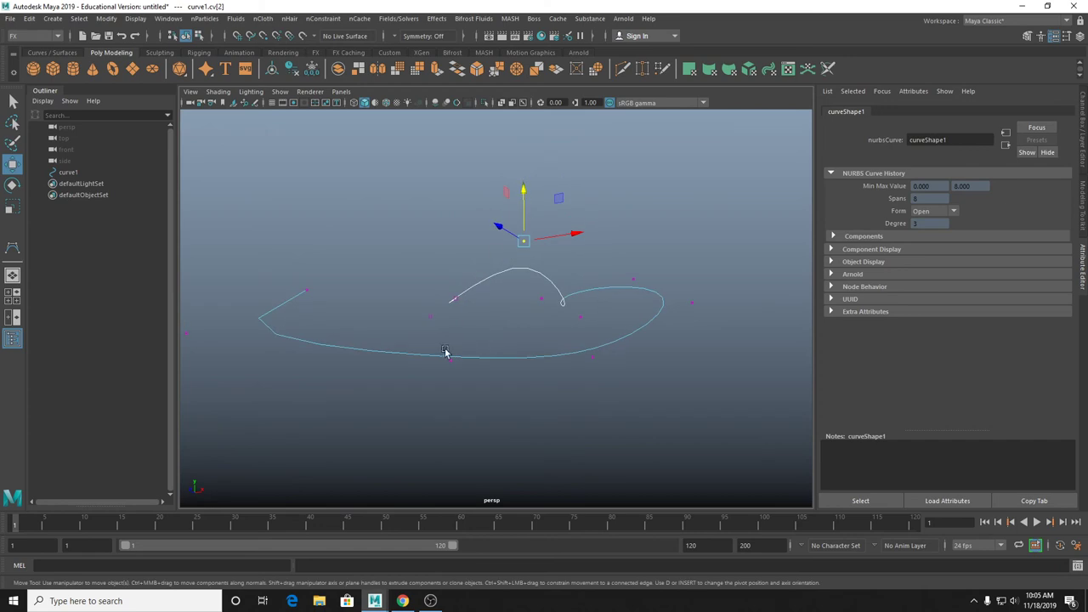
{"action": "left_click", "coordinate": [451, 334]}
{"action": "left_click_drag", "start_coordinate": [450, 317], "coordinate": [515, 238]}
{"action": "key", "text": "q"}
{"action": "key", "text": "F8"}
{"action": "left_click", "coordinate": [427, 304]}
{"action": "left_click_drag", "start_coordinate": [427, 303], "coordinate": [481, 354], "text": "alt"}
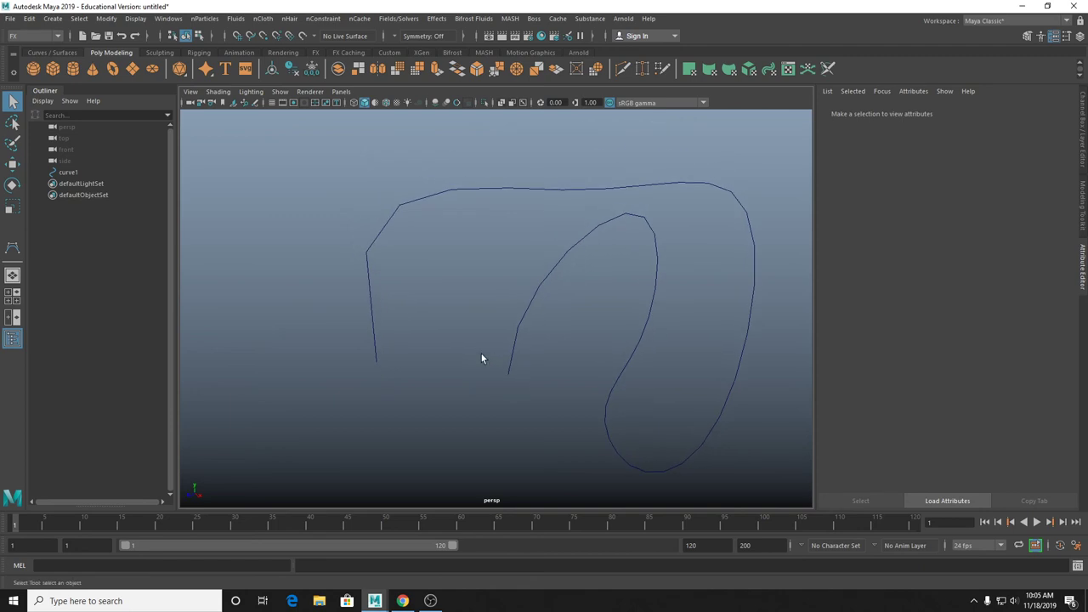
Switch to Chrome, view the image results for barbed wire as reference, and return to Maya.
{"action": "left_click", "coordinate": [402, 601]}
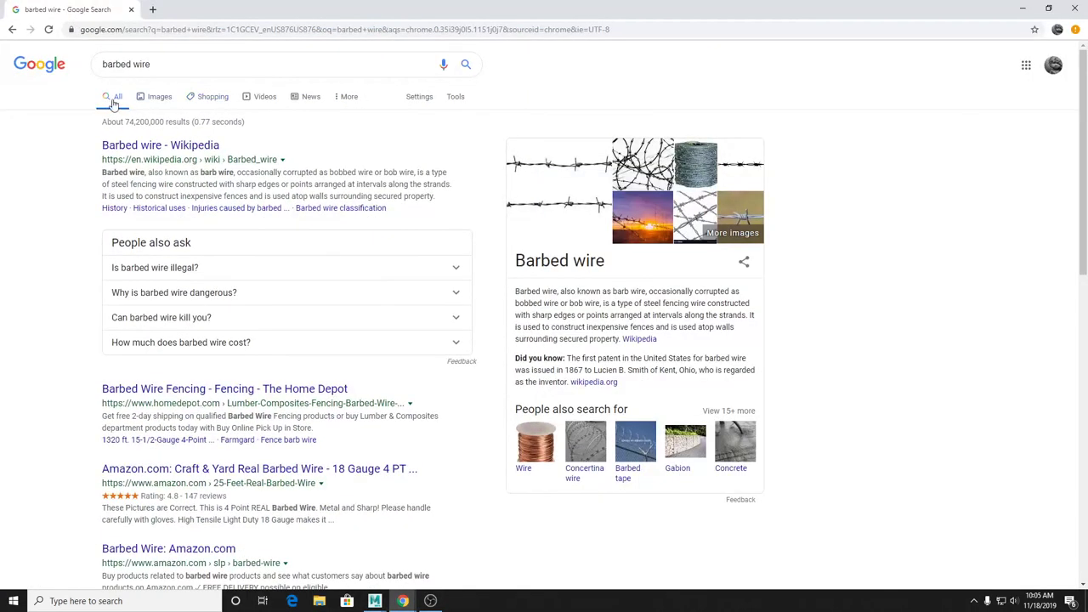
{"action": "left_click", "coordinate": [161, 97]}
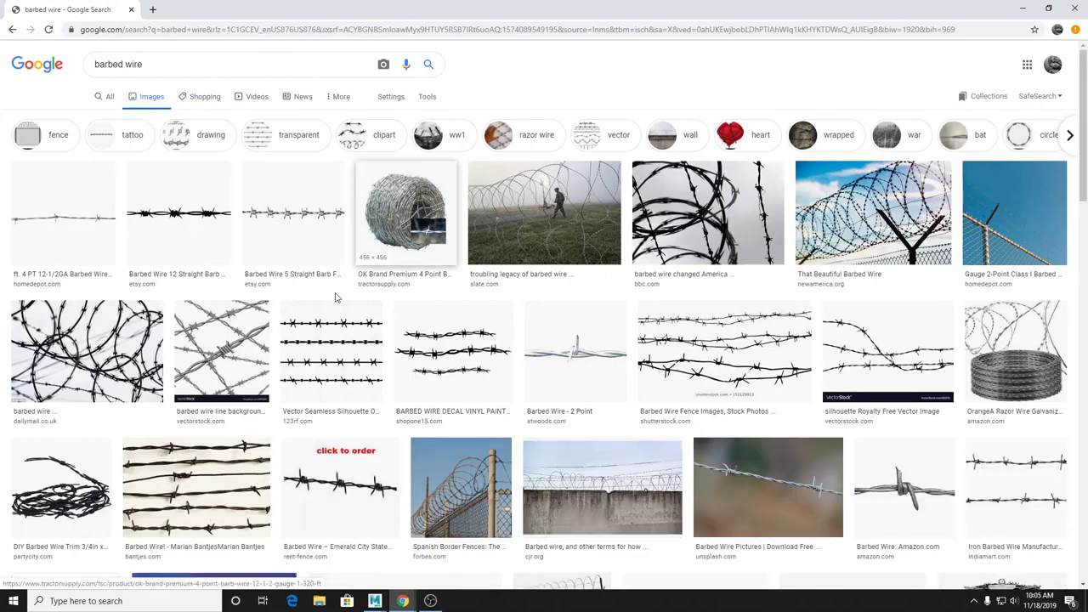
{"action": "left_click", "coordinate": [248, 353]}
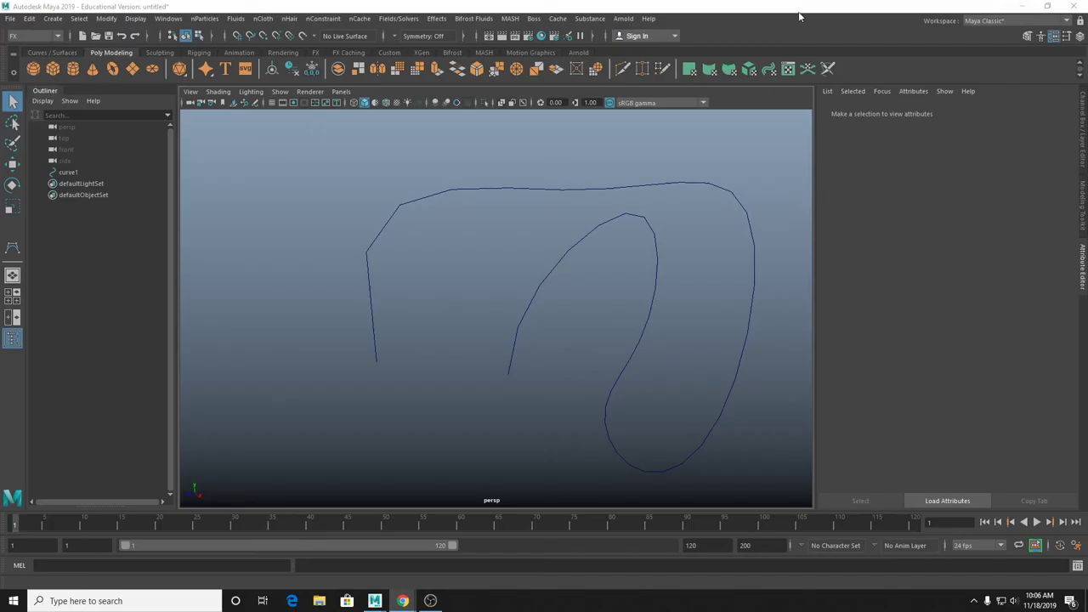
{"action": "left_click", "coordinate": [1022, 7]}
Create a polygon disc and place a duplicate of it directly beside the original.
{"action": "left_click", "coordinate": [151, 68]}
{"action": "scroll", "coordinate": [595, 378], "scroll_direction": "up", "scroll_amount": 2}
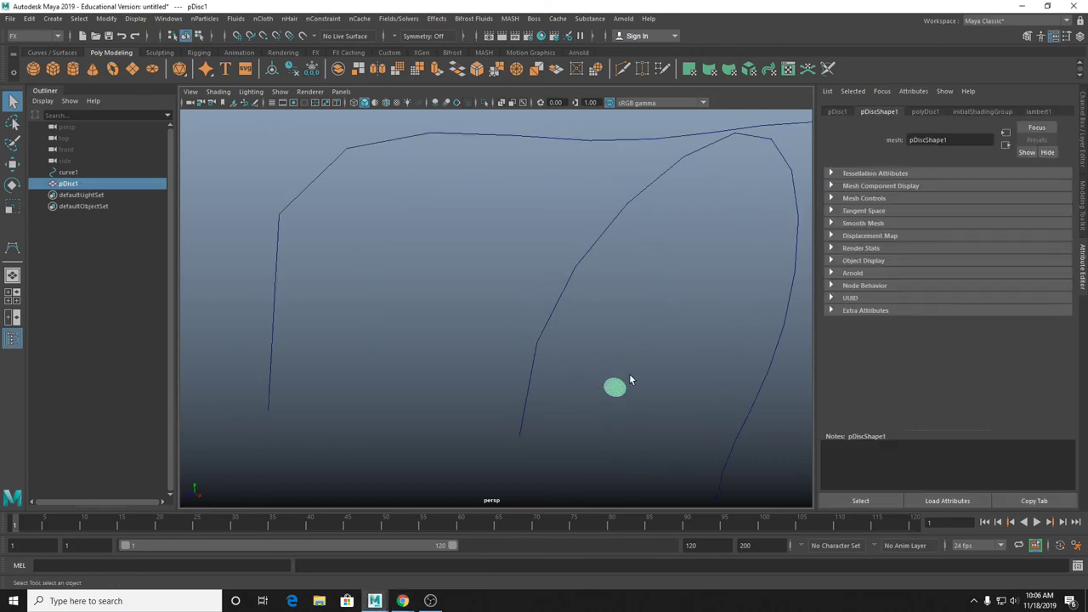
{"action": "key", "text": "ctrl+d"}
{"action": "key", "text": "w"}
{"action": "left_click_drag", "start_coordinate": [636, 400], "coordinate": [644, 427]}
Place both discs at the curve's inner end and combine them into a single mesh.
{"action": "key", "text": "q"}
{"action": "left_click_drag", "start_coordinate": [599, 372], "coordinate": [552, 472], "text": "shift"}
{"action": "key", "text": "w"}
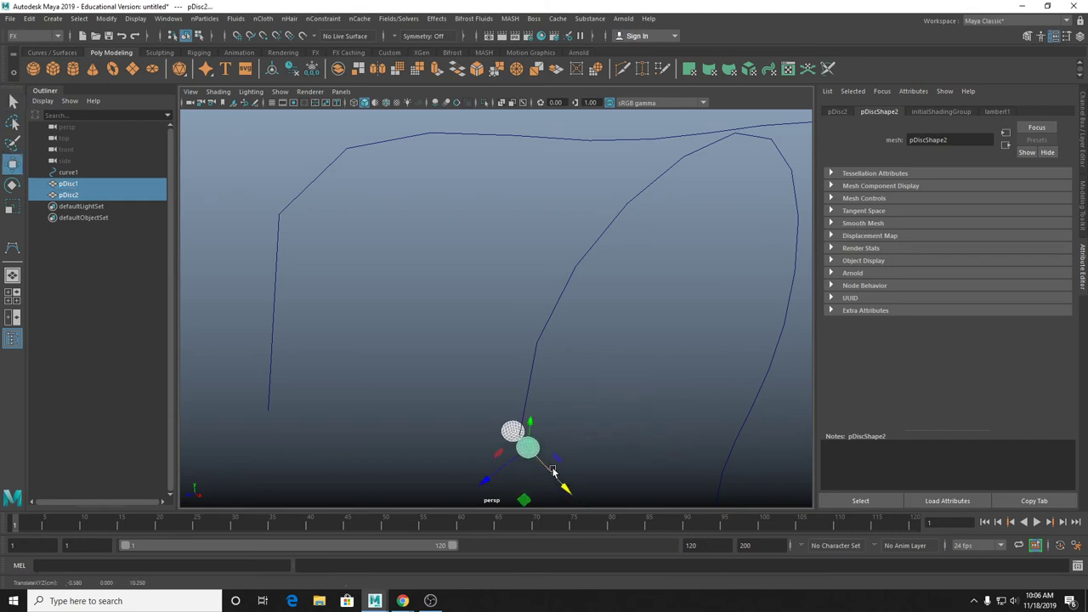
{"action": "left_click", "coordinate": [39, 36]}
{"action": "left_click", "coordinate": [51, 50]}
{"action": "left_click", "coordinate": [198, 18]}
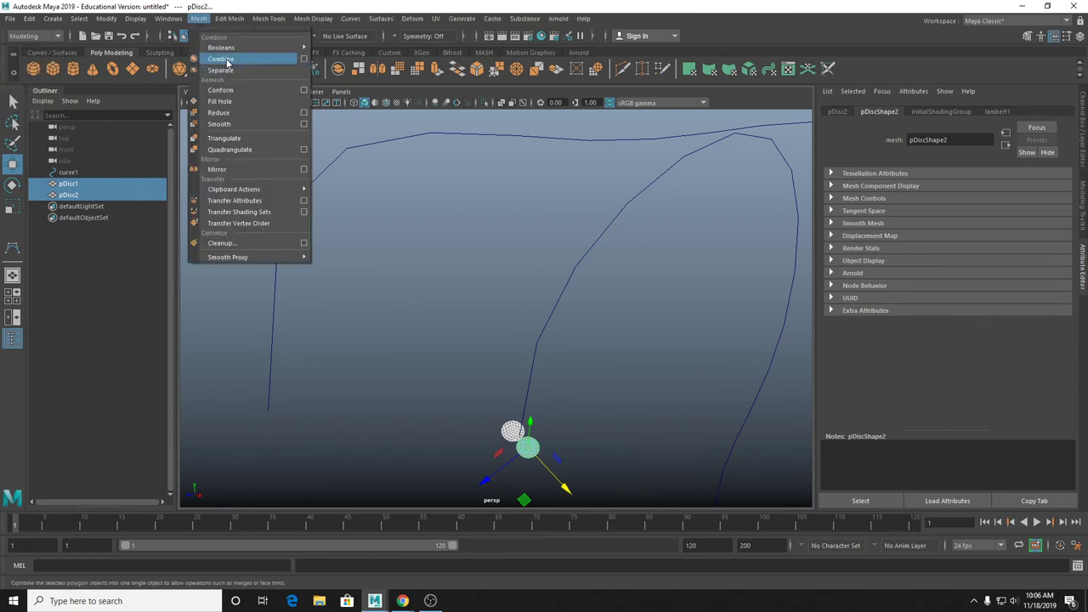
{"action": "left_click", "coordinate": [222, 53]}
Rotate the combined discs to 87.446, 50.898, -10.085 so they stand perpendicular to the curve's inner end.
{"action": "key", "text": "f"}
{"action": "left_click_drag", "start_coordinate": [600, 285], "coordinate": [419, 315], "text": "alt"}
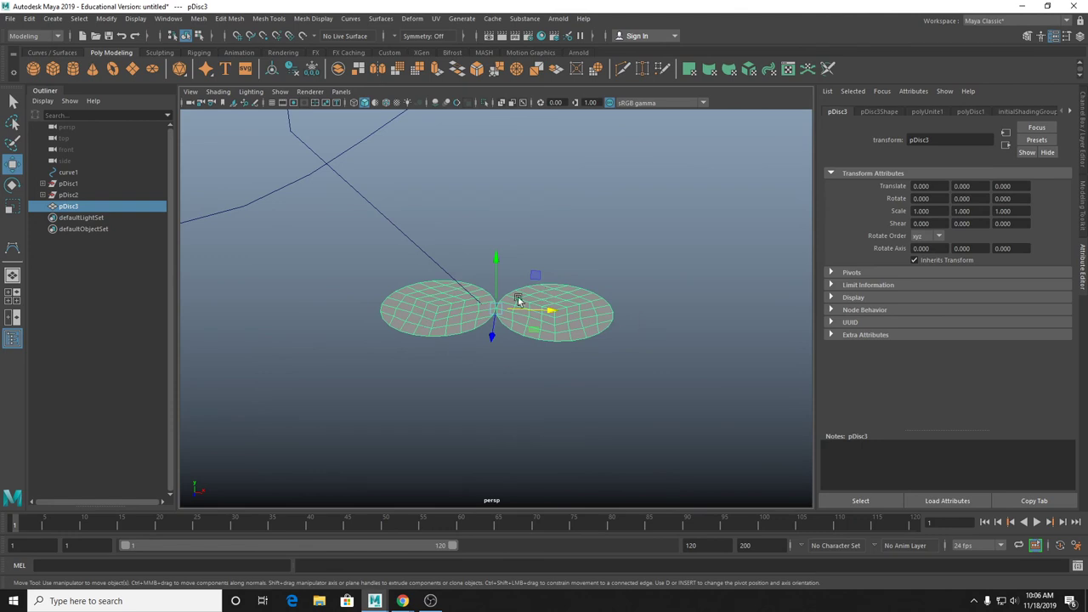
{"action": "key", "text": "e"}
{"action": "left_click_drag", "start_coordinate": [553, 326], "coordinate": [595, 310], "text": "alt"}
{"action": "left_click_drag", "start_coordinate": [519, 256], "coordinate": [498, 286]}
{"action": "left_click_drag", "start_coordinate": [559, 308], "coordinate": [424, 232], "text": "alt"}
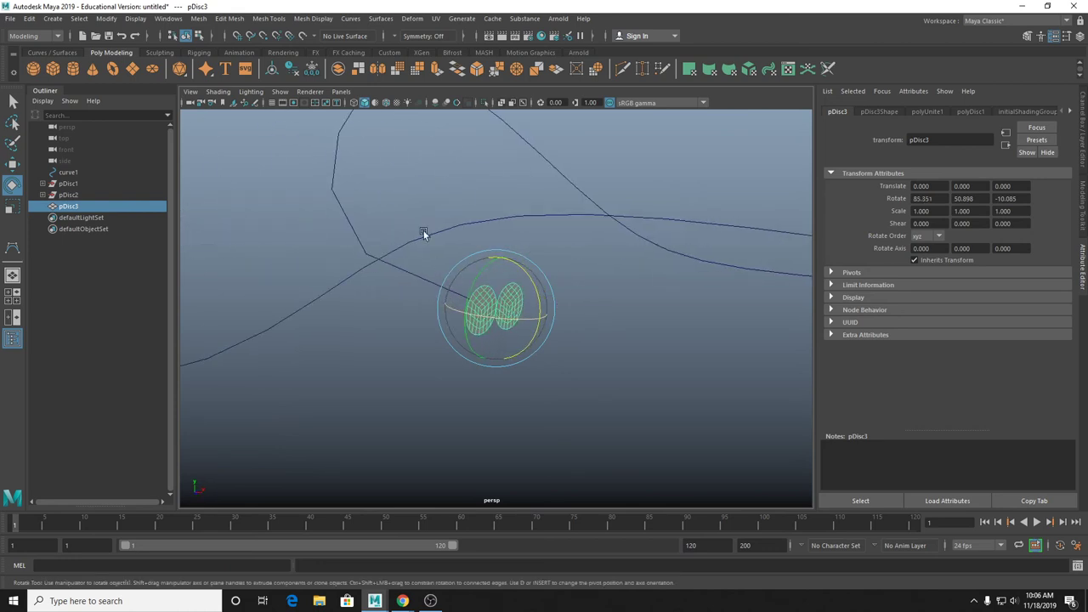
{"action": "left_click_drag", "start_coordinate": [550, 316], "coordinate": [477, 269], "text": "alt"}
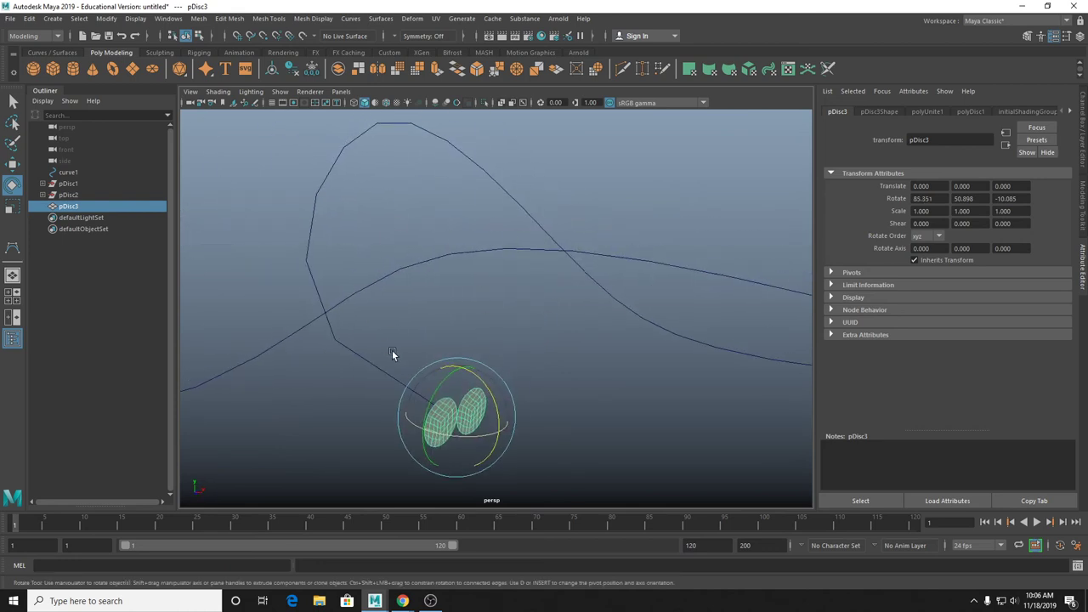
{"action": "left_click_drag", "start_coordinate": [394, 355], "coordinate": [467, 351], "text": "alt"}
{"action": "key", "text": "q"}
{"action": "key", "text": "e"}
{"action": "key", "text": "q"}
{"action": "left_click_drag", "start_coordinate": [456, 395], "coordinate": [440, 319], "text": "alt"}
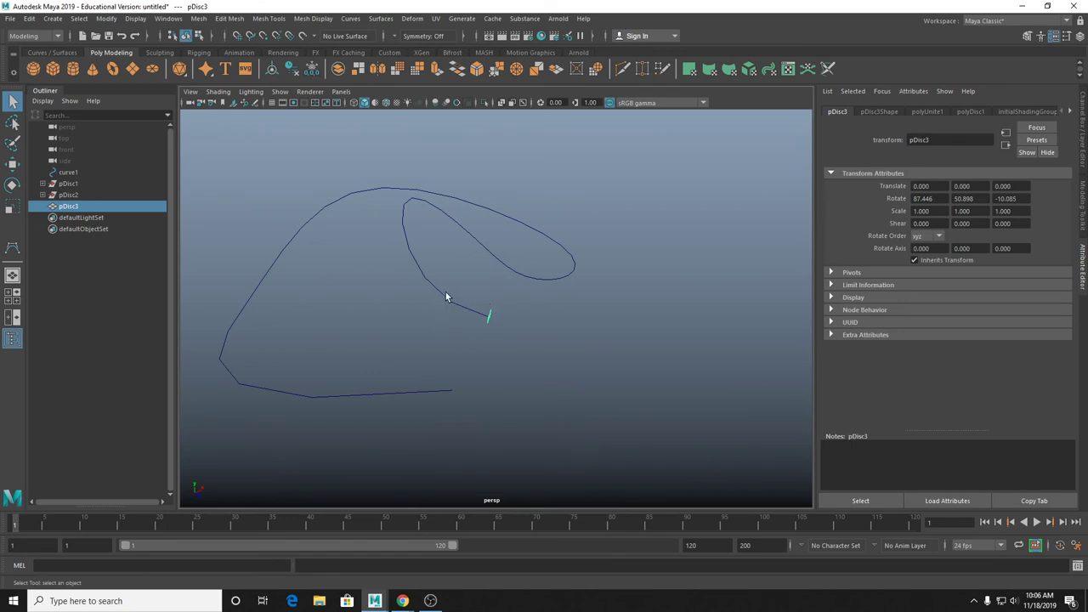
Select all faces of the combined discs together with the curve and extrude the faces along it.
{"action": "scroll", "coordinate": [447, 298], "scroll_direction": "up", "scroll_amount": 3}
{"action": "mouse_move", "coordinate": [476, 329]}
{"action": "left_mouse_down", "text": "alt"}
{"action": "mouse_move", "coordinate": [479, 320]}
{"action": "mouse_move", "coordinate": [457, 332]}
{"action": "mouse_move", "coordinate": [470, 337]}
{"action": "left_mouse_up", "text": "alt"}
{"action": "right_click", "coordinate": [464, 289]}
{"action": "left_click", "coordinate": [420, 307]}
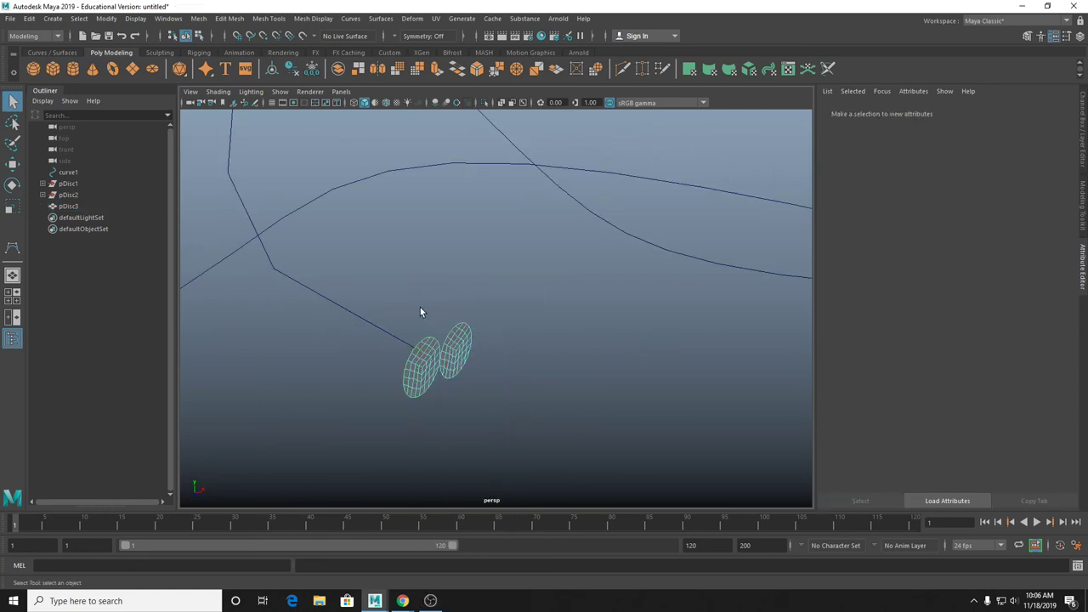
{"action": "left_click_drag", "start_coordinate": [380, 277], "coordinate": [572, 511]}
{"action": "left_click_drag", "start_coordinate": [439, 389], "coordinate": [459, 440], "text": "alt"}
{"action": "left_click", "coordinate": [370, 340]}
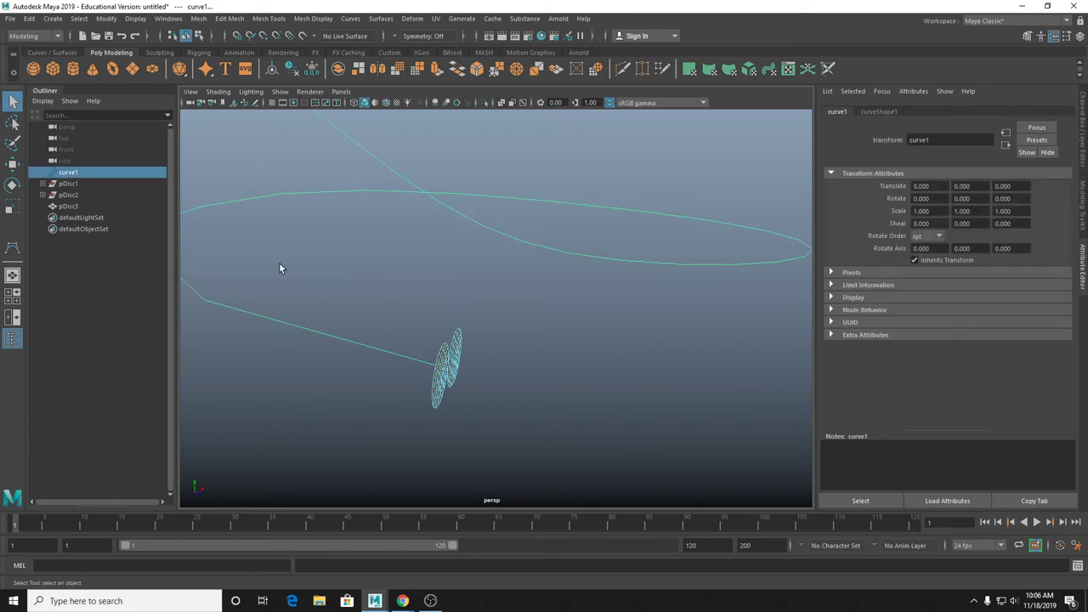
{"action": "left_click", "coordinate": [436, 69]}
{"action": "left_click_drag", "start_coordinate": [459, 399], "coordinate": [511, 394], "text": "alt"}
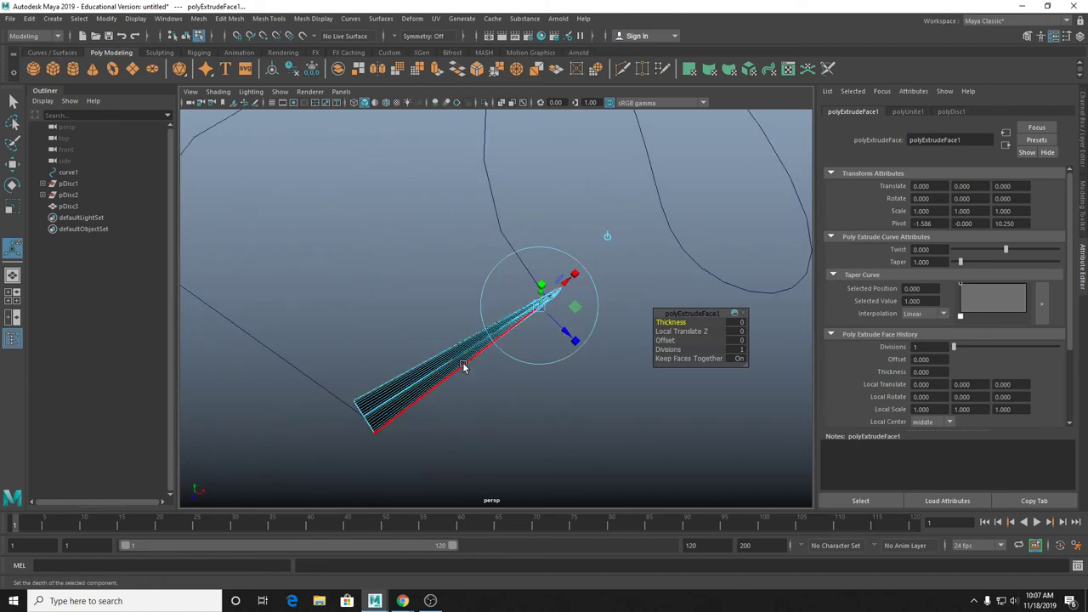
{"action": "left_click_drag", "start_coordinate": [462, 365], "coordinate": [497, 291], "text": "alt"}
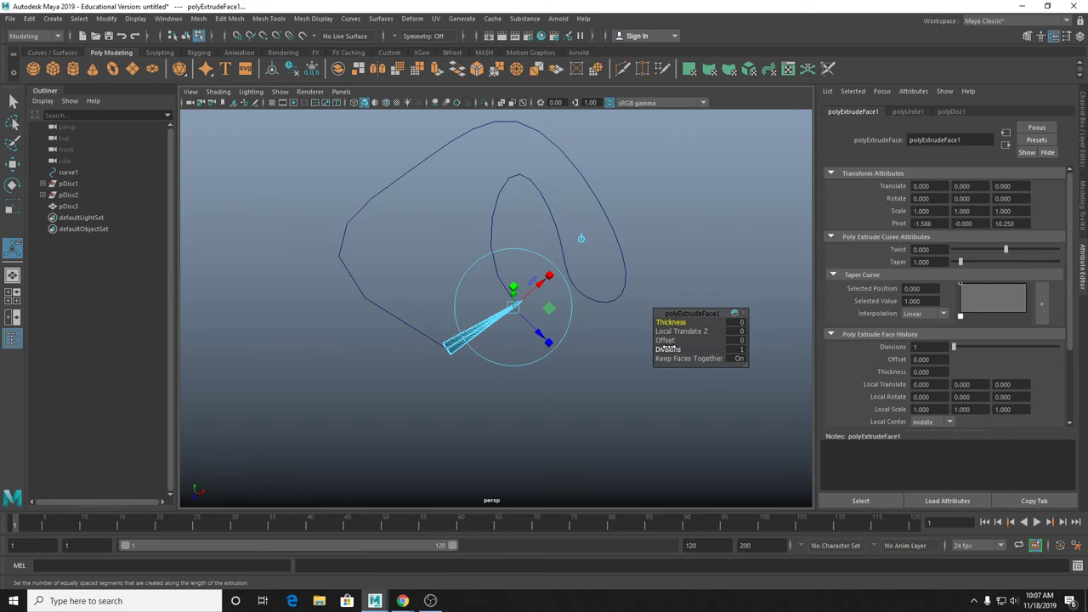
Raise the extrusion's Divisions to 25, 70 and finally 80 so the two strands follow the curve smoothly.
{"action": "left_click_drag", "start_coordinate": [667, 349], "coordinate": [864, 346]}
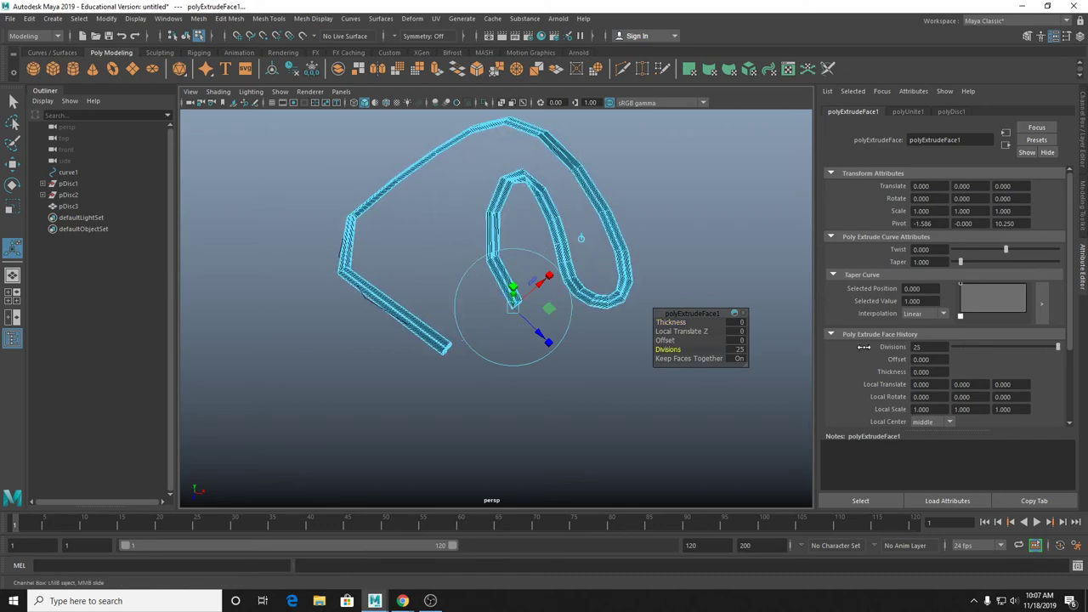
{"action": "left_click", "coordinate": [736, 350]}
{"action": "type", "text": "70"}
{"action": "key", "text": "Return"}
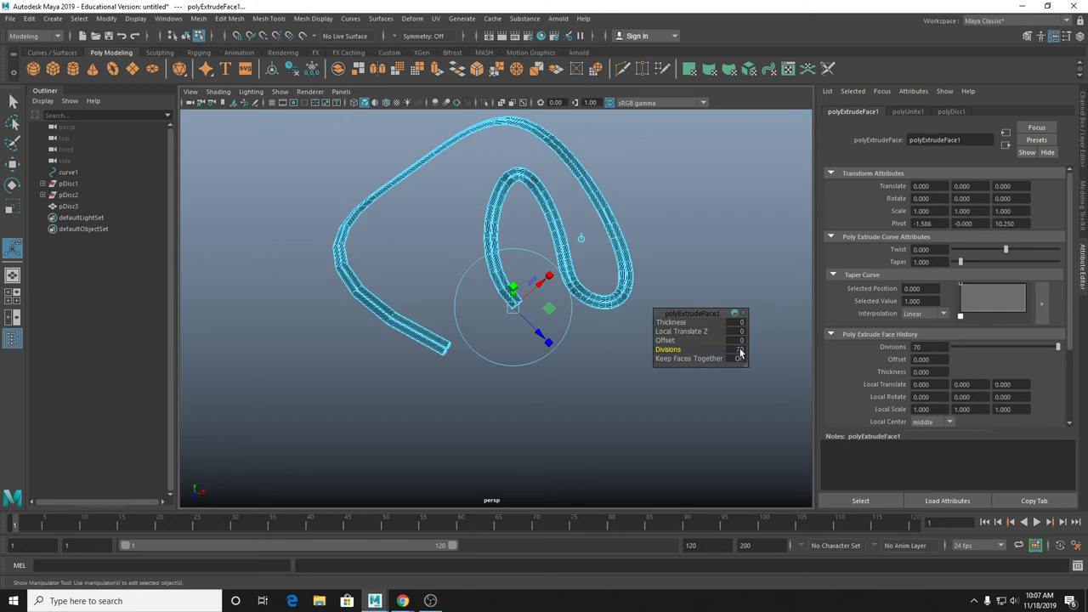
{"action": "left_click", "coordinate": [744, 352]}
{"action": "type", "text": "80"}
{"action": "key", "text": "Tab"}
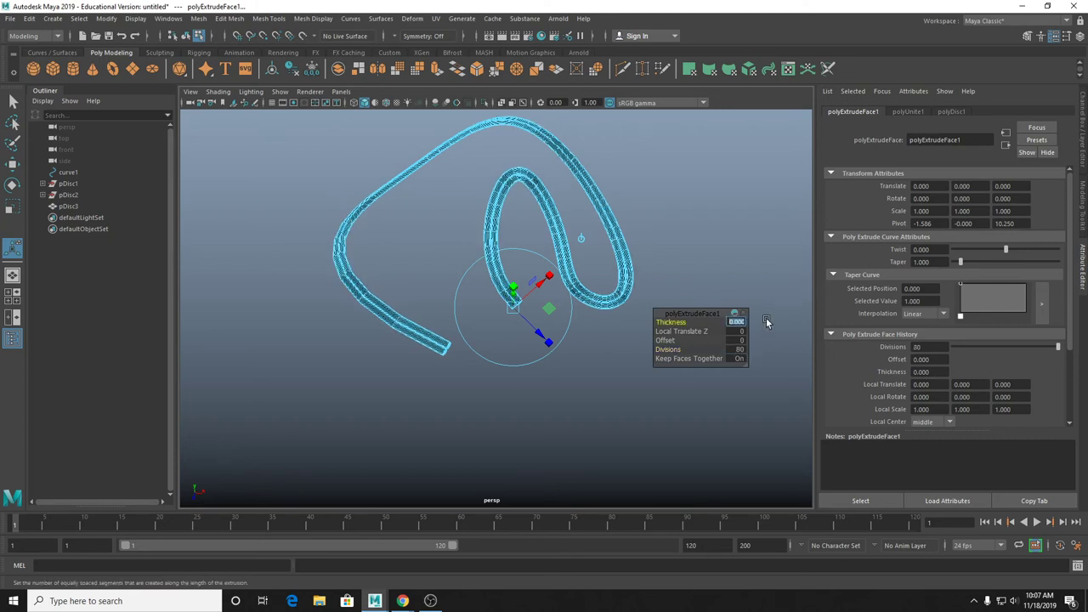
{"action": "scroll", "coordinate": [611, 212], "scroll_direction": "up", "scroll_amount": 3}
{"action": "scroll", "coordinate": [611, 213], "scroll_direction": "down", "scroll_amount": 3}
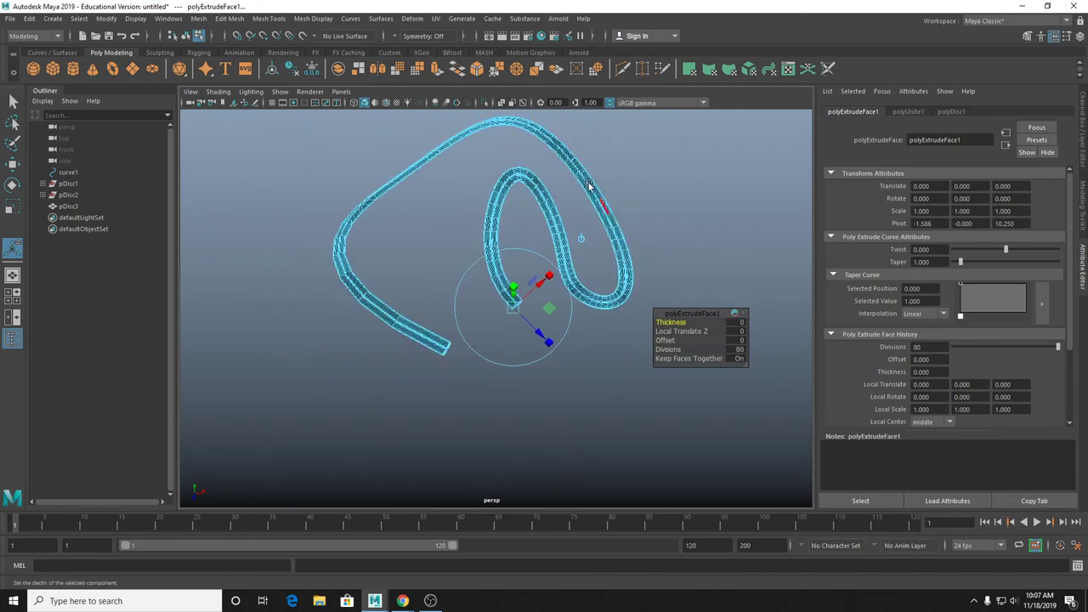
{"action": "left_click_drag", "start_coordinate": [584, 236], "coordinate": [419, 274], "text": "alt"}
{"action": "key", "text": "q"}
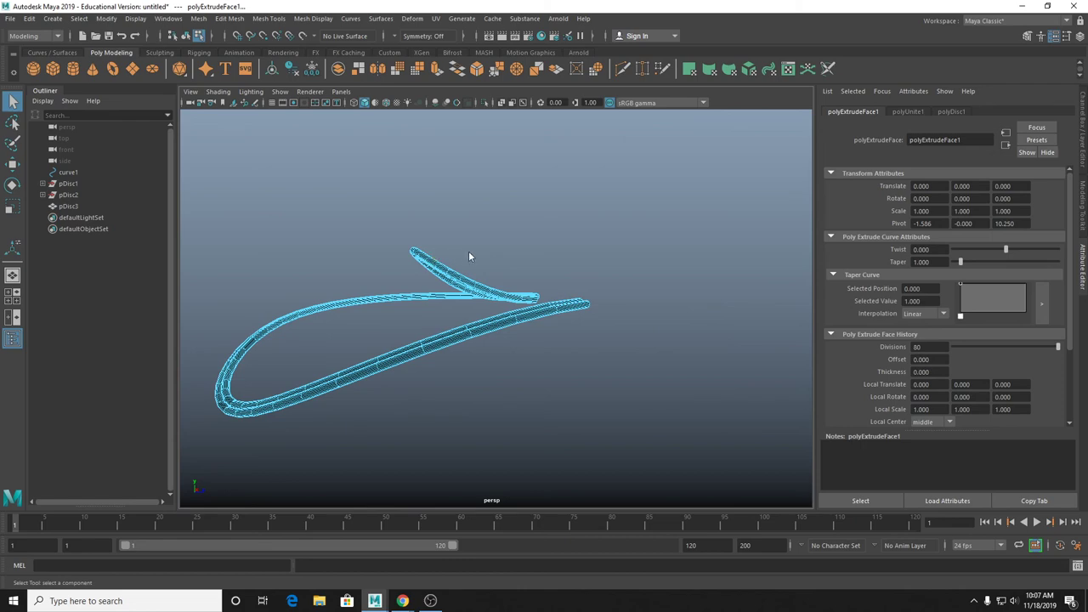
Try scaling the extruded double-strand mesh down uniformly and undo the scaling.
{"action": "left_click", "coordinate": [468, 255]}
{"action": "left_click_drag", "start_coordinate": [492, 239], "coordinate": [530, 309], "text": "alt"}
{"action": "scroll", "coordinate": [488, 261], "scroll_direction": "up", "scroll_amount": 3}
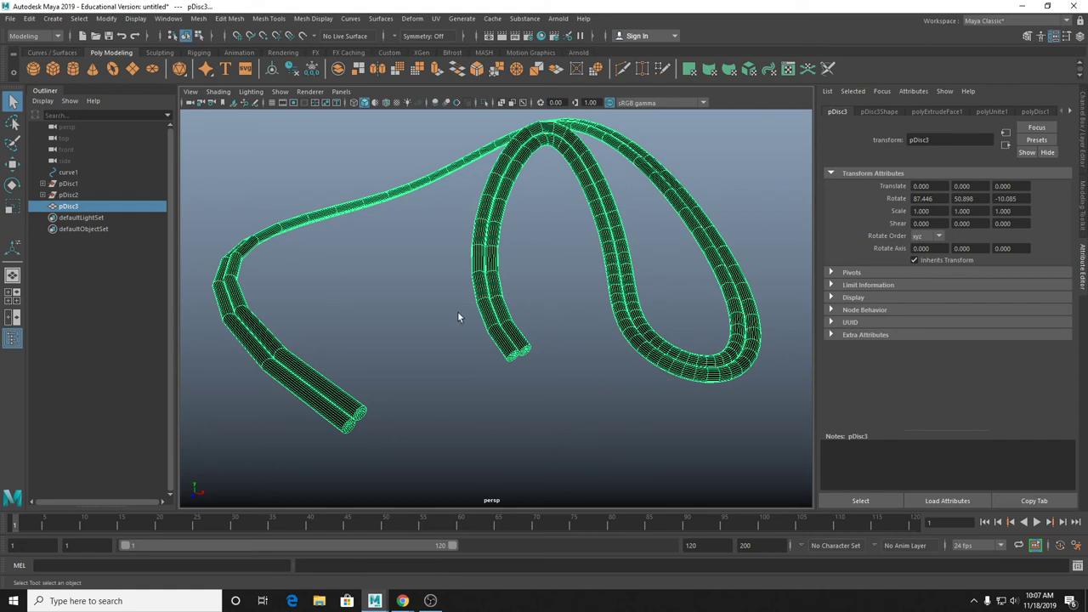
{"action": "key", "text": "r"}
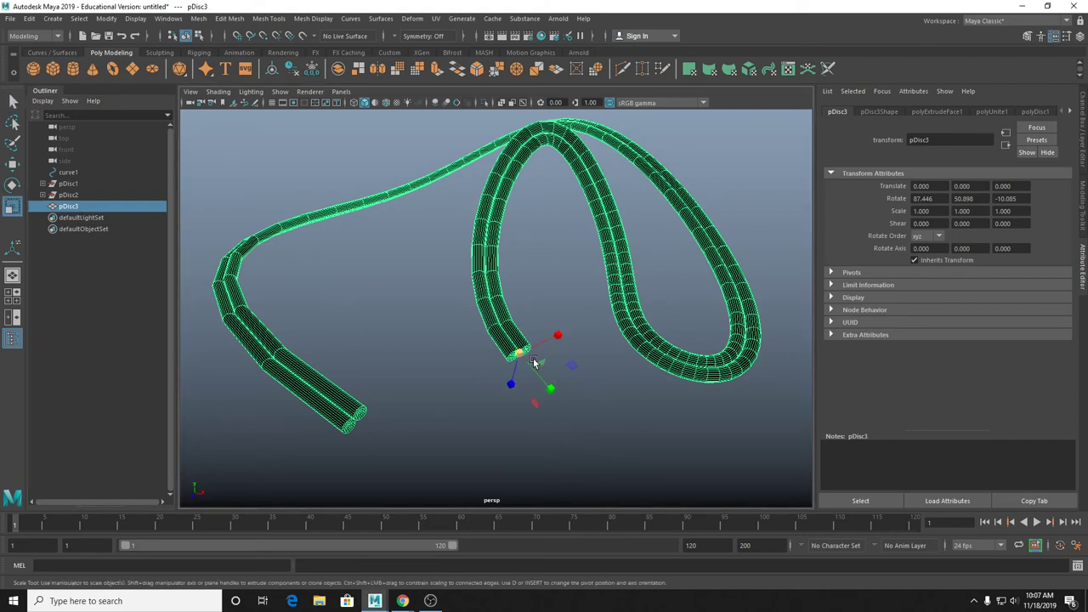
{"action": "left_click_drag", "start_coordinate": [533, 362], "coordinate": [484, 368]}
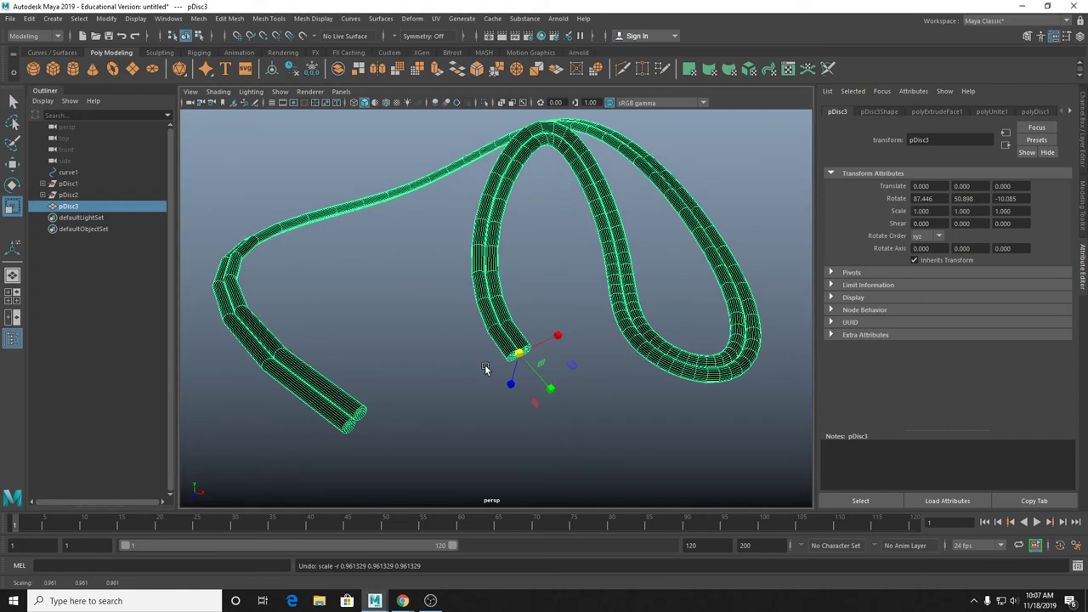
{"action": "left_click", "coordinate": [420, 271]}
{"action": "left_click", "coordinate": [493, 278]}
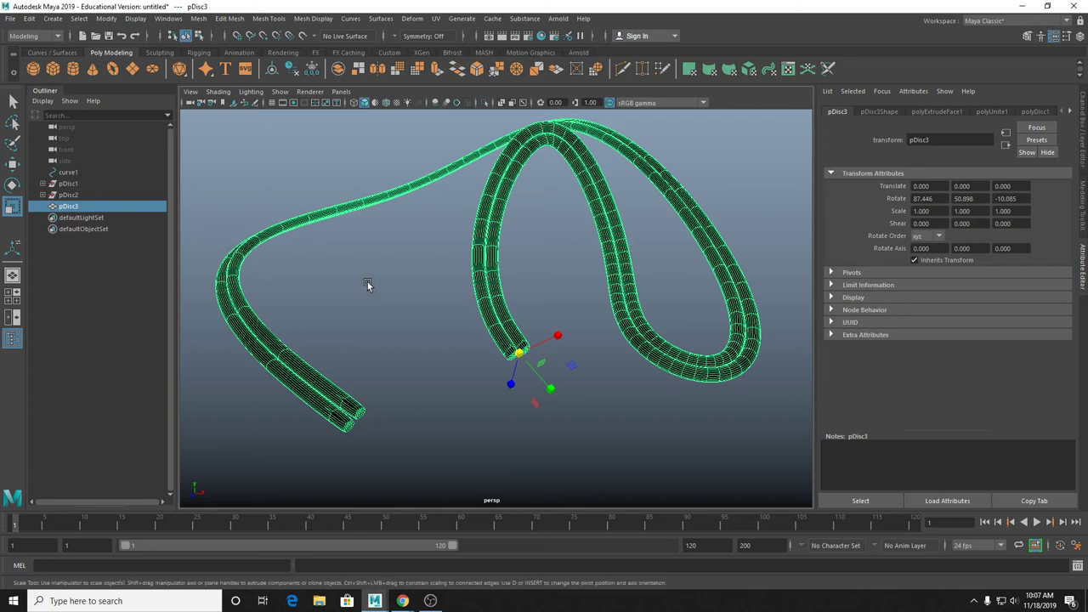
{"action": "scroll", "coordinate": [373, 285], "scroll_direction": "up", "scroll_amount": 3}
{"action": "scroll", "coordinate": [386, 280], "scroll_direction": "down", "scroll_amount": 4}
{"action": "left_click", "coordinate": [429, 277]}
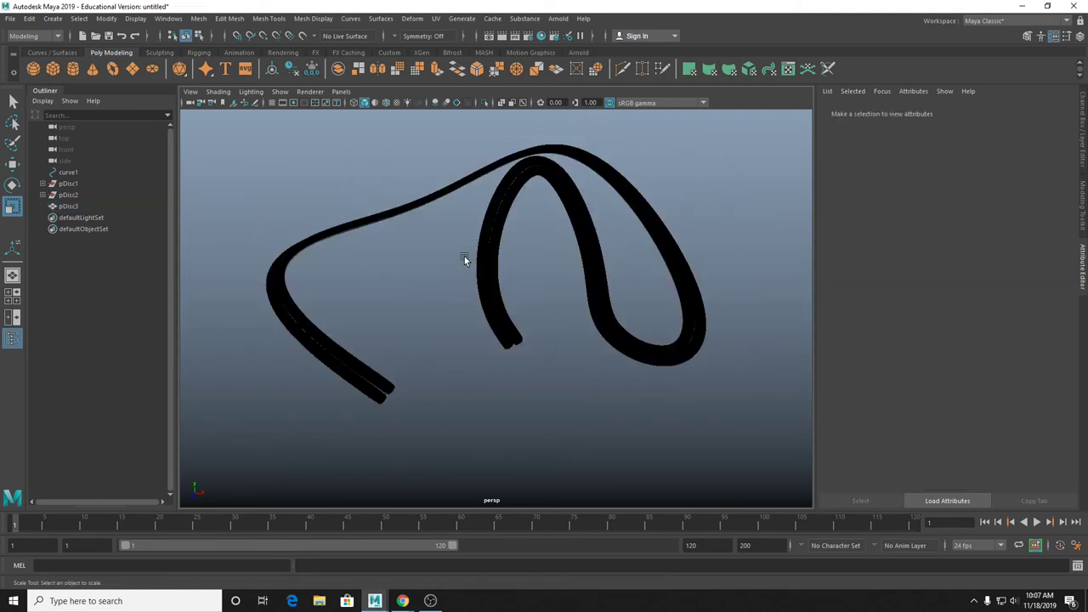
Reverse the normals of the extruded double-strand mesh so its outer surfaces shade correctly.
{"action": "left_click", "coordinate": [485, 251]}
{"action": "left_click", "coordinate": [313, 18]}
{"action": "left_click", "coordinate": [322, 66]}
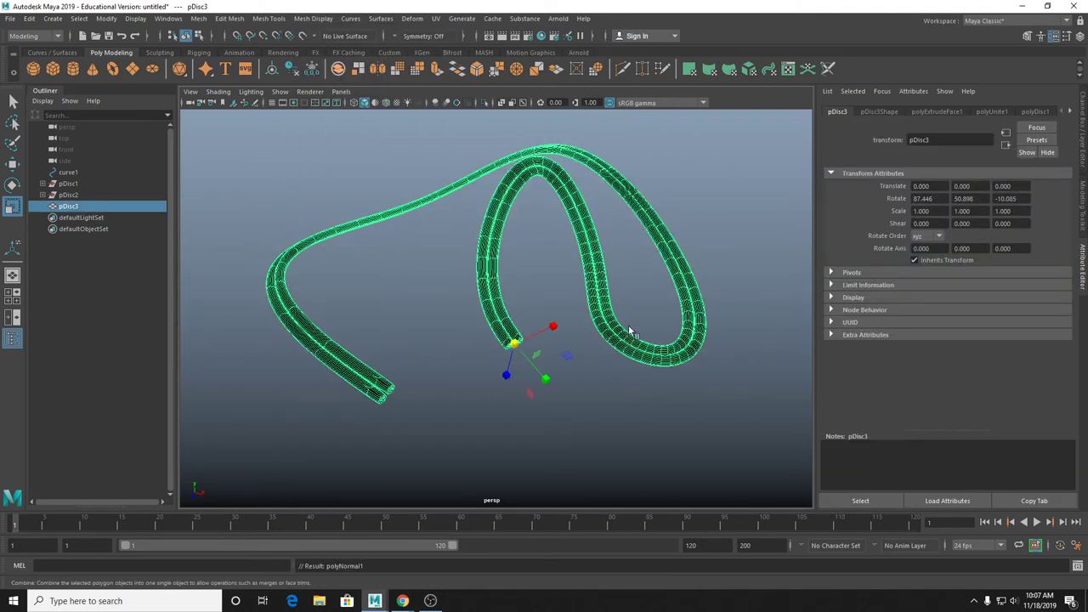
{"action": "left_click", "coordinate": [430, 318]}
{"action": "left_click_drag", "start_coordinate": [407, 270], "coordinate": [573, 259], "text": "alt"}
{"action": "left_click", "coordinate": [598, 211]}
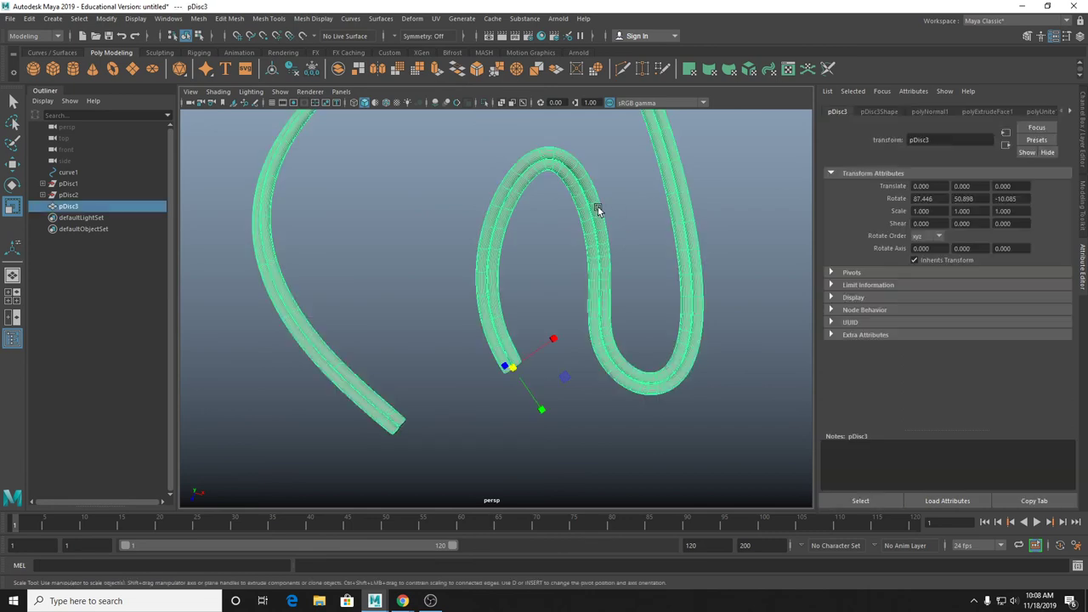
{"action": "middle_click_drag", "start_coordinate": [598, 211], "coordinate": [627, 269], "text": "alt"}
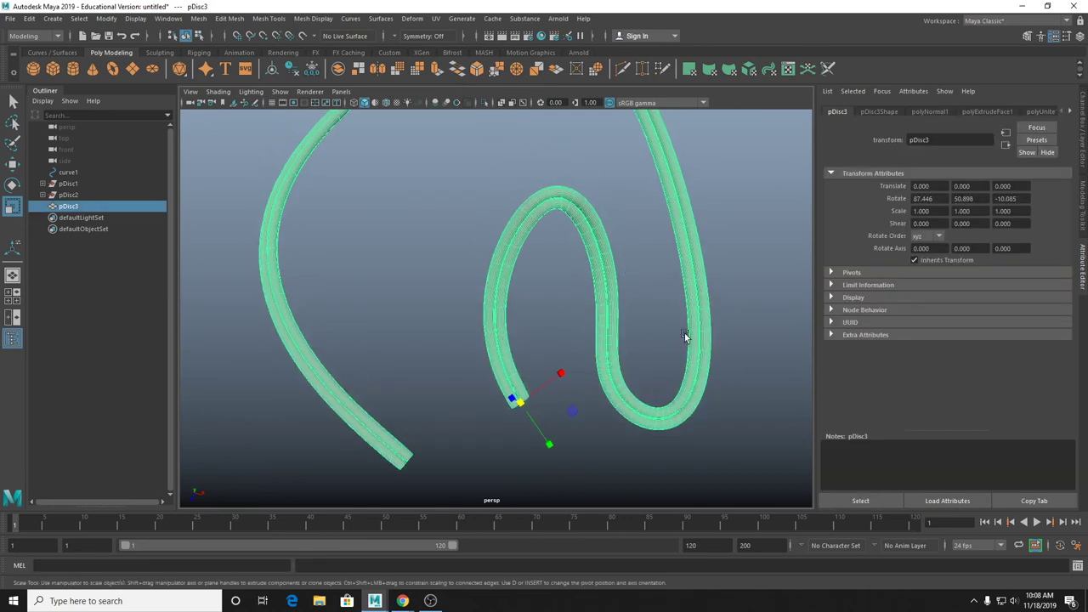
{"action": "right_click_drag", "start_coordinate": [685, 336], "coordinate": [315, 198], "text": "alt"}
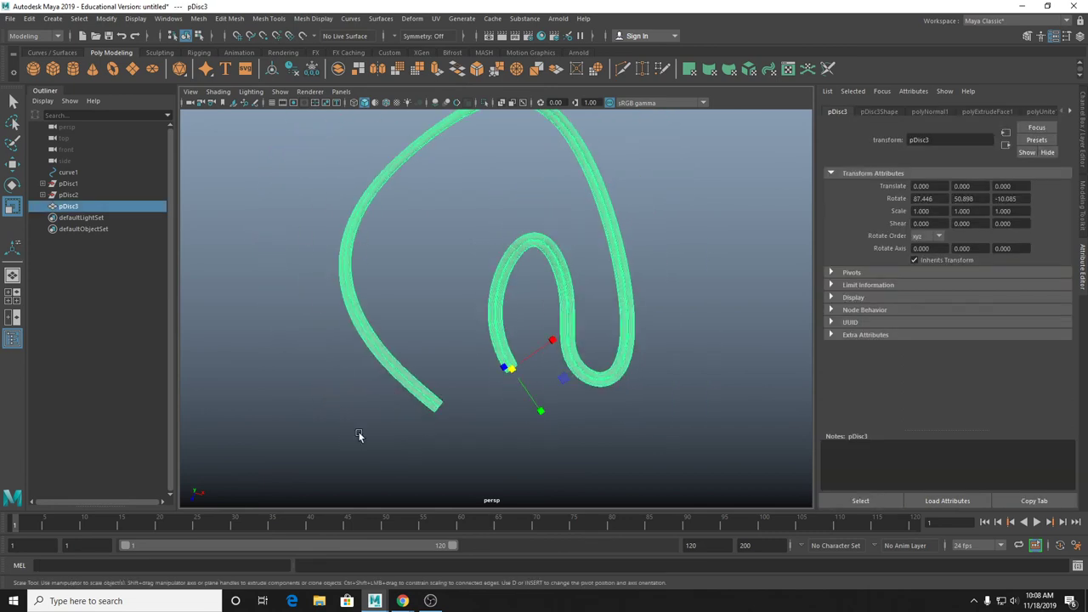
{"action": "scroll", "coordinate": [425, 443], "scroll_direction": "up", "scroll_amount": 3}
{"action": "left_click_drag", "start_coordinate": [396, 427], "coordinate": [403, 379], "text": "alt"}
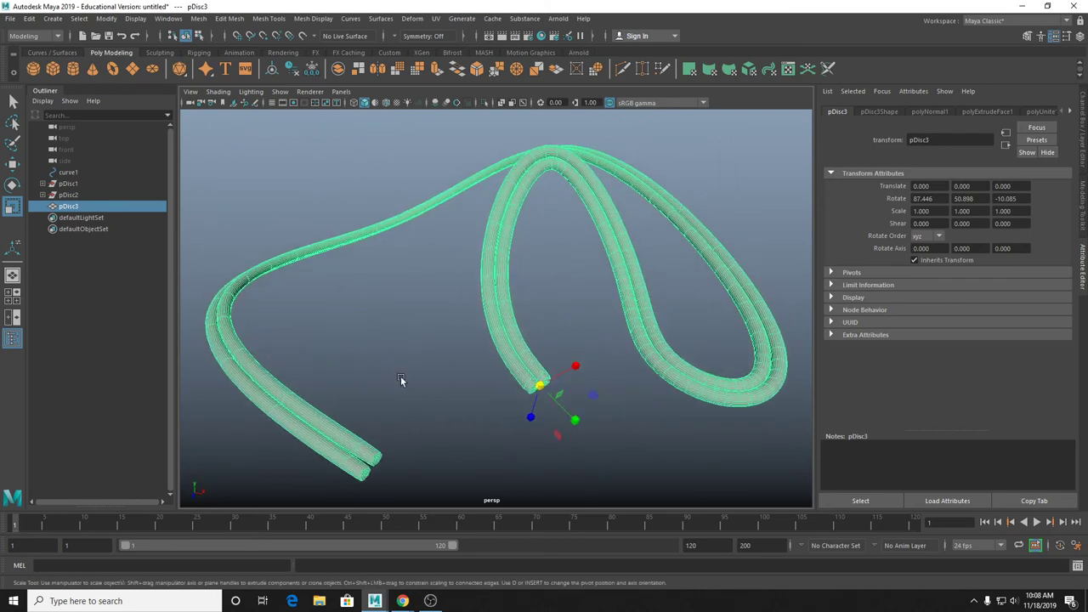
Rebuild the path curve uniformly with 12 spans and cubic degree, then close the rebuild options.
{"action": "left_click", "coordinate": [79, 172]}
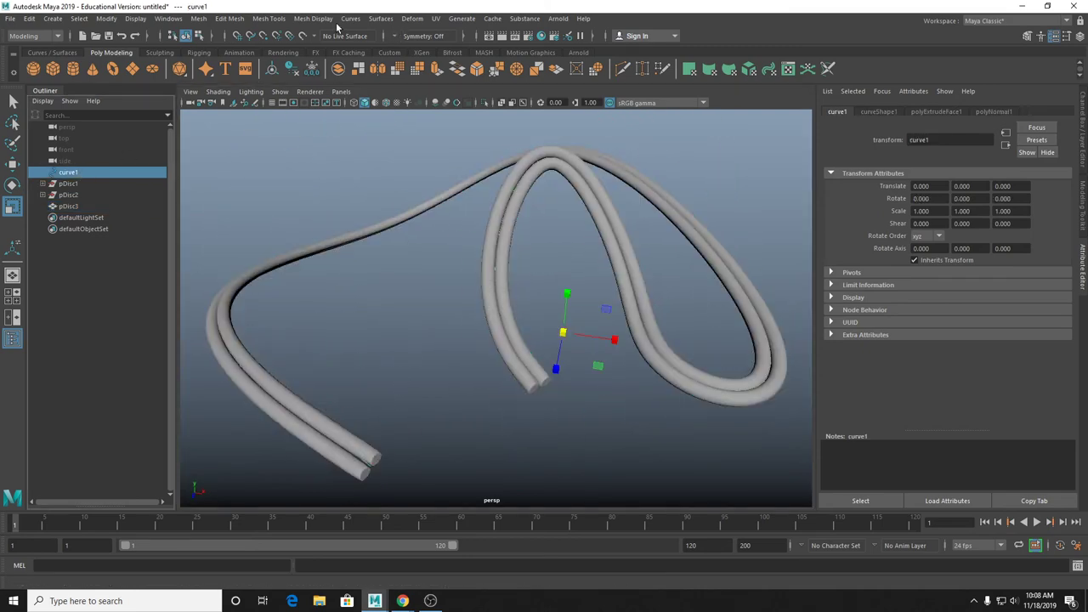
{"action": "left_click", "coordinate": [354, 18]}
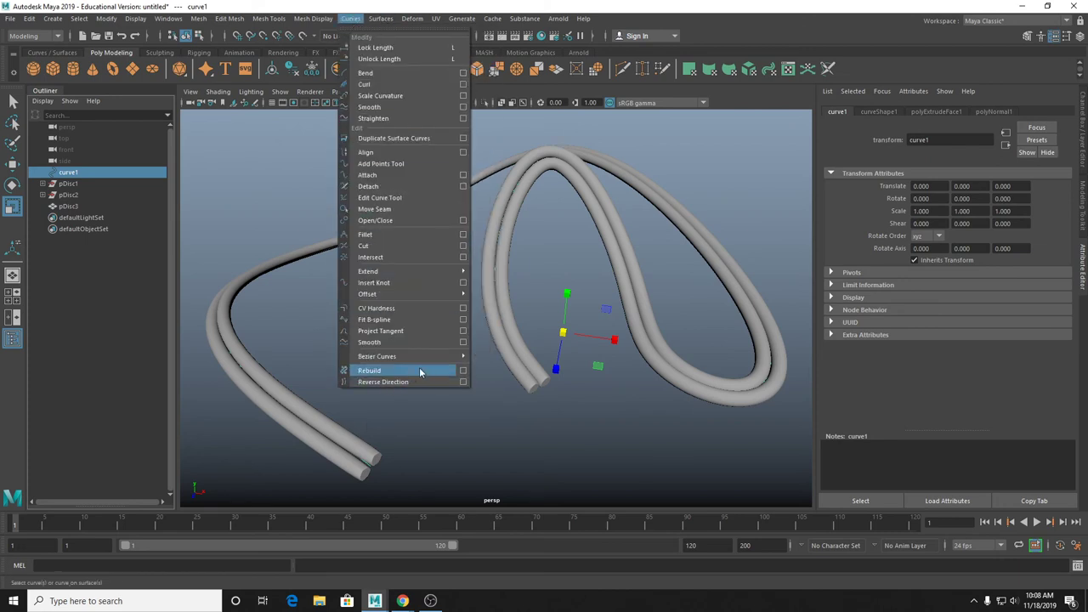
{"action": "left_click", "coordinate": [462, 370]}
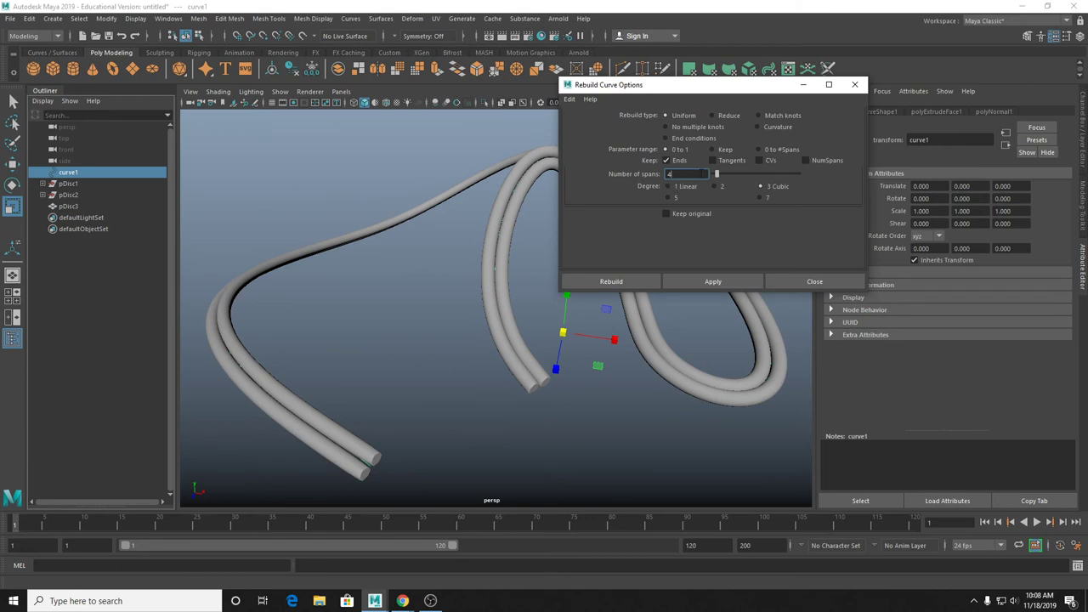
{"action": "double_click", "coordinate": [702, 174]}
{"action": "type", "text": "12"}
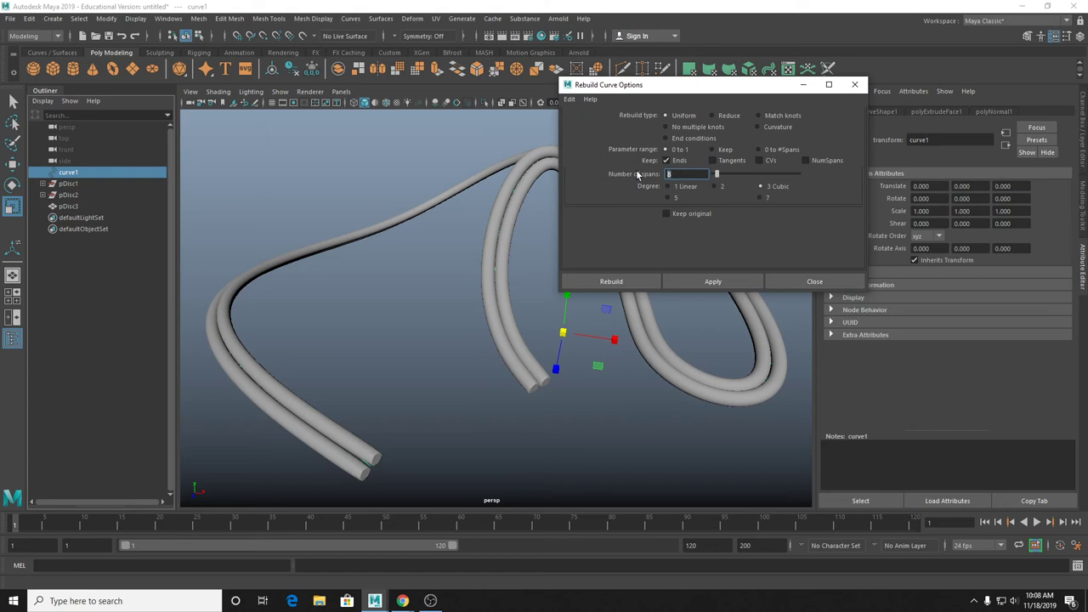
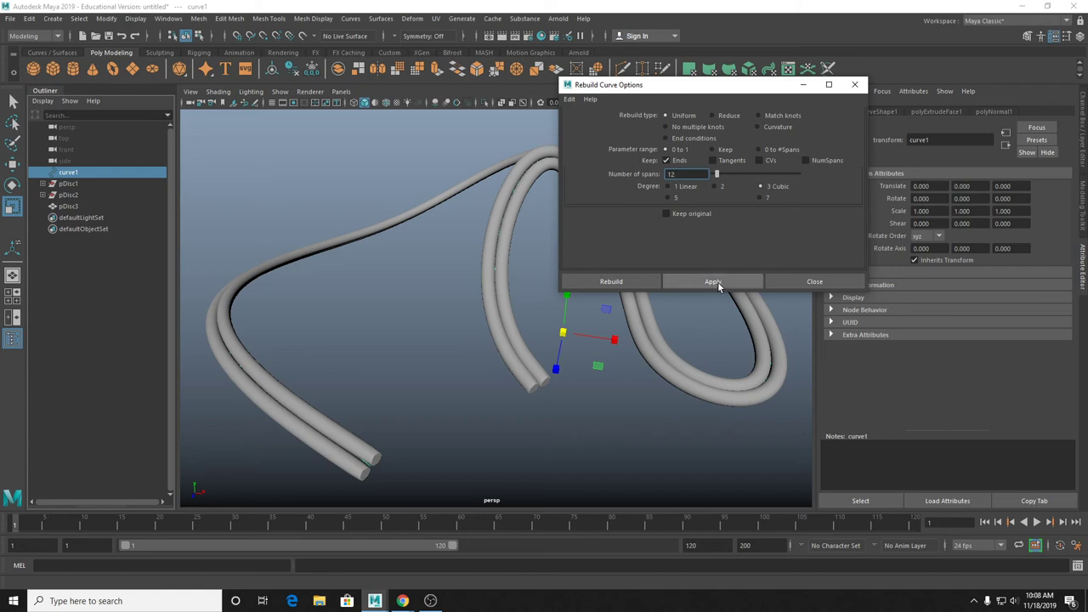
{"action": "left_click", "coordinate": [717, 281]}
{"action": "left_click_drag", "start_coordinate": [548, 279], "coordinate": [459, 258], "text": "alt"}
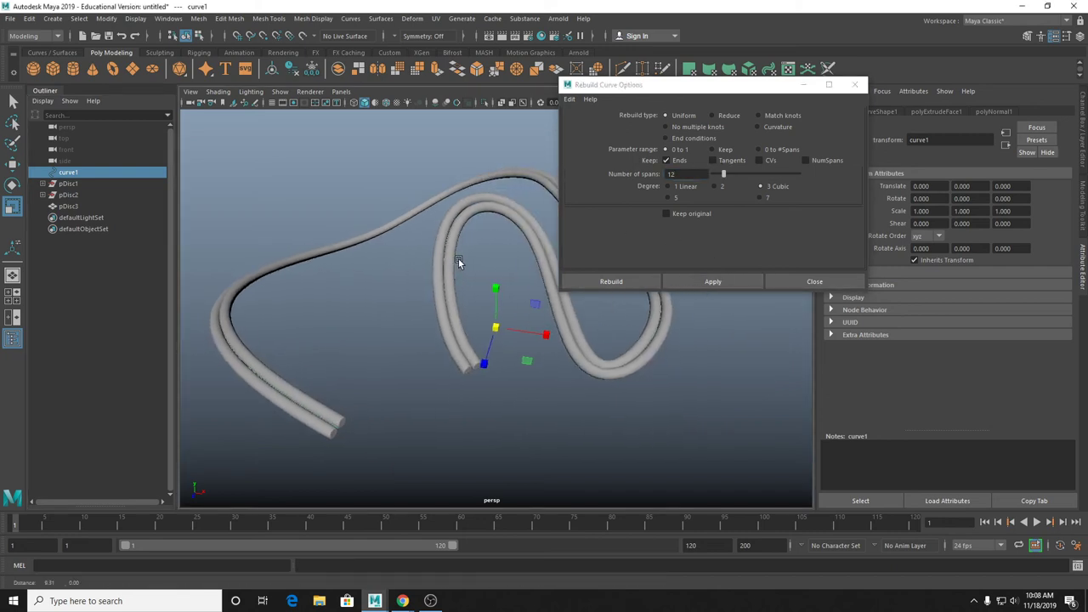
{"action": "key", "text": "super"}
{"action": "left_click", "coordinate": [812, 283]}
{"action": "left_click", "coordinate": [812, 283]}
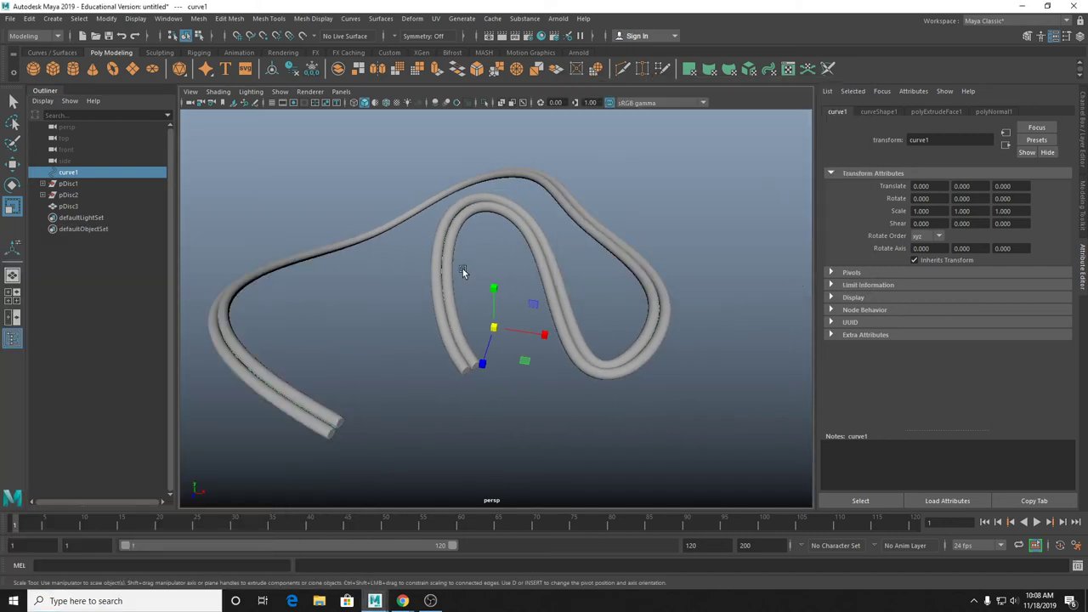
Examine the double-strand mesh from above and from the side to check how smoothly it follows the rebuilt curve.
{"action": "left_click", "coordinate": [505, 210]}
{"action": "left_click_drag", "start_coordinate": [498, 255], "coordinate": [486, 292], "text": "alt"}
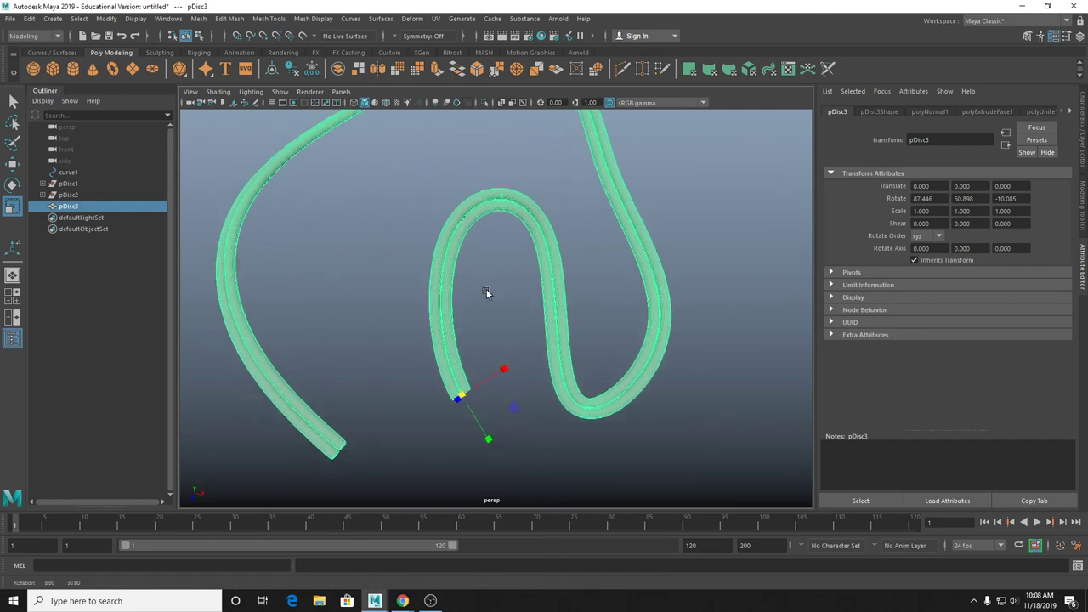
{"action": "key", "text": "f"}
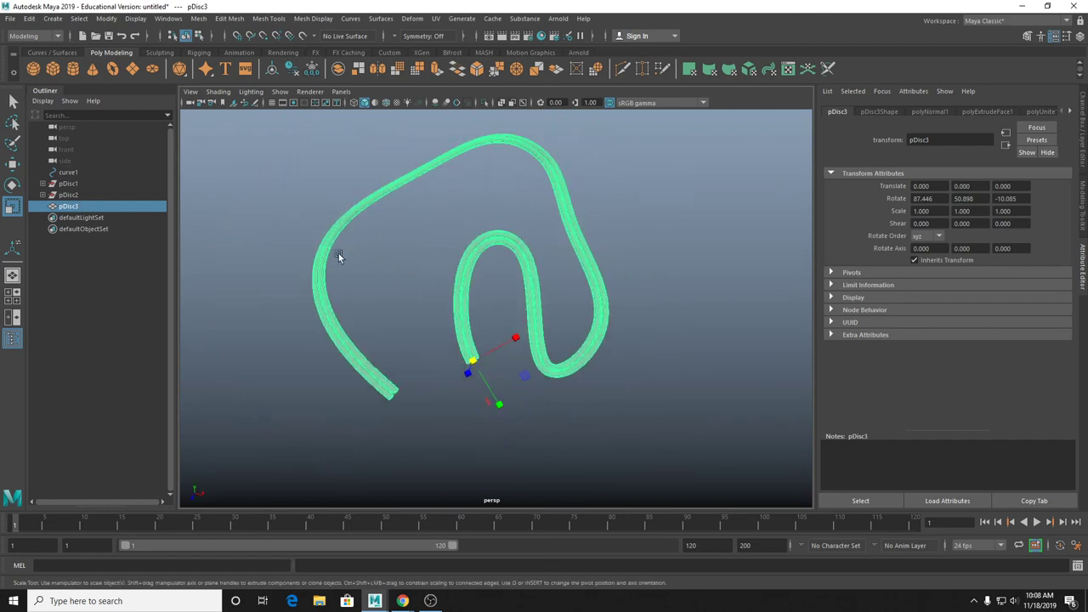
{"action": "right_click_drag", "start_coordinate": [339, 258], "coordinate": [341, 330], "text": "alt"}
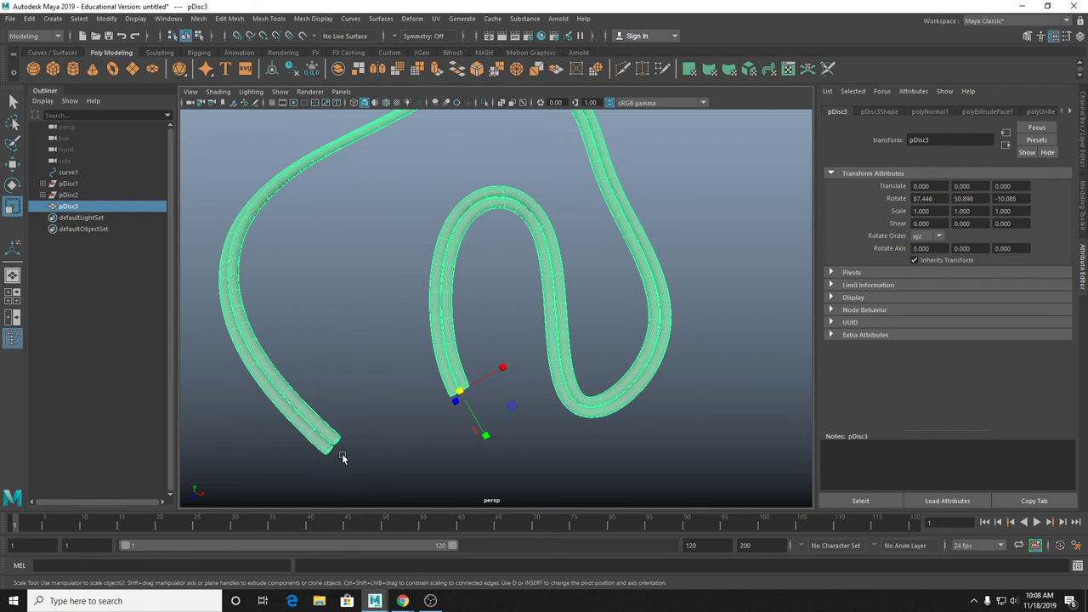
{"action": "left_click_drag", "start_coordinate": [372, 417], "coordinate": [388, 374], "text": "alt"}
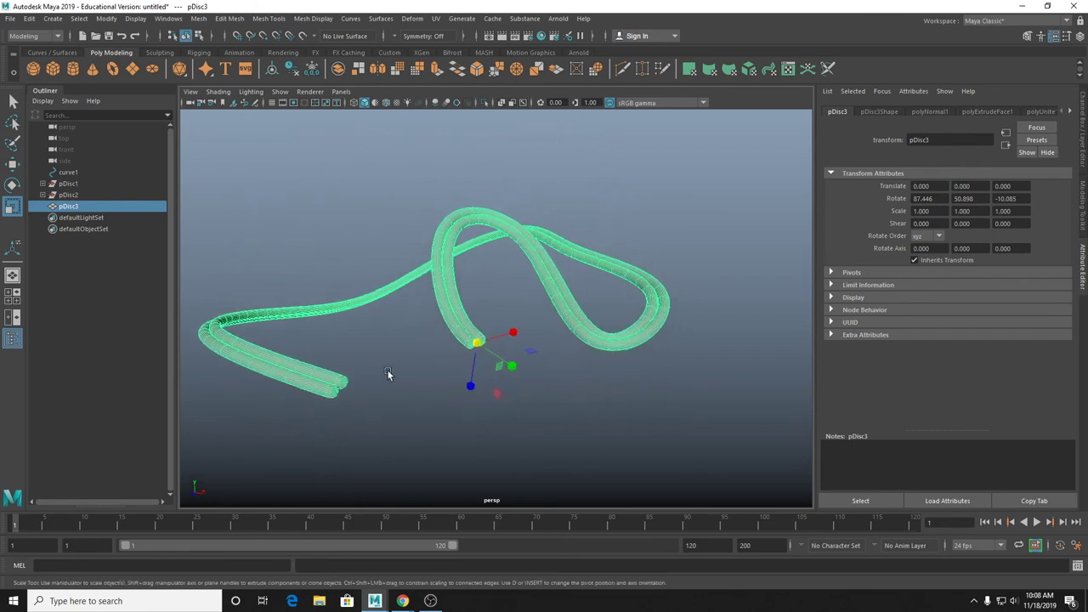
{"action": "left_click", "coordinate": [386, 349]}
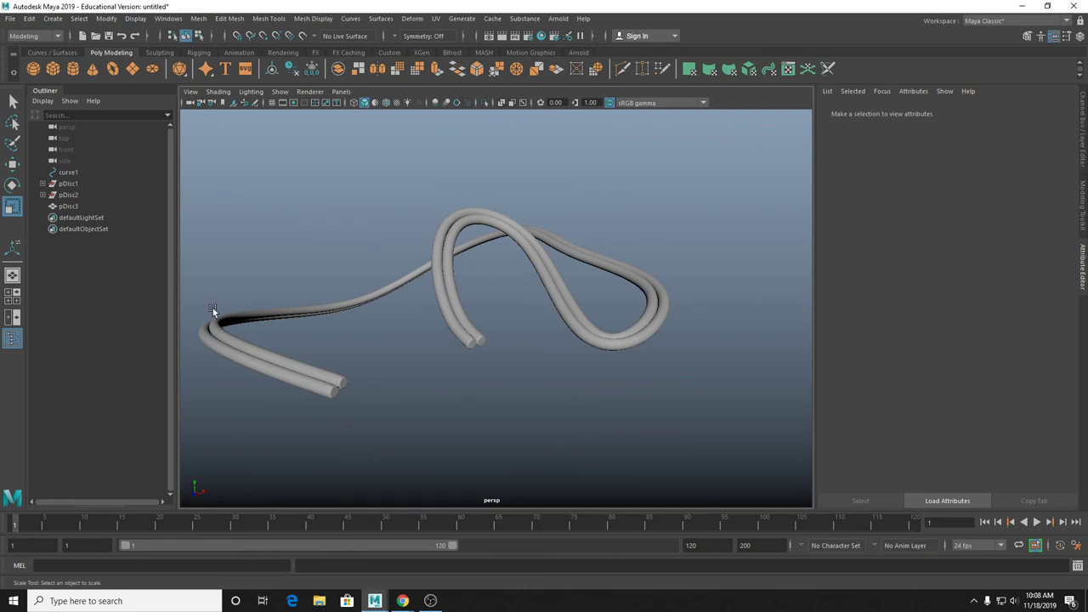
{"action": "scroll", "coordinate": [447, 249], "scroll_direction": "up", "scroll_amount": 5}
{"action": "left_click", "coordinate": [445, 263]}
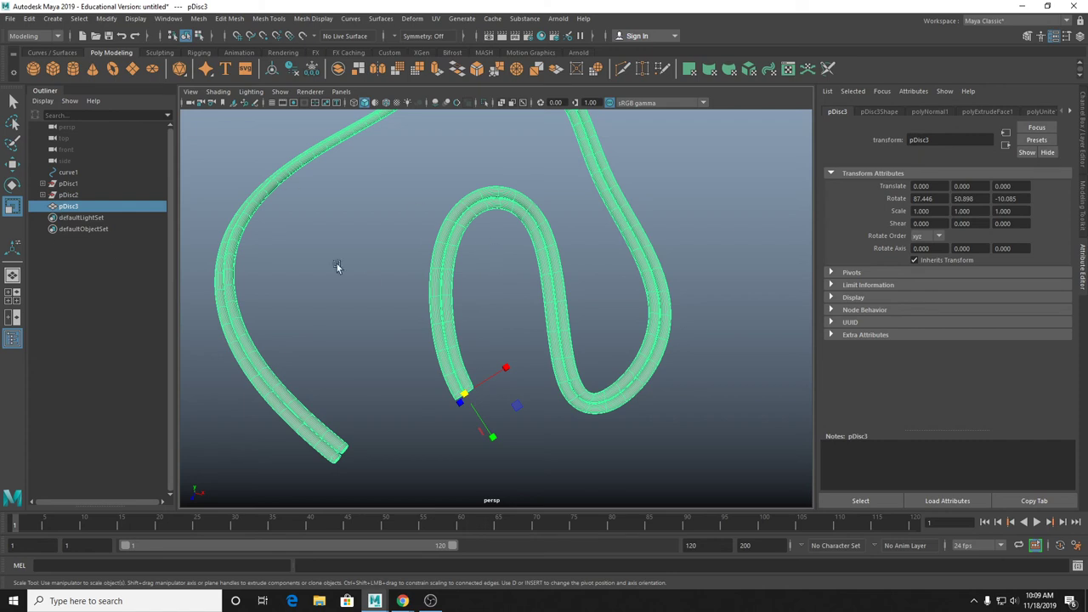
{"action": "left_click", "coordinate": [385, 338]}
{"action": "left_click_drag", "start_coordinate": [384, 337], "coordinate": [534, 366], "text": "alt"}
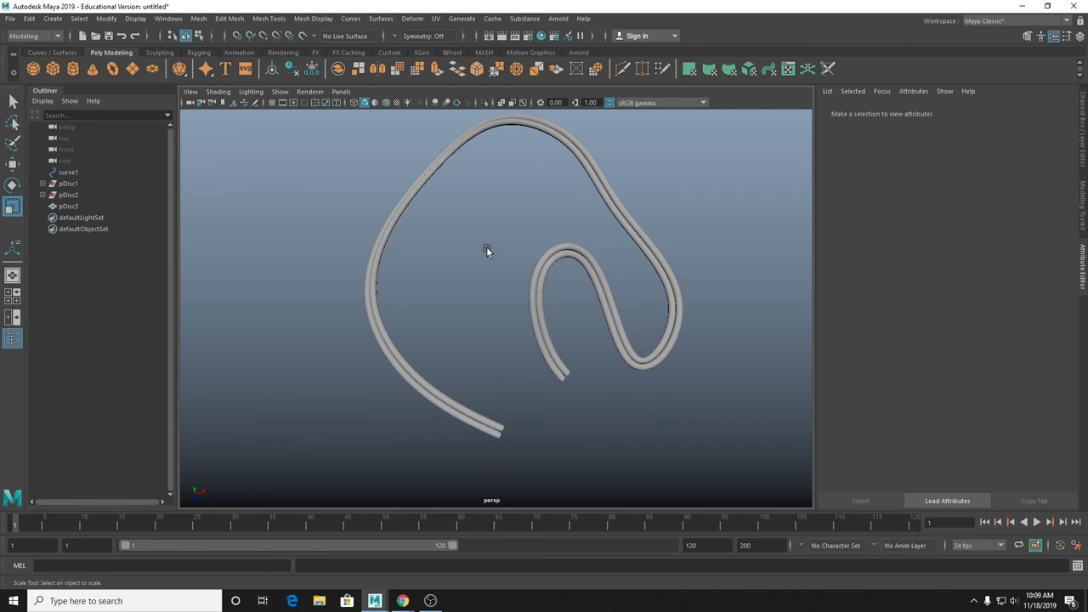
{"action": "key", "text": "super"}
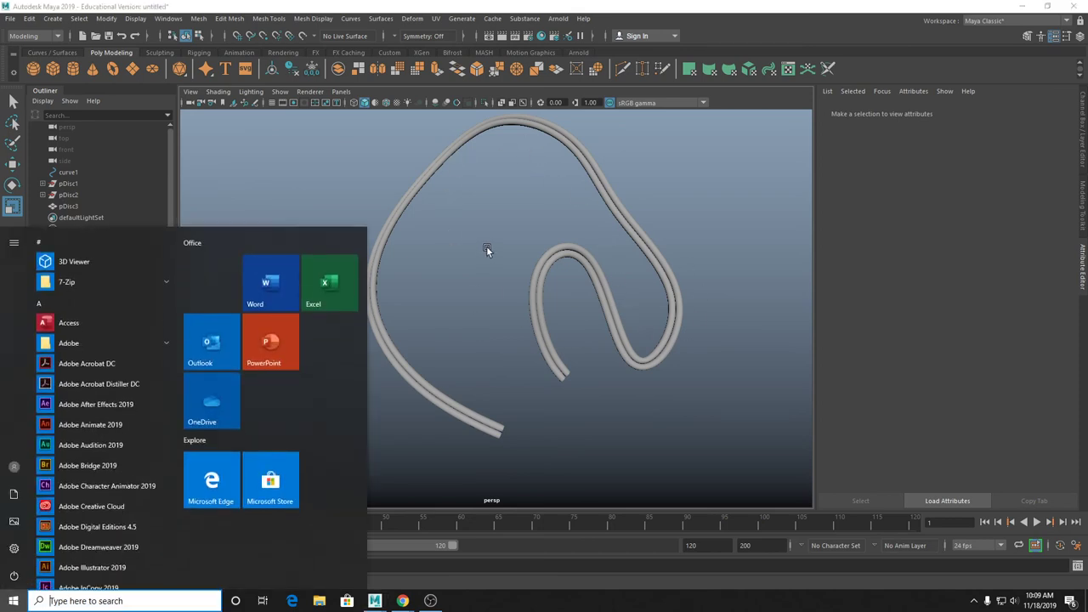
{"action": "key", "text": "super"}
Set the Divisions of the double-strand mesh's face extrusion to 100.
{"action": "left_click", "coordinate": [73, 207]}
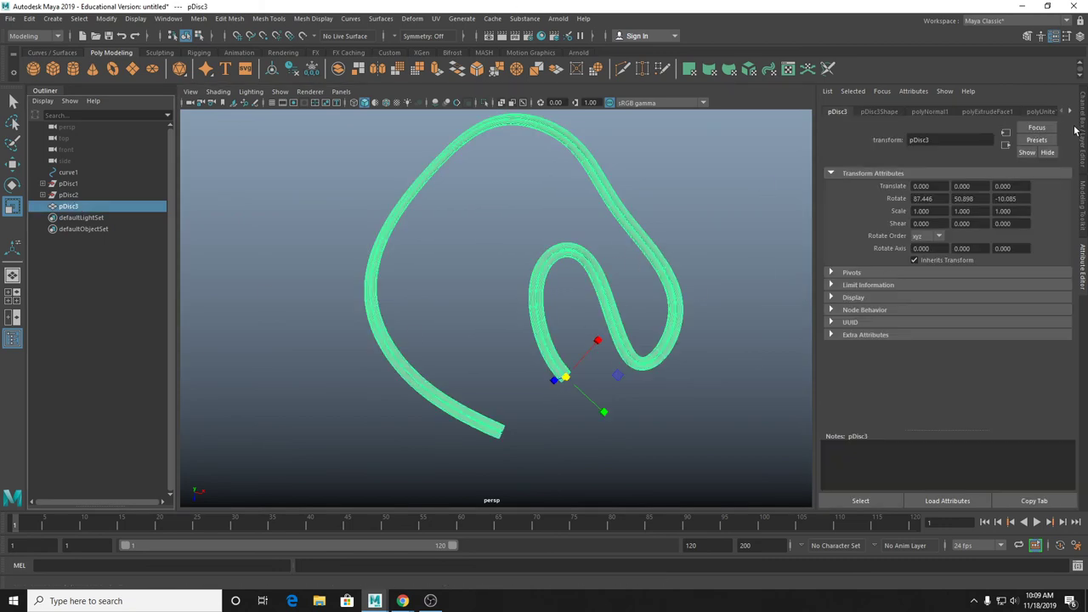
{"action": "left_click", "coordinate": [1083, 147]}
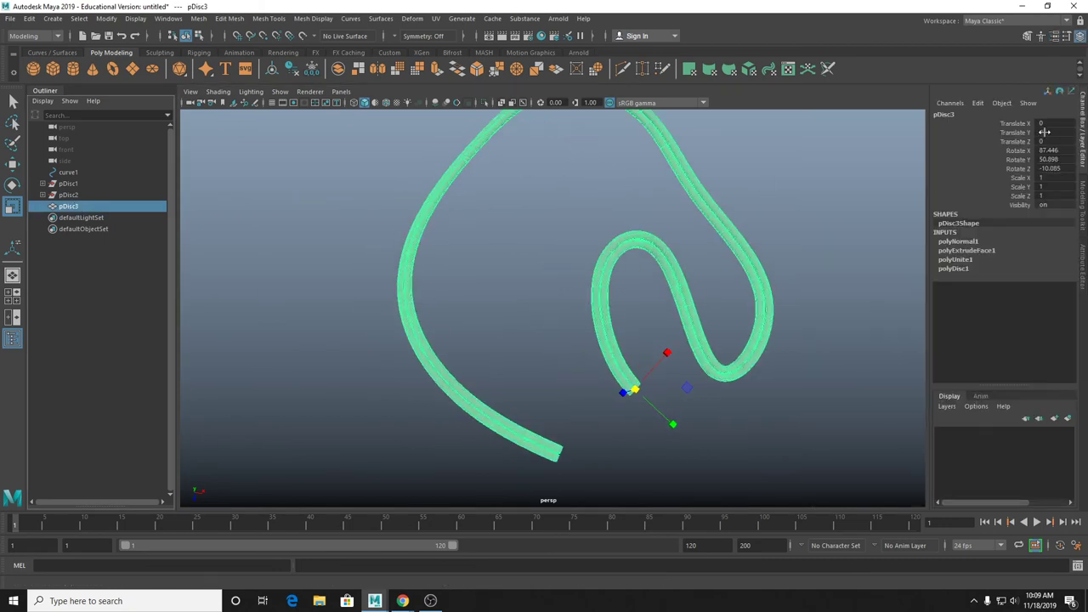
{"action": "left_click", "coordinate": [954, 250]}
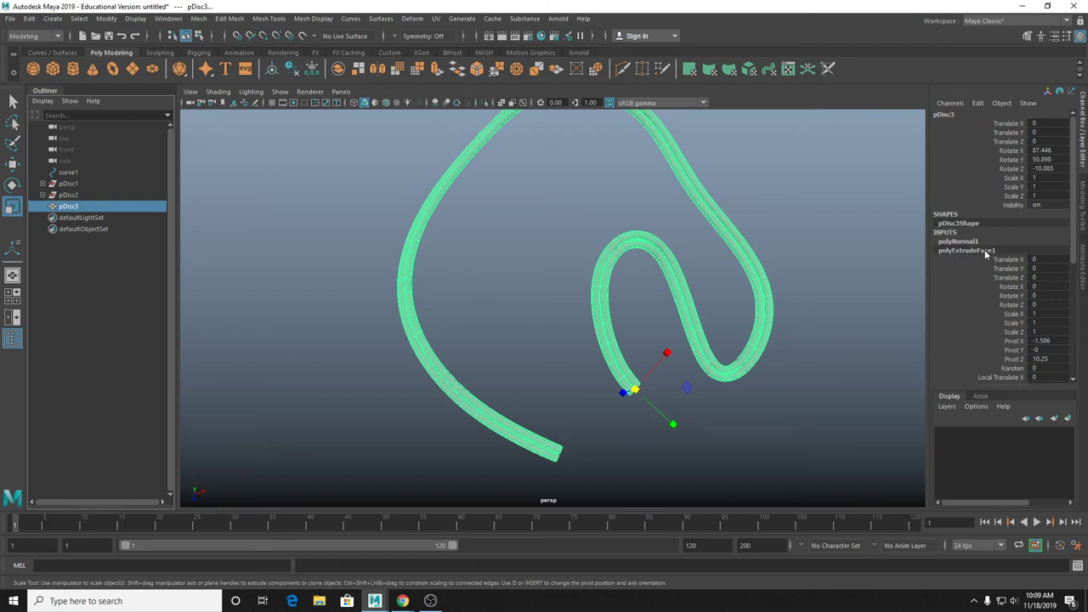
{"action": "scroll", "coordinate": [989, 265], "scroll_direction": "down", "scroll_amount": 5}
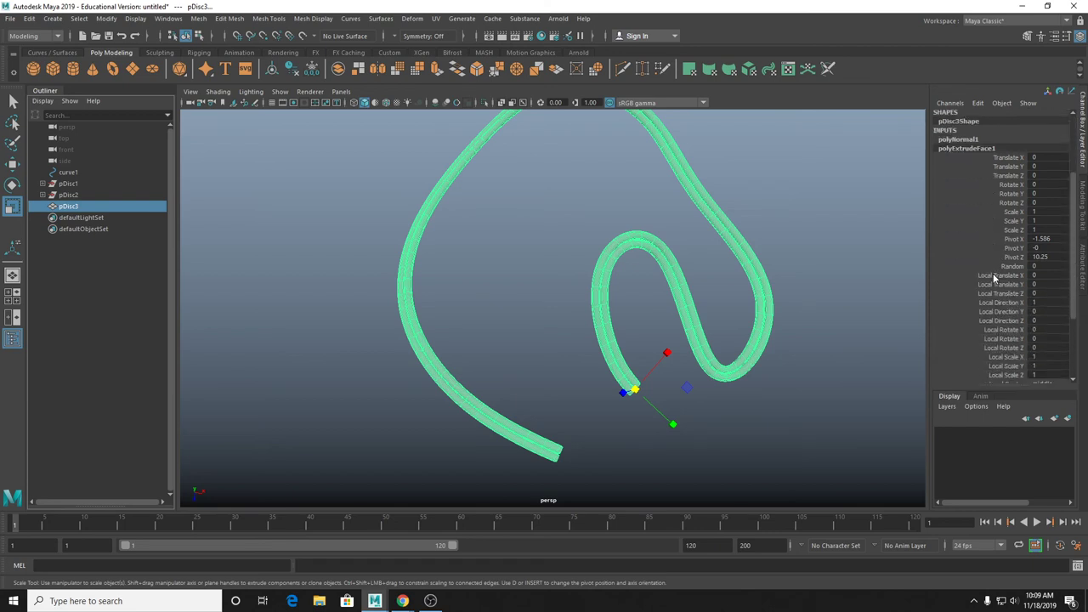
{"action": "double_click", "coordinate": [1049, 336]}
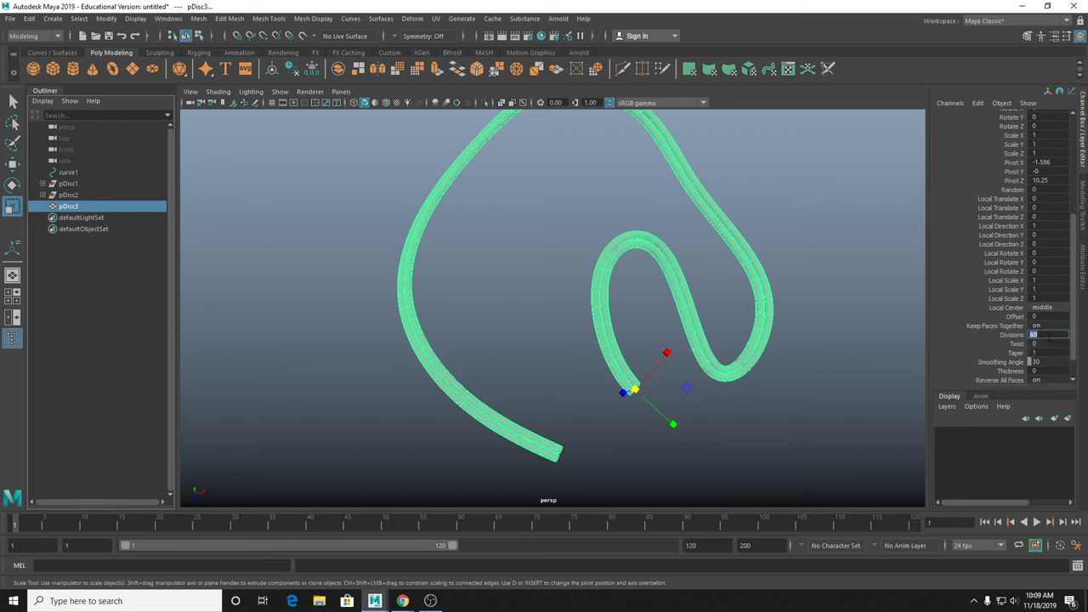
{"action": "type", "text": "100"}
{"action": "key", "text": "Return"}
{"action": "scroll", "coordinate": [537, 328], "scroll_direction": "up", "scroll_amount": 3}
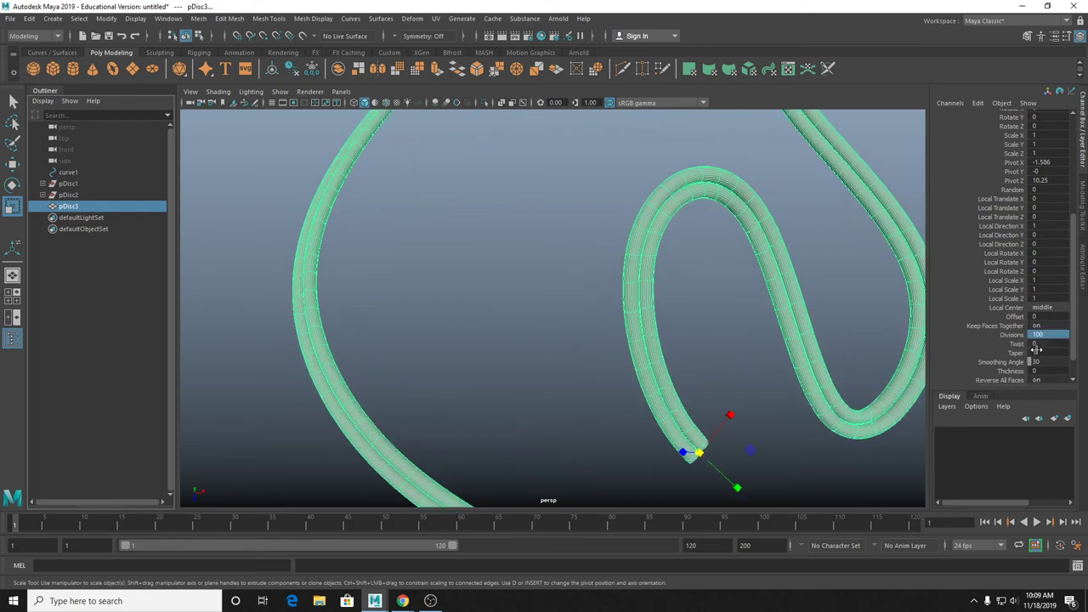
Set the face extrusion's Twist to 3000 so the two strands wind around each other along the curve.
{"action": "left_click", "coordinate": [1016, 343]}
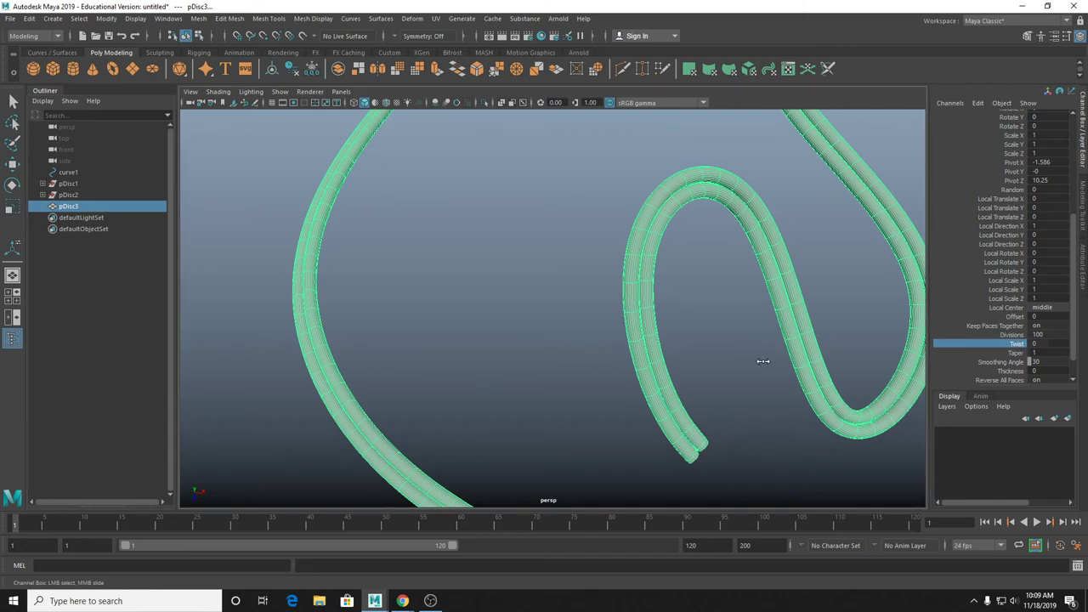
{"action": "middle_click_drag", "start_coordinate": [760, 363], "coordinate": [884, 365]}
{"action": "double_click", "coordinate": [1046, 344]}
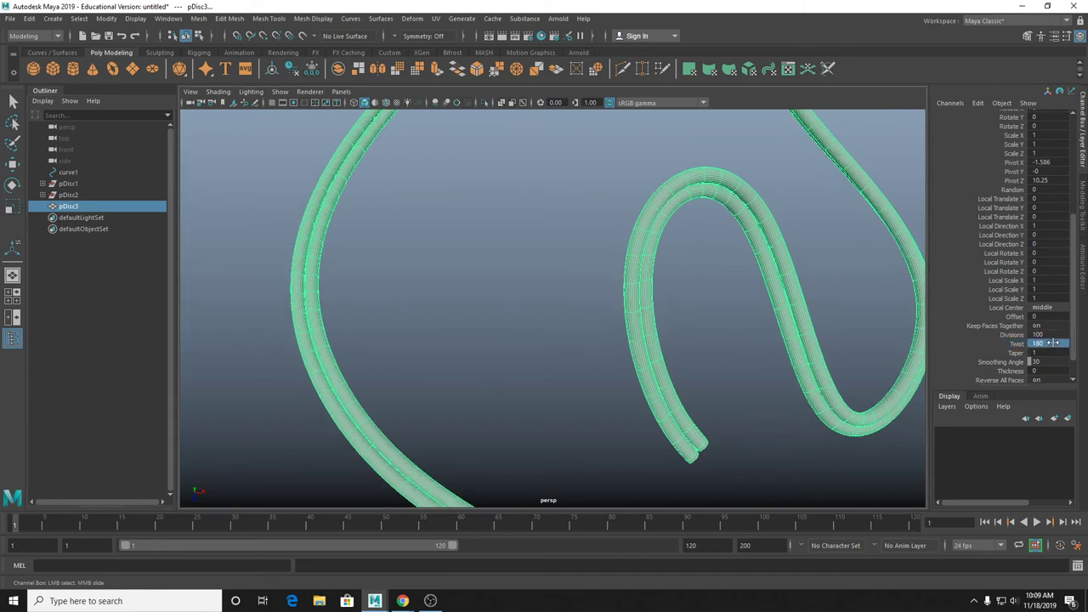
{"action": "type", "text": "3000"}
{"action": "key", "text": "Return"}
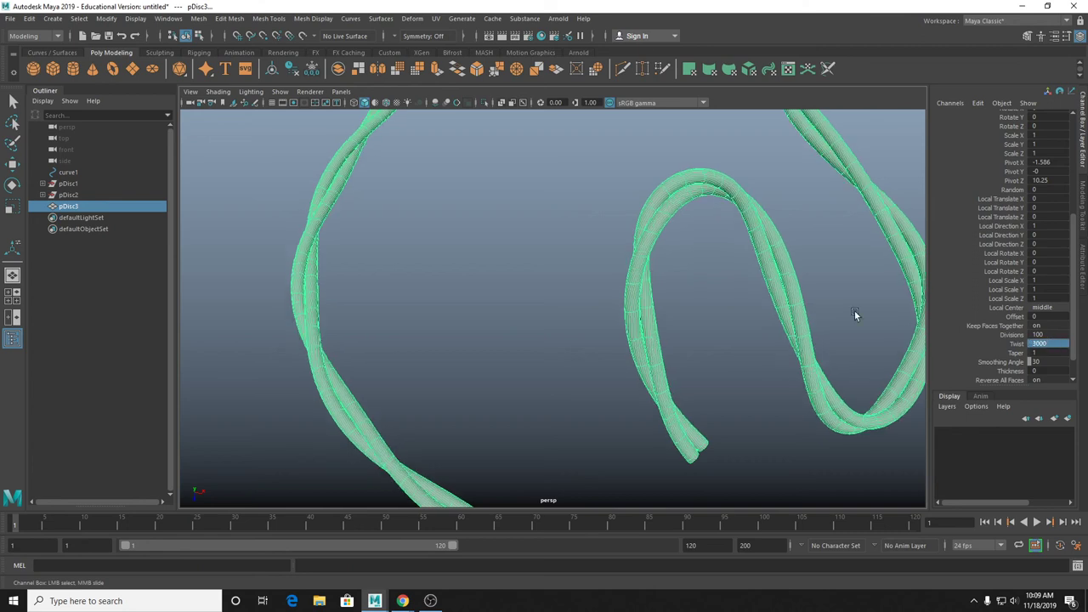
{"action": "right_click_drag", "start_coordinate": [854, 310], "coordinate": [663, 309], "text": "alt"}
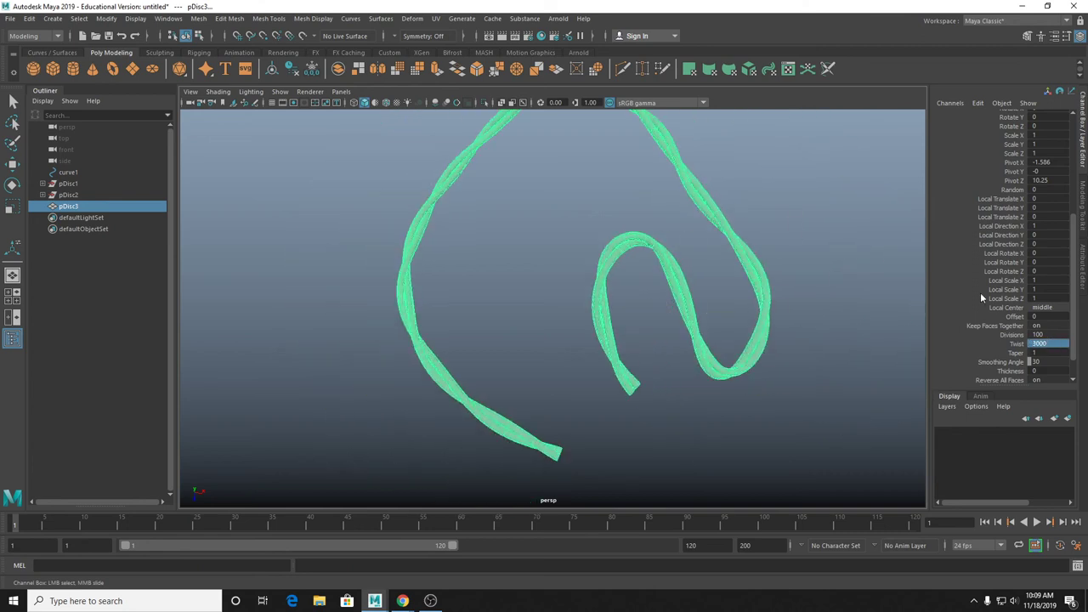
Set the face extrusion's Twist to 8000 so the strands wind more tightly, and deselect the wire mesh.
{"action": "double_click", "coordinate": [1046, 343]}
{"action": "key", "text": "Return"}
{"action": "double_click", "coordinate": [1042, 344]}
{"action": "type", "text": "8000"}
{"action": "key", "text": "Return"}
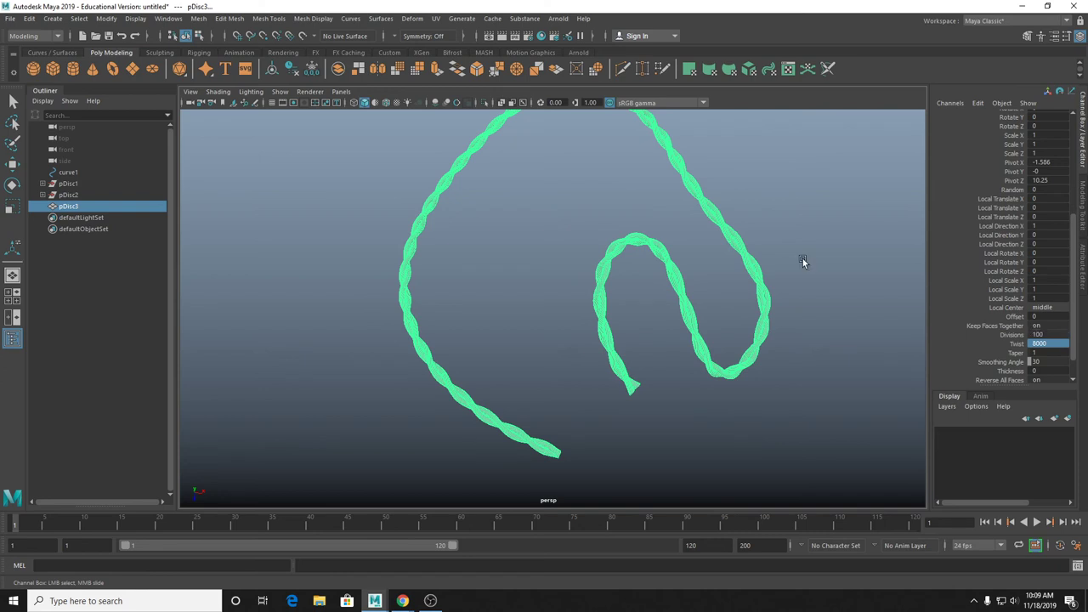
{"action": "left_click", "coordinate": [456, 286]}
{"action": "key", "text": "r"}
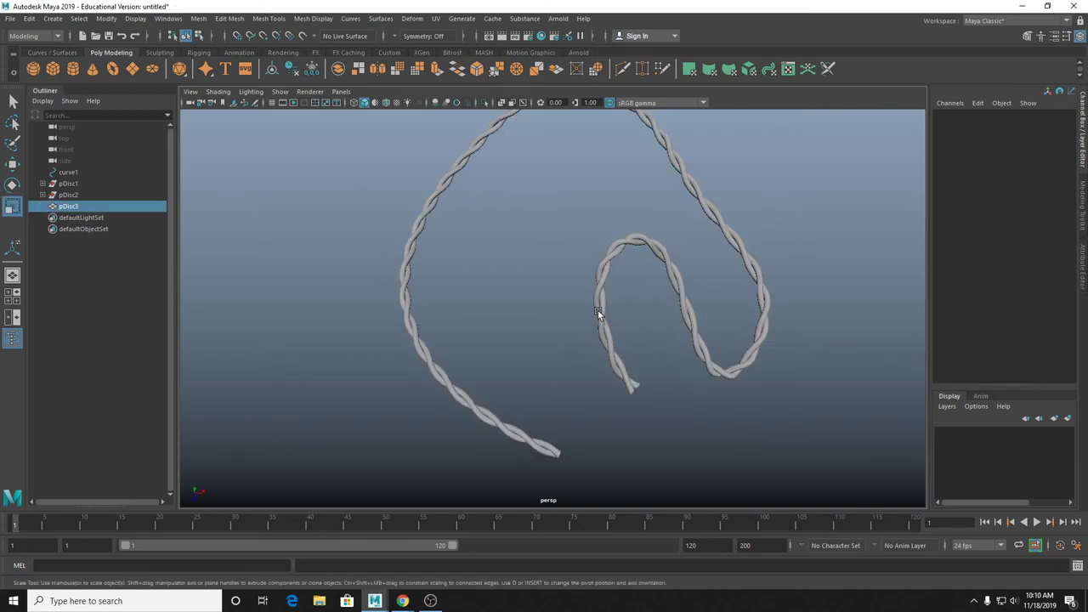
{"action": "left_click", "coordinate": [598, 314]}
{"action": "left_click", "coordinate": [748, 418]}
Isolate the path curve, select one control vertex on its long outer stretch, and restore the full scene.
{"action": "left_click_drag", "start_coordinate": [748, 417], "coordinate": [649, 310], "text": "alt"}
{"action": "left_click_drag", "start_coordinate": [745, 335], "coordinate": [569, 288], "text": "alt"}
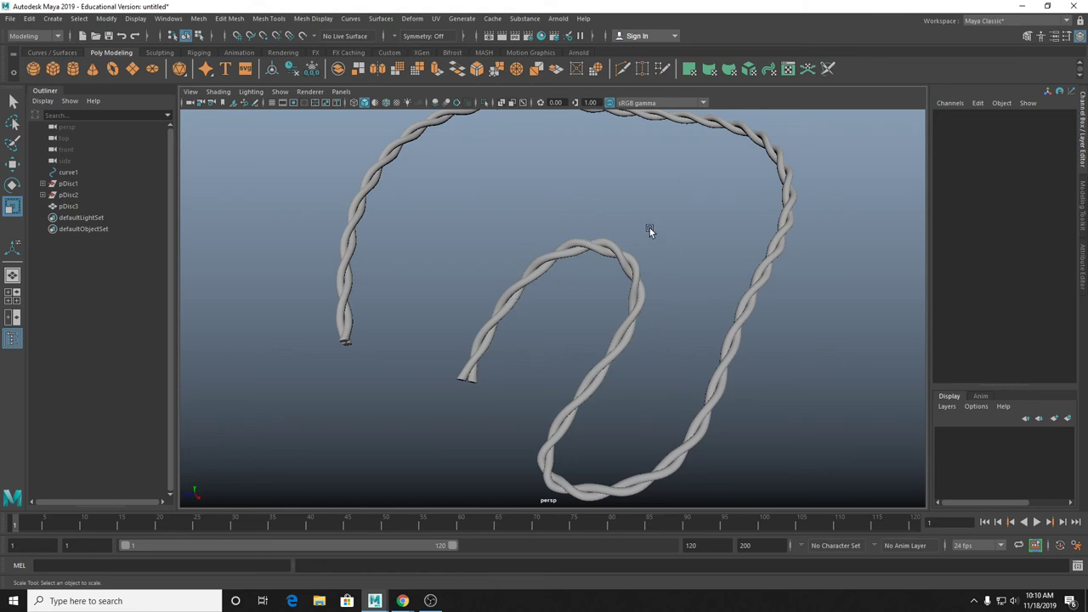
{"action": "left_click_drag", "start_coordinate": [649, 228], "coordinate": [504, 249], "text": "alt"}
{"action": "left_click", "coordinate": [550, 249]}
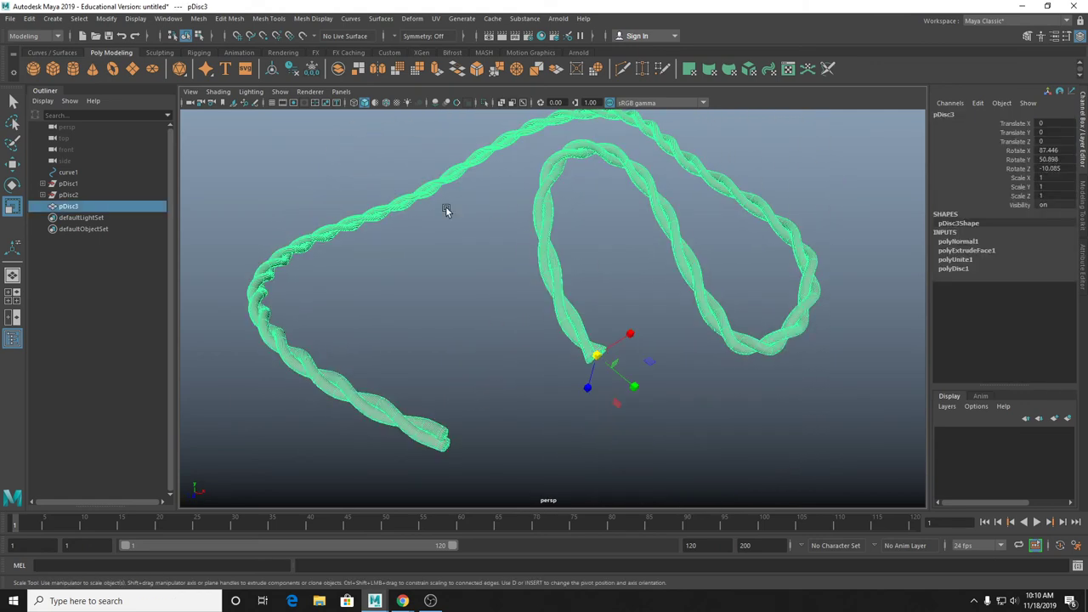
{"action": "left_click", "coordinate": [95, 168]}
{"action": "key", "text": "ctrl+1"}
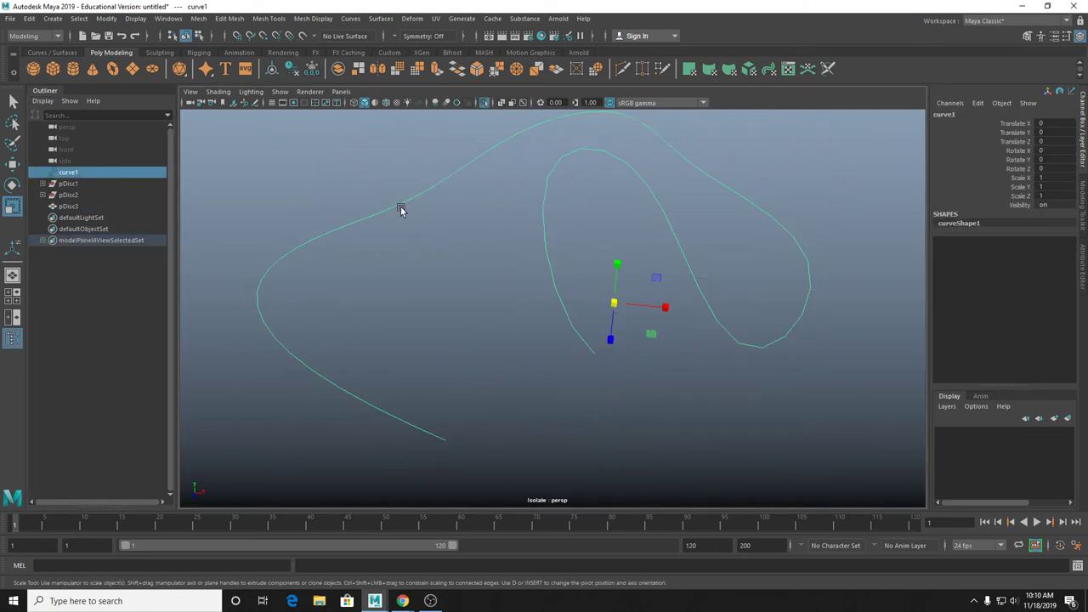
{"action": "right_click_drag", "start_coordinate": [400, 206], "coordinate": [361, 204]}
{"action": "left_click_drag", "start_coordinate": [332, 175], "coordinate": [447, 250]}
{"action": "key", "text": "ctrl+1"}
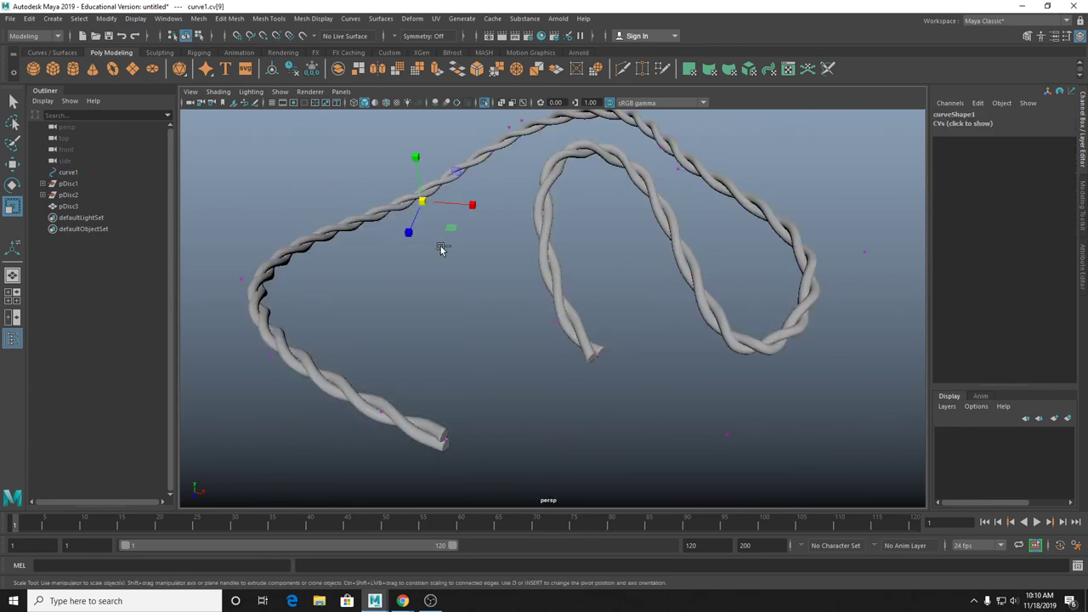
Try moving the selected control vertex to reshape the twisted wire, undo the moves, and return to object selection.
{"action": "key", "text": "w"}
{"action": "left_click_drag", "start_coordinate": [447, 182], "coordinate": [422, 160]}
{"action": "left_click_drag", "start_coordinate": [462, 235], "coordinate": [467, 231], "text": "alt"}
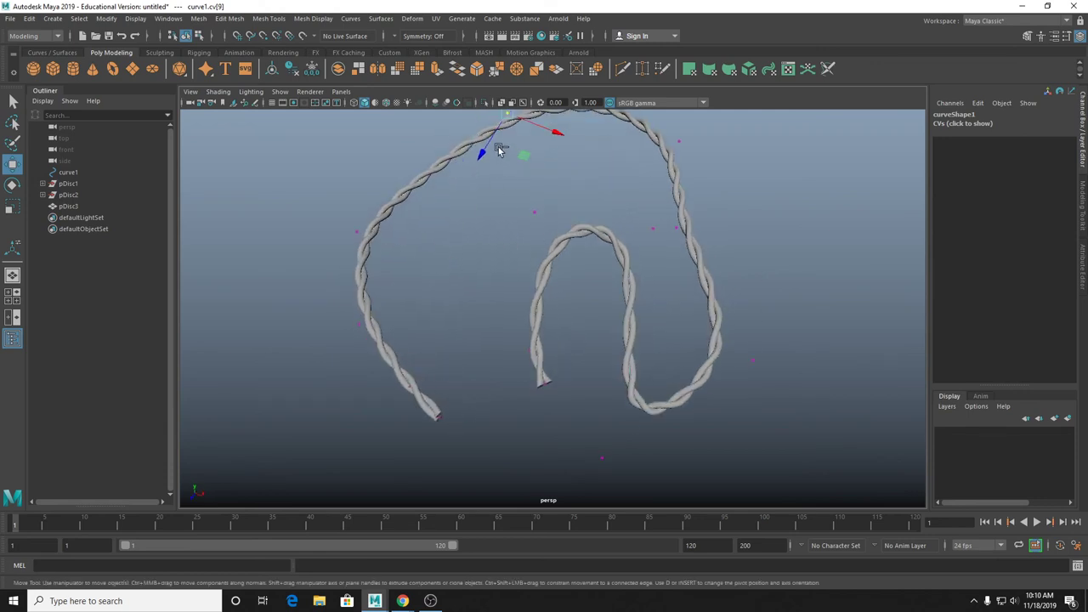
{"action": "left_click_drag", "start_coordinate": [473, 165], "coordinate": [498, 376]}
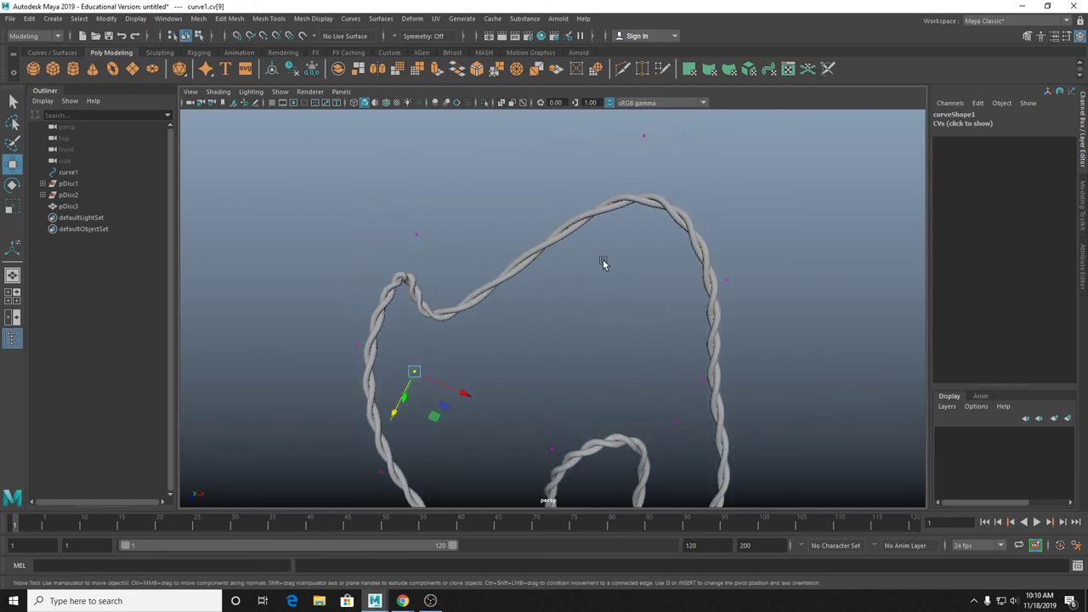
{"action": "key", "text": "ctrl+z"}
{"action": "left_click_drag", "start_coordinate": [606, 329], "coordinate": [445, 248], "text": "alt"}
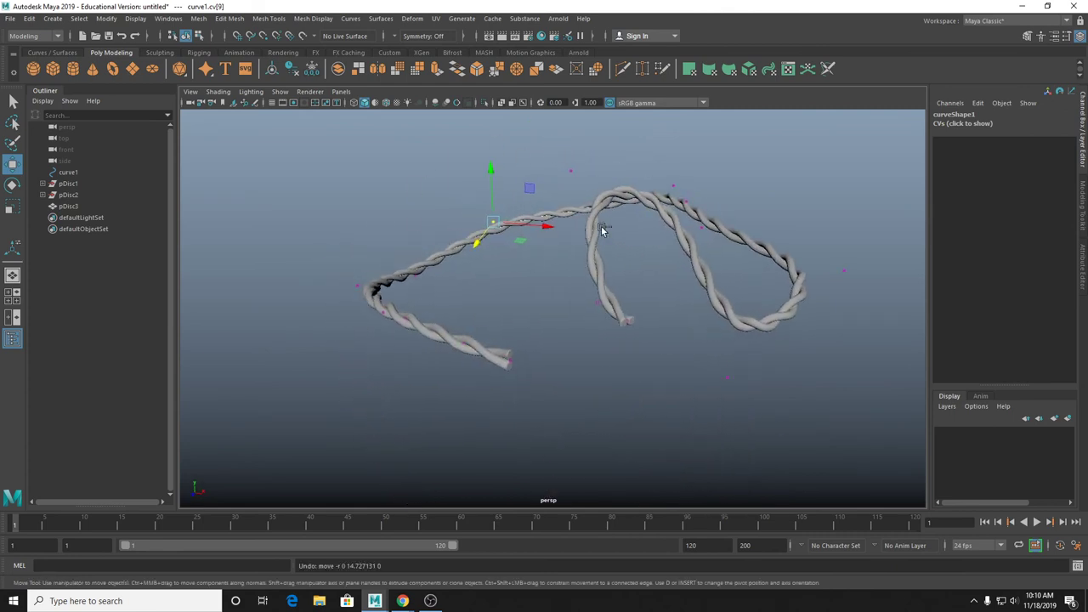
{"action": "key", "text": "ctrl+z"}
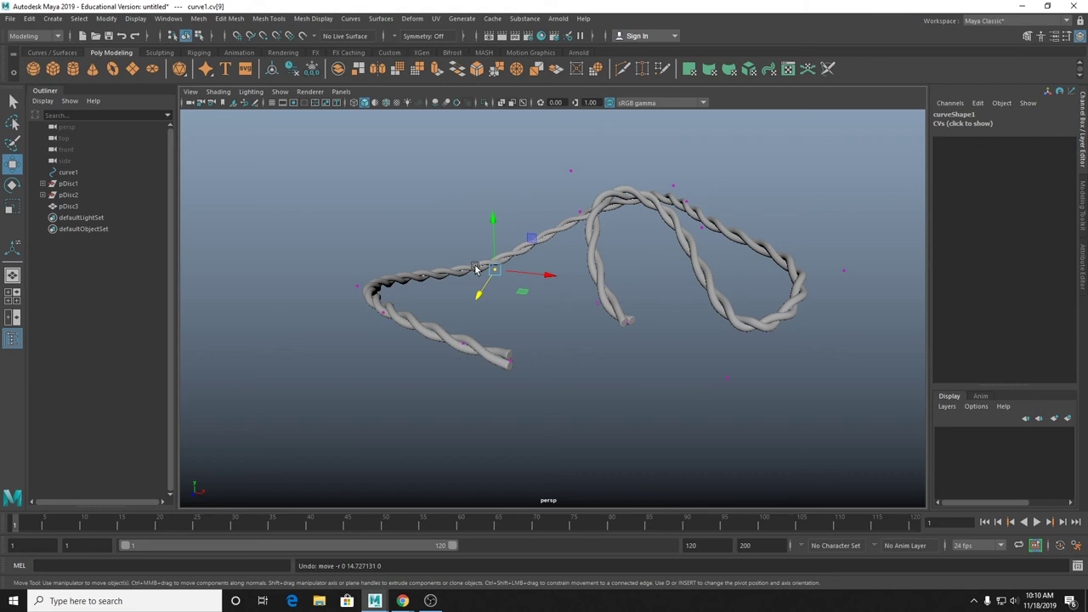
{"action": "key", "text": "q"}
{"action": "right_click_drag", "start_coordinate": [506, 205], "coordinate": [451, 191]}
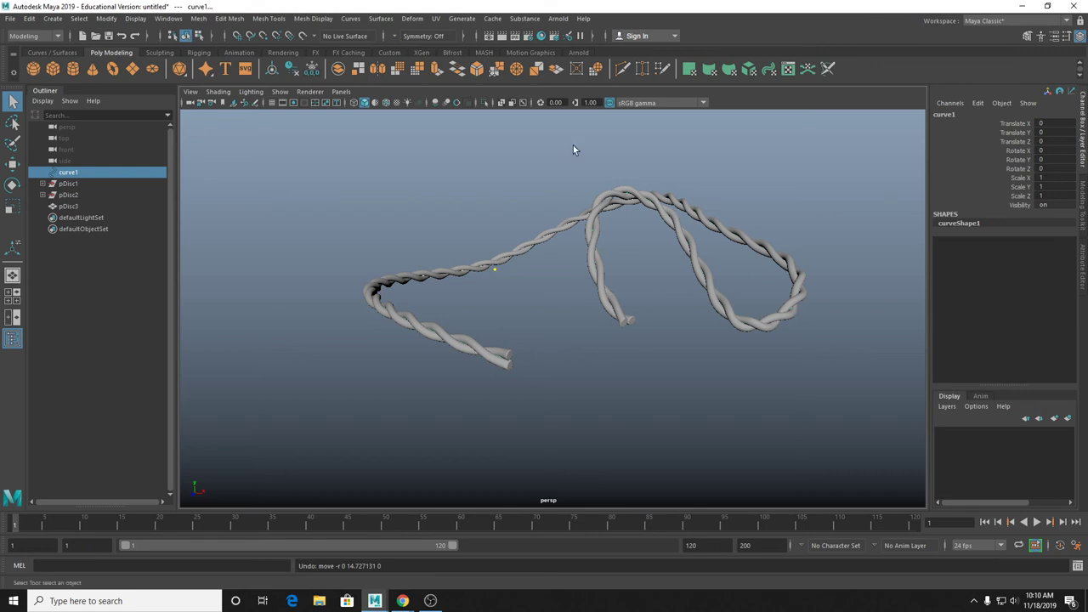
Create a polygon helix primitive with default settings and frame it.
{"action": "left_click_drag", "start_coordinate": [573, 149], "coordinate": [590, 214], "text": "alt"}
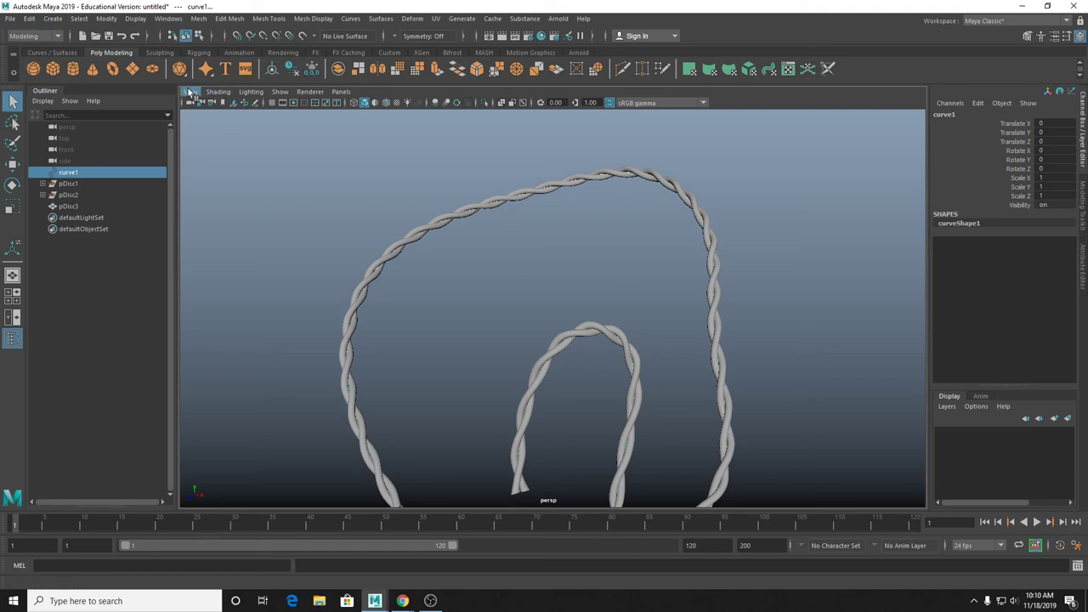
{"action": "left_click", "coordinate": [52, 18]}
{"action": "mouse_move", "coordinate": [90, 49]}
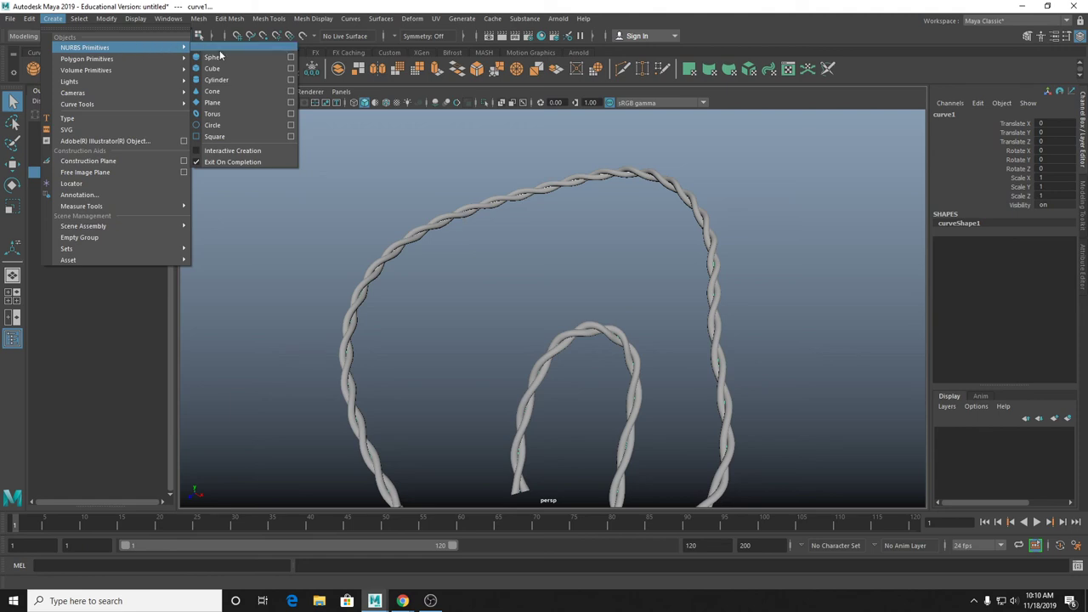
{"action": "mouse_move", "coordinate": [162, 59]}
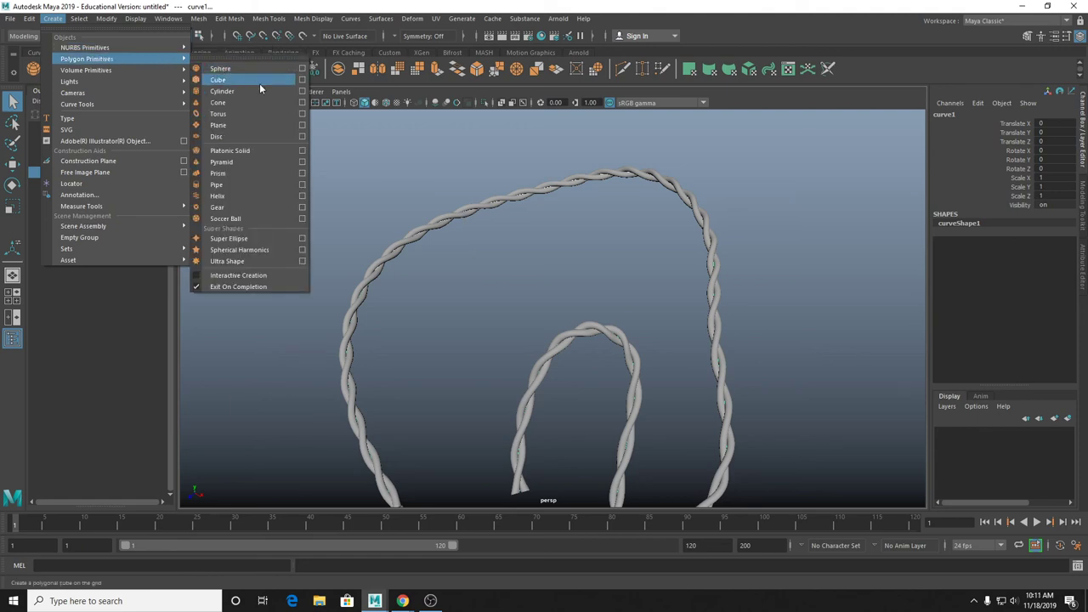
{"action": "left_click", "coordinate": [287, 196]}
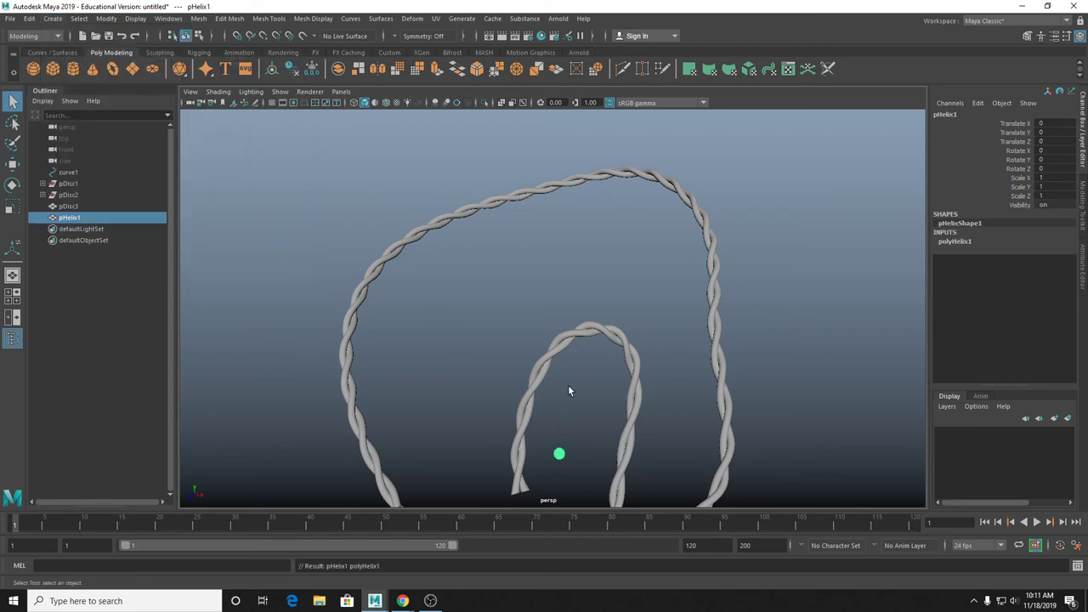
{"action": "key", "text": "f"}
Set the helix's Height to 2.3 and its Subdivisions Coil to 20.
{"action": "left_click", "coordinate": [956, 241]}
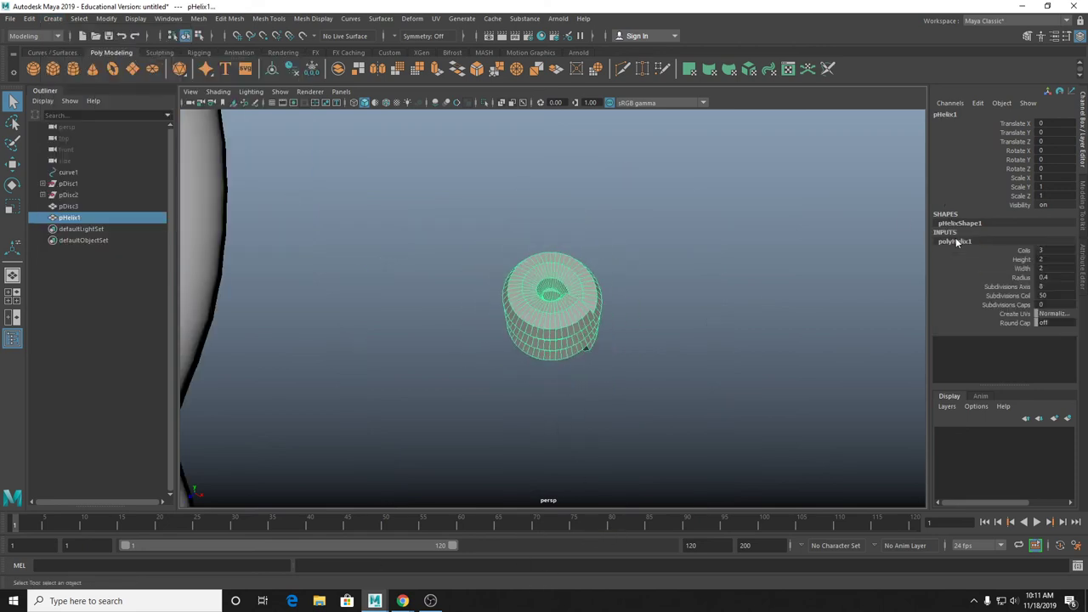
{"action": "left_click", "coordinate": [1024, 251]}
{"action": "left_click", "coordinate": [1022, 259]}
{"action": "middle_click_drag", "start_coordinate": [800, 284], "coordinate": [714, 296]}
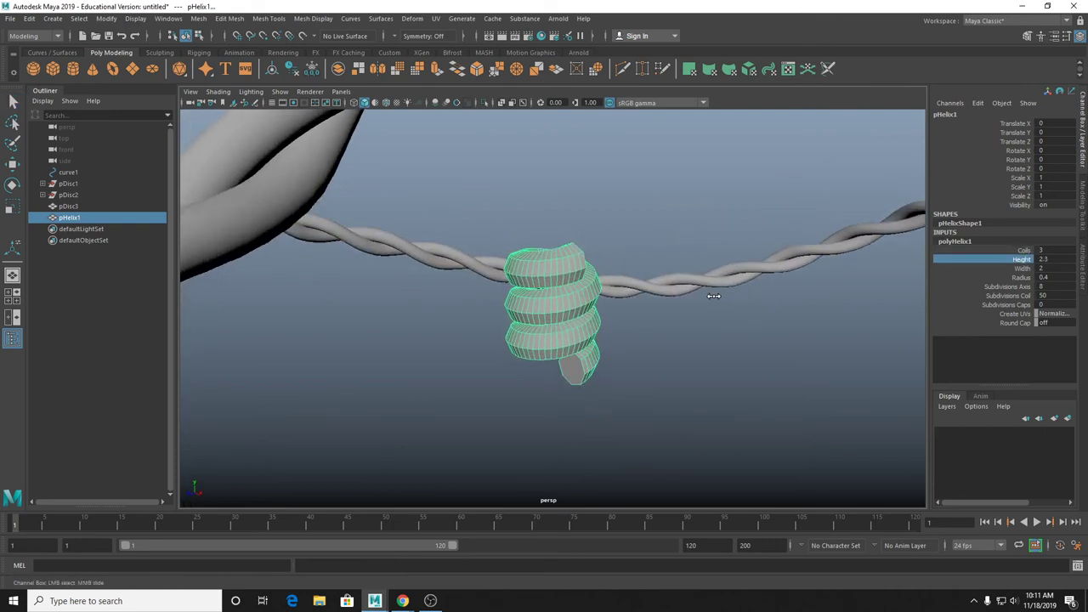
{"action": "left_click", "coordinate": [1057, 295]}
{"action": "key", "text": "Return"}
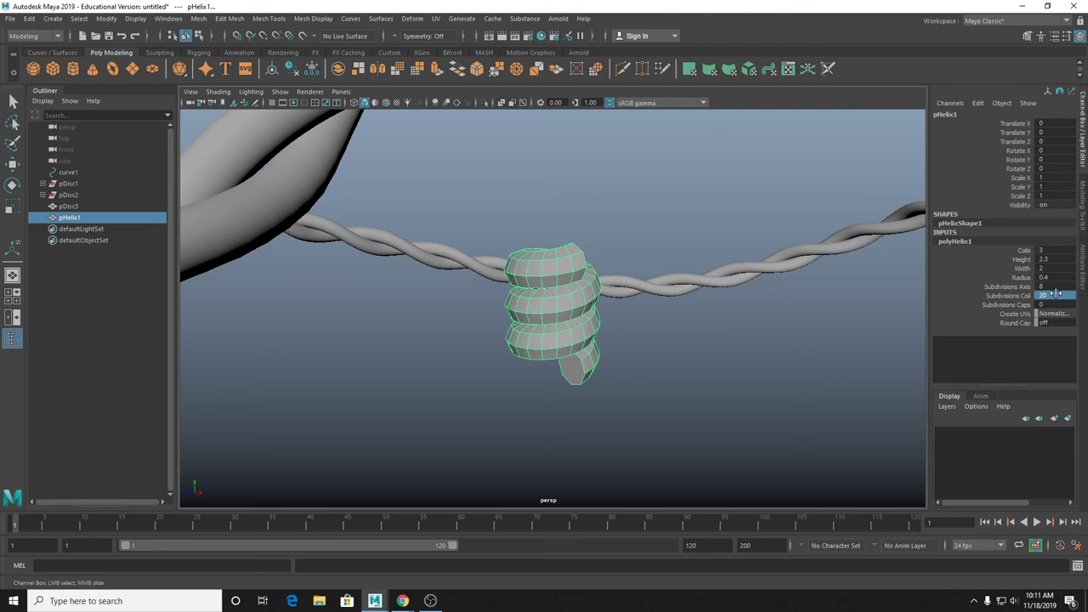
Extrude the helix's two end faces outward into long straight prongs and delete the mesh's history.
{"action": "left_click_drag", "start_coordinate": [749, 269], "coordinate": [573, 274], "text": "alt"}
{"action": "right_click_drag", "start_coordinate": [566, 285], "coordinate": [559, 308]}
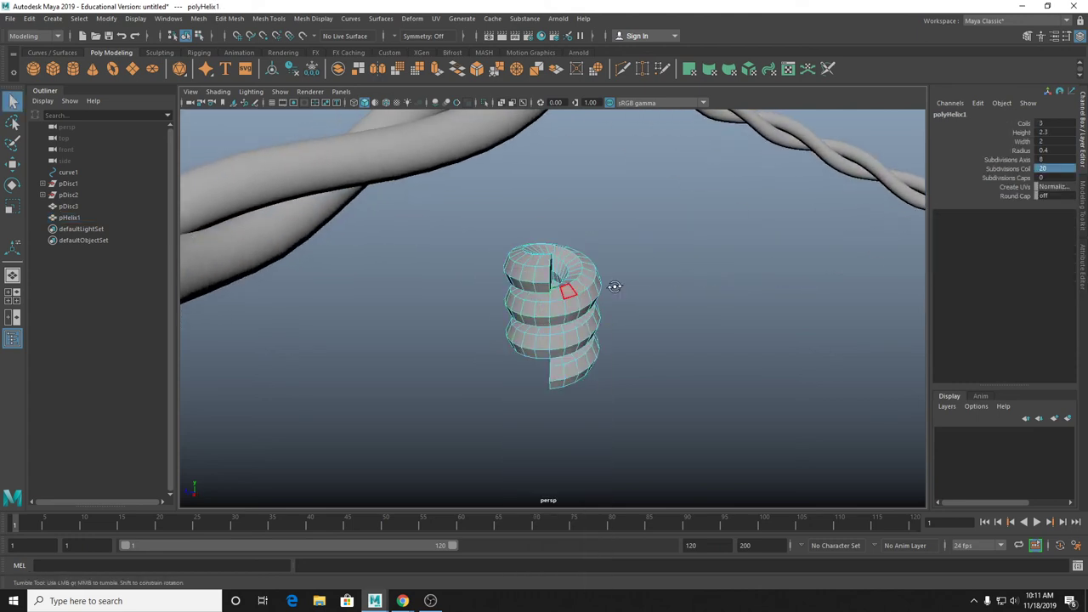
{"action": "mouse_move", "coordinate": [561, 286]}
{"action": "left_mouse_down", "text": "alt"}
{"action": "mouse_move", "coordinate": [532, 274]}
{"action": "mouse_move", "coordinate": [654, 306]}
{"action": "mouse_move", "coordinate": [564, 381]}
{"action": "mouse_move", "coordinate": [289, 523]}
{"action": "mouse_move", "coordinate": [599, 327]}
{"action": "mouse_move", "coordinate": [555, 297]}
{"action": "left_mouse_up", "text": "alt"}
{"action": "left_click", "coordinate": [532, 274]}
{"action": "left_click", "coordinate": [579, 365]}
{"action": "key", "text": "ctrl+e"}
{"action": "right_click_drag", "start_coordinate": [556, 296], "coordinate": [607, 260]}
{"action": "left_click_drag", "start_coordinate": [607, 260], "coordinate": [535, 281], "text": "alt"}
{"action": "key", "text": "alt+shift+d"}
Move the tip vertices of both prongs to angle and shorten them into slanted barbs, then deselect the helix.
{"action": "right_click_drag", "start_coordinate": [536, 281], "coordinate": [449, 235]}
{"action": "left_click_drag", "start_coordinate": [449, 235], "coordinate": [481, 241]}
{"action": "left_click_drag", "start_coordinate": [629, 323], "coordinate": [675, 417], "text": "shift"}
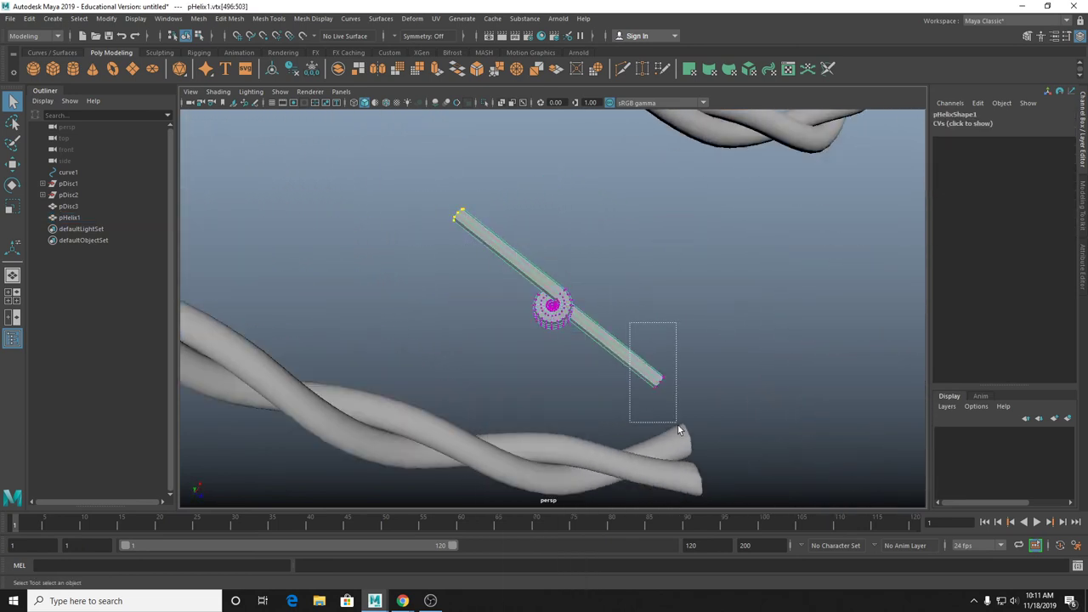
{"action": "key", "text": "w"}
{"action": "left_click_drag", "start_coordinate": [587, 264], "coordinate": [546, 316]}
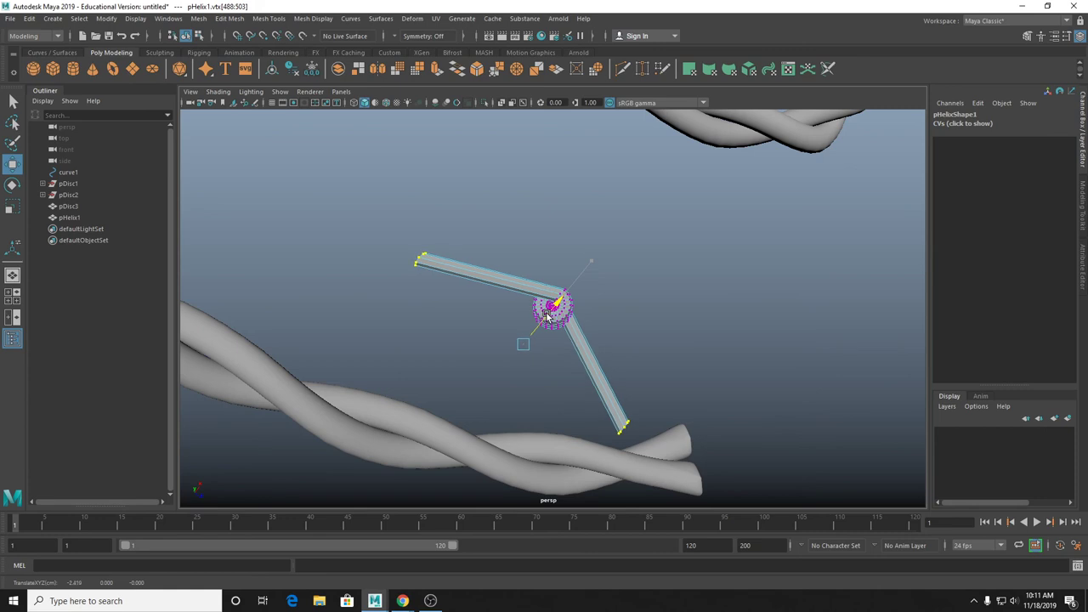
{"action": "left_click_drag", "start_coordinate": [563, 377], "coordinate": [544, 319]}
{"action": "key", "text": "q"}
{"action": "right_click_drag", "start_coordinate": [553, 304], "coordinate": [629, 293]}
{"action": "left_click", "coordinate": [635, 297]}
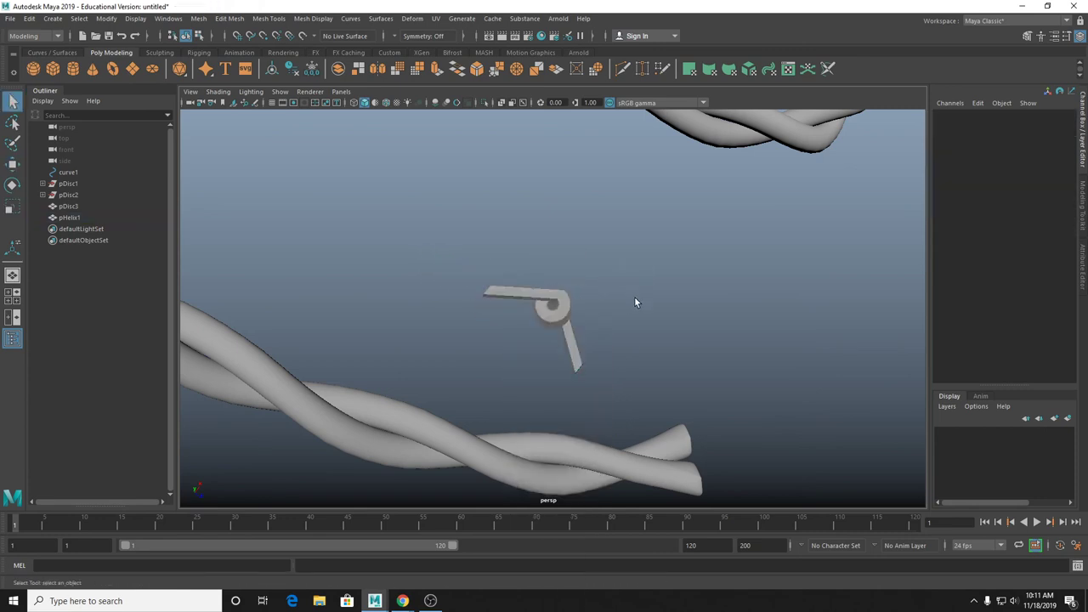
Scale the barb helix up uniformly to about 1.943 so it suits the thickness of the twisted wire.
{"action": "left_click_drag", "start_coordinate": [634, 296], "coordinate": [646, 406], "text": "alt"}
{"action": "left_click", "coordinate": [561, 320]}
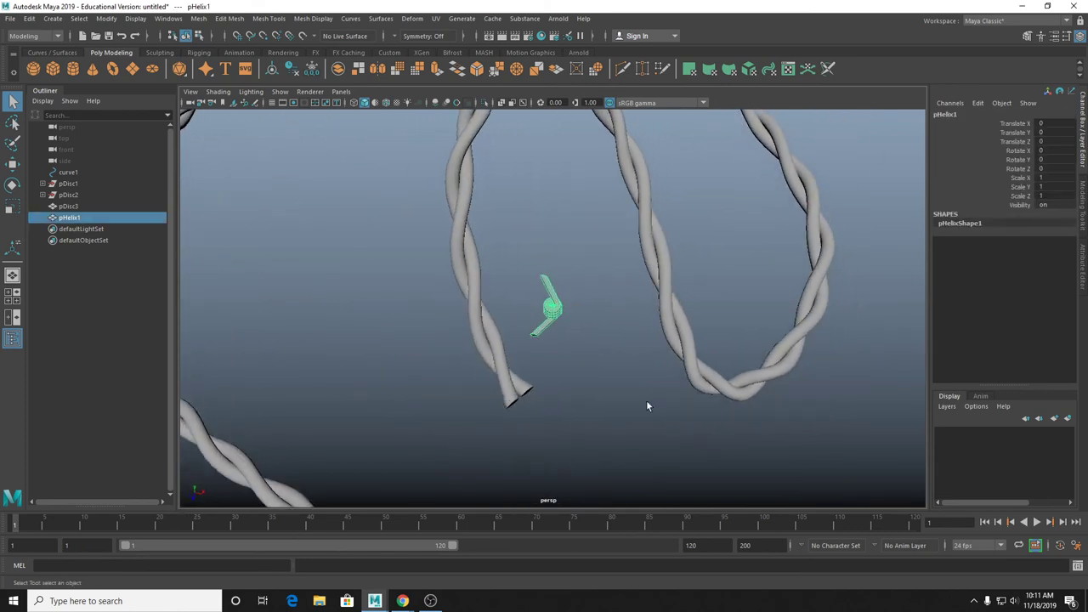
{"action": "left_click_drag", "start_coordinate": [569, 316], "coordinate": [587, 330], "text": "alt"}
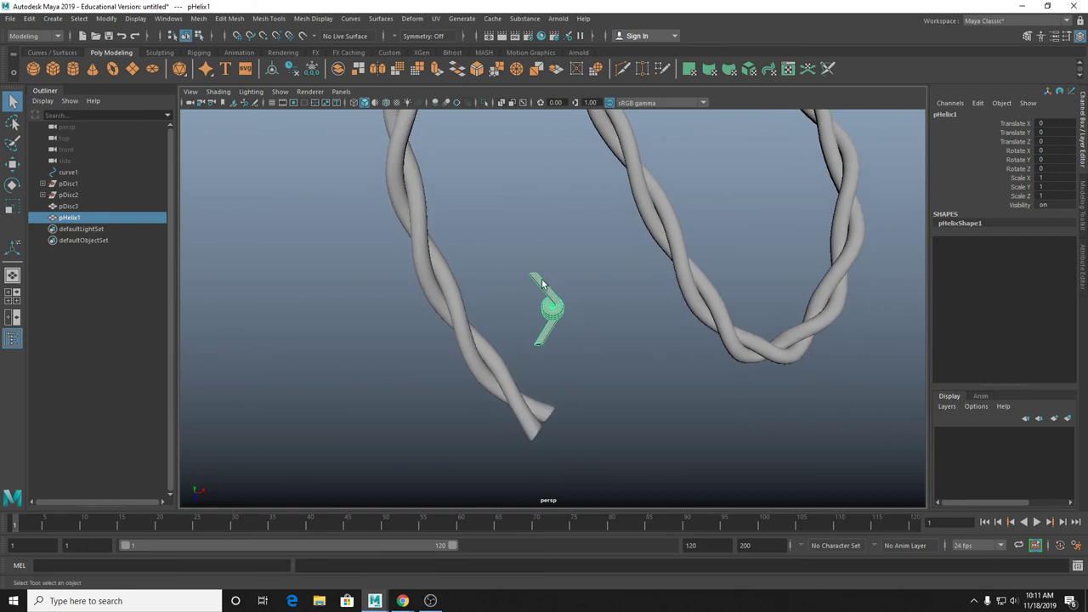
{"action": "scroll", "coordinate": [420, 235], "scroll_direction": "down", "scroll_amount": 5}
{"action": "scroll", "coordinate": [435, 243], "scroll_direction": "up", "scroll_amount": 5}
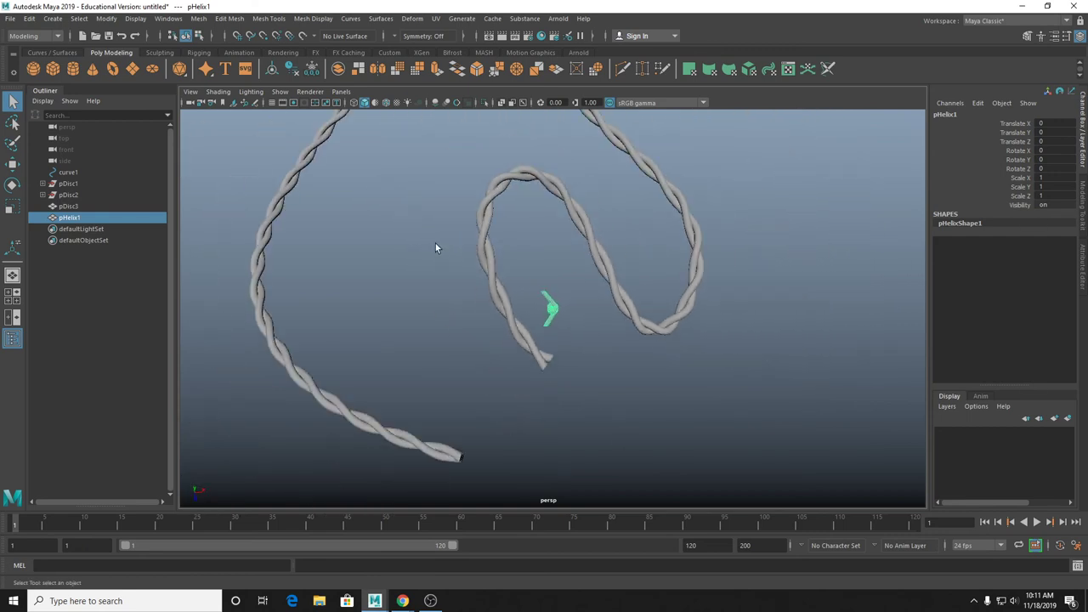
{"action": "key", "text": "r"}
{"action": "left_click_drag", "start_coordinate": [549, 308], "coordinate": [551, 342]}
{"action": "key", "text": "q"}
{"action": "left_click", "coordinate": [966, 225]}
{"action": "double_click", "coordinate": [967, 226]}
{"action": "left_click", "coordinate": [605, 378]}
{"action": "left_click", "coordinate": [562, 307]}
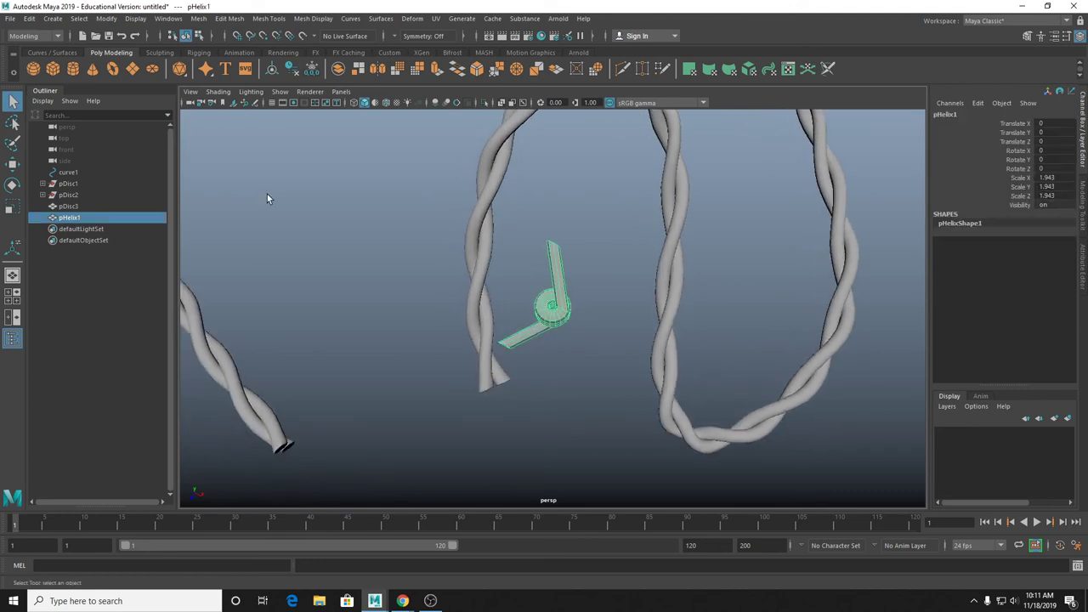
Hide the twisted wire mesh and freeze the transformations of the barb helix.
{"action": "left_click", "coordinate": [76, 206]}
{"action": "key", "text": "ctrl+h"}
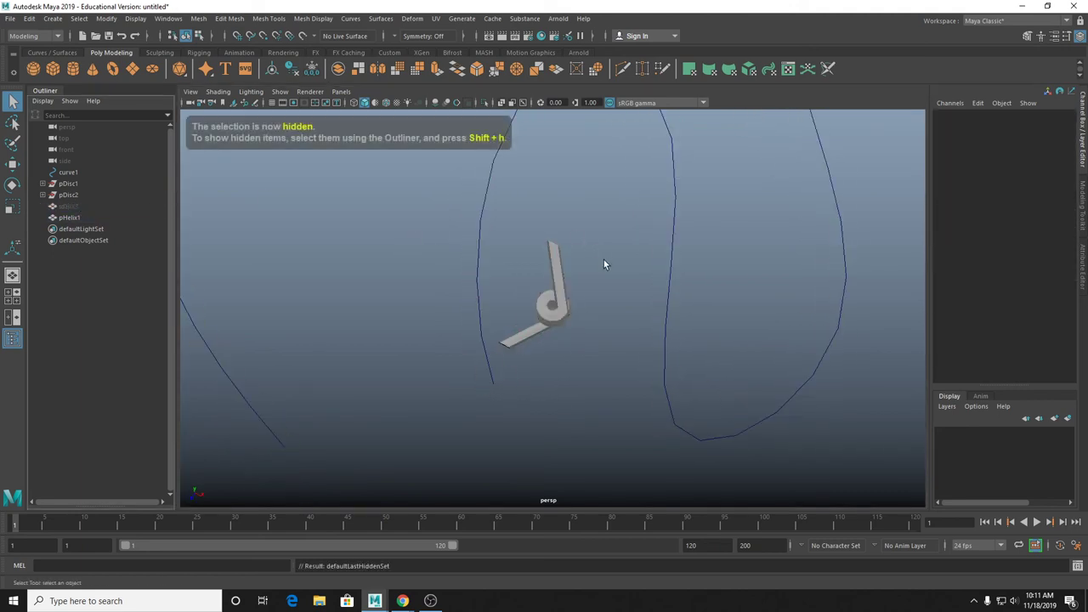
{"action": "left_click", "coordinate": [555, 303]}
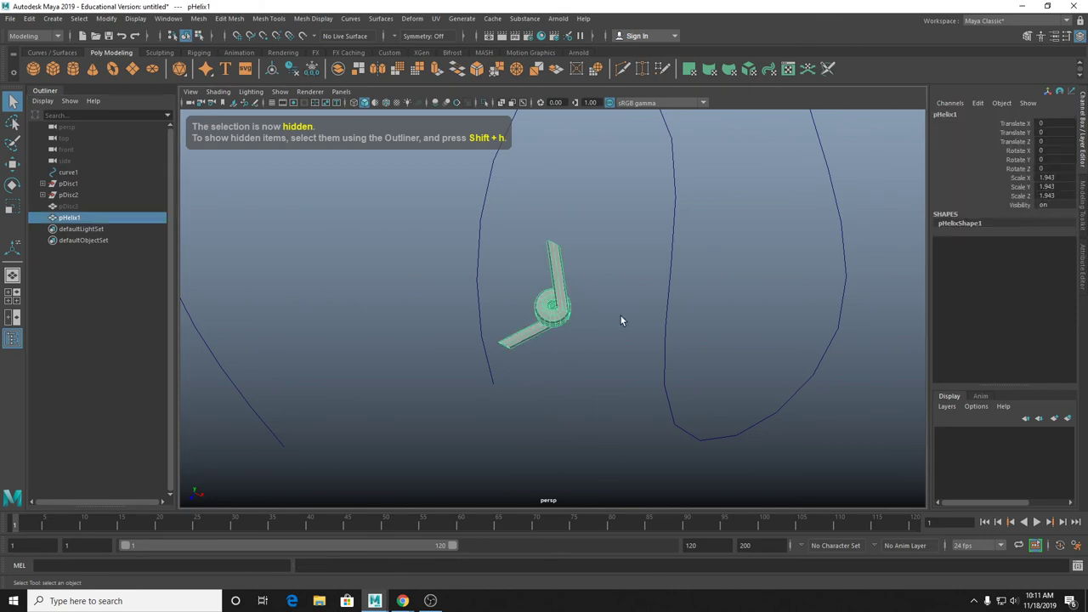
{"action": "left_click_drag", "start_coordinate": [620, 321], "coordinate": [561, 236], "text": "alt"}
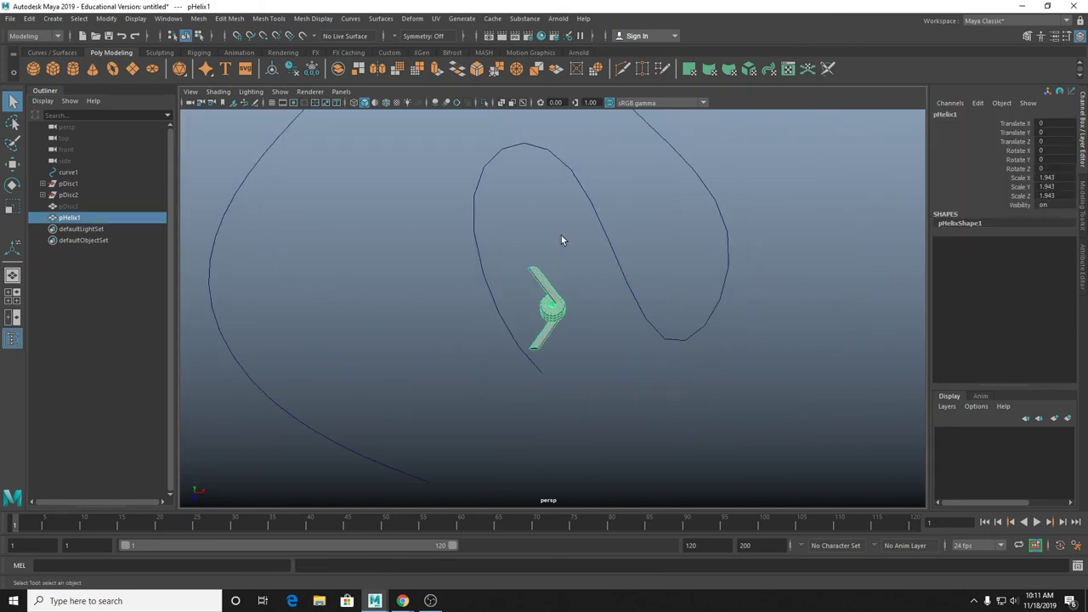
{"action": "left_click", "coordinate": [316, 74]}
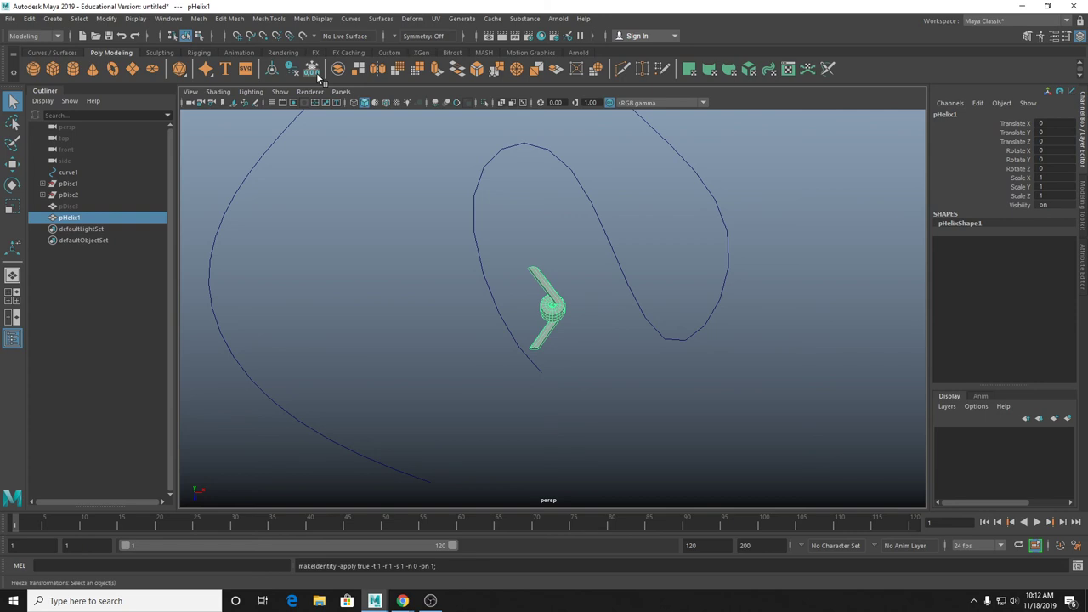
Create a MASH network from the barb helix and frame the distributed copies.
{"action": "left_click", "coordinate": [482, 52]}
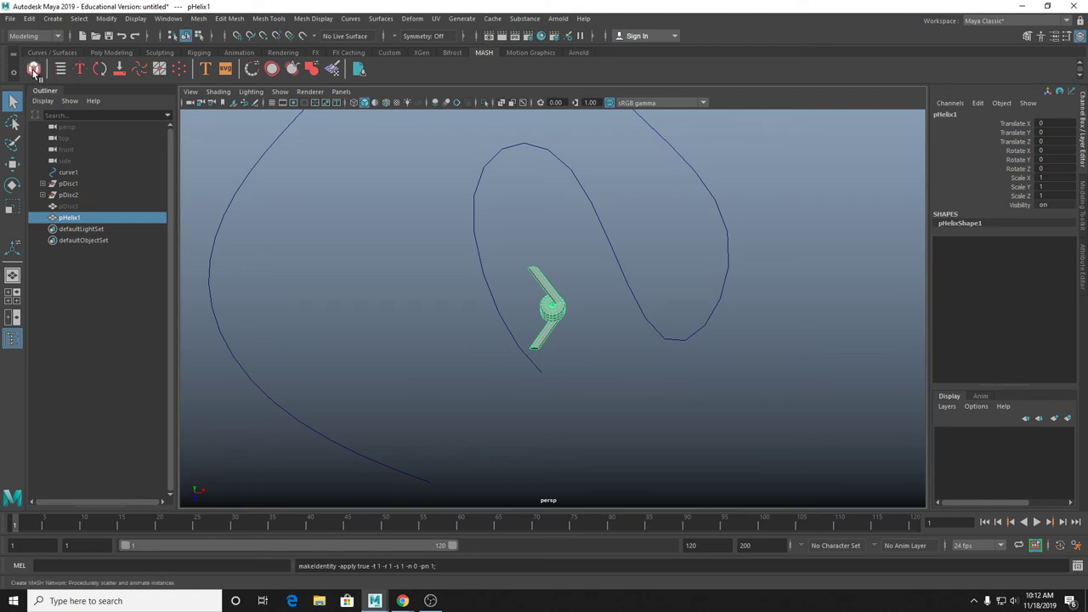
{"action": "left_click", "coordinate": [34, 70]}
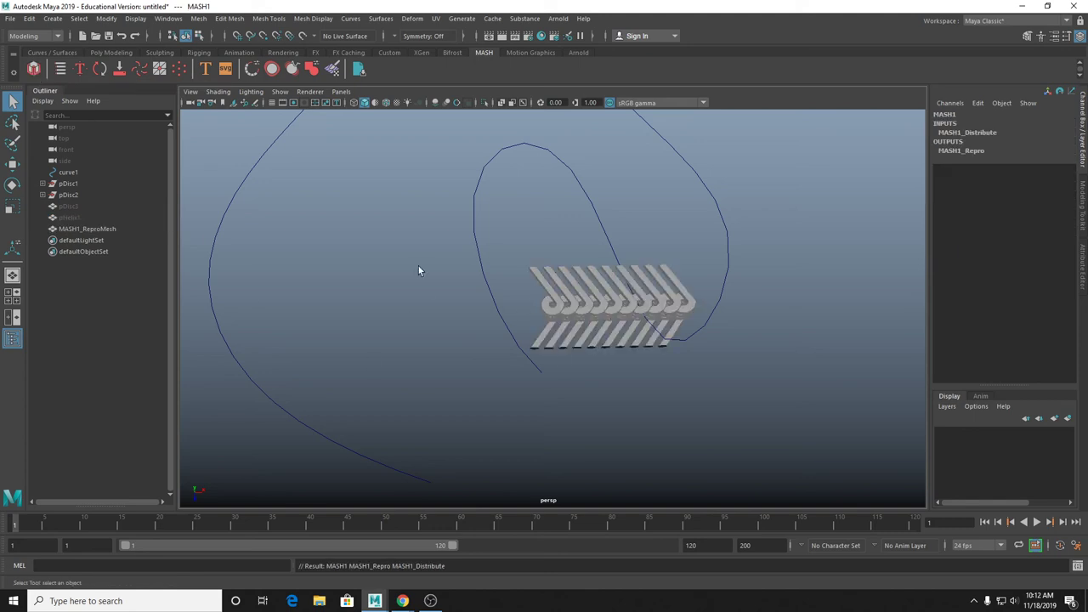
{"action": "key", "text": "f"}
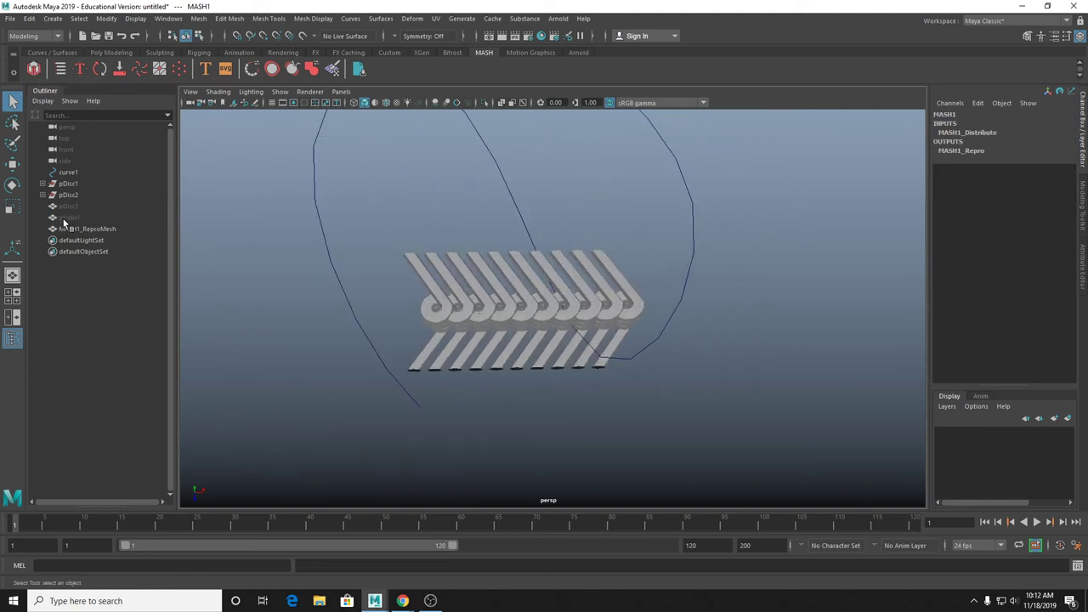
Reveal the original barb helix among the copies, hide it again, and select the MASH repro mesh.
{"action": "left_click", "coordinate": [65, 219]}
{"action": "key", "text": "shift+h"}
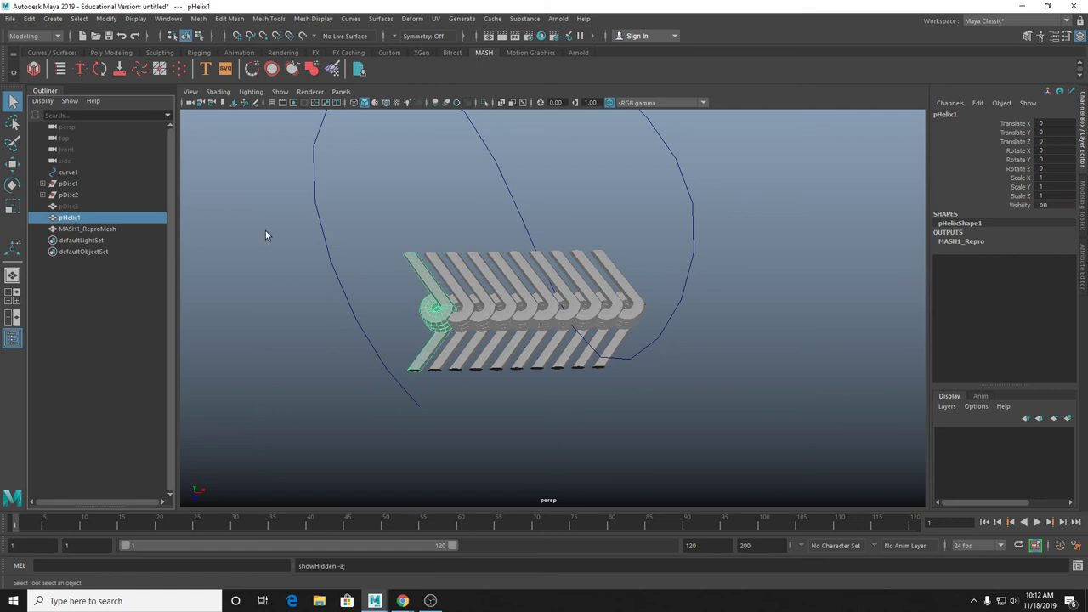
{"action": "key", "text": "ctrl+h"}
{"action": "left_click", "coordinate": [479, 315]}
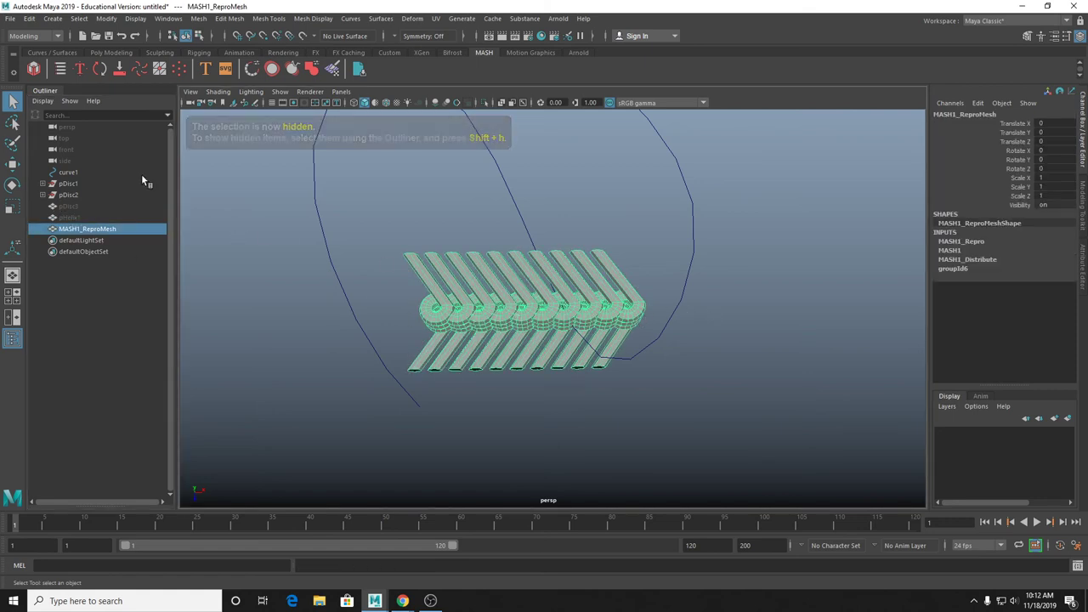
Open the MASH Editor and set the Distance X of MASH1_Distribute to about 46.737.
{"action": "left_click", "coordinate": [62, 68]}
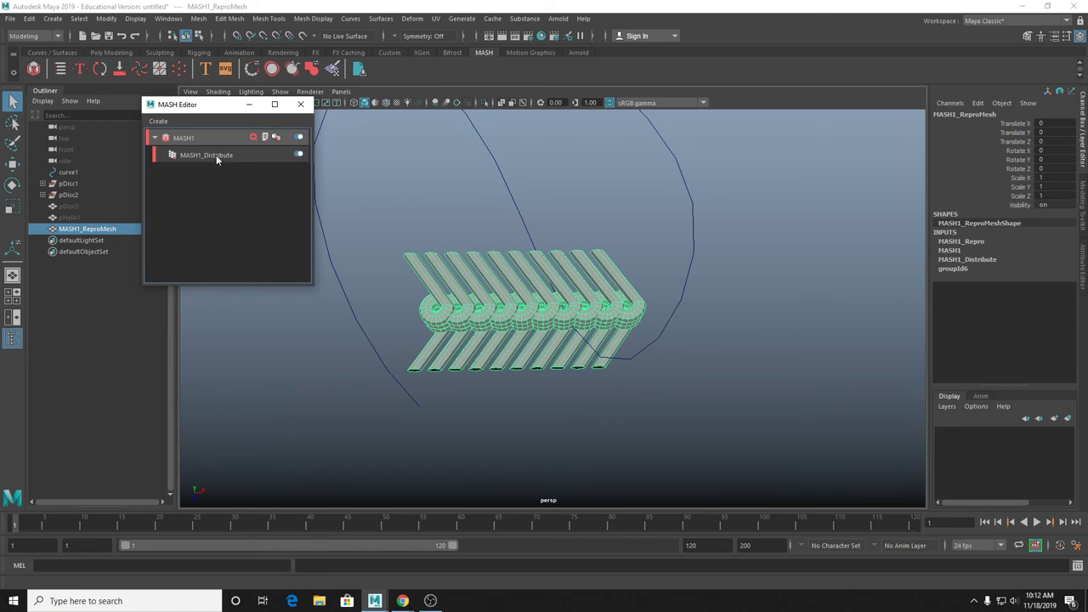
{"action": "left_click", "coordinate": [168, 141]}
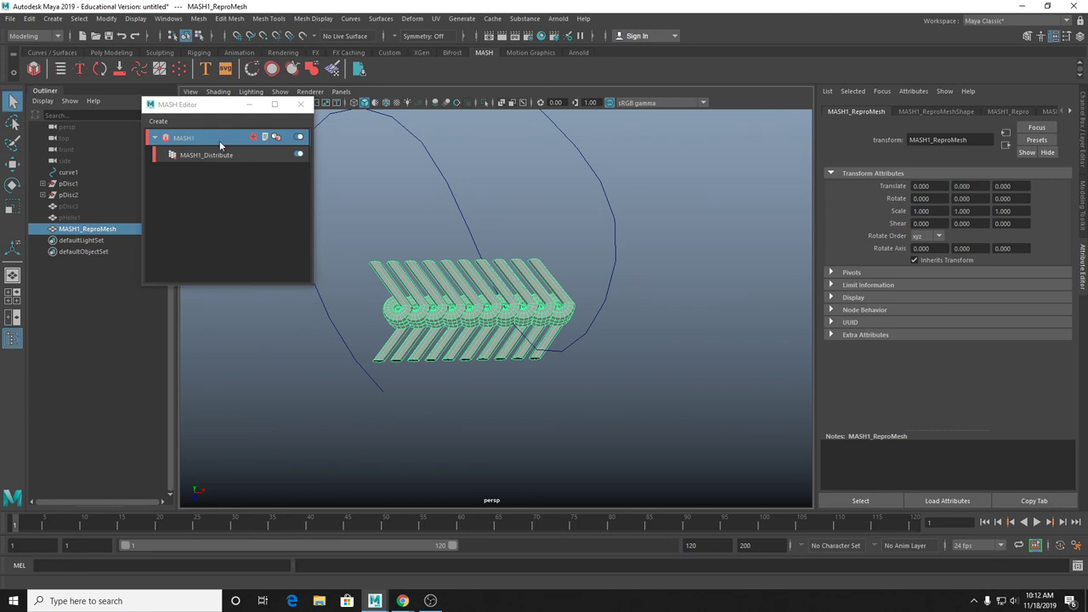
{"action": "left_click", "coordinate": [204, 156]}
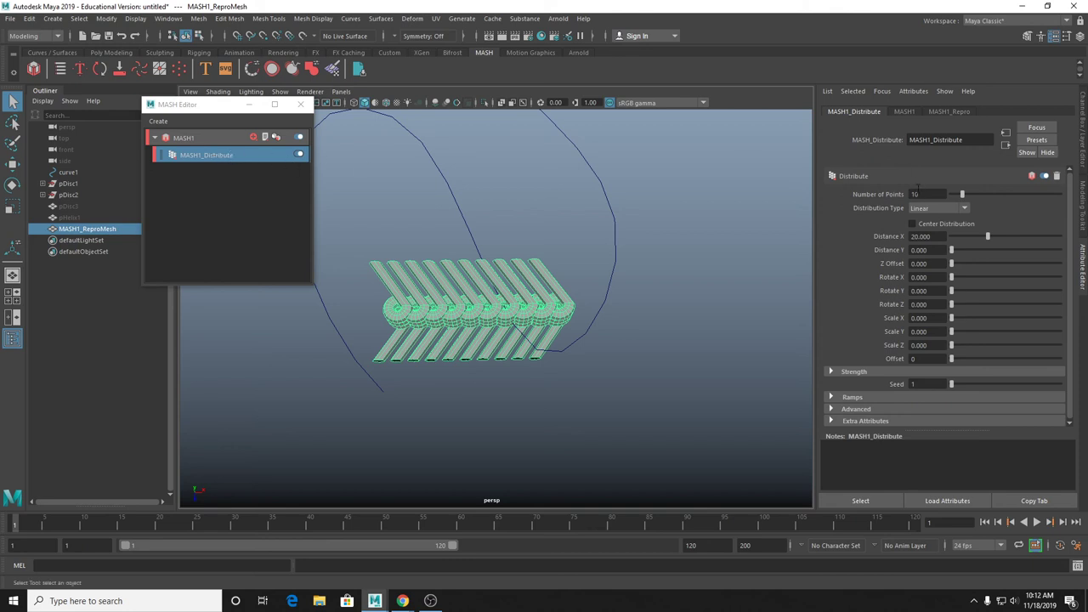
{"action": "left_click_drag", "start_coordinate": [962, 198], "coordinate": [1045, 246]}
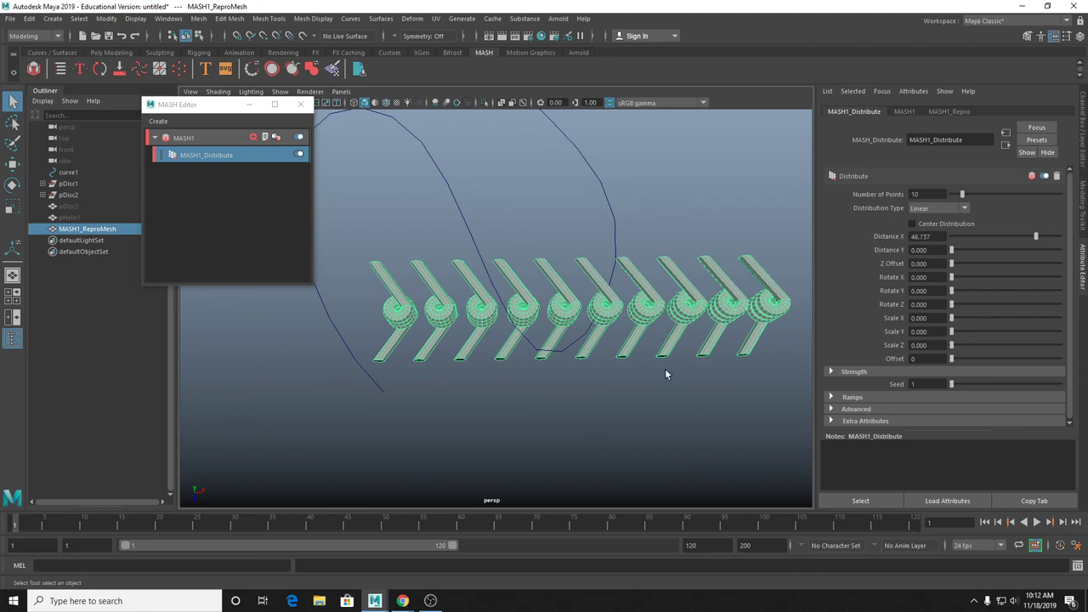
{"action": "left_click_drag", "start_coordinate": [670, 367], "coordinate": [678, 359], "text": "alt"}
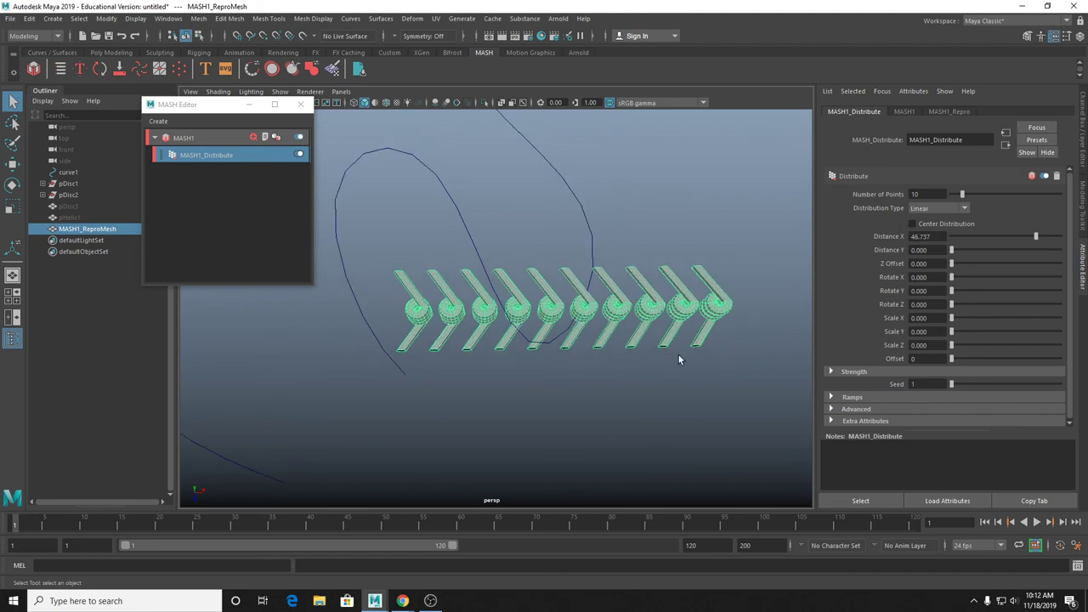
Create a polygon sphere, scale it uniformly to about 10.24, and move it to about -21.817 in Z, clear of the barbs.
{"action": "left_click", "coordinate": [941, 210]}
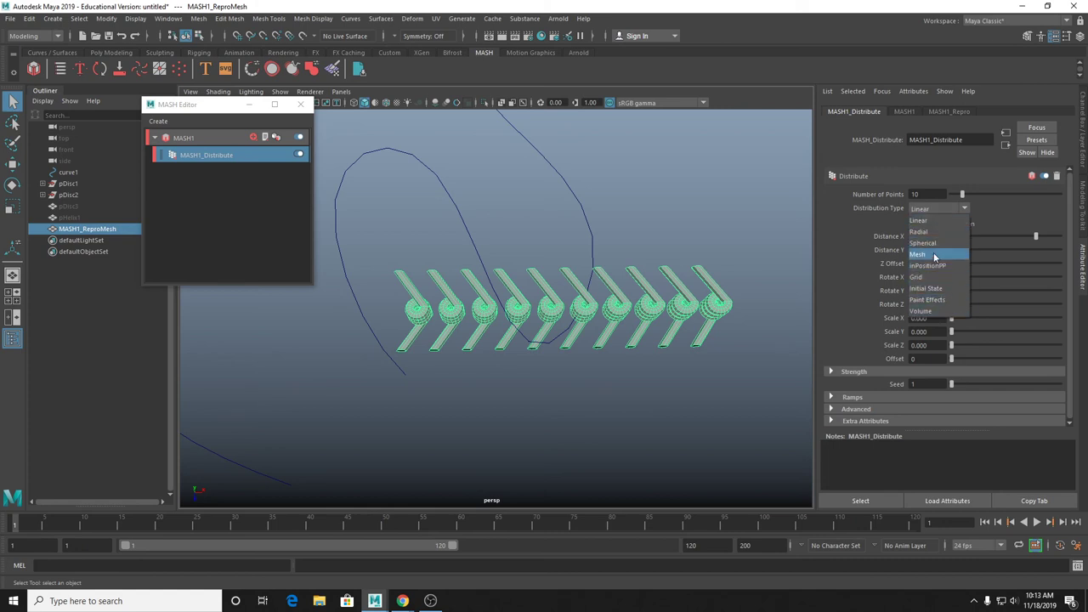
{"action": "left_click", "coordinate": [51, 58]}
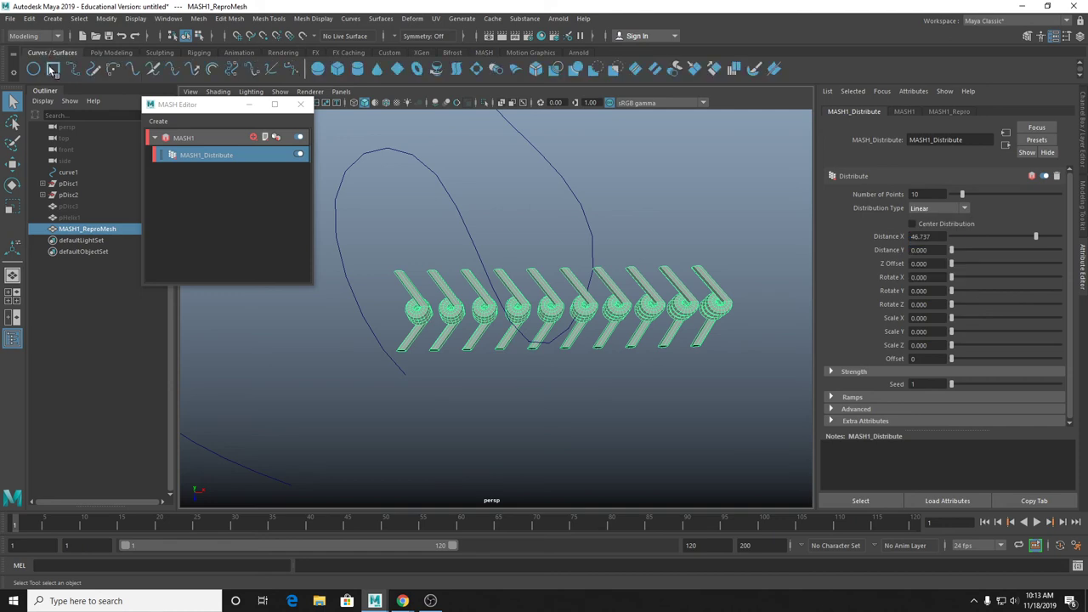
{"action": "left_click", "coordinate": [112, 52]}
{"action": "left_click", "coordinate": [33, 69]}
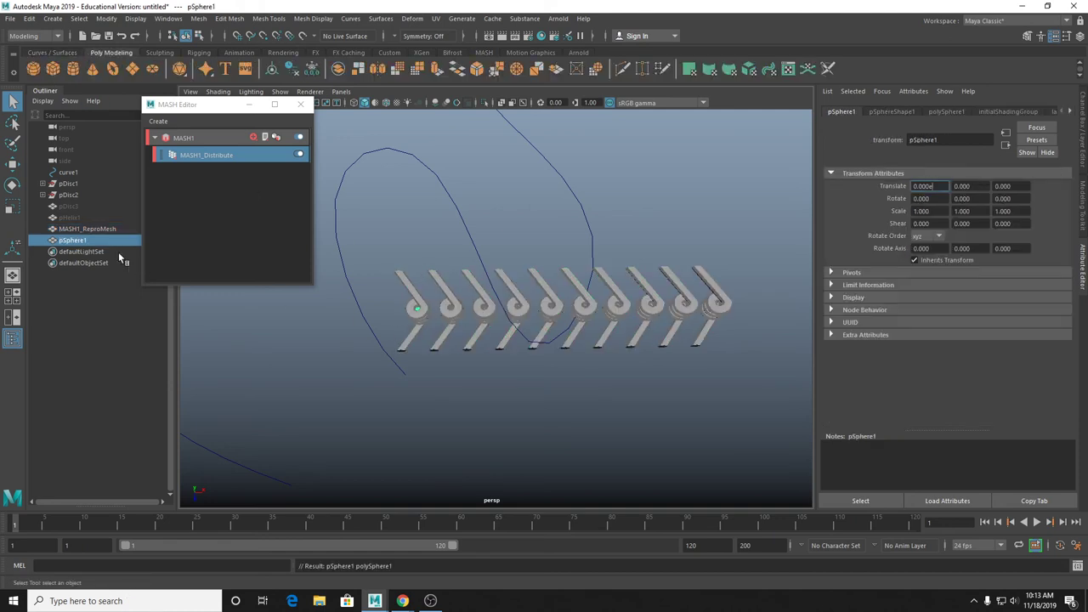
{"action": "key", "text": "r"}
{"action": "left_click_drag", "start_coordinate": [418, 307], "coordinate": [428, 234]}
{"action": "key", "text": "w"}
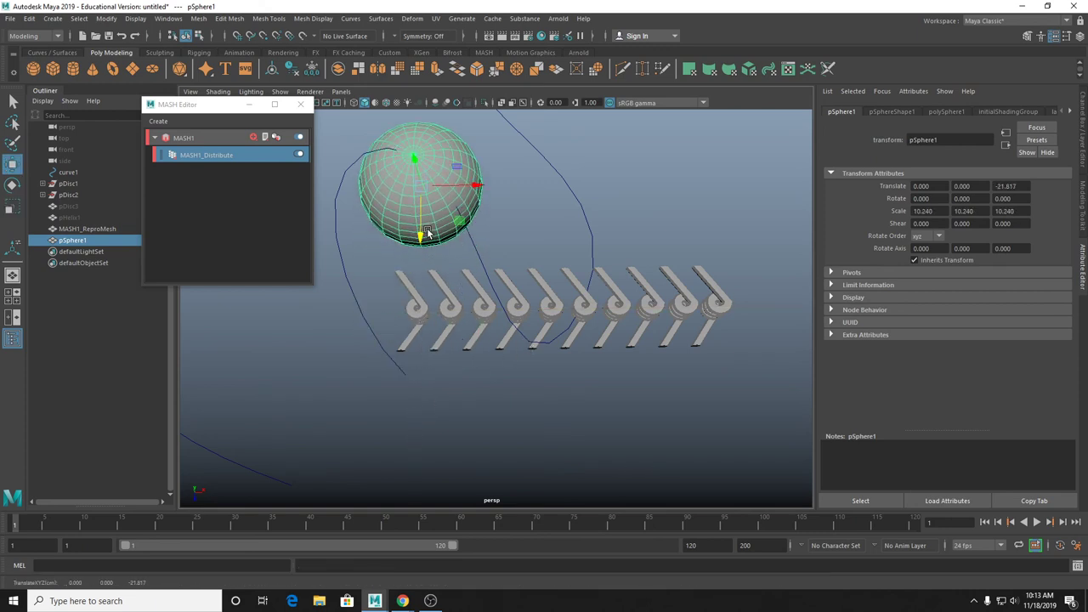
Set the distribution type of MASH1_Distribute to Mesh and connect pSphere1 as its input mesh.
{"action": "left_click", "coordinate": [225, 153]}
{"action": "left_click", "coordinate": [944, 208]}
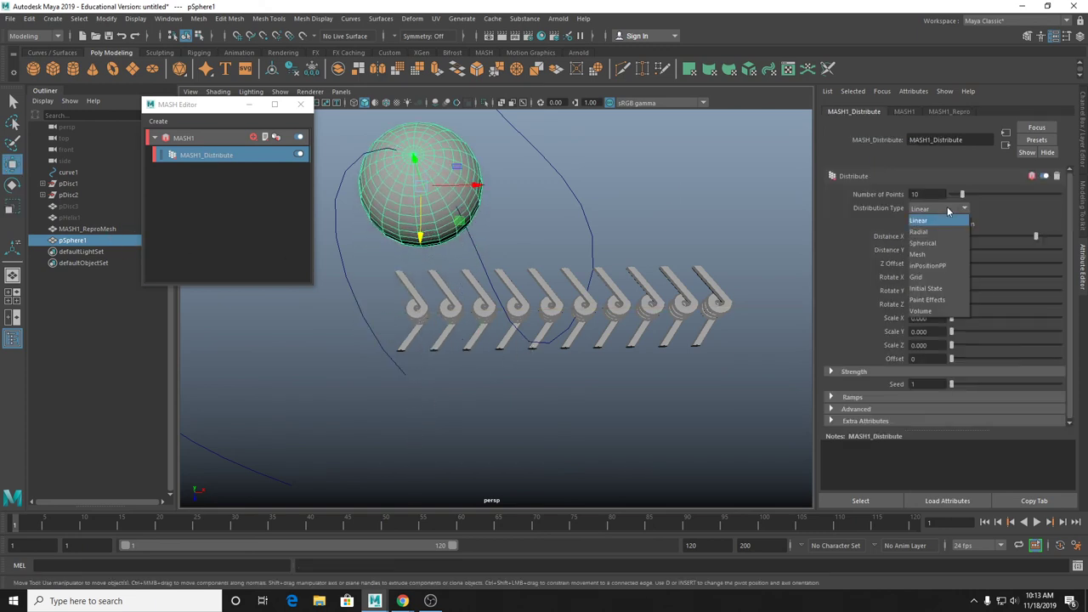
{"action": "left_click", "coordinate": [924, 254]}
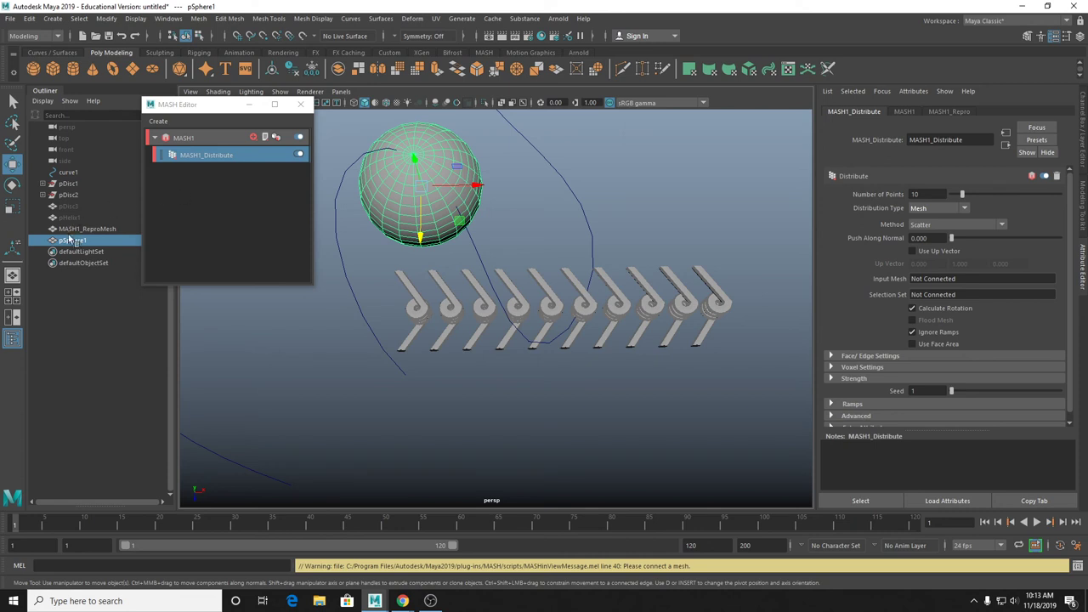
{"action": "middle_click_drag", "start_coordinate": [71, 239], "coordinate": [932, 281]}
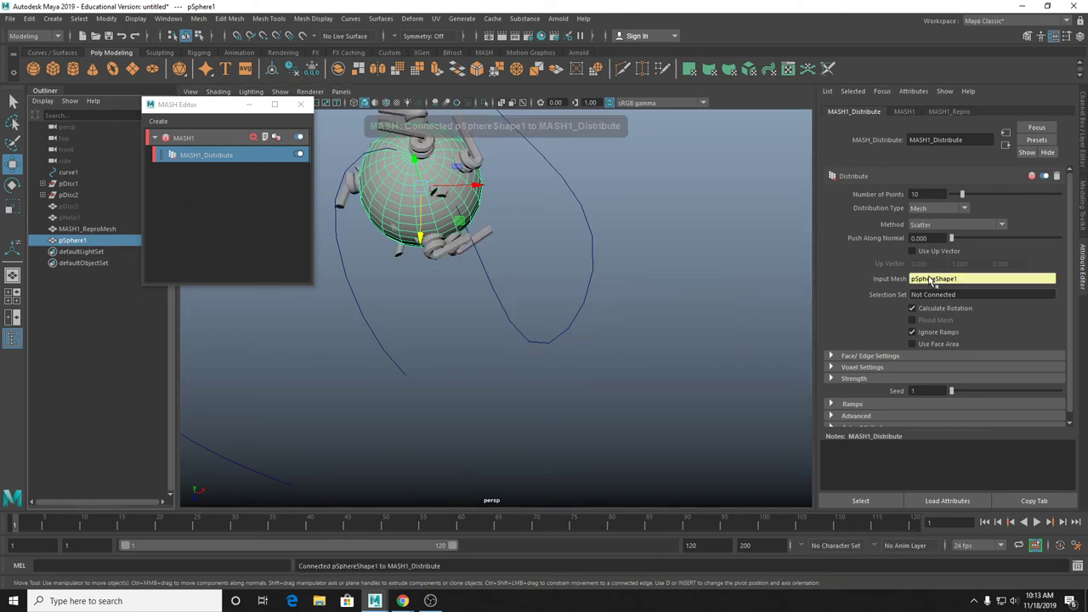
Examine how the barbs are scattered over the sphere from several angles, in wireframe and shaded display.
{"action": "left_click_drag", "start_coordinate": [799, 289], "coordinate": [561, 305], "text": "alt"}
{"action": "key", "text": "super"}
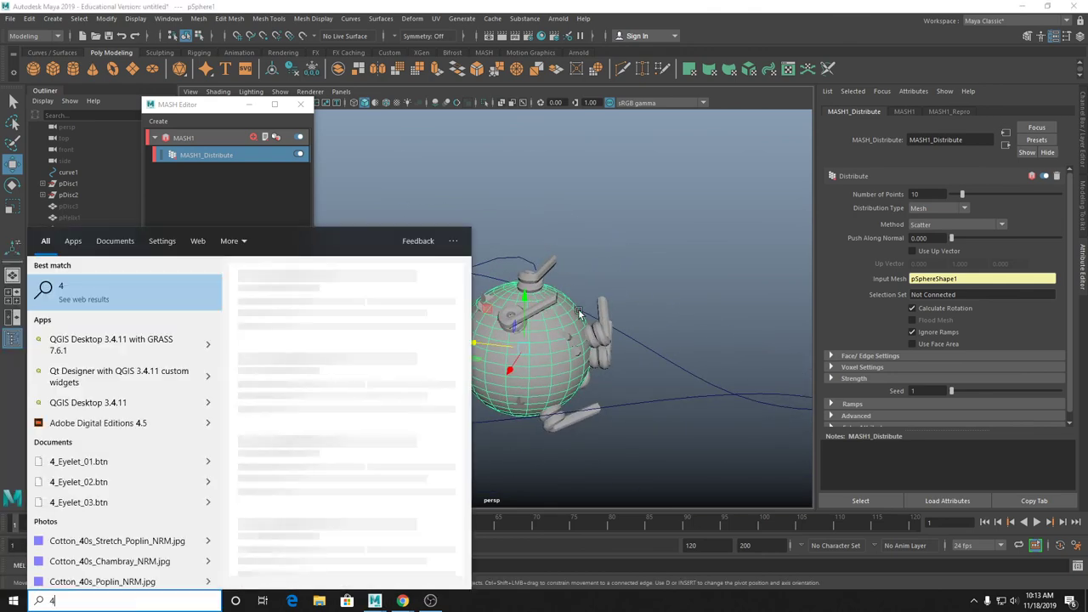
{"action": "left_click", "coordinate": [547, 317]}
{"action": "key", "text": "4"}
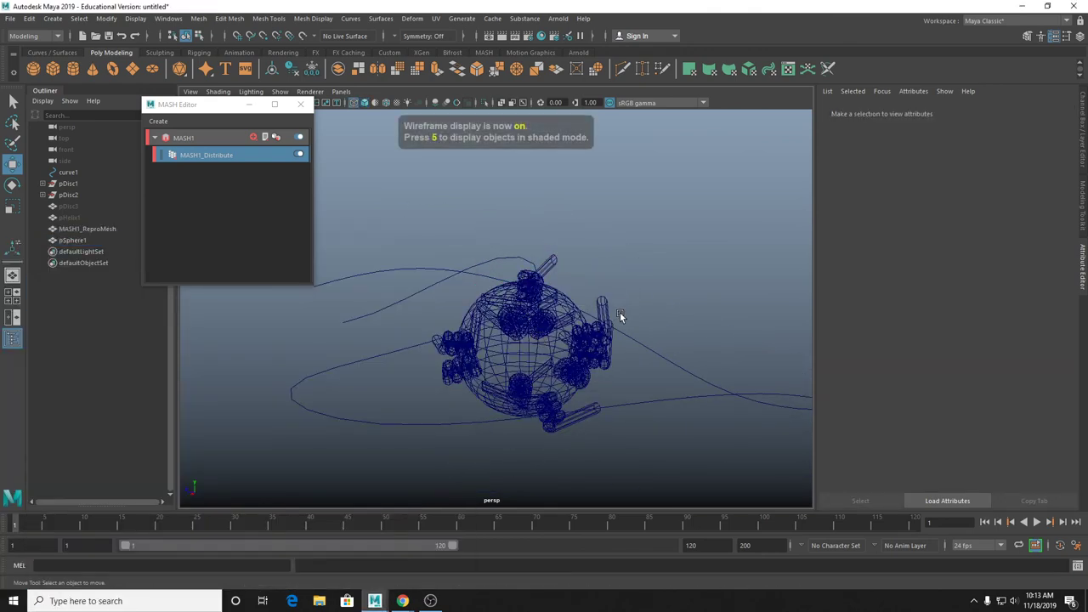
{"action": "mouse_move", "coordinate": [620, 312]}
{"action": "left_mouse_down", "text": "alt"}
{"action": "mouse_move", "coordinate": [473, 308]}
{"action": "mouse_move", "coordinate": [657, 325]}
{"action": "mouse_move", "coordinate": [742, 313]}
{"action": "left_mouse_up", "text": "alt"}
{"action": "key", "text": "5"}
{"action": "left_click_drag", "start_coordinate": [634, 301], "coordinate": [582, 319], "text": "alt"}
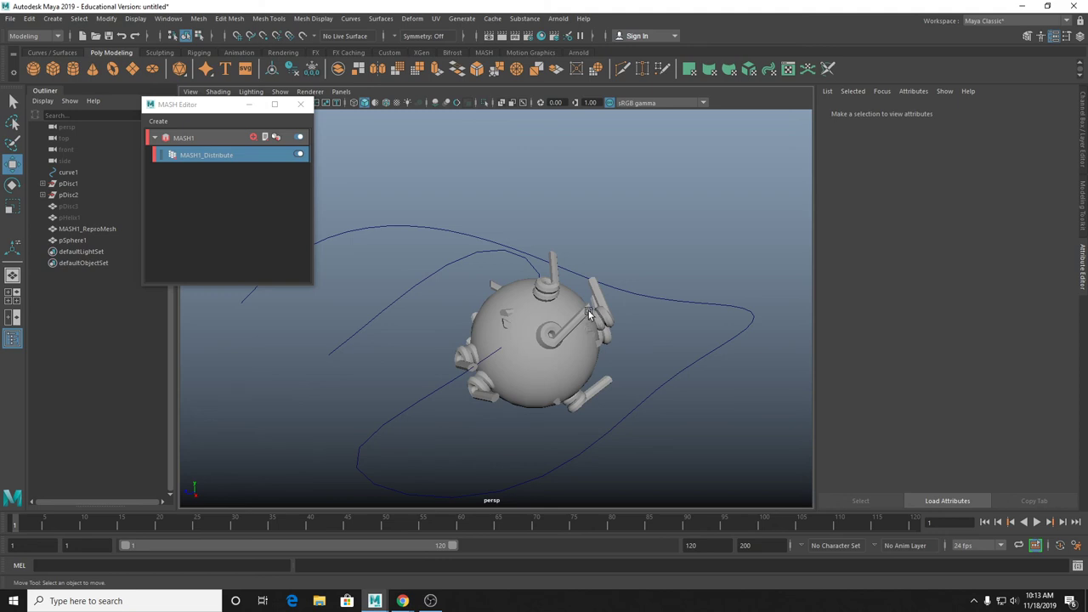
{"action": "left_click_drag", "start_coordinate": [588, 311], "coordinate": [572, 322], "text": "alt"}
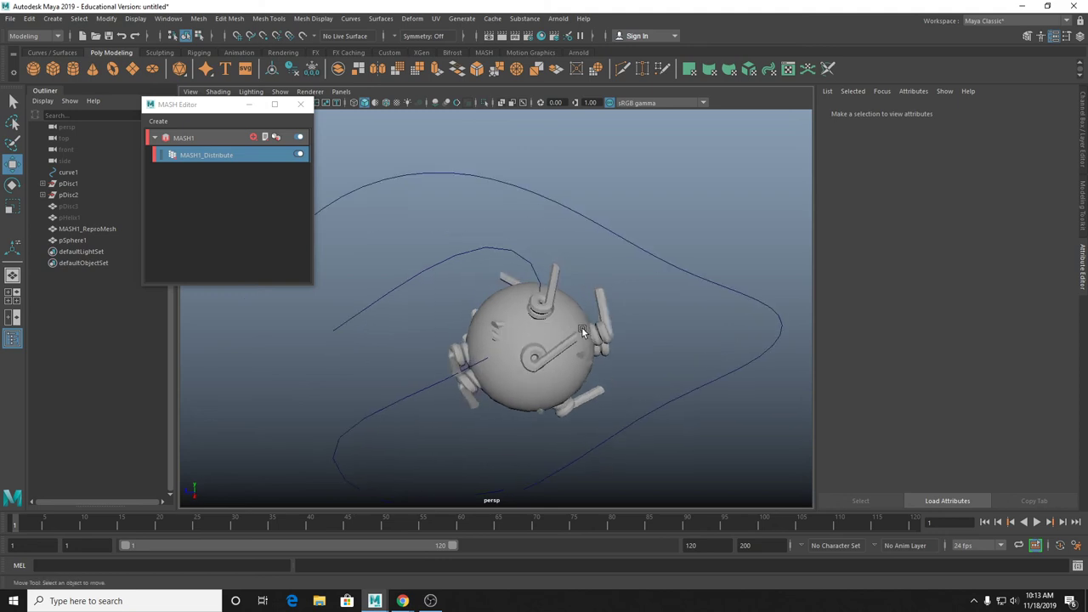
Set MASH1_Distribute to 11 points and change its mesh distribution method to Vertex.
{"action": "left_click", "coordinate": [606, 324]}
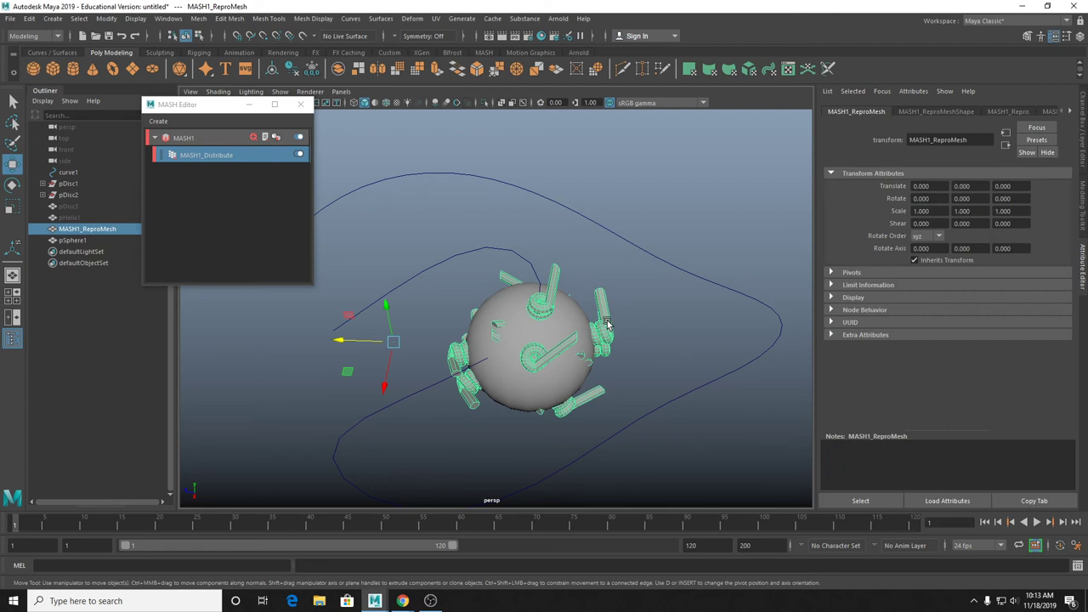
{"action": "left_click", "coordinate": [214, 153]}
{"action": "mouse_move", "coordinate": [967, 197]}
{"action": "left_mouse_down"}
{"action": "mouse_move", "coordinate": [984, 197]}
{"action": "mouse_move", "coordinate": [968, 197]}
{"action": "left_mouse_up"}
{"action": "left_click", "coordinate": [950, 225]}
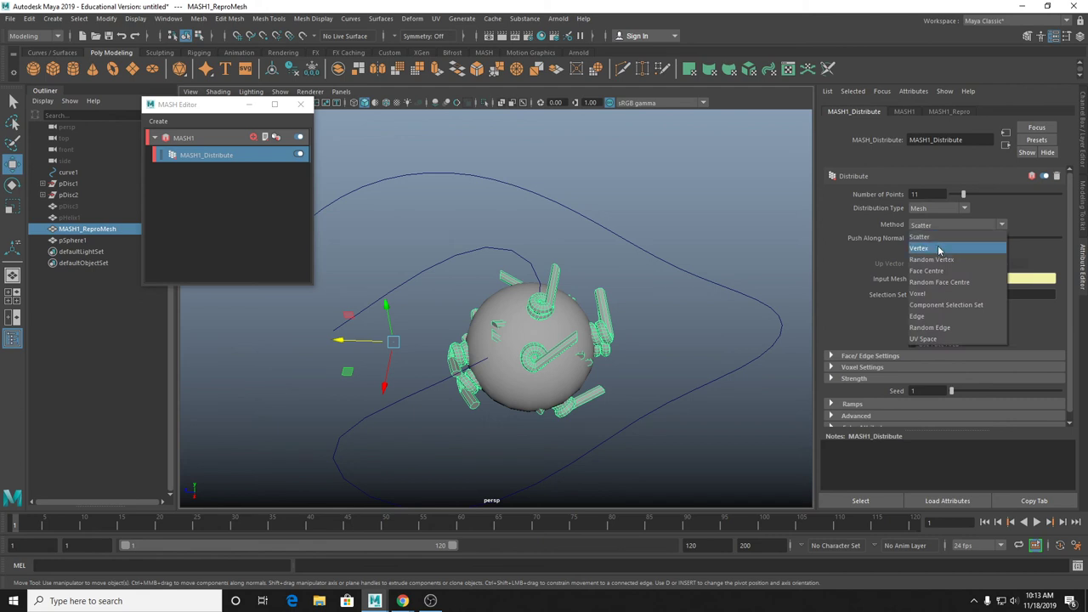
{"action": "left_click", "coordinate": [936, 247]}
{"action": "left_click_drag", "start_coordinate": [600, 408], "coordinate": [565, 304], "text": "alt"}
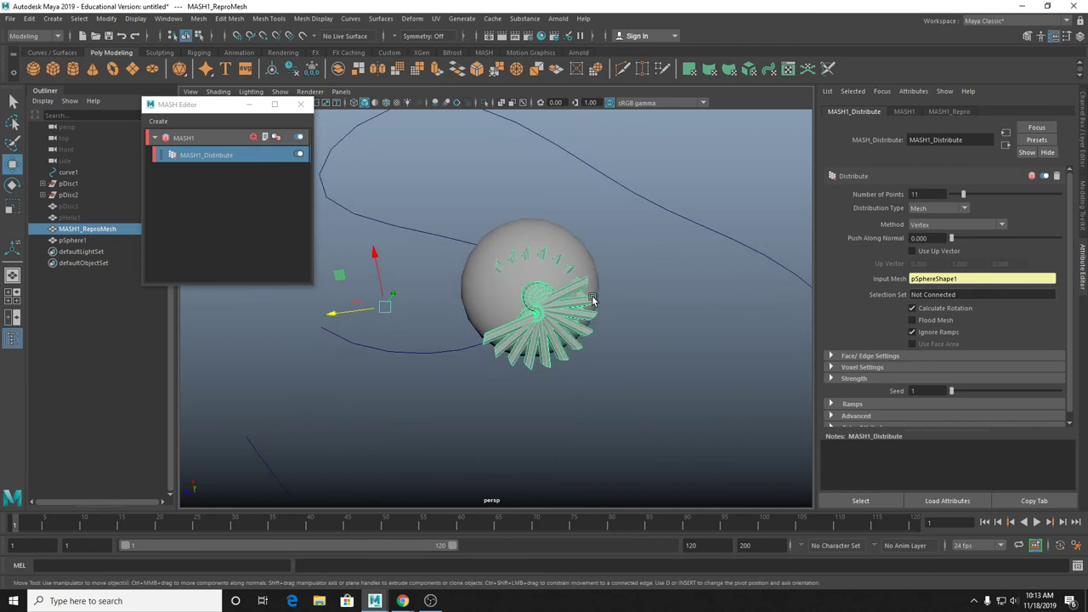
{"action": "scroll", "coordinate": [565, 304], "scroll_direction": "up", "scroll_amount": 5}
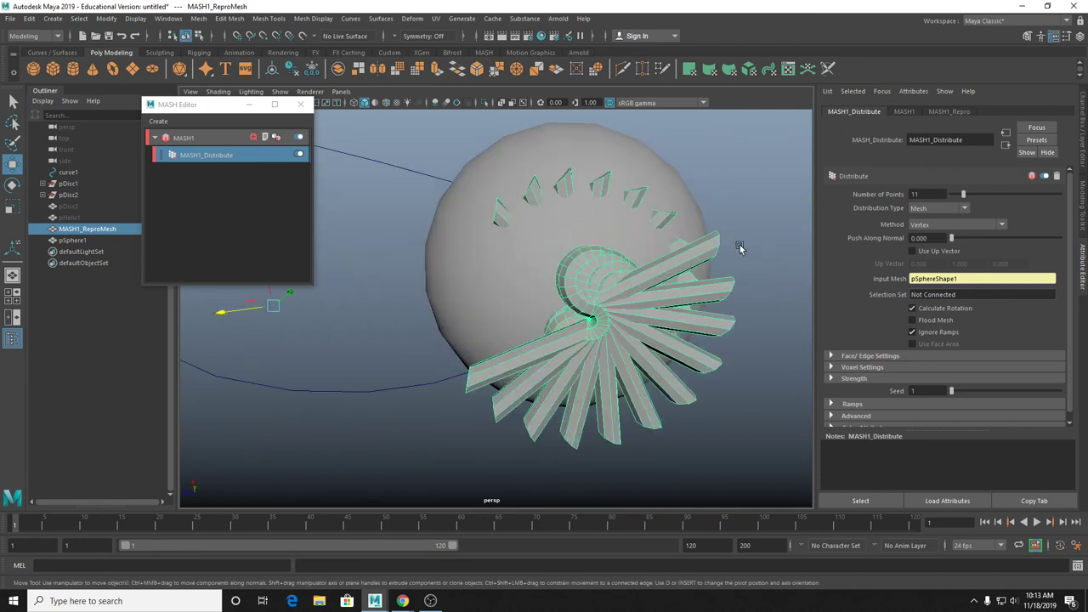
Raise the number of points distributed over the sphere's vertices to 100.
{"action": "left_click_drag", "start_coordinate": [963, 194], "coordinate": [1044, 231]}
{"action": "scroll", "coordinate": [724, 246], "scroll_direction": "down", "scroll_amount": 5}
{"action": "left_click_drag", "start_coordinate": [724, 246], "coordinate": [763, 318], "text": "alt"}
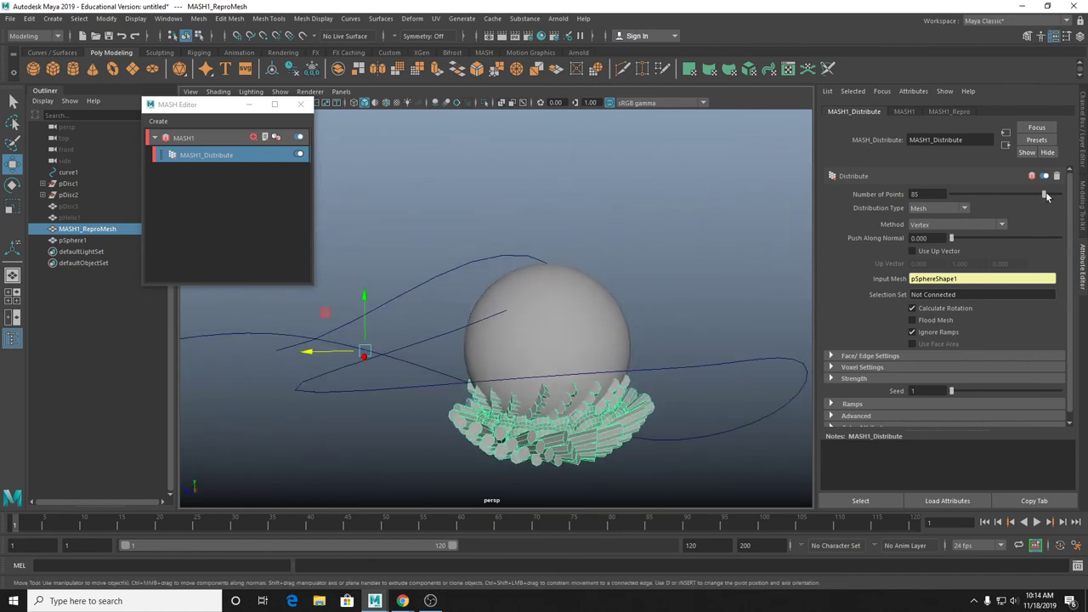
{"action": "left_click_drag", "start_coordinate": [1046, 196], "coordinate": [1069, 210]}
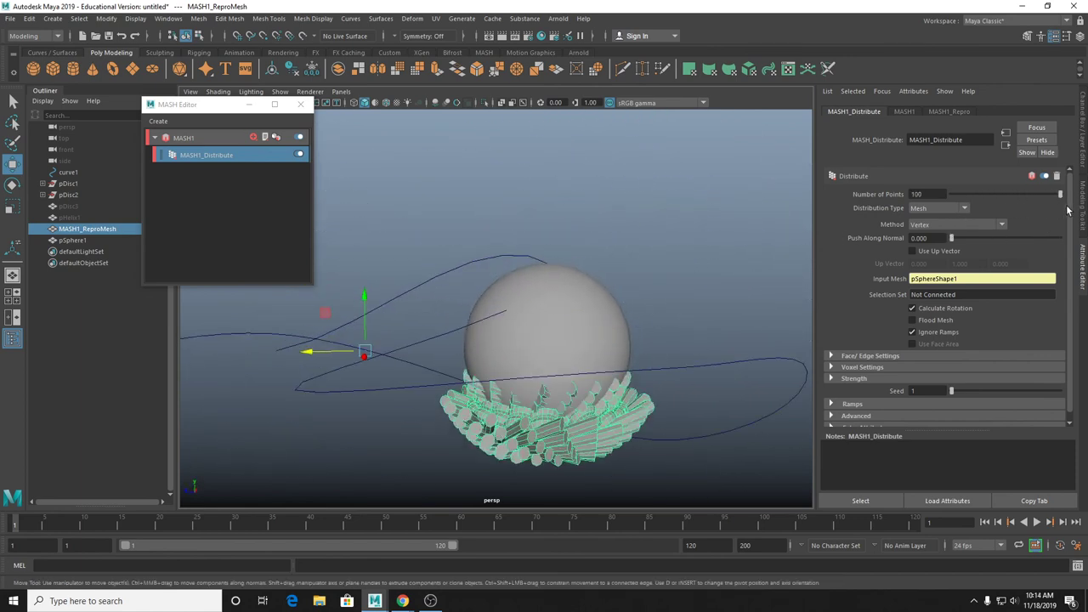
{"action": "mouse_move", "coordinate": [641, 270]}
{"action": "left_mouse_down", "text": "alt"}
{"action": "mouse_move", "coordinate": [627, 202]}
{"action": "mouse_move", "coordinate": [644, 248]}
{"action": "left_mouse_up", "text": "alt"}
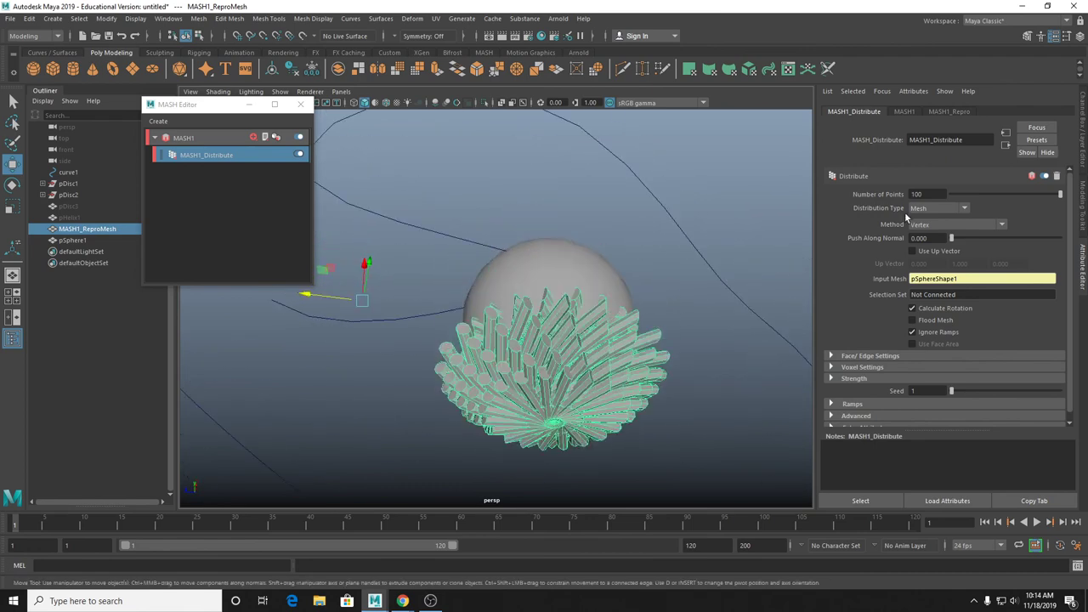
Set MASH1_Distribute to 16 points and switch its distribution type back to Linear.
{"action": "left_click_drag", "start_coordinate": [954, 195], "coordinate": [968, 194]}
{"action": "left_click", "coordinate": [933, 209]}
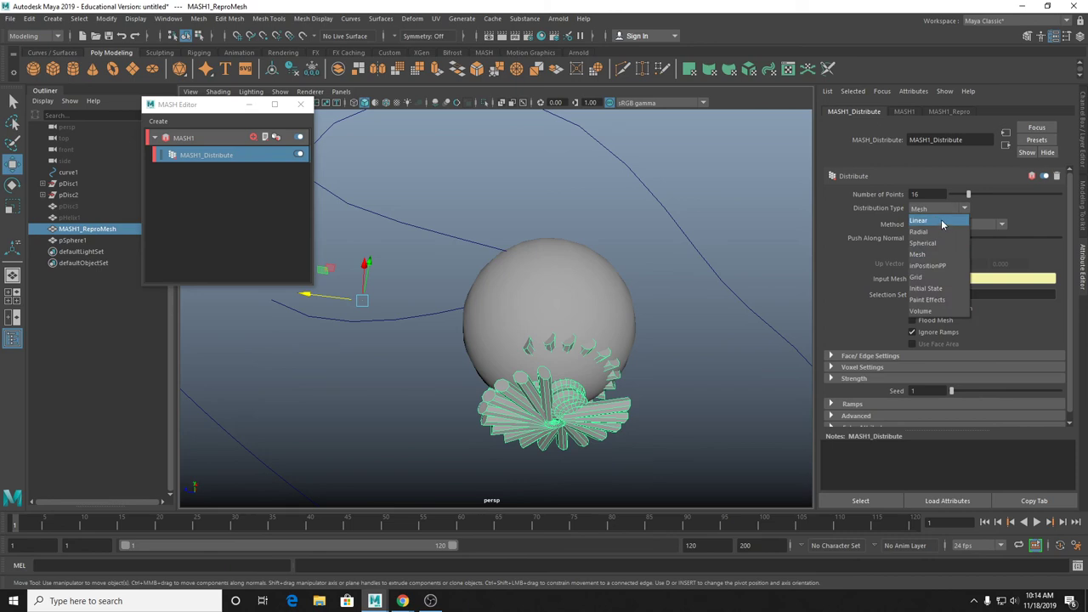
{"action": "left_click", "coordinate": [919, 221]}
Delete the polygon sphere used as the distribution mesh.
{"action": "left_click_drag", "start_coordinate": [397, 372], "coordinate": [640, 386], "text": "alt"}
{"action": "left_click", "coordinate": [575, 334]}
{"action": "key", "text": "Delete"}
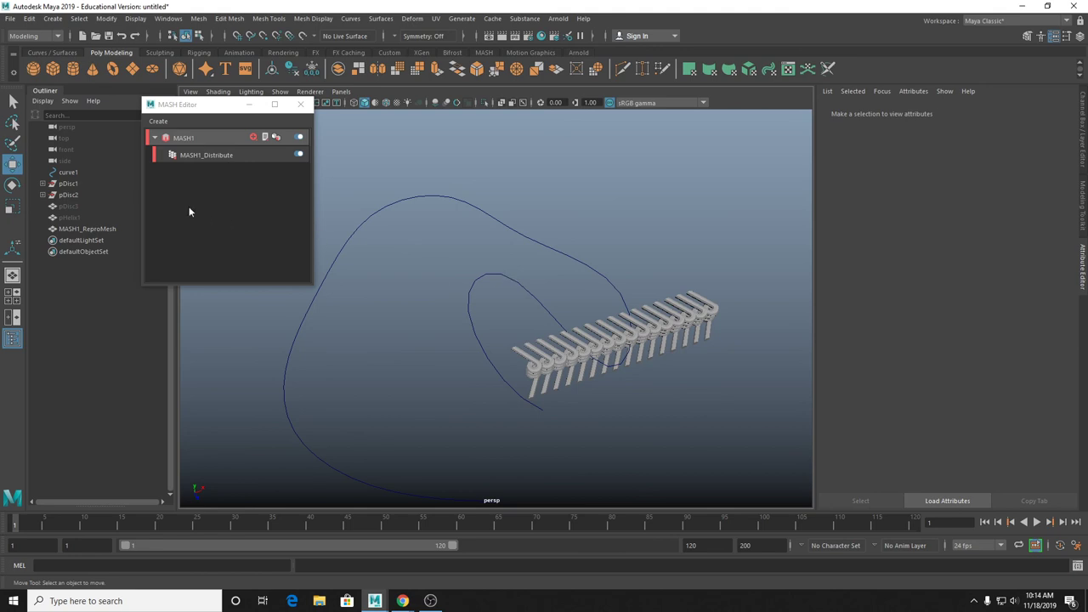
Add a Curve node to the MASH1 network and connect curve1 as its input curve.
{"action": "left_click", "coordinate": [188, 139]}
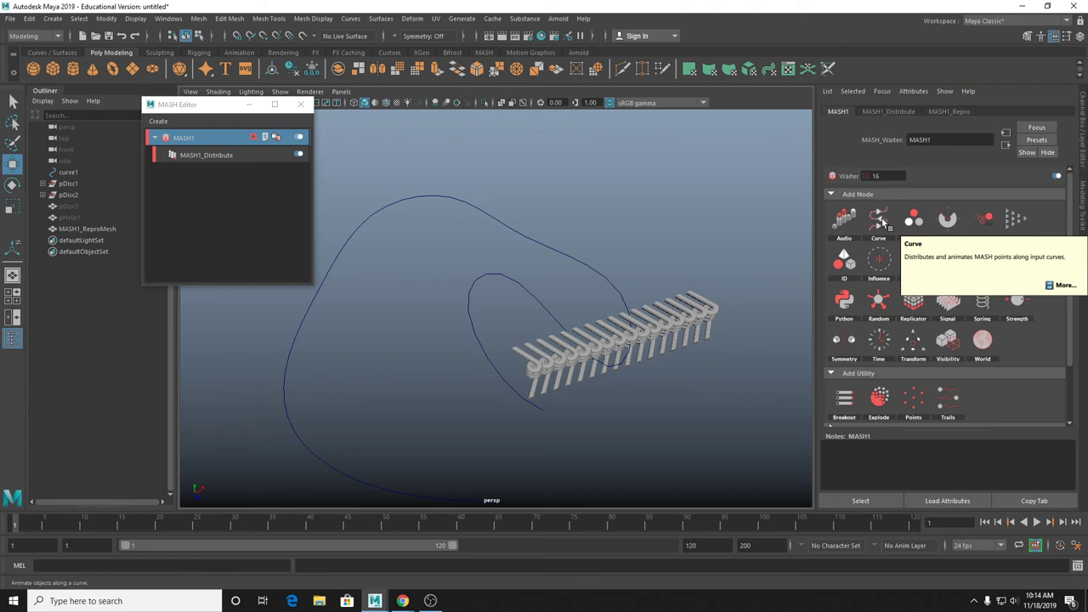
{"action": "left_click_drag", "start_coordinate": [882, 222], "coordinate": [995, 272]}
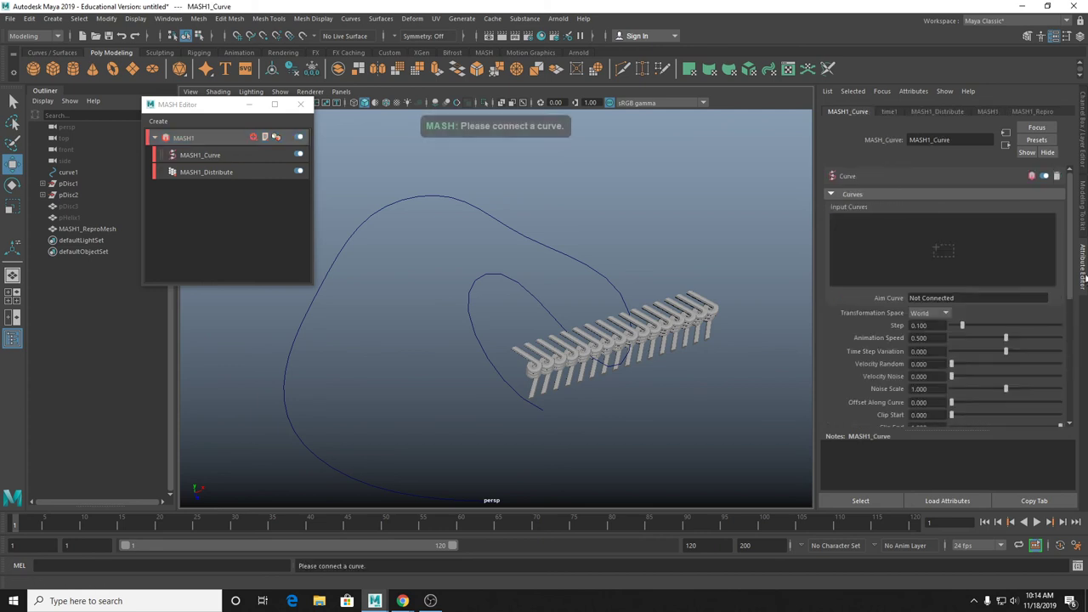
{"action": "left_click_drag", "start_coordinate": [172, 108], "coordinate": [262, 112]}
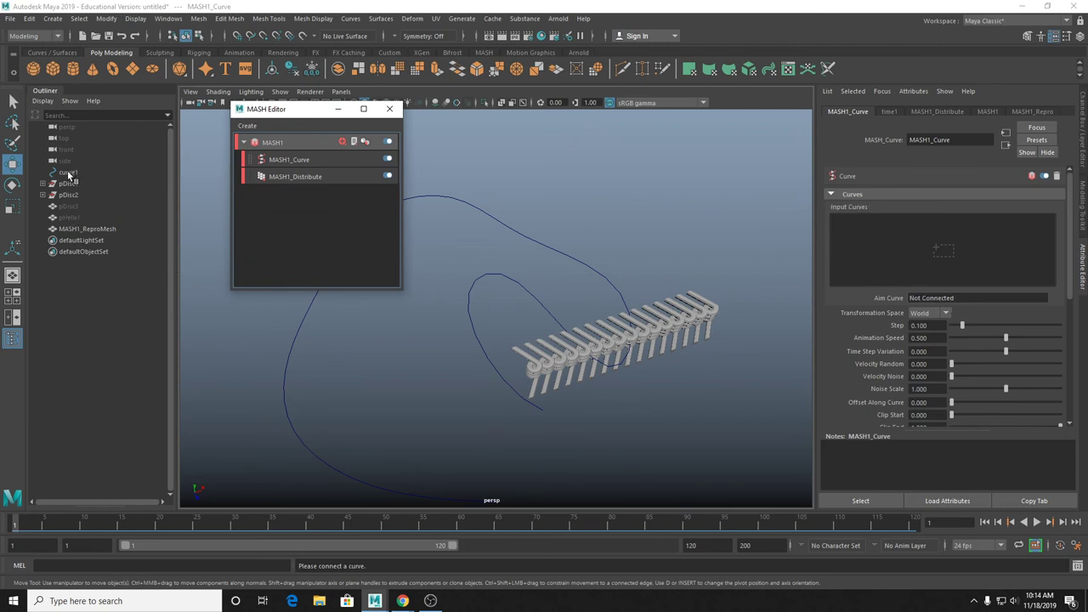
{"action": "left_click_drag", "start_coordinate": [68, 173], "coordinate": [929, 240]}
{"action": "left_click_drag", "start_coordinate": [595, 325], "coordinate": [568, 294], "text": "alt"}
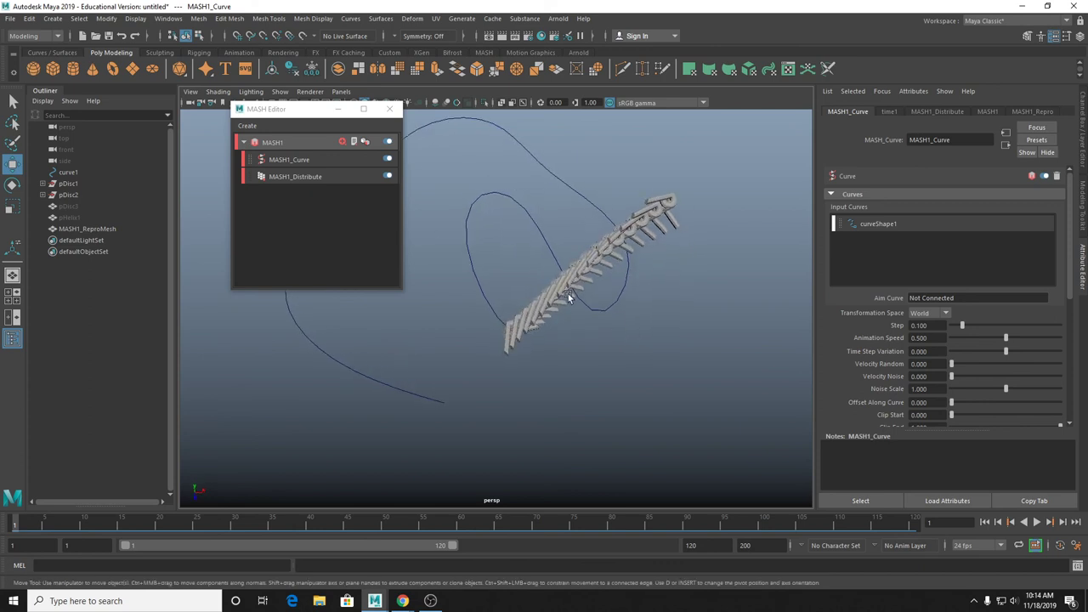
Set the Distance X of MASH1_Distribute to 0 so the barbs follow the curve.
{"action": "left_click", "coordinate": [334, 176]}
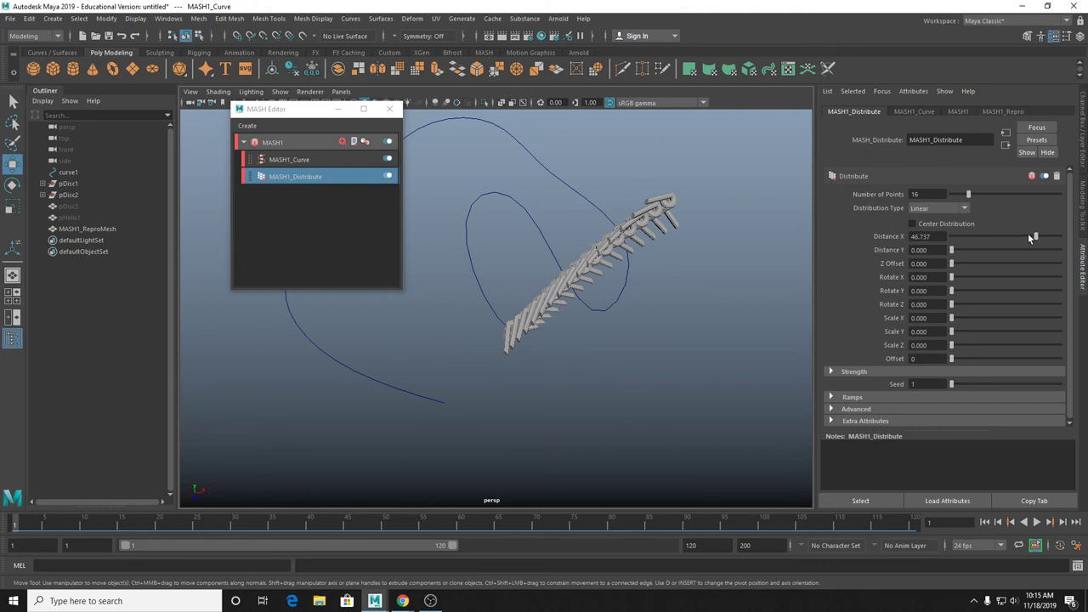
{"action": "left_click_drag", "start_coordinate": [1032, 238], "coordinate": [855, 265]}
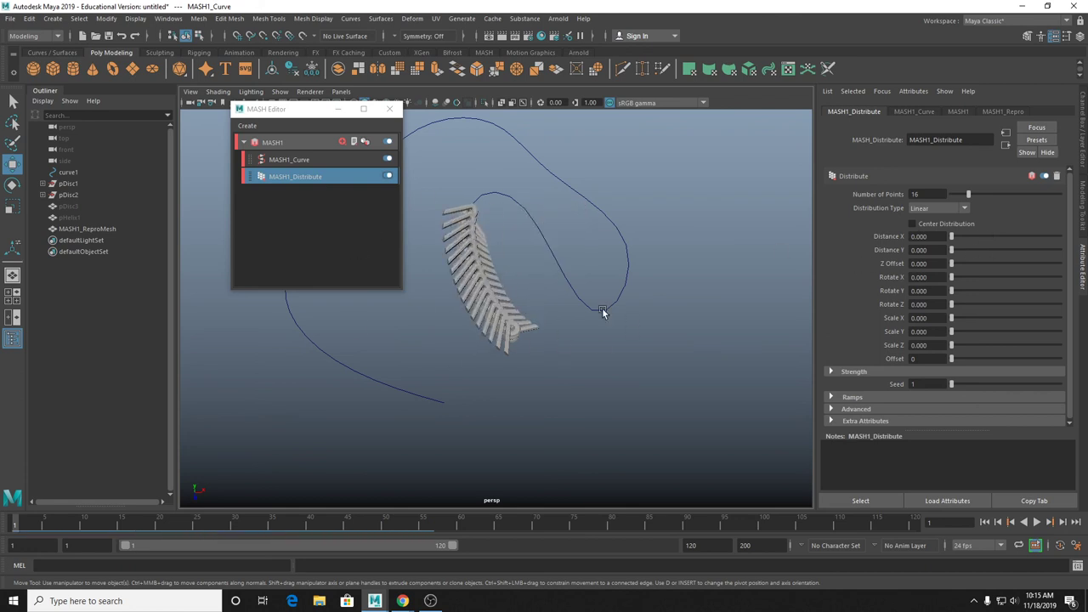
{"action": "left_click_drag", "start_coordinate": [592, 259], "coordinate": [486, 279], "text": "alt"}
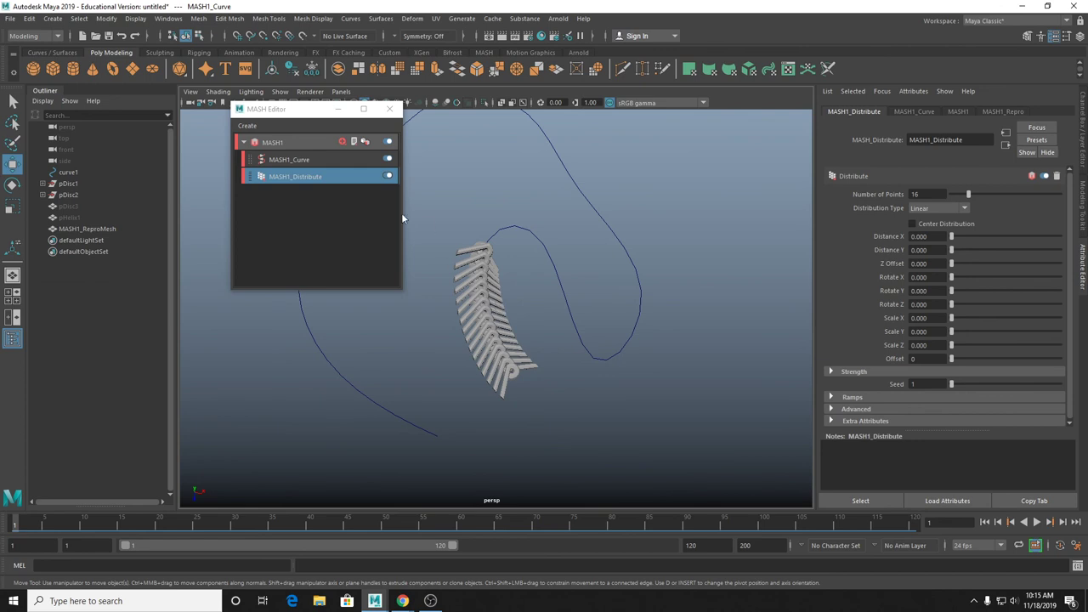
Increase the Step of MASH1_Curve to 1.000 to spread the barbs along the curve.
{"action": "left_click", "coordinate": [318, 159]}
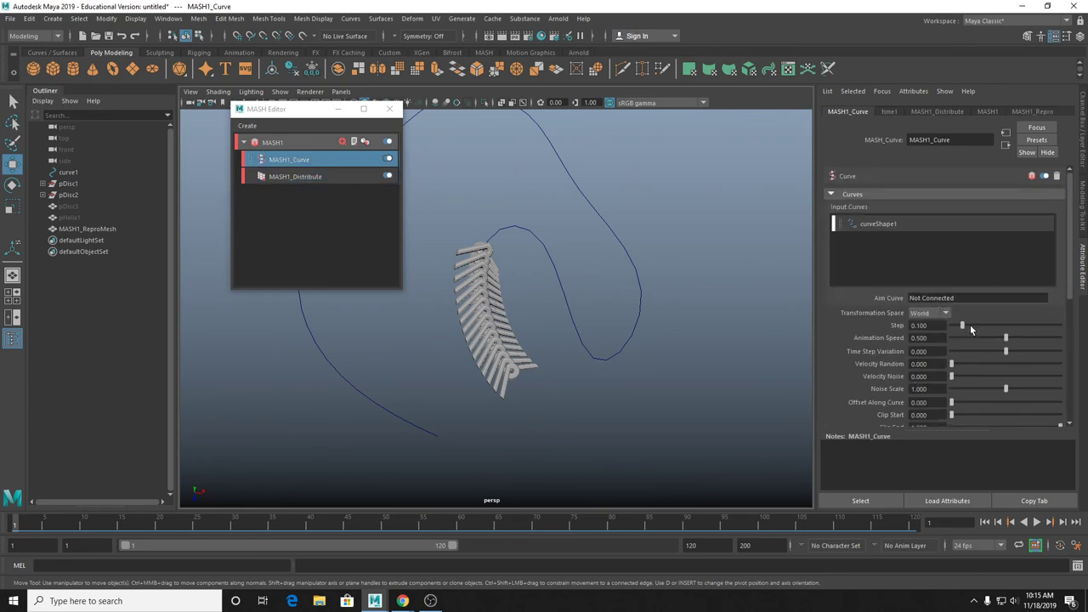
{"action": "left_click_drag", "start_coordinate": [971, 328], "coordinate": [1012, 343]}
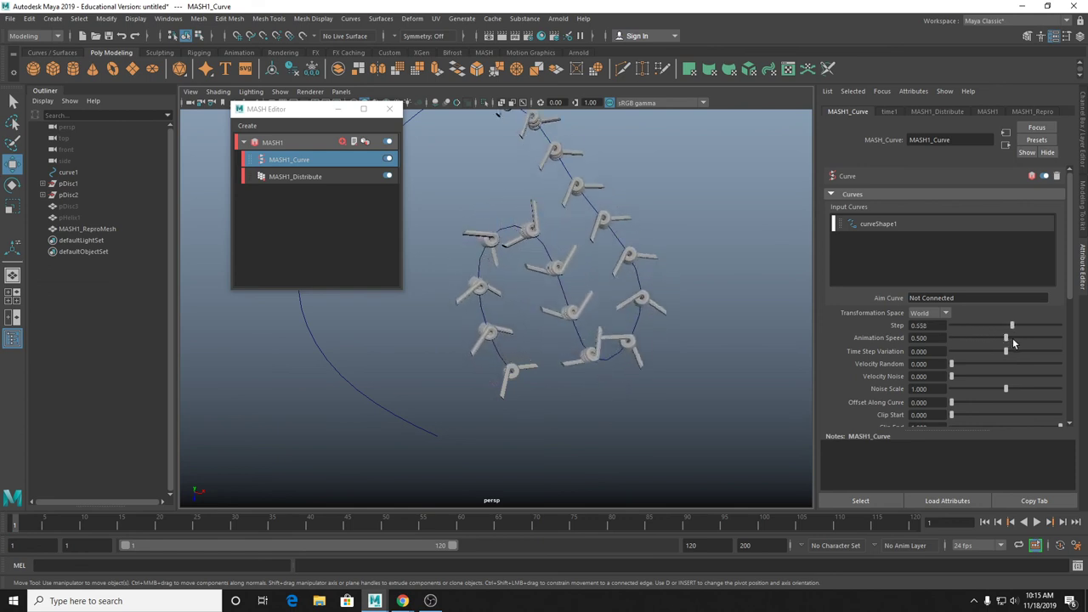
{"action": "left_click_drag", "start_coordinate": [663, 301], "coordinate": [752, 322], "text": "alt"}
{"action": "left_click_drag", "start_coordinate": [1012, 326], "coordinate": [1087, 333]}
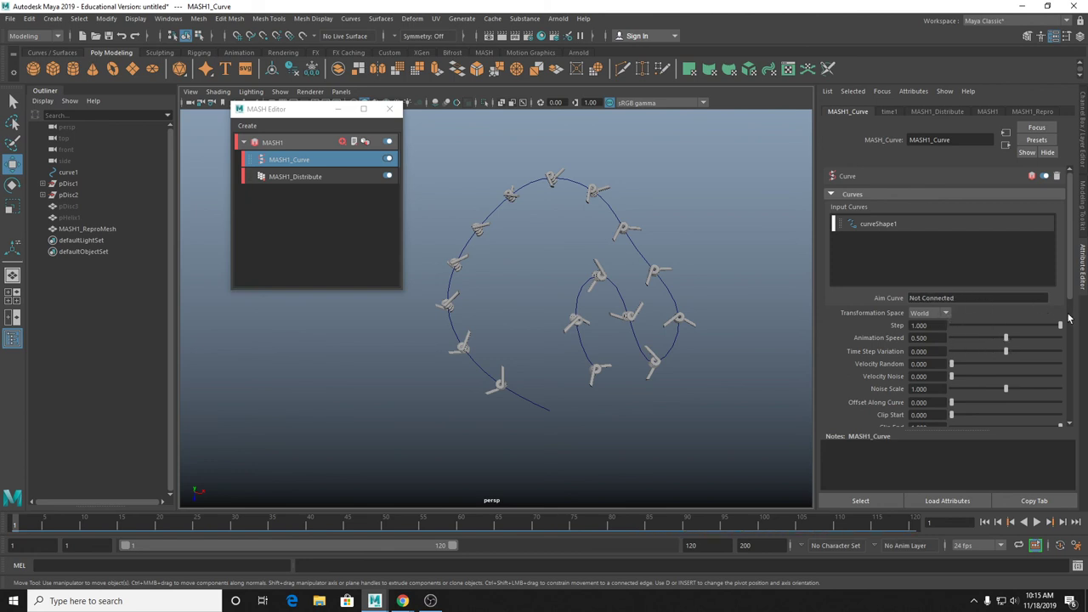
Increase the Number of Points of MASH1_Distribute to 19 to place more barbs along the curve.
{"action": "left_click_drag", "start_coordinate": [705, 276], "coordinate": [657, 306], "text": "alt"}
{"action": "left_click", "coordinate": [293, 177]}
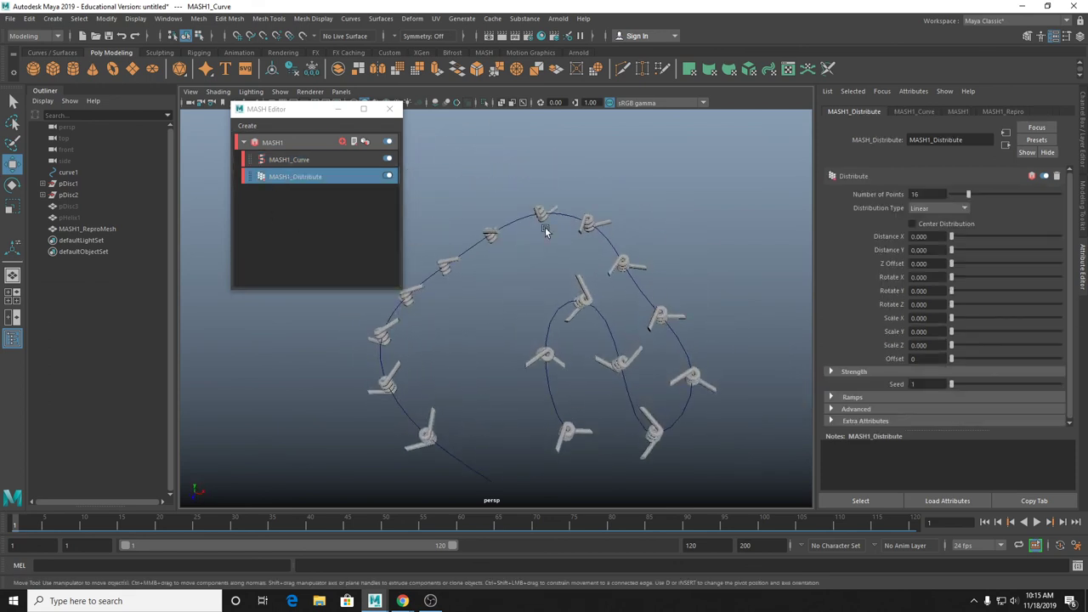
{"action": "mouse_move", "coordinate": [966, 204]}
{"action": "left_mouse_down"}
{"action": "mouse_move", "coordinate": [990, 198]}
{"action": "mouse_move", "coordinate": [962, 199]}
{"action": "mouse_move", "coordinate": [973, 201]}
{"action": "left_mouse_up"}
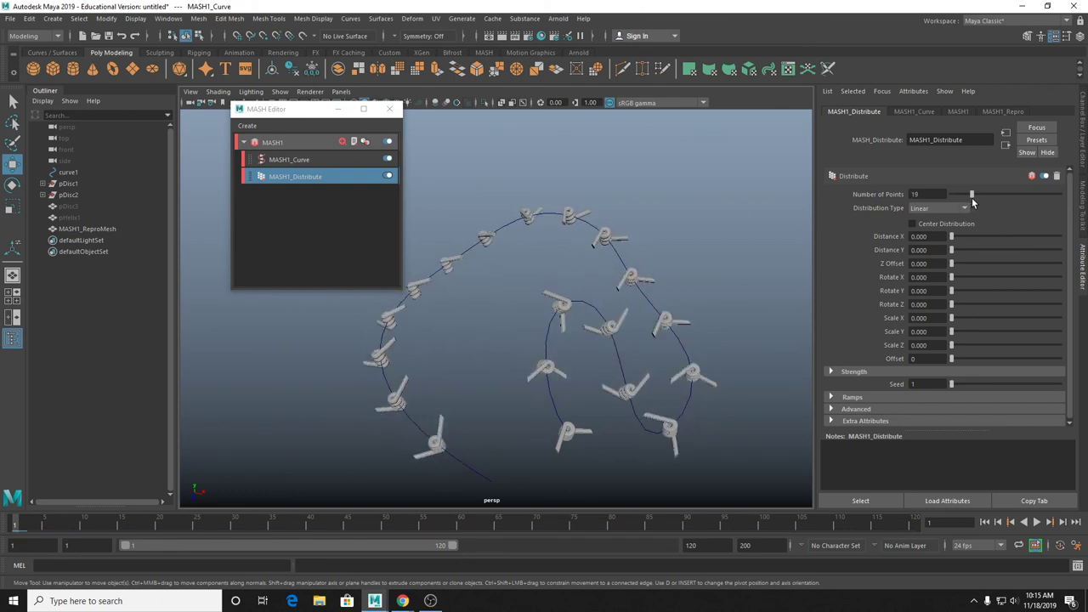
Unhide the twisted wire mesh pDisc3 and check how the barbs sit around it.
{"action": "left_click", "coordinate": [68, 207]}
{"action": "key", "text": "shift+h"}
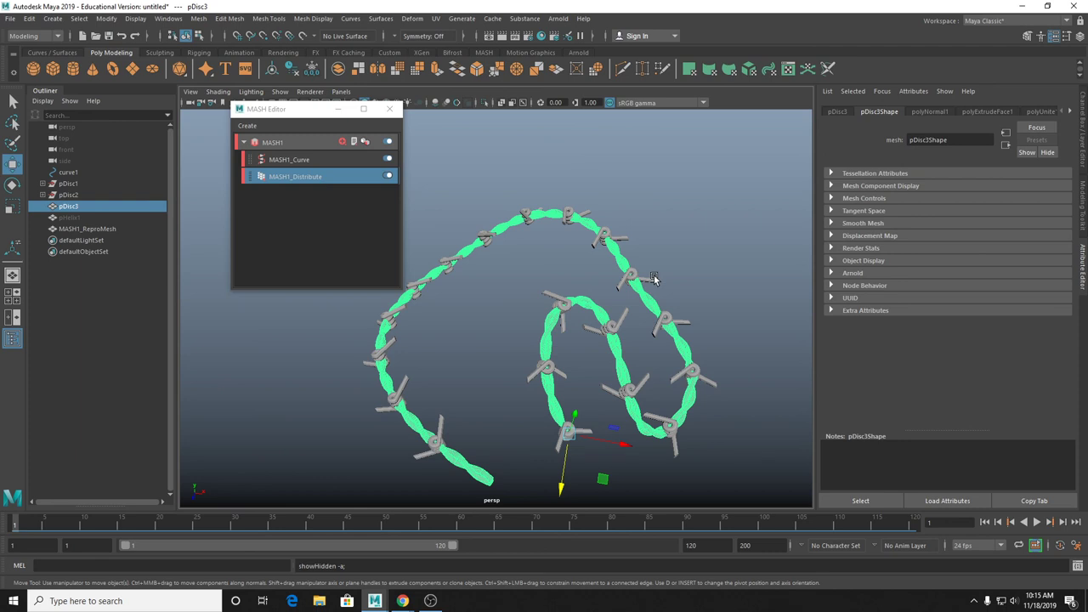
{"action": "left_click", "coordinate": [675, 308]}
{"action": "left_click_drag", "start_coordinate": [675, 308], "coordinate": [538, 322], "text": "alt"}
{"action": "key", "text": "super"}
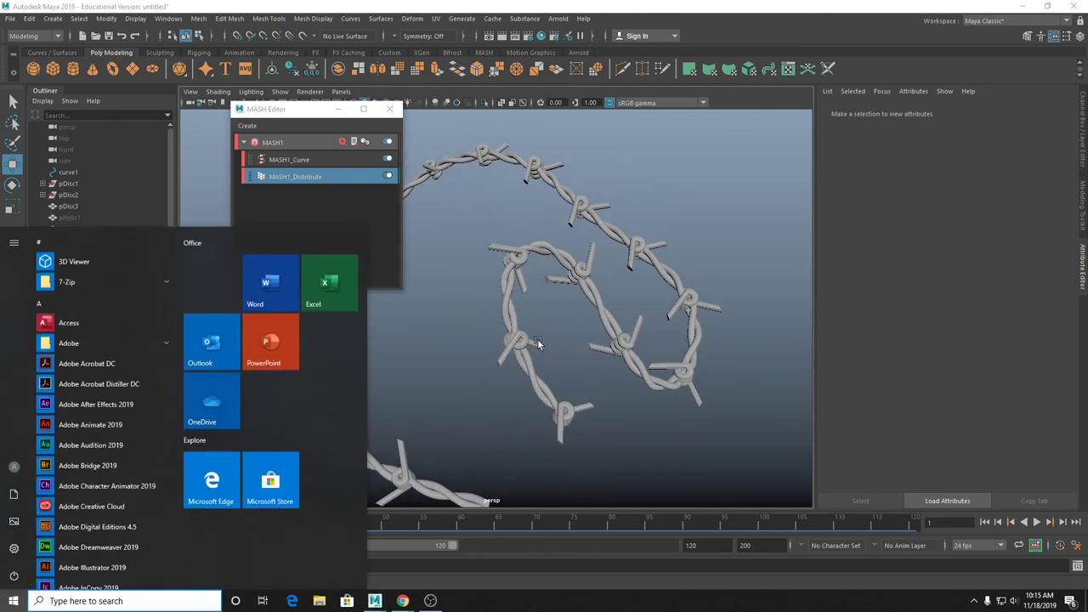
{"action": "key", "text": "super"}
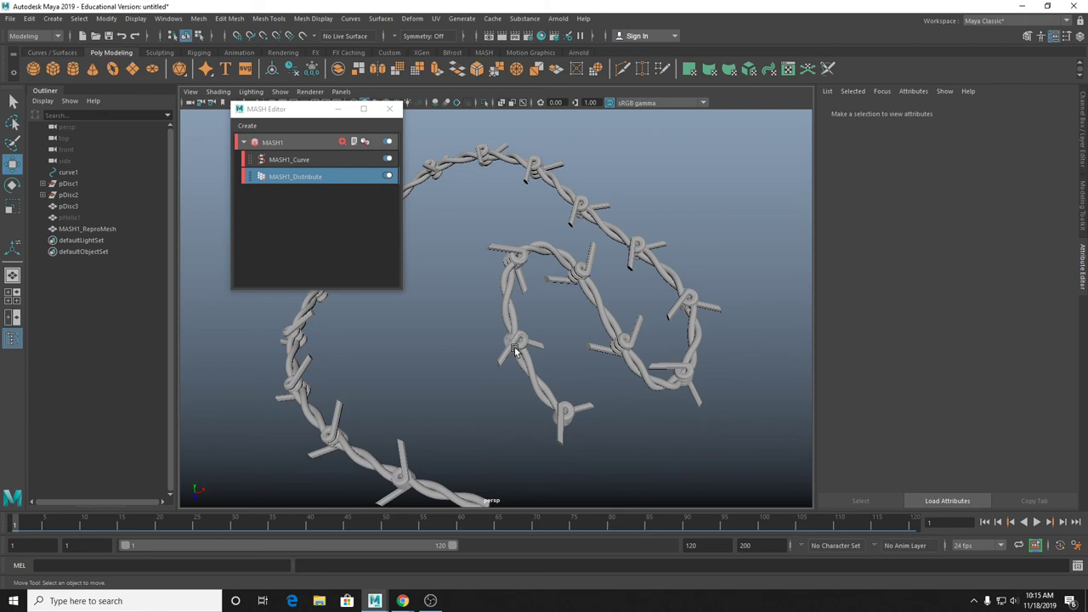
Unhide the source barb pHelix1 and rotate it so the distributed barbs coil around the wire.
{"action": "left_click", "coordinate": [71, 218]}
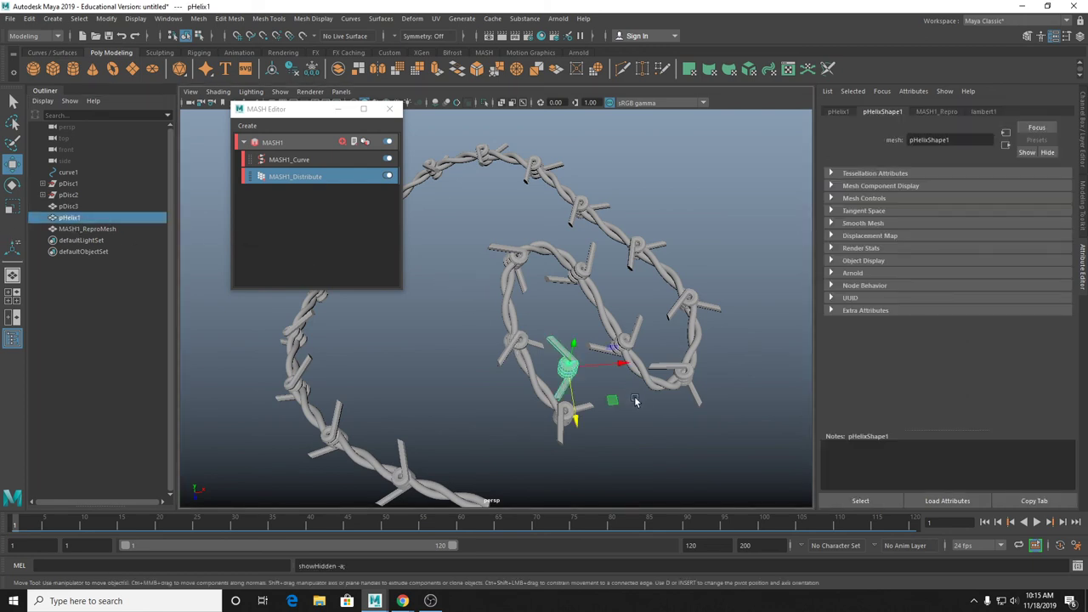
{"action": "key", "text": "f"}
{"action": "key", "text": "e"}
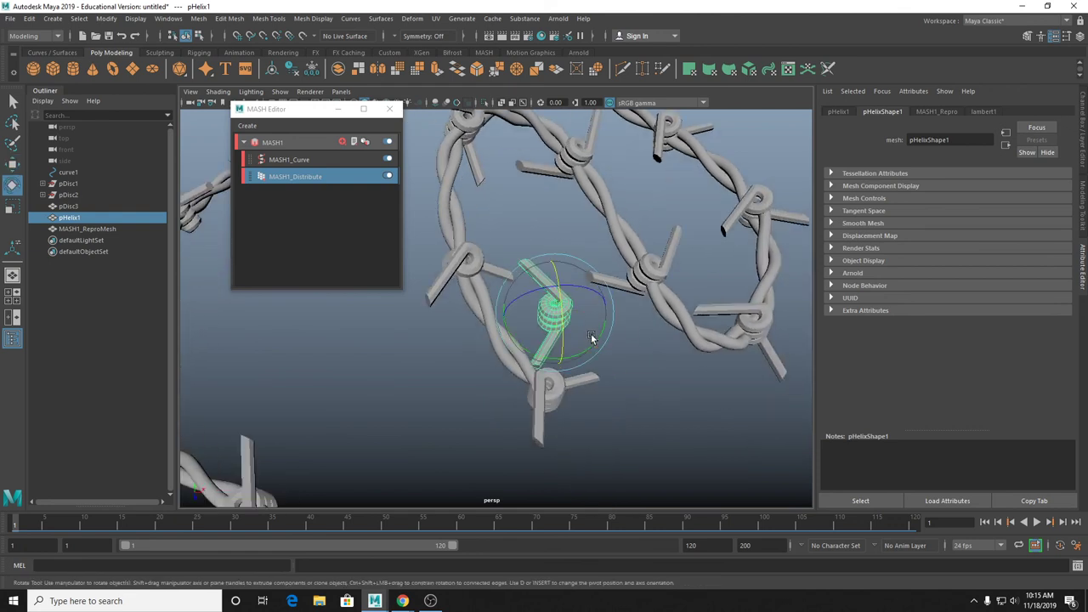
{"action": "left_click_drag", "start_coordinate": [568, 317], "coordinate": [637, 309]}
{"action": "key", "text": "r"}
{"action": "right_click_drag", "start_coordinate": [637, 308], "coordinate": [605, 357], "text": "alt"}
{"action": "key", "text": "e"}
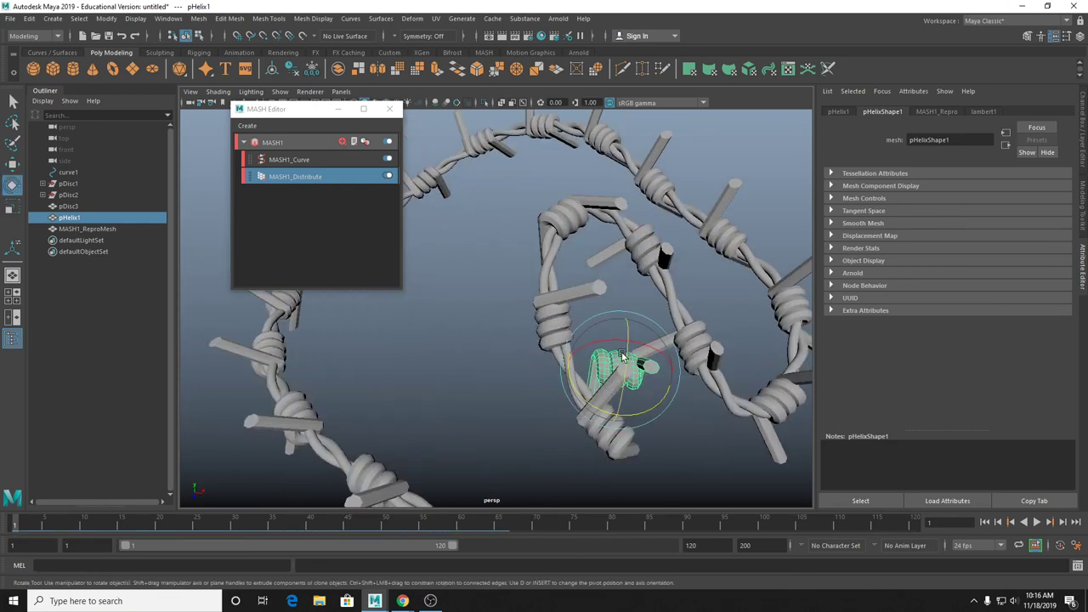
{"action": "left_click_drag", "start_coordinate": [576, 389], "coordinate": [574, 384]}
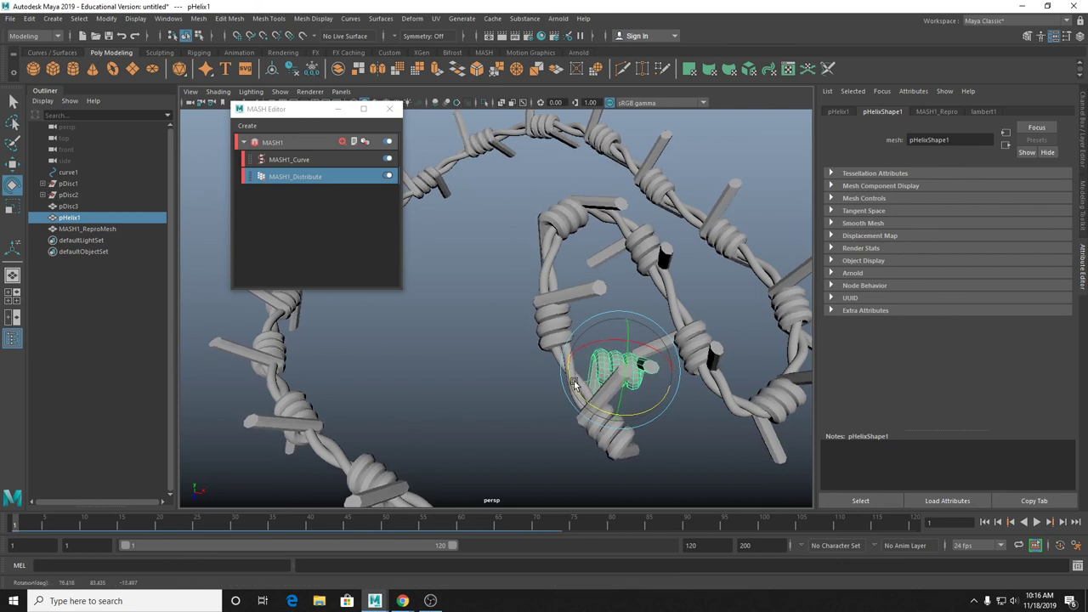
Try extruding a face of pHelix1 outward to see the barb copies update, and undo the extrusion.
{"action": "key", "text": "q"}
{"action": "right_click_drag", "start_coordinate": [620, 353], "coordinate": [607, 318]}
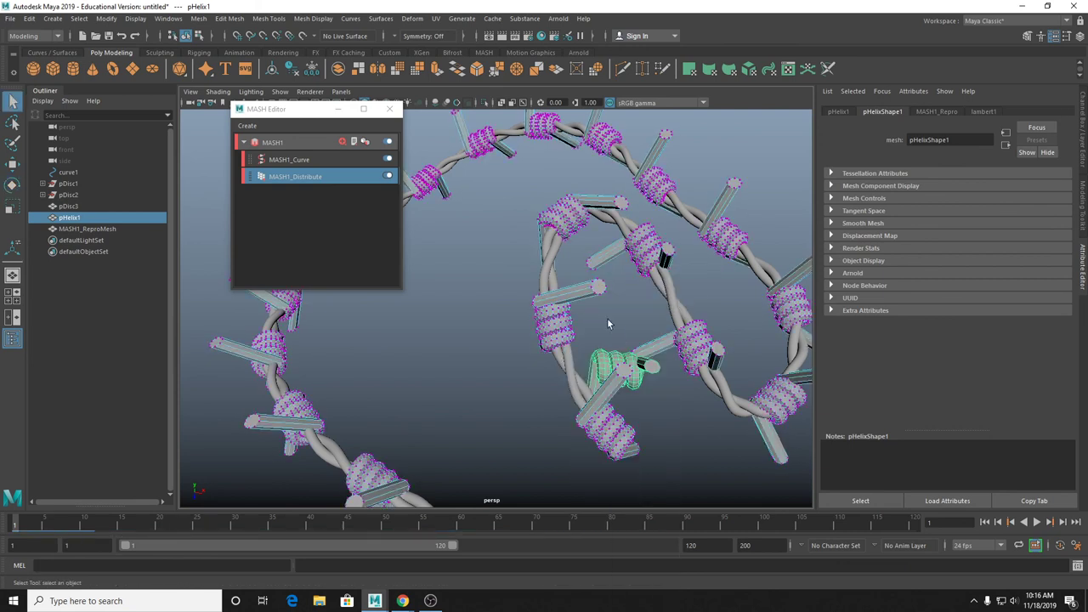
{"action": "left_click", "coordinate": [621, 360]}
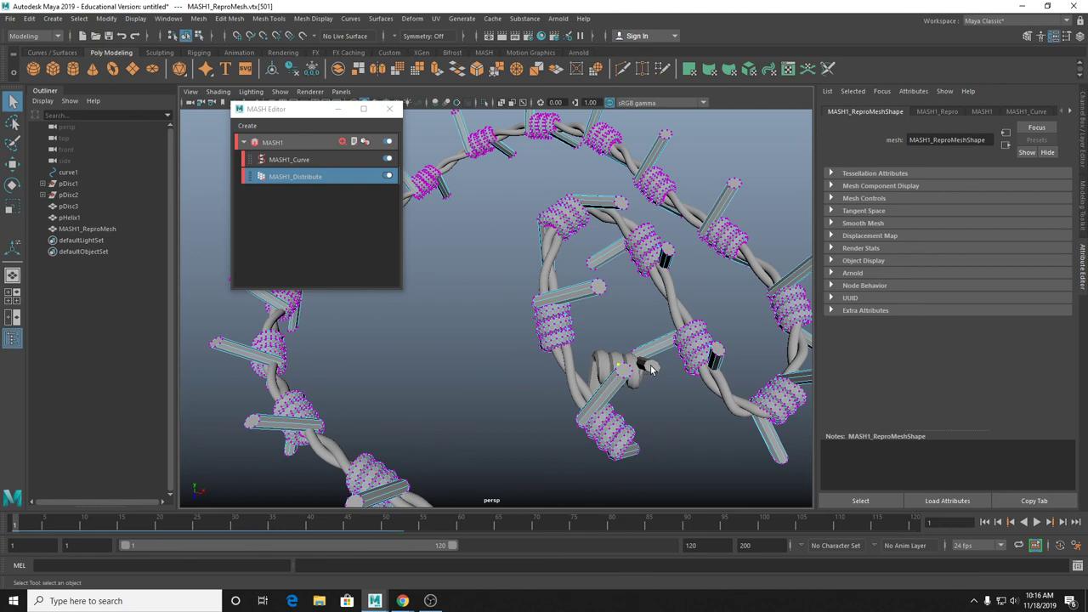
{"action": "left_click", "coordinate": [668, 260]}
{"action": "key", "text": "F8"}
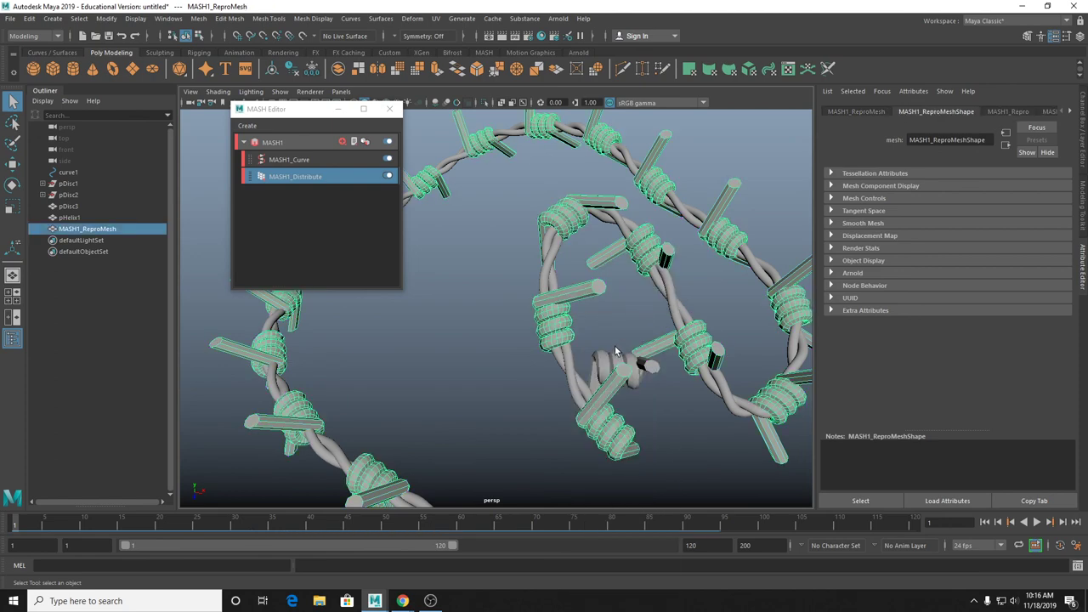
{"action": "left_click", "coordinate": [619, 359]}
{"action": "mouse_move", "coordinate": [619, 359]}
{"action": "right_mouse_down"}
{"action": "mouse_move", "coordinate": [586, 306]}
{"action": "mouse_move", "coordinate": [607, 359]}
{"action": "right_mouse_up"}
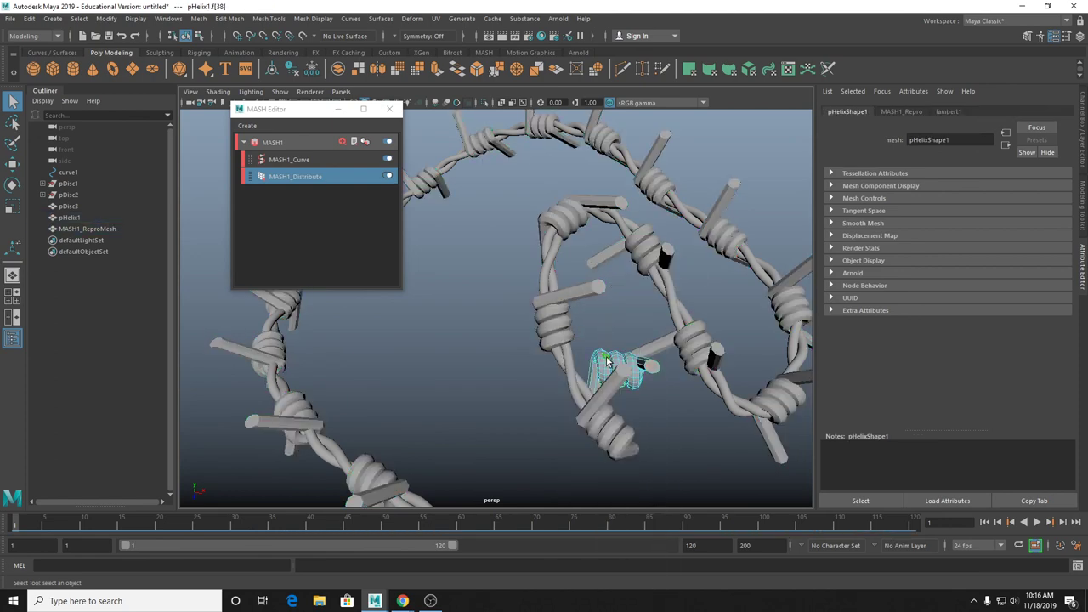
{"action": "key", "text": "ctrl+e"}
{"action": "left_click_drag", "start_coordinate": [610, 345], "coordinate": [622, 285]}
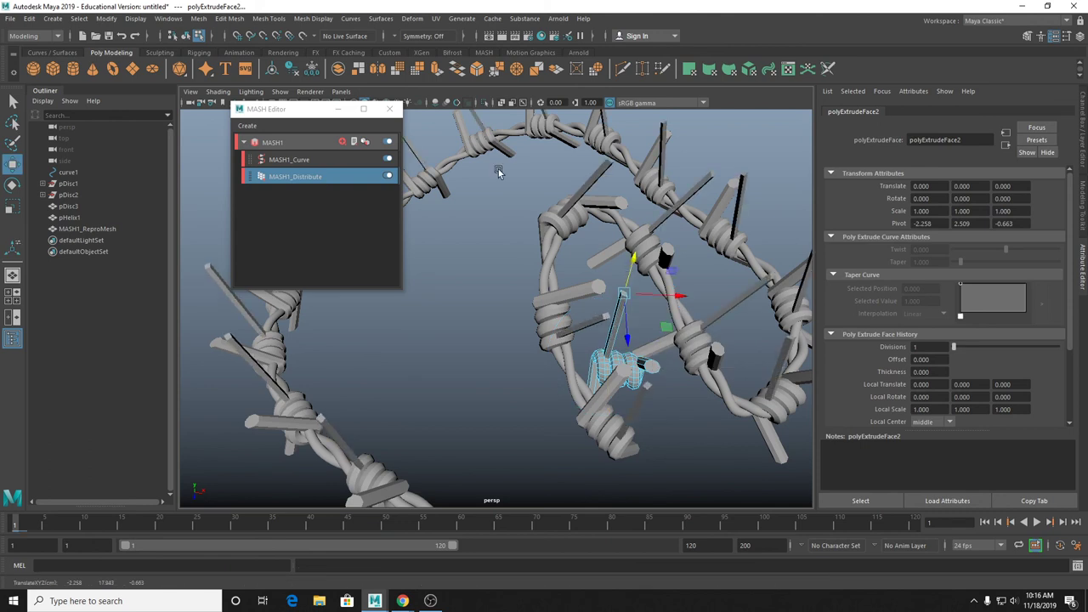
{"action": "key", "text": "ctrl+z"}
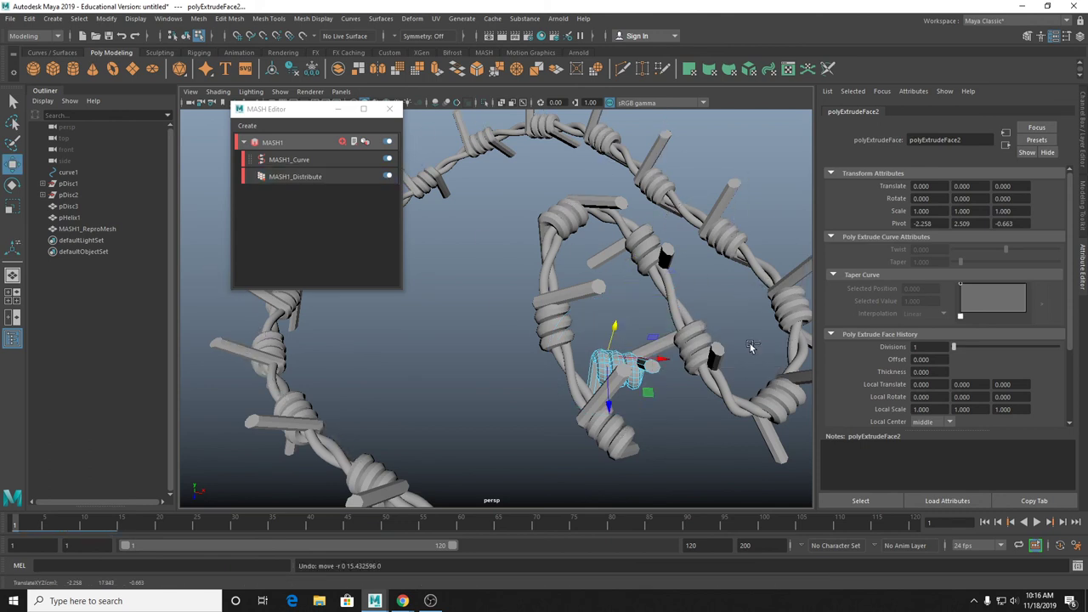
{"action": "right_click_drag", "start_coordinate": [599, 288], "coordinate": [652, 272]}
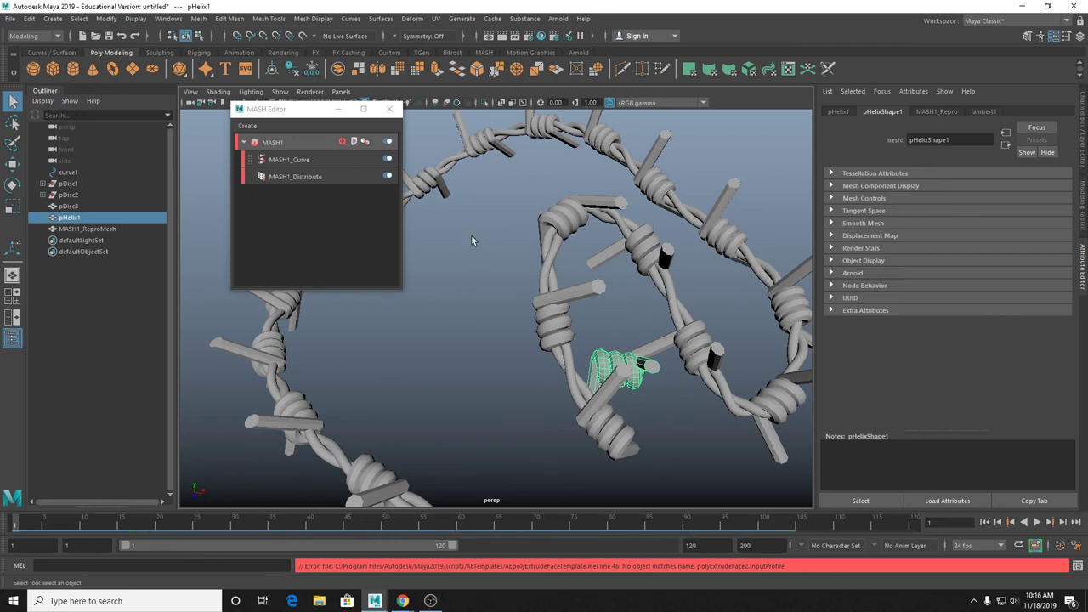
Hide the source barb pHelix1 and inspect the barbed wire from several angles.
{"action": "left_click_drag", "start_coordinate": [570, 382], "coordinate": [599, 359], "text": "alt"}
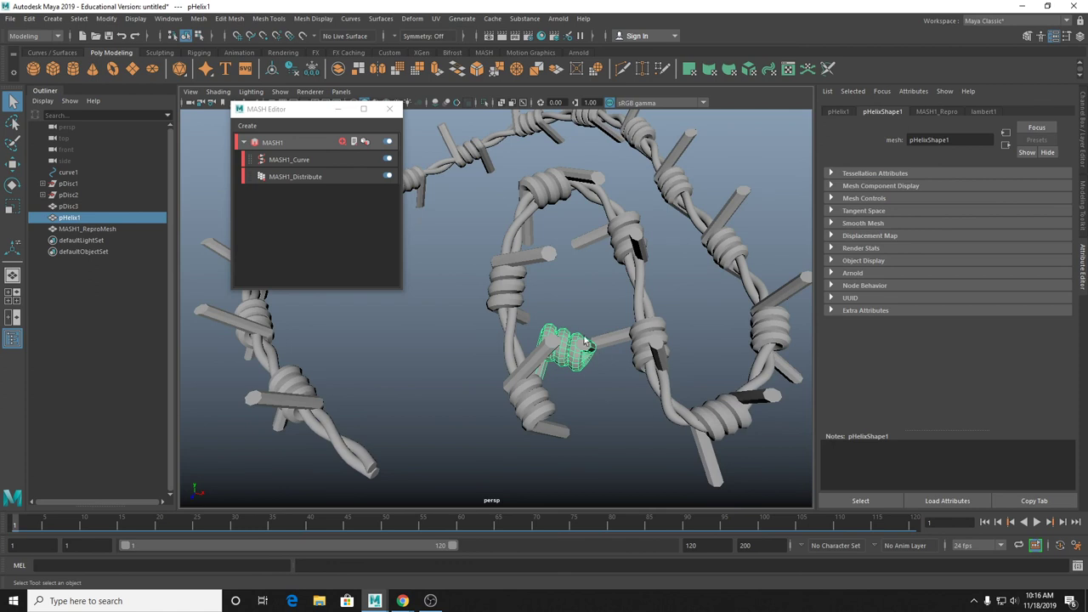
{"action": "key", "text": "ctrl+h"}
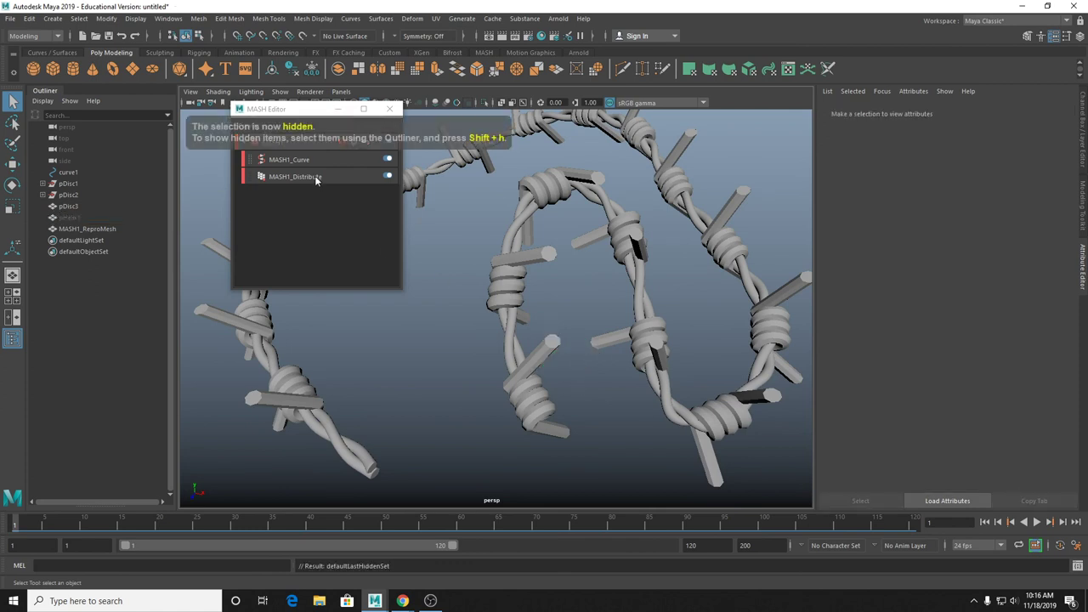
{"action": "left_click_drag", "start_coordinate": [442, 250], "coordinate": [651, 272], "text": "alt"}
{"action": "left_click_drag", "start_coordinate": [569, 307], "coordinate": [487, 364], "text": "alt"}
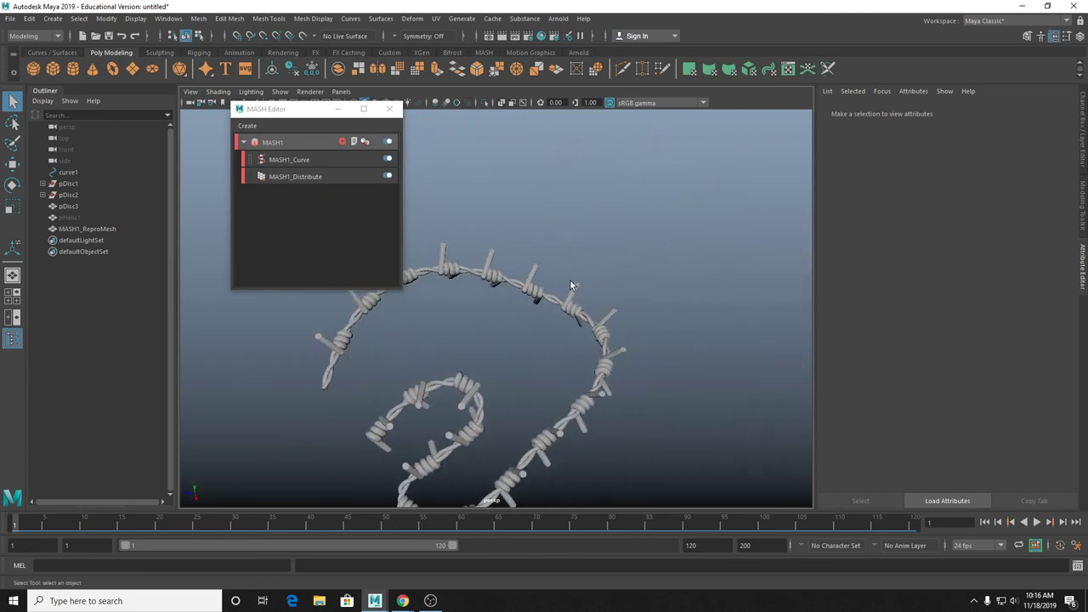
{"action": "left_click_drag", "start_coordinate": [570, 284], "coordinate": [524, 293], "text": "alt"}
{"action": "key", "text": "super"}
{"action": "key", "text": "super"}
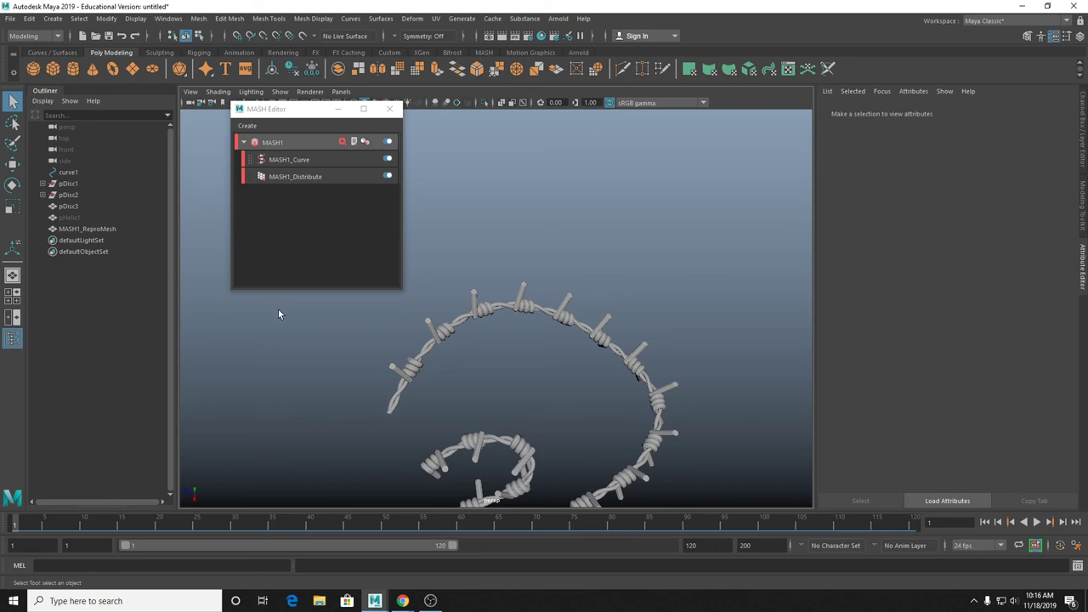
Add a Random node to the MASH1 network and move the MASH Editor aside to view the wire.
{"action": "left_click", "coordinate": [291, 145]}
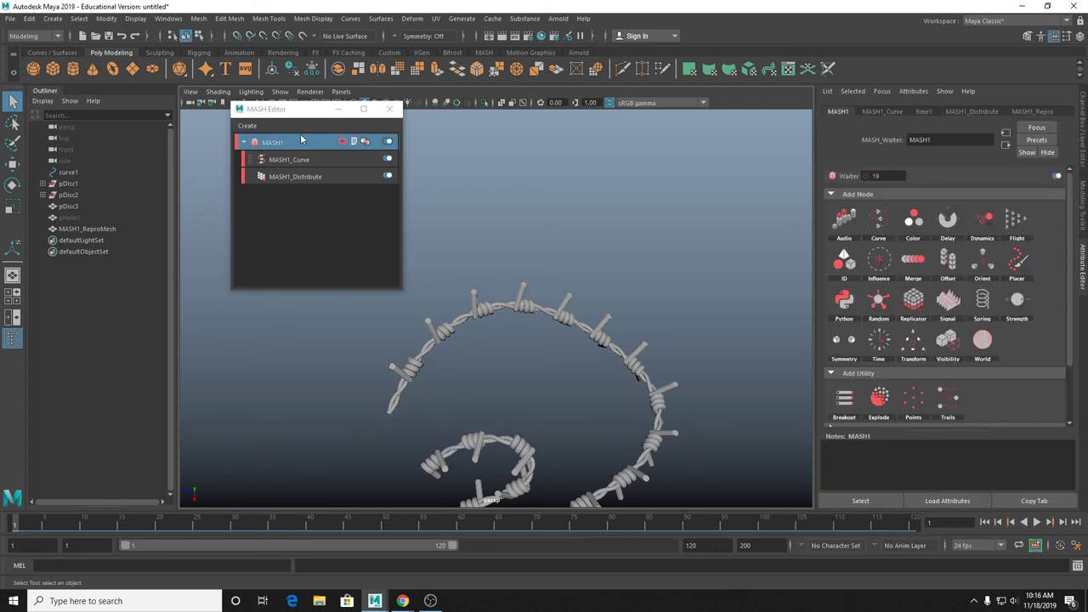
{"action": "left_click", "coordinate": [882, 302]}
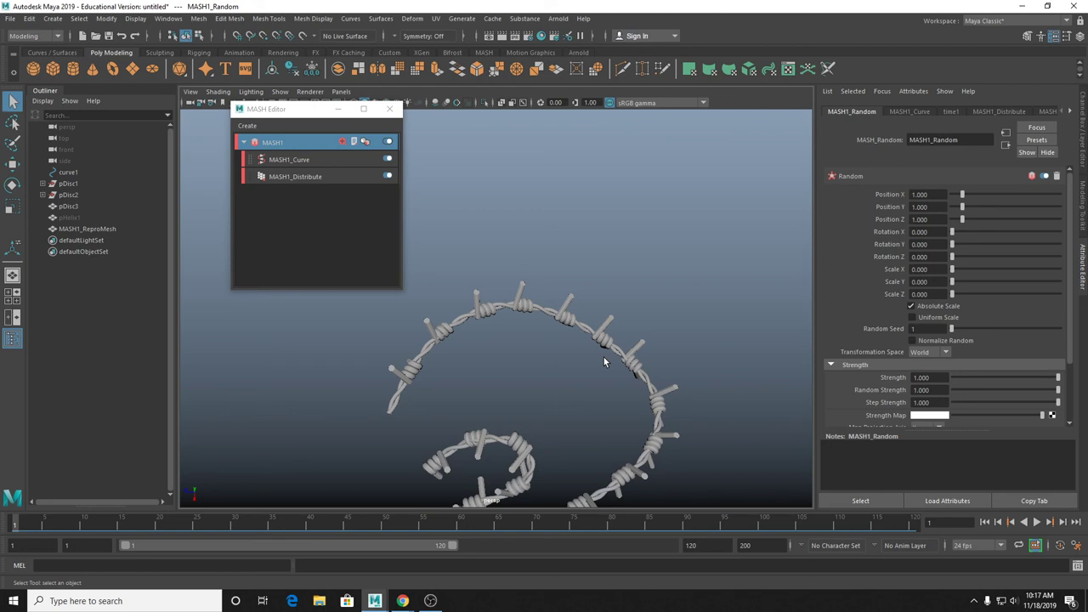
{"action": "left_click_drag", "start_coordinate": [606, 363], "coordinate": [646, 289], "text": "alt"}
{"action": "scroll", "coordinate": [790, 250], "scroll_direction": "up", "scroll_amount": 3}
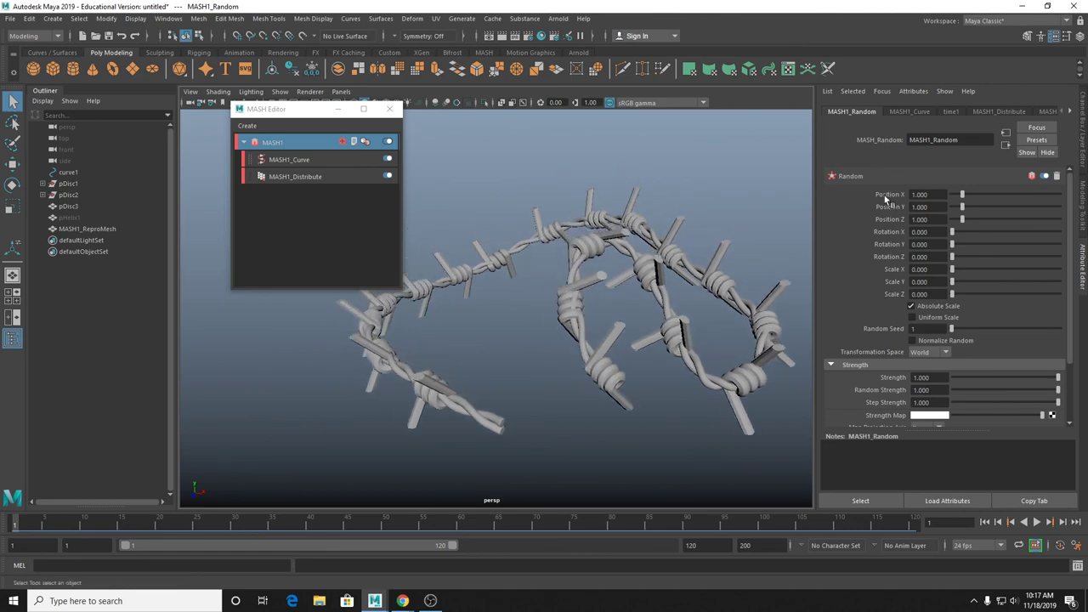
{"action": "left_click_drag", "start_coordinate": [296, 116], "coordinate": [158, 122]}
{"action": "scroll", "coordinate": [593, 311], "scroll_direction": "up", "scroll_amount": 3}
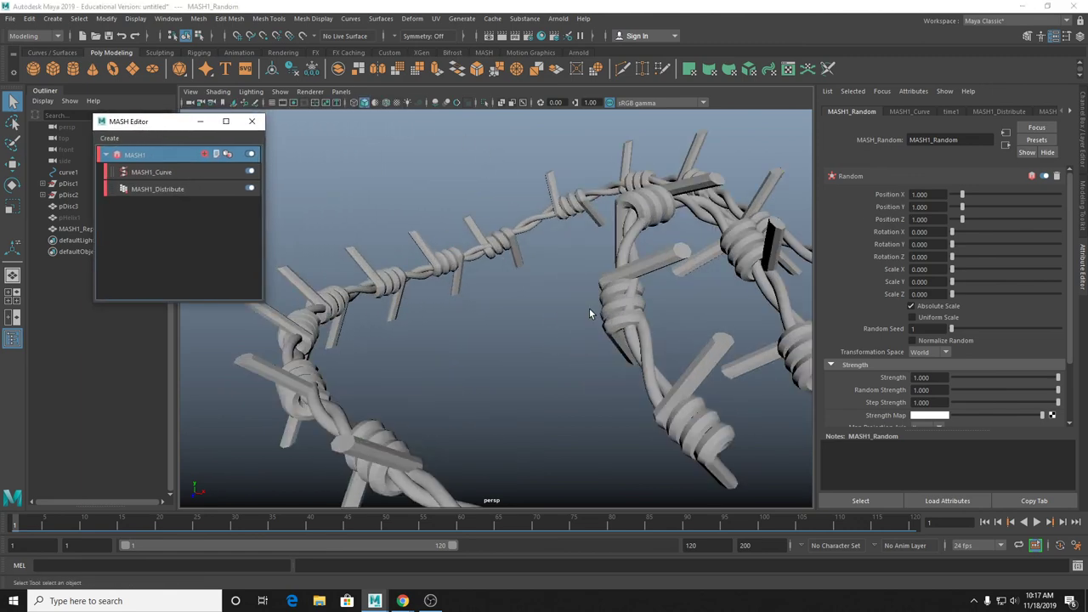
{"action": "left_click_drag", "start_coordinate": [592, 311], "coordinate": [591, 249], "text": "alt"}
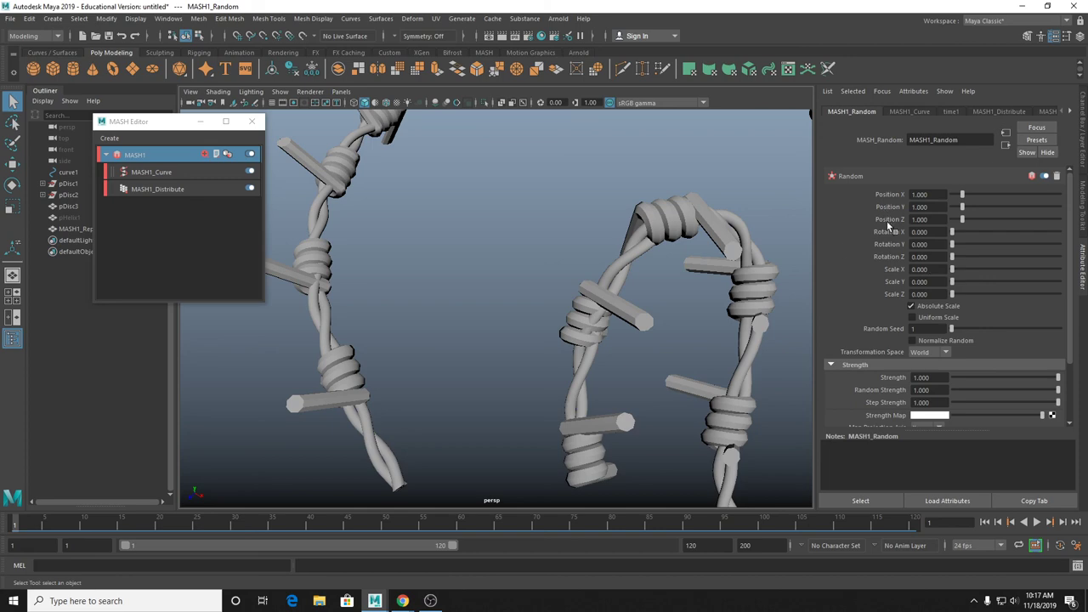
{"action": "left_click_drag", "start_coordinate": [649, 287], "coordinate": [590, 313], "text": "alt"}
Set the Position X, Y and Z of MASH1_Random to 0 so the barbs stay on the wire.
{"action": "key", "text": "super"}
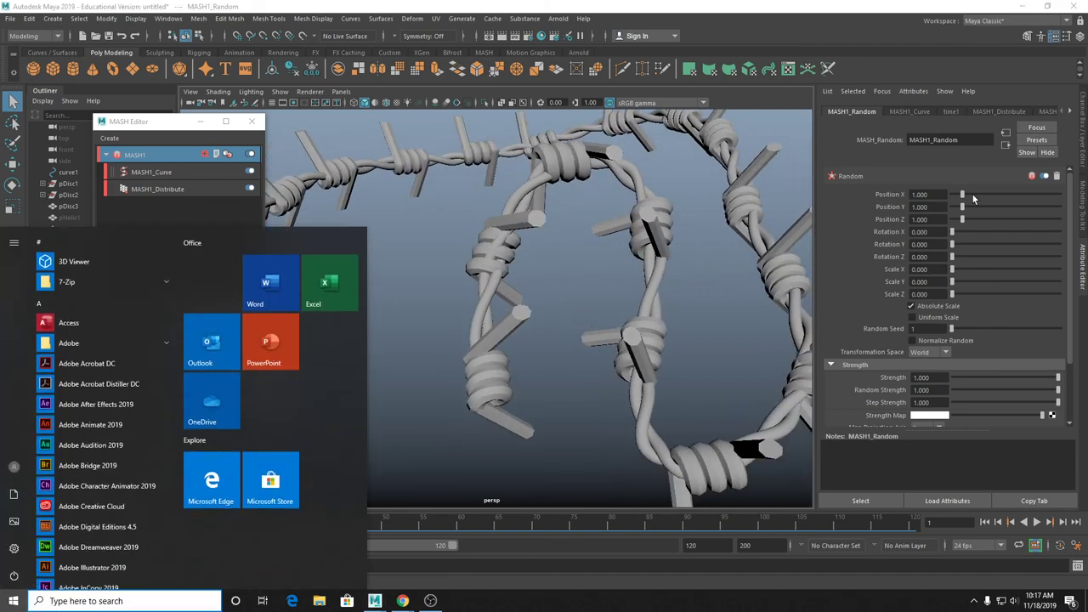
{"action": "left_click", "coordinate": [960, 194]}
{"action": "left_click_drag", "start_coordinate": [959, 193], "coordinate": [1027, 195]}
{"action": "left_click", "coordinate": [994, 194]}
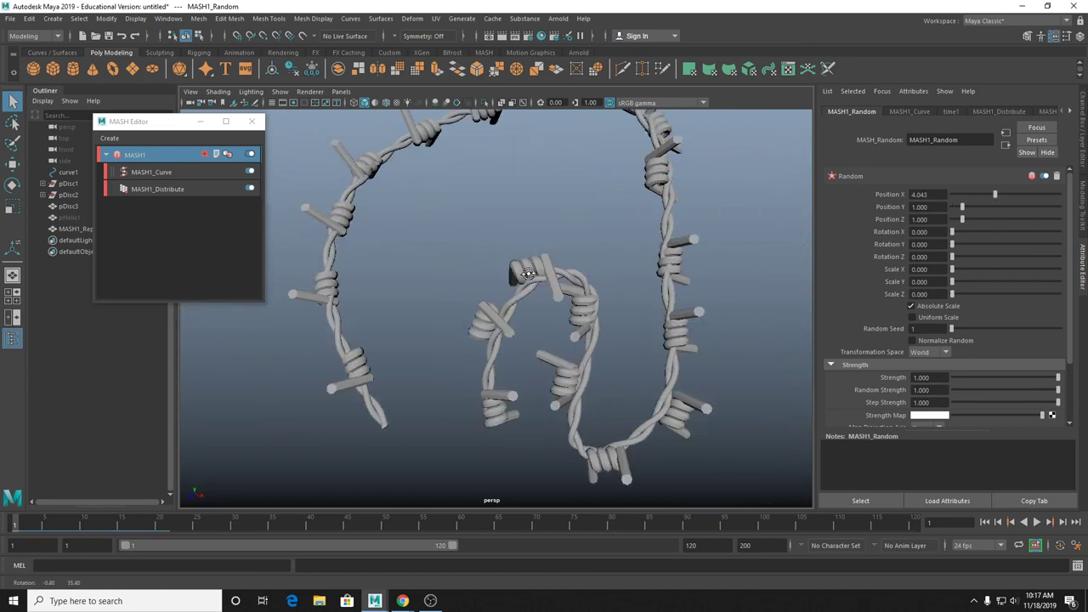
{"action": "left_click_drag", "start_coordinate": [966, 193], "coordinate": [951, 219]}
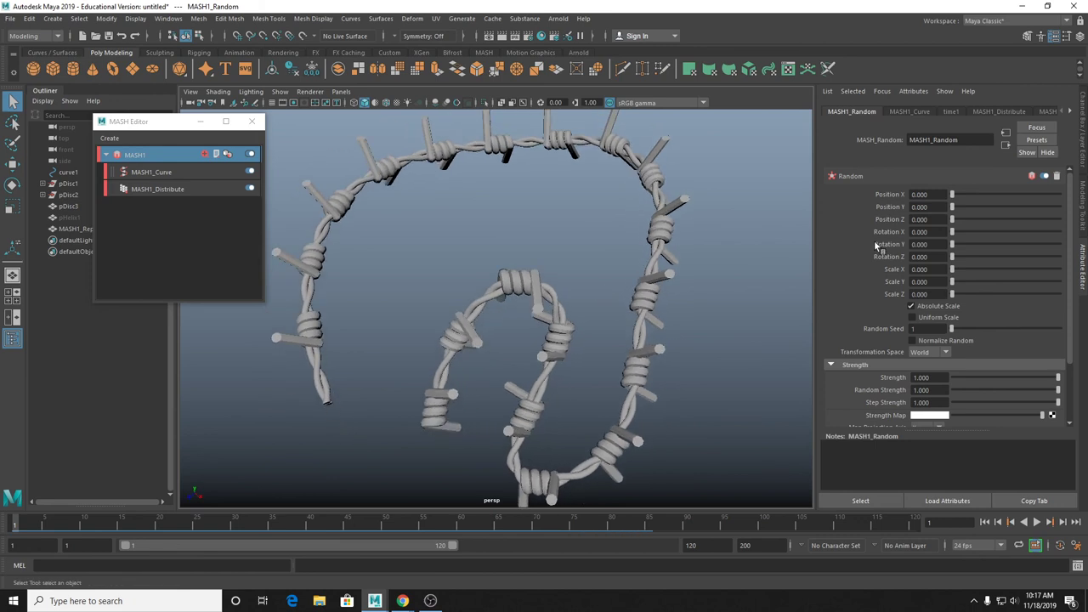
Set the Rotation X of MASH1_Random to 180, keeping Rotation Y and Z at 0, and inspect the barbs.
{"action": "left_click_drag", "start_coordinate": [952, 231], "coordinate": [1076, 245]}
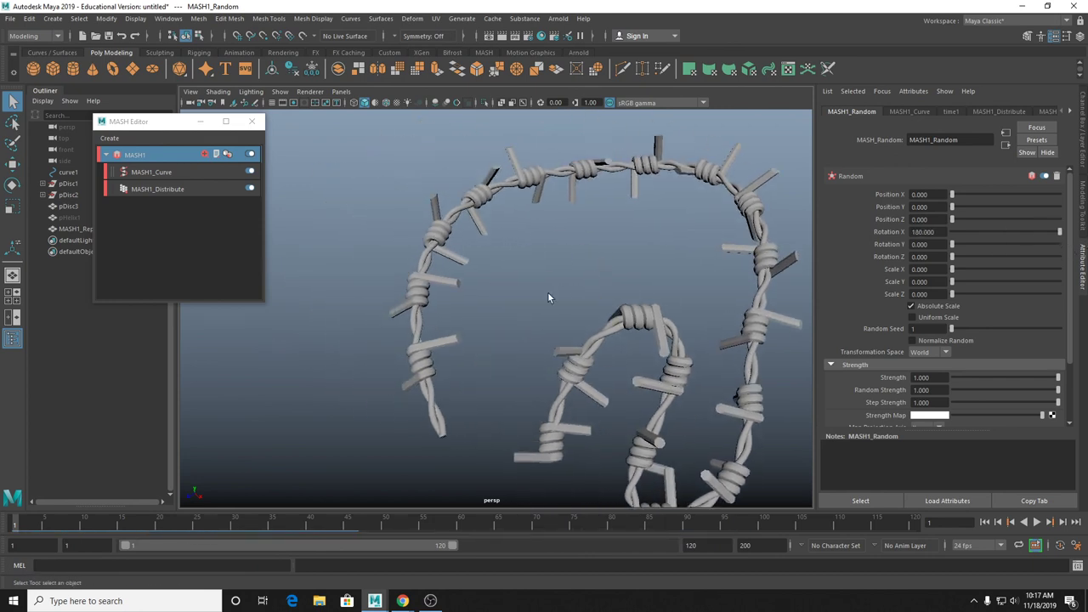
{"action": "left_click_drag", "start_coordinate": [954, 244], "coordinate": [947, 267]}
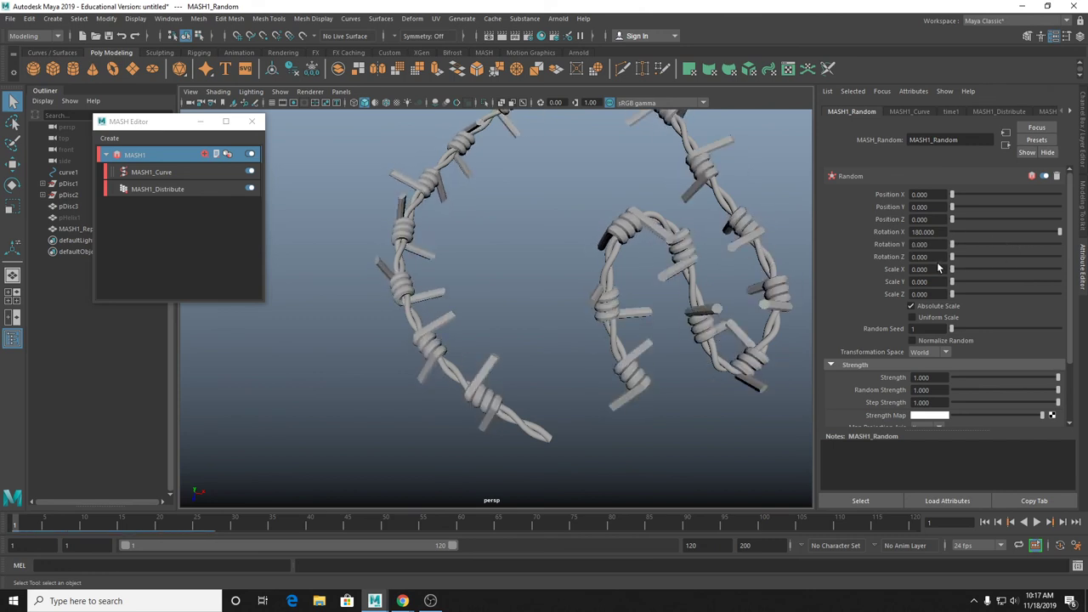
{"action": "mouse_move", "coordinate": [582, 315]}
{"action": "left_mouse_down", "text": "alt"}
{"action": "mouse_move", "coordinate": [556, 294]}
{"action": "mouse_move", "coordinate": [561, 318]}
{"action": "mouse_move", "coordinate": [585, 304]}
{"action": "left_mouse_up", "text": "alt"}
{"action": "left_click_drag", "start_coordinate": [698, 231], "coordinate": [466, 309], "text": "alt"}
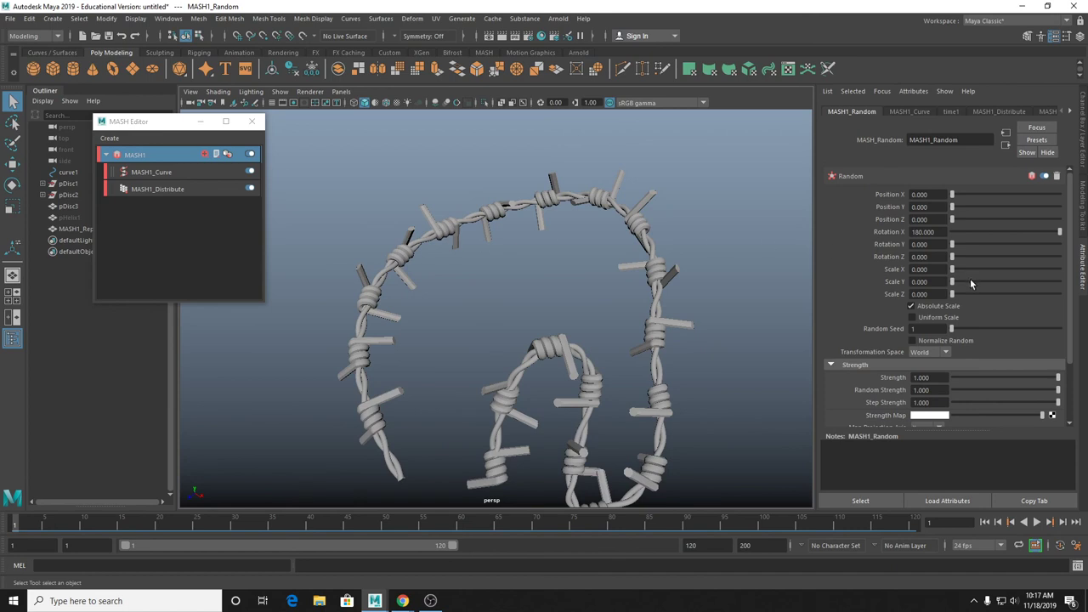
Try a Random Seed of 18 on MASH1_Random and return it to 1.
{"action": "left_click_drag", "start_coordinate": [954, 332], "coordinate": [969, 332]}
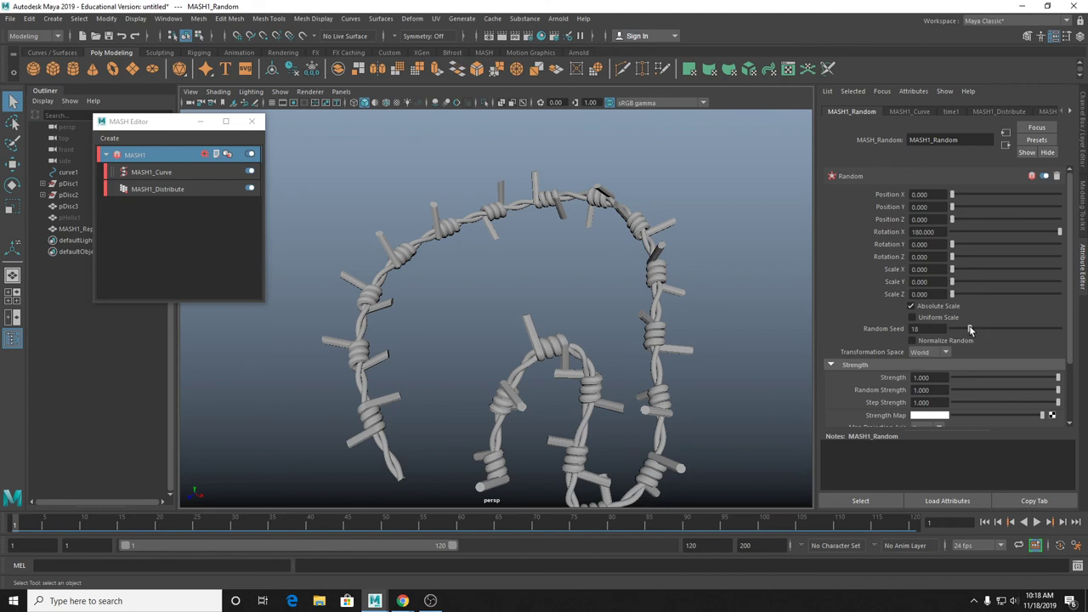
{"action": "left_click_drag", "start_coordinate": [971, 329], "coordinate": [905, 348]}
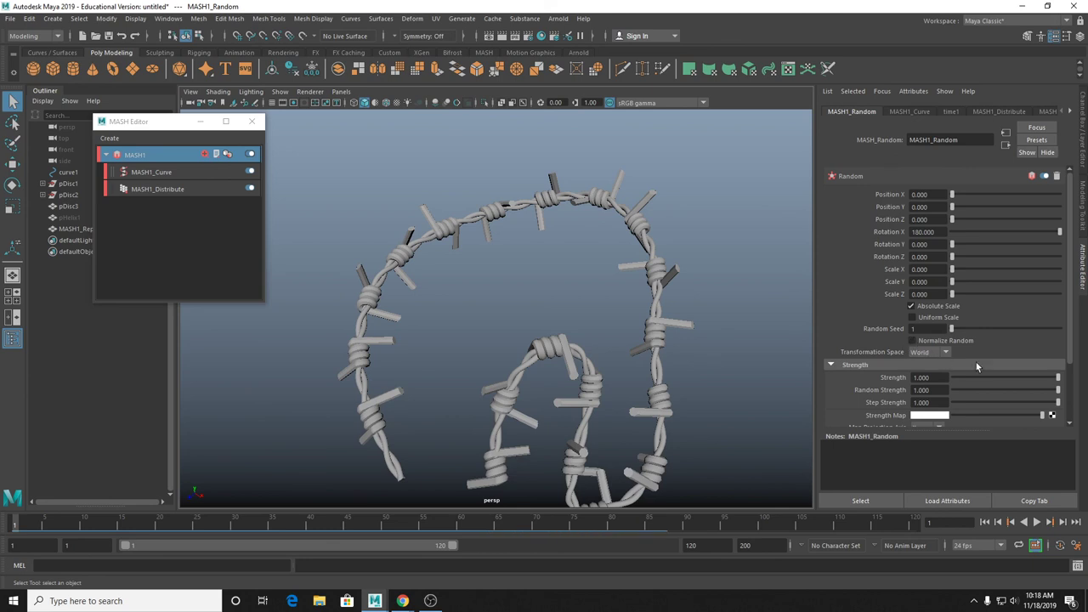
Reduce the Strength of MASH1_Random to 0 and look through the remaining strength settings.
{"action": "left_click_drag", "start_coordinate": [1058, 379], "coordinate": [940, 404]}
{"action": "scroll", "coordinate": [981, 370], "scroll_direction": "down", "scroll_amount": 3}
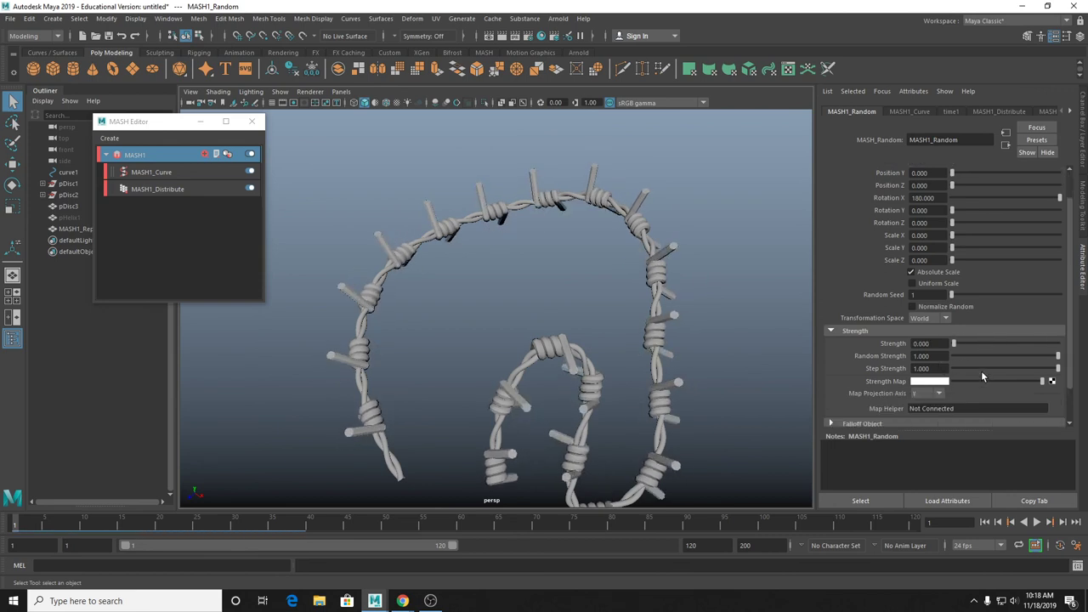
{"action": "scroll", "coordinate": [967, 295], "scroll_direction": "up", "scroll_amount": 3}
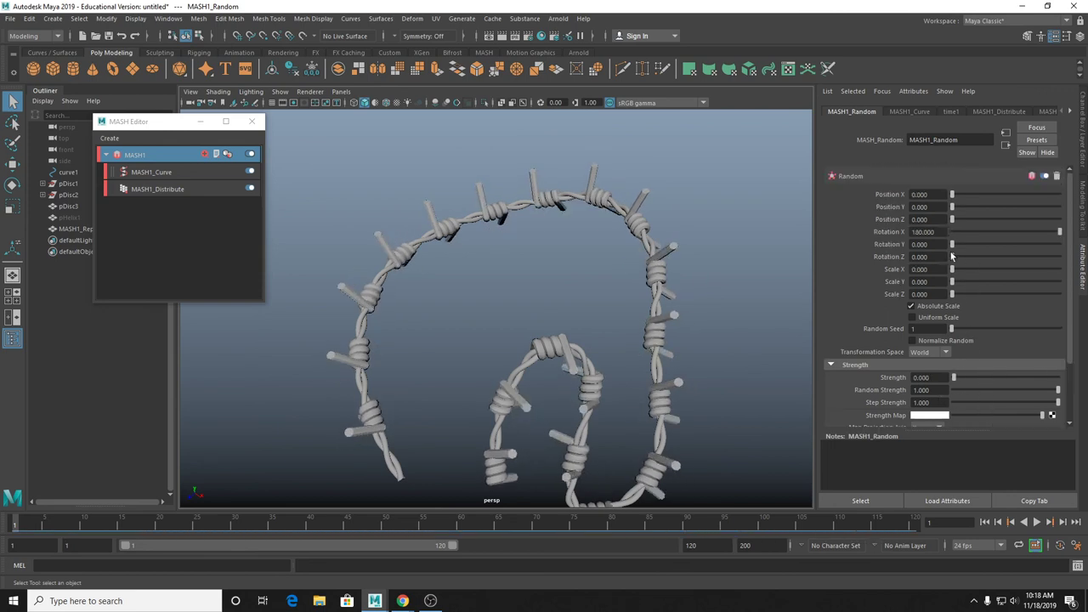
Try random scaling on the X and Y axes of MASH1_Random, return both to 0, and set Strength back to 1.
{"action": "left_click_drag", "start_coordinate": [952, 268], "coordinate": [986, 269]}
{"action": "left_click_drag", "start_coordinate": [952, 281], "coordinate": [929, 270]}
{"action": "left_click_drag", "start_coordinate": [506, 225], "coordinate": [616, 233], "text": "alt"}
{"action": "left_click_drag", "start_coordinate": [991, 377], "coordinate": [1063, 377]}
{"action": "scroll", "coordinate": [610, 289], "scroll_direction": "up", "scroll_amount": 2}
{"action": "left_click_drag", "start_coordinate": [560, 322], "coordinate": [569, 274], "text": "alt"}
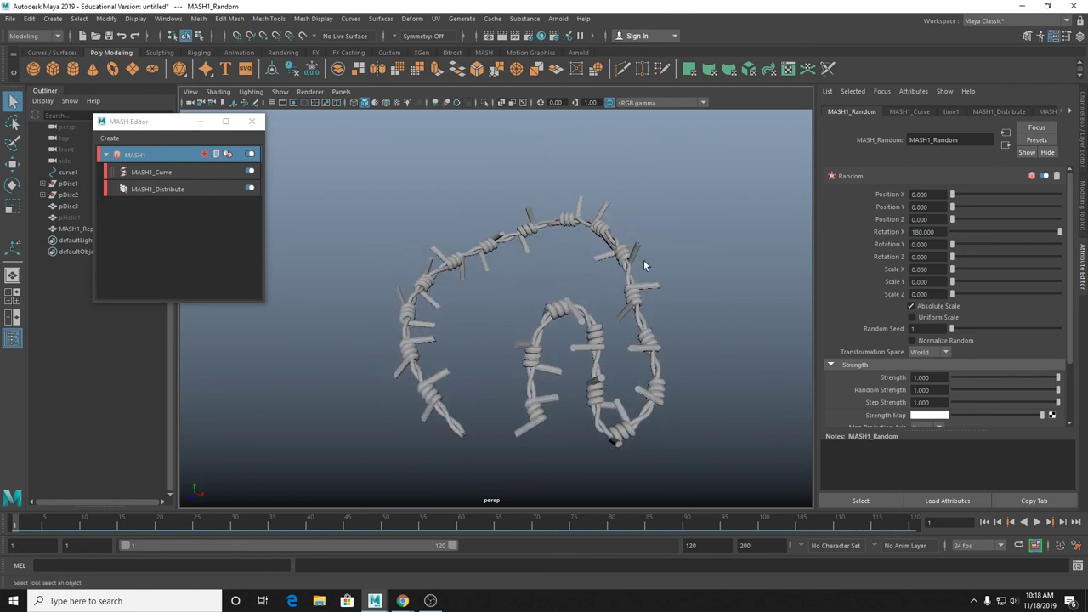
Reduce the Rotation X of MASH1_Random to about 28.7 and minimize the MASH Editor.
{"action": "left_click_drag", "start_coordinate": [1060, 237], "coordinate": [966, 263]}
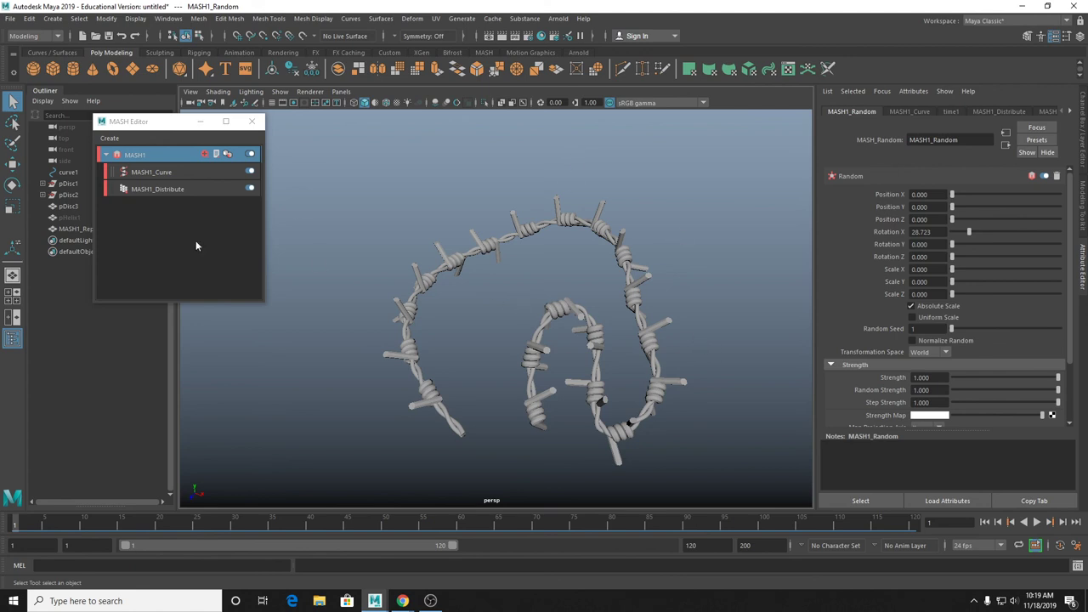
{"action": "left_click", "coordinate": [147, 158]}
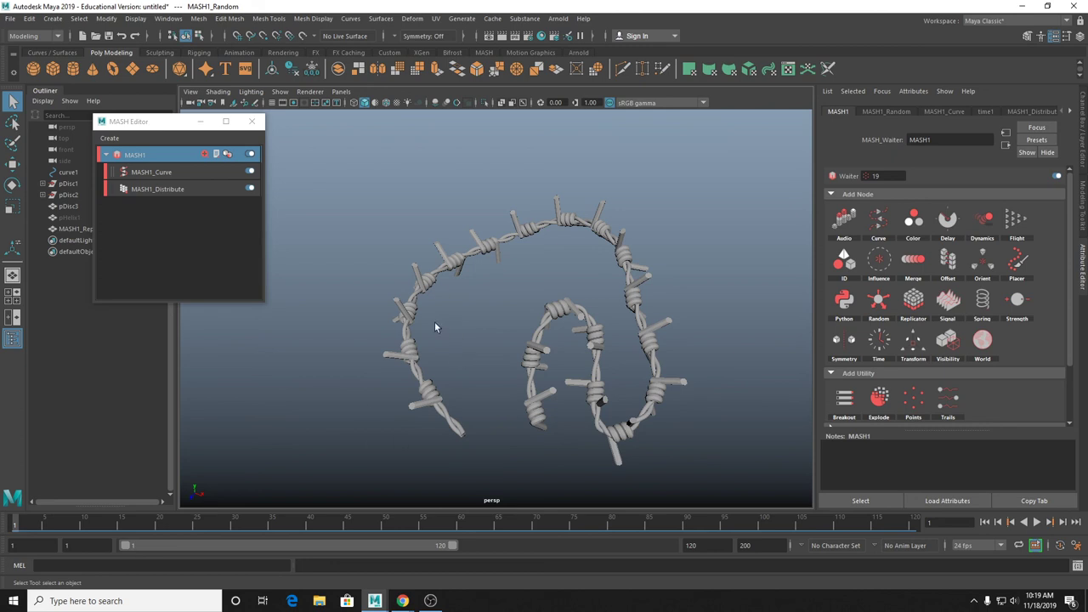
{"action": "left_click_drag", "start_coordinate": [448, 324], "coordinate": [434, 357], "text": "alt"}
{"action": "key", "text": "super"}
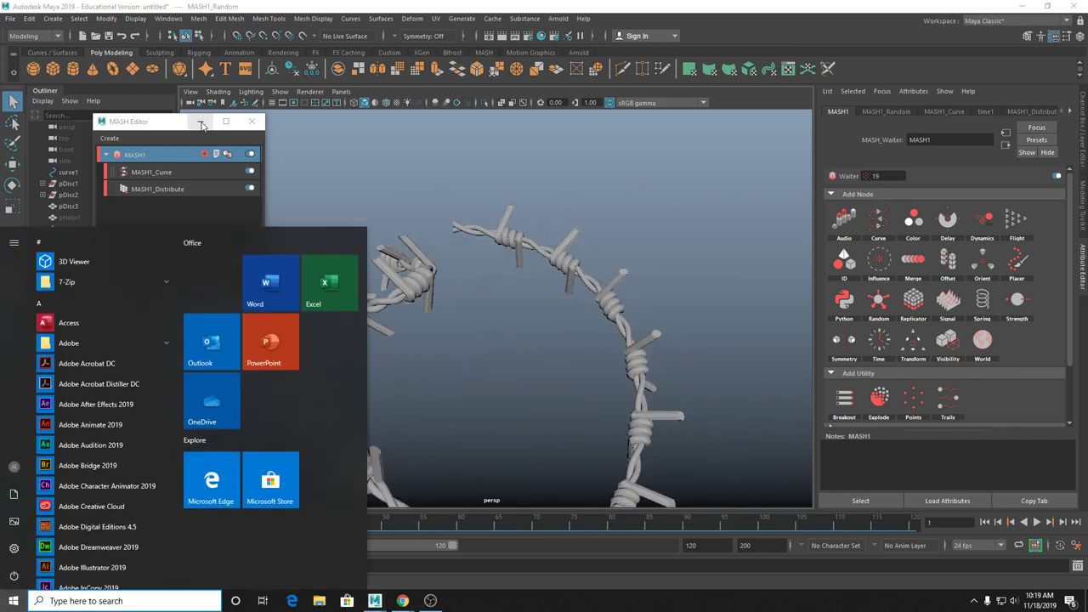
{"action": "left_click", "coordinate": [201, 122]}
Try moving control vertices 10 and 11 of curve1 outward along X to see how the wire and barbs follow.
{"action": "left_click", "coordinate": [68, 172]}
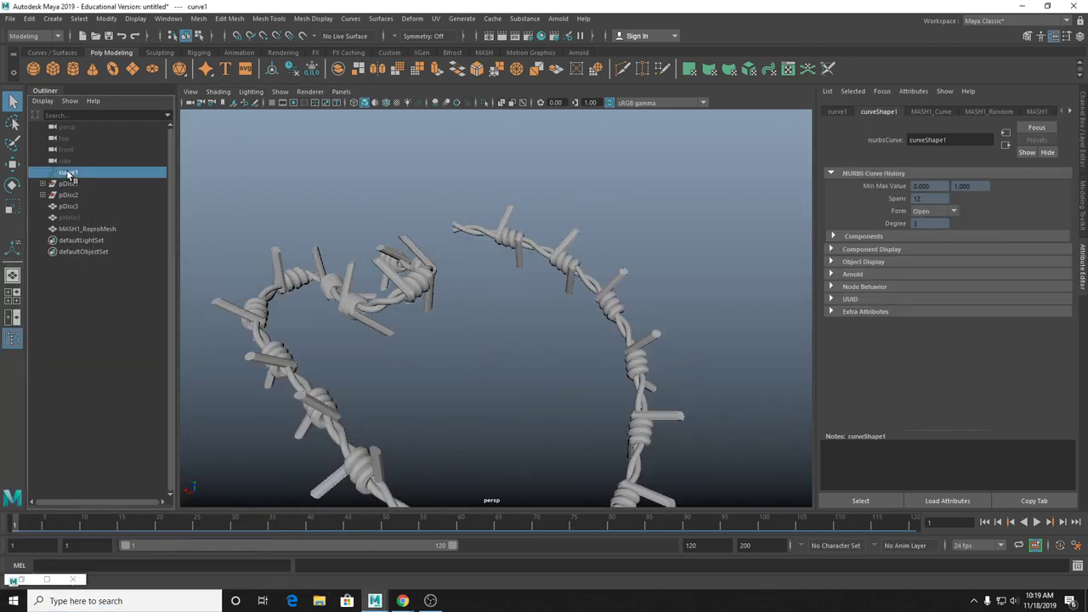
{"action": "left_click_drag", "start_coordinate": [490, 306], "coordinate": [650, 352], "text": "alt"}
{"action": "key", "text": "ctrl+1"}
{"action": "right_click_drag", "start_coordinate": [576, 351], "coordinate": [516, 318]}
{"action": "left_click_drag", "start_coordinate": [561, 297], "coordinate": [645, 425]}
{"action": "key", "text": "ctrl+1"}
{"action": "key", "text": "w"}
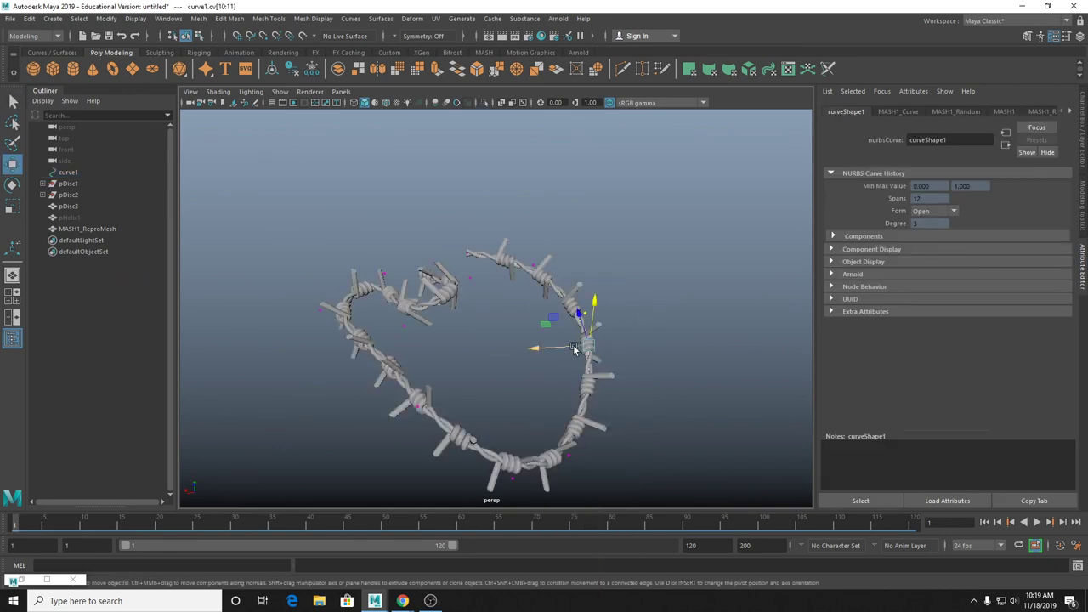
{"action": "left_click_drag", "start_coordinate": [560, 342], "coordinate": [759, 362]}
{"action": "left_click_drag", "start_coordinate": [651, 361], "coordinate": [612, 340], "text": "alt"}
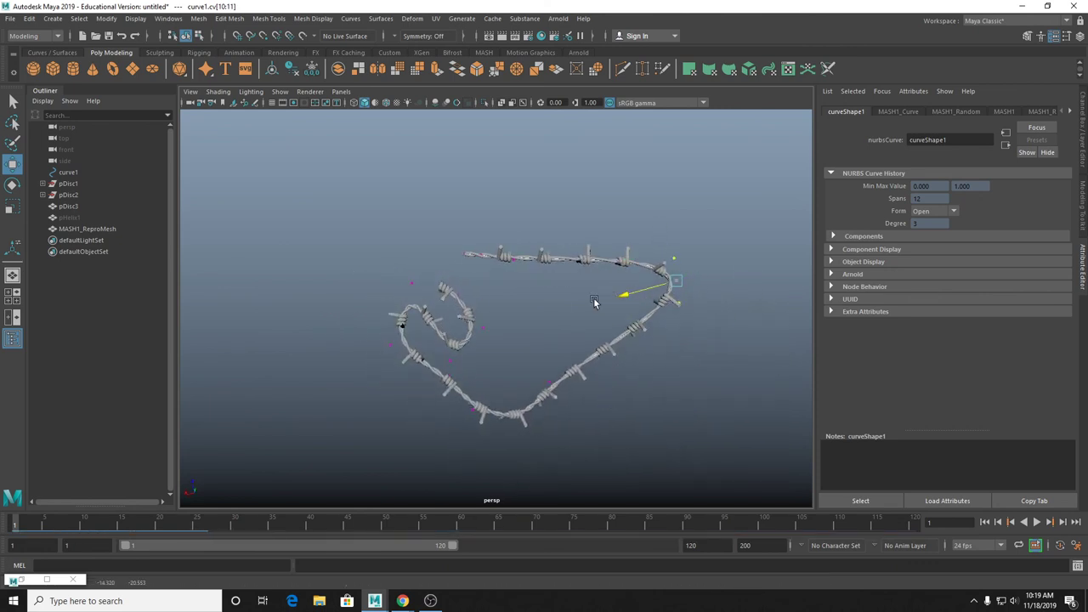
{"action": "mouse_move", "coordinate": [595, 301]}
{"action": "left_mouse_down", "text": "alt"}
{"action": "mouse_move", "coordinate": [546, 303]}
{"action": "mouse_move", "coordinate": [597, 301]}
{"action": "left_mouse_up", "text": "alt"}
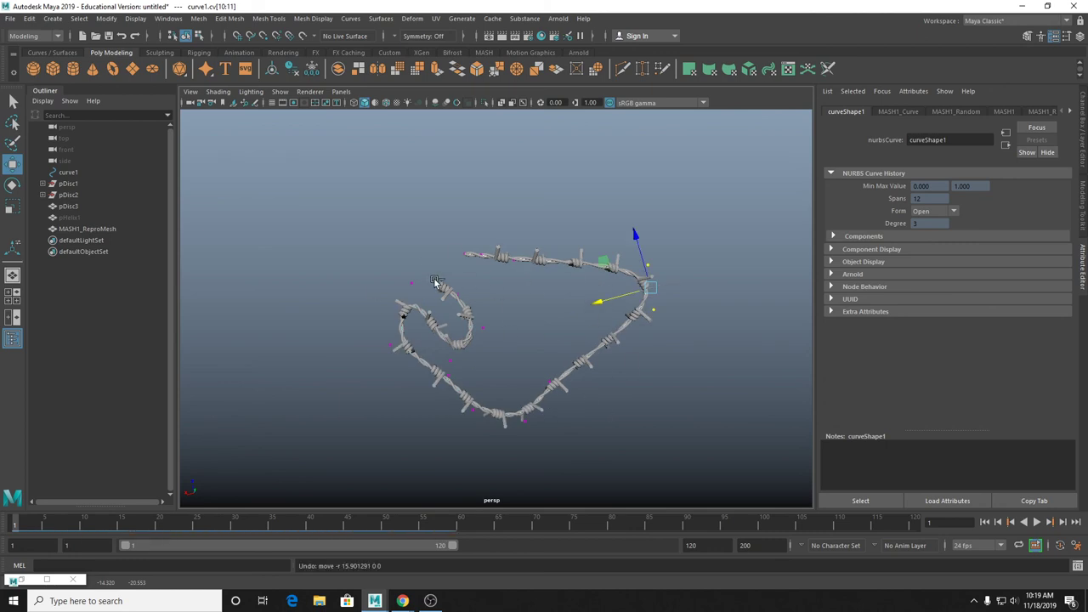
Undo the control vertex moves on curve1, return to object mode and clear the selection.
{"action": "key", "text": "ctrl+z"}
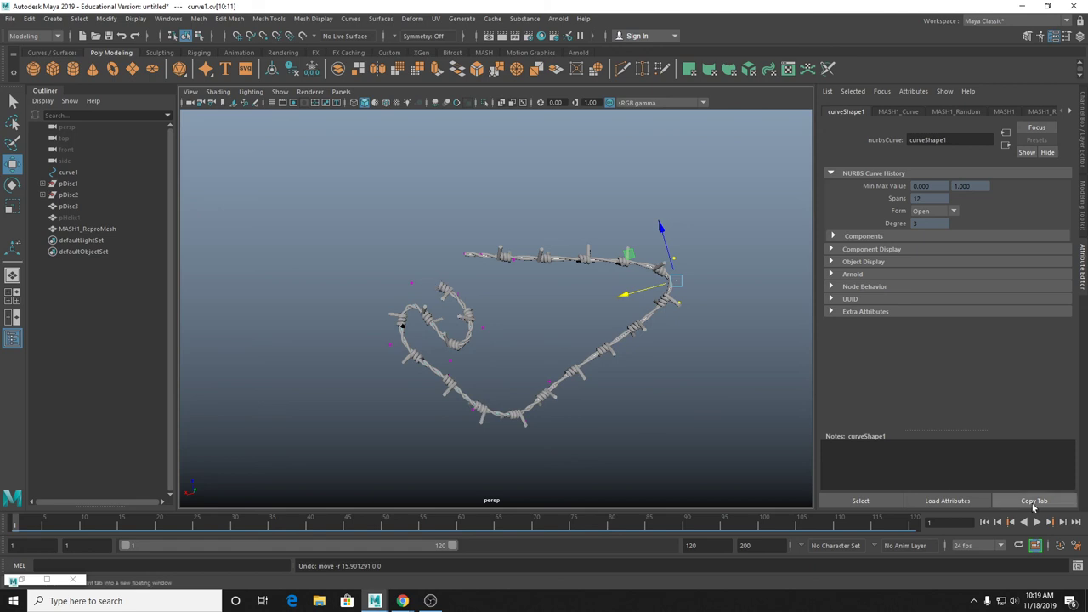
{"action": "key", "text": "ctrl+z"}
{"action": "key", "text": "q"}
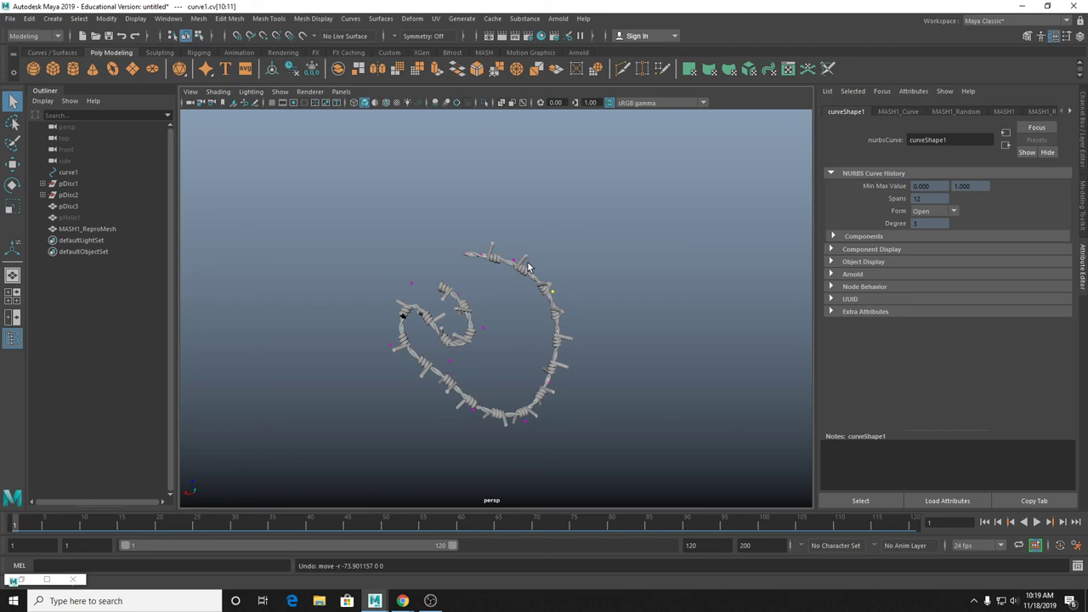
{"action": "left_click_drag", "start_coordinate": [534, 277], "coordinate": [484, 302], "text": "alt"}
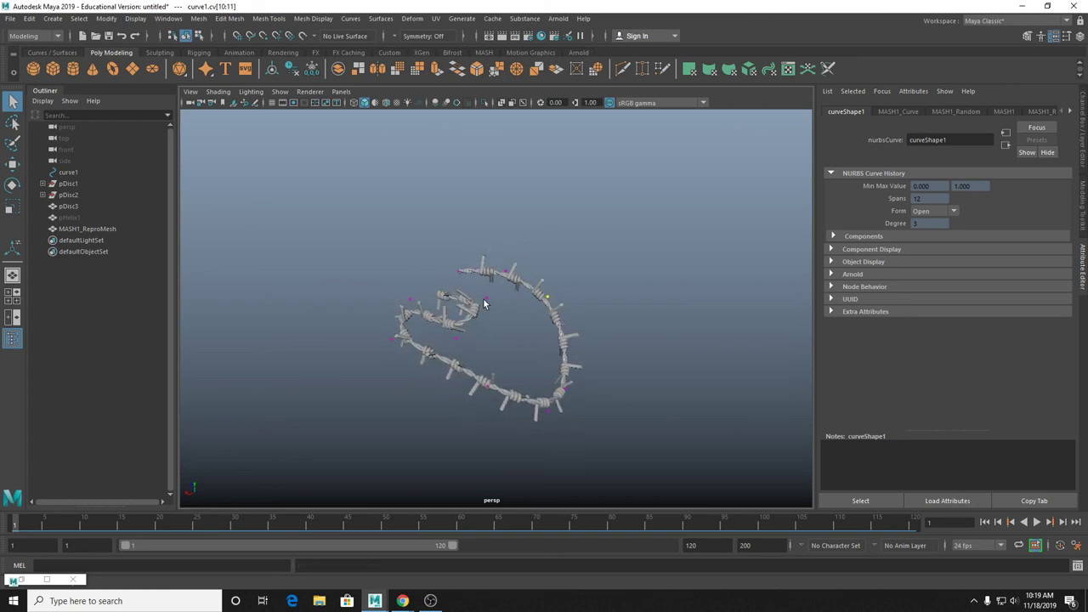
{"action": "right_click_drag", "start_coordinate": [483, 302], "coordinate": [527, 270]}
{"action": "left_click", "coordinate": [598, 237]}
{"action": "left_click_drag", "start_coordinate": [674, 346], "coordinate": [685, 356], "text": "alt"}
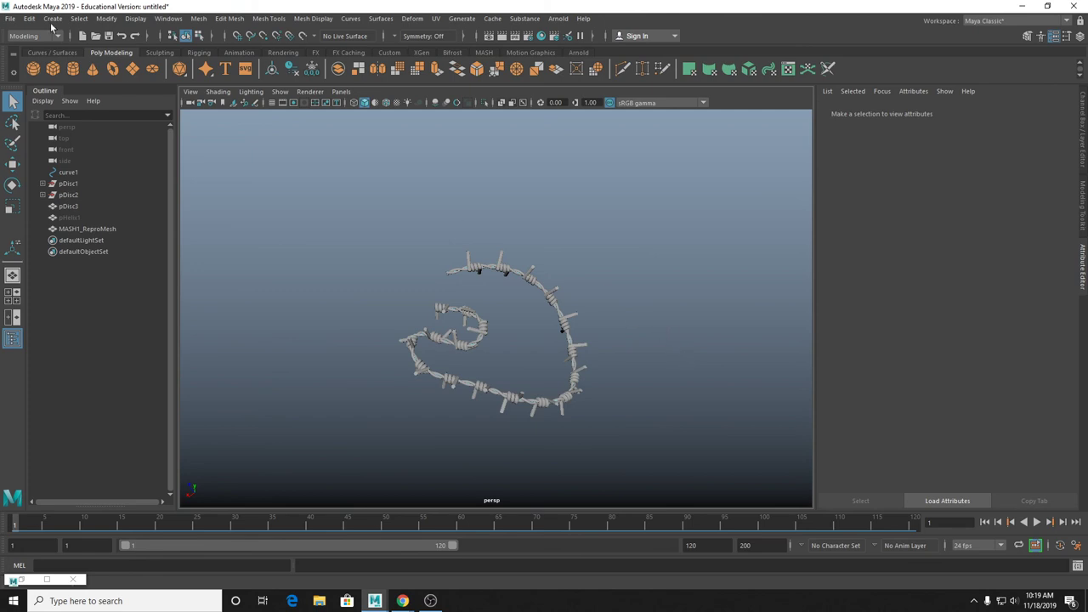
Create a polygon plane and move it along X to about -95.4, away from the barbed wire.
{"action": "left_click", "coordinate": [133, 69]}
{"action": "left_click_drag", "start_coordinate": [549, 192], "coordinate": [439, 290], "text": "alt"}
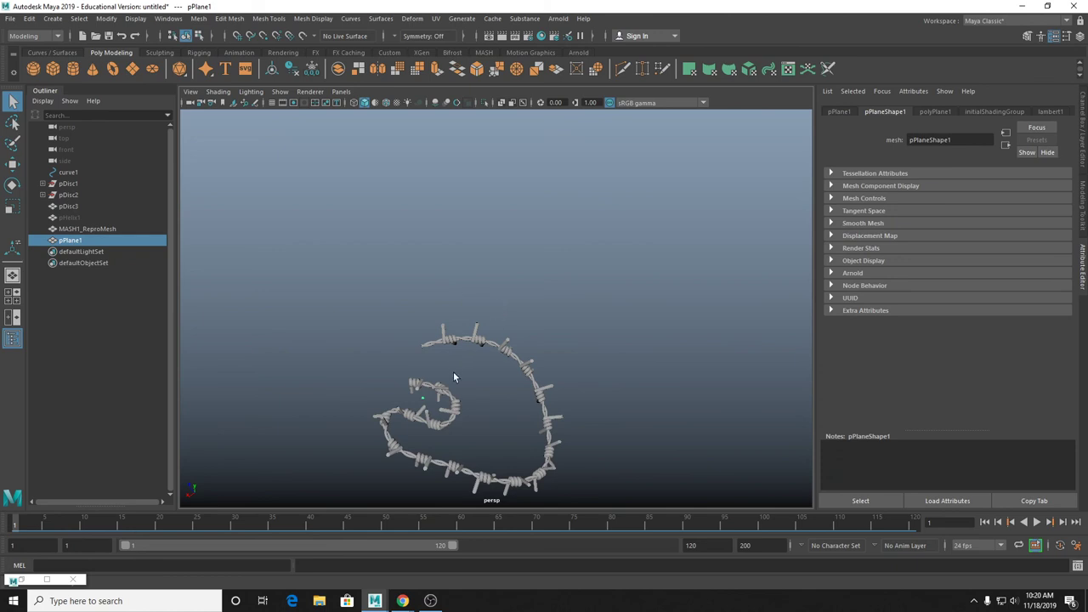
{"action": "key", "text": "r"}
{"action": "key", "text": "w"}
{"action": "left_click_drag", "start_coordinate": [374, 416], "coordinate": [508, 334]}
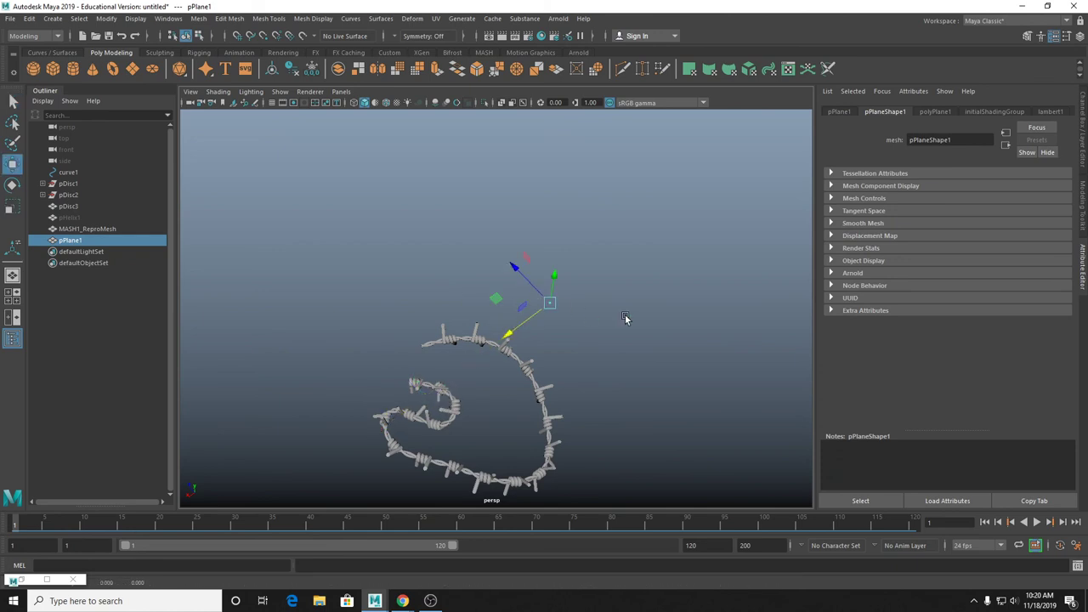
Set the plane's Subdivisions Height to 1.
{"action": "left_click", "coordinate": [1083, 159]}
{"action": "left_click", "coordinate": [1084, 267]}
{"action": "left_click", "coordinate": [1084, 151]}
{"action": "left_click", "coordinate": [956, 242]}
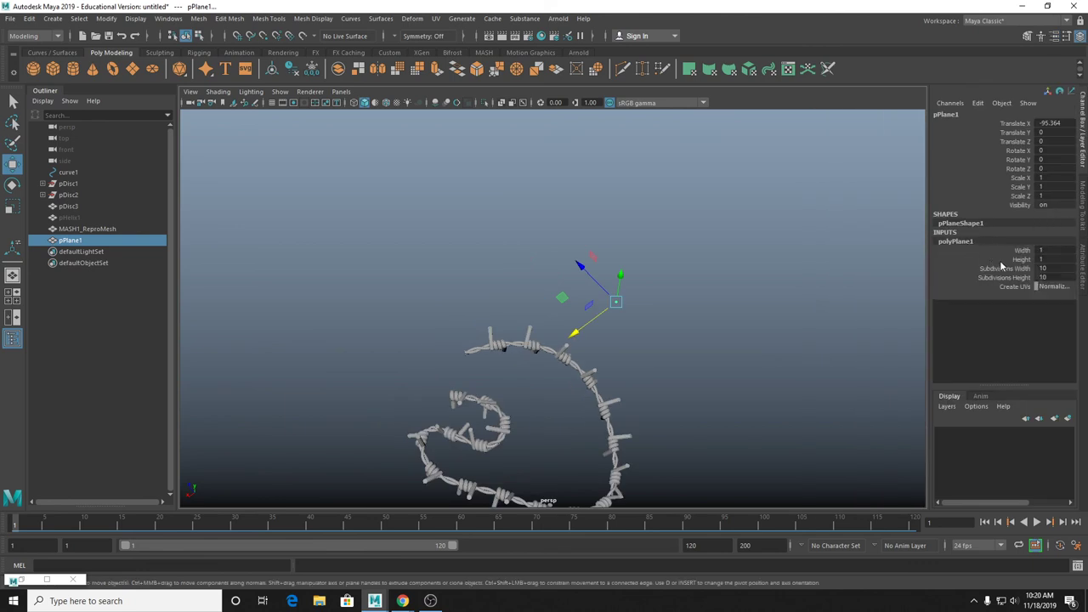
{"action": "double_click", "coordinate": [1049, 277]}
{"action": "type", "text": "1"}
{"action": "key", "text": "Return"}
Scale the plane into a long strip, about 213.6 in X and 11.5 in Z, and move it to about -195.9 in X.
{"action": "key", "text": "r"}
{"action": "left_click_drag", "start_coordinate": [664, 263], "coordinate": [510, 119]}
{"action": "key", "text": "f"}
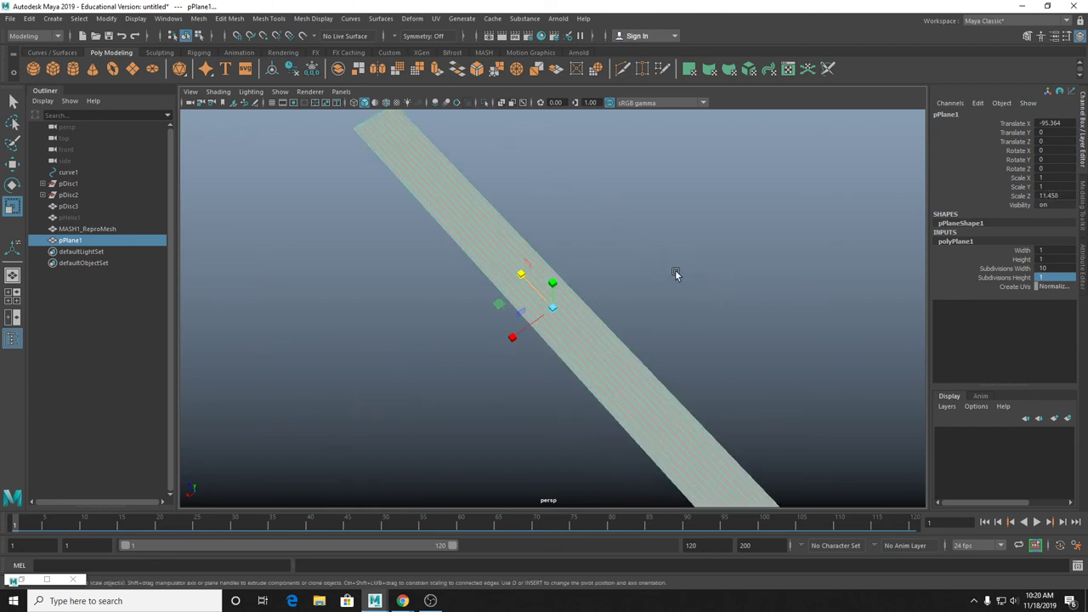
{"action": "left_click_drag", "start_coordinate": [511, 335], "coordinate": [316, 454]}
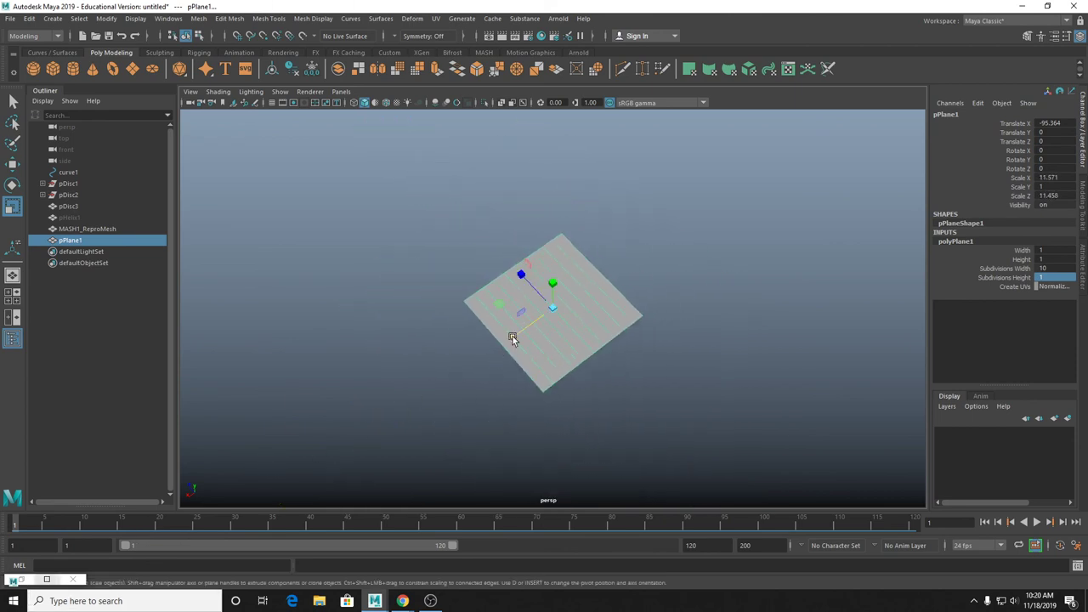
{"action": "left_click_drag", "start_coordinate": [512, 338], "coordinate": [481, 367]}
{"action": "left_click_drag", "start_coordinate": [526, 333], "coordinate": [600, 251]}
{"action": "key", "text": "w"}
{"action": "left_click", "coordinate": [569, 223]}
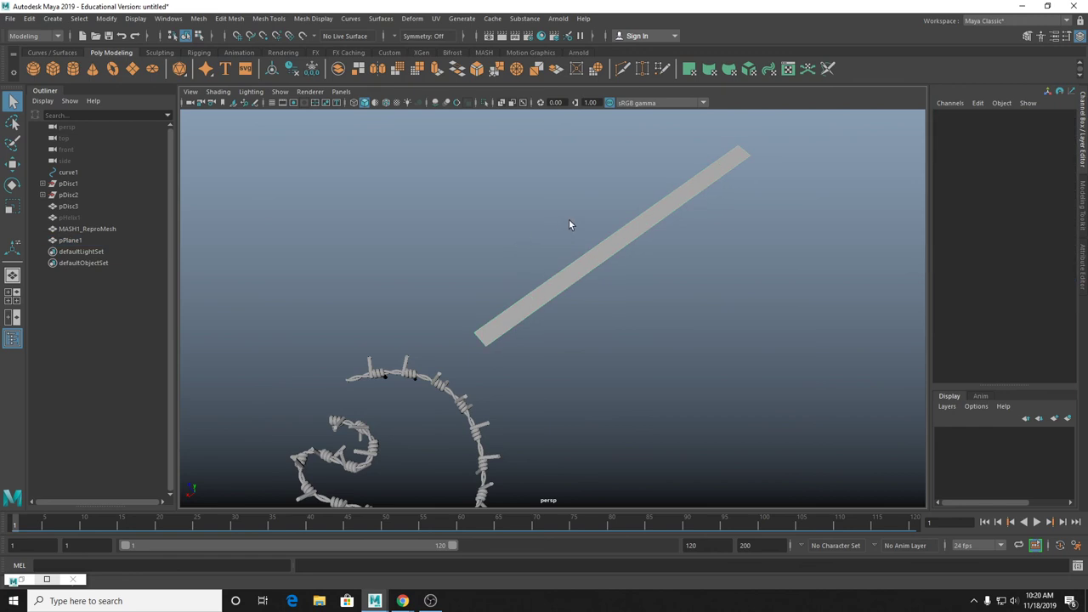
{"action": "left_click", "coordinate": [625, 247]}
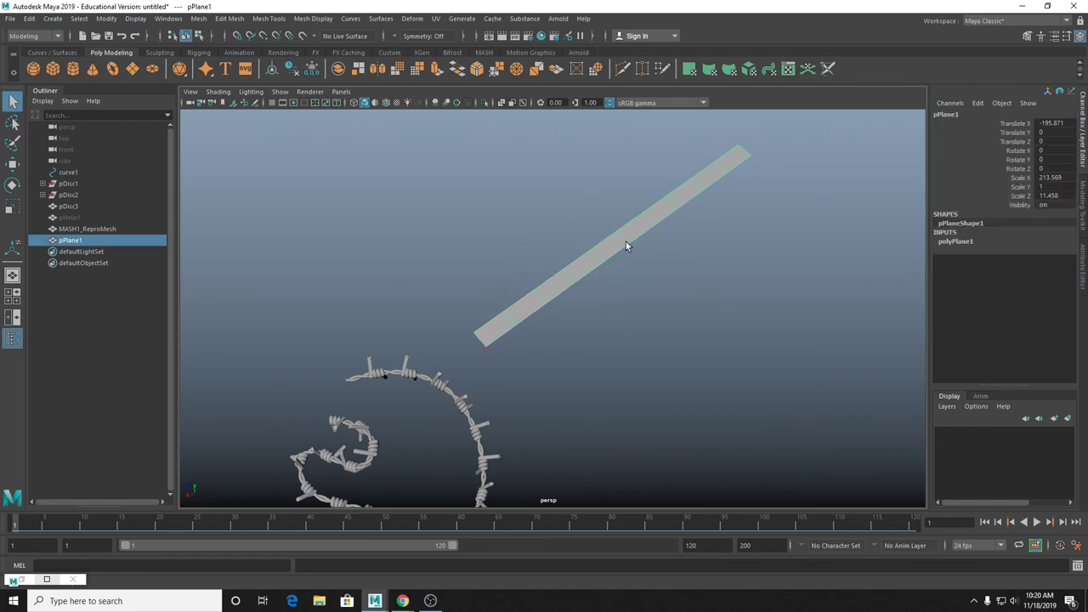
Create a polygon disc at the origin, extrude its faces into a short cylinder and return to object mode.
{"action": "left_click", "coordinate": [153, 69]}
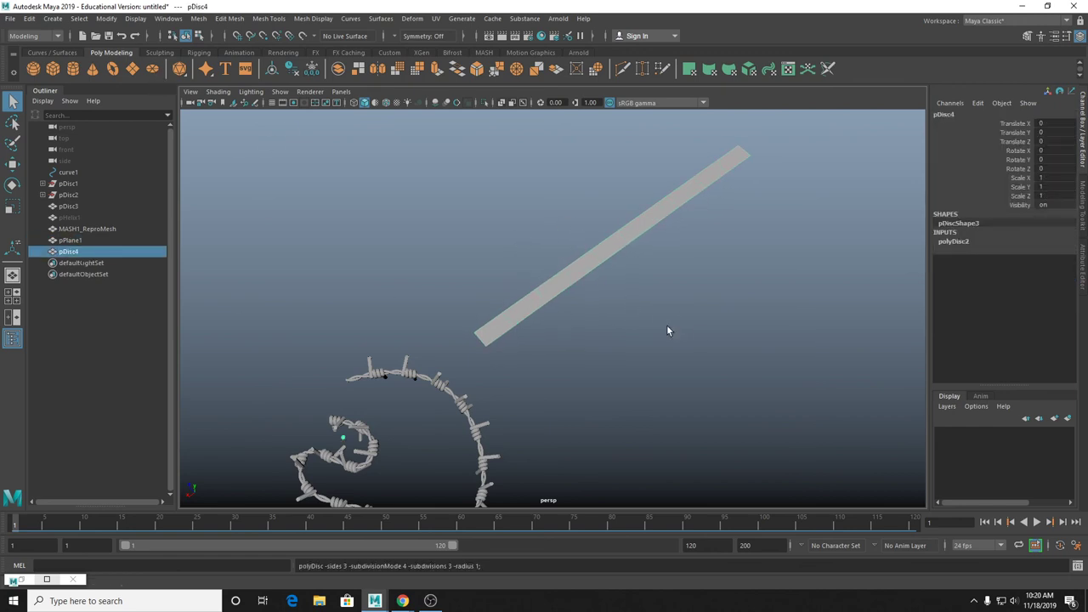
{"action": "key", "text": "w"}
{"action": "key", "text": "ctrl+e"}
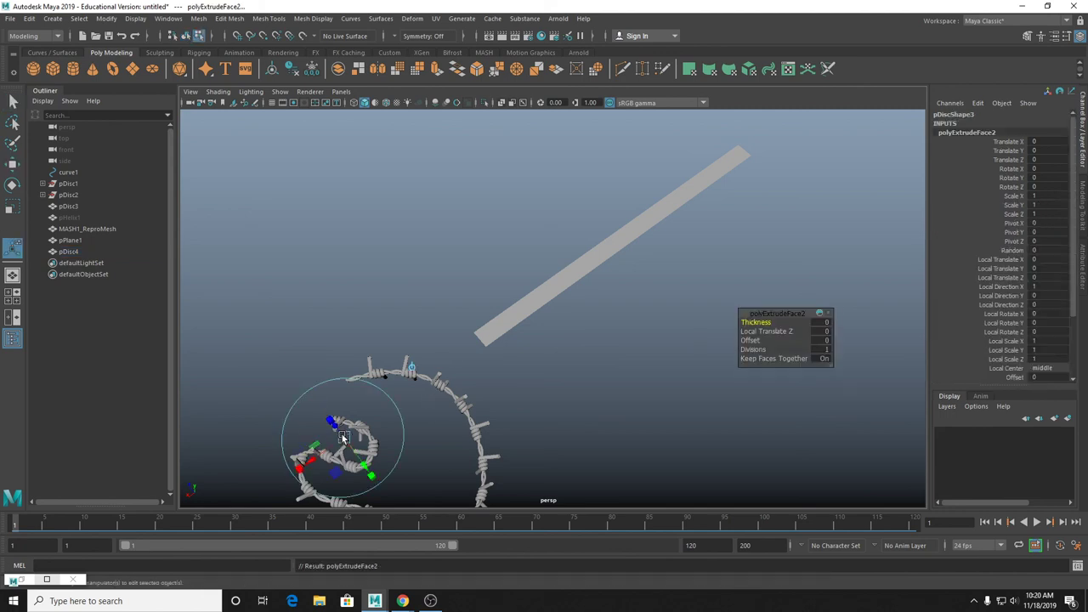
{"action": "left_click_drag", "start_coordinate": [365, 434], "coordinate": [314, 357], "text": "alt"}
{"action": "key", "text": "w"}
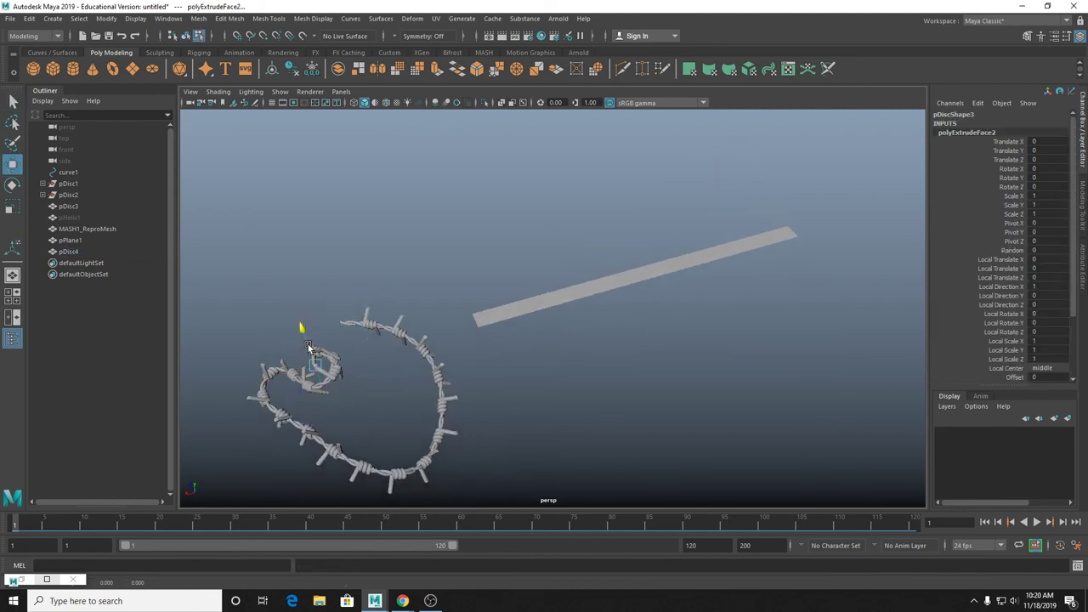
{"action": "key", "text": "q"}
{"action": "right_click_drag", "start_coordinate": [315, 360], "coordinate": [338, 327]}
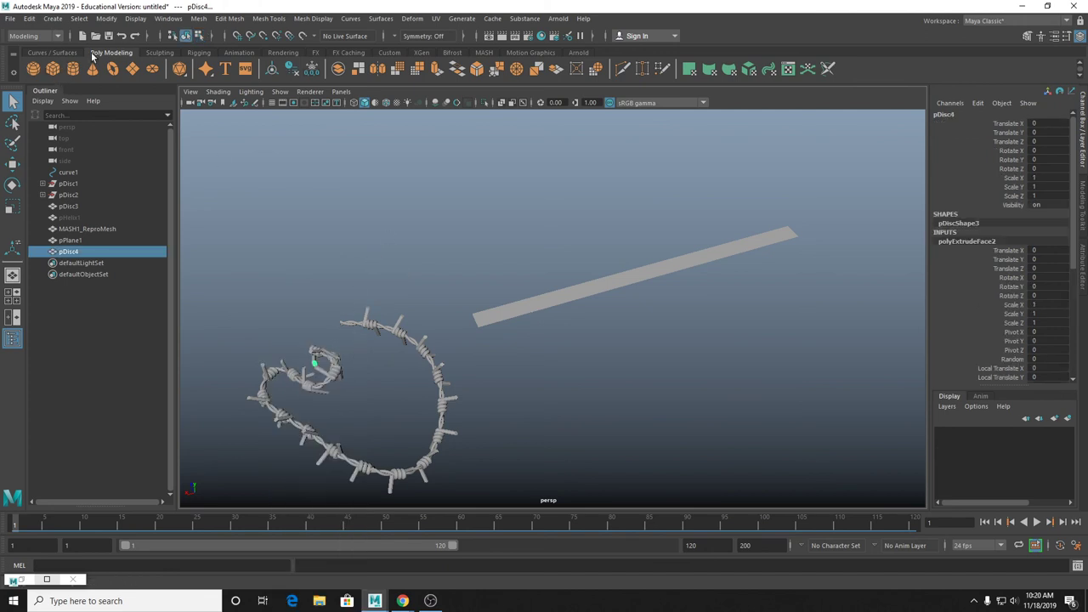
Scale the extruded disc's height to about 0.7 in Y.
{"action": "key", "text": "f"}
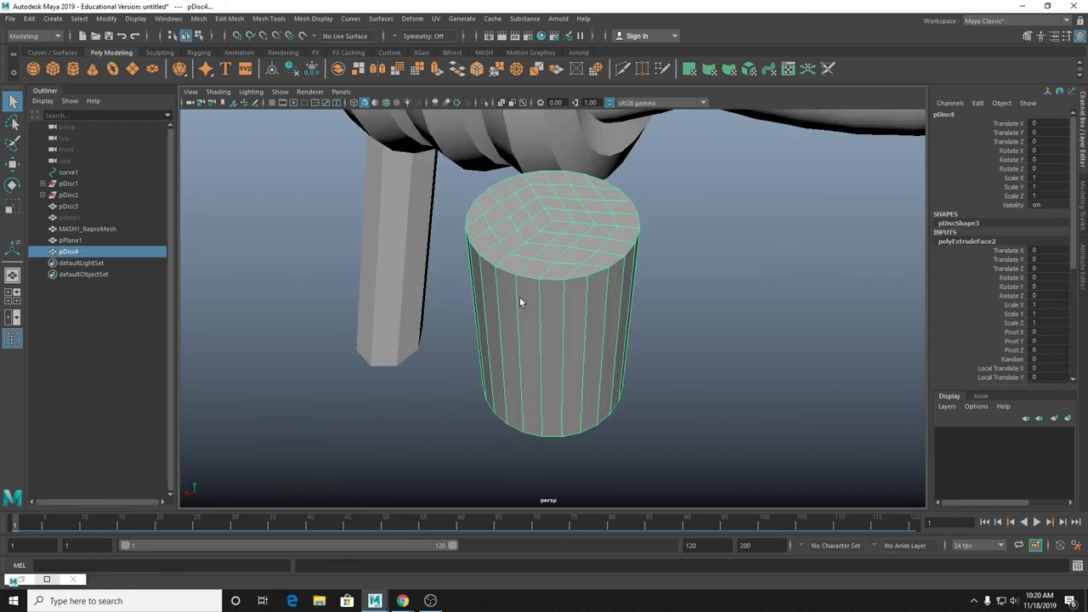
{"action": "scroll", "coordinate": [519, 296], "scroll_direction": "down", "scroll_amount": 5}
{"action": "key", "text": "r"}
{"action": "left_click_drag", "start_coordinate": [562, 284], "coordinate": [556, 319], "text": "alt"}
{"action": "left_click_drag", "start_coordinate": [556, 319], "coordinate": [536, 170], "text": "alt"}
Create a new MASH network from the extruded disc and inspect the resulting copies.
{"action": "left_click", "coordinate": [484, 52]}
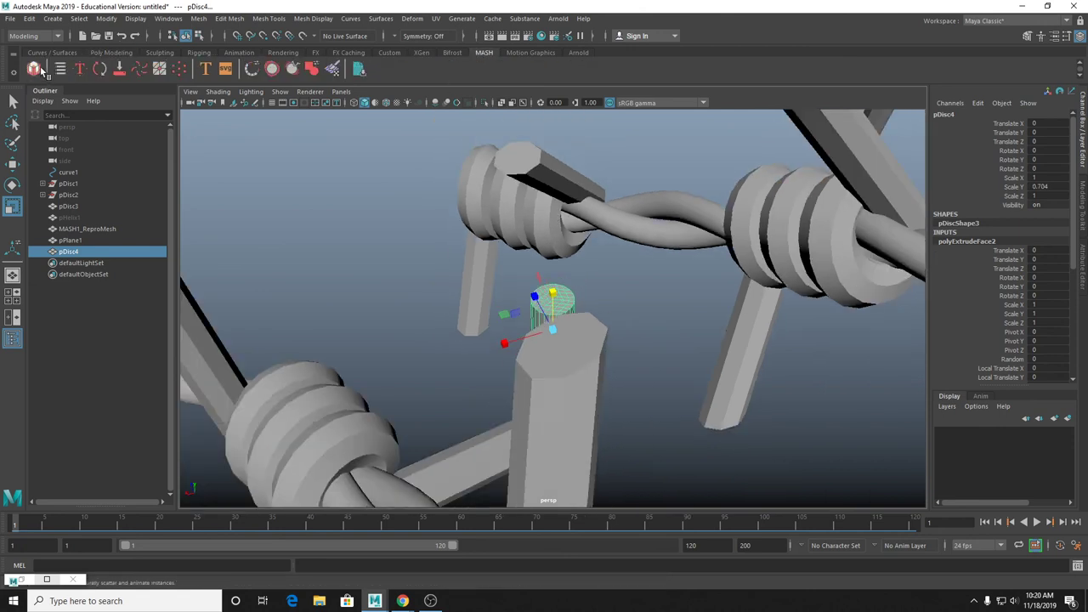
{"action": "left_click", "coordinate": [34, 68]}
{"action": "scroll", "coordinate": [618, 271], "scroll_direction": "down", "scroll_amount": 5}
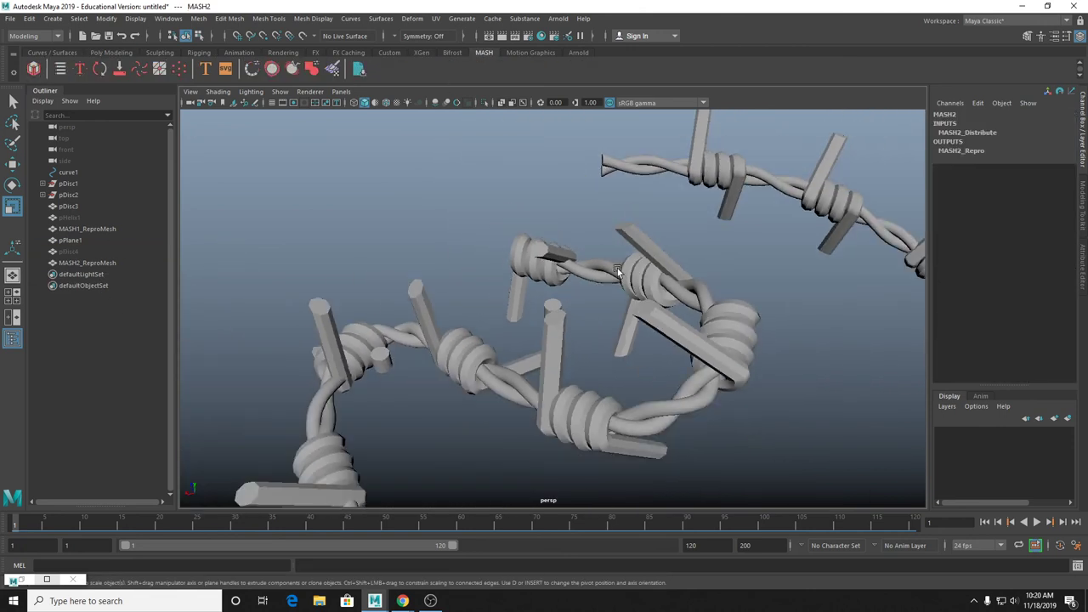
{"action": "left_click_drag", "start_coordinate": [618, 270], "coordinate": [631, 332], "text": "alt"}
{"action": "left_click", "coordinate": [545, 310]}
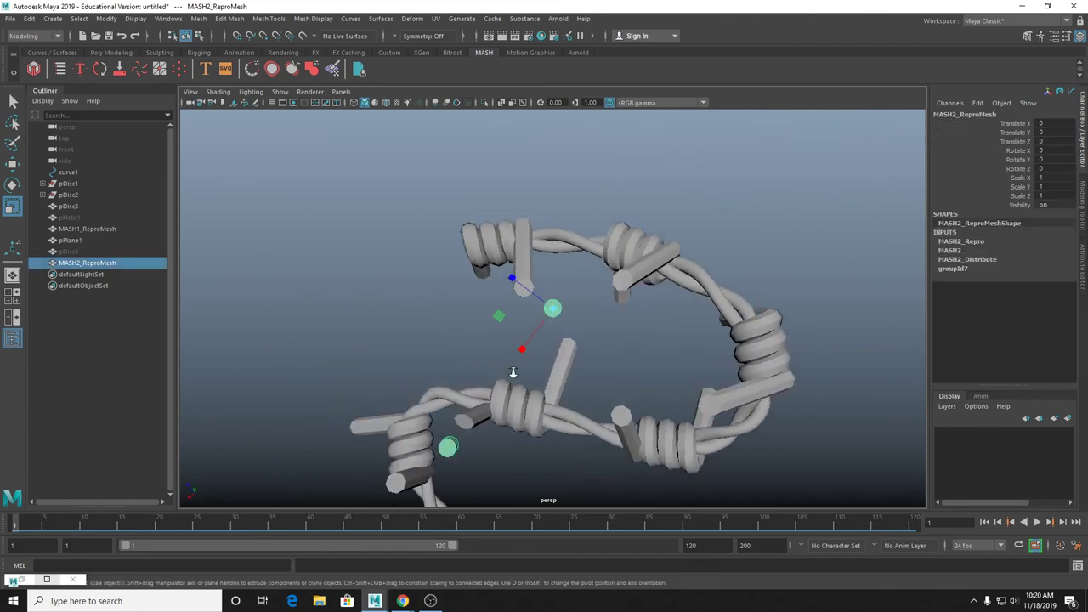
{"action": "left_click_drag", "start_coordinate": [544, 310], "coordinate": [329, 308], "text": "alt"}
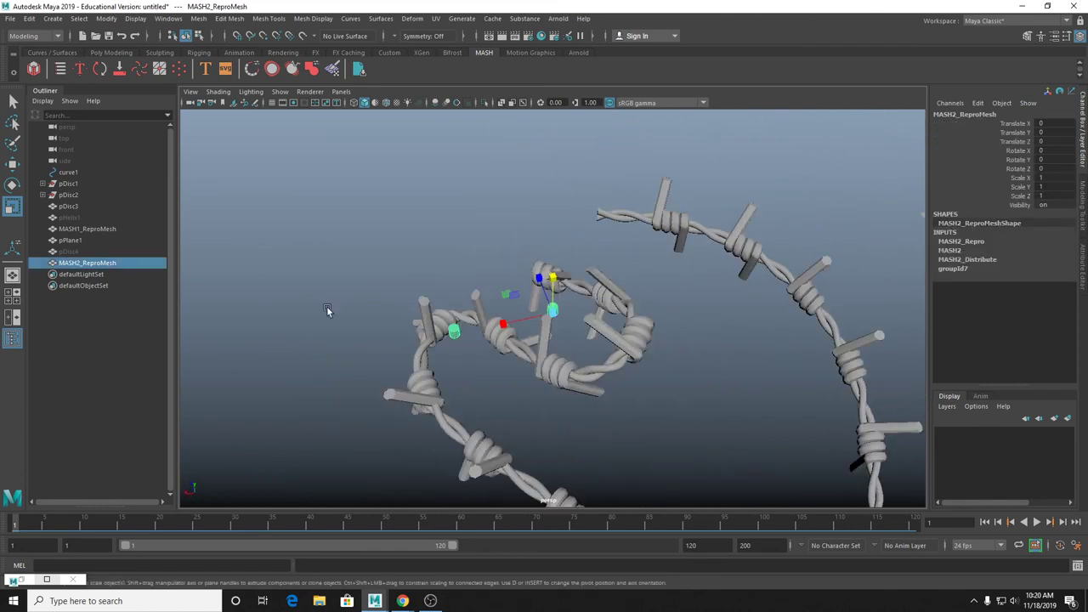
Set the Distribution Type of MASH2_Distribute to Mesh and connect pPlane1 as its Input Mesh.
{"action": "left_click", "coordinate": [60, 69]}
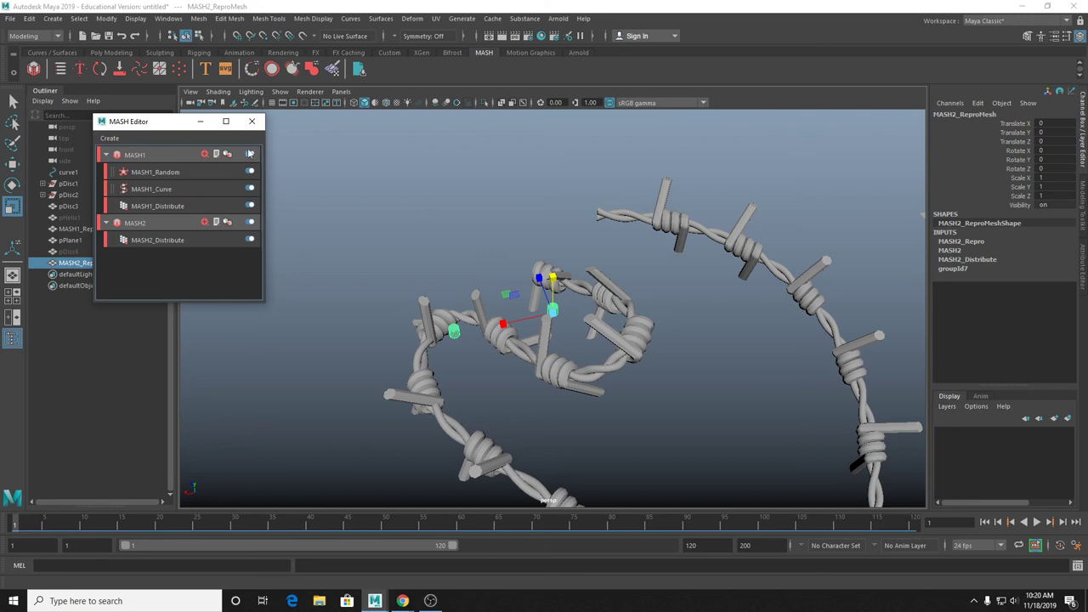
{"action": "left_click", "coordinate": [106, 154]}
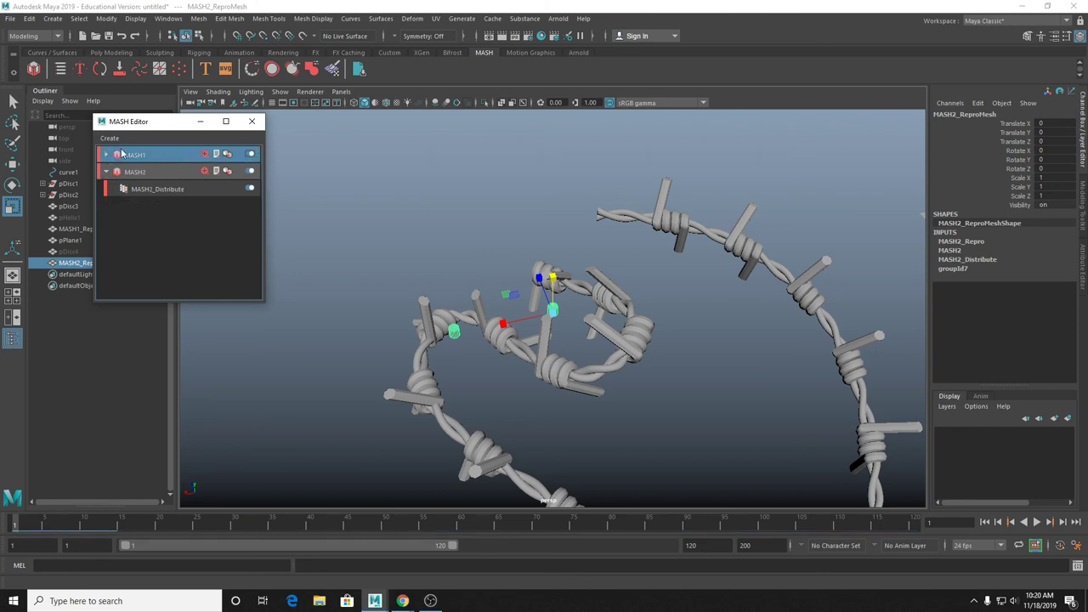
{"action": "left_click", "coordinate": [189, 174]}
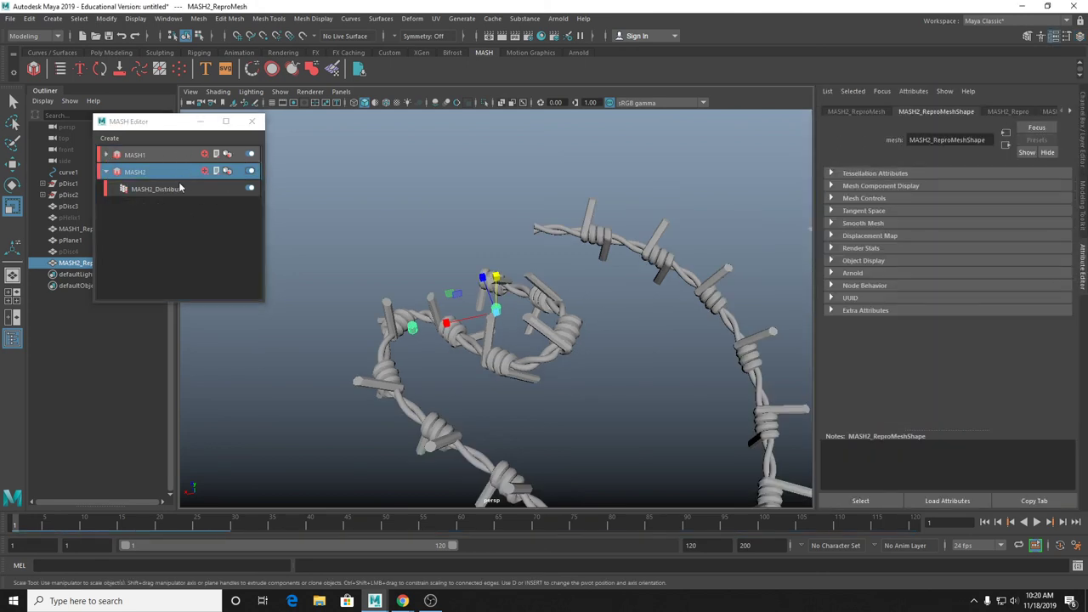
{"action": "left_click", "coordinate": [180, 188]}
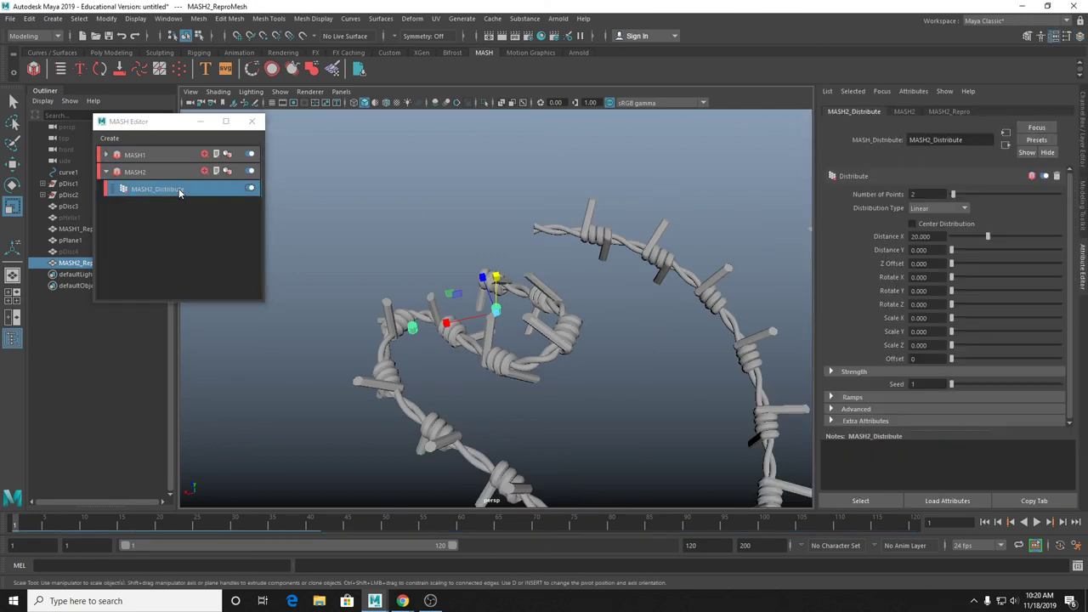
{"action": "left_click", "coordinate": [929, 209]}
{"action": "left_click", "coordinate": [935, 253]}
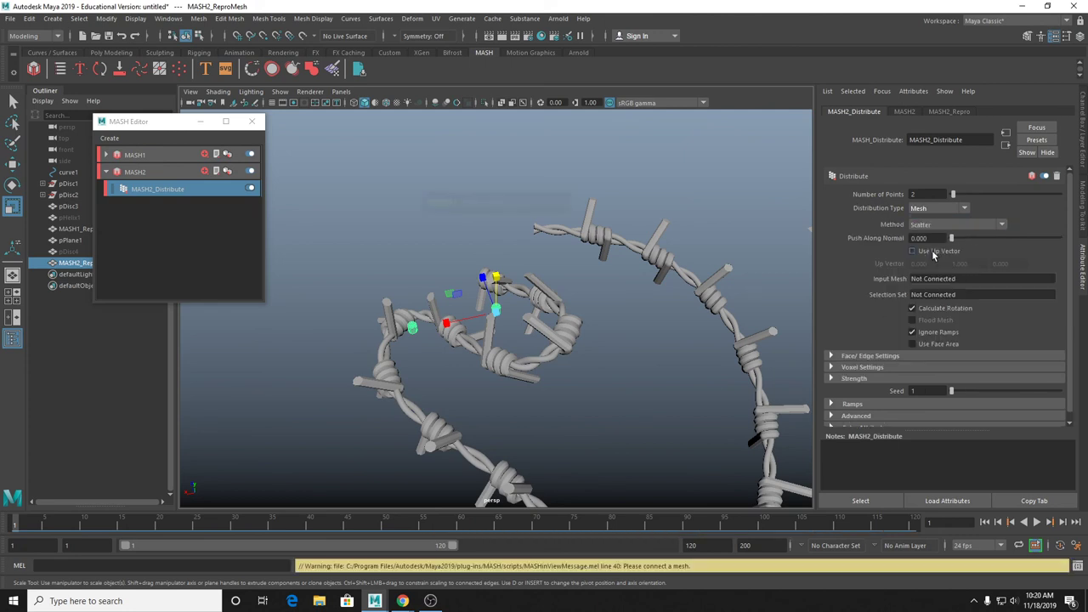
{"action": "middle_click_drag", "start_coordinate": [70, 245], "coordinate": [940, 281]}
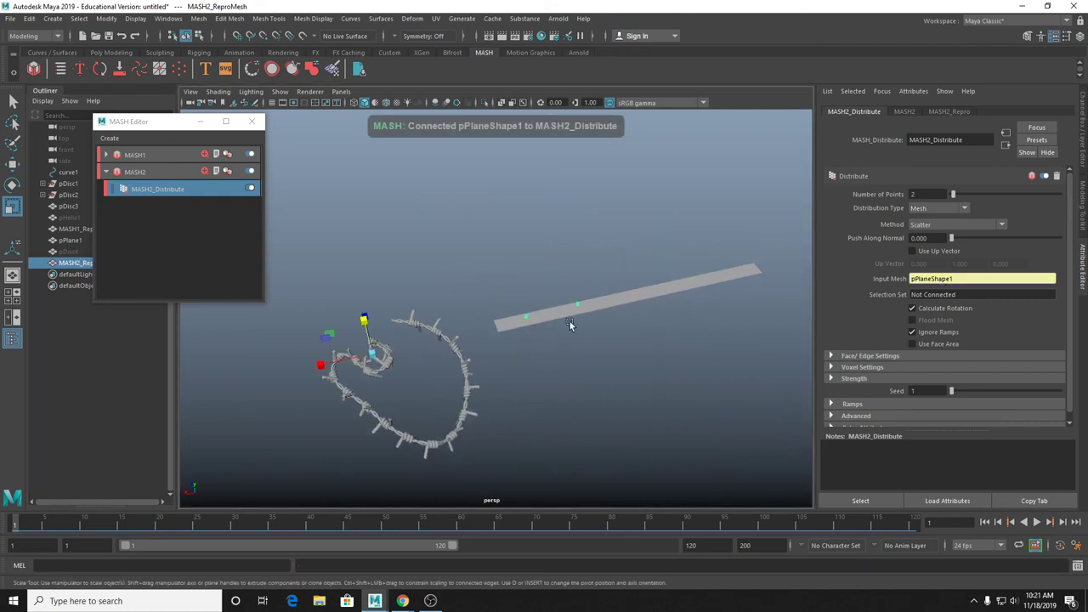
{"action": "scroll", "coordinate": [570, 322], "scroll_direction": "up", "scroll_amount": 5}
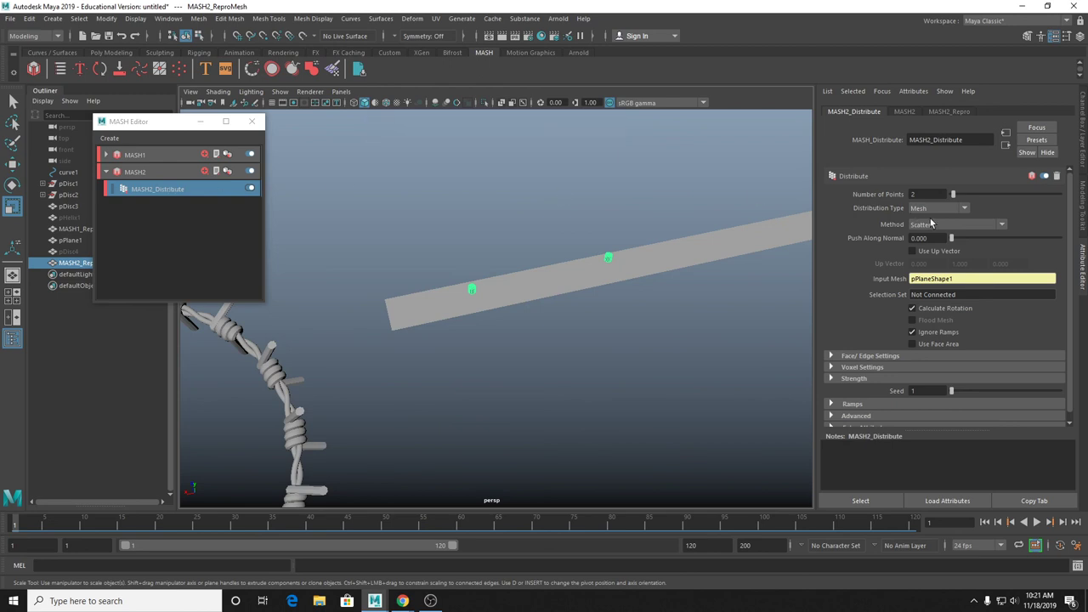
Increase the Number of Points of MASH2_Distribute, settling on 10 discs scattered over the plane.
{"action": "left_click_drag", "start_coordinate": [957, 195], "coordinate": [974, 198]}
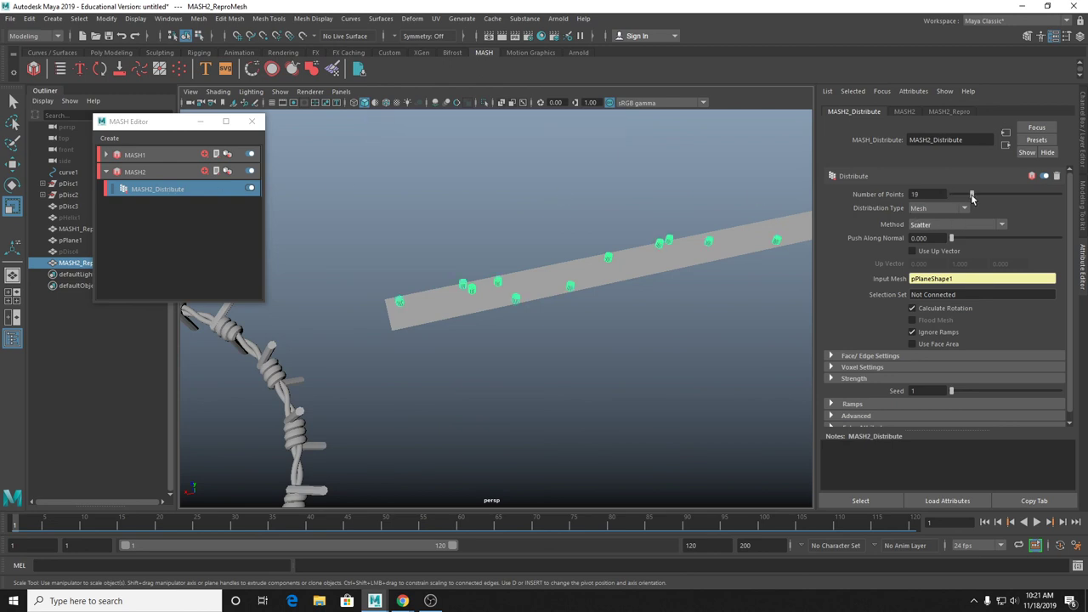
{"action": "double_click", "coordinate": [922, 193]}
{"action": "key", "text": "Return"}
{"action": "left_click_drag", "start_coordinate": [626, 275], "coordinate": [524, 314], "text": "alt"}
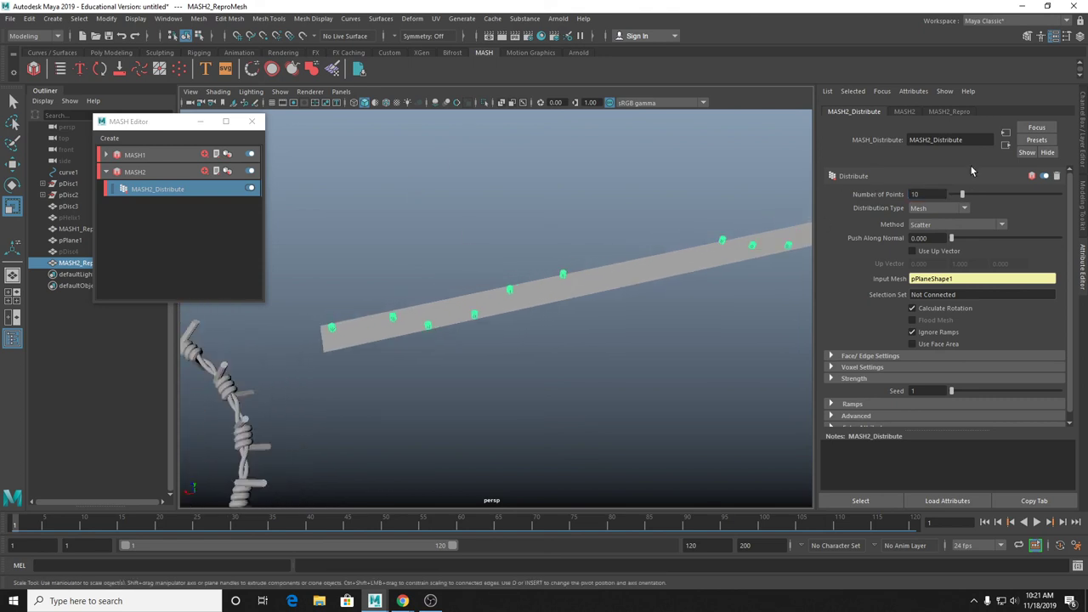
Set the MASH2_Distribute Method to Vertex and turn on wireframe on shaded to show the plane's subdivisions.
{"action": "left_click", "coordinate": [929, 227]}
{"action": "left_click", "coordinate": [935, 247]}
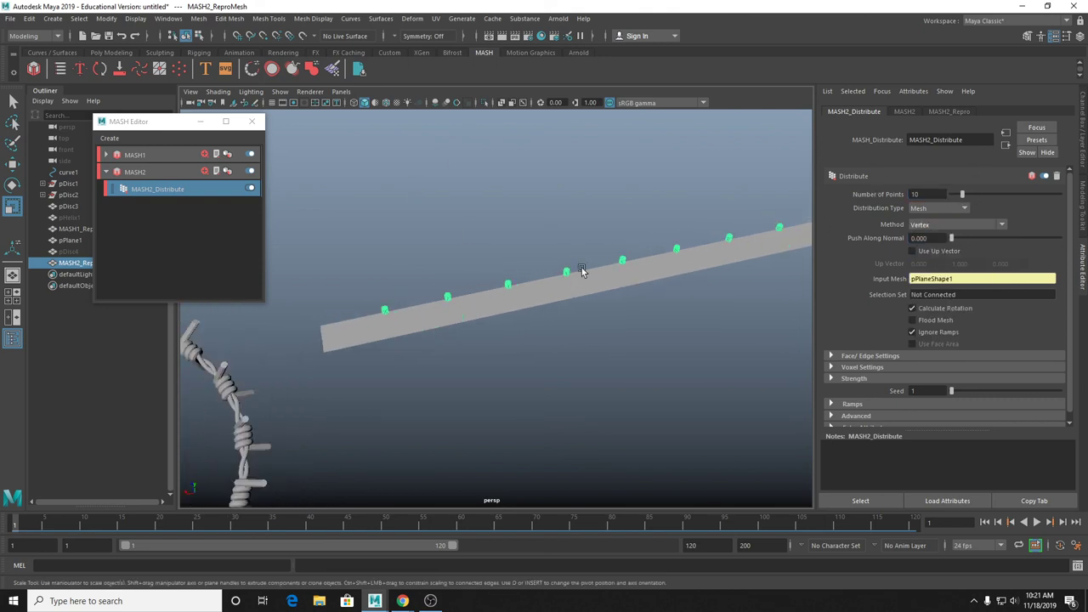
{"action": "left_click_drag", "start_coordinate": [581, 270], "coordinate": [230, 388], "text": "alt"}
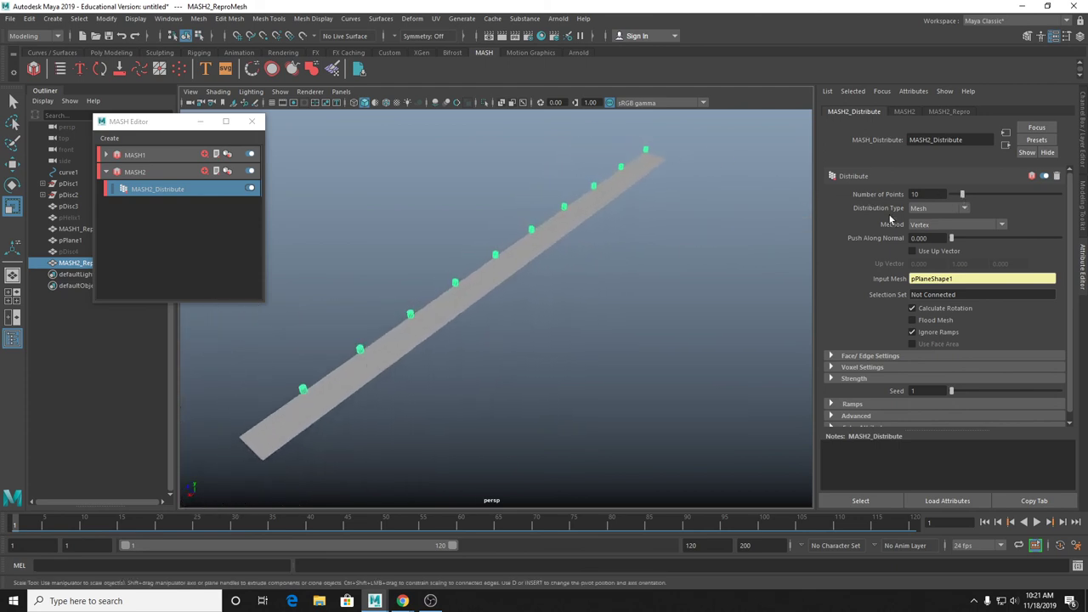
{"action": "left_click", "coordinate": [385, 102]}
{"action": "left_click_drag", "start_coordinate": [648, 306], "coordinate": [553, 253], "text": "alt"}
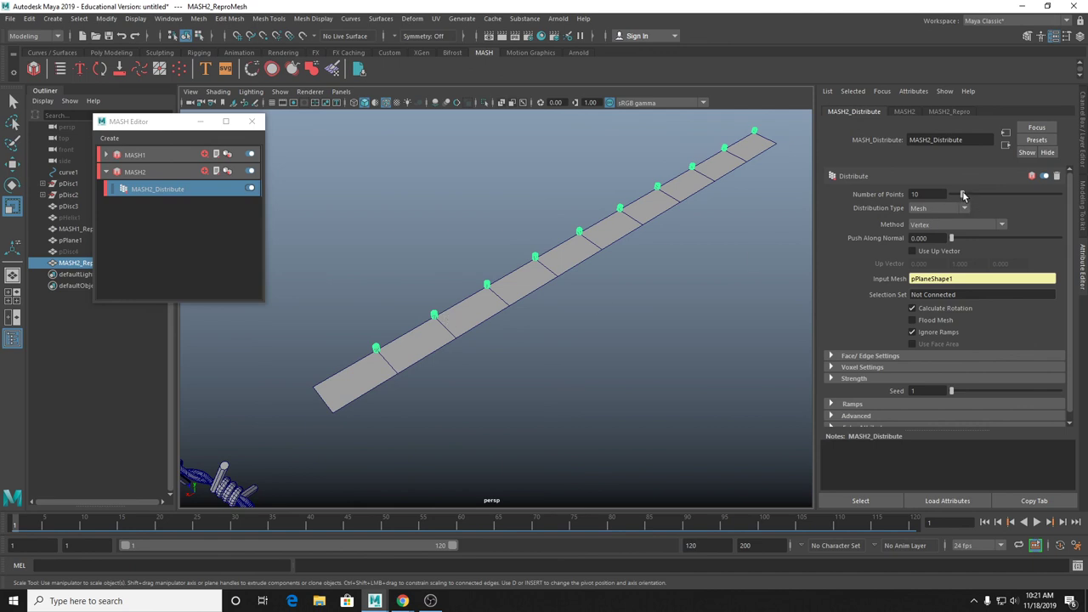
Raise the Number of Points to 22 so a disc sits on every vertex of the plane.
{"action": "left_click_drag", "start_coordinate": [963, 195], "coordinate": [976, 214]}
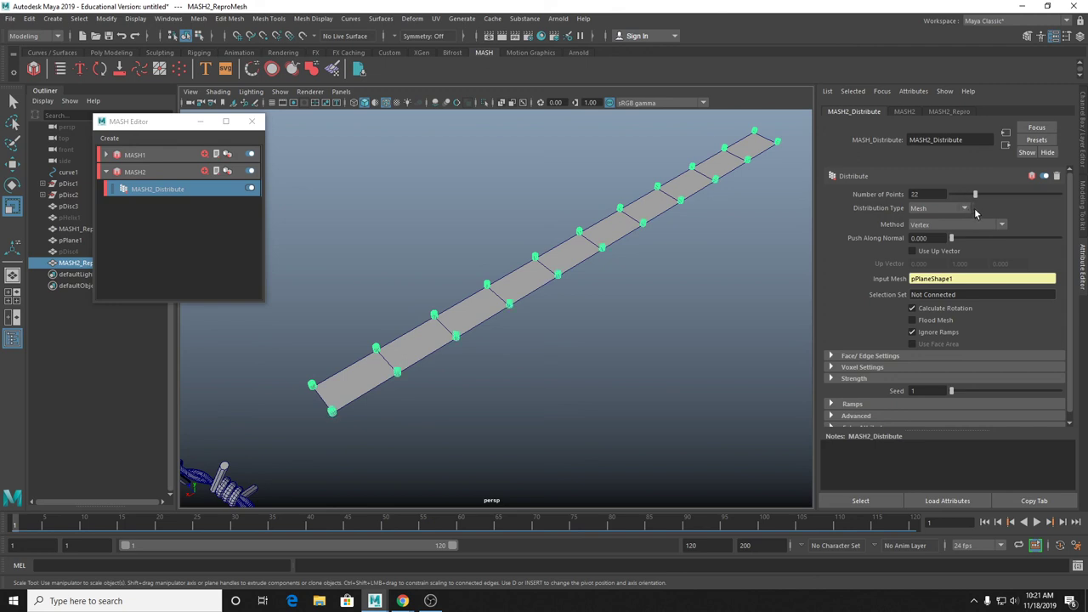
{"action": "left_click_drag", "start_coordinate": [656, 294], "coordinate": [583, 270], "text": "alt"}
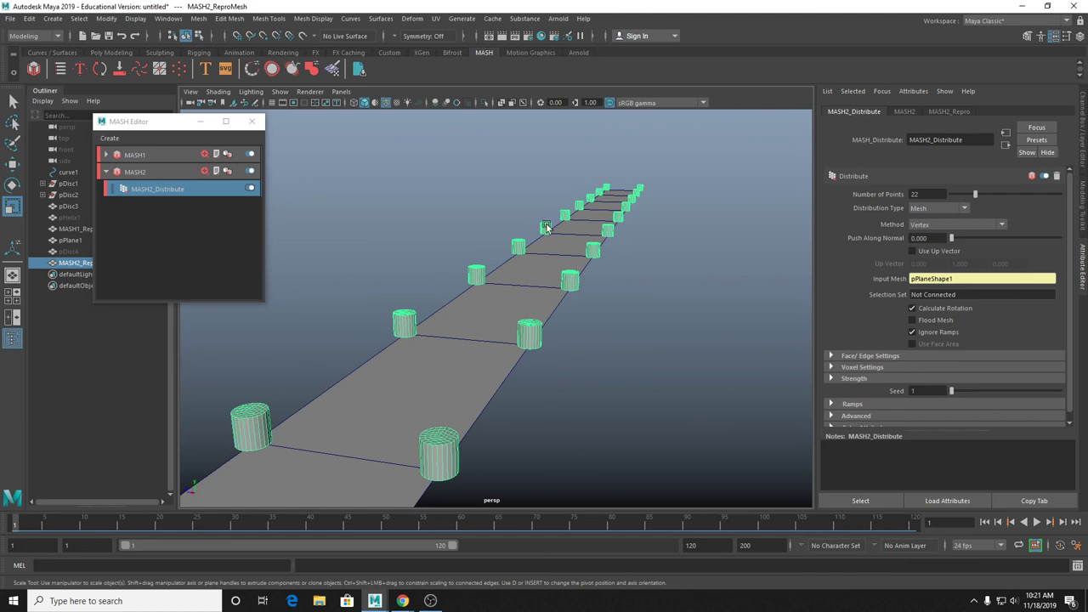
{"action": "left_click_drag", "start_coordinate": [469, 323], "coordinate": [595, 329], "text": "alt"}
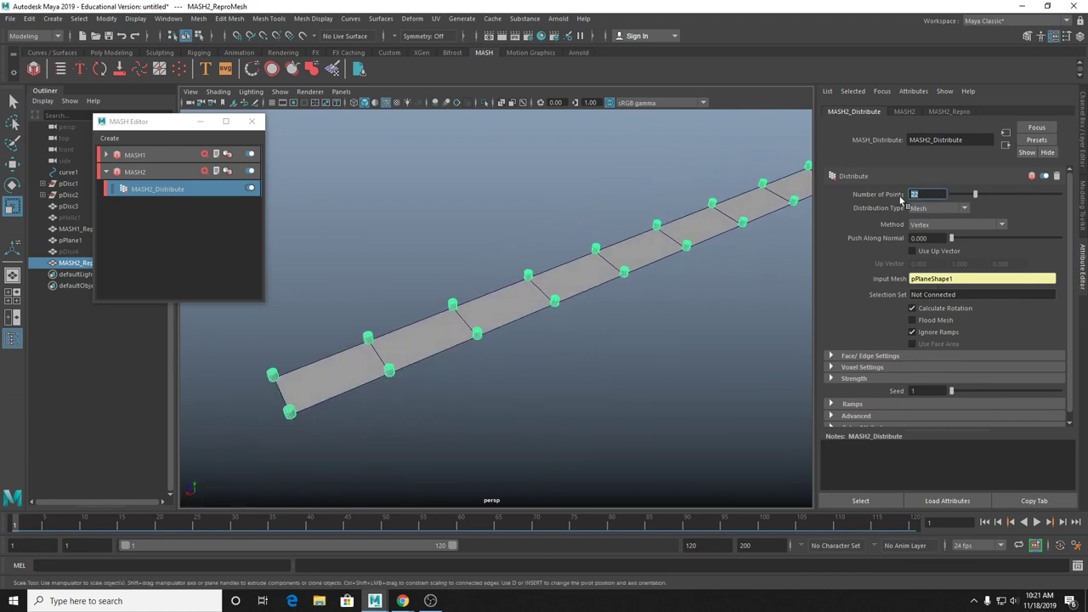
Change the distribution Method to Face Centre and set the Number of Points to 10.
{"action": "left_click", "coordinate": [929, 226]}
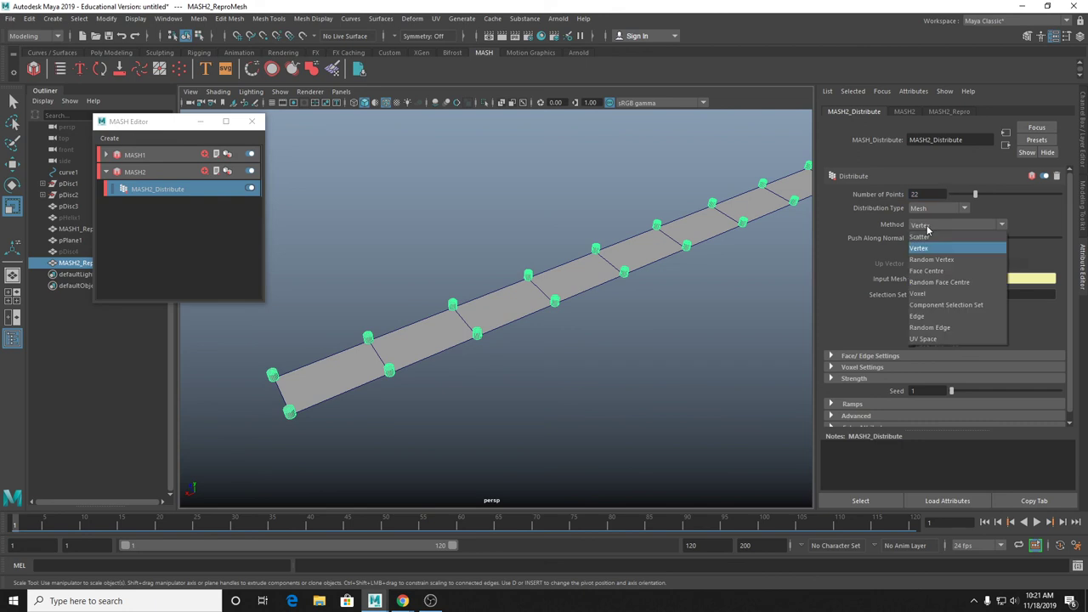
{"action": "left_click", "coordinate": [949, 271]}
{"action": "left_click_drag", "start_coordinate": [654, 268], "coordinate": [476, 297], "text": "alt"}
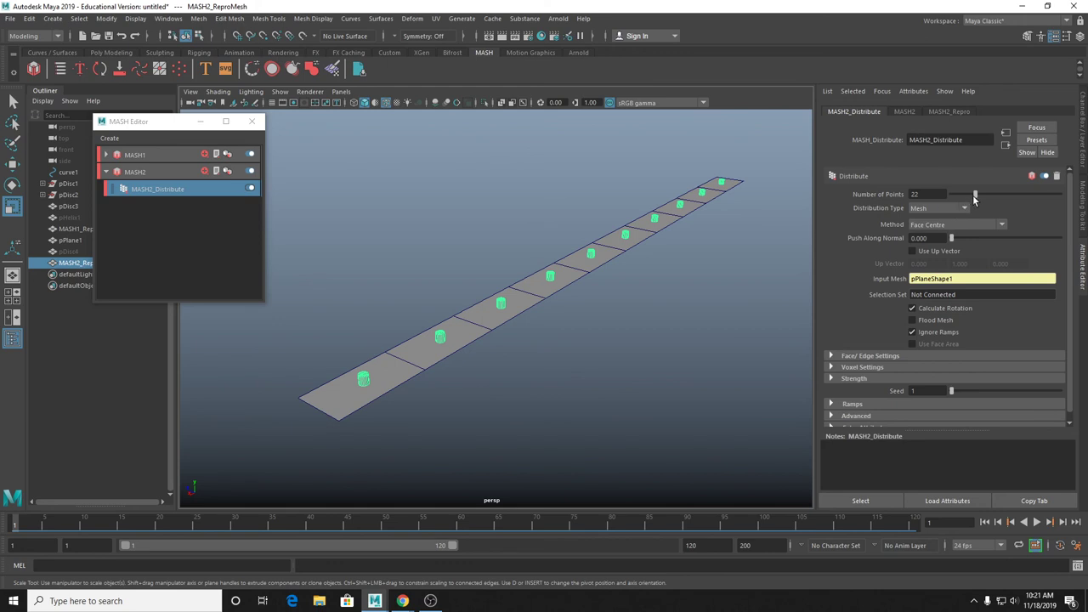
{"action": "left_click_drag", "start_coordinate": [975, 198], "coordinate": [961, 203]}
{"action": "left_click", "coordinate": [940, 200]}
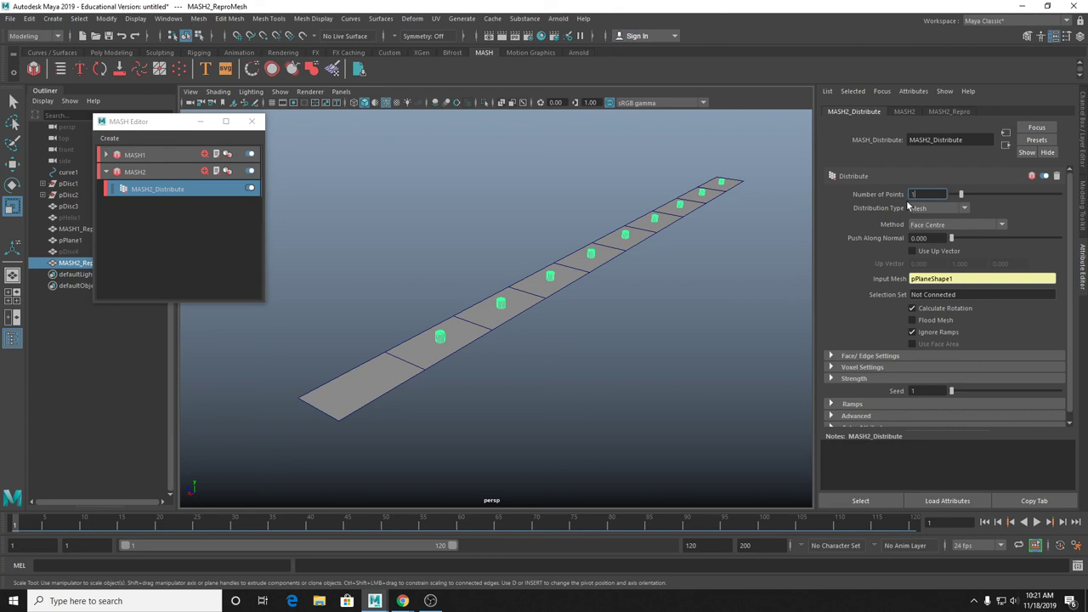
{"action": "key", "text": "Return"}
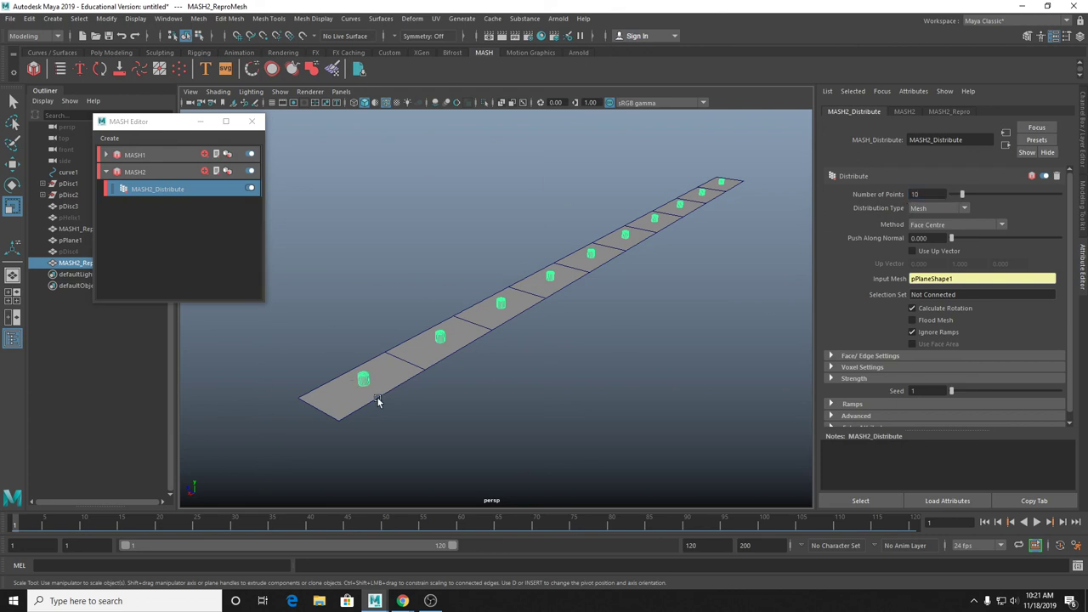
Deselect everything and examine the placement of the discs on the plane's faces from several angles.
{"action": "left_click", "coordinate": [621, 327]}
{"action": "scroll", "coordinate": [574, 325], "scroll_direction": "up", "scroll_amount": 2}
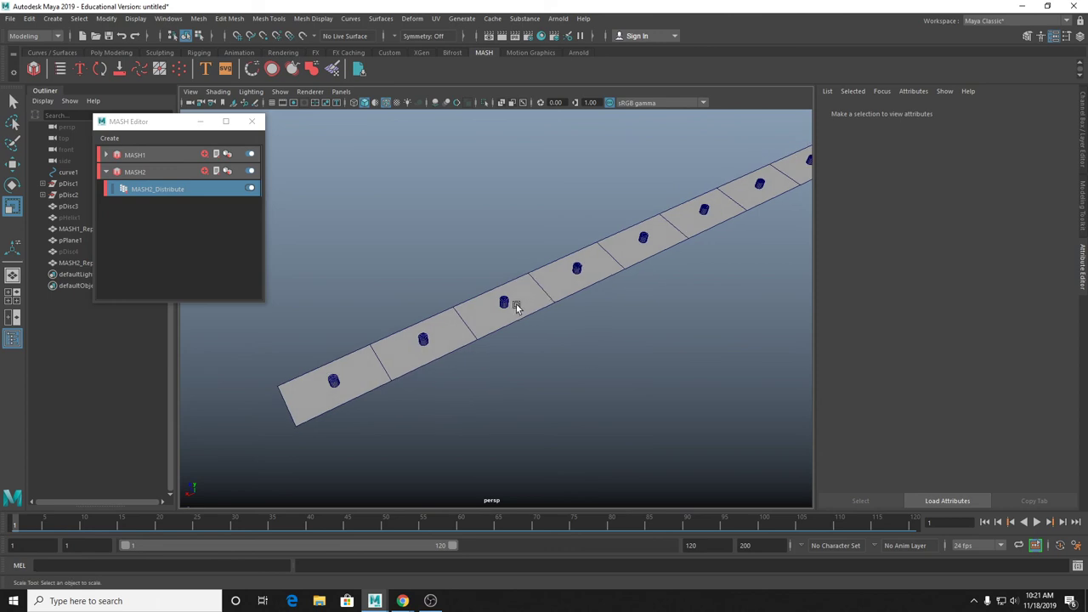
{"action": "scroll", "coordinate": [513, 307], "scroll_direction": "up", "scroll_amount": 1}
{"action": "scroll", "coordinate": [510, 309], "scroll_direction": "down", "scroll_amount": 3}
{"action": "scroll", "coordinate": [510, 311], "scroll_direction": "up", "scroll_amount": 2}
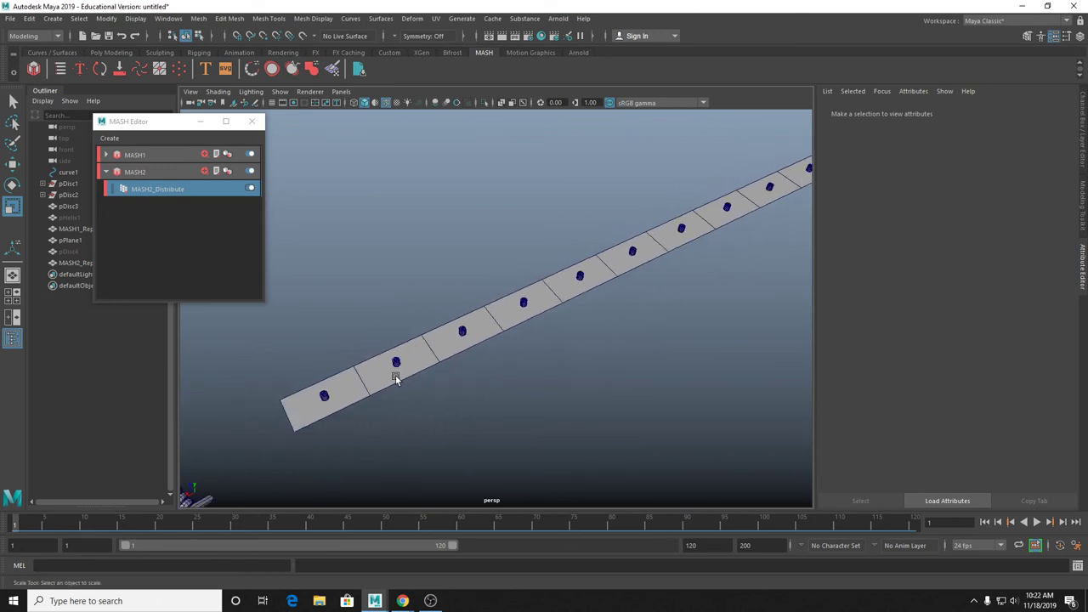
{"action": "left_click_drag", "start_coordinate": [396, 379], "coordinate": [580, 163], "text": "alt"}
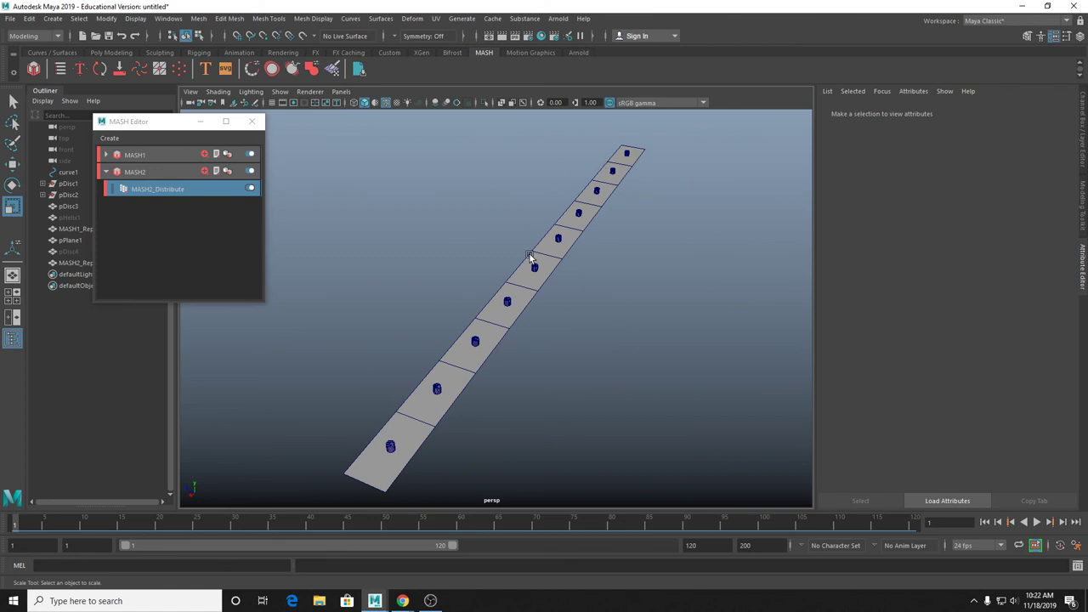
{"action": "left_click_drag", "start_coordinate": [529, 257], "coordinate": [514, 337], "text": "alt"}
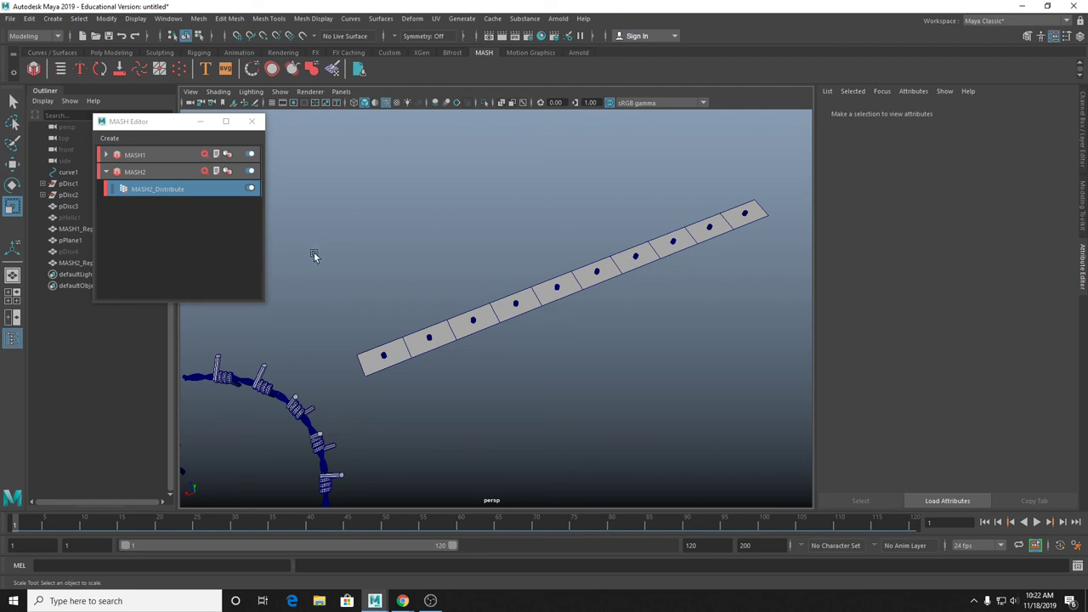
Close the MASH Editor and bring the whole barbed wire model into view.
{"action": "left_click", "coordinate": [252, 121]}
{"action": "right_click_drag", "start_coordinate": [258, 165], "coordinate": [418, 214], "text": "alt"}
{"action": "left_click_drag", "start_coordinate": [419, 219], "coordinate": [449, 162], "text": "alt"}
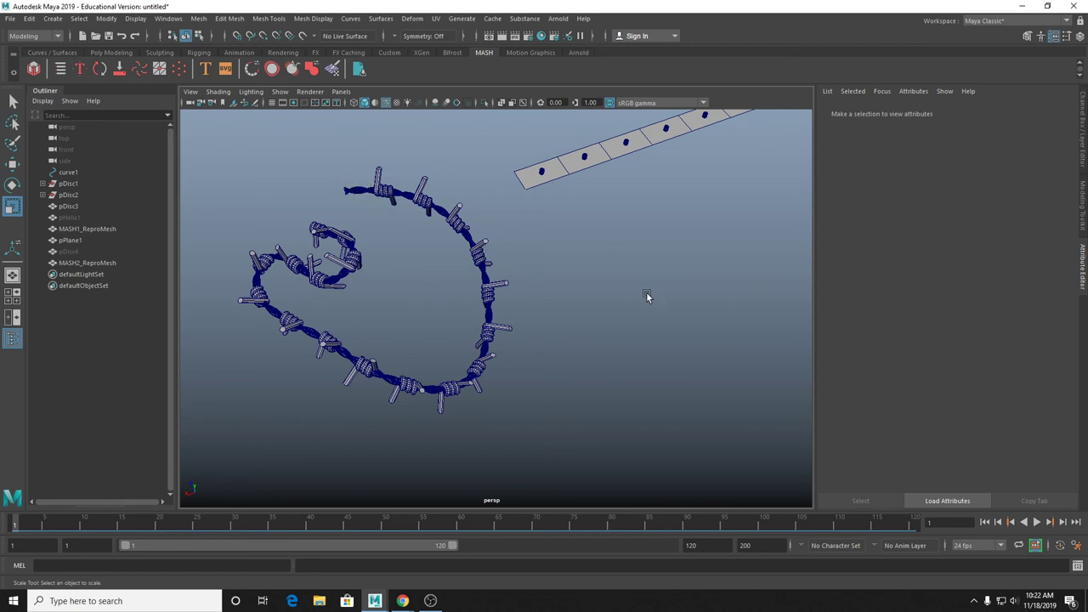
{"action": "right_click_drag", "start_coordinate": [646, 292], "coordinate": [704, 329], "text": "alt"}
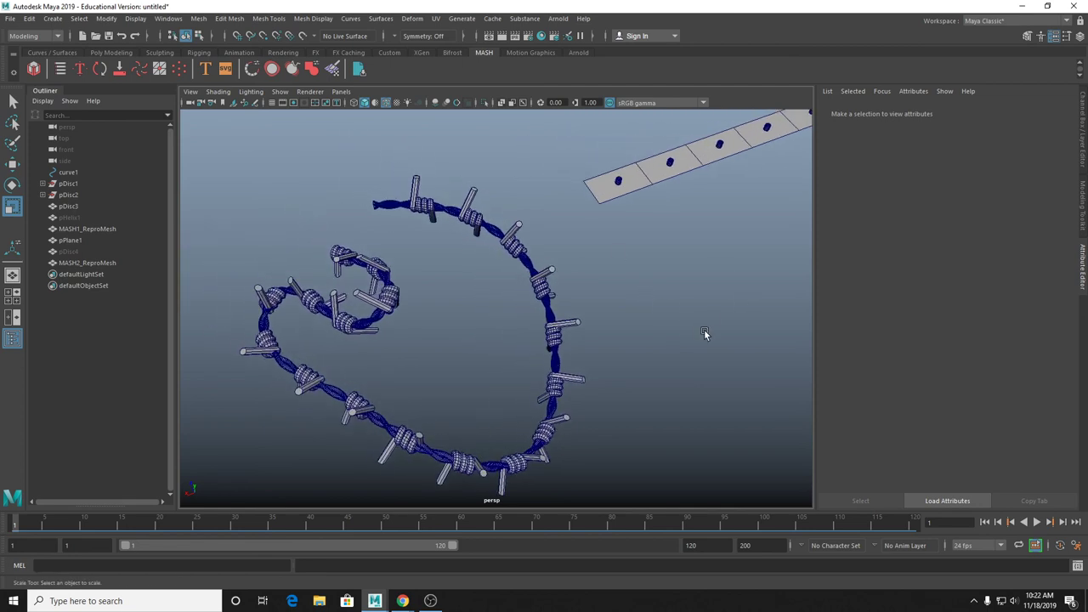